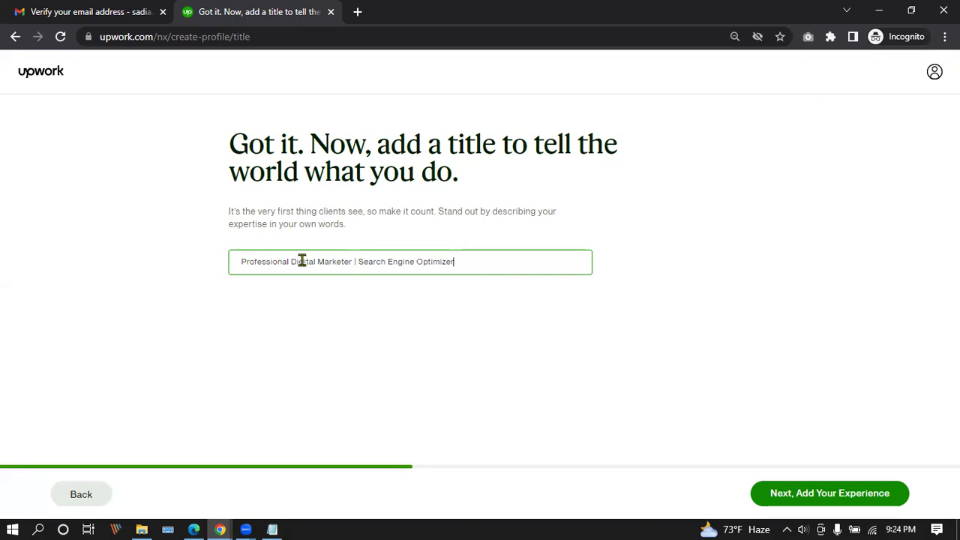
# Delete 'Professional ' from the title, leaving 'Digital Marketer | Search Engine Optimizer'
pyautogui.moveTo(290, 262); pyautogui.dragTo(110, 275)
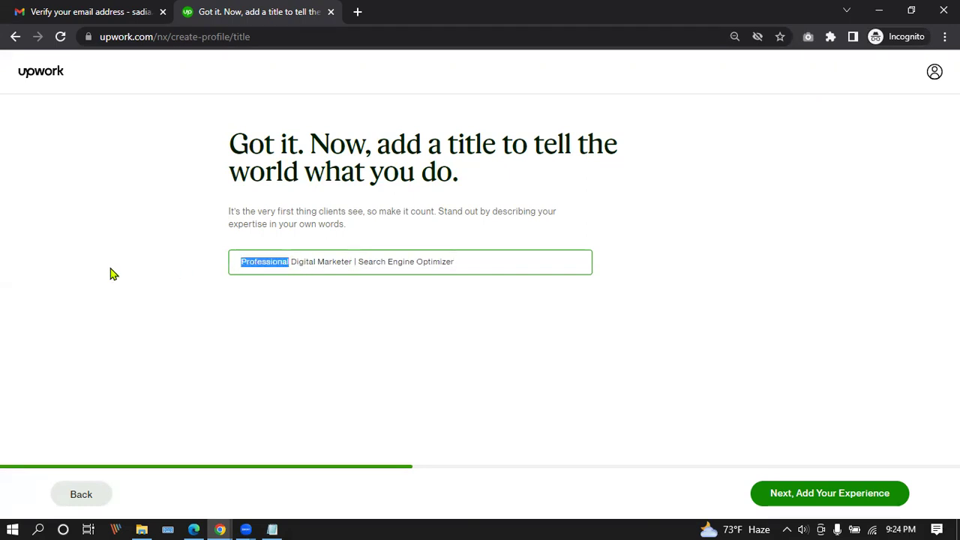
pyautogui.click(289, 261)
pyautogui.moveTo(291, 262); pyautogui.dragTo(218, 268)
pyautogui.click(294, 260)
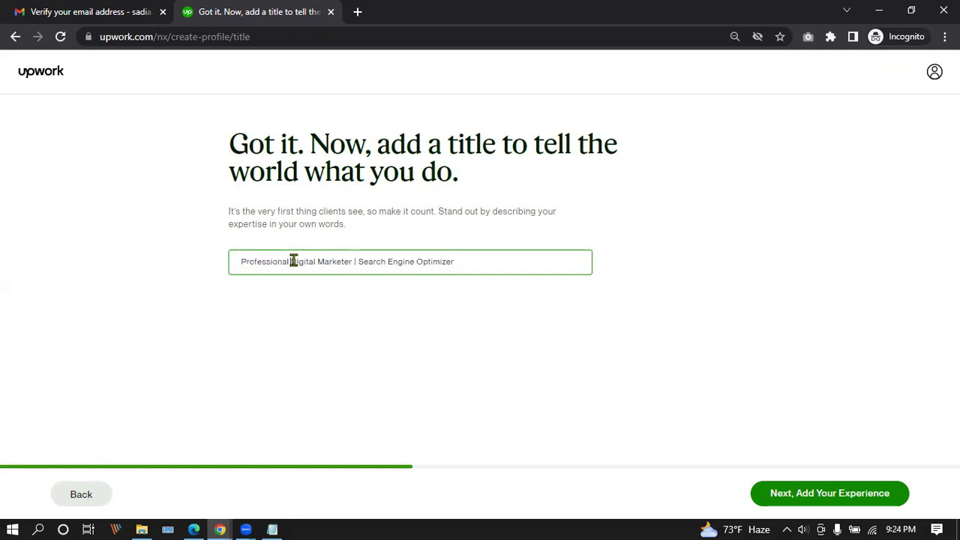
pyautogui.moveTo(289, 260); pyautogui.dragTo(216, 266)
pyautogui.press('BackSpace')
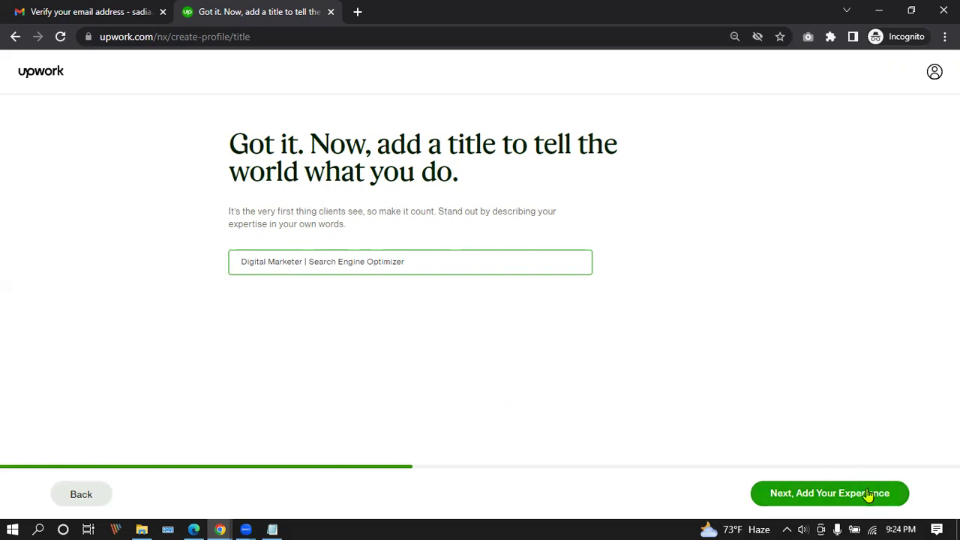
# Continue to work experience and add a Digital Marketer role at Fiverr
pyautogui.click(804, 497)
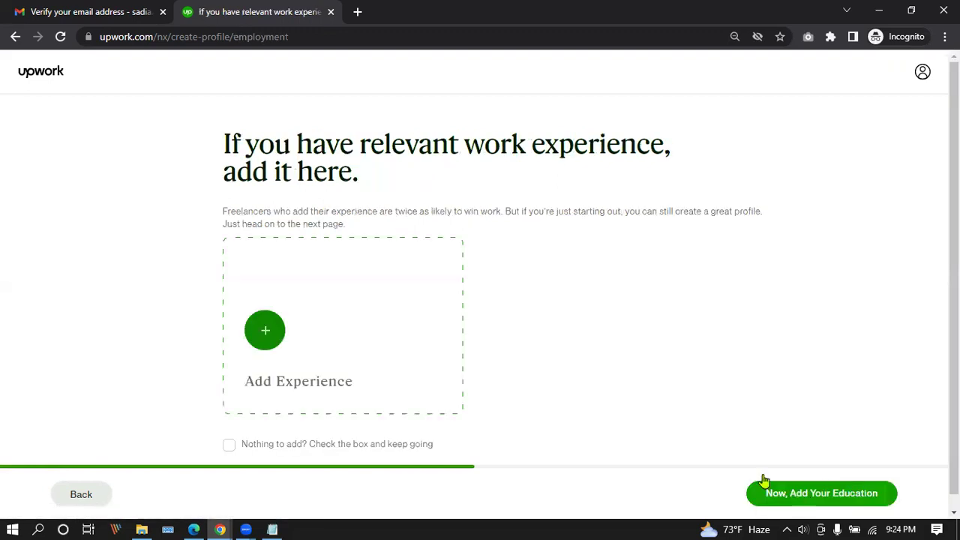
pyautogui.click(321, 367)
pyautogui.click(360, 174)
pyautogui.write('Digital Marketer')
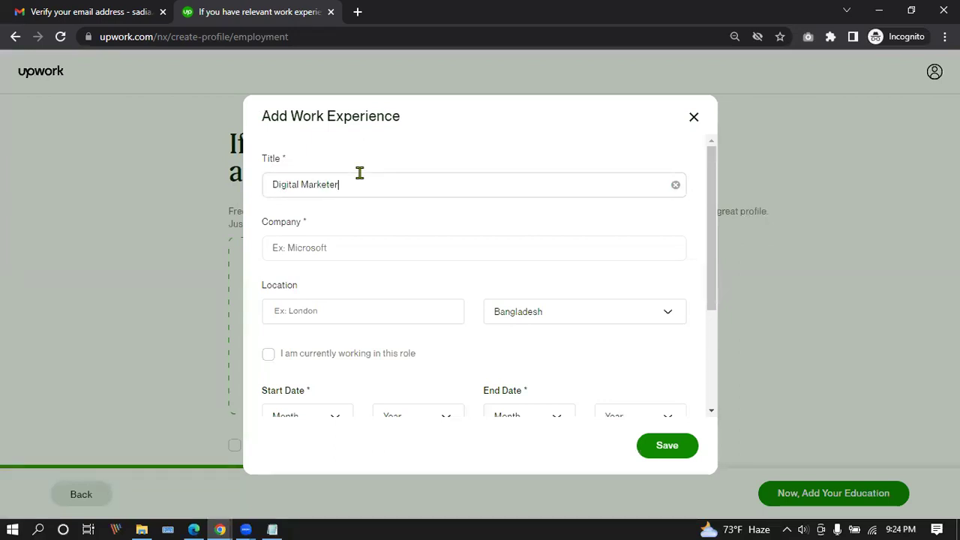
pyautogui.click(324, 249)
pyautogui.write('Fiverr')
# Mark the Fiverr role as currently held, starting March 2020
pyautogui.click(401, 303)
pyautogui.scroll(-3, 421, 270)
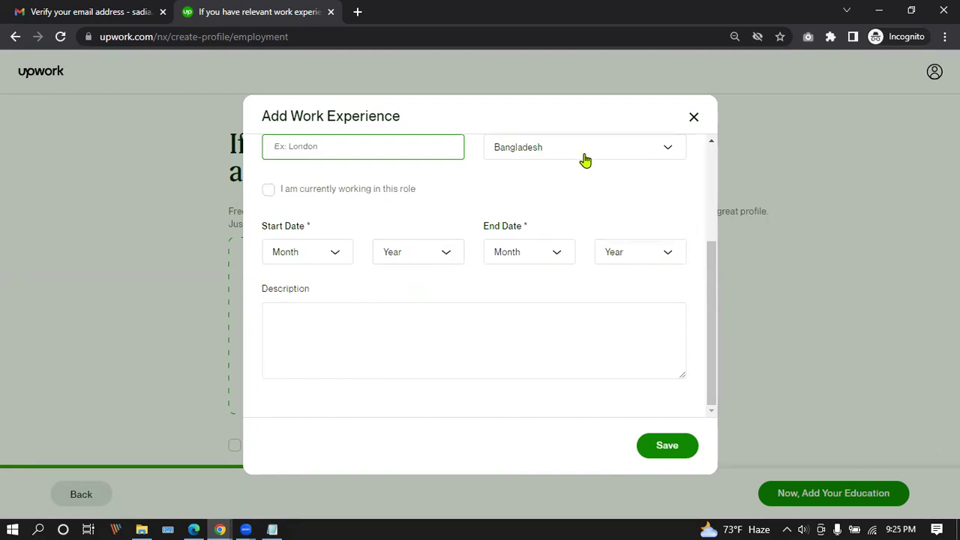
pyautogui.click(270, 192)
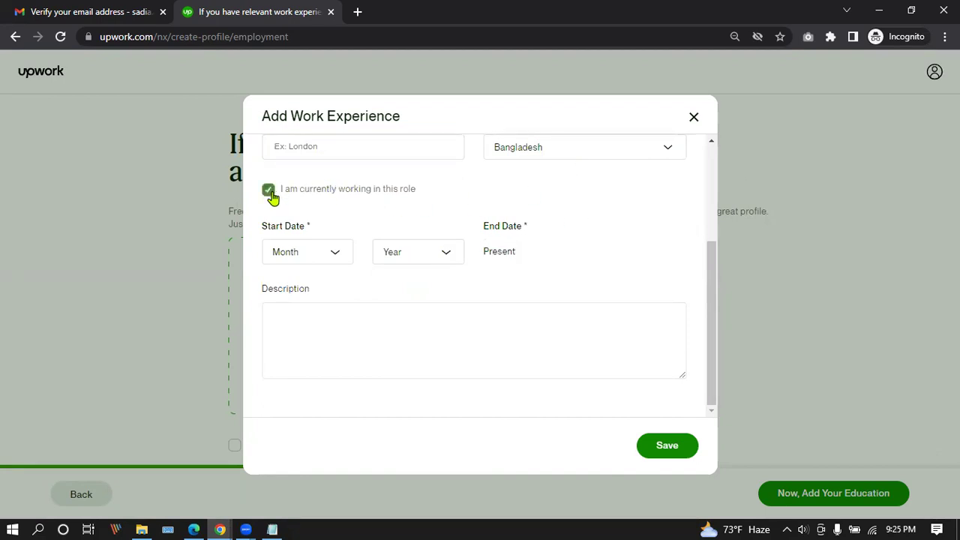
pyautogui.click(322, 250)
pyautogui.click(330, 311)
pyautogui.click(429, 260)
pyautogui.click(427, 367)
pyautogui.click(427, 255)
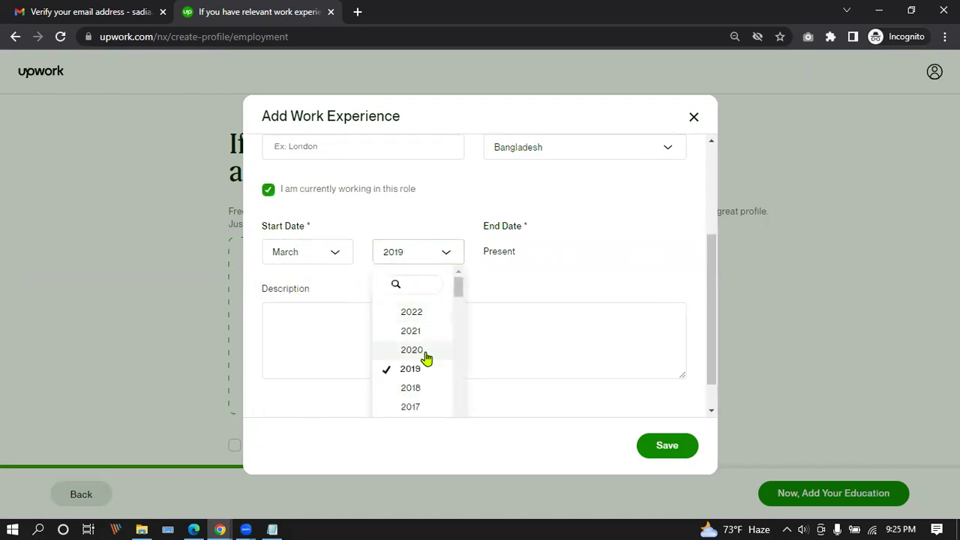
pyautogui.click(425, 352)
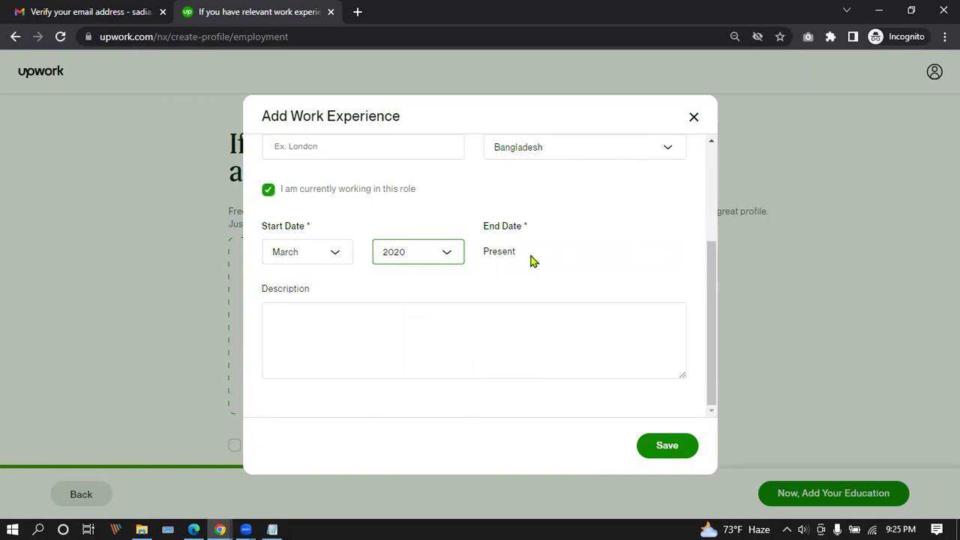
pyautogui.click(408, 318)
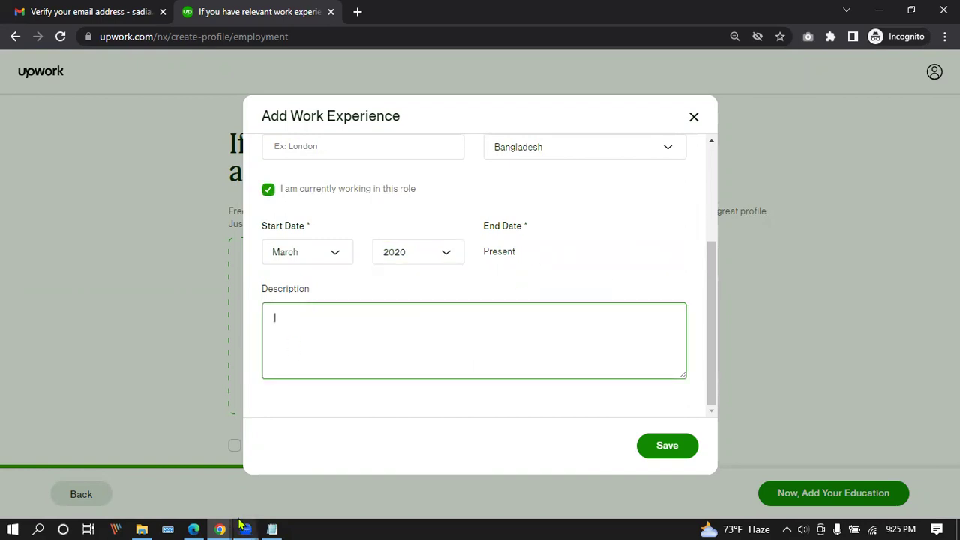
# Copy the SEO and digital marketing paragraph from LinkedIn's About section into the Upwork description
pyautogui.moveTo(219, 529)
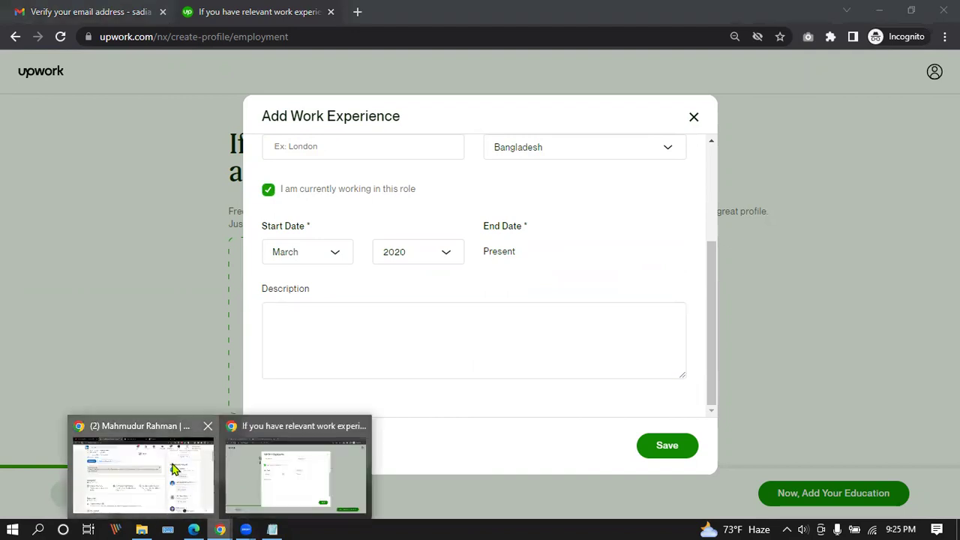
pyautogui.click(173, 469)
pyautogui.scroll(-4, 357, 282)
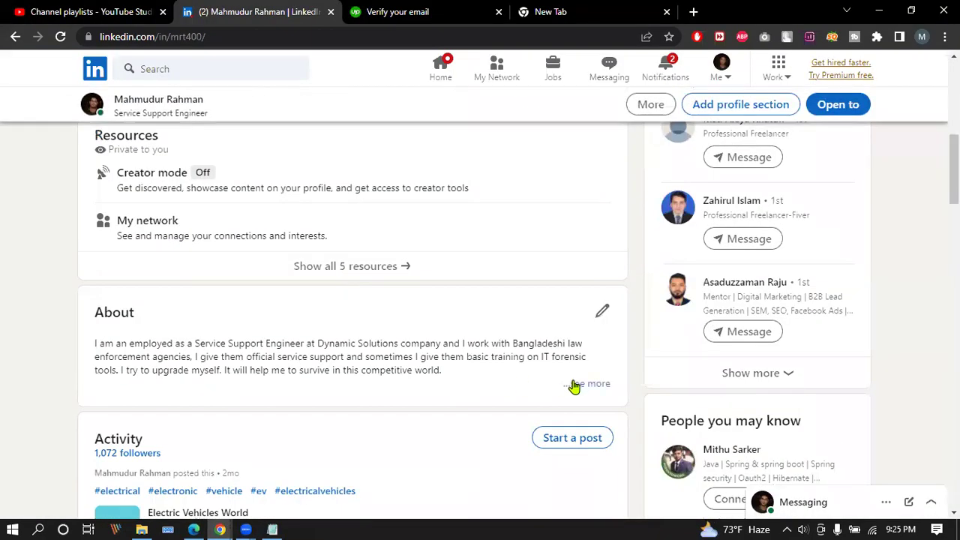
pyautogui.click(574, 388)
pyautogui.scroll(-3, 525, 364)
pyautogui.scroll(-4, 480, 345)
pyautogui.scroll(5, 435, 325)
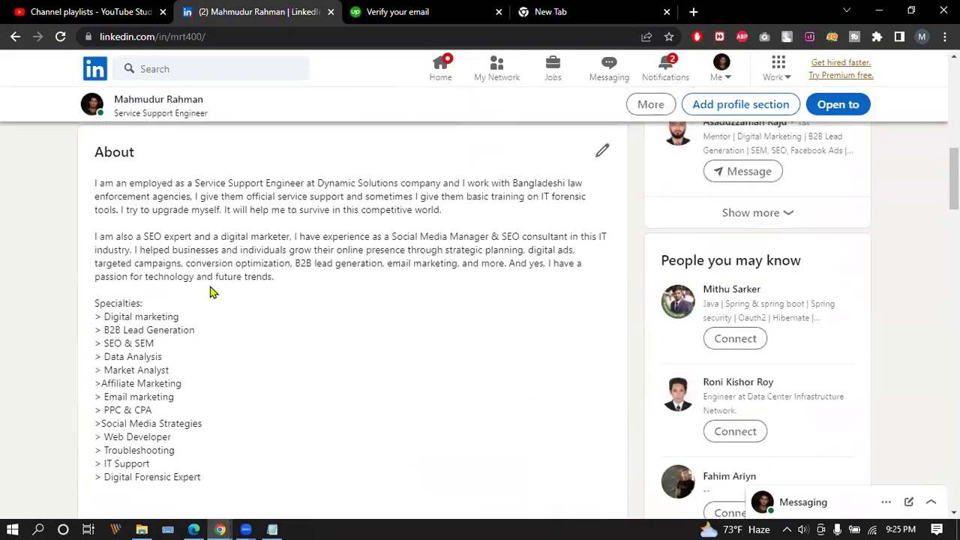
pyautogui.moveTo(96, 236); pyautogui.dragTo(299, 288)
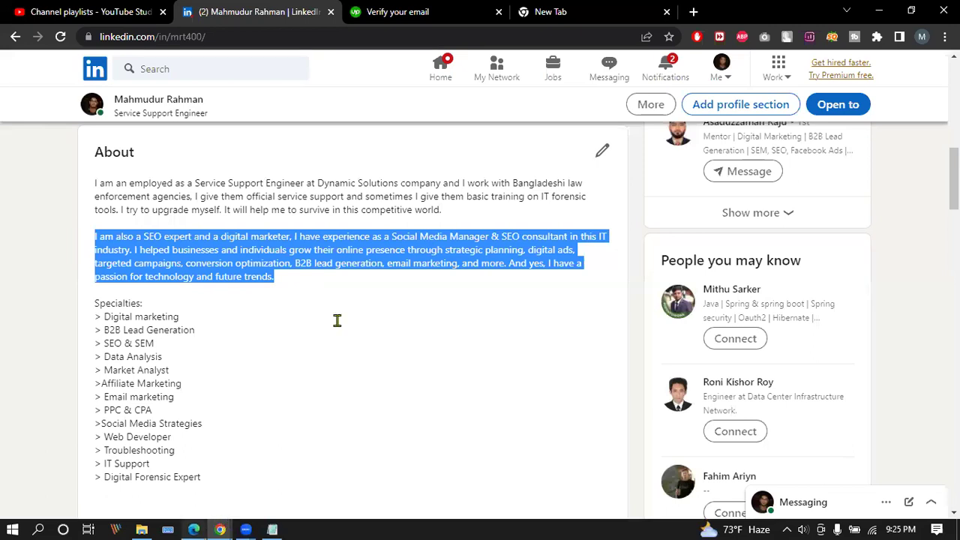
pyautogui.hotkey('alt', 'Tab')
pyautogui.write('I am also a SEO expert and a digital marketer. I have experience as a Social Media Manager & SEO consultant in this IT industry. I helped businesses and individuals grow their online presence through strategic planning, digital ads, targeted campaigns, conversion optimization, B2B lead generation, email marketing, and more. And yes, I have a passion for technology and future trends.')
pyautogui.moveTo(446, 316); pyautogui.dragTo(293, 316)
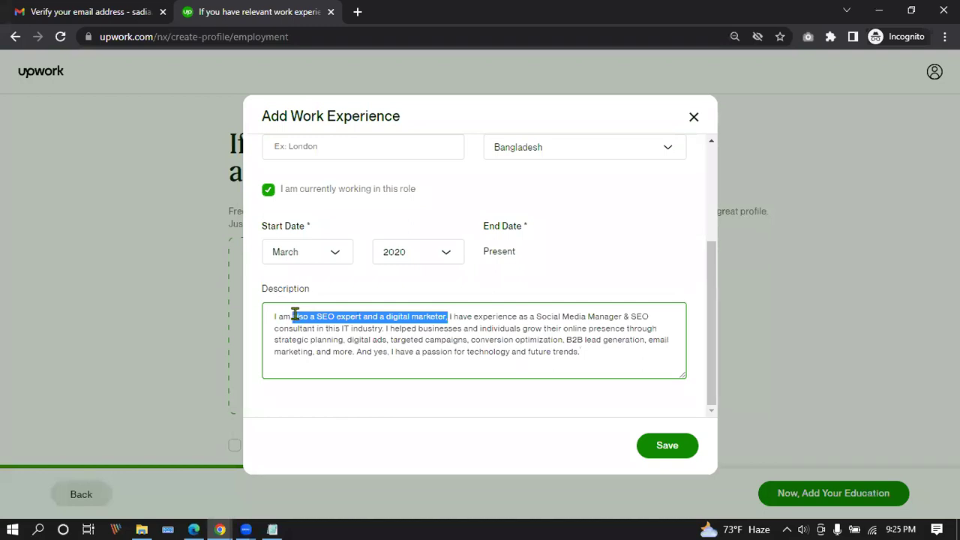
# Rewrite the description's opening as 'full time digital marketer &' in lowercase
pyautogui.press('BackSpace')
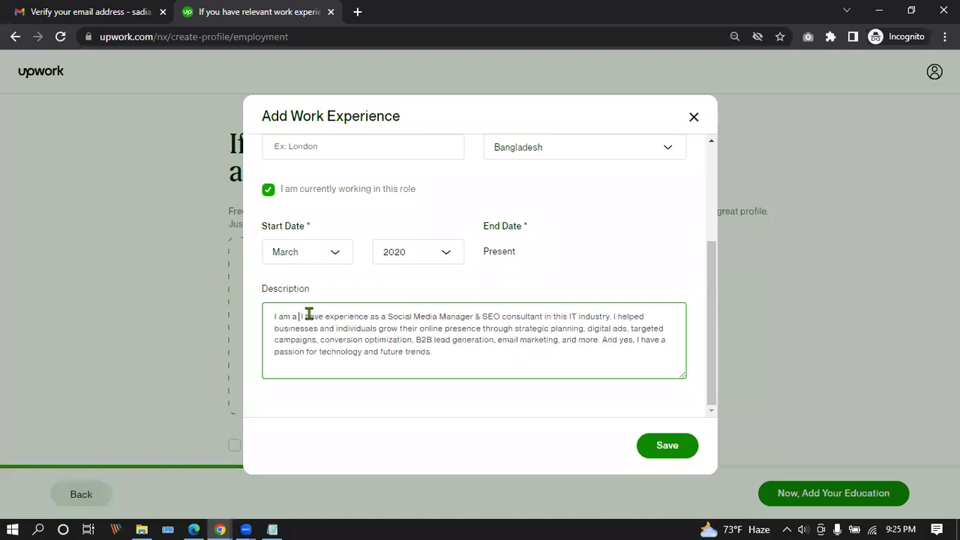
pyautogui.write('Digital')
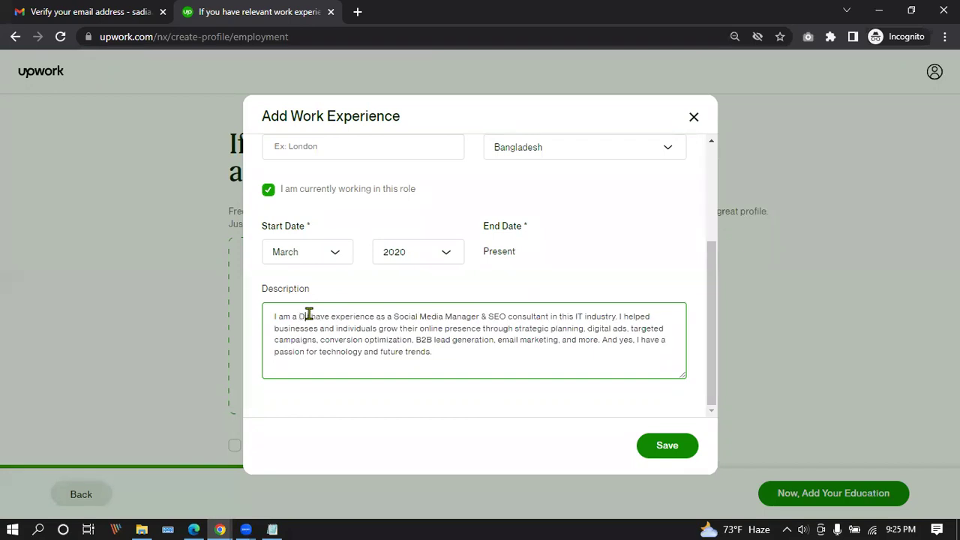
pyautogui.write(' Market')
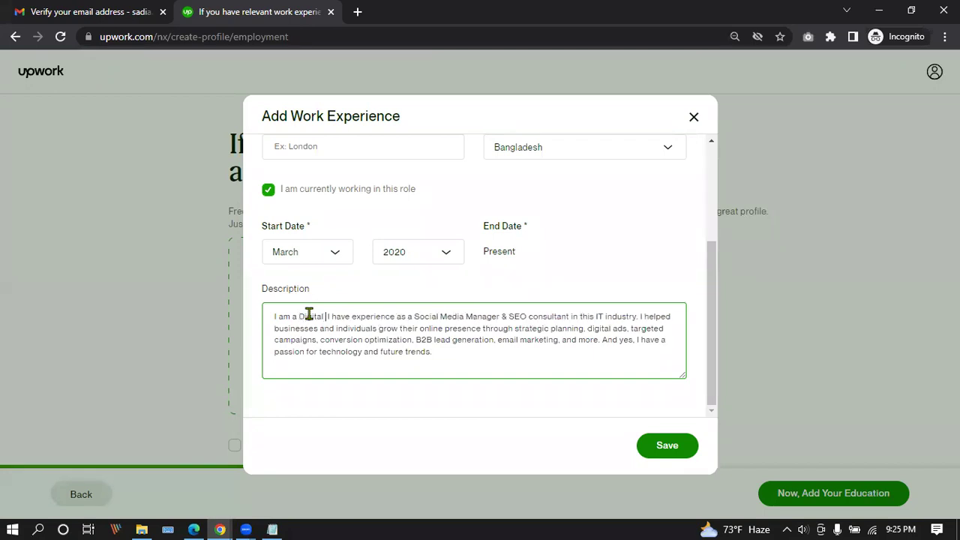
pyautogui.write('er ')
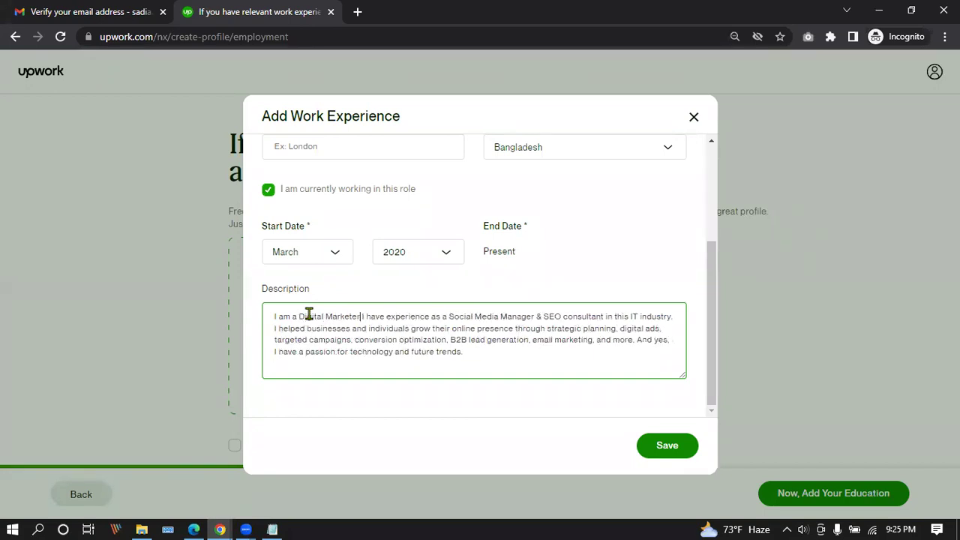
pyautogui.write('&')
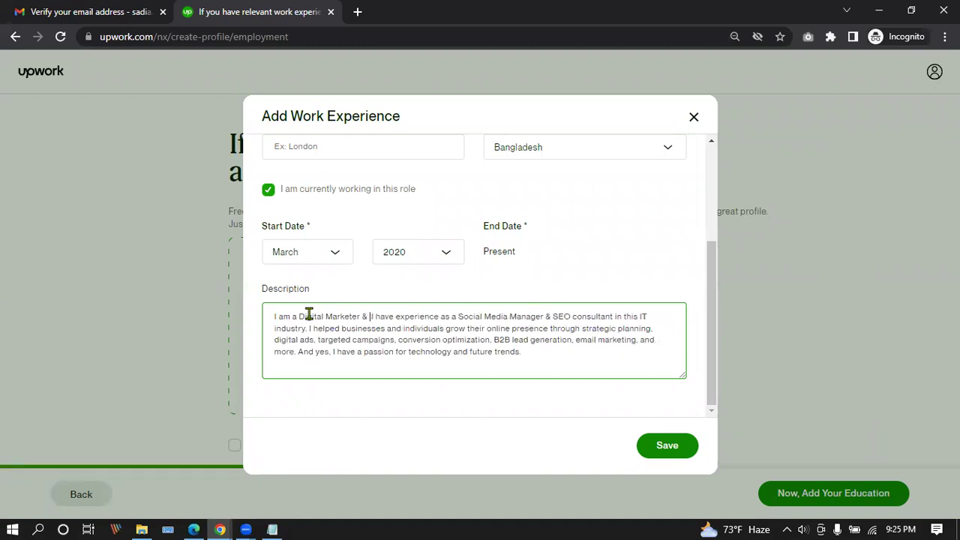
pyautogui.press('Left')
pyautogui.press('Left')
pyautogui.press('Left')
pyautogui.press('Left')
pyautogui.press('Left')
pyautogui.press('Left')
pyautogui.press('Left')
pyautogui.press('Left')
pyautogui.press('Left')
pyautogui.press('Left')
pyautogui.press('Left')
pyautogui.press('Left')
pyautogui.press('Left')
pyautogui.press('Left')
pyautogui.press('Left')
pyautogui.press('Left')
pyautogui.press('Left')
pyautogui.press('Left')
pyautogui.press('Left')
pyautogui.press('Left')
pyautogui.write('fr')
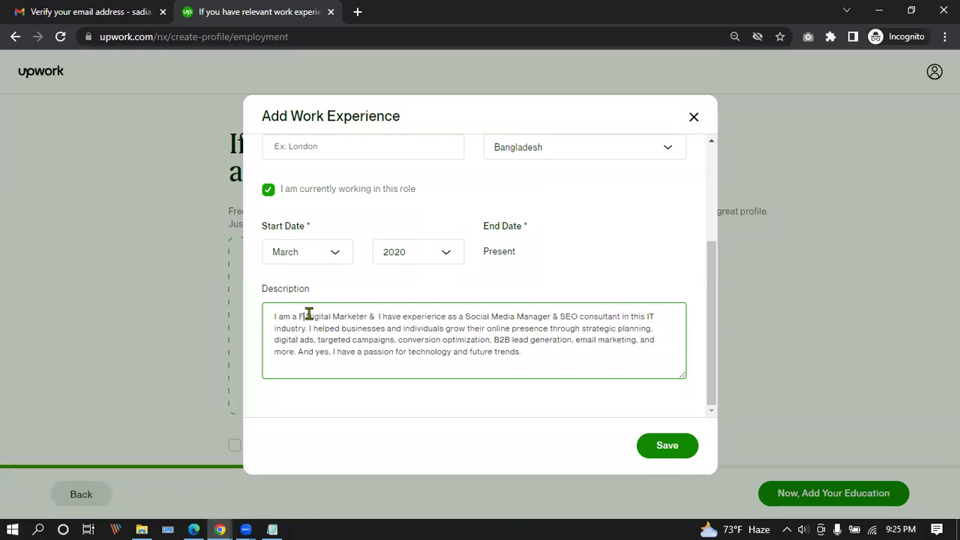
pyautogui.write('ull-time')
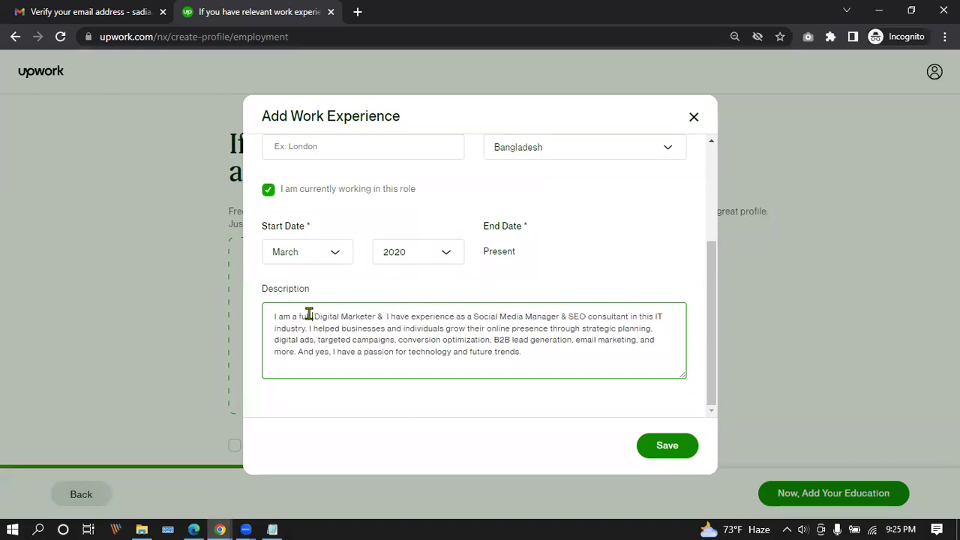
pyautogui.press('BackSpace')
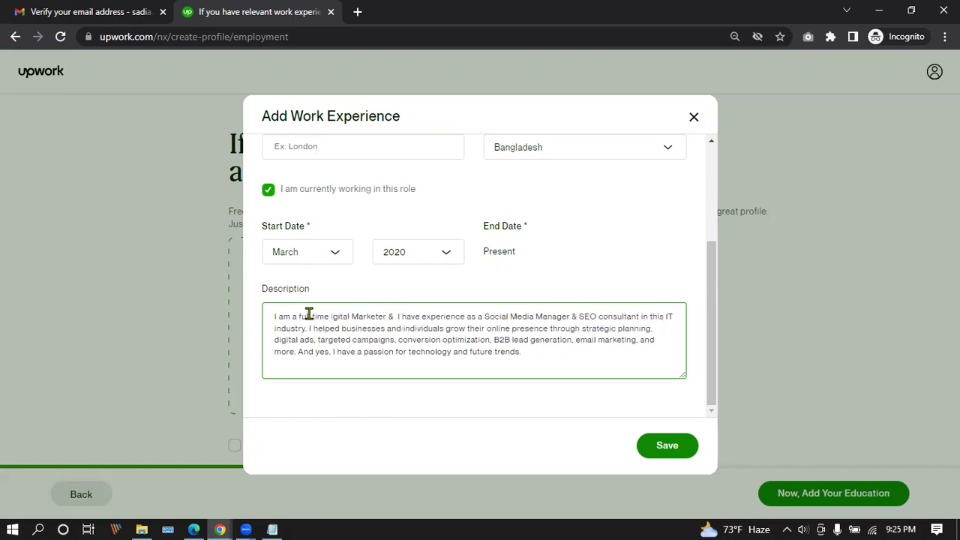
pyautogui.write('d')
pyautogui.press('Right')
pyautogui.press('Right')
pyautogui.press('Right')
pyautogui.press('Right')
pyautogui.press('Right')
pyautogui.press('Right')
pyautogui.press('Right')
pyautogui.press('Right')
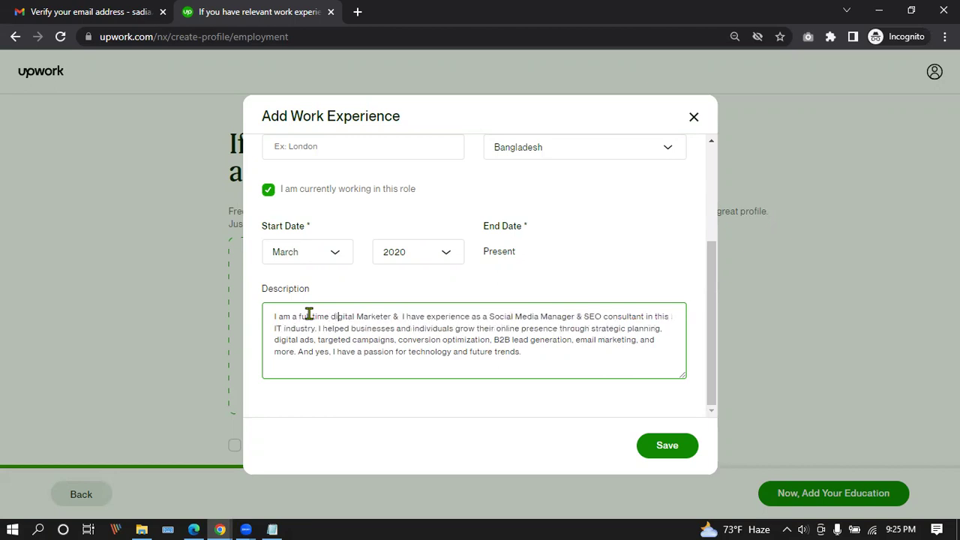
pyautogui.press('BackSpace')
pyautogui.write('m')
# End the opening sentence with 'SEO expert.' and save the Digital Marketer experience
pyautogui.press('Right')
pyautogui.press('Right')
pyautogui.press('Right')
pyautogui.press('Right')
pyautogui.press('Right')
pyautogui.press('Right')
pyautogui.press('Right')
pyautogui.press('Right')
pyautogui.press('Right')
pyautogui.press('BackSpace')
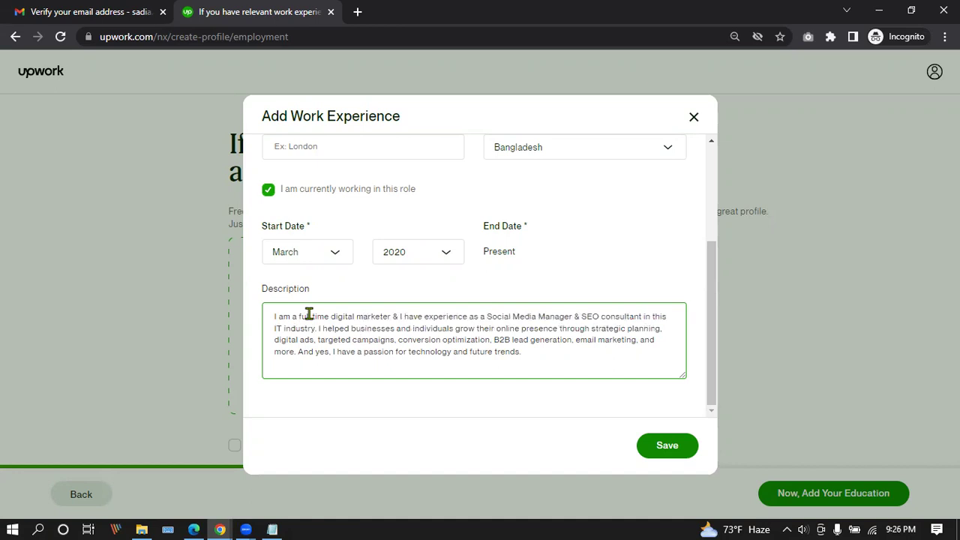
pyautogui.write('SEO ')
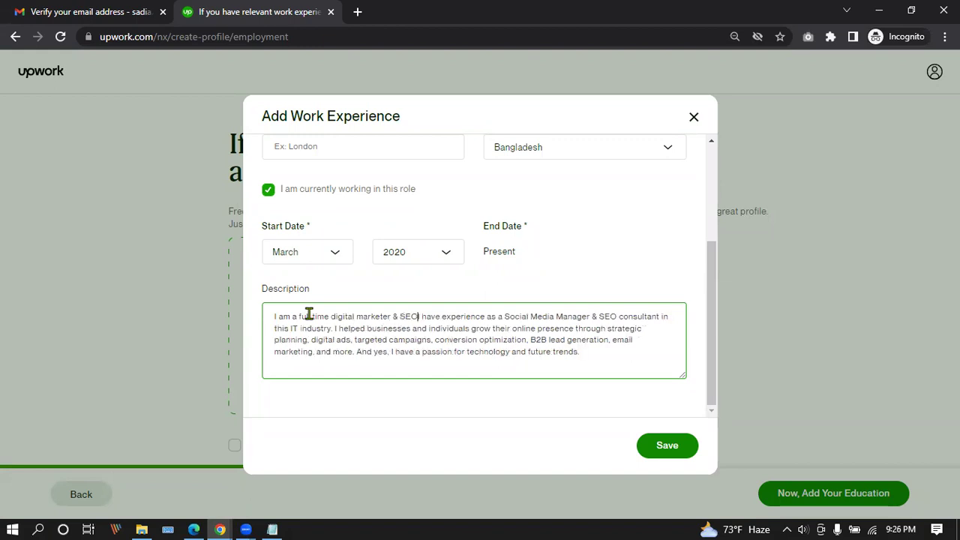
pyautogui.write('expert')
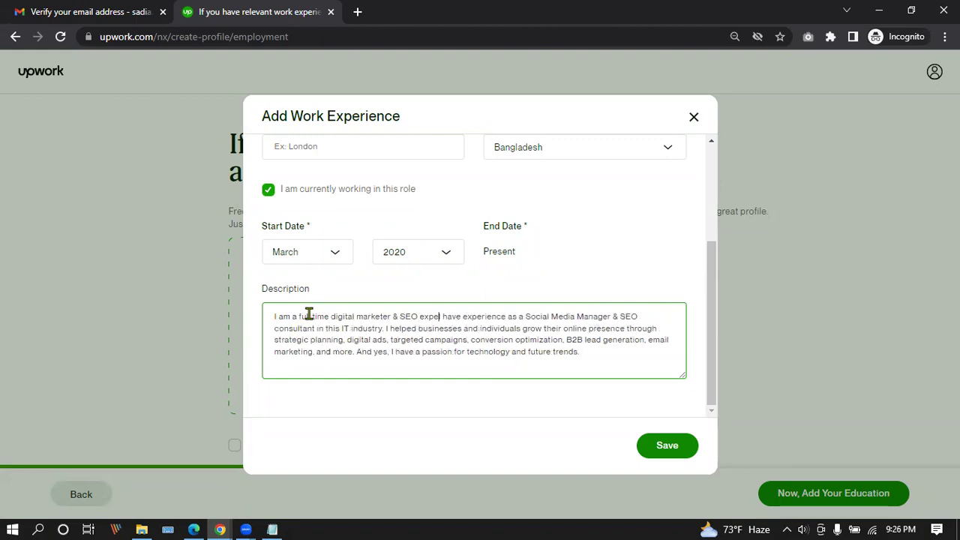
pyautogui.write('.')
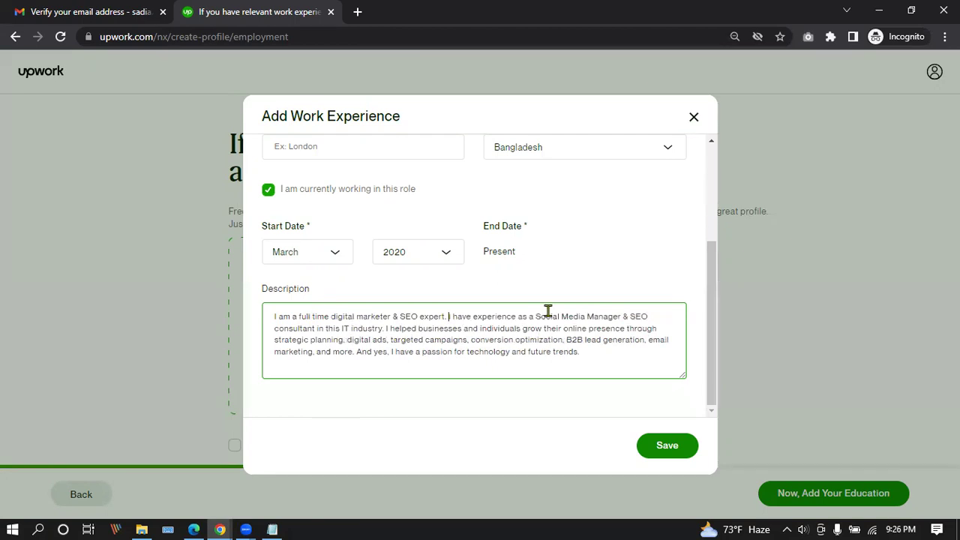
pyautogui.click(672, 453)
pyautogui.scroll(-1, 578, 257)
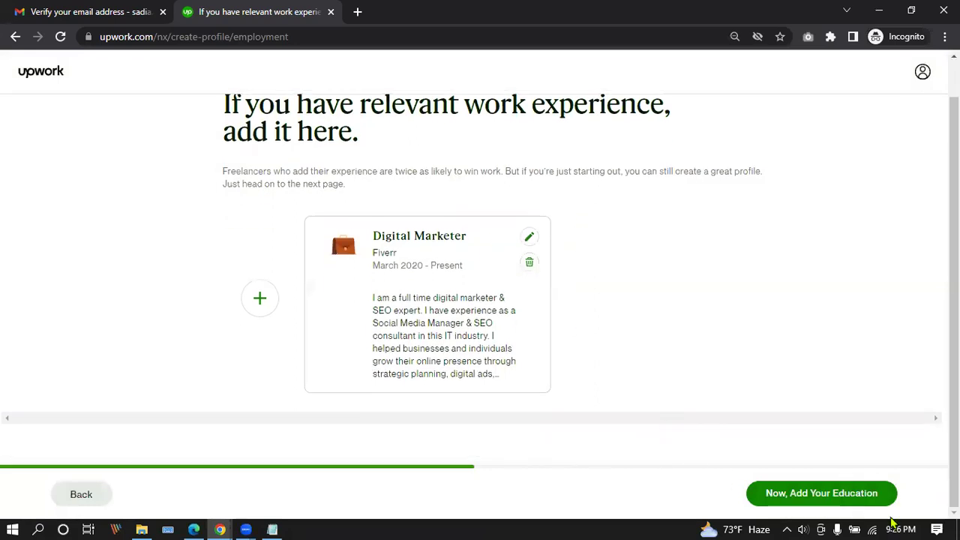
# Save the employment step and continue to the education page
pyautogui.click(835, 496)
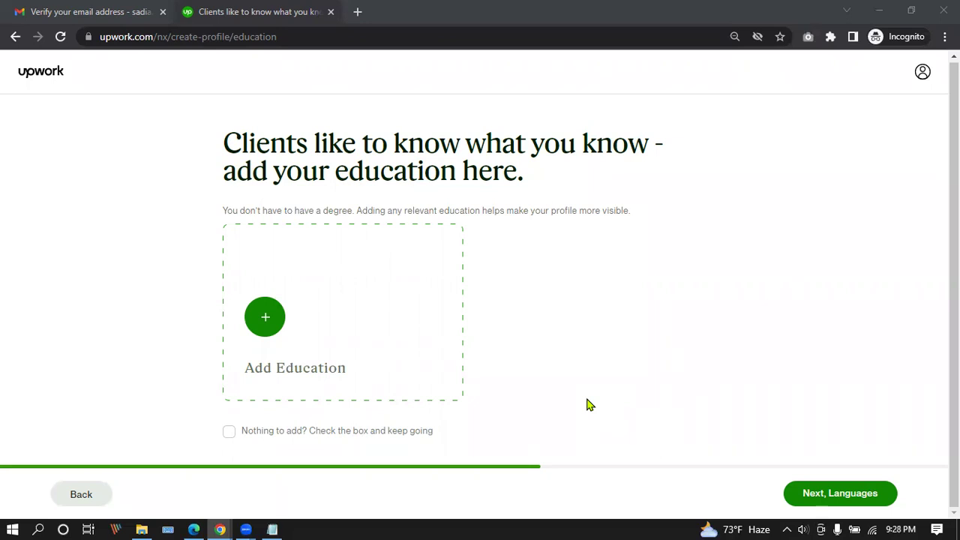
# Open the Add Education History form and look through its school, degree and year fields
pyautogui.click(294, 354)
pyautogui.click(335, 181)
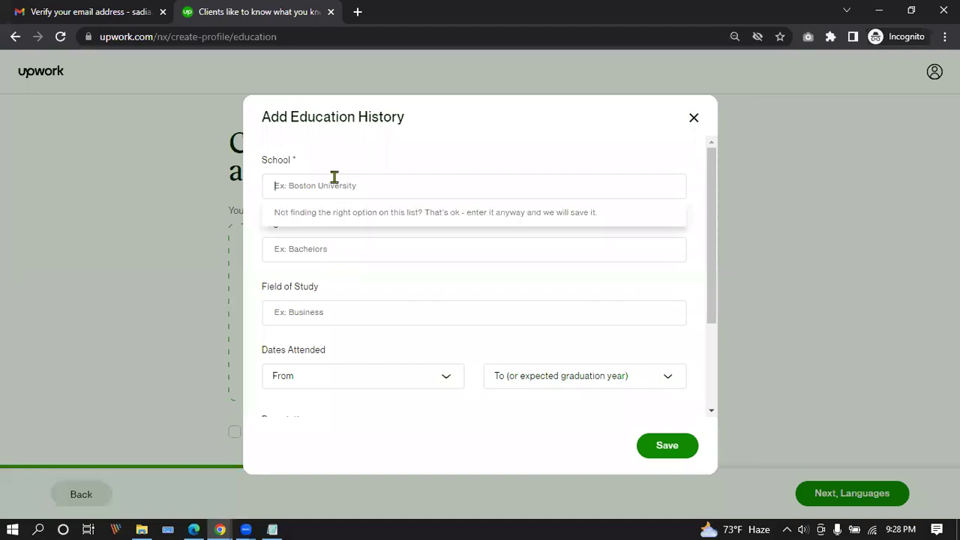
pyautogui.click(337, 249)
pyautogui.click(373, 313)
pyautogui.scroll(-3, 370, 240)
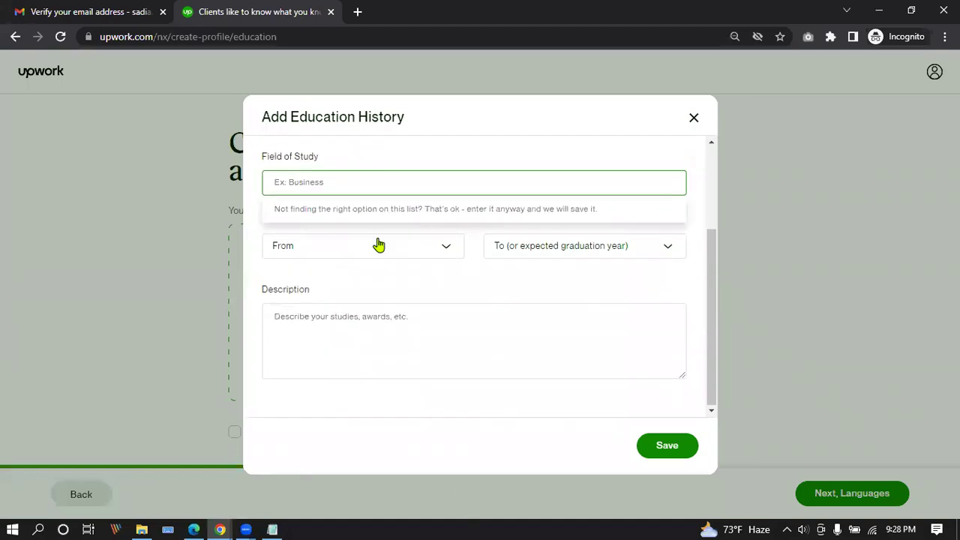
pyautogui.click(412, 255)
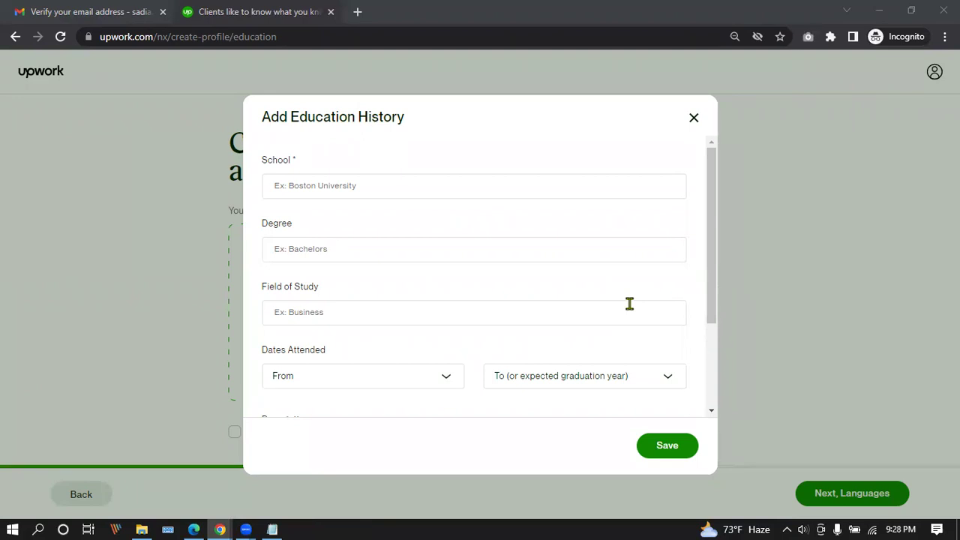
# Paste 'Dhanmondi govt girls high school' as the school and try SSC as the degree
pyautogui.click(337, 180)
pyautogui.write('Dhanmondi govt girls high school')
pyautogui.click(327, 248)
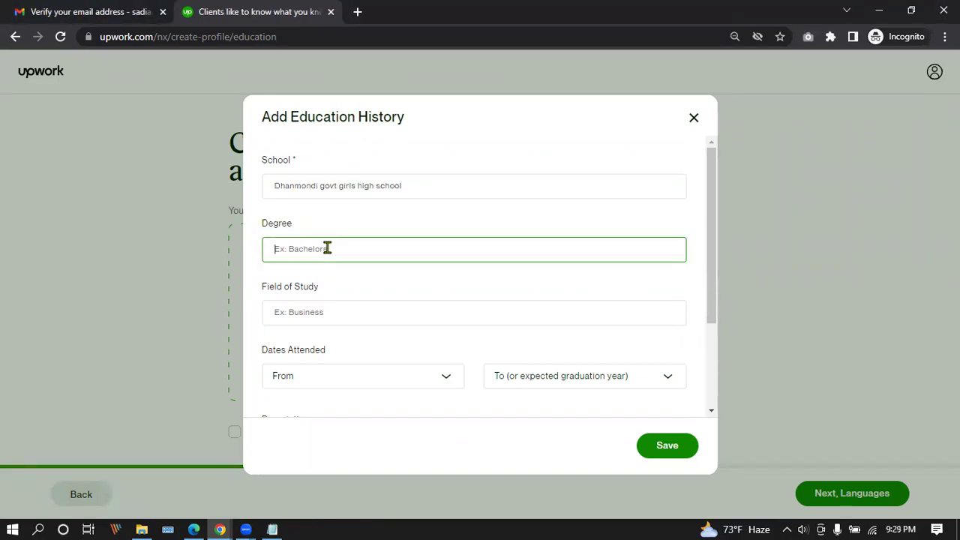
pyautogui.write('SSC')
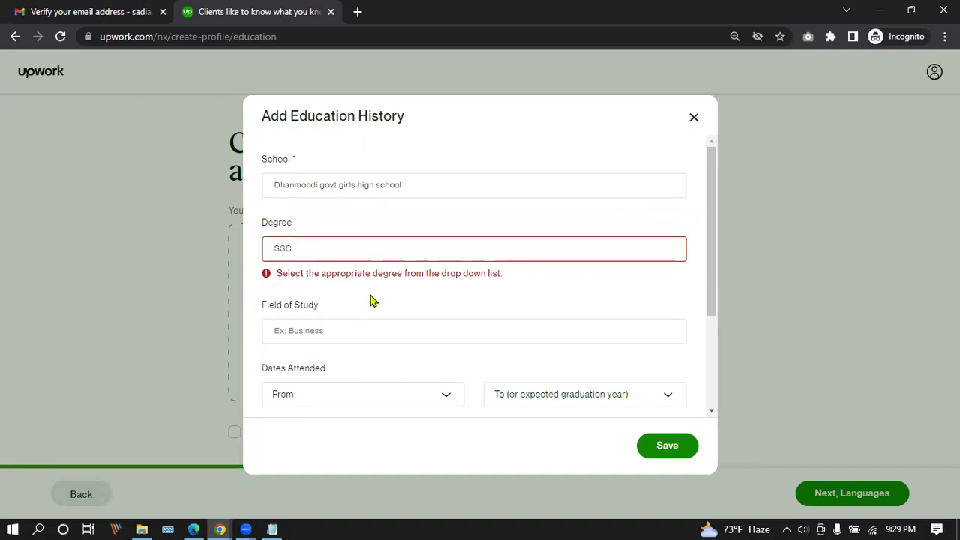
pyautogui.click(371, 300)
# Retry the degree with variants like 'Sec' and 'ssc', none of which is accepted
pyautogui.moveTo(415, 248); pyautogui.dragTo(208, 242)
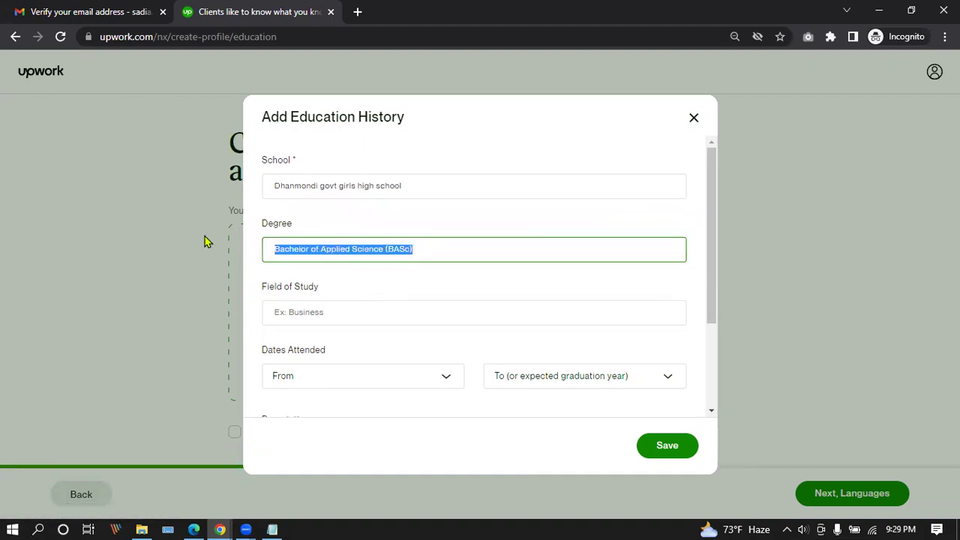
pyautogui.write('Sc')
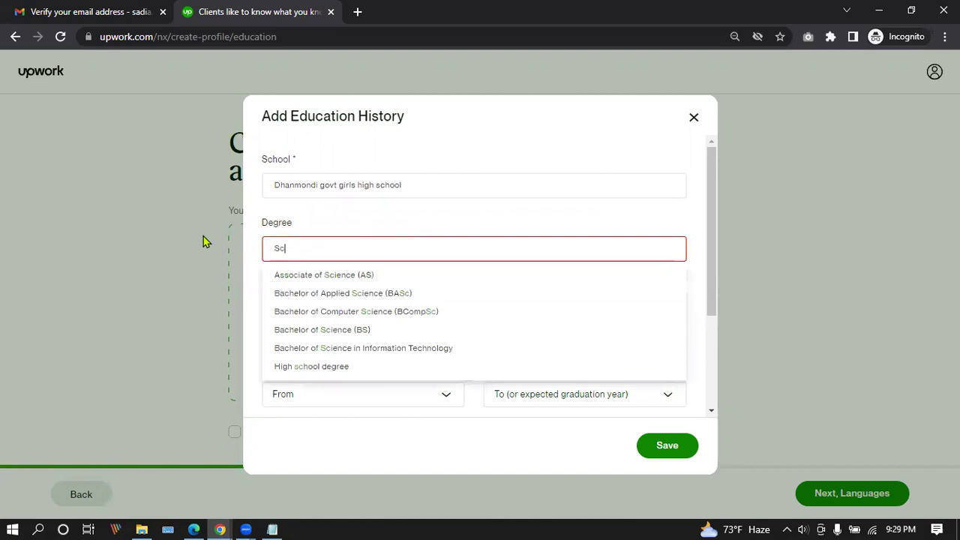
pyautogui.press('BackSpace')
pyautogui.write('ec')
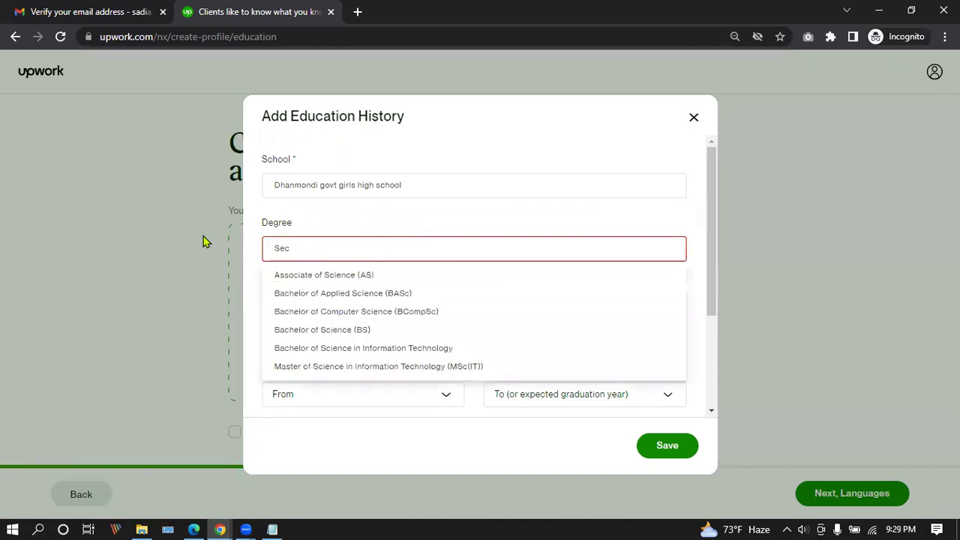
pyautogui.press('BackSpace')
pyautogui.press('BackSpace')
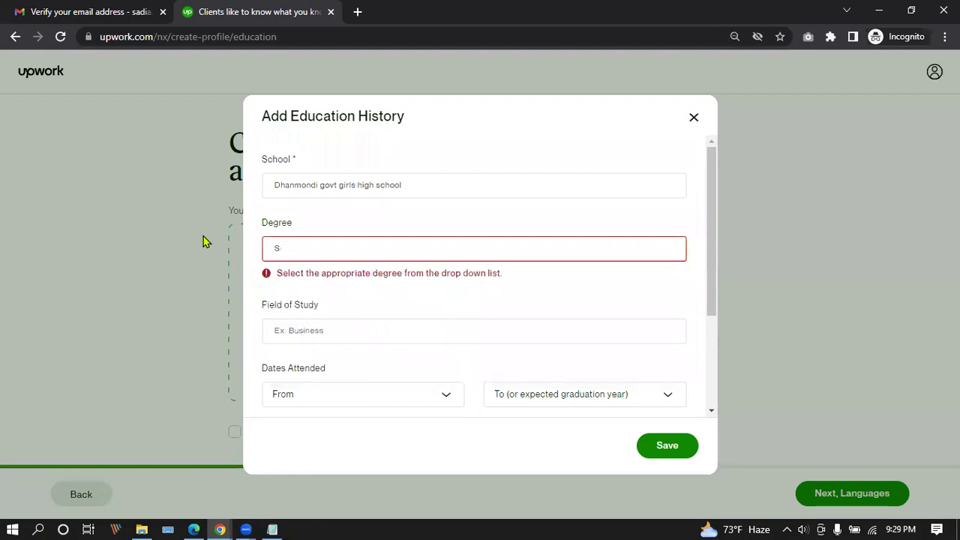
pyautogui.press('BackSpace')
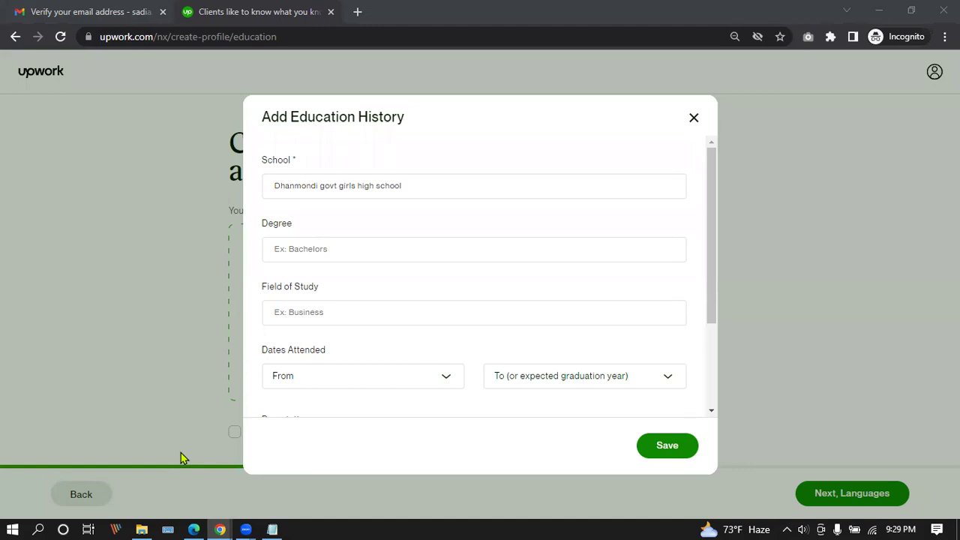
pyautogui.click(329, 244)
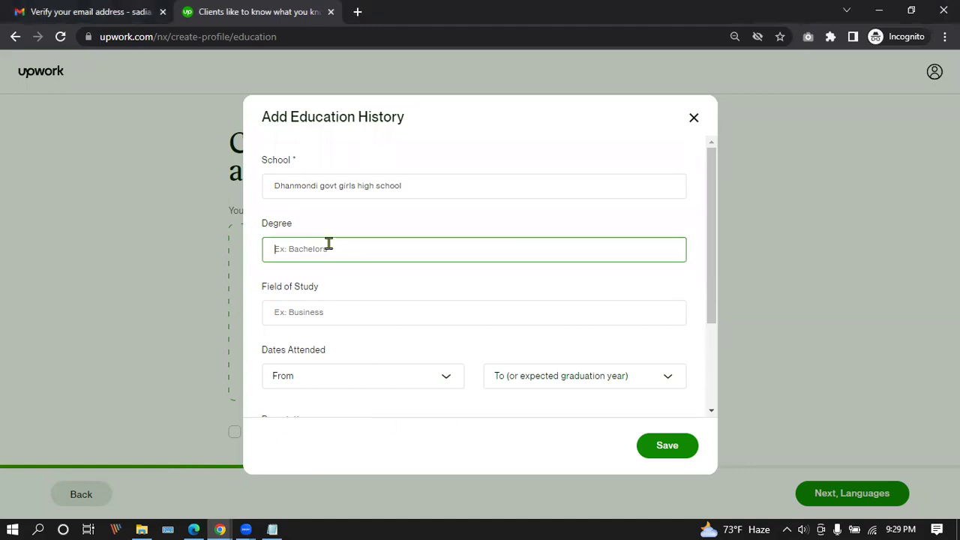
pyautogui.write('sc')
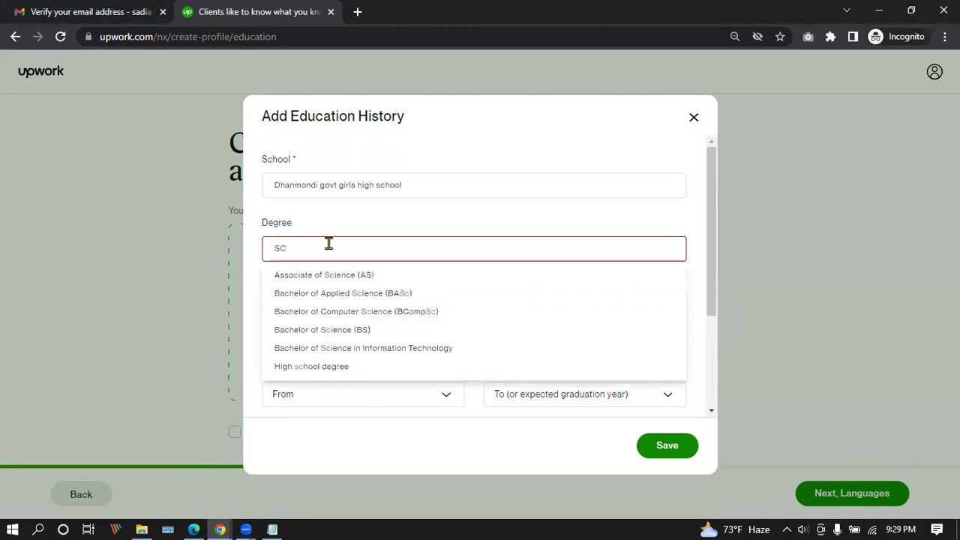
pyautogui.press('BackSpace')
pyautogui.press('BackSpace')
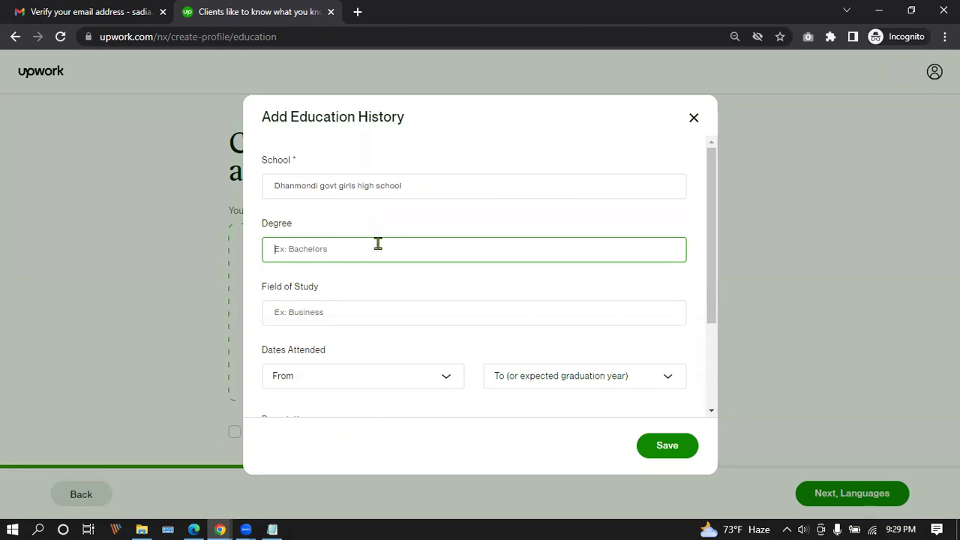
pyautogui.write('ssc')
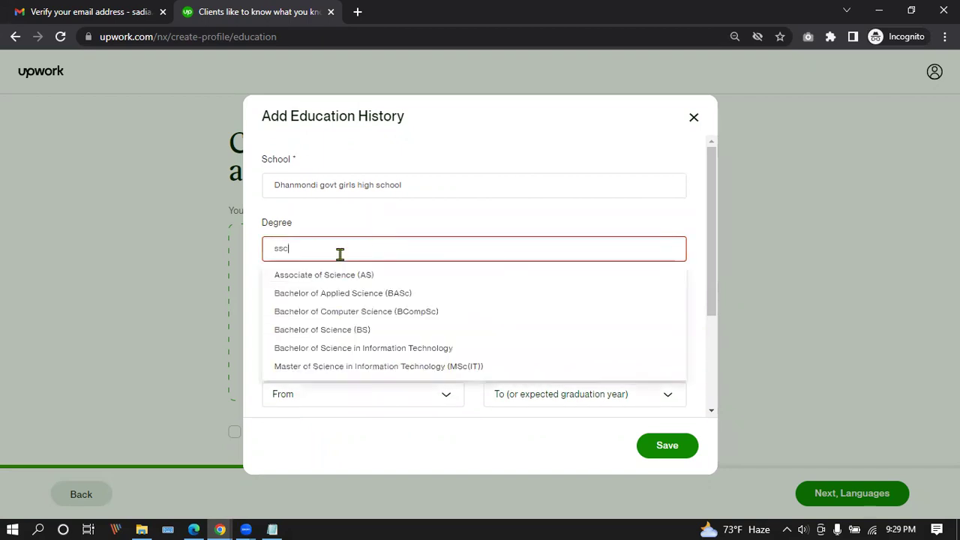
pyautogui.scroll(-2, 385, 294)
pyautogui.scroll(2, 396, 195)
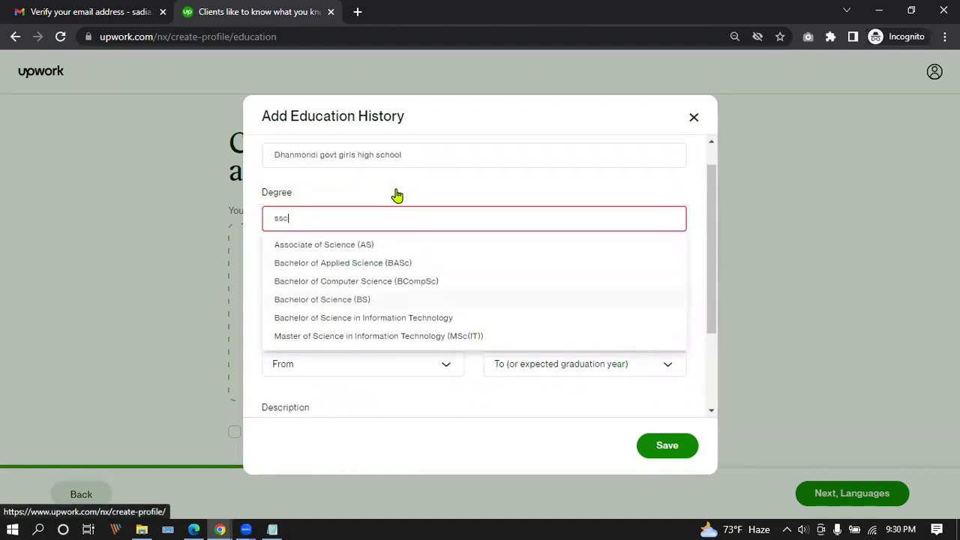
pyautogui.scroll(1, 397, 195)
pyautogui.press('BackSpace')
pyautogui.press('BackSpace')
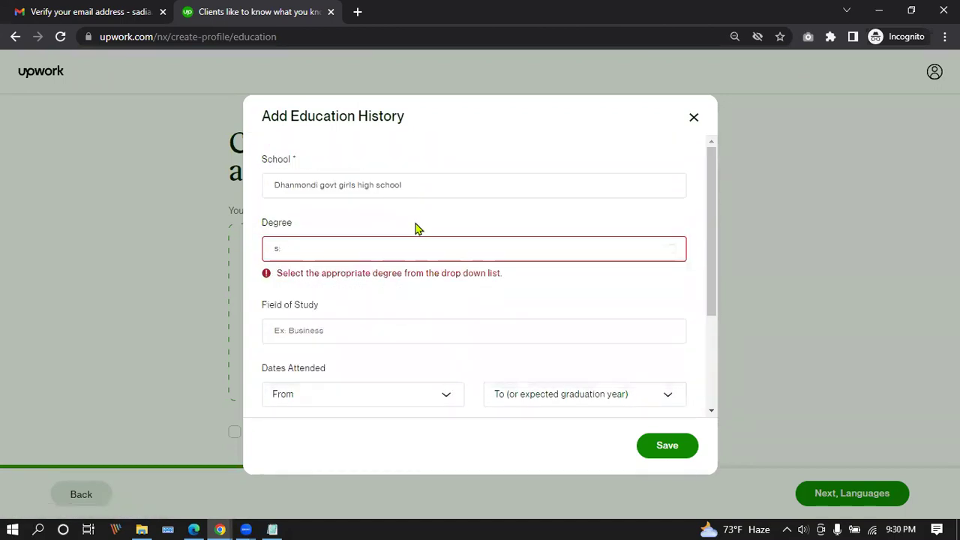
pyautogui.write('ecd')
# Clear the rejected degree and change the school to 'national university'
pyautogui.press('BackSpace')
pyautogui.press('BackSpace')
pyautogui.press('BackSpace')
pyautogui.press('BackSpace')
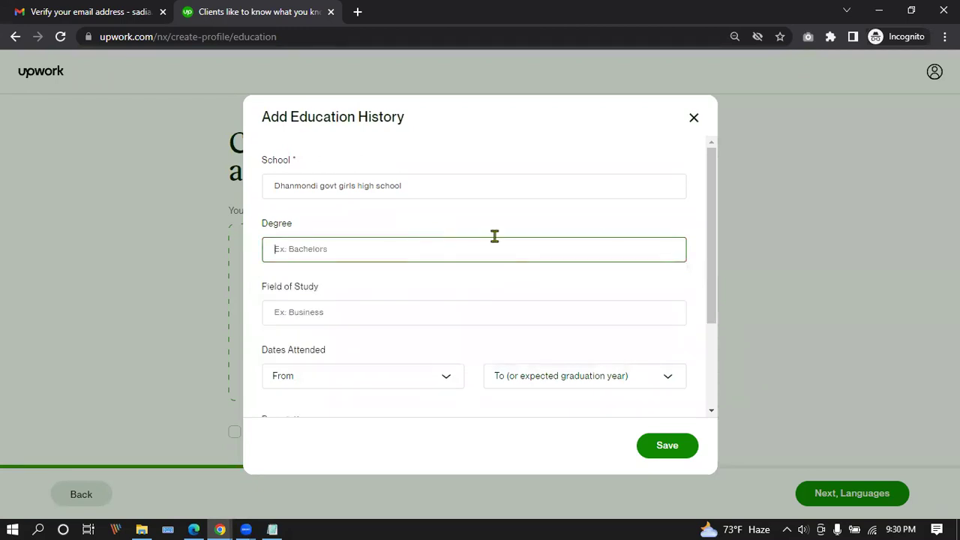
pyautogui.tripleClick(427, 187)
pyautogui.write('nation')
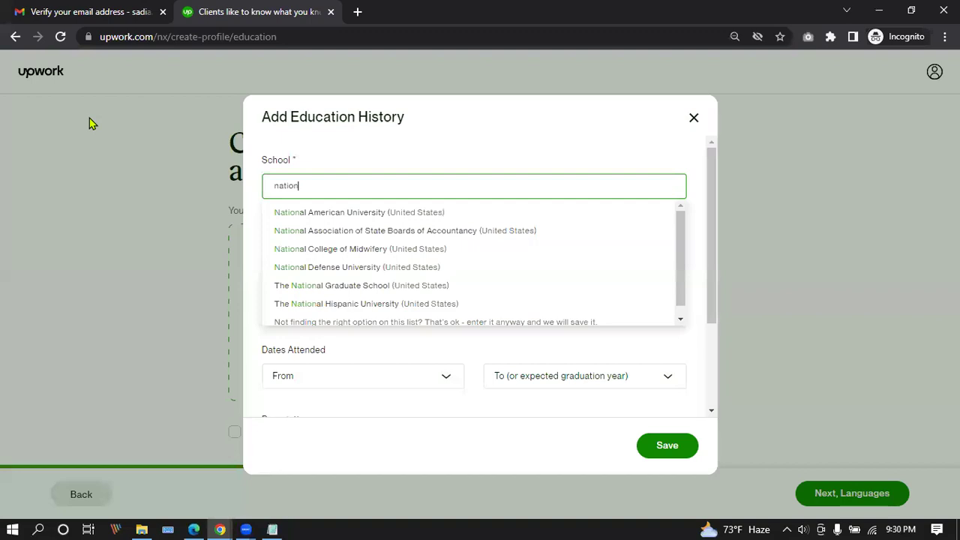
pyautogui.write('al uni')
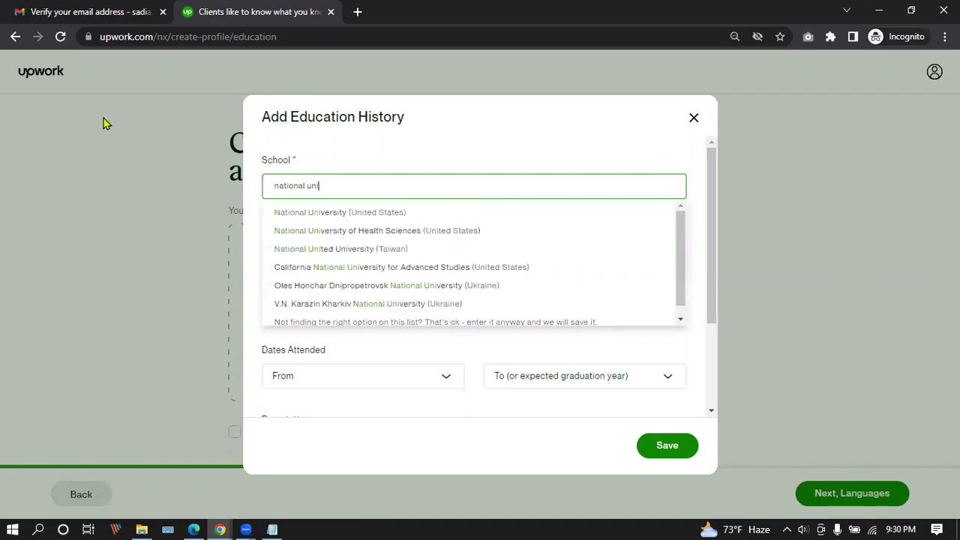
pyautogui.write('versity')
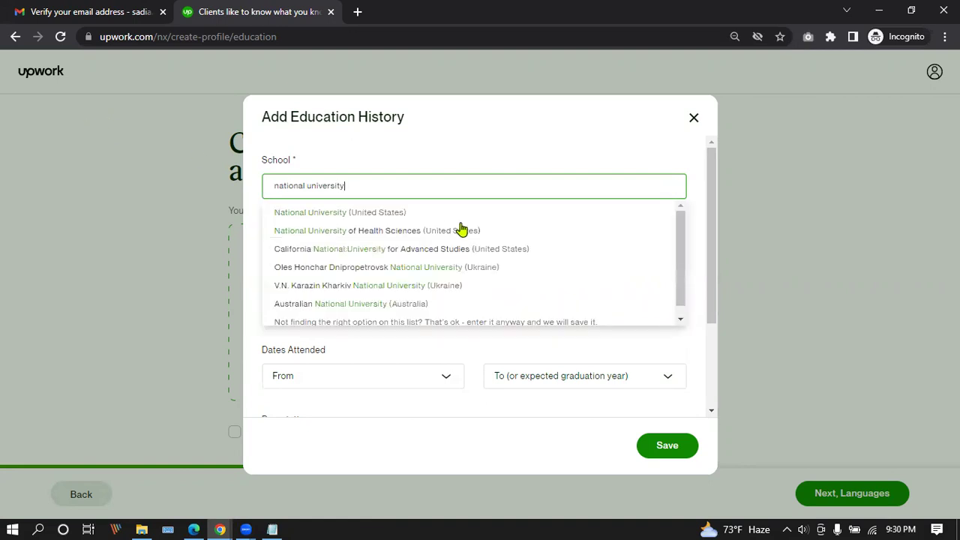
pyautogui.scroll(-1, 418, 234)
pyautogui.scroll(1, 424, 248)
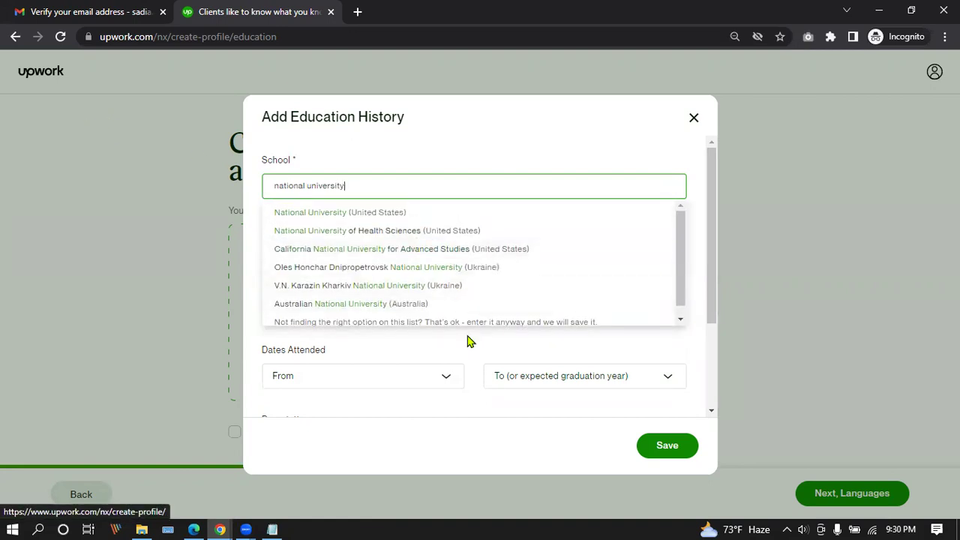
pyautogui.scroll(-2, 469, 339)
pyautogui.scroll(2, 464, 305)
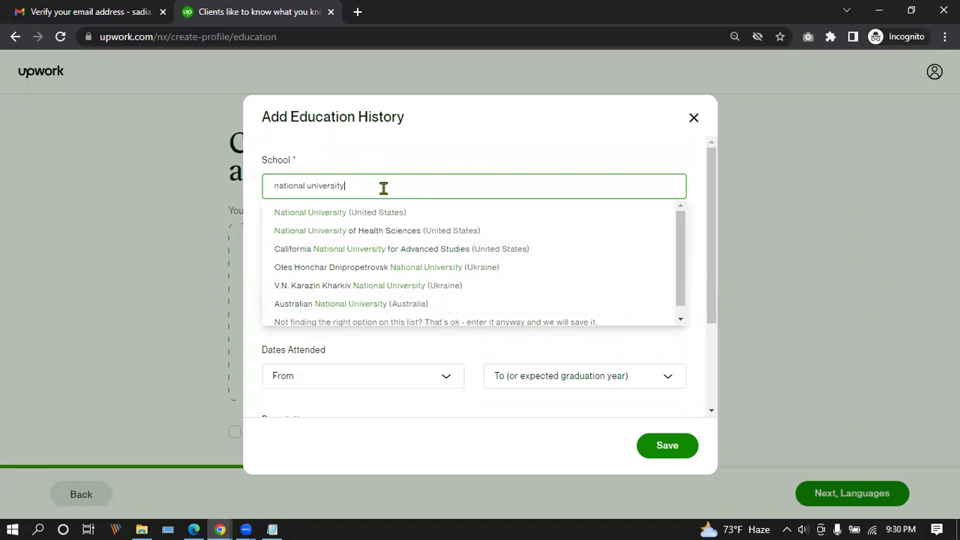
pyautogui.click(400, 164)
# Choose Bachelor of Arts (BA) as the degree and Business as the field of study
pyautogui.click(331, 250)
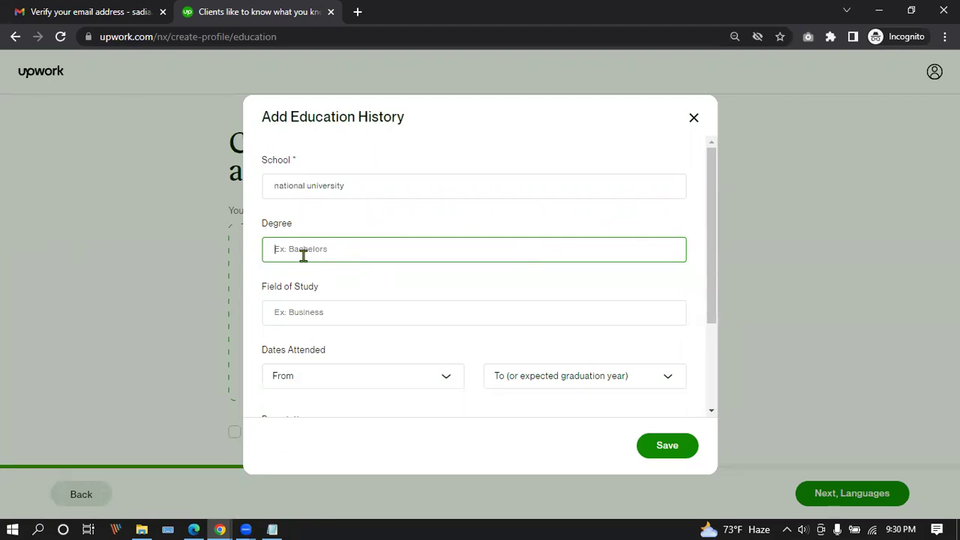
pyautogui.write('ba')
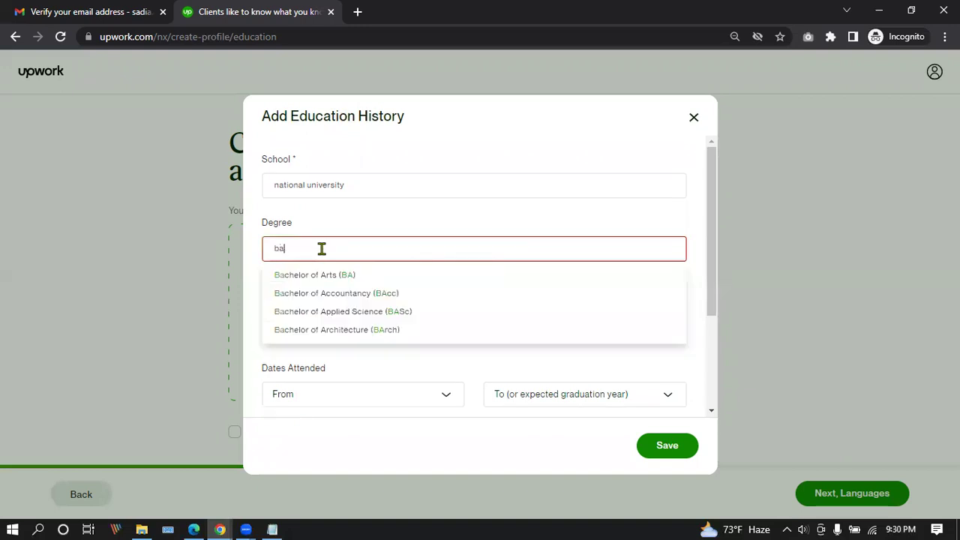
pyautogui.click(335, 276)
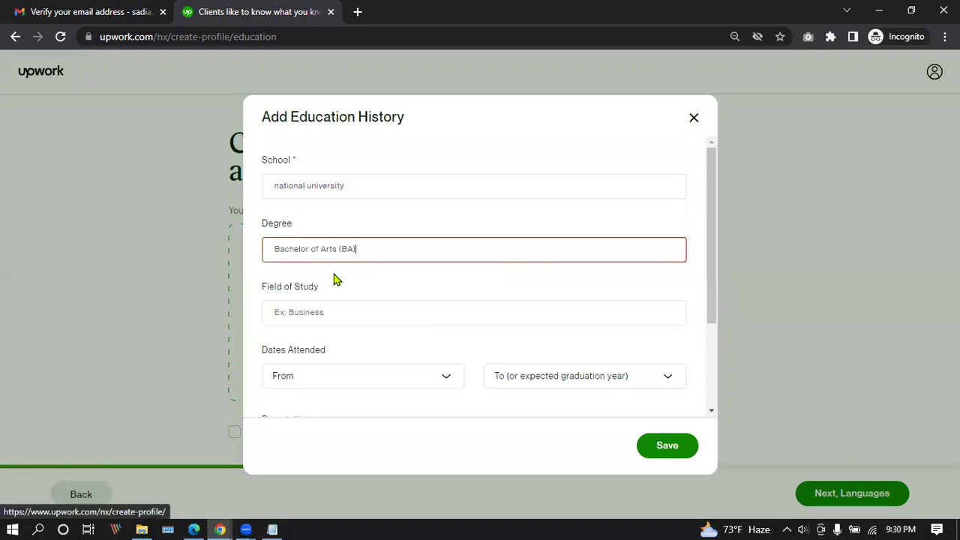
pyautogui.click(331, 313)
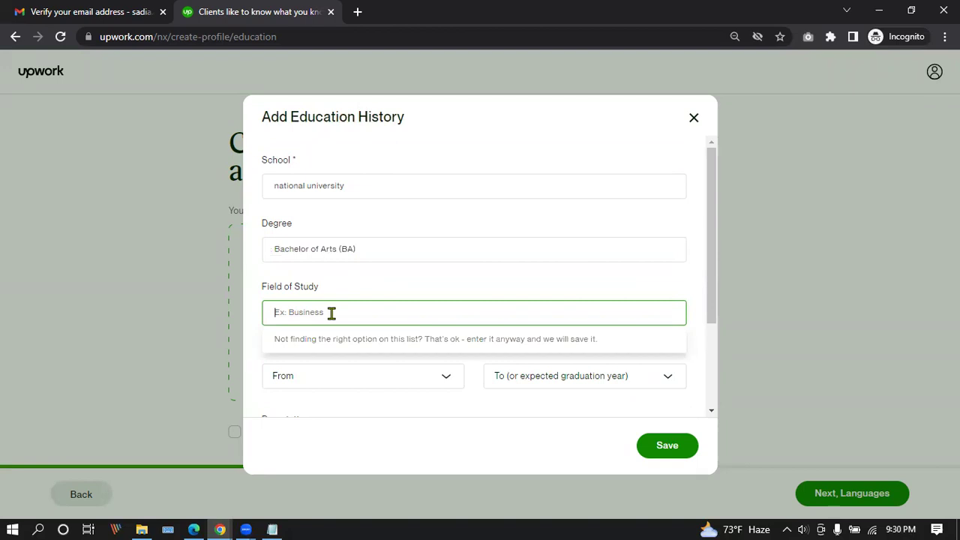
pyautogui.write('Bu')
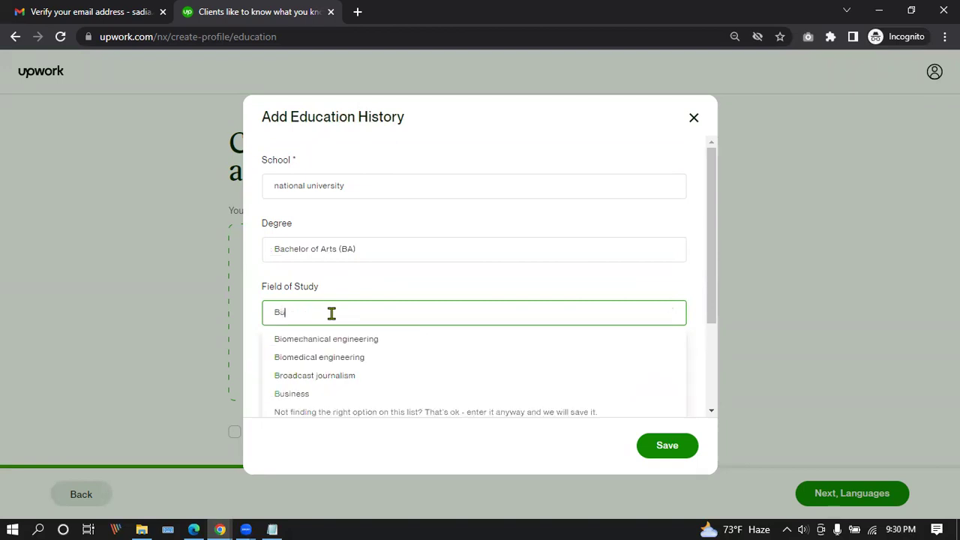
pyautogui.write('sin')
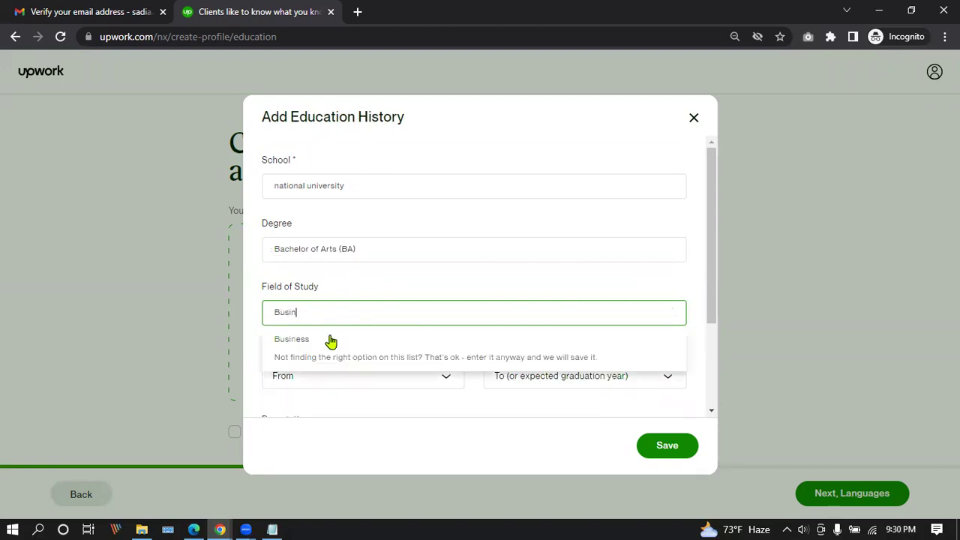
pyautogui.click(328, 340)
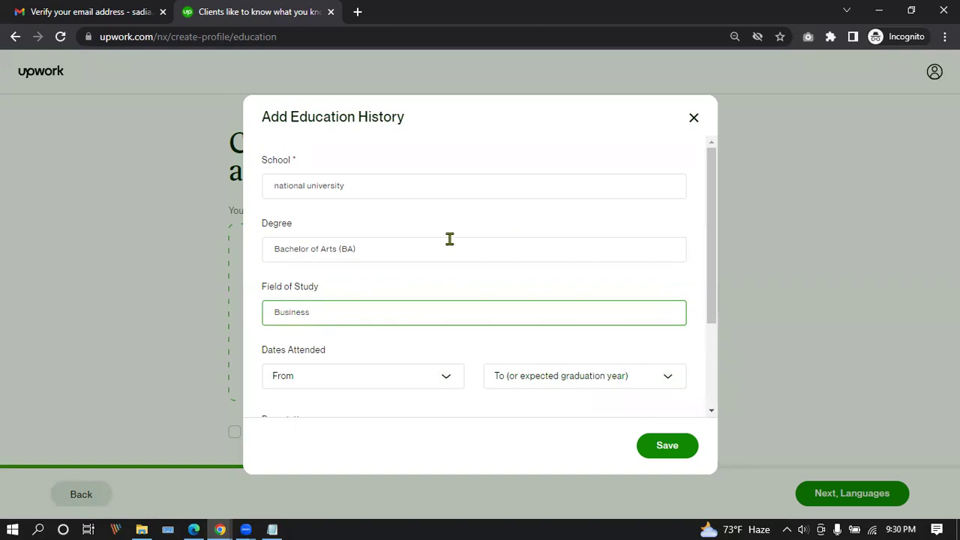
pyautogui.scroll(-1, 452, 235)
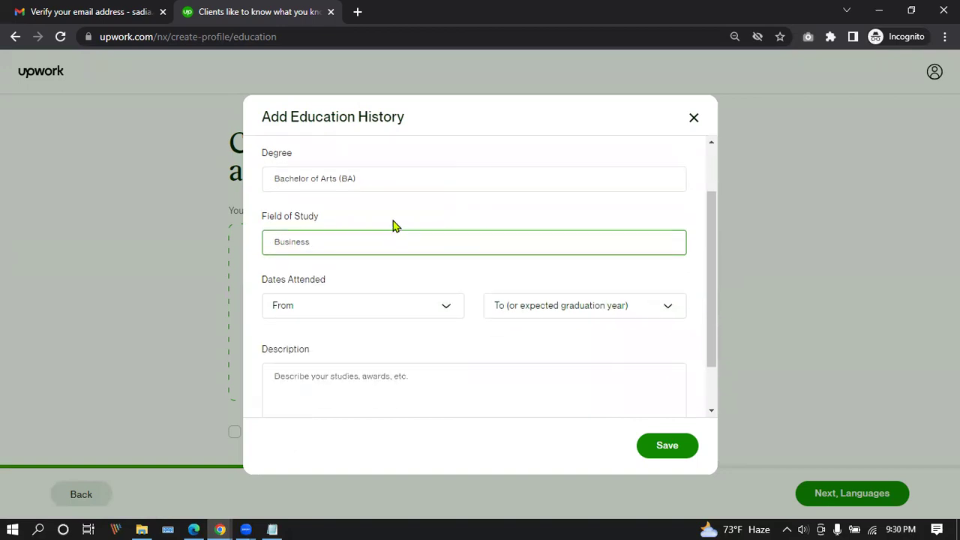
# Set the education's From year to 2000 and To year to 2004
pyautogui.click(441, 311)
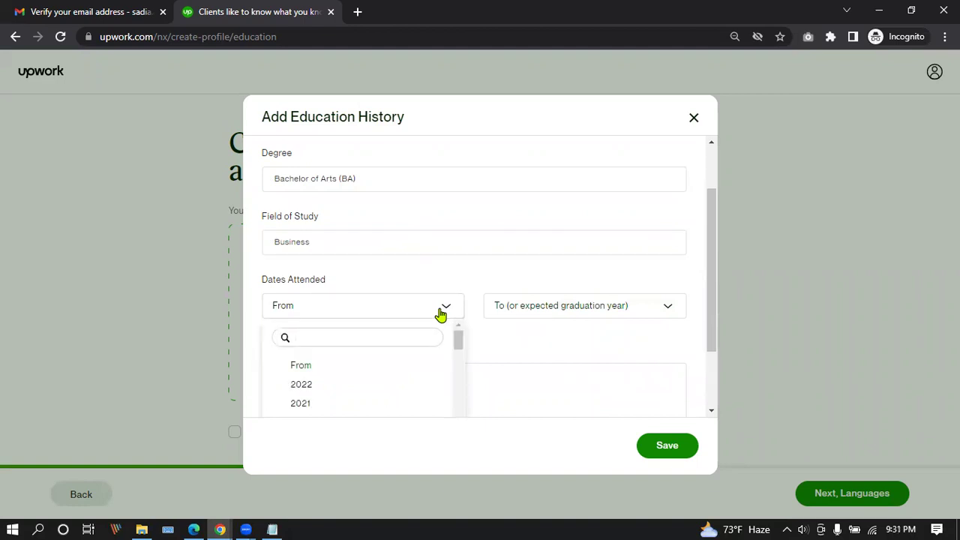
pyautogui.click(440, 310)
pyautogui.click(436, 314)
pyautogui.scroll(-5, 396, 321)
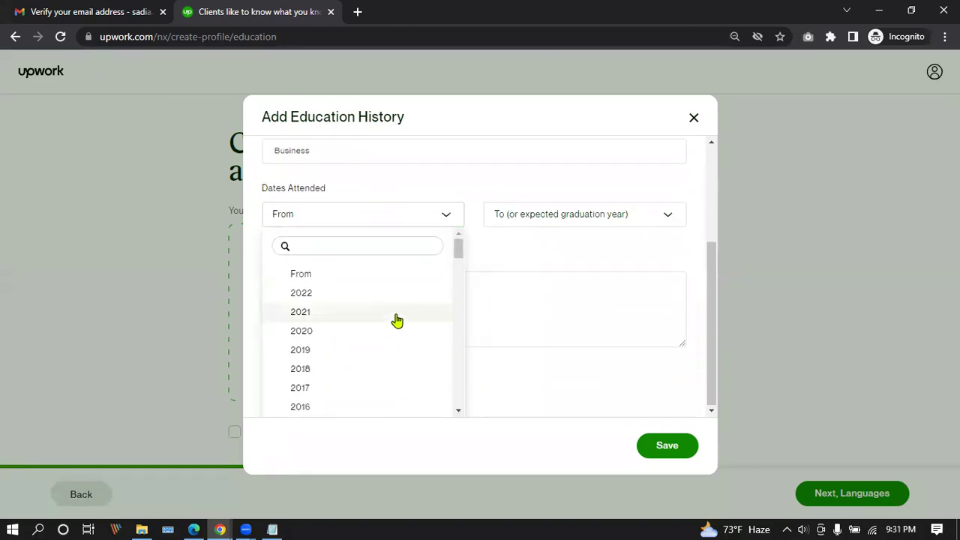
pyautogui.scroll(-5, 396, 321)
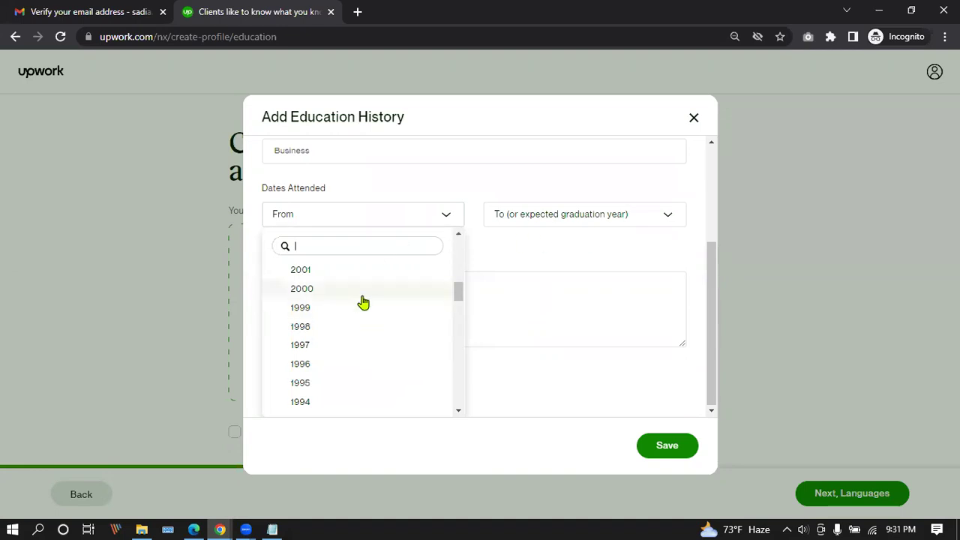
pyautogui.scroll(-2, 362, 301)
pyautogui.scroll(2, 363, 302)
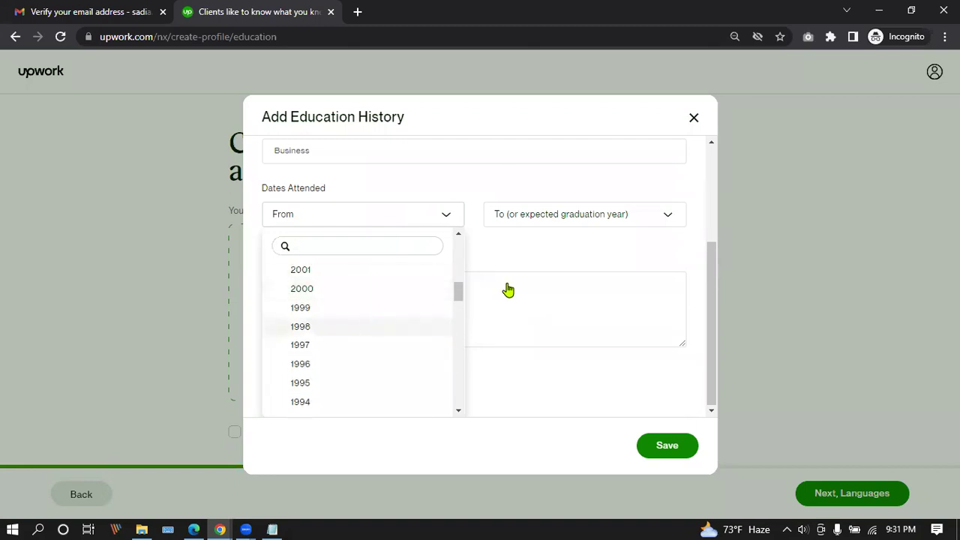
pyautogui.click(309, 291)
pyautogui.click(533, 254)
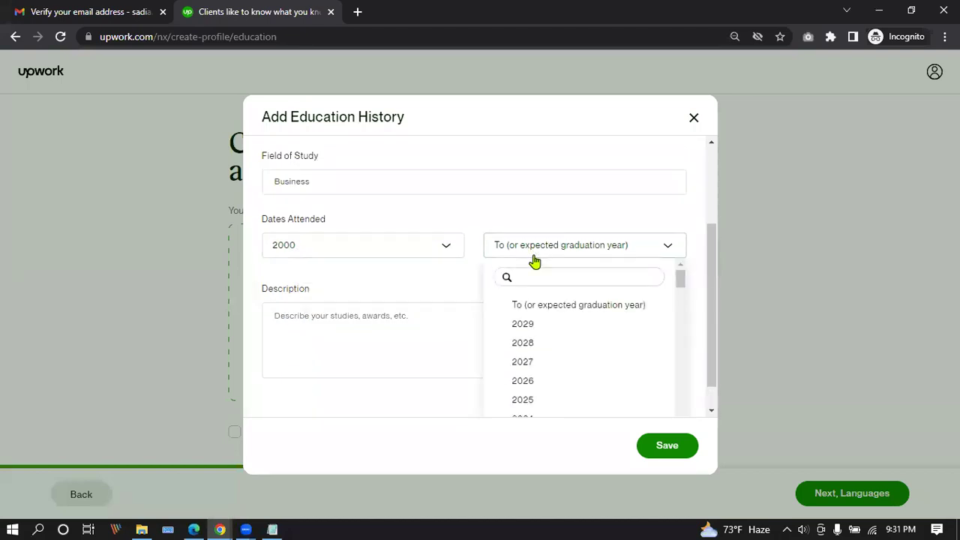
pyautogui.scroll(-4, 559, 326)
pyautogui.scroll(-4, 559, 326)
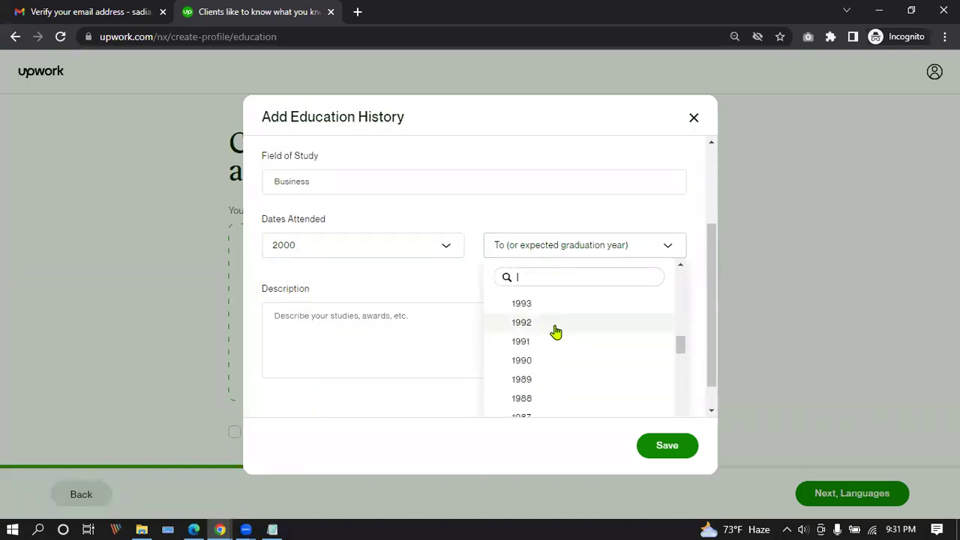
pyautogui.scroll(1, 555, 330)
pyautogui.scroll(2, 552, 324)
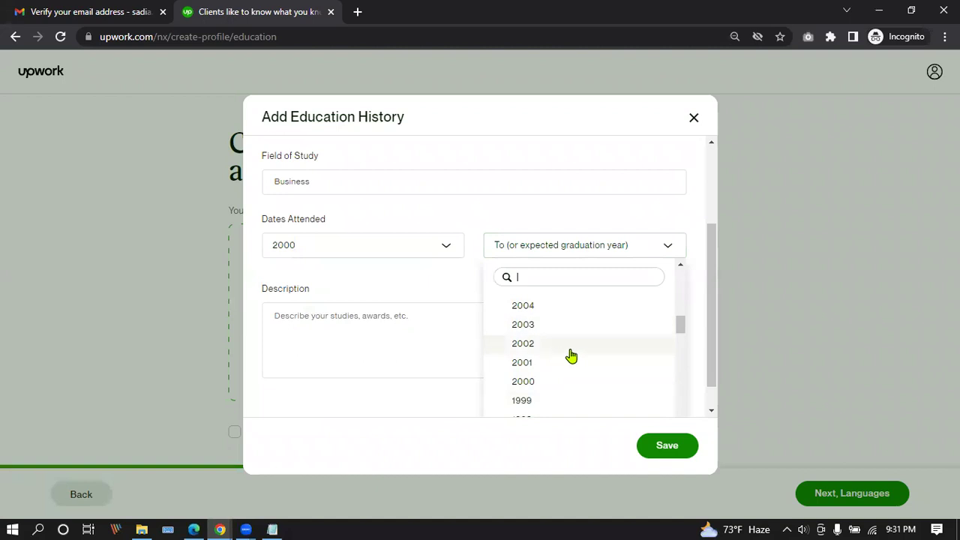
pyautogui.click(542, 307)
pyautogui.click(490, 332)
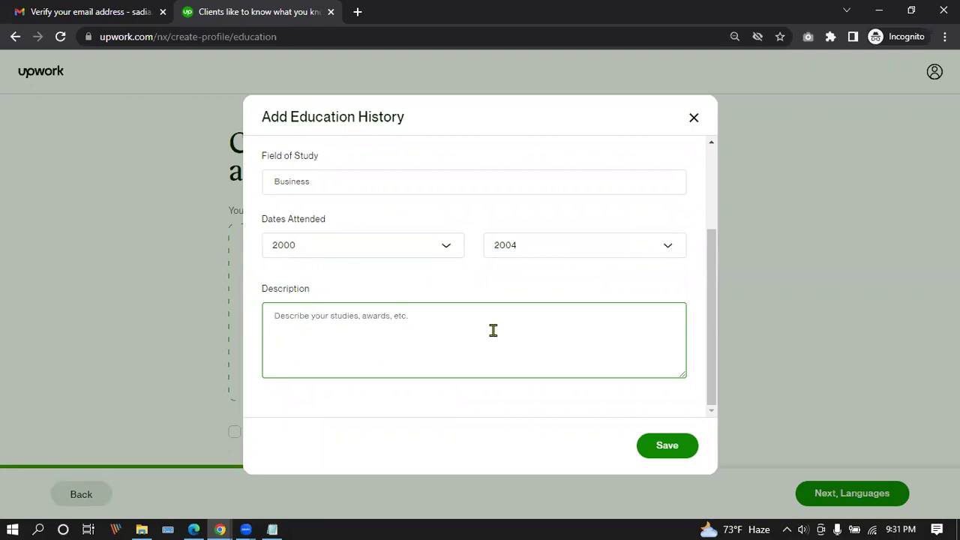
# Begin the description and change the start year to 2001
pyautogui.write('Ba')
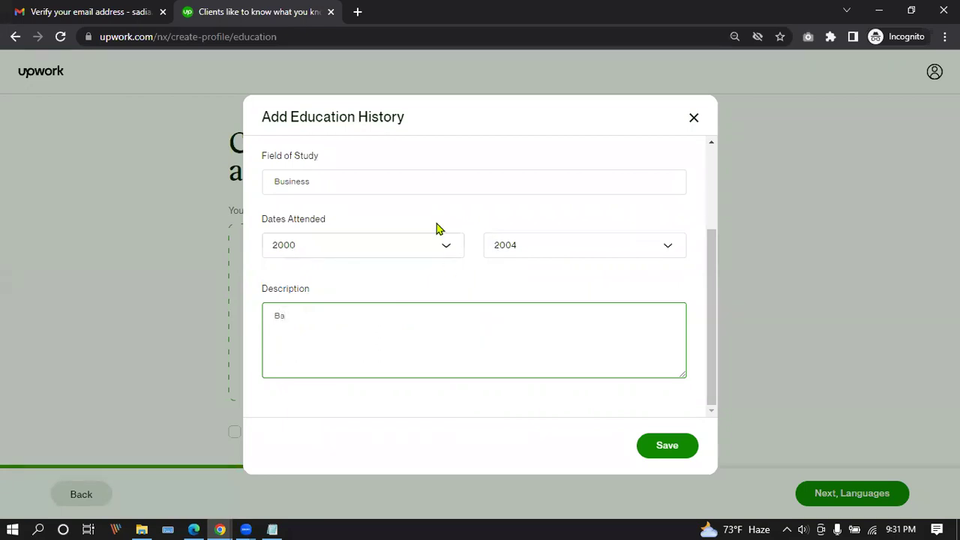
pyautogui.scroll(2, 441, 214)
pyautogui.scroll(-1, 441, 214)
pyautogui.click(539, 325)
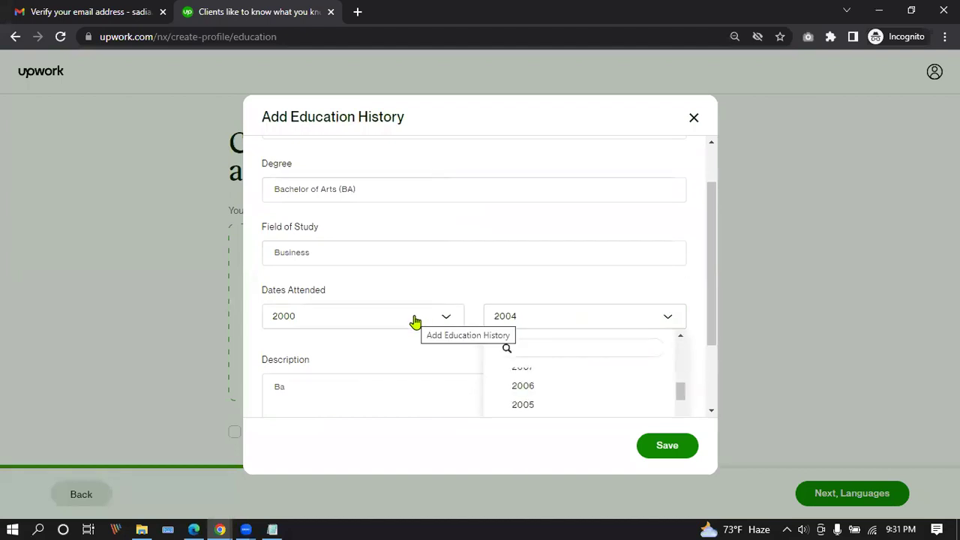
pyautogui.scroll(2, 380, 273)
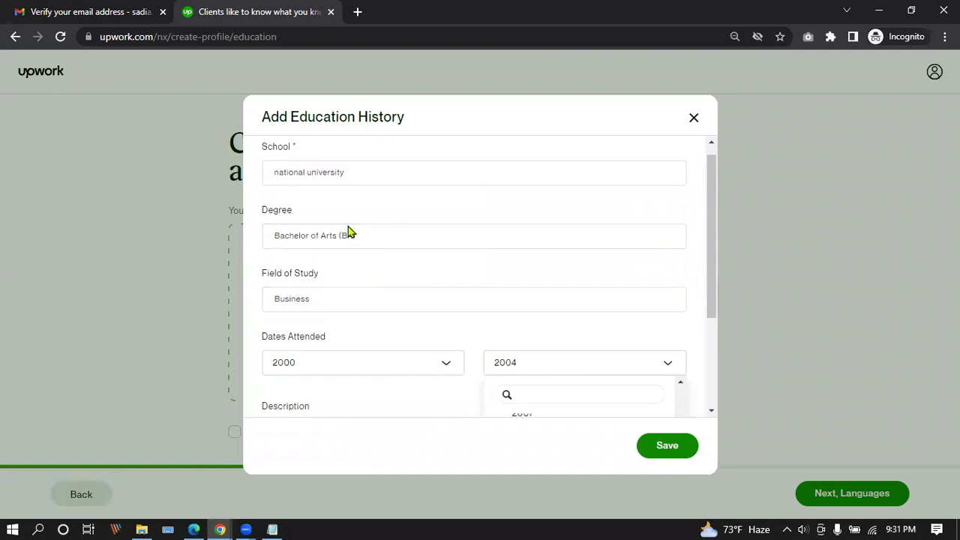
pyautogui.click(287, 250)
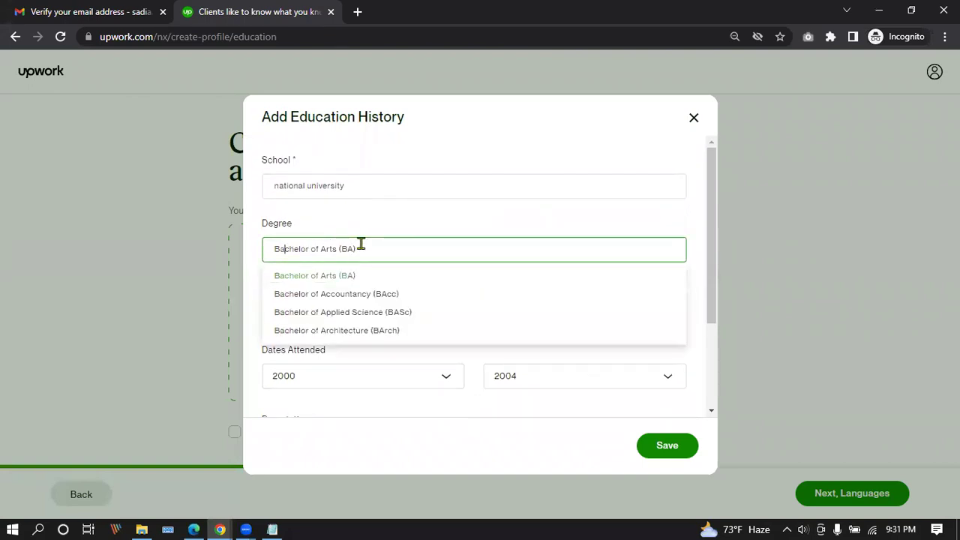
pyautogui.click(443, 381)
pyautogui.click(321, 315)
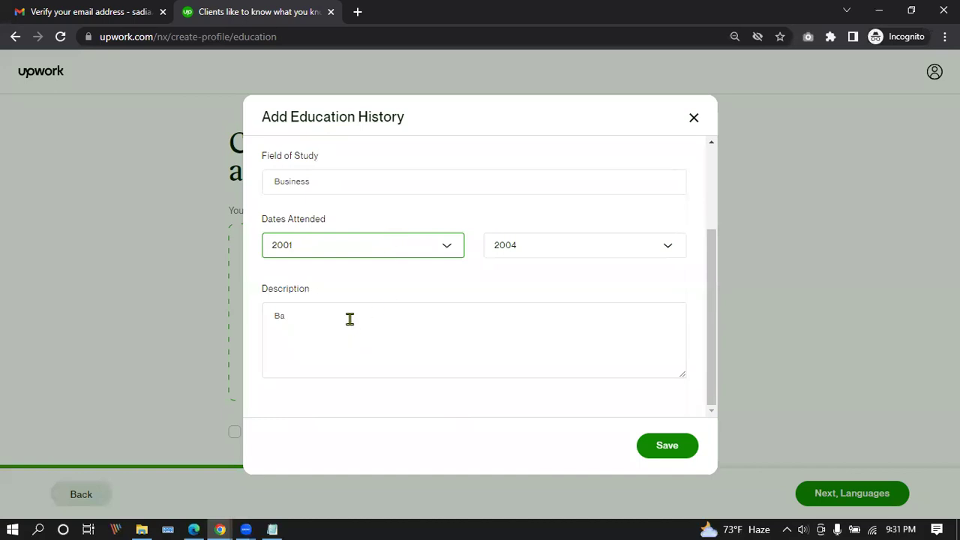
pyautogui.scroll(1, 407, 247)
pyautogui.click(323, 385)
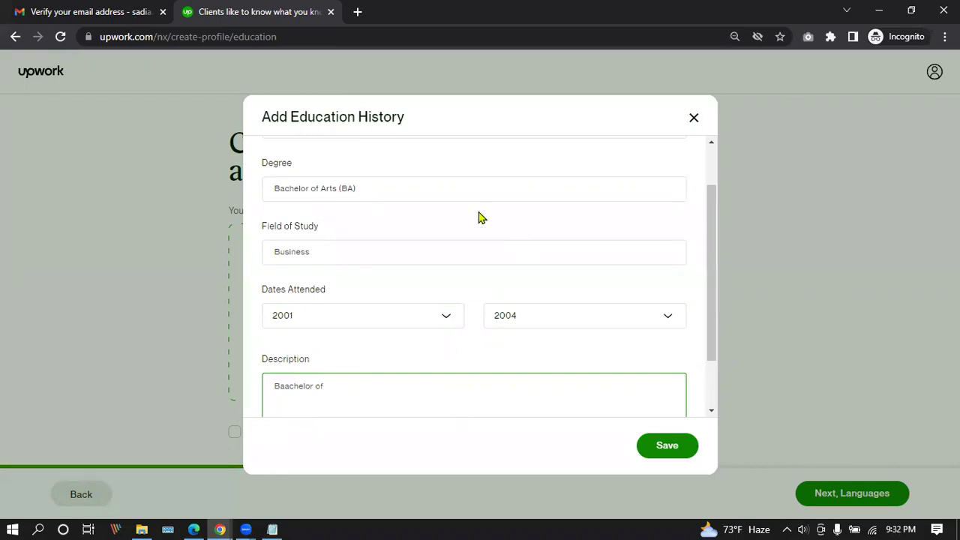
# Switch the degree to Bachelor of Commerce (BCom), finish the description, and save the entry
pyautogui.click(424, 186)
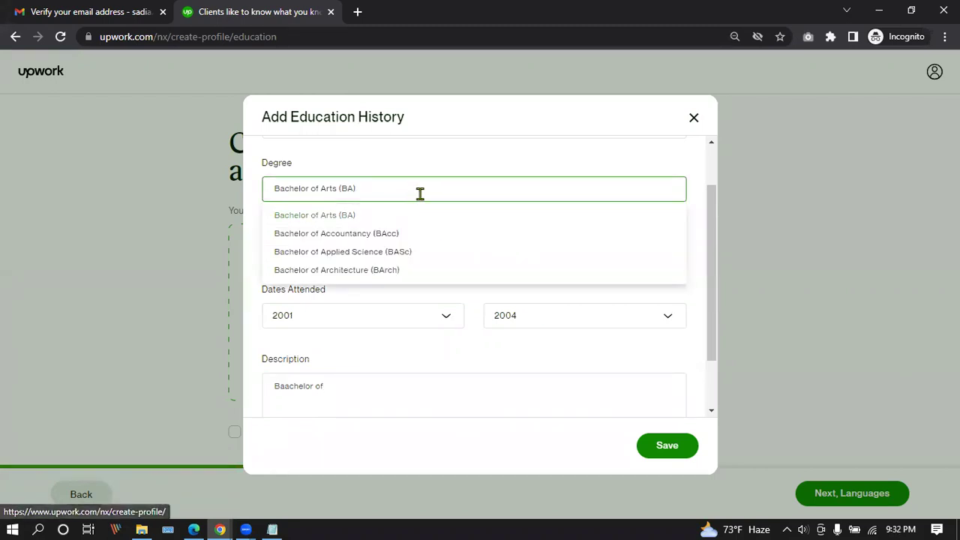
pyautogui.click(420, 193)
pyautogui.click(420, 193)
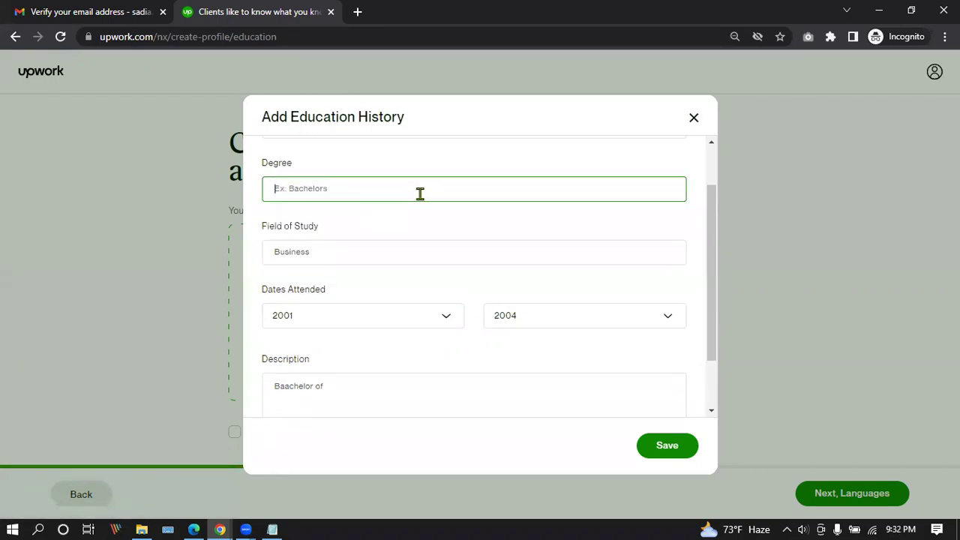
pyautogui.write('bco')
pyautogui.press('BackSpace')
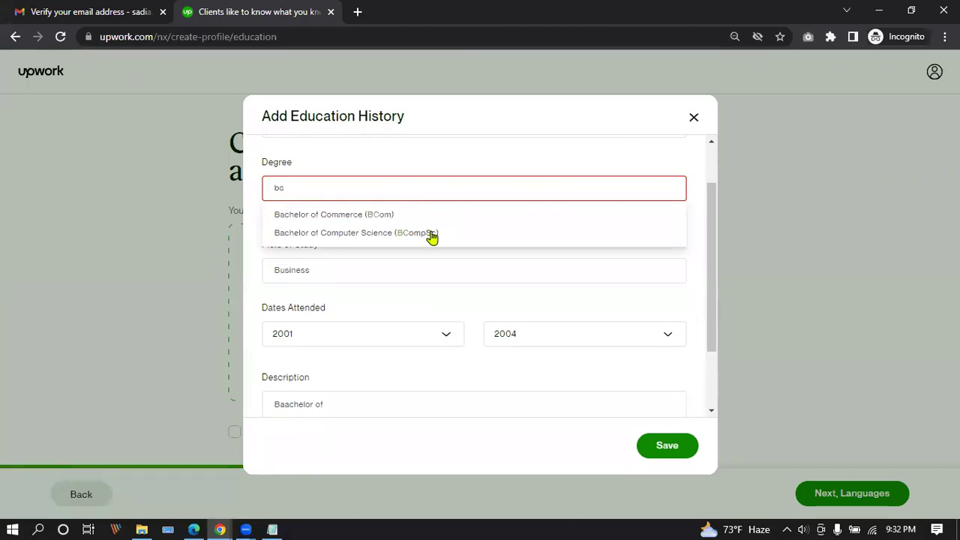
pyautogui.click(412, 217)
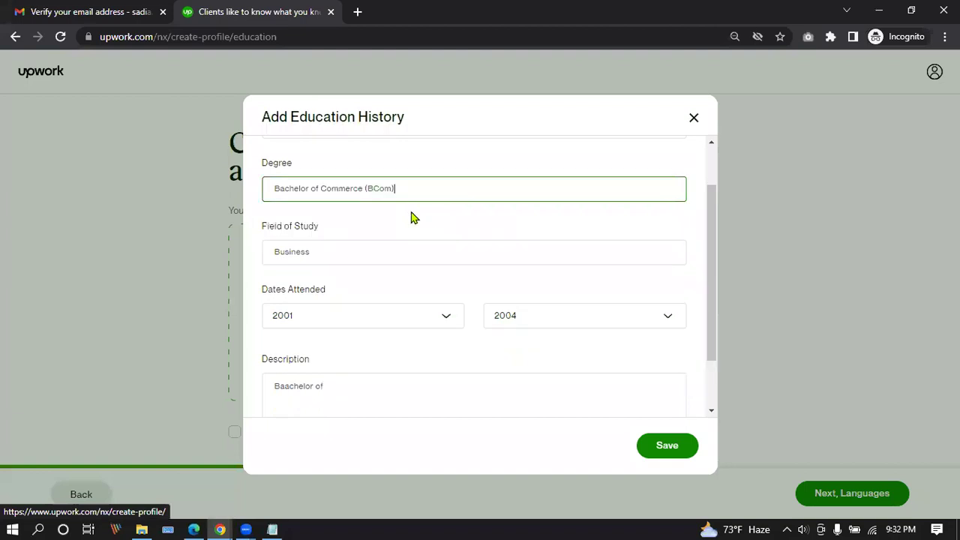
pyautogui.click(353, 381)
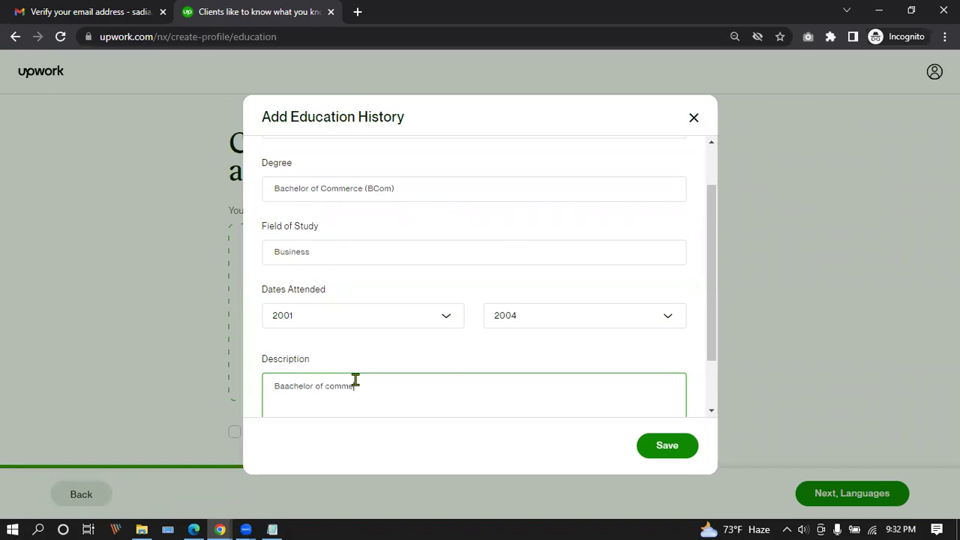
pyautogui.scroll(-1, 358, 328)
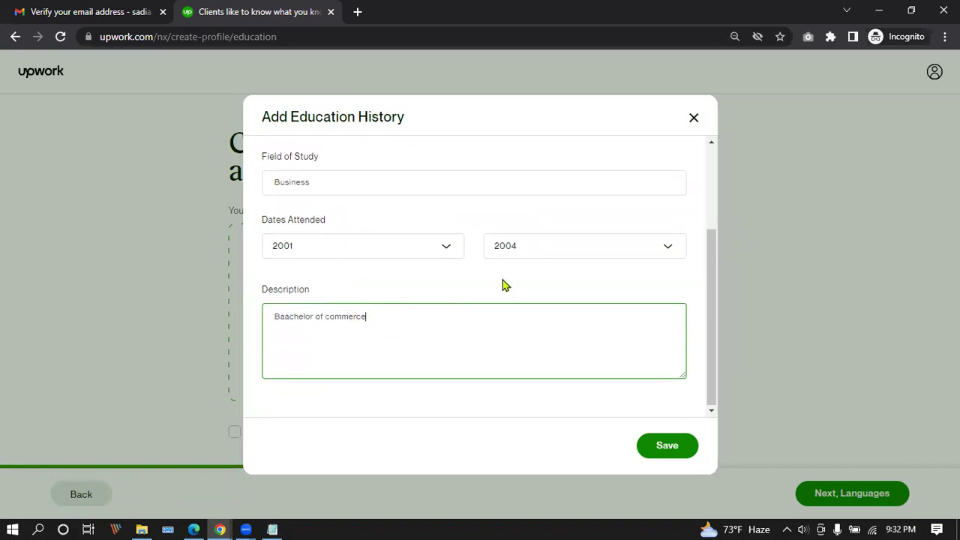
pyautogui.click(661, 446)
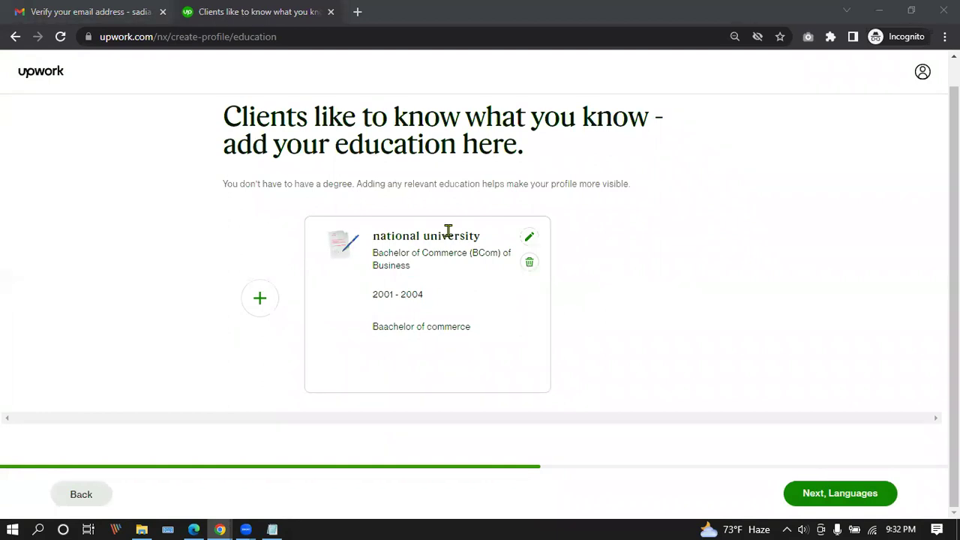
# On the languages step, set English proficiency to Fluent
pyautogui.click(827, 493)
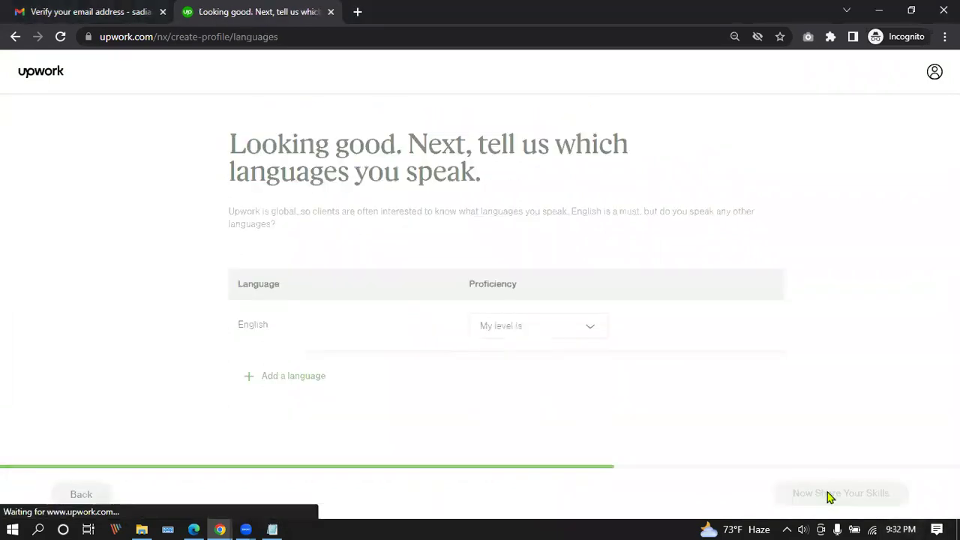
pyautogui.click(575, 326)
pyautogui.click(534, 405)
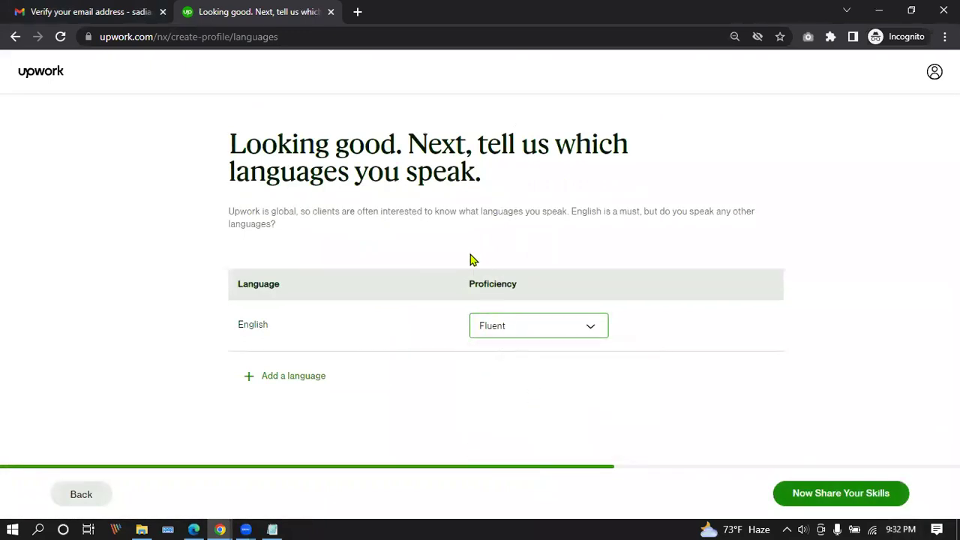
pyautogui.click(548, 264)
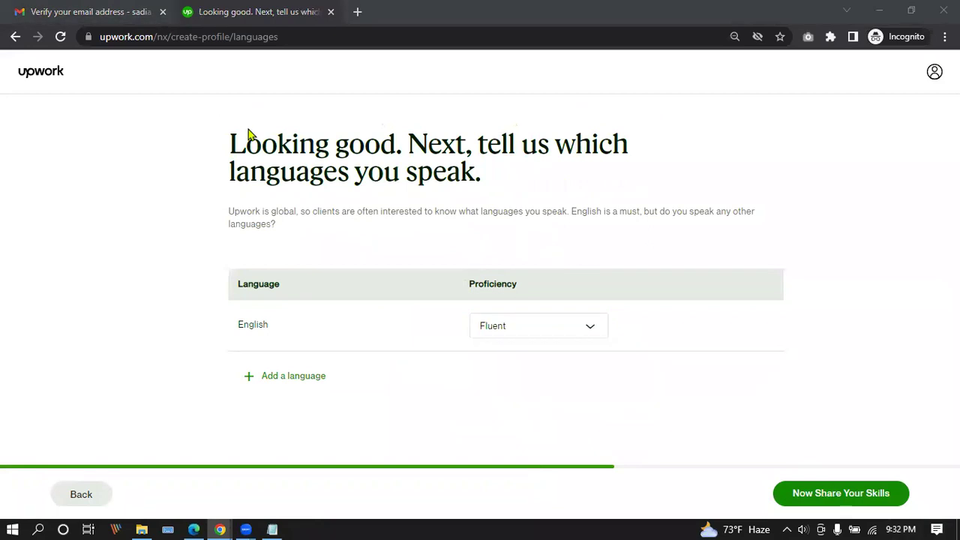
# Add Bengali as a second language at Native or Bilingual, then continue to skills
pyautogui.click(294, 377)
pyautogui.click(294, 377)
pyautogui.click(317, 378)
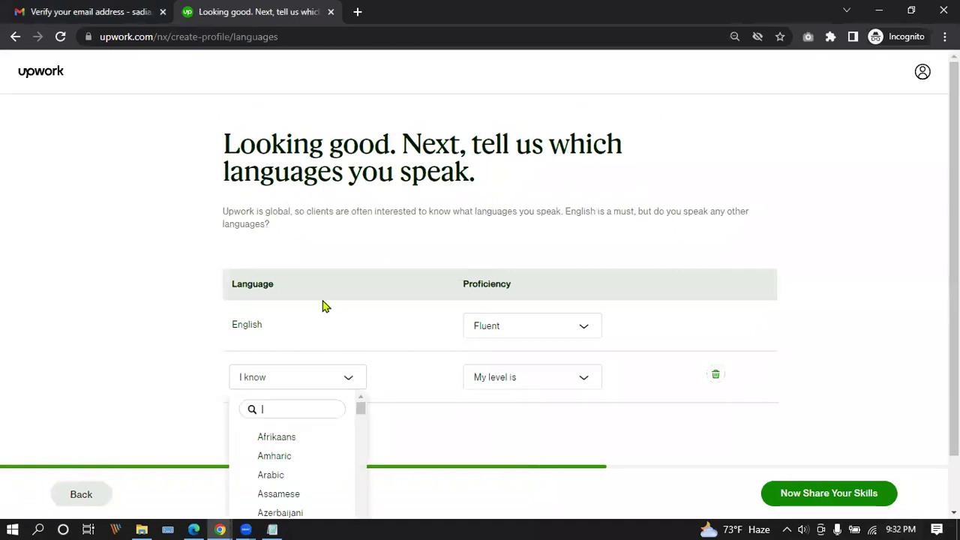
pyautogui.scroll(-1, 323, 296)
pyautogui.scroll(-3, 290, 396)
pyautogui.scroll(2, 294, 396)
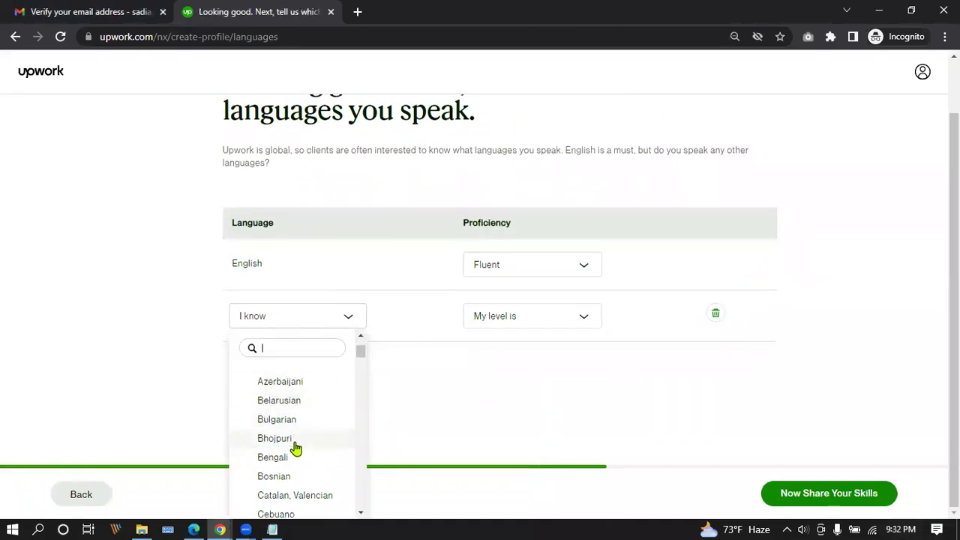
pyautogui.click(291, 460)
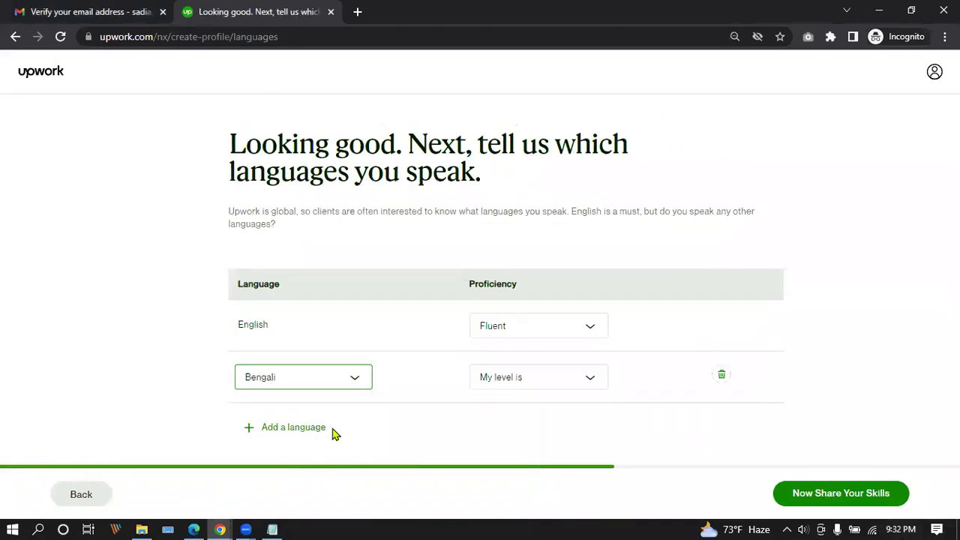
pyautogui.click(578, 386)
pyautogui.click(539, 484)
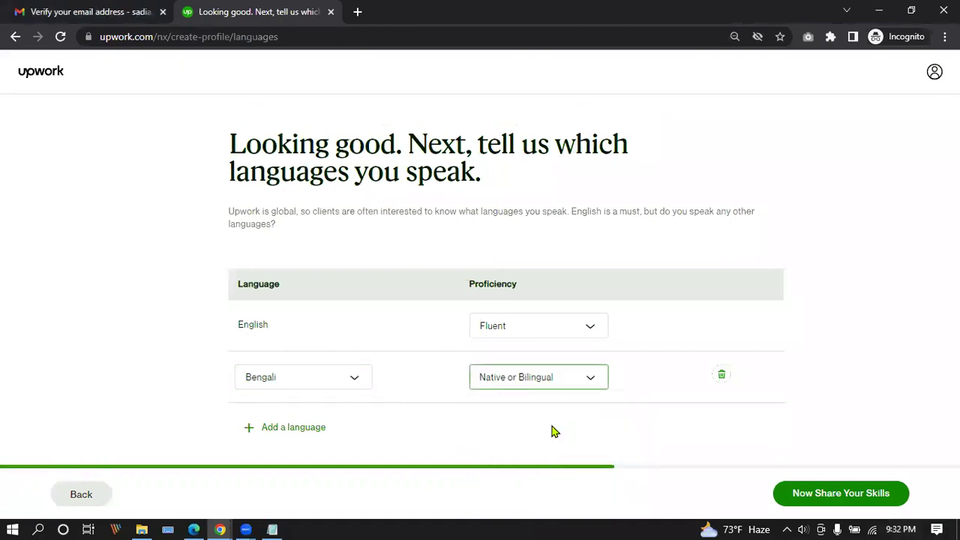
pyautogui.click(864, 493)
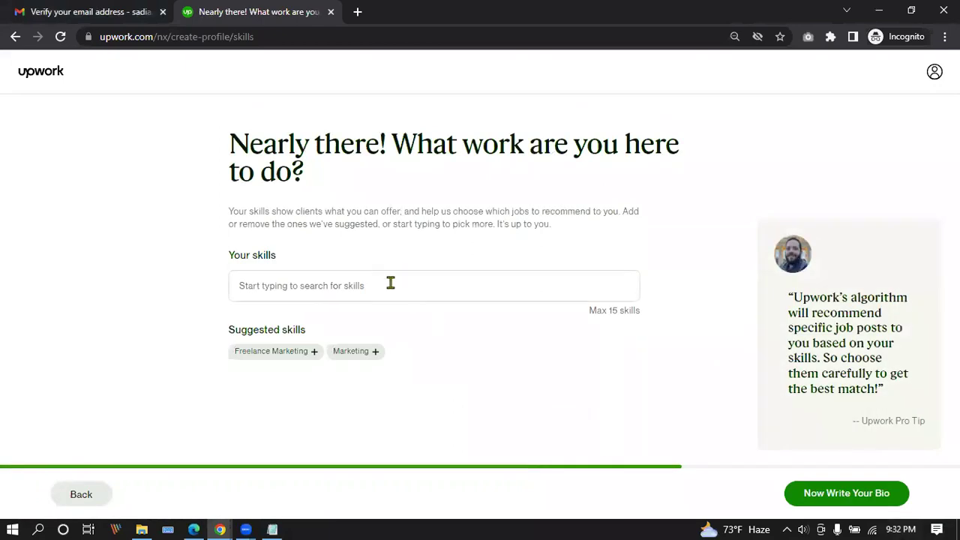
# Add the Freelance Marketing, Marketing, Social Media Marketing and Digital Marketing skills
pyautogui.click(290, 358)
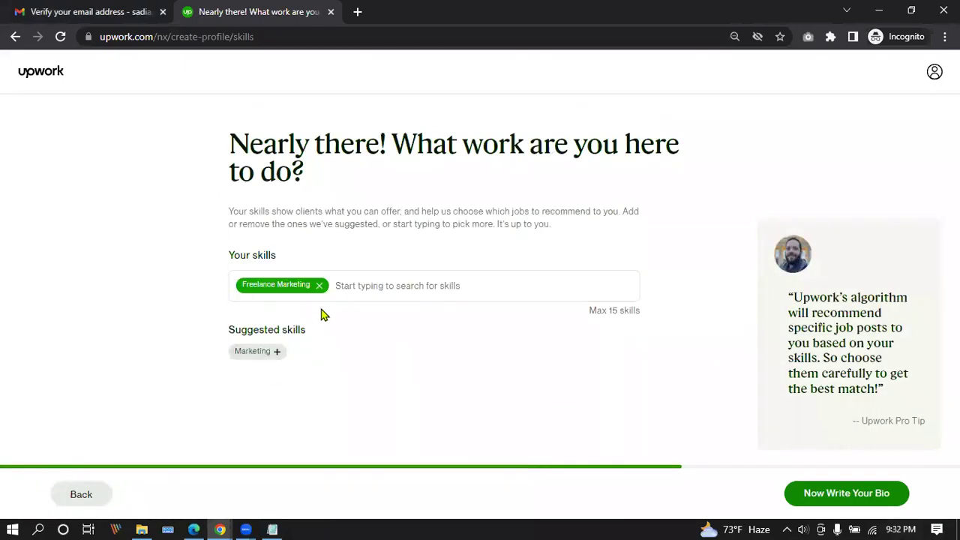
pyautogui.click(267, 356)
pyautogui.click(411, 291)
pyautogui.write('so')
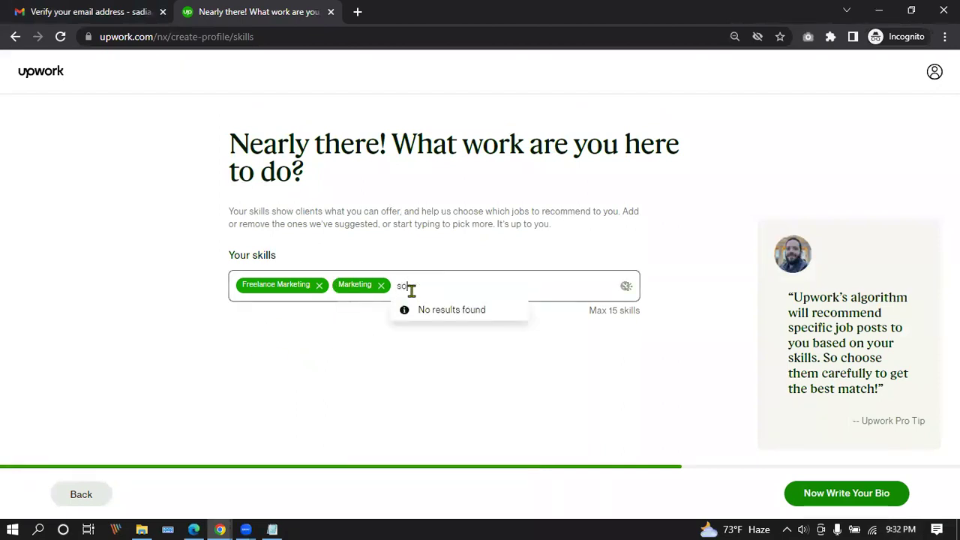
pyautogui.write('cial')
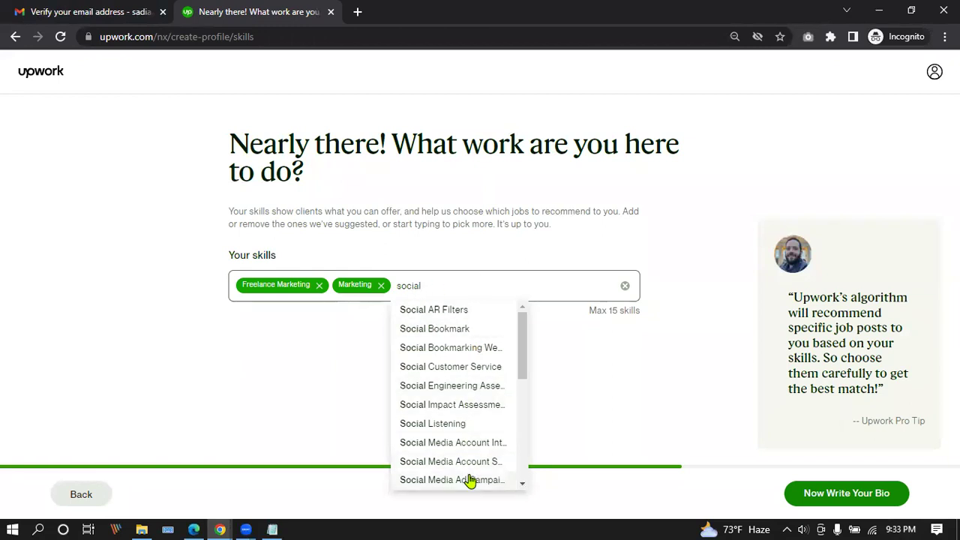
pyautogui.write('me')
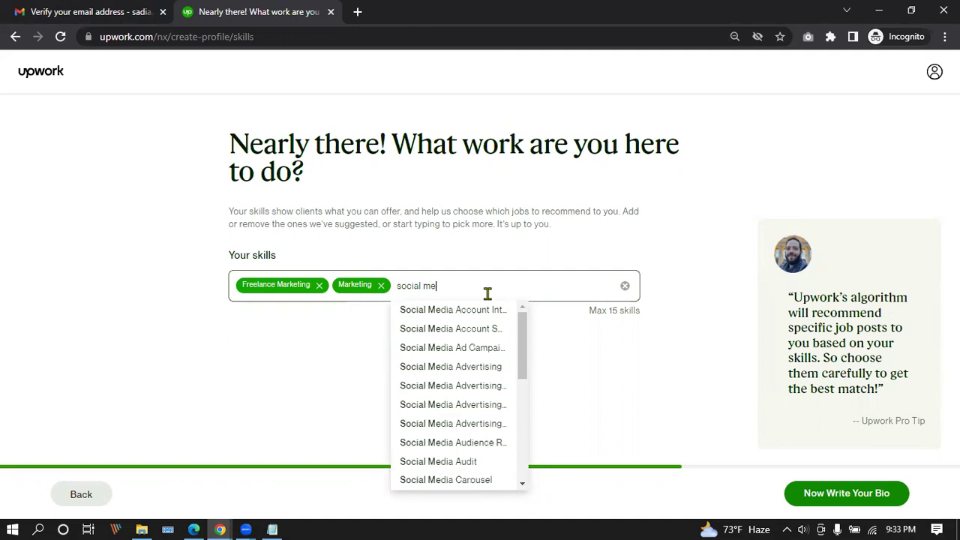
pyautogui.write('dia ma')
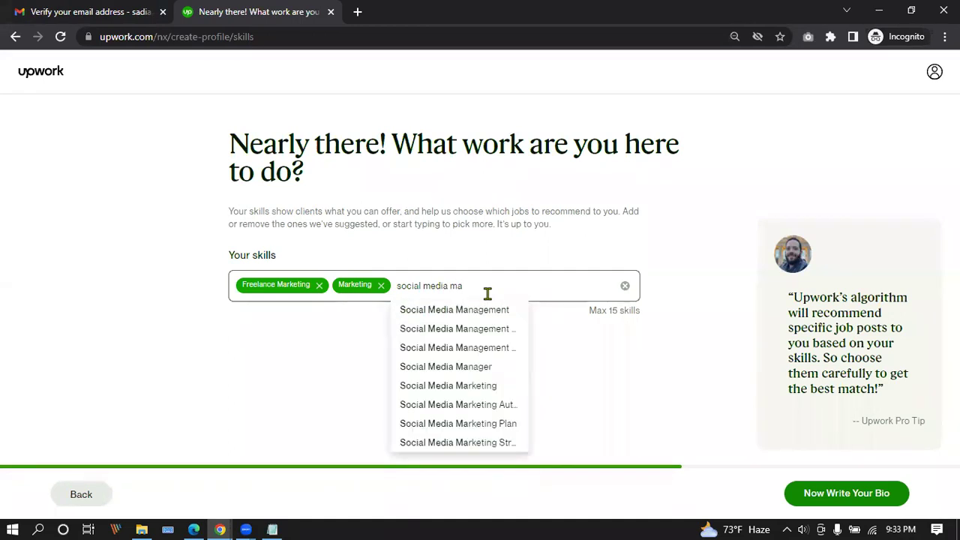
pyautogui.click(441, 386)
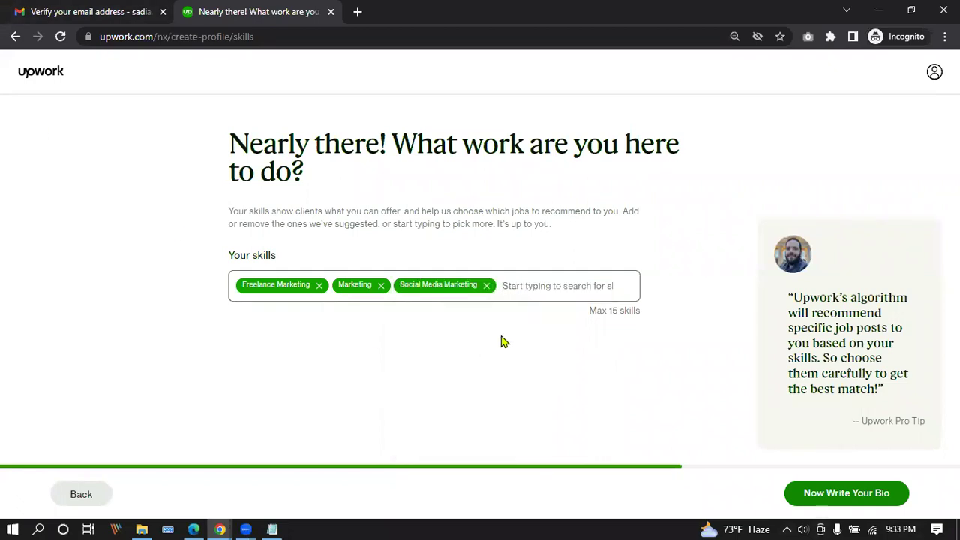
pyautogui.write('digital ')
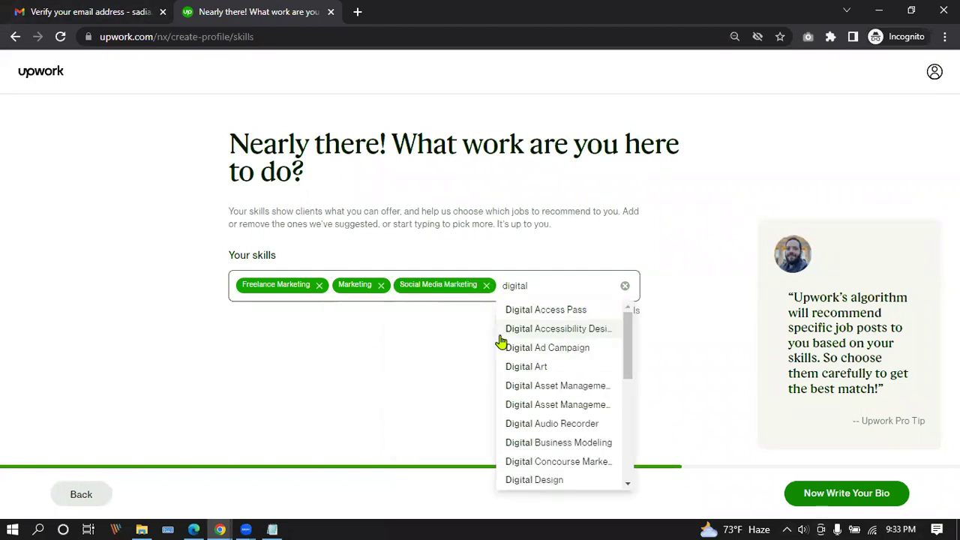
pyautogui.write('mark')
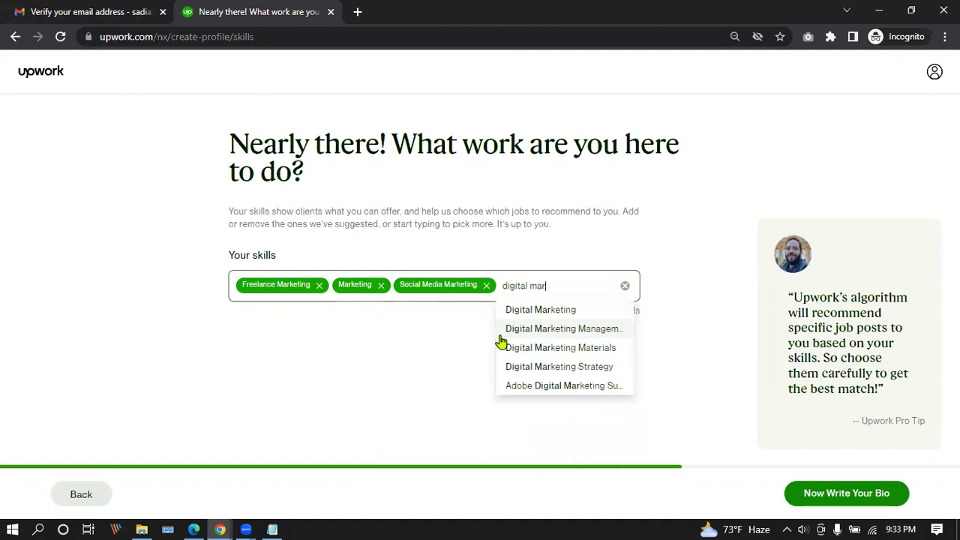
pyautogui.click(526, 312)
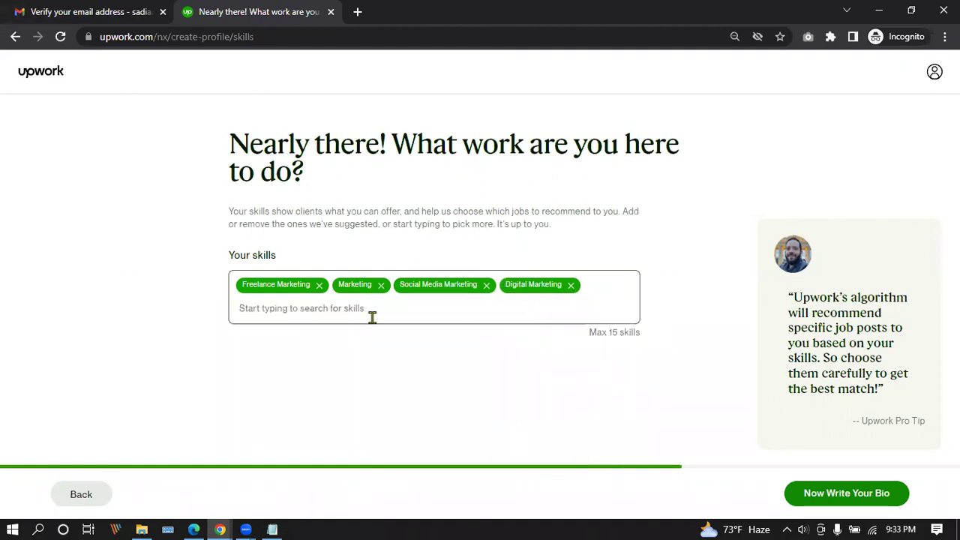
# Add Digital Ad Campaign, Social Media Advertising, Facebook Ads Manager and Facebook Advertising skills
pyautogui.write('digital')
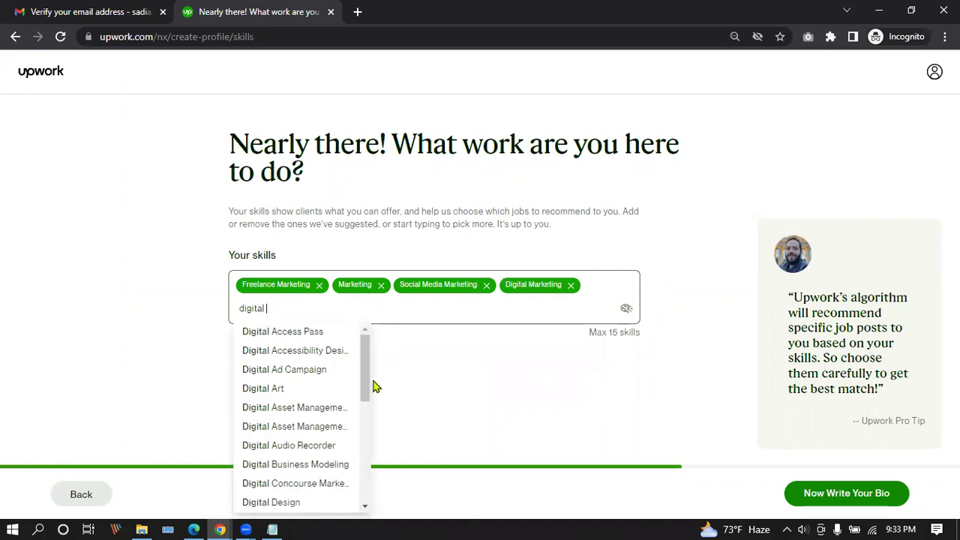
pyautogui.click(290, 369)
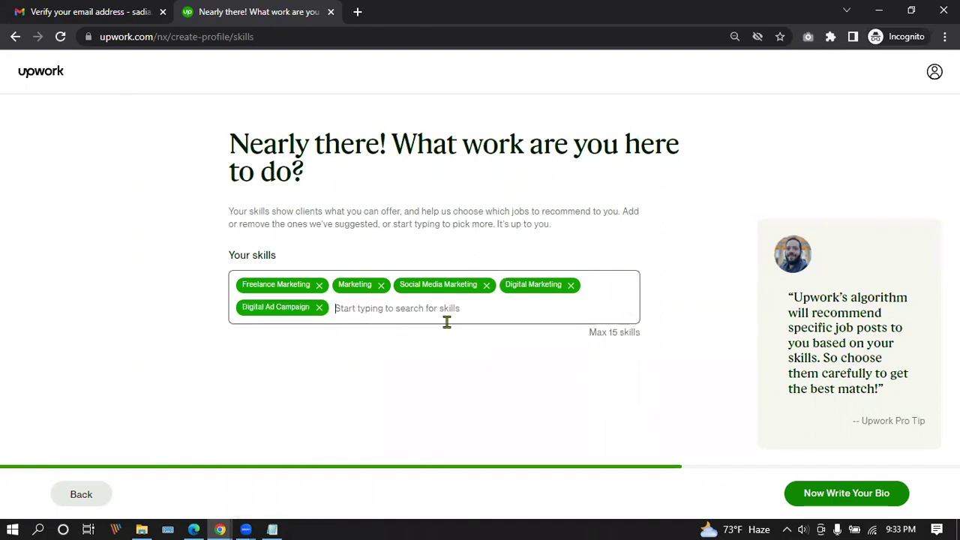
pyautogui.write('adv')
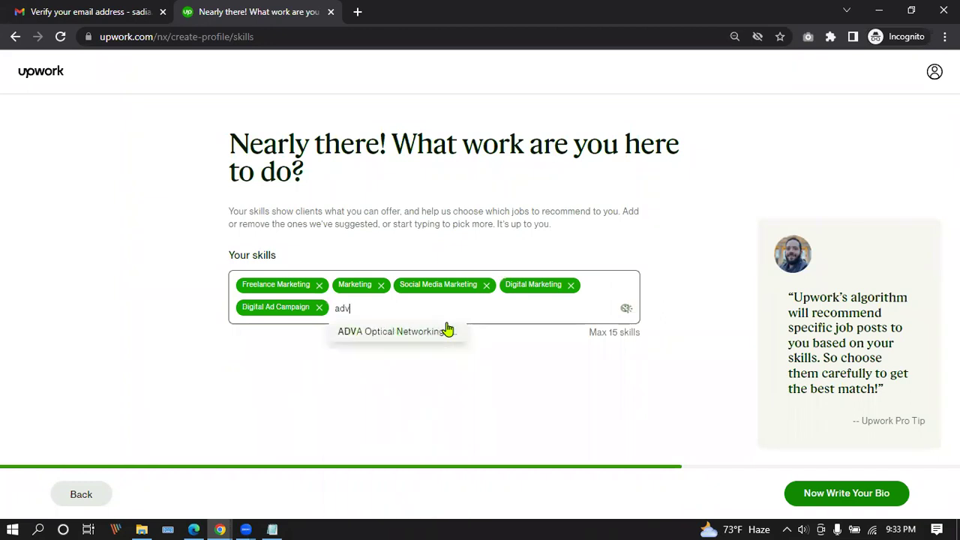
pyautogui.press('BackSpace')
pyautogui.press('BackSpace')
pyautogui.press('BackSpace')
pyautogui.write('so')
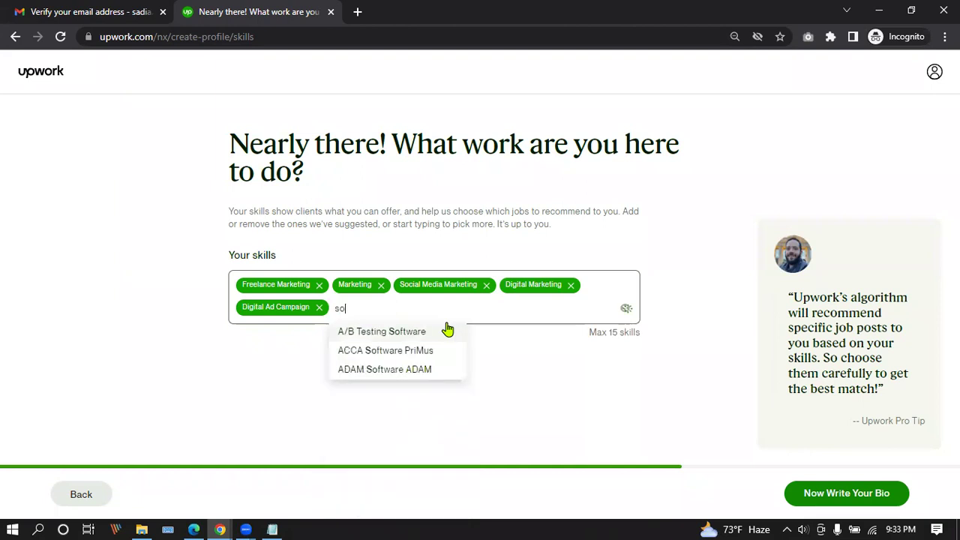
pyautogui.write('cial me')
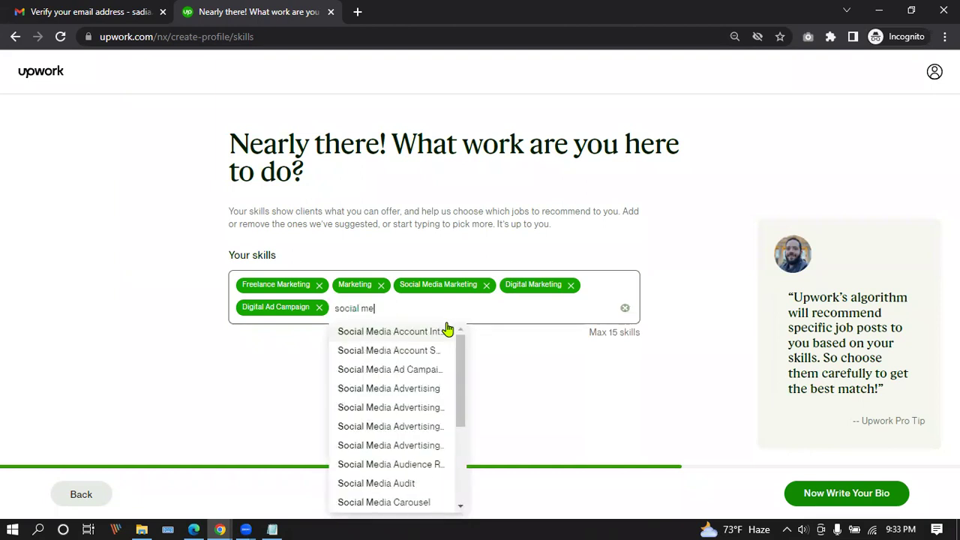
pyautogui.click(417, 390)
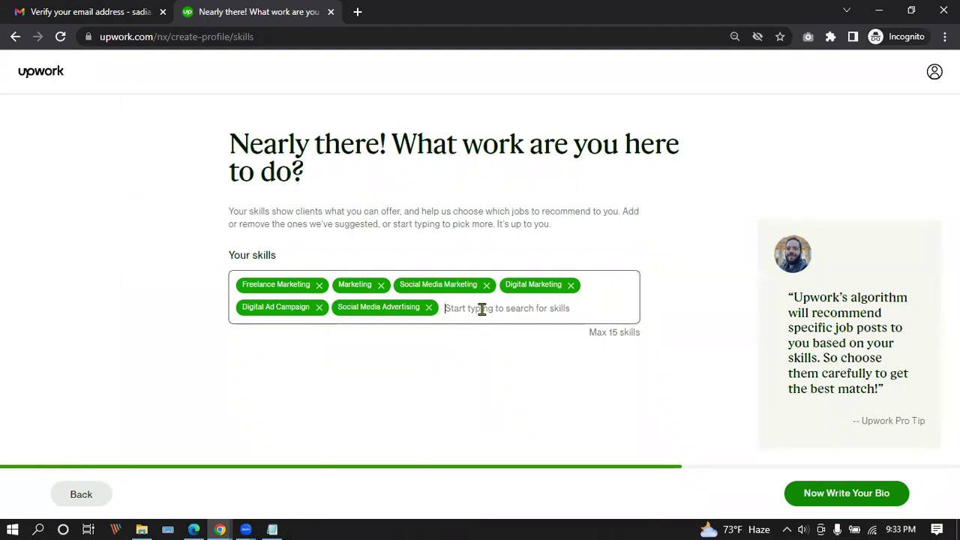
pyautogui.write('face')
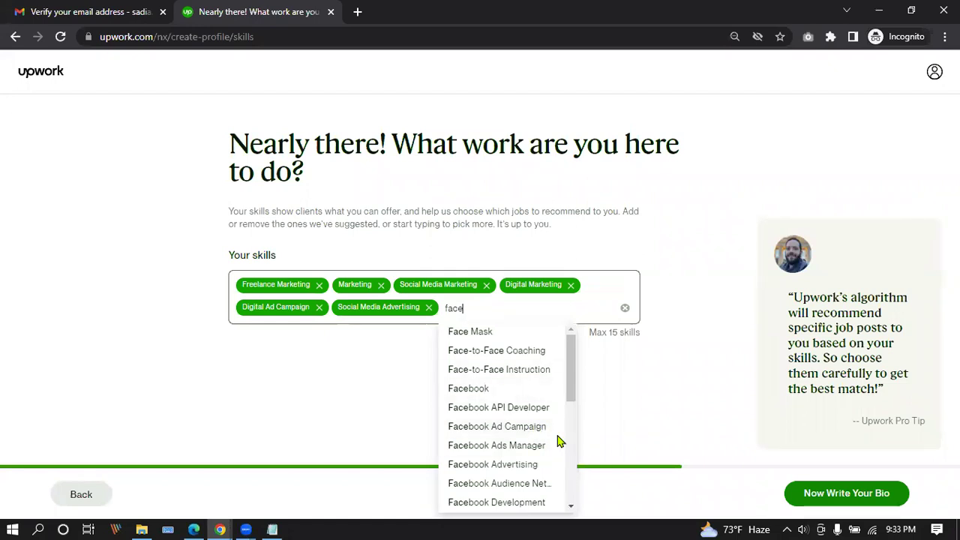
pyautogui.click(528, 446)
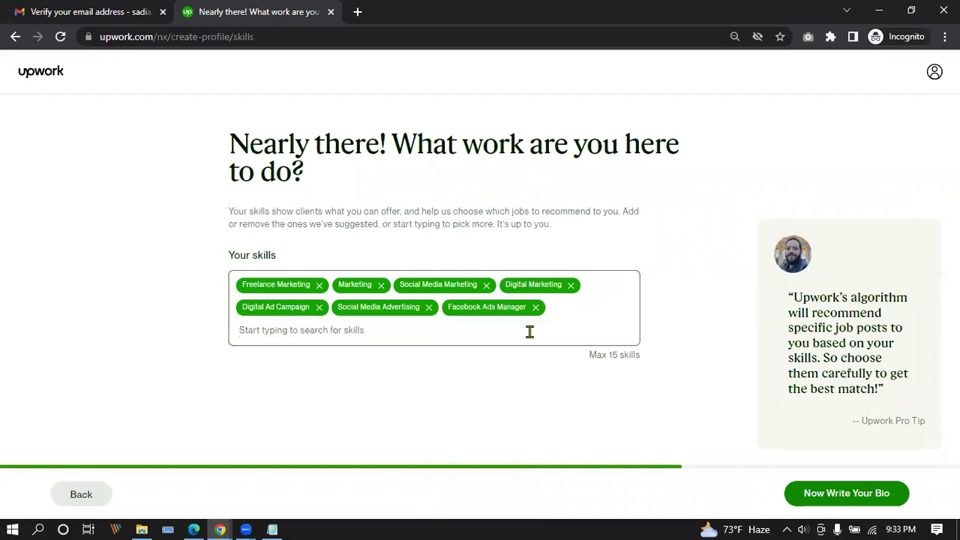
pyautogui.write('facebook')
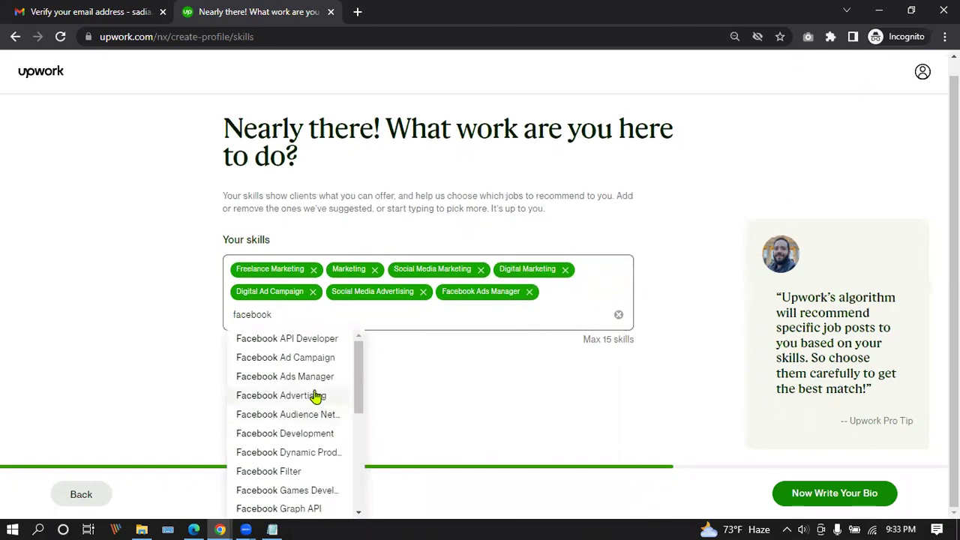
pyautogui.click(315, 396)
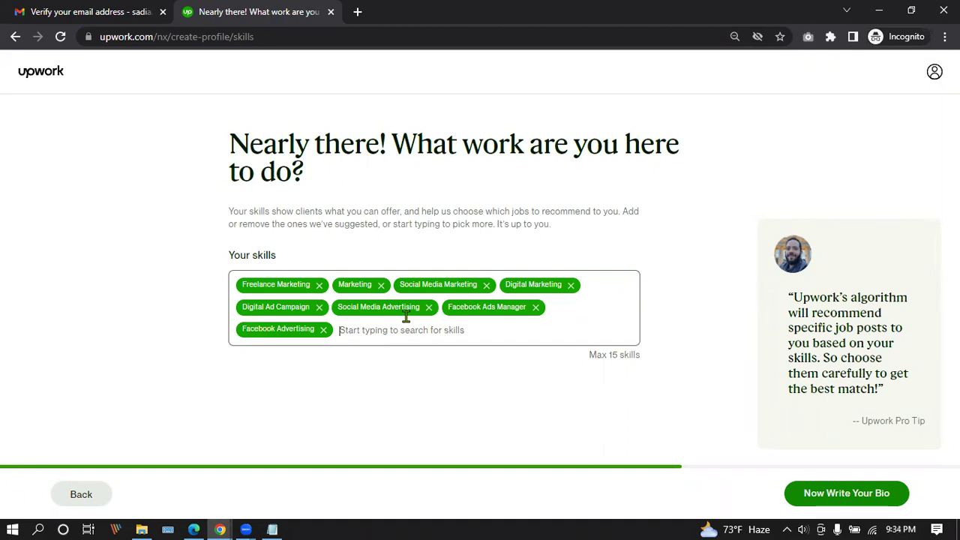
# Add the Social Media Advertising Analytics skills, discarding the mistaken Social Media Advertising Tracking
pyautogui.write('so')
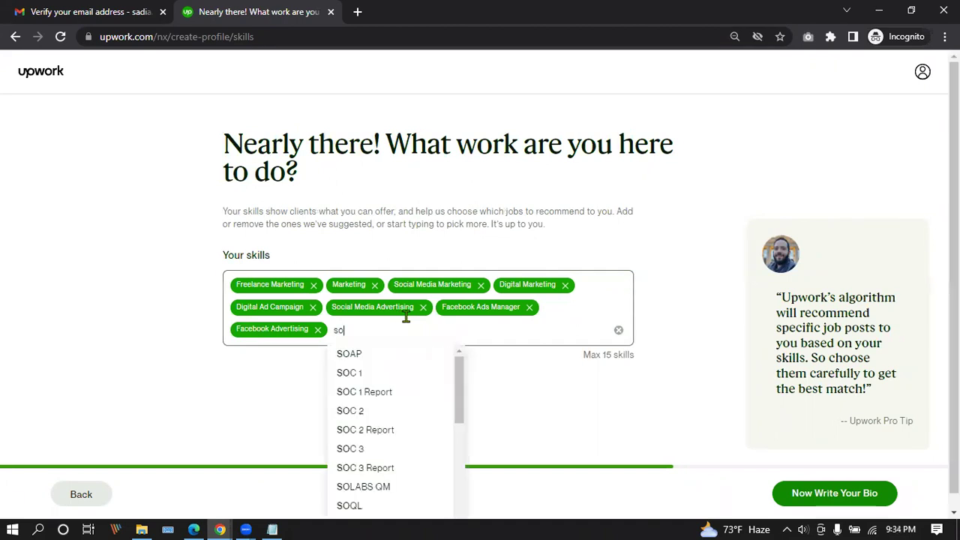
pyautogui.write('cial ')
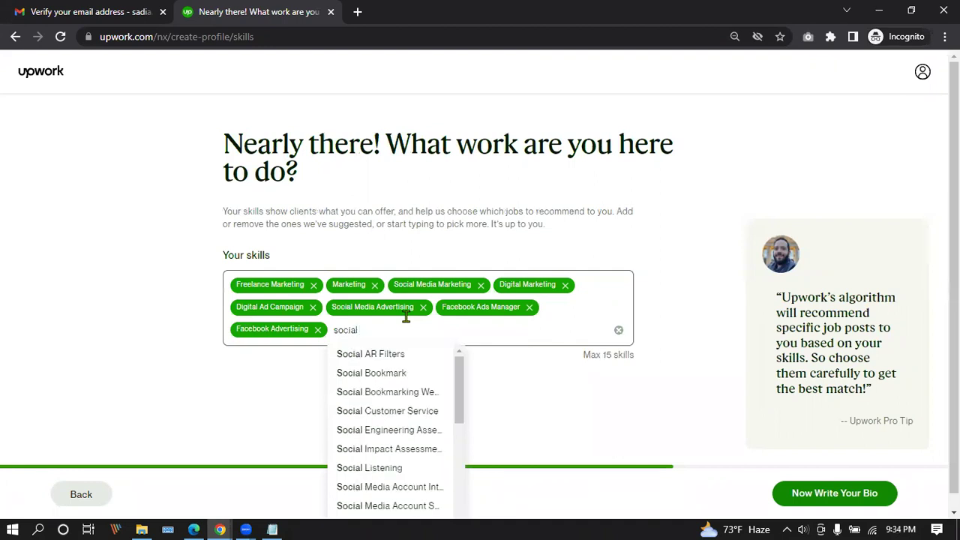
pyautogui.write('me')
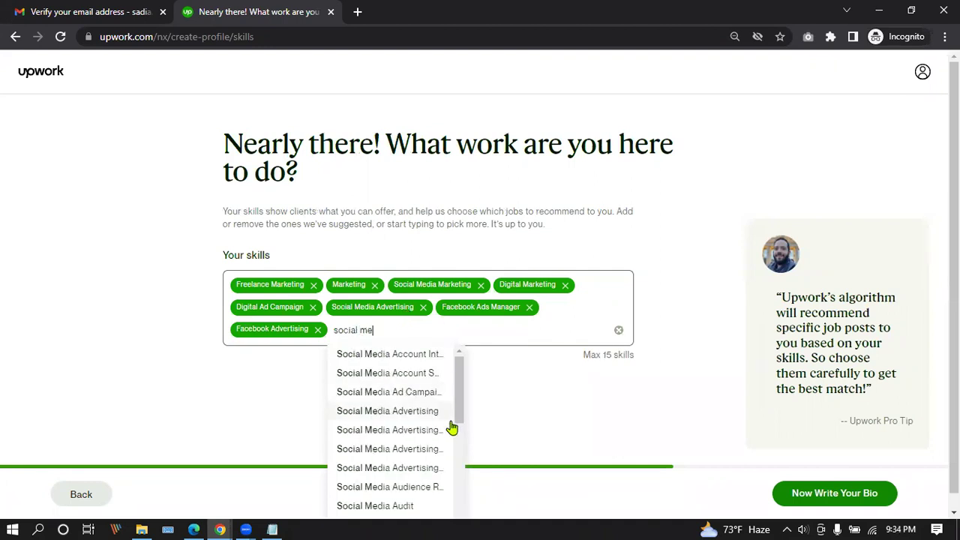
pyautogui.click(428, 433)
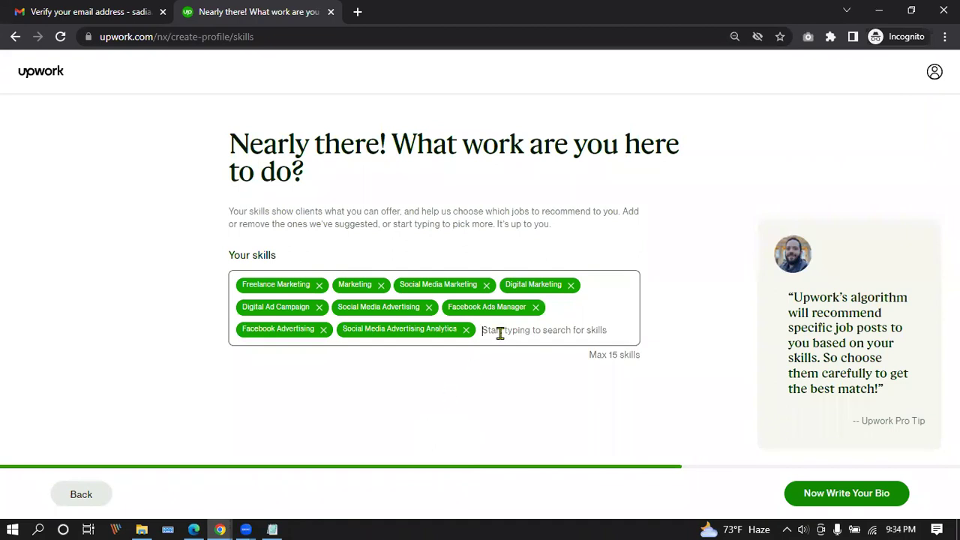
pyautogui.write('social')
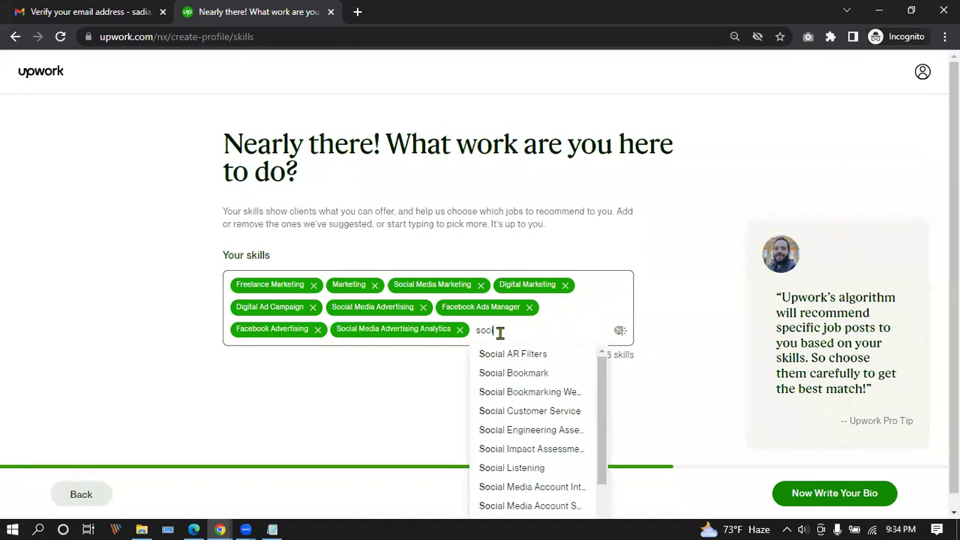
pyautogui.write(' me')
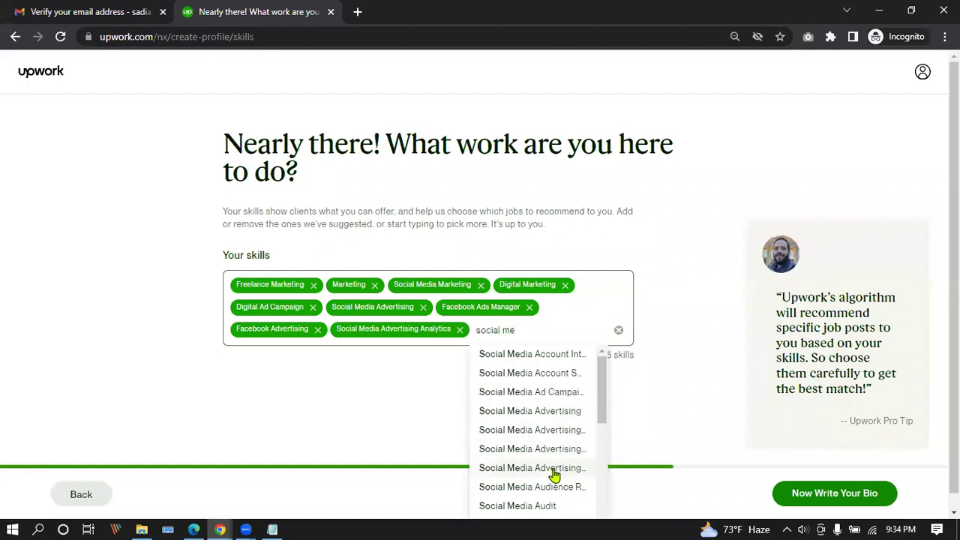
pyautogui.click(553, 469)
pyautogui.click(608, 330)
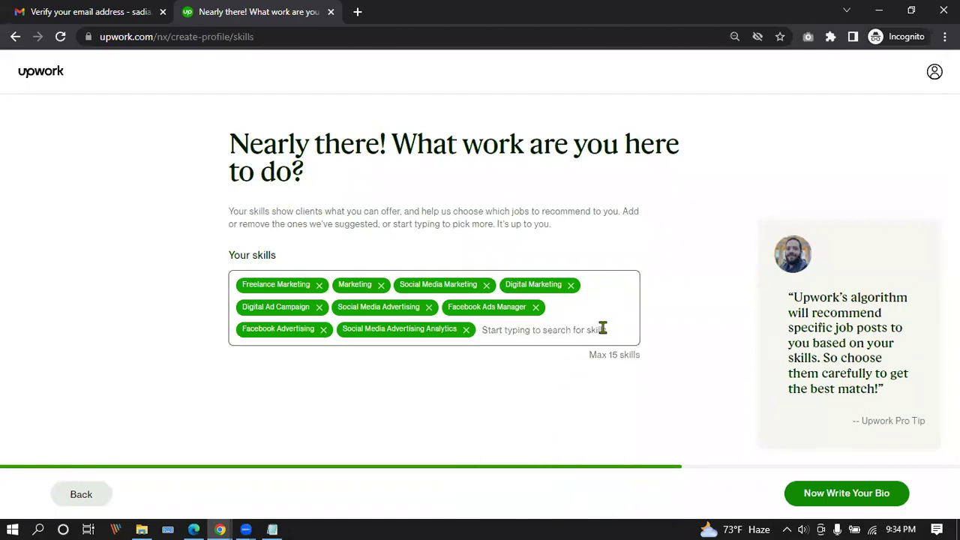
pyautogui.write('social')
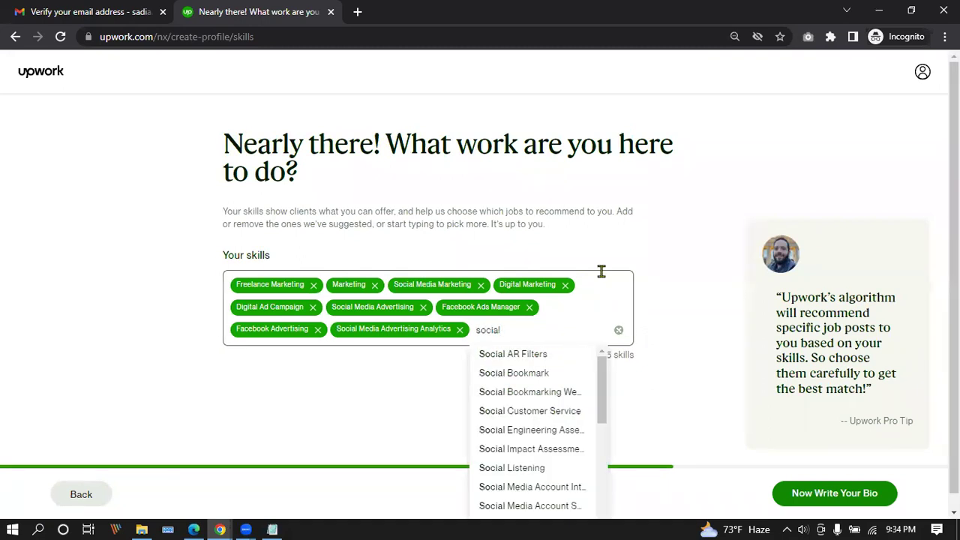
pyautogui.scroll(-1, 601, 272)
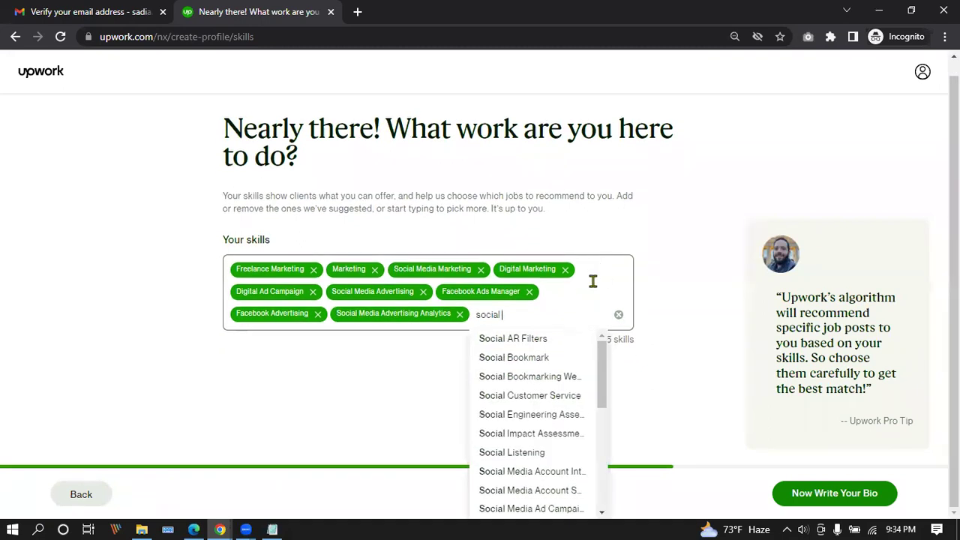
pyautogui.write('media')
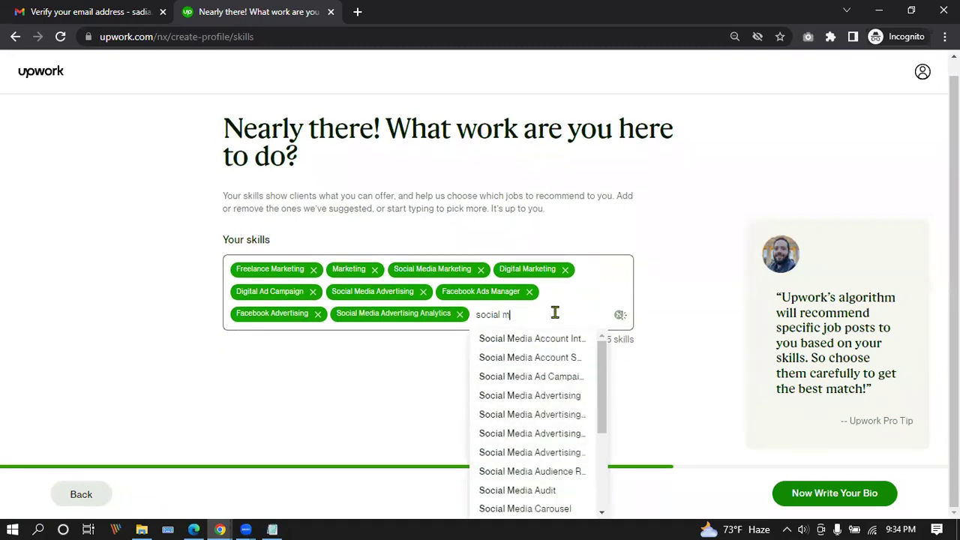
pyautogui.click(561, 434)
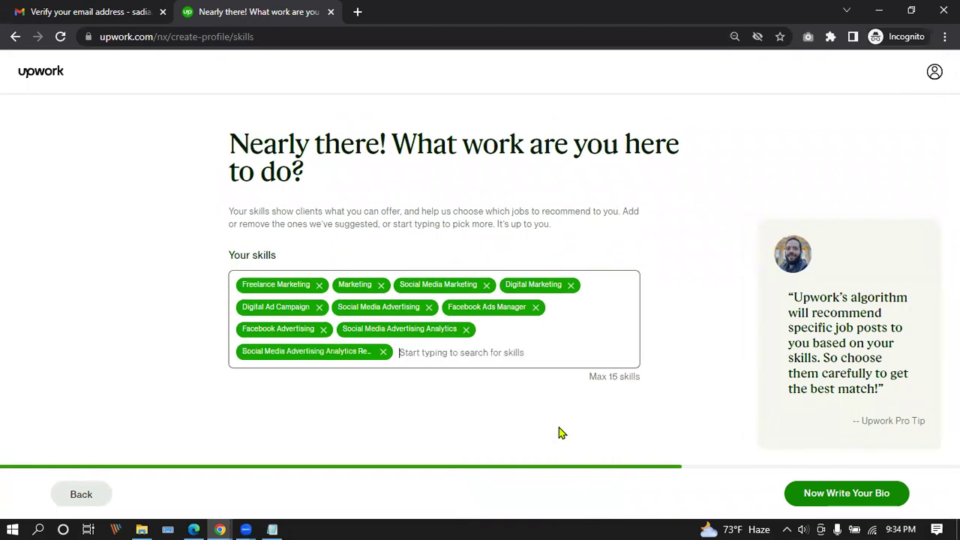
# Add Instagram Marketing and Facebook Marketing, then search 'google' for further skills
pyautogui.click(421, 351)
pyautogui.write('face')
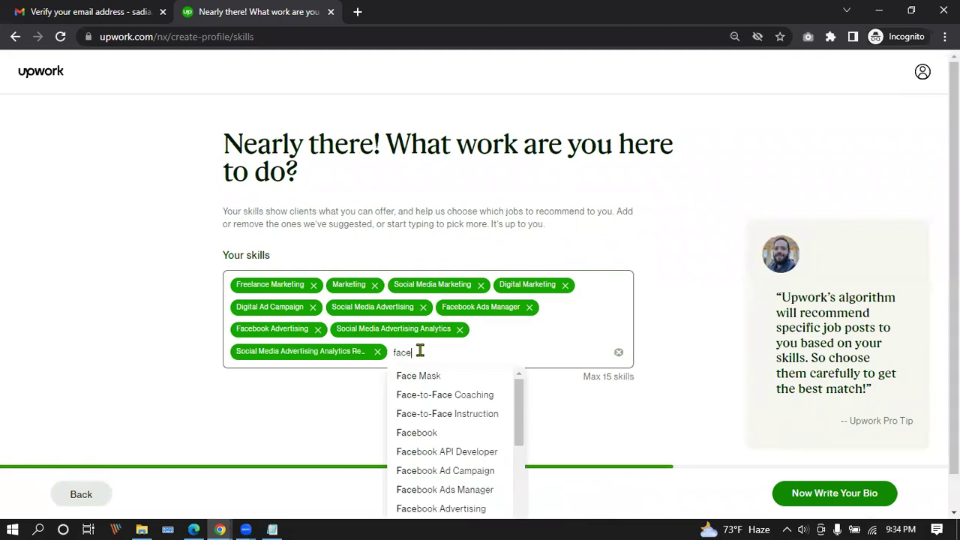
pyautogui.press('BackSpace')
pyautogui.press('BackSpace')
pyautogui.press('BackSpace')
pyautogui.press('BackSpace')
pyautogui.write('ins')
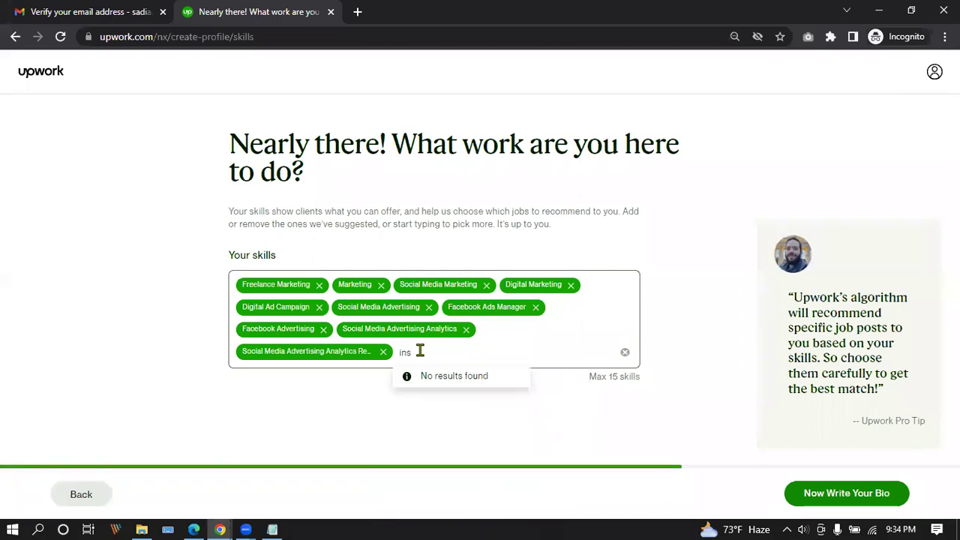
pyautogui.write('t')
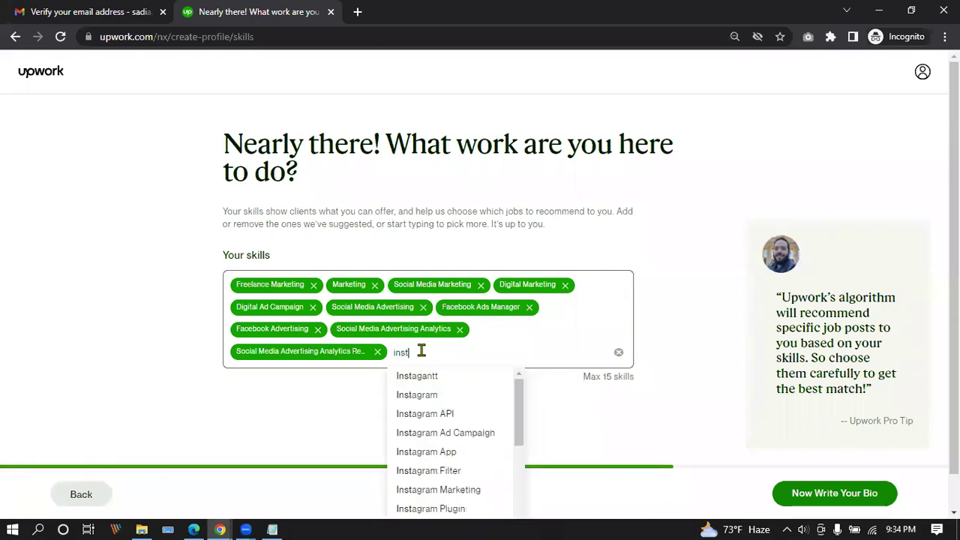
pyautogui.click(467, 489)
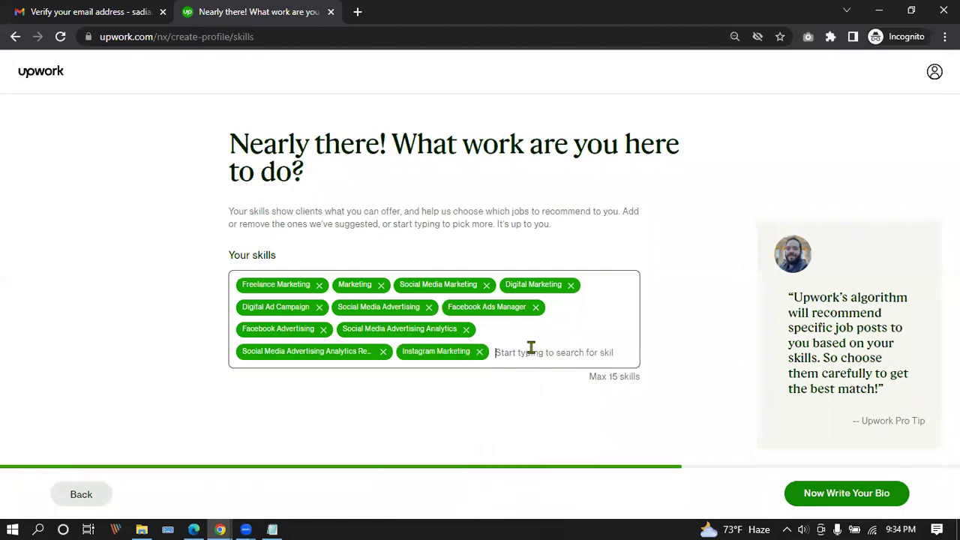
pyautogui.write('face')
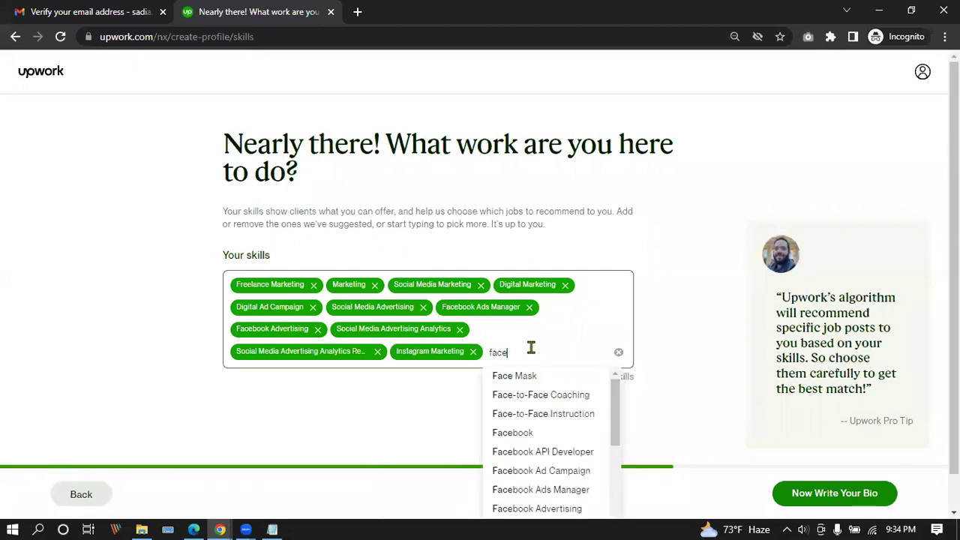
pyautogui.write('book')
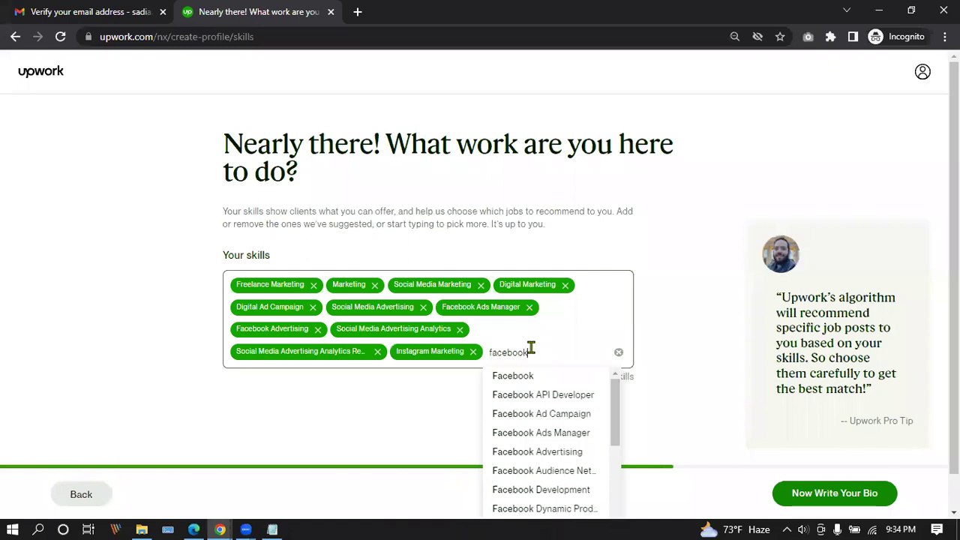
pyautogui.write(' ma')
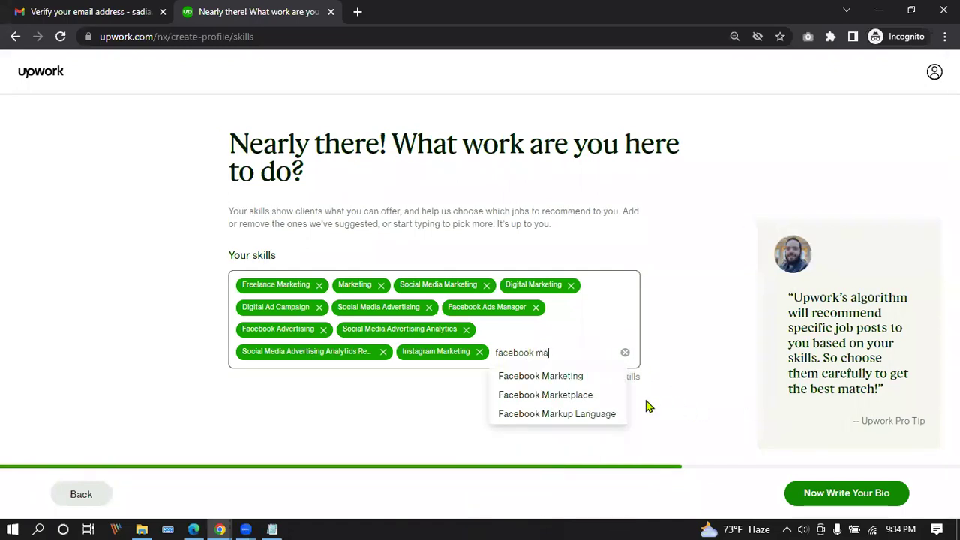
pyautogui.click(563, 376)
pyautogui.write('google')
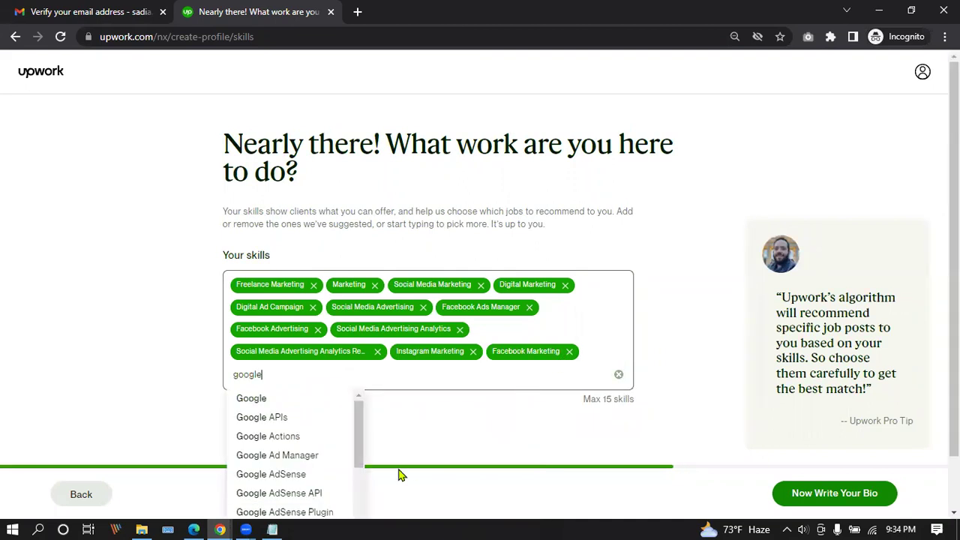
pyautogui.scroll(-3, 313, 420)
pyautogui.scroll(3, 330, 451)
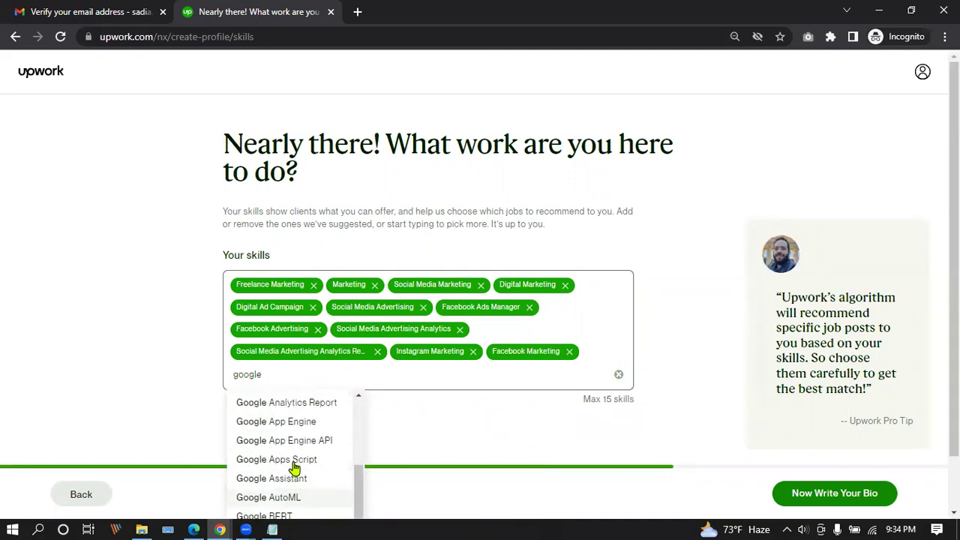
pyautogui.scroll(1, 330, 452)
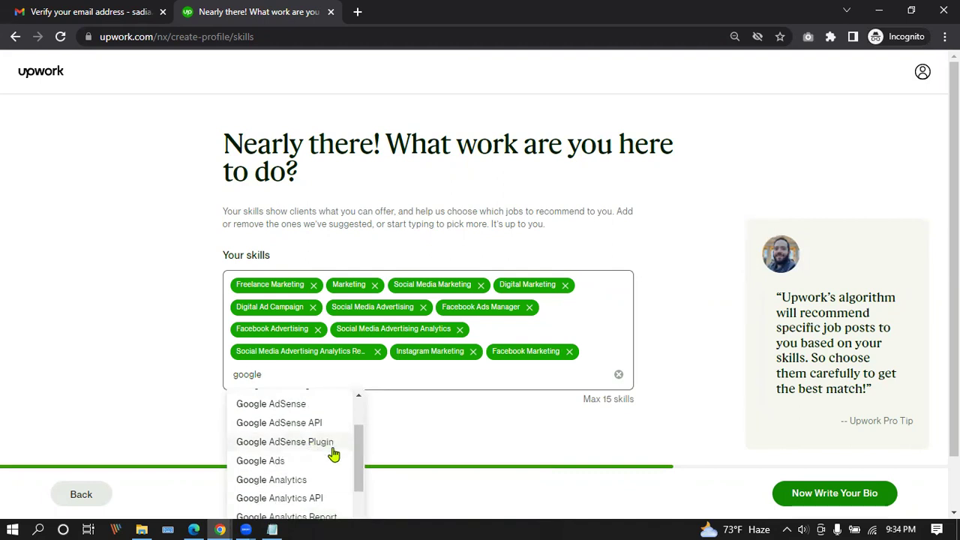
pyautogui.scroll(2, 322, 435)
pyautogui.scroll(-2, 319, 424)
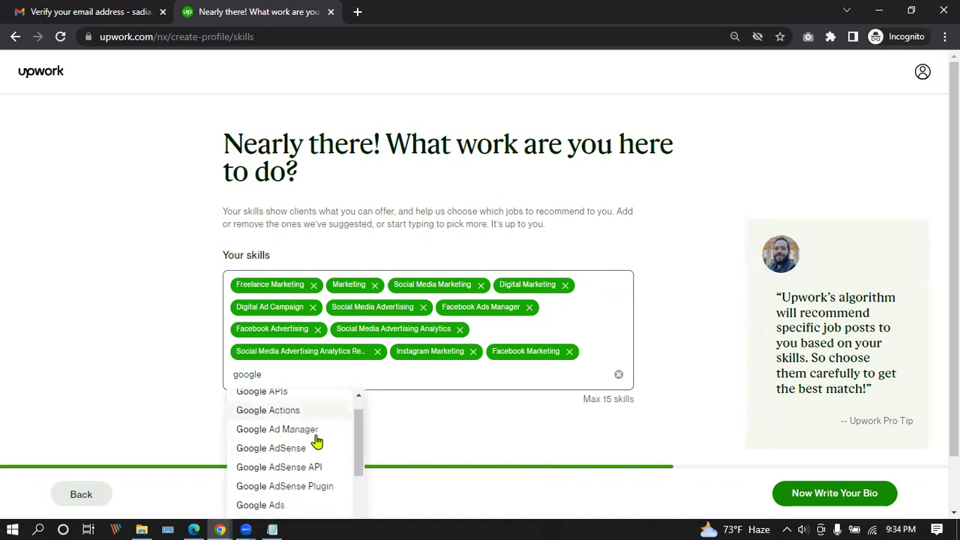
pyautogui.scroll(2, 322, 437)
# Add the Google Ad Manager, Google Ads and Lead Generation skills
pyautogui.click(309, 456)
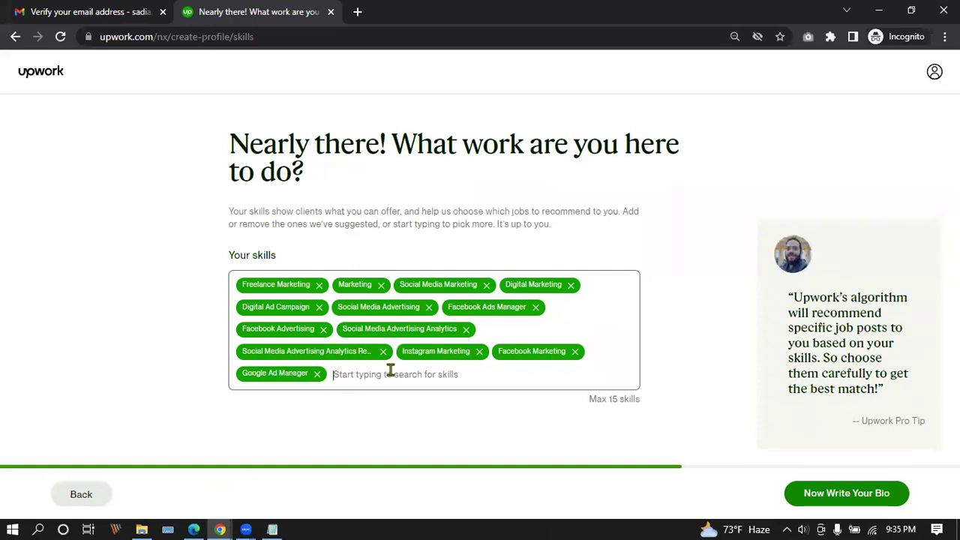
pyautogui.write('go')
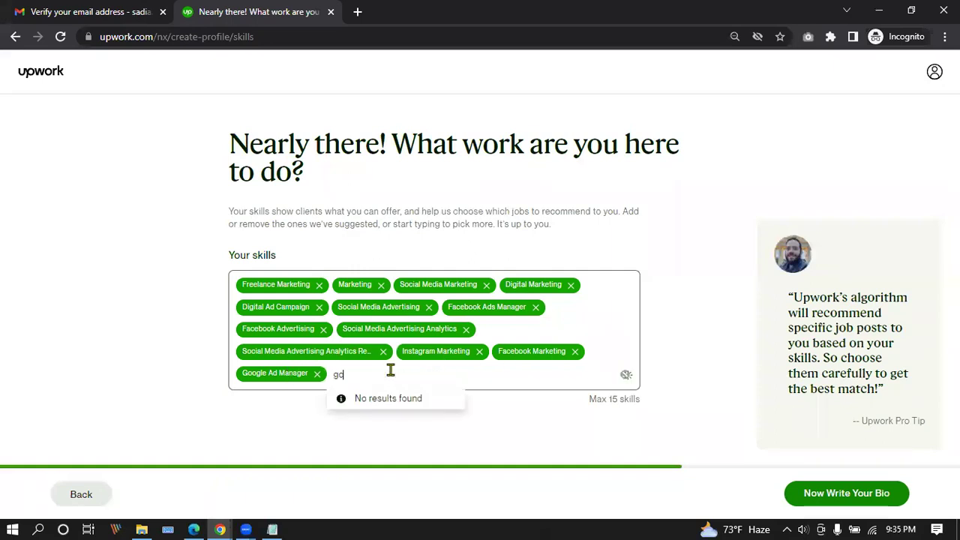
pyautogui.write('ogle ')
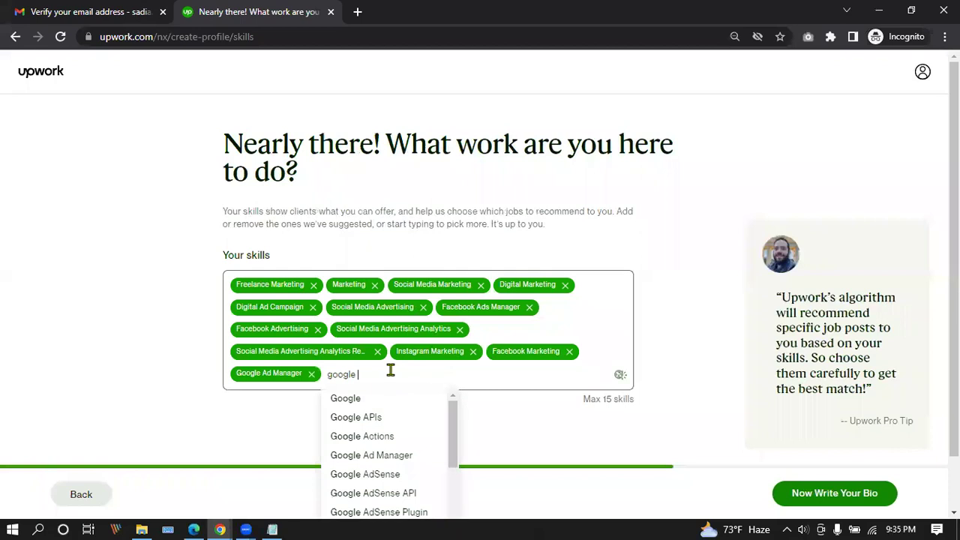
pyautogui.write('a')
pyautogui.press('BackSpace')
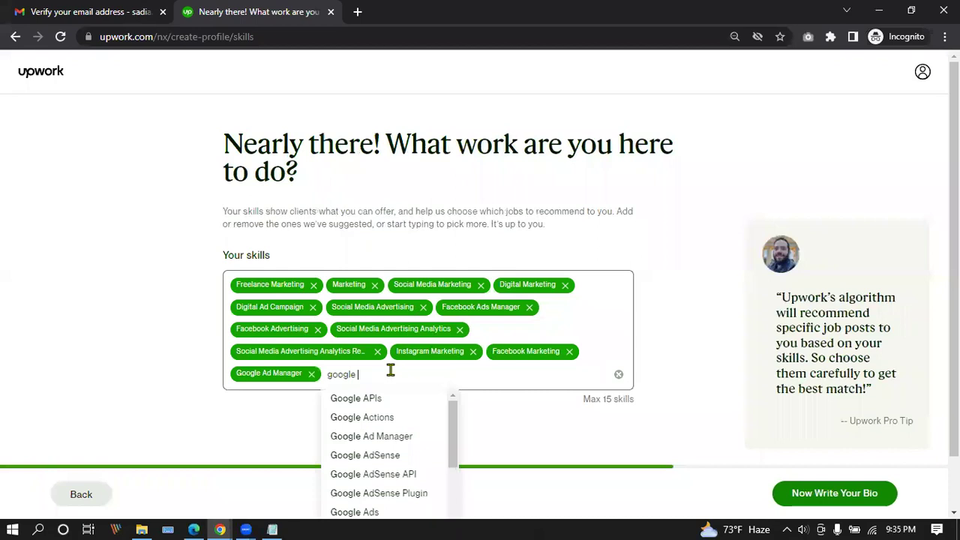
pyautogui.write('ad')
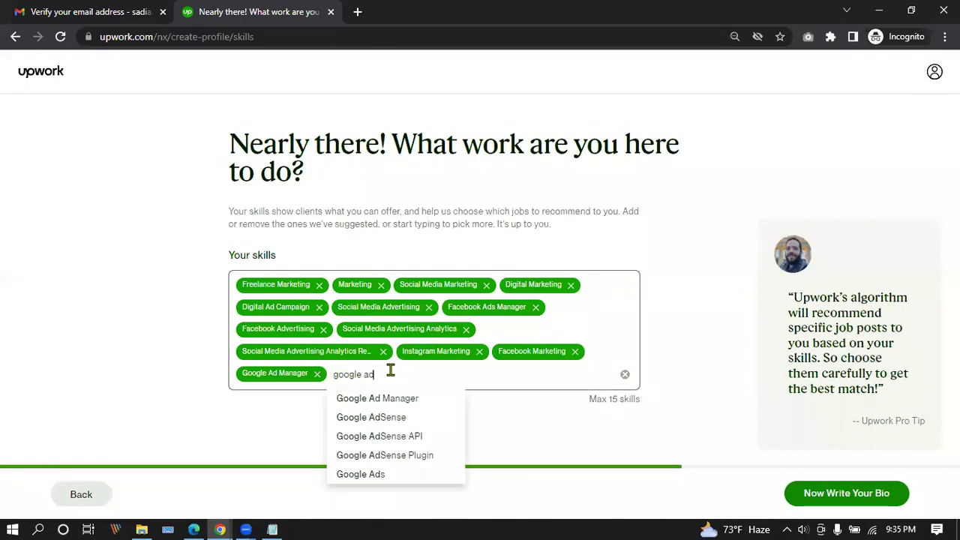
pyautogui.click(384, 476)
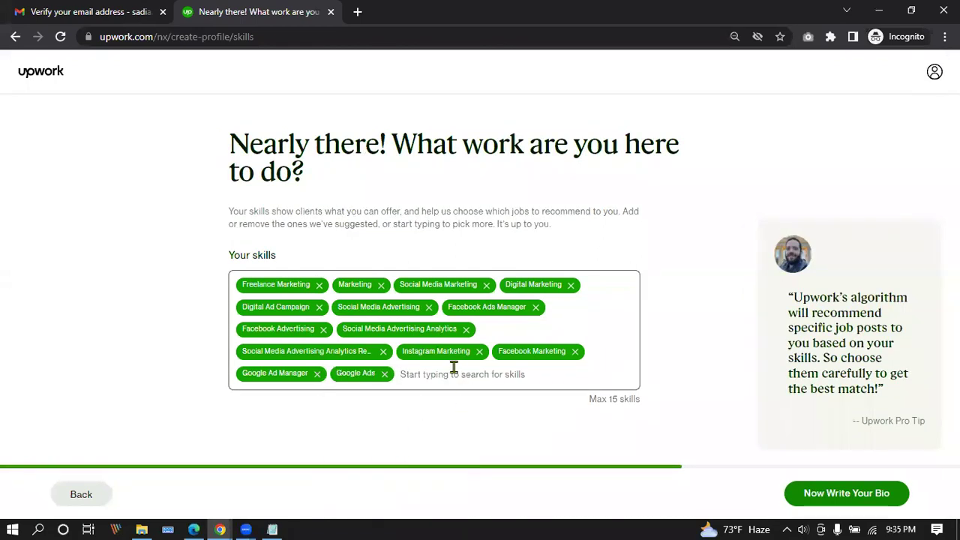
pyautogui.write('lea')
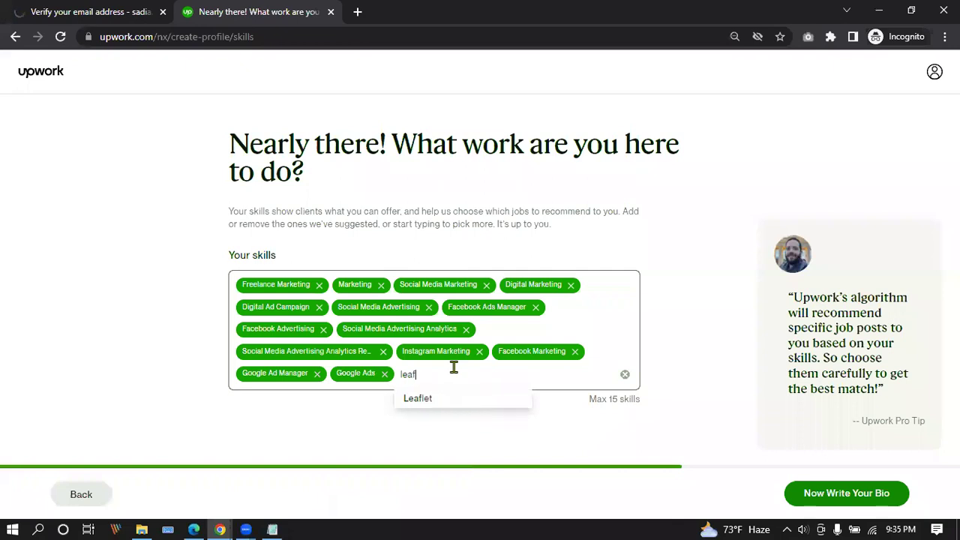
pyautogui.write('d')
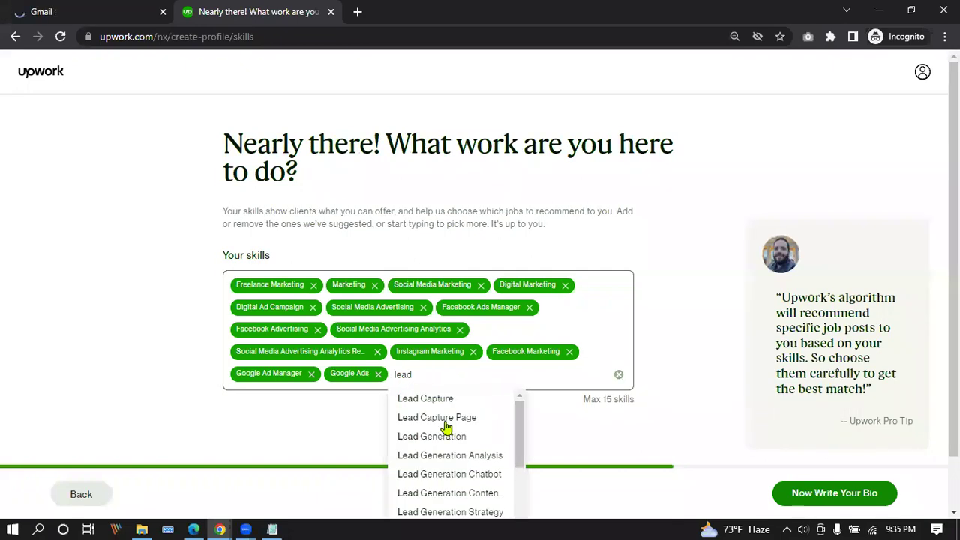
pyautogui.click(431, 437)
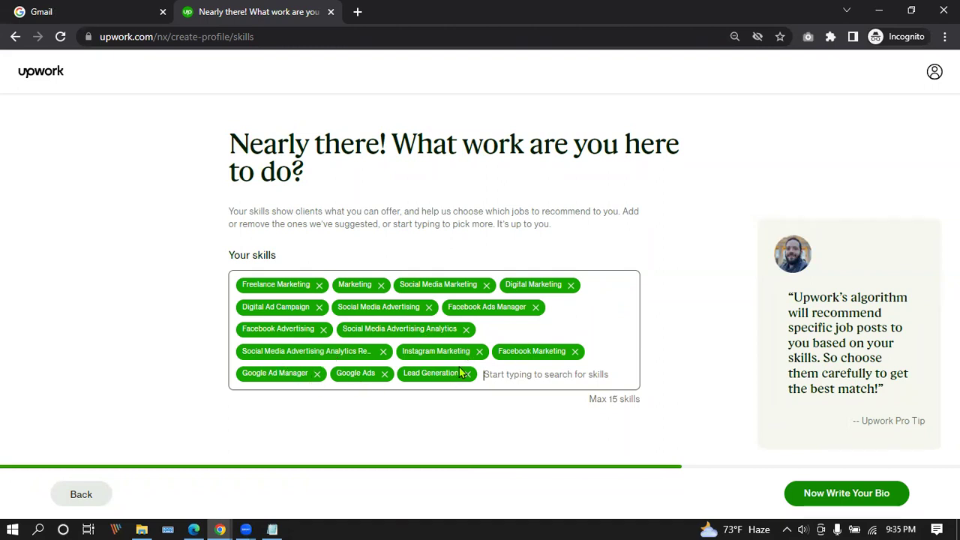
# Drop Freelance Marketing, add B2B Lead Generation, and continue to the bio step
pyautogui.click(320, 288)
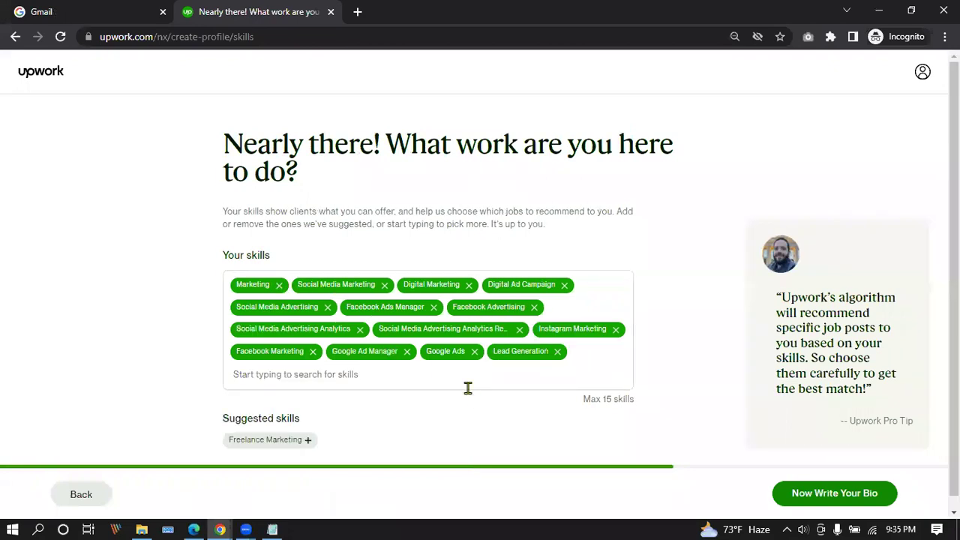
pyautogui.click(379, 368)
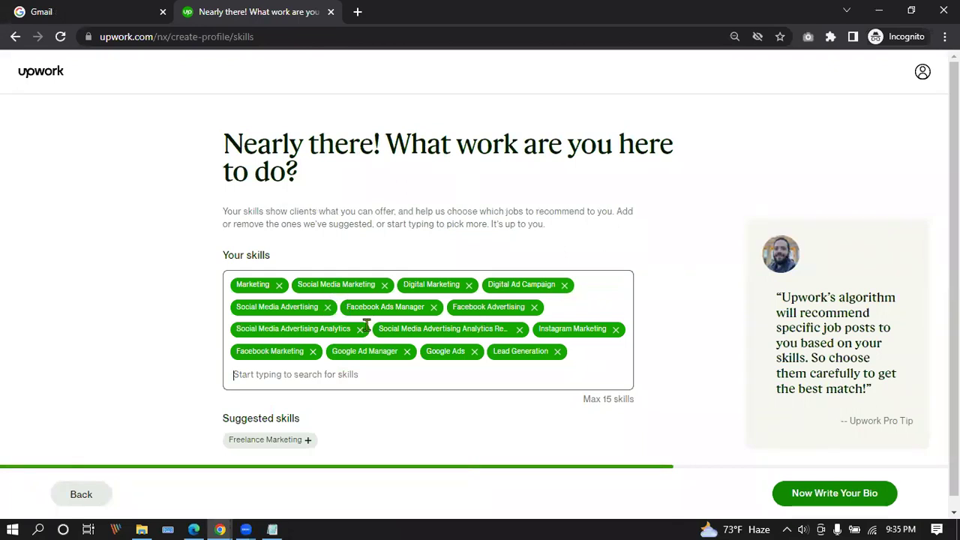
pyautogui.click(331, 373)
pyautogui.write('le')
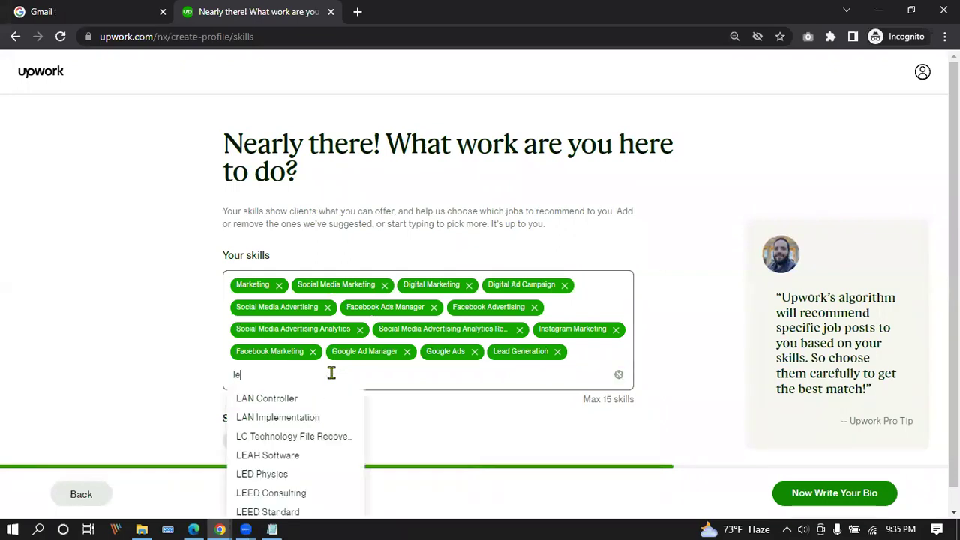
pyautogui.write('ad')
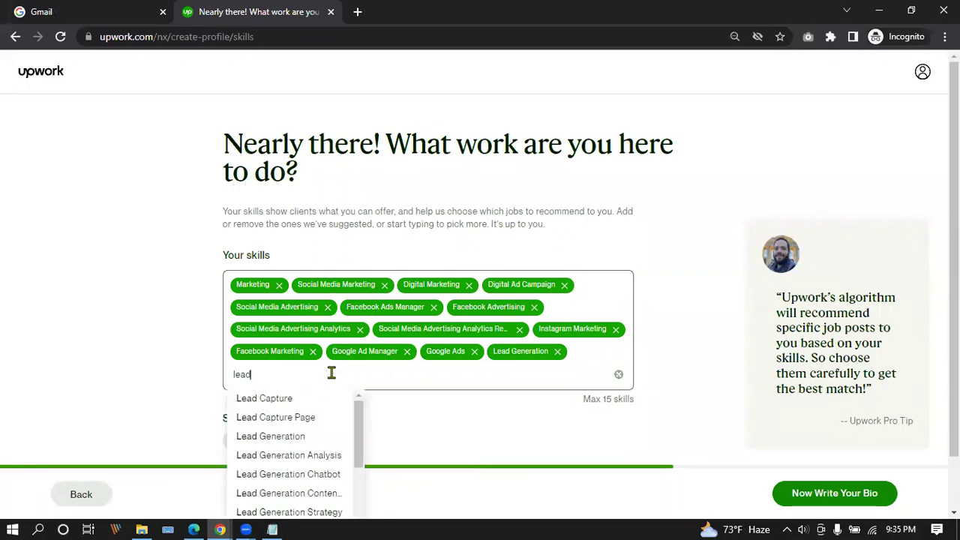
pyautogui.scroll(-1, 343, 316)
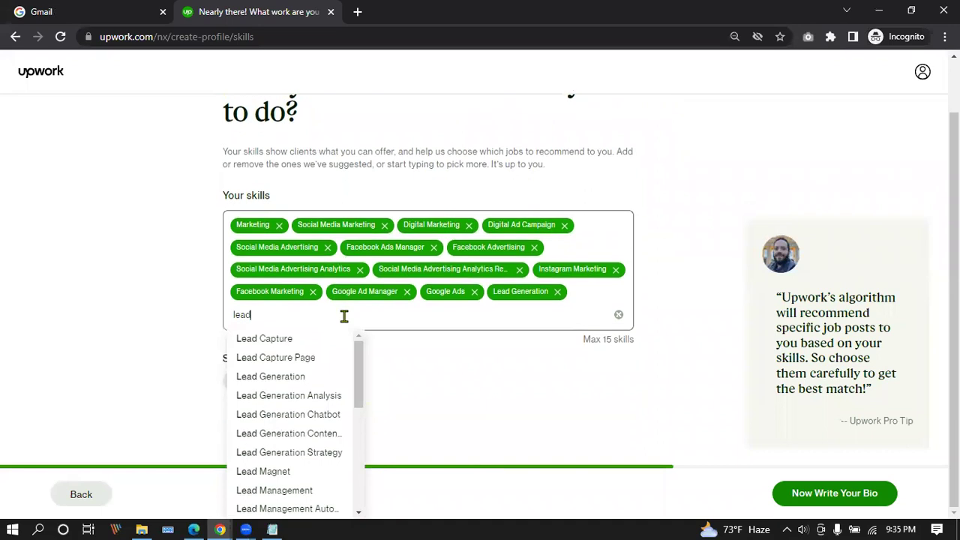
pyautogui.scroll(-1, 313, 341)
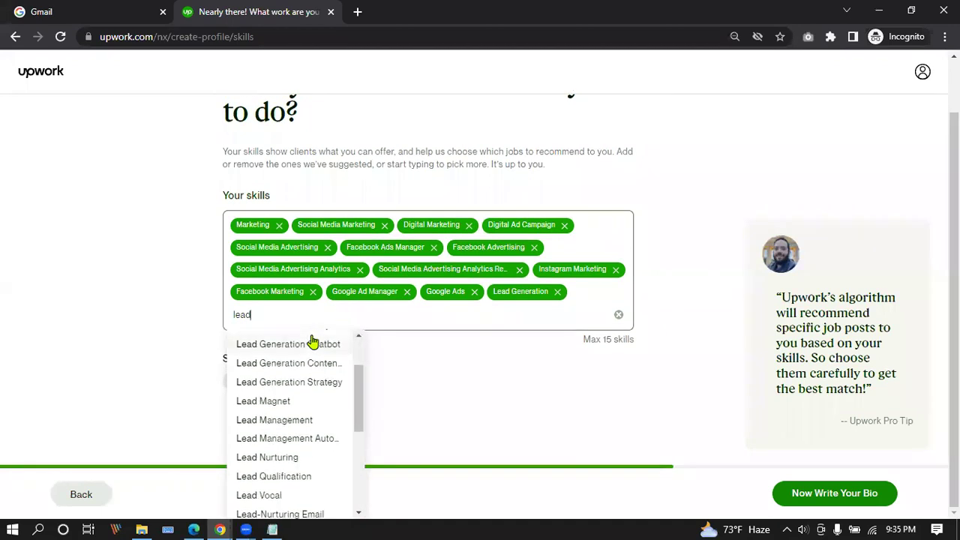
pyautogui.scroll(-3, 314, 342)
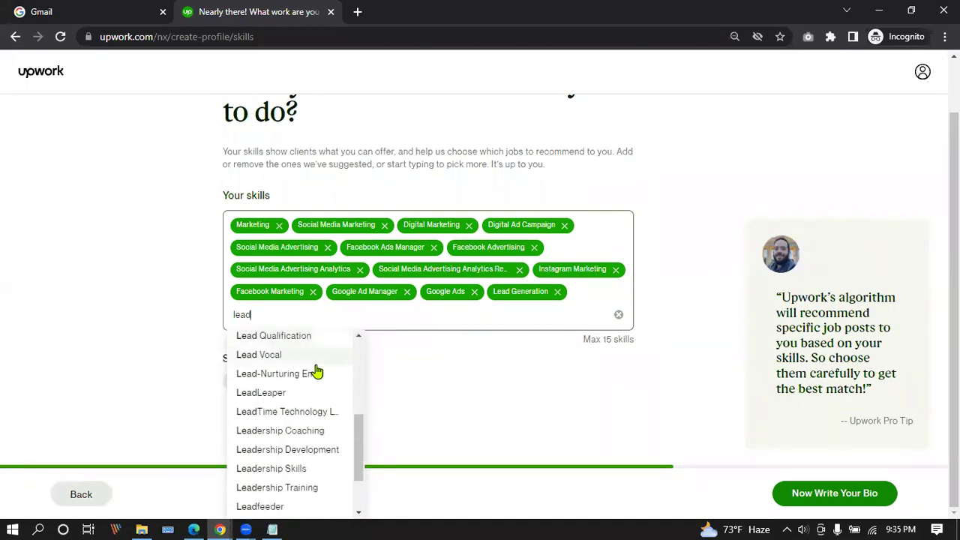
pyautogui.scroll(-1, 309, 383)
pyautogui.scroll(4, 319, 405)
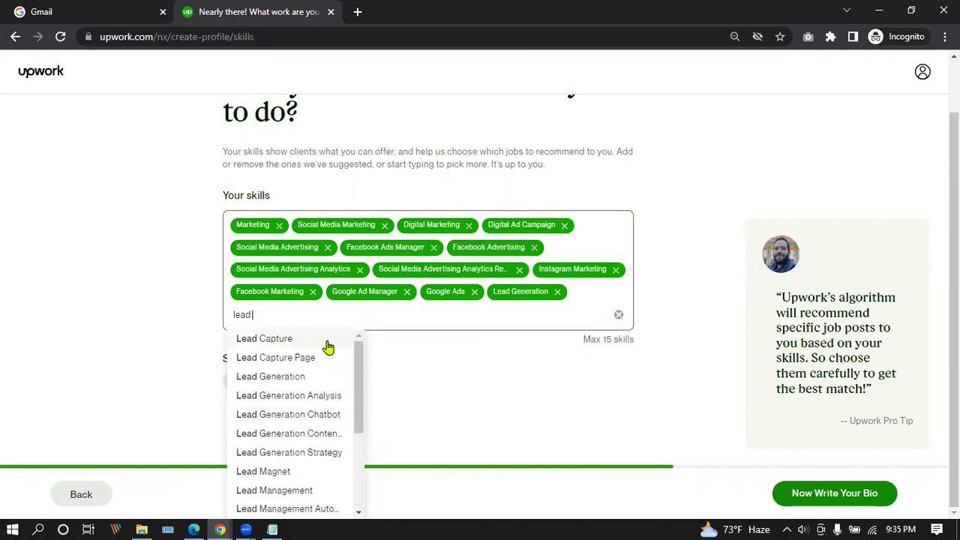
pyautogui.scroll(1, 317, 390)
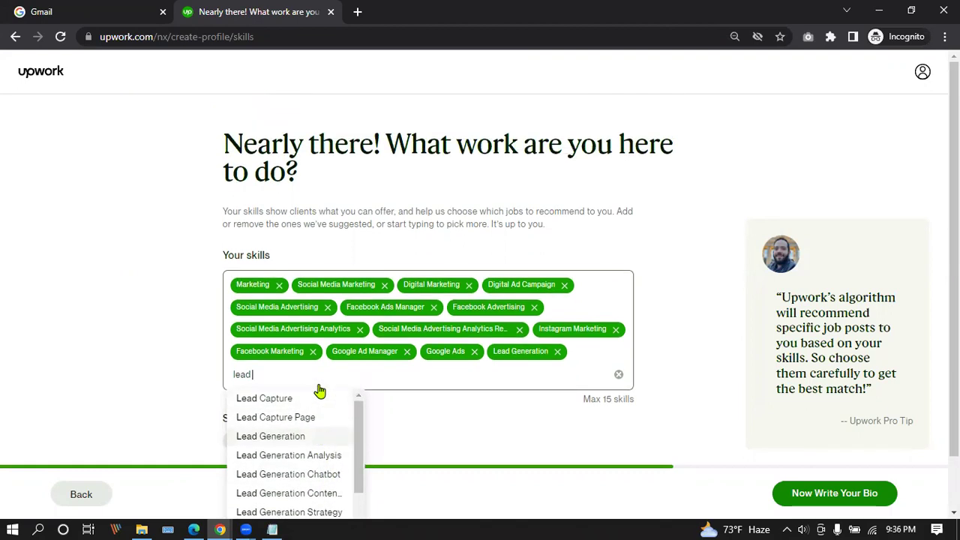
pyautogui.press('BackSpace')
pyautogui.press('BackSpace')
pyautogui.press('BackSpace')
pyautogui.press('BackSpace')
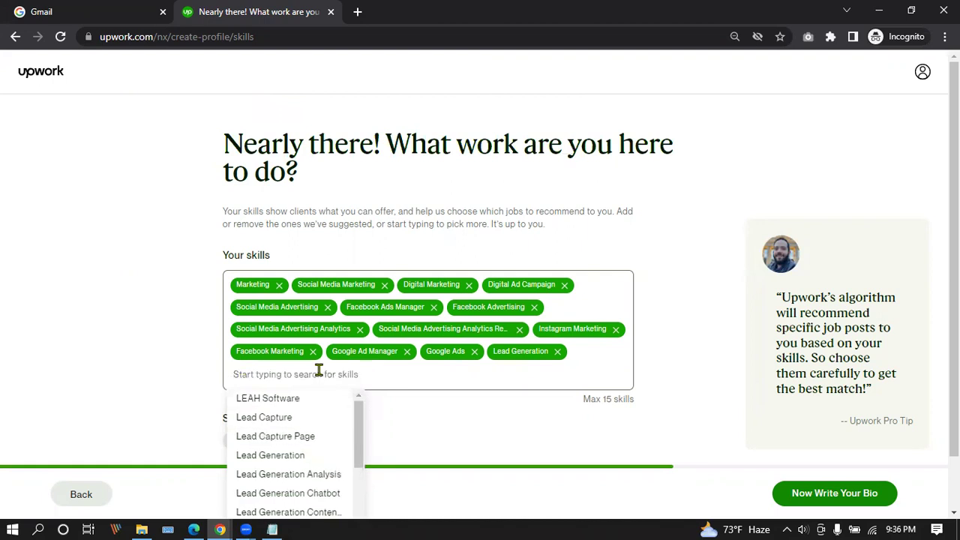
pyautogui.write('b2')
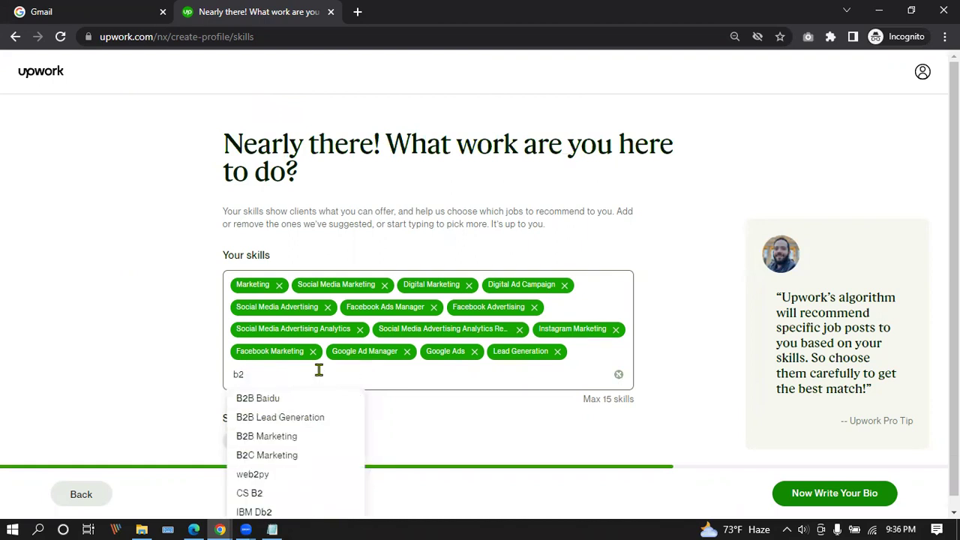
pyautogui.click(303, 424)
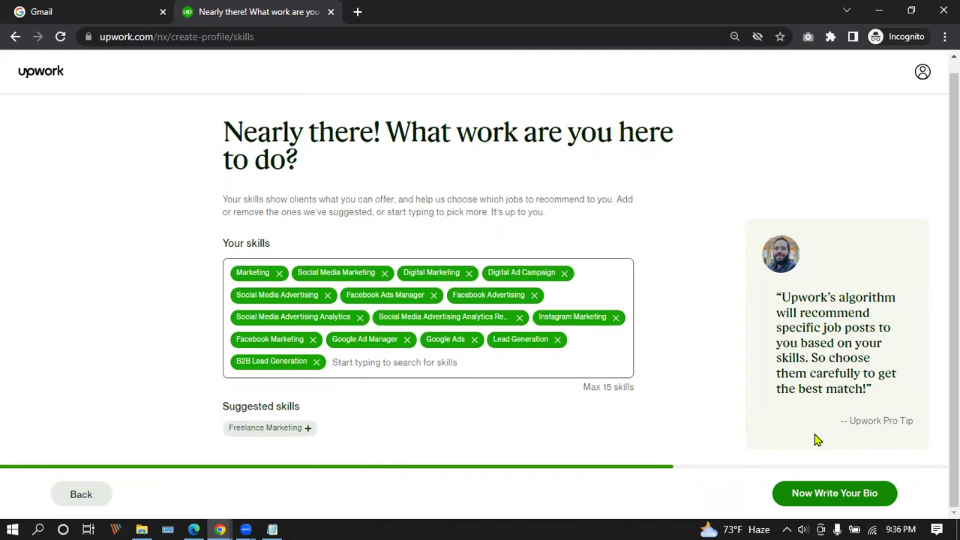
pyautogui.click(844, 497)
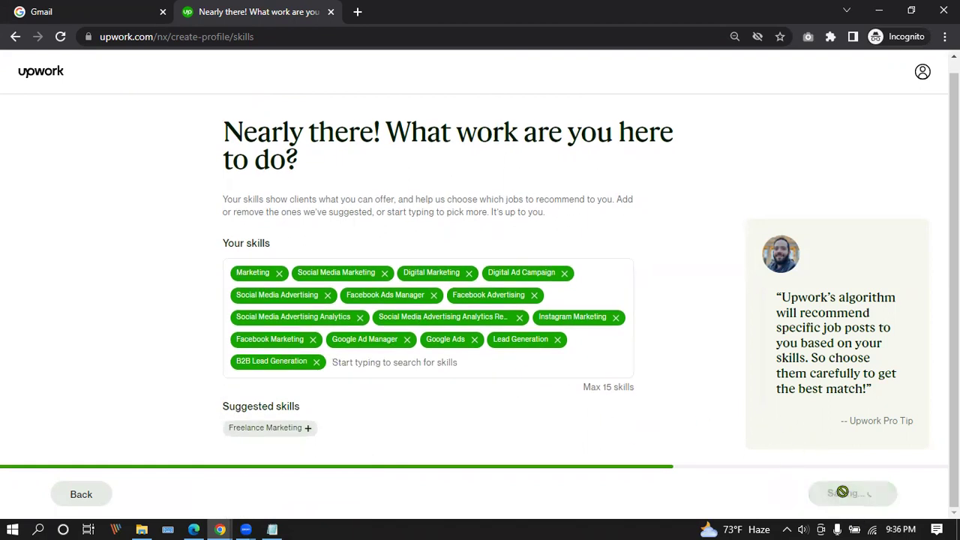
# Switch to the LinkedIn profile browser window
pyautogui.click(194, 530)
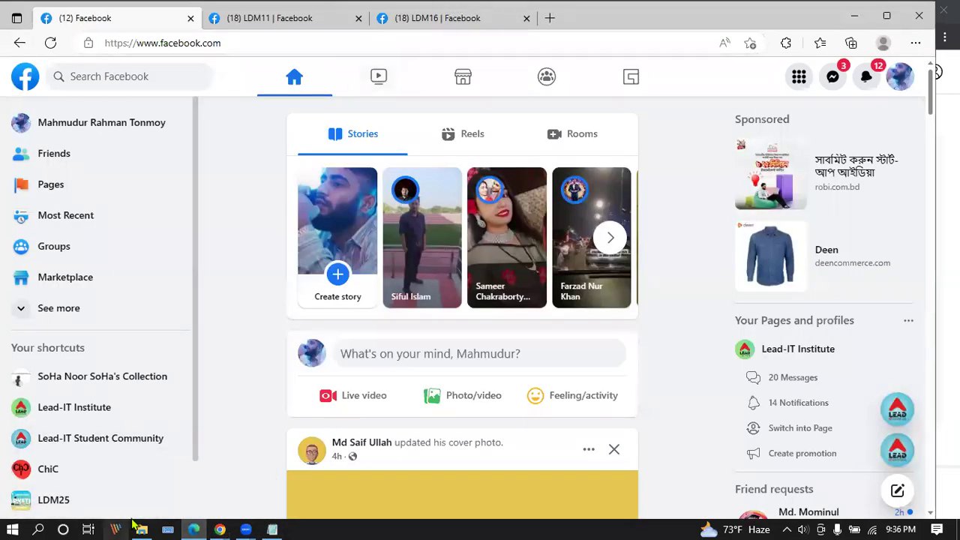
pyautogui.moveTo(220, 530)
pyautogui.click(178, 471)
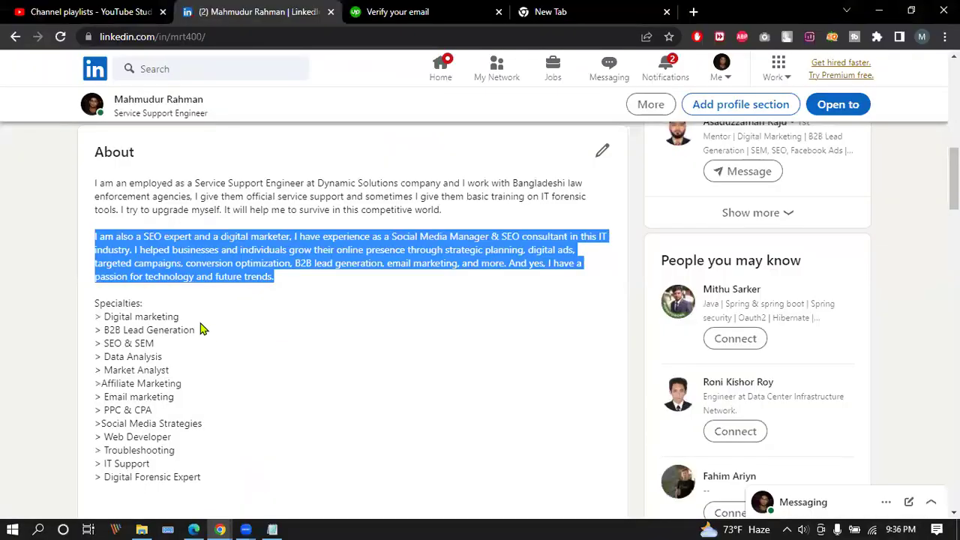
pyautogui.scroll(-2, 135, 278)
pyautogui.scroll(2, 163, 330)
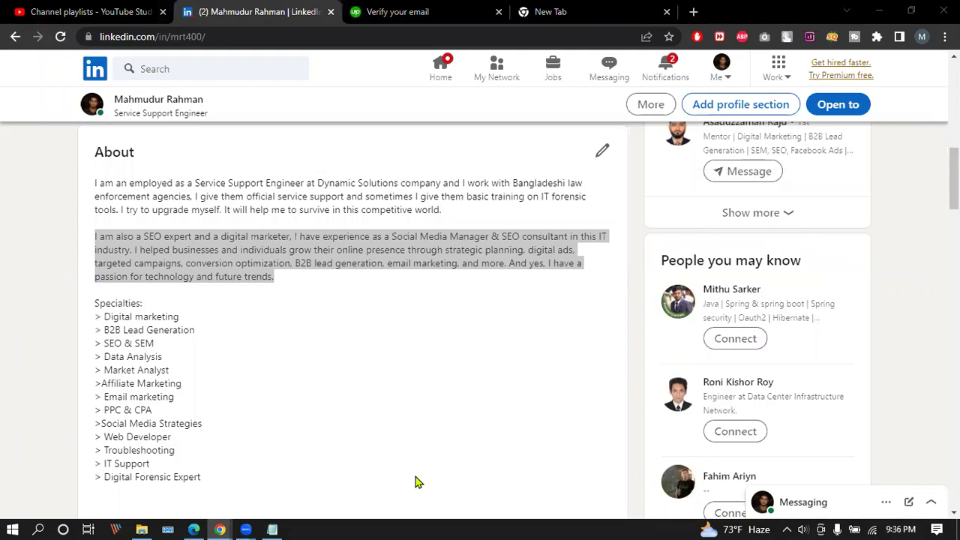
# Select the About text from the second paragraph to the end, then return to Upwork
pyautogui.click(322, 339)
pyautogui.moveTo(94, 239); pyautogui.dragTo(229, 371)
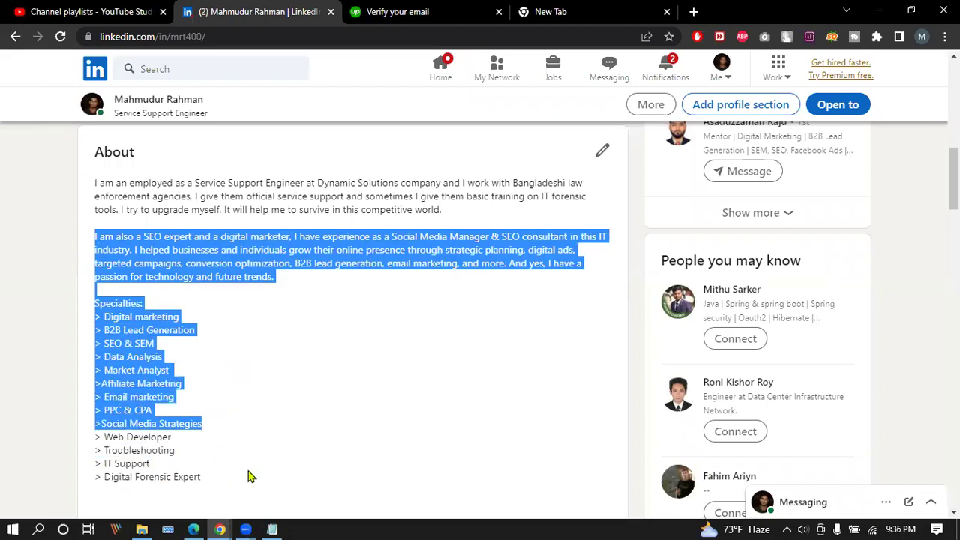
pyautogui.scroll(-3, 275, 438)
pyautogui.click(263, 370)
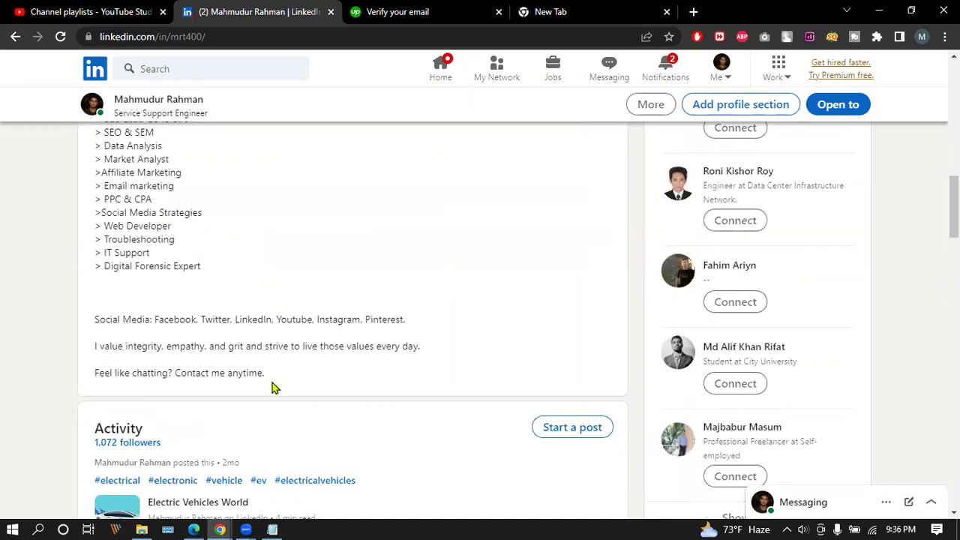
pyautogui.scroll(2, 103, 195)
pyautogui.moveTo(94, 167); pyautogui.dragTo(287, 426)
pyautogui.scroll(-1, 271, 492)
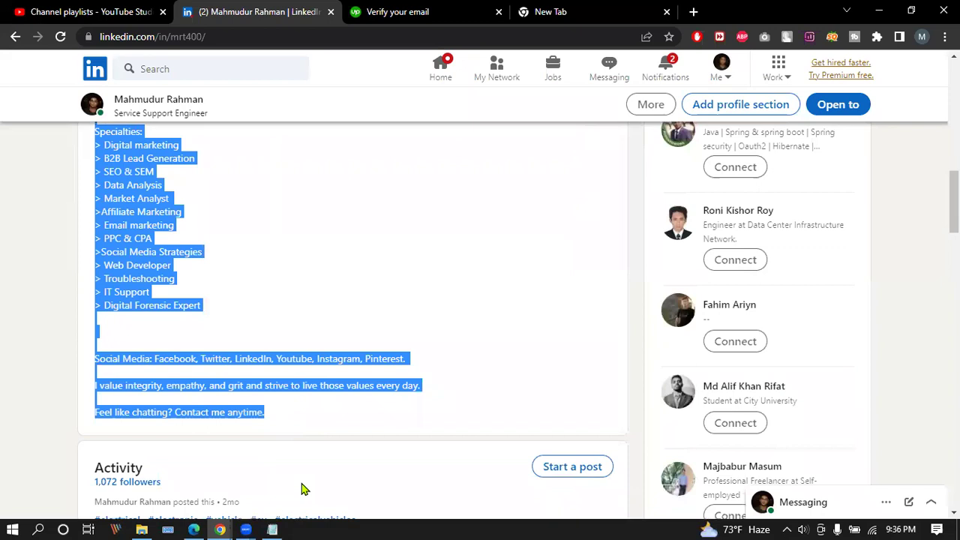
pyautogui.moveTo(220, 530)
pyautogui.click(295, 467)
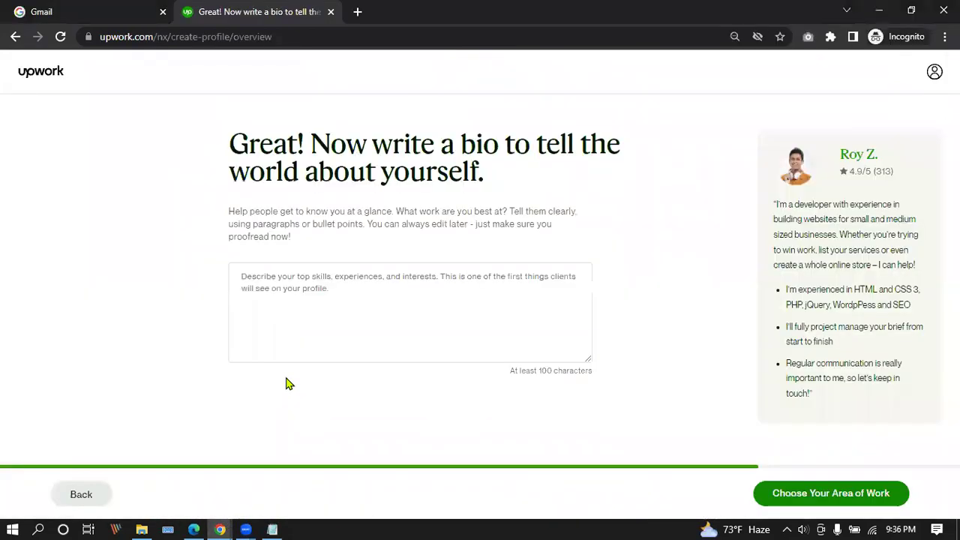
# Paste the LinkedIn text into the bio, deleting four extra specialties and blank lines
pyautogui.hotkey('ctrl', 'v')
pyautogui.scroll(5, 403, 330)
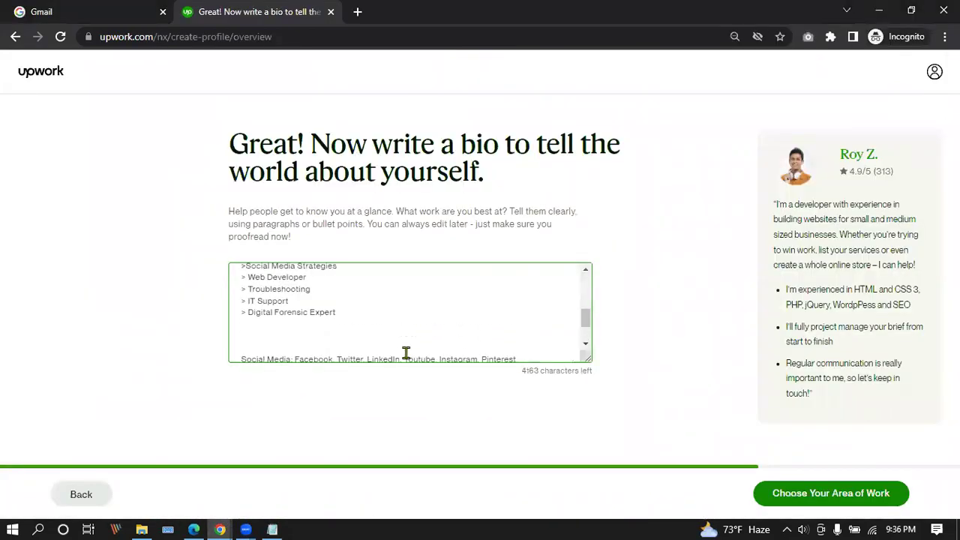
pyautogui.scroll(-2, 391, 339)
pyautogui.moveTo(343, 335); pyautogui.dragTo(339, 287)
pyautogui.press('BackSpace')
pyautogui.click(289, 313)
pyautogui.press('BackSpace')
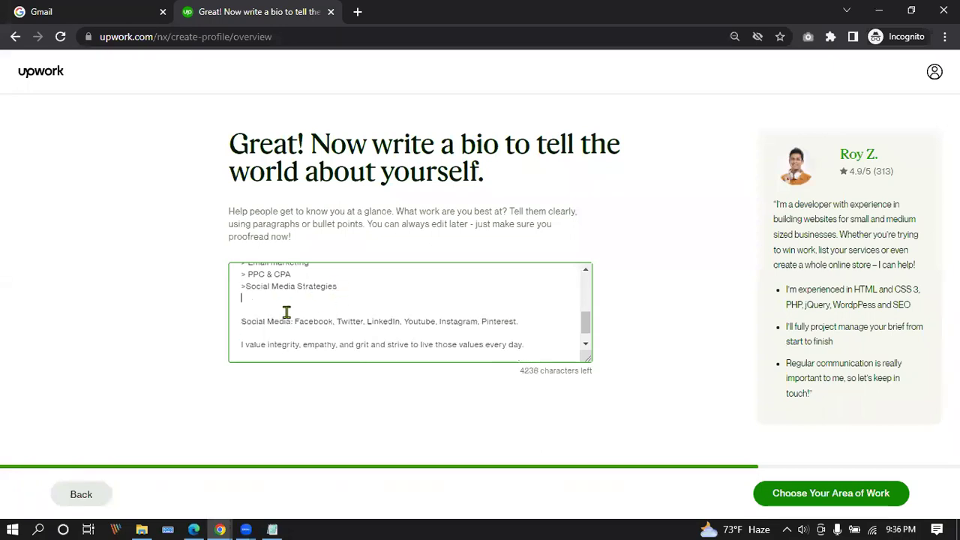
pyautogui.press('BackSpace')
# Add a Social Media Marketing item below Digital marketing in the specialties list
pyautogui.scroll(1, 286, 311)
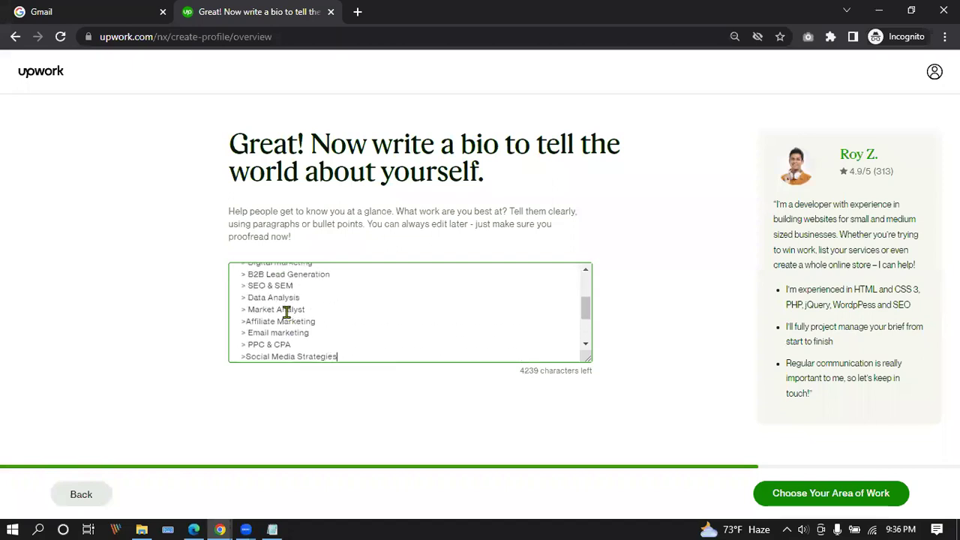
pyautogui.scroll(1, 335, 331)
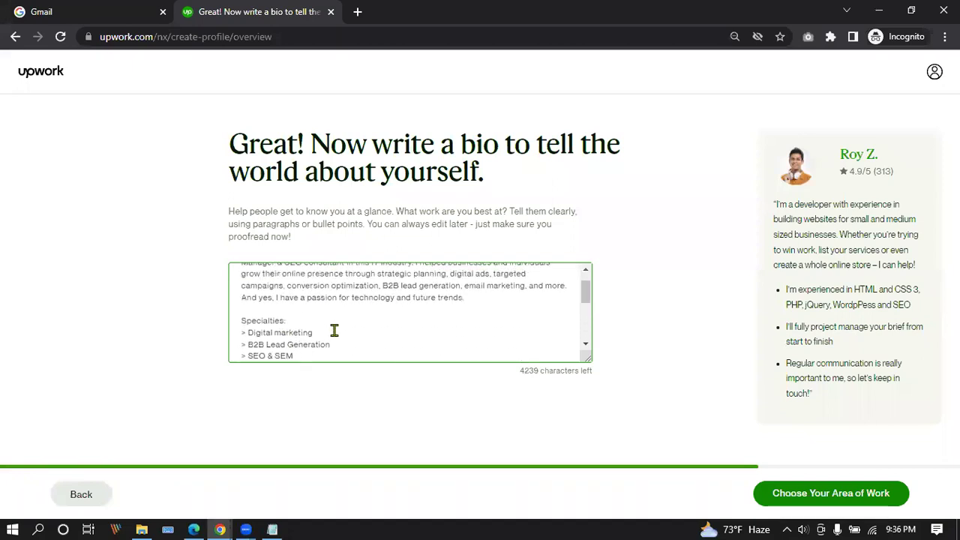
pyautogui.scroll(-1, 330, 330)
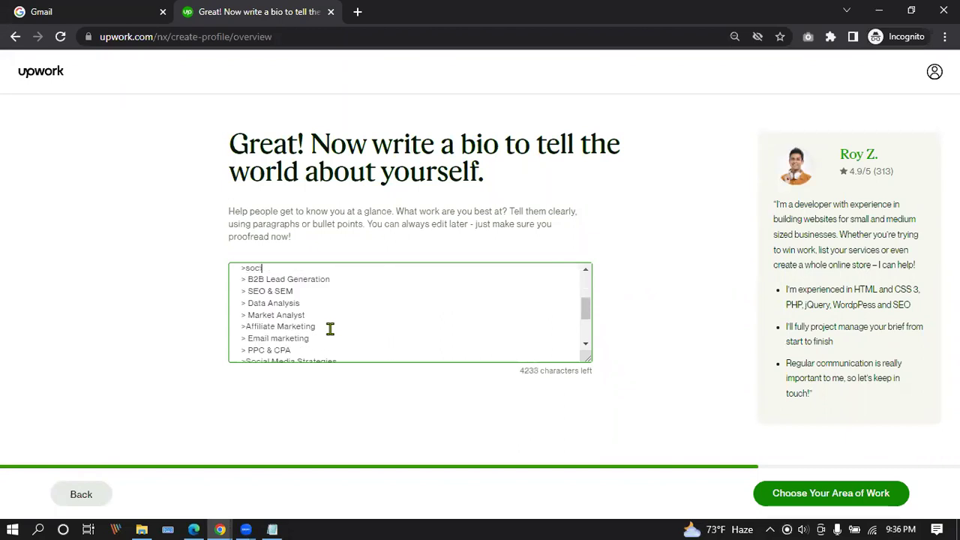
pyautogui.write('M')
pyautogui.press('BackSpace')
pyautogui.write('Socila')
pyautogui.write('Media Marketing')
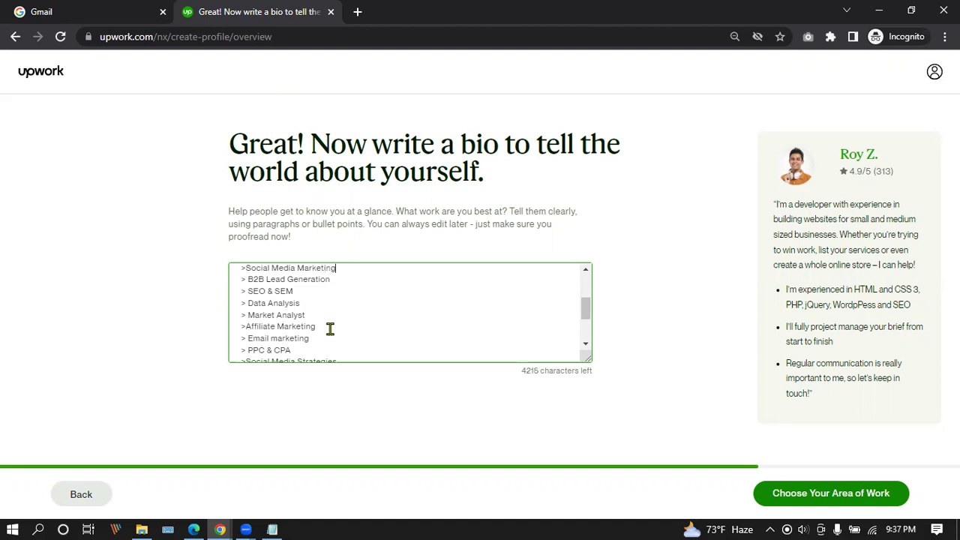
pyautogui.scroll(1, 330, 327)
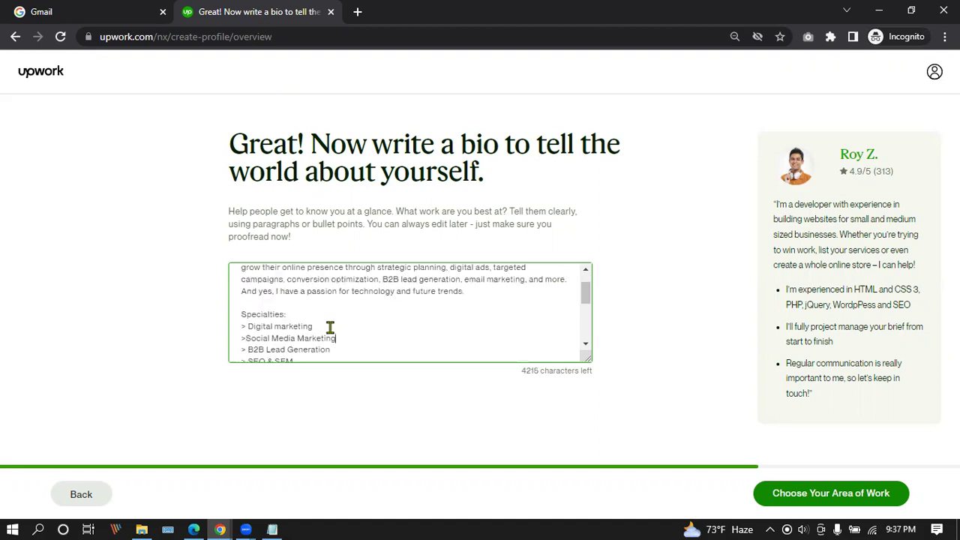
pyautogui.scroll(2, 457, 328)
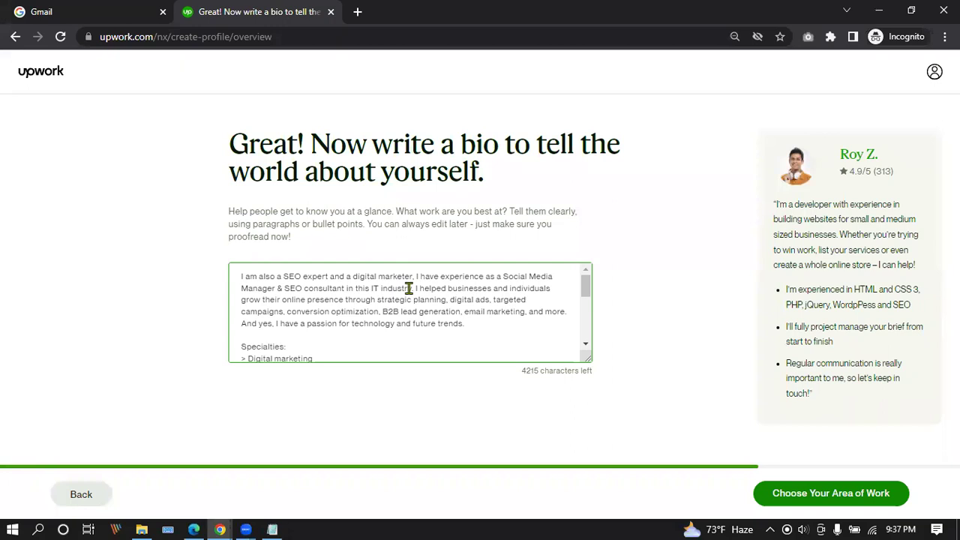
# Rewrite the opening phrase to end 'digital marketeter and Search engine expert.'
pyautogui.moveTo(415, 276); pyautogui.dragTo(263, 270)
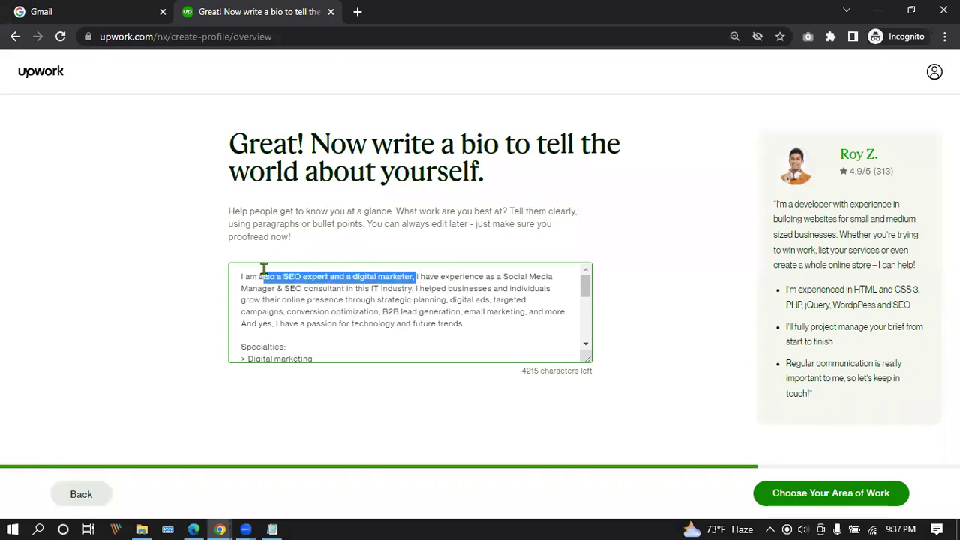
pyautogui.press('BackSpace')
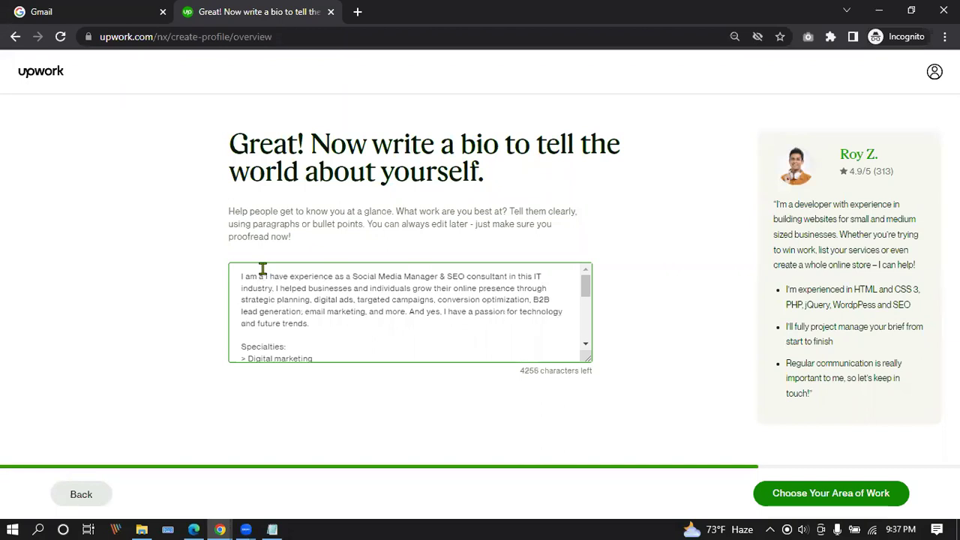
pyautogui.write('digital ')
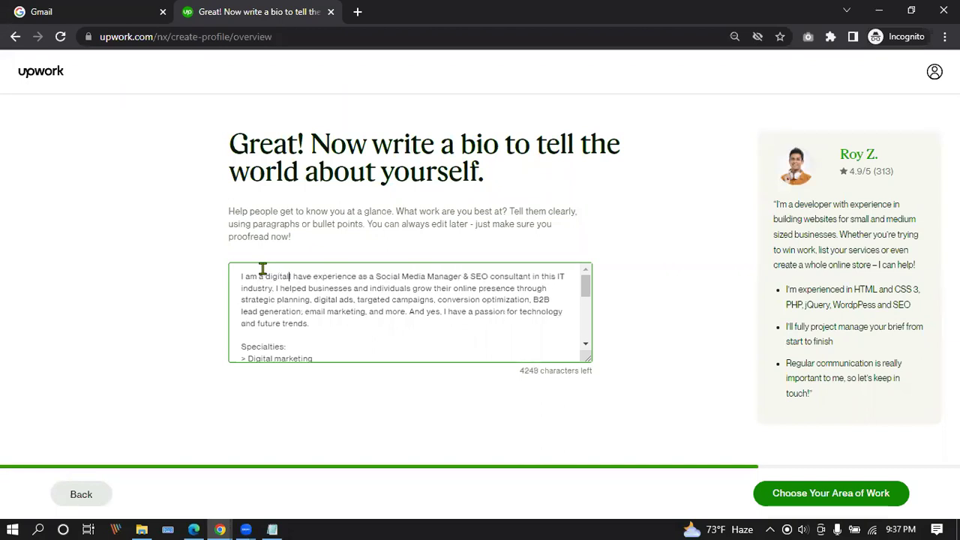
pyautogui.write('mark')
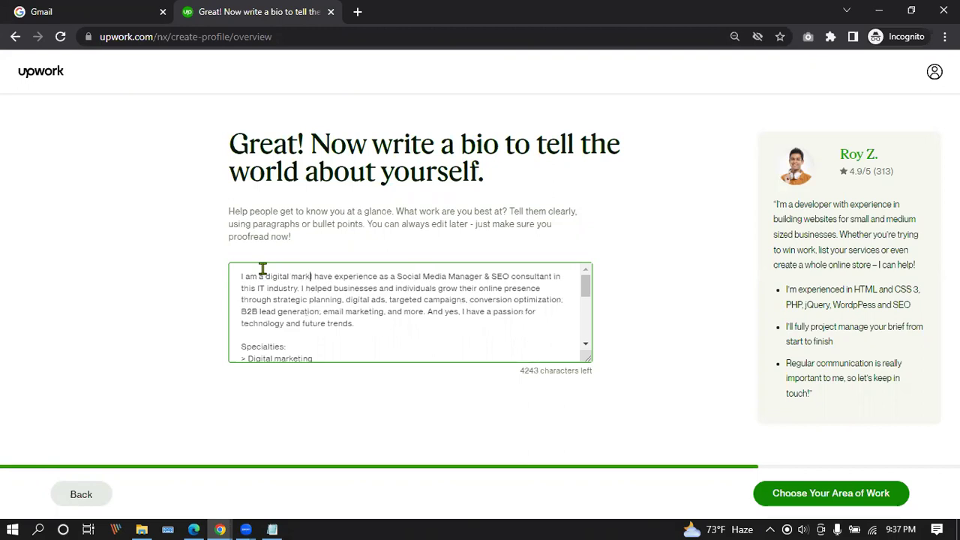
pyautogui.write('eter')
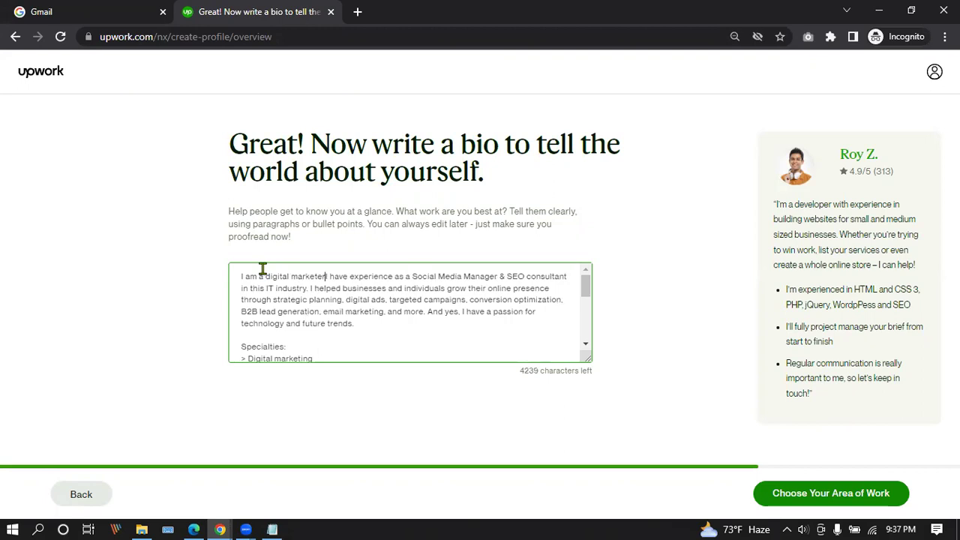
pyautogui.write(' and ')
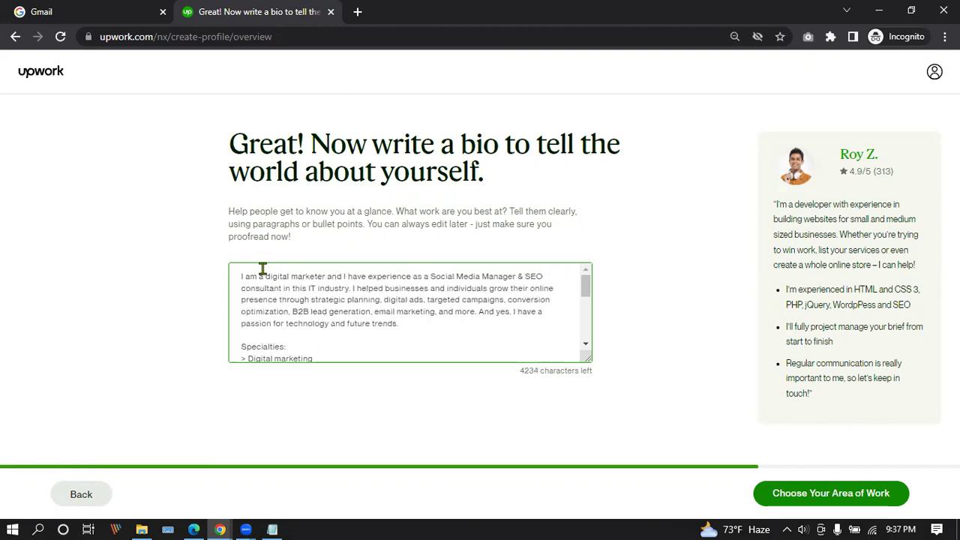
pyautogui.write('Search engine ')
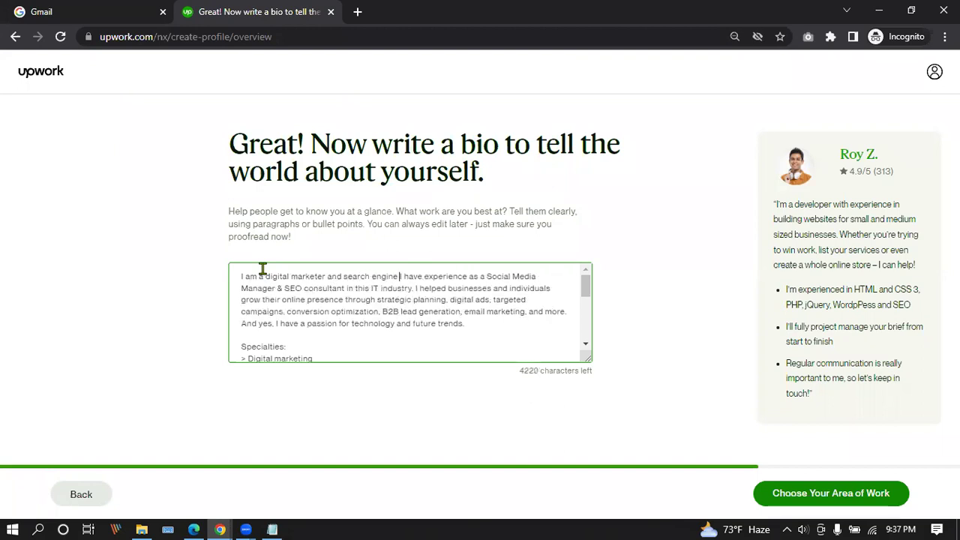
pyautogui.write('e')
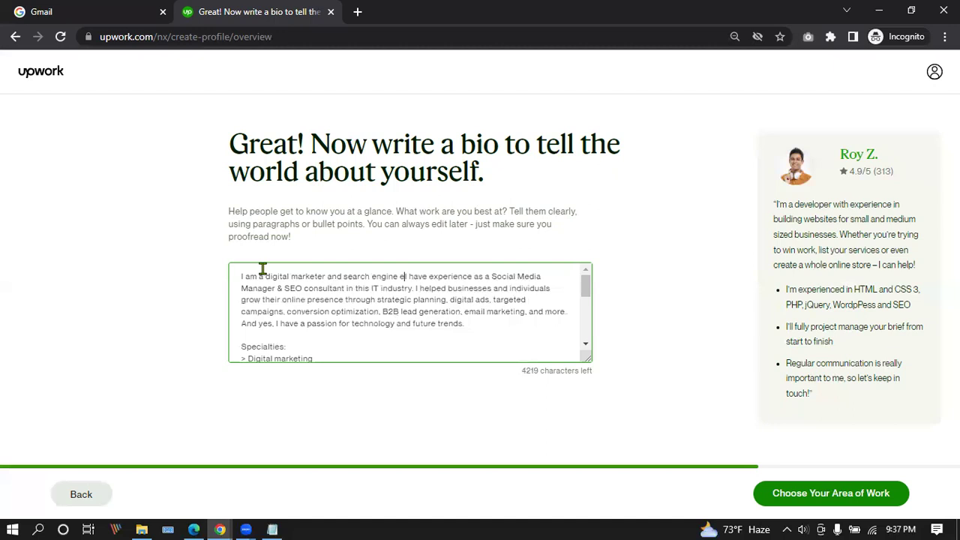
pyautogui.write('xpert')
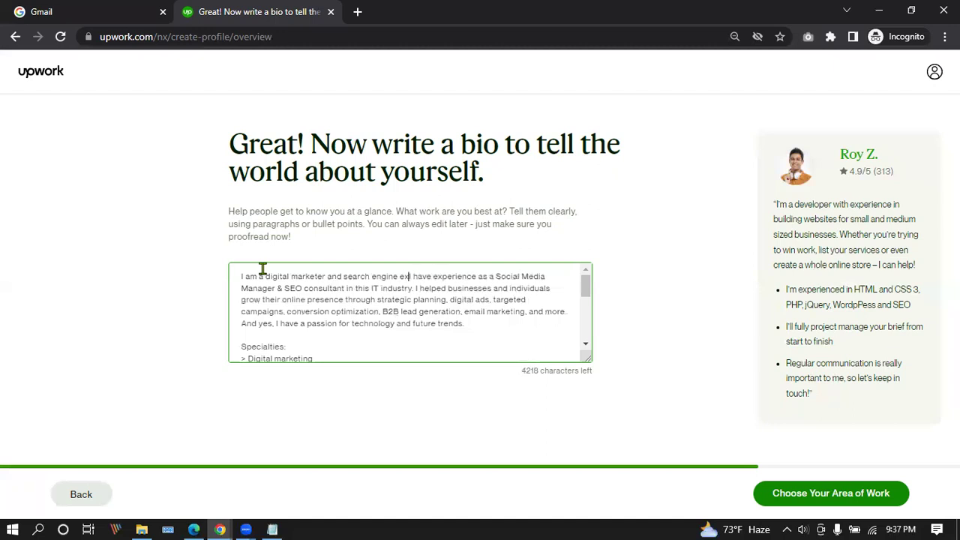
pyautogui.write('.')
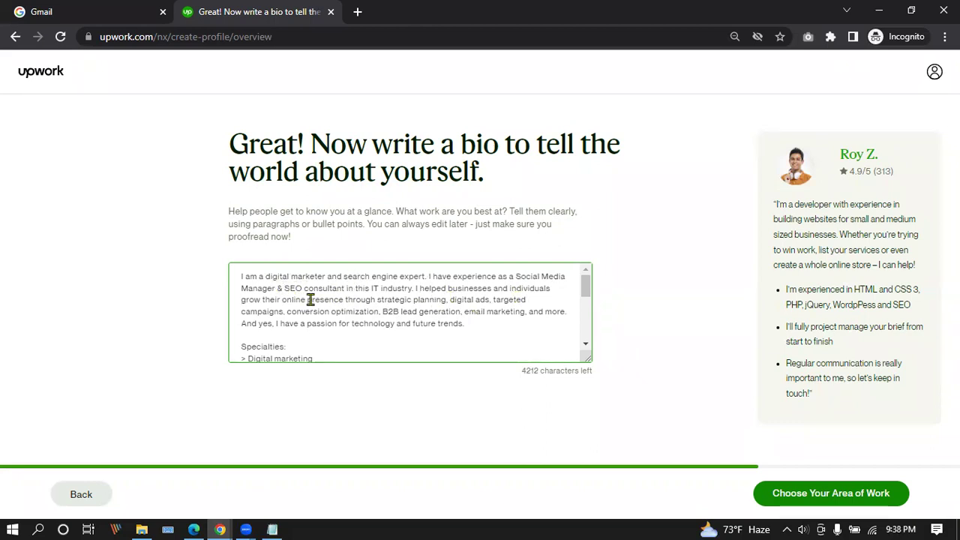
pyautogui.scroll(-1, 388, 315)
pyautogui.scroll(-1, 337, 303)
pyautogui.scroll(2, 397, 304)
# Insert ' / google ads manager' after Social Media Manager, removing stray slashes and spaces
pyautogui.click(277, 289)
pyautogui.write('googl')
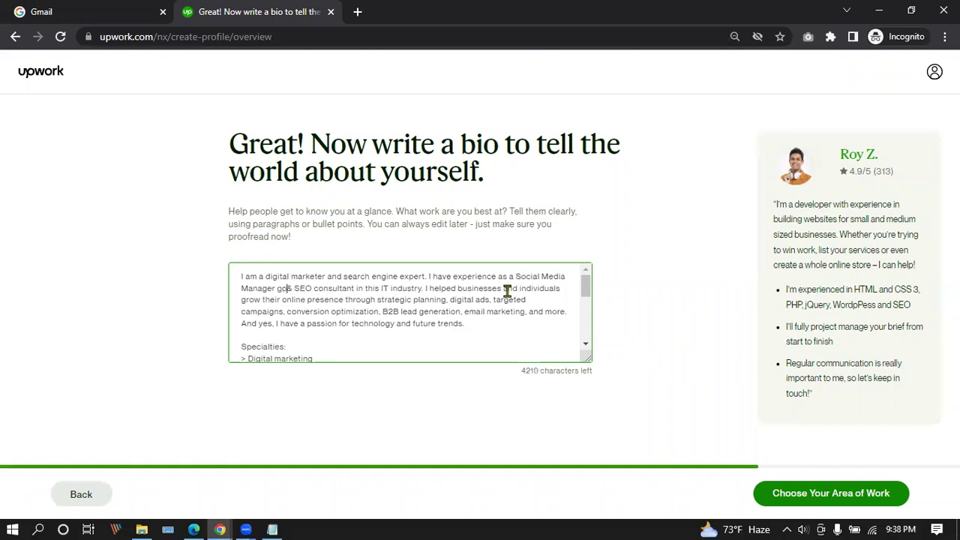
pyautogui.write('e ads')
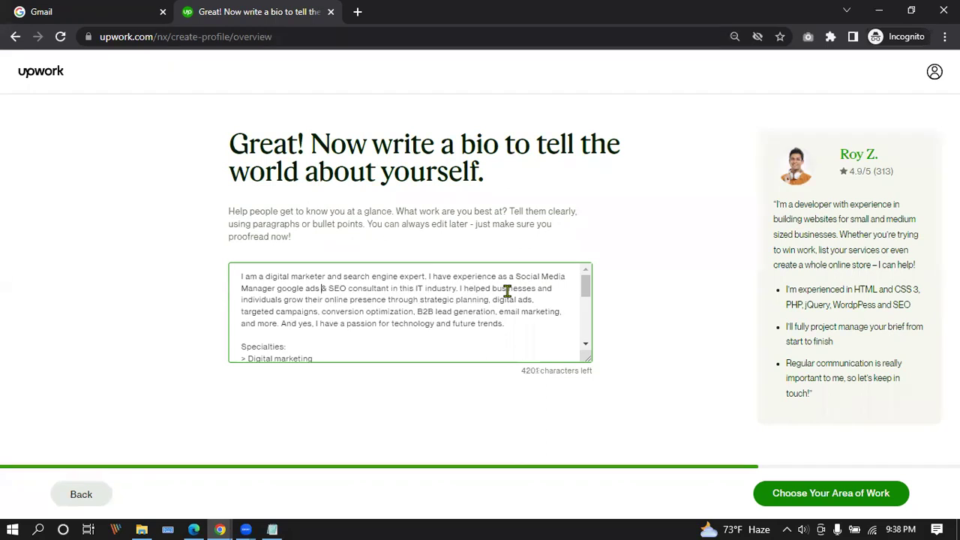
pyautogui.write(' manager')
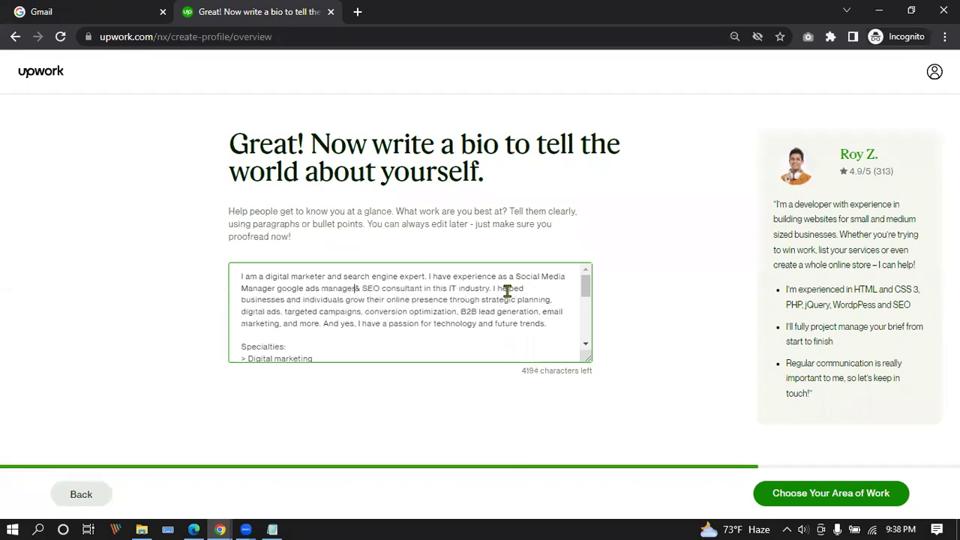
pyautogui.write('/')
pyautogui.press('BackSpace')
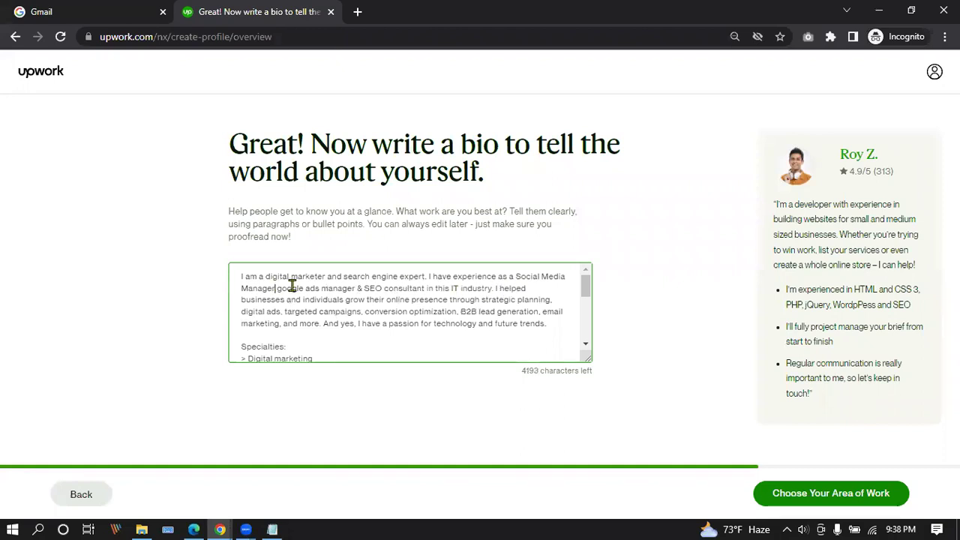
pyautogui.write('/')
pyautogui.press('BackSpace')
# Delete the PPC & CPA specialty line, then undo to restore it
pyautogui.scroll(-5, 349, 286)
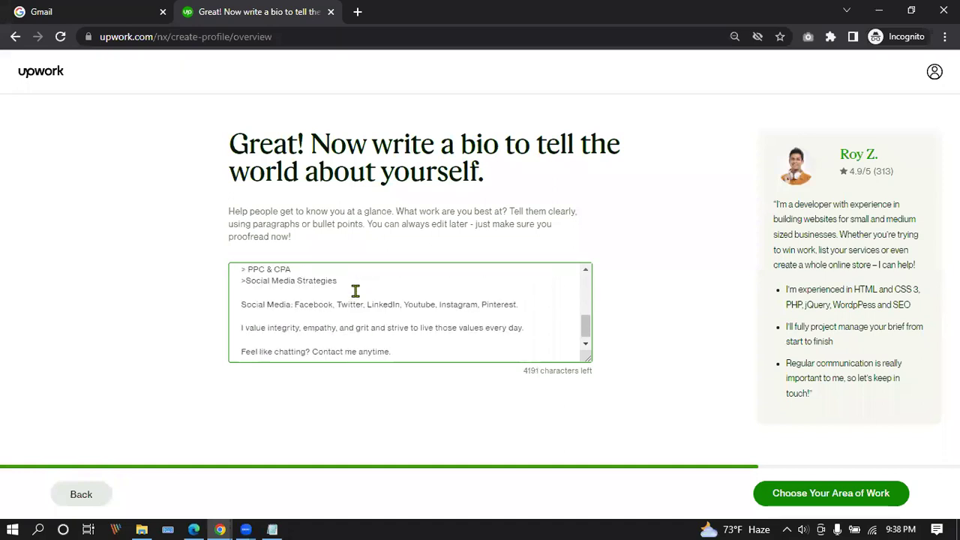
pyautogui.scroll(3, 356, 293)
pyautogui.scroll(-1, 367, 308)
pyautogui.moveTo(326, 310)
pyautogui.mouseDown()
pyautogui.moveTo(321, 296)
pyautogui.moveTo(324, 304)
pyautogui.mouseUp()
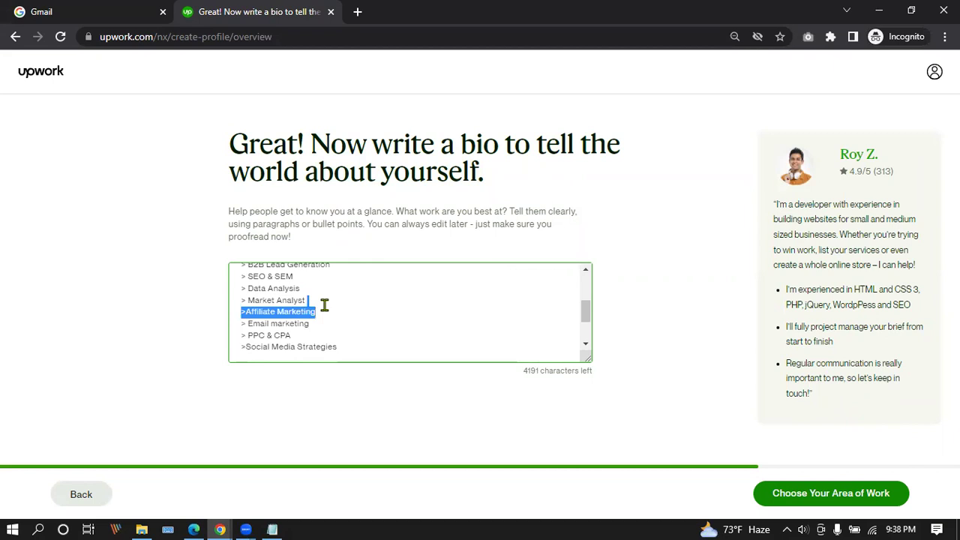
pyautogui.moveTo(309, 333); pyautogui.dragTo(336, 298)
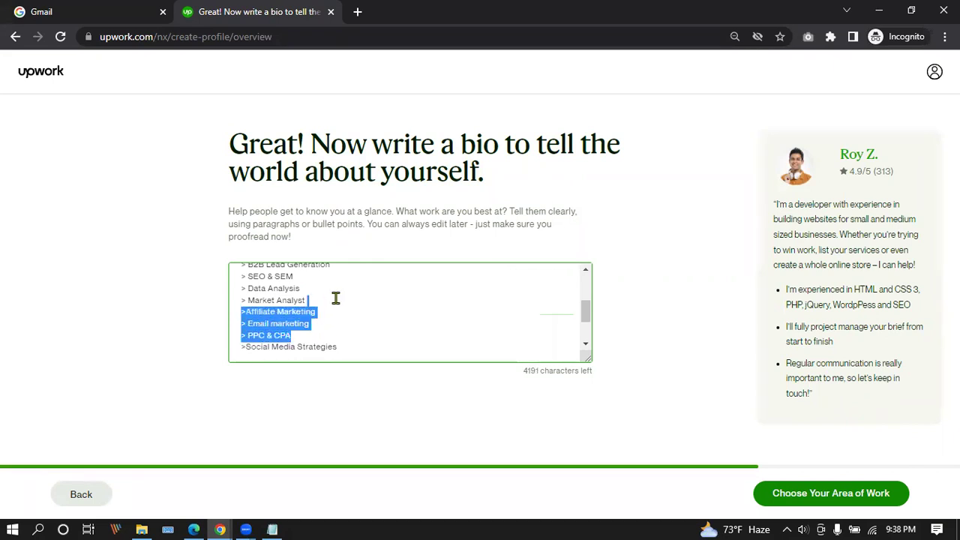
pyautogui.click(323, 327)
pyautogui.moveTo(308, 339); pyautogui.dragTo(323, 325)
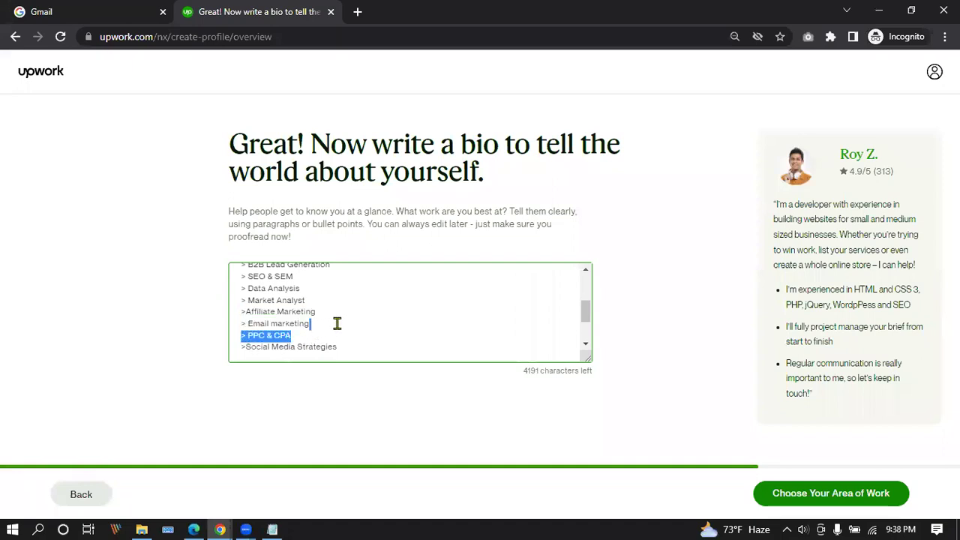
pyautogui.press('BackSpace')
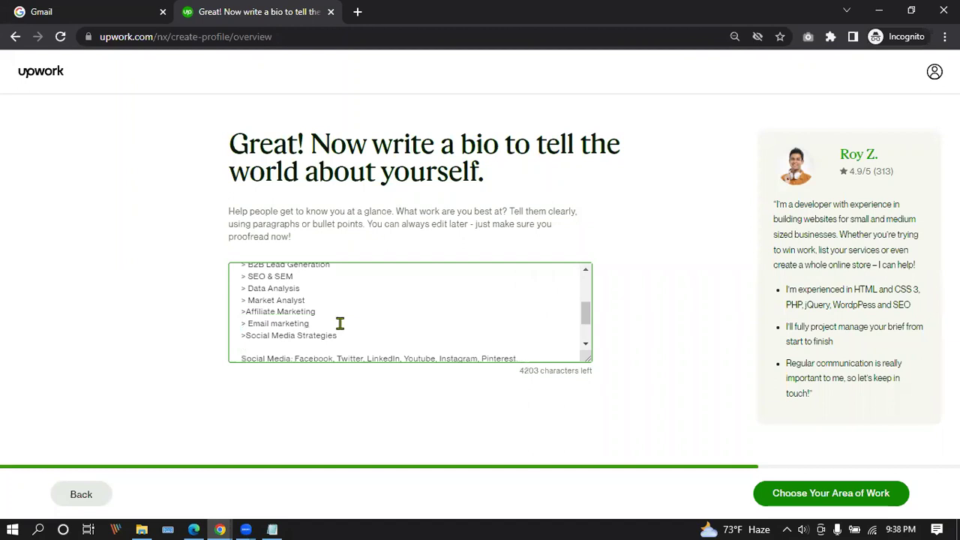
pyautogui.moveTo(327, 323); pyautogui.dragTo(334, 311)
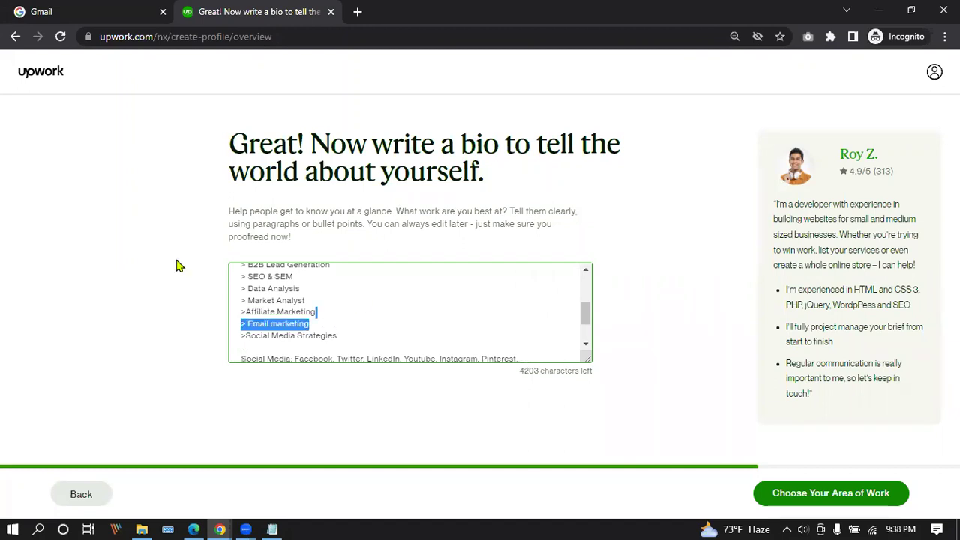
pyautogui.click(361, 312)
pyautogui.hotkey('ctrl', 'z')
pyautogui.click(361, 313)
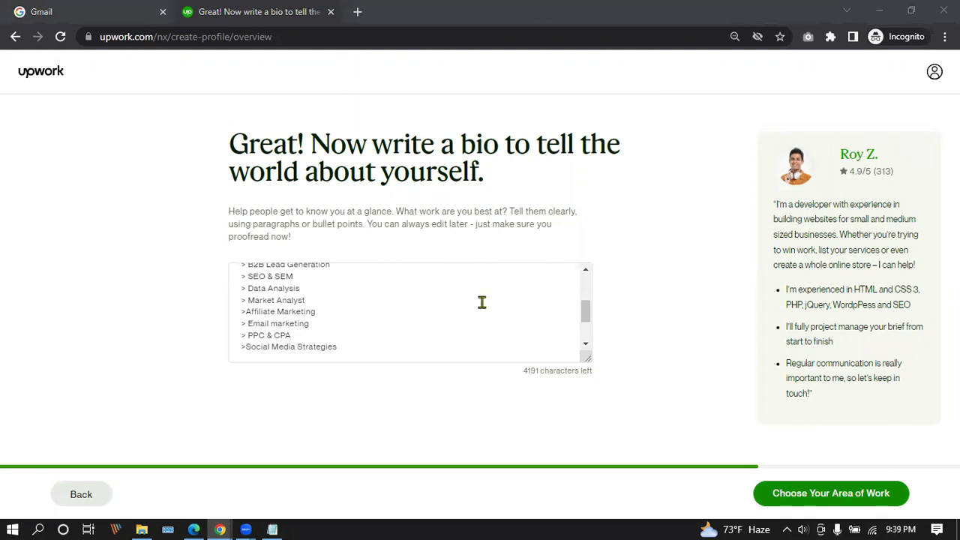
# Save the bio and proceed to choosing the area of work
pyautogui.scroll(-2, 433, 296)
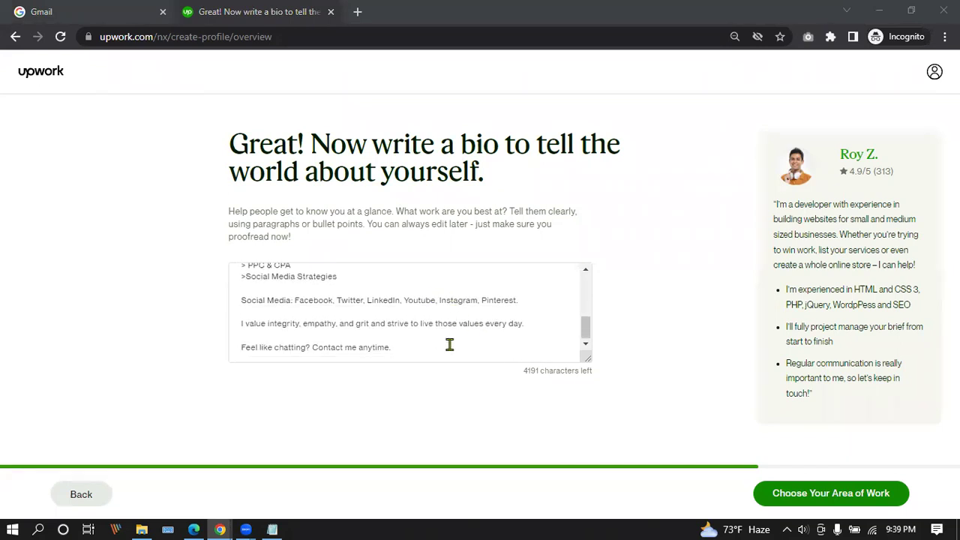
pyautogui.scroll(5, 449, 345)
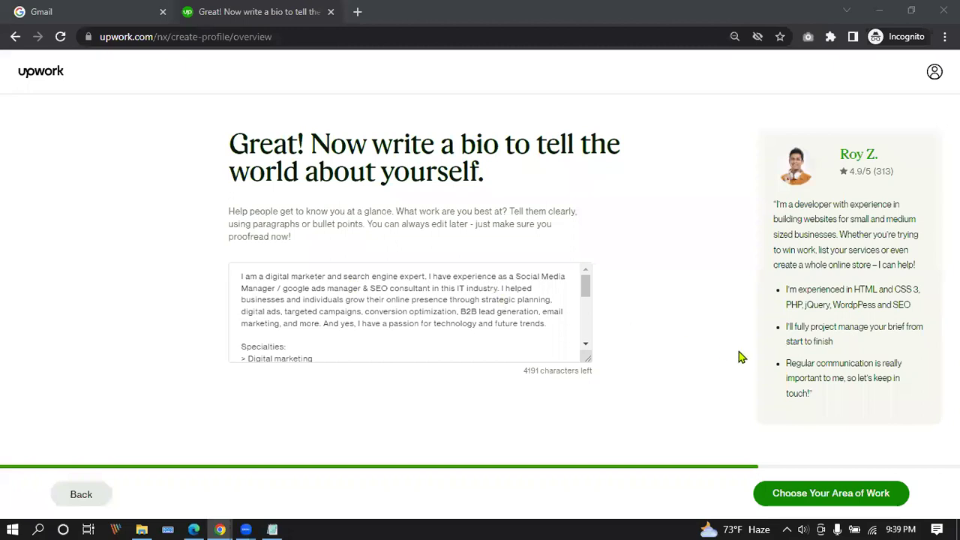
pyautogui.click(828, 500)
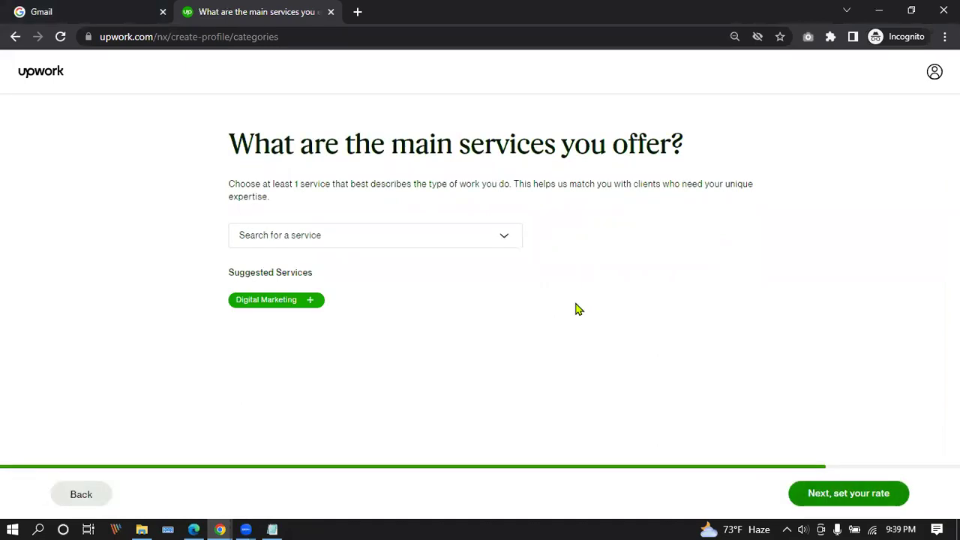
# Select the Digital Marketing, Lead Generation & Telemarketing, and Marketing, PR & Brand Strategy services
pyautogui.click(480, 232)
pyautogui.moveTo(300, 262)
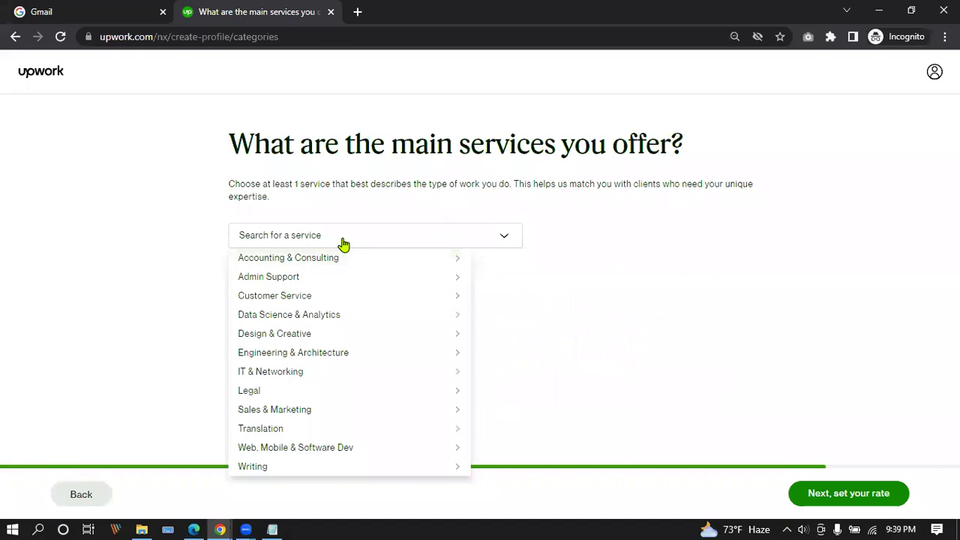
pyautogui.moveTo(346, 276)
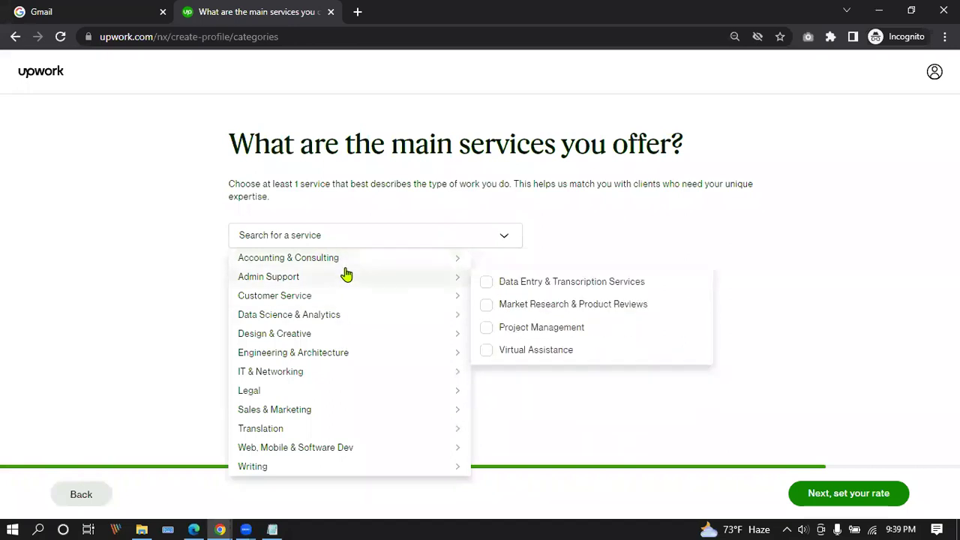
pyautogui.moveTo(281, 409)
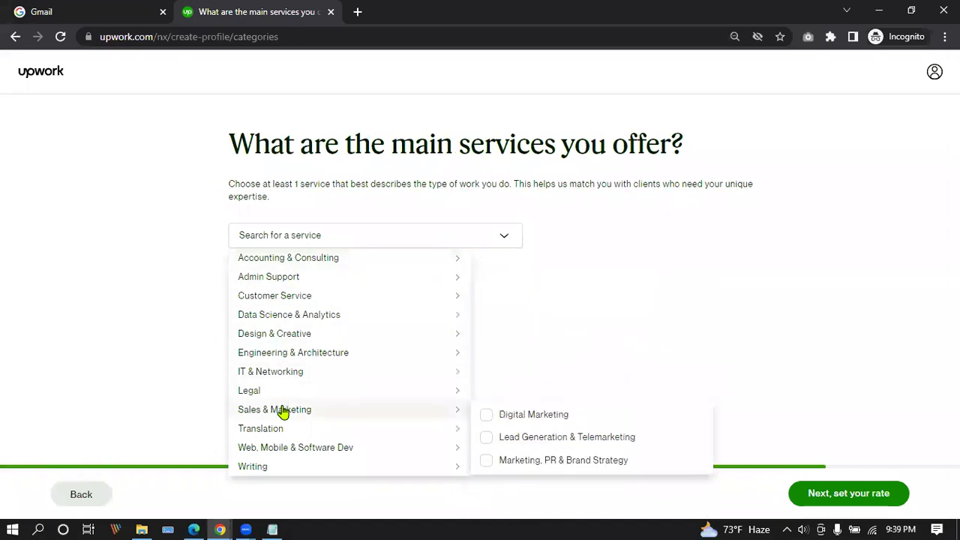
pyautogui.click(487, 418)
pyautogui.click(488, 439)
pyautogui.click(488, 459)
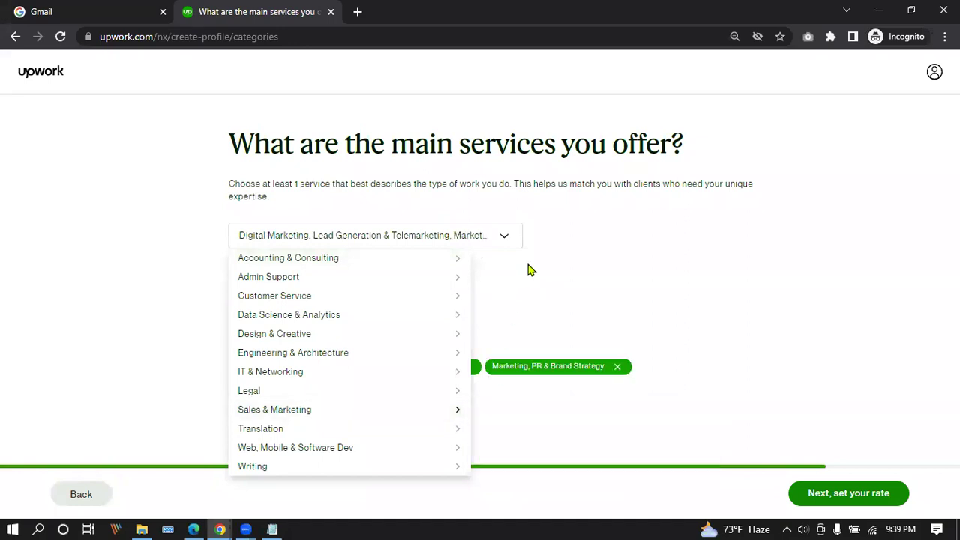
# Add Virtual Assistance, Market Research & Product Reviews, Data Entry & Transcription, and Project Management services
pyautogui.moveTo(442, 307)
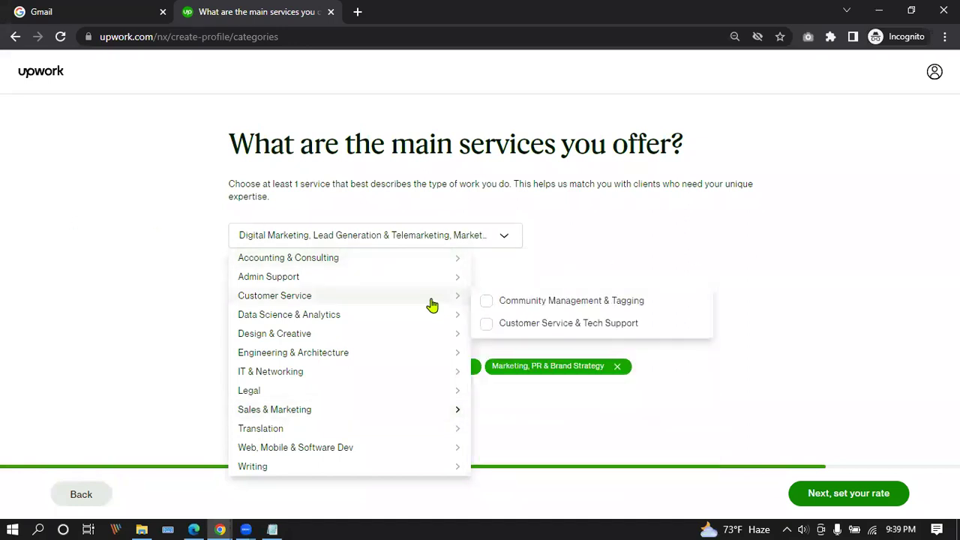
pyautogui.moveTo(343, 260)
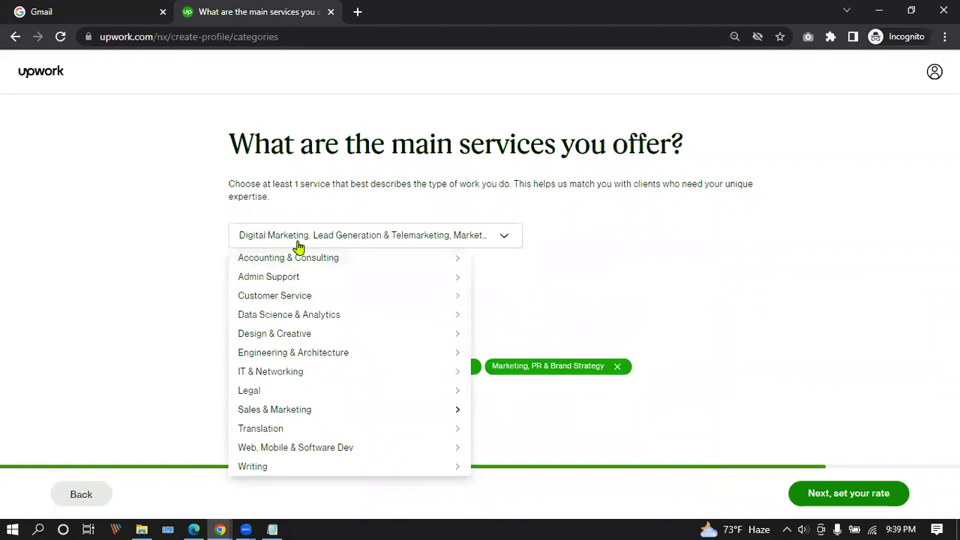
pyautogui.moveTo(413, 255)
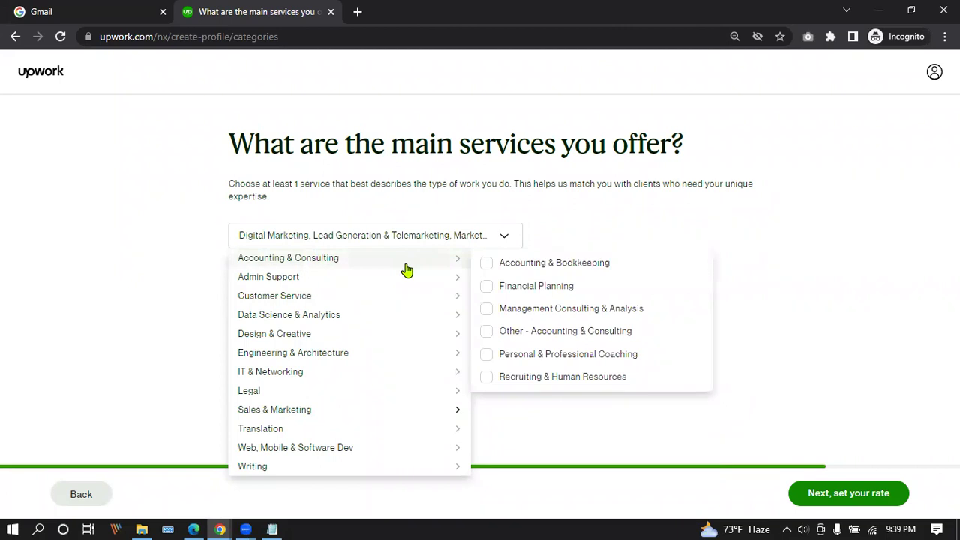
pyautogui.moveTo(408, 285)
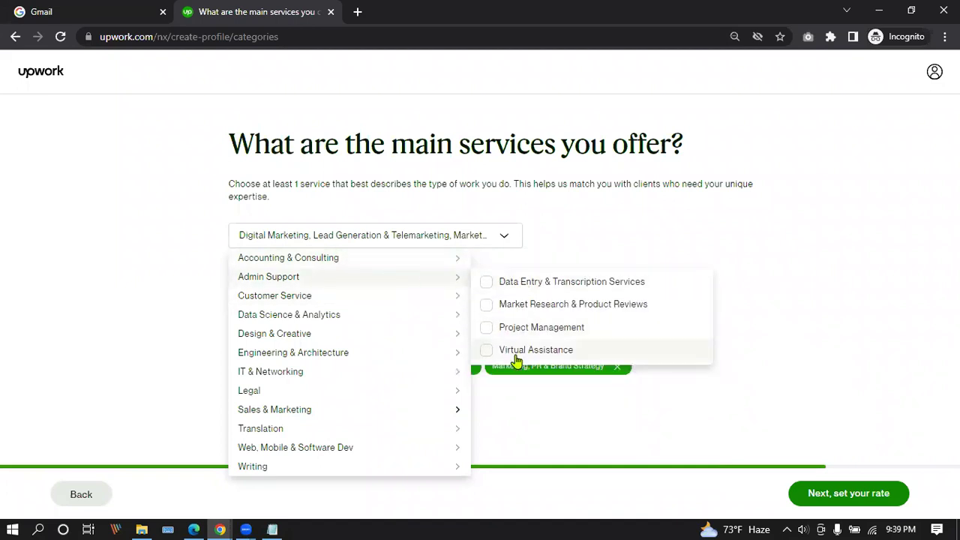
pyautogui.click(486, 350)
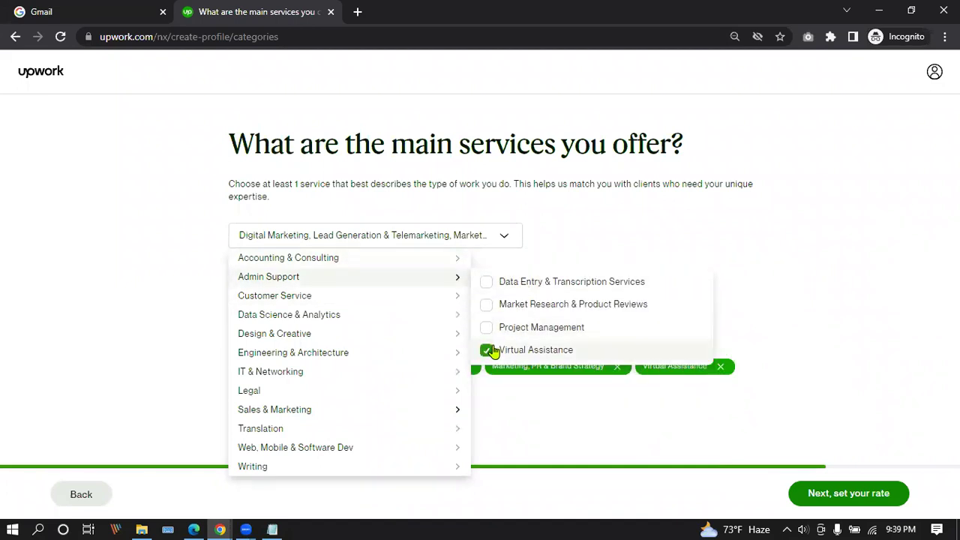
pyautogui.click(487, 305)
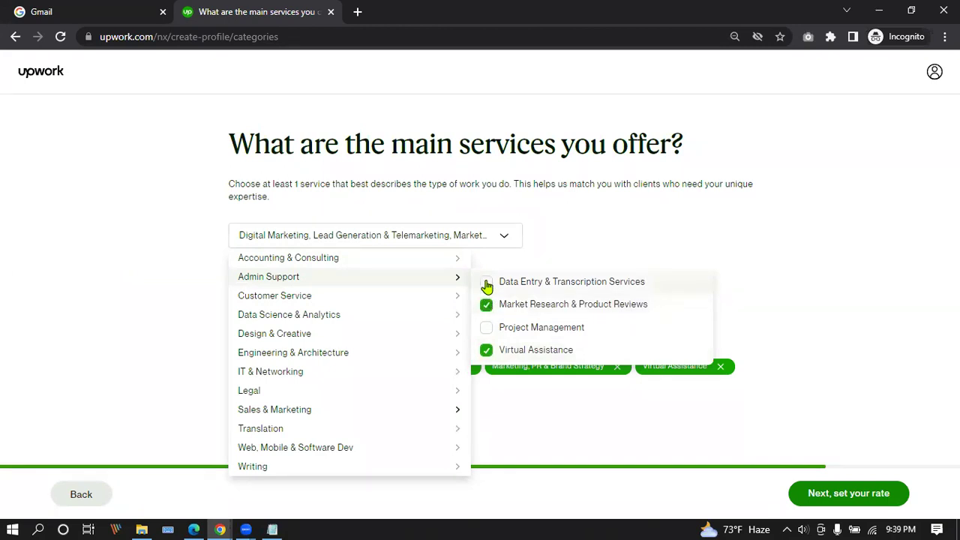
pyautogui.click(486, 282)
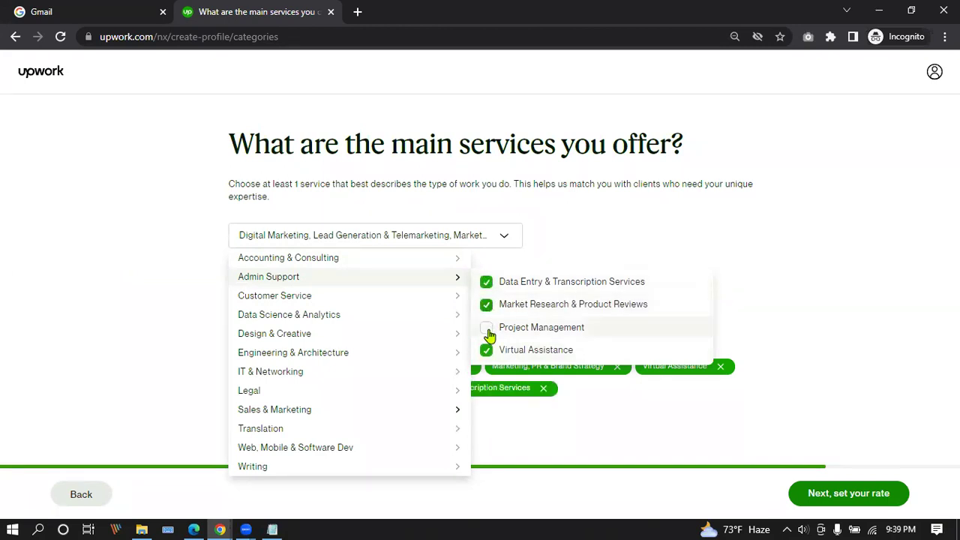
pyautogui.click(488, 330)
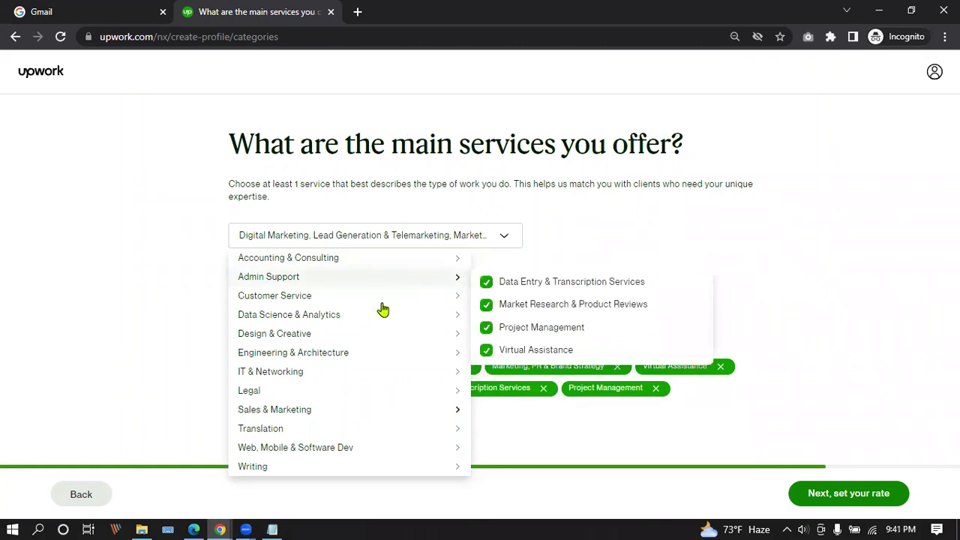
pyautogui.moveTo(379, 305)
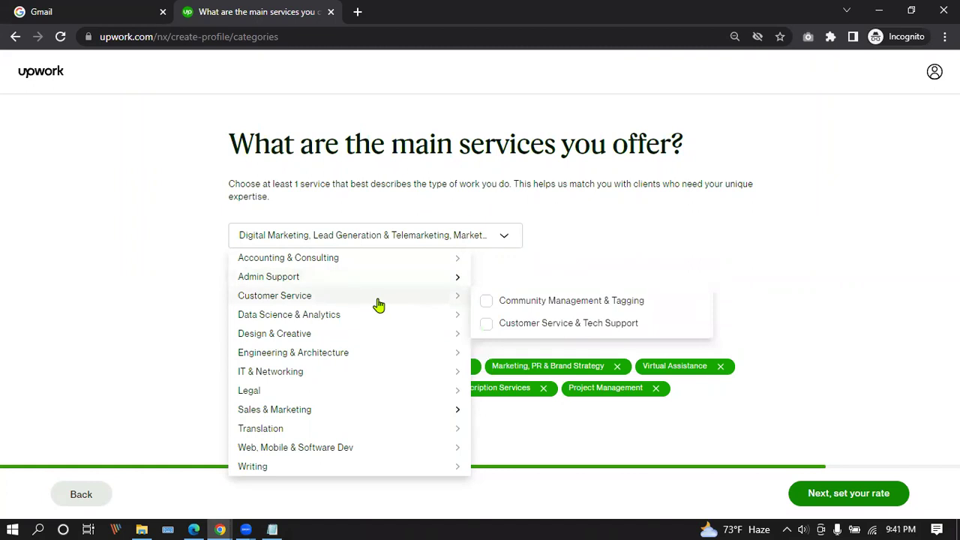
pyautogui.moveTo(375, 260)
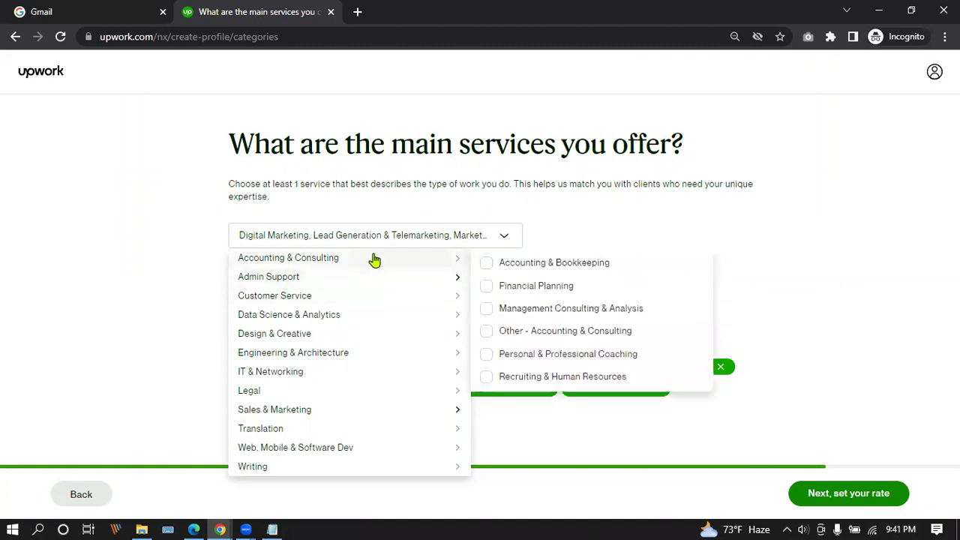
pyautogui.moveTo(382, 284)
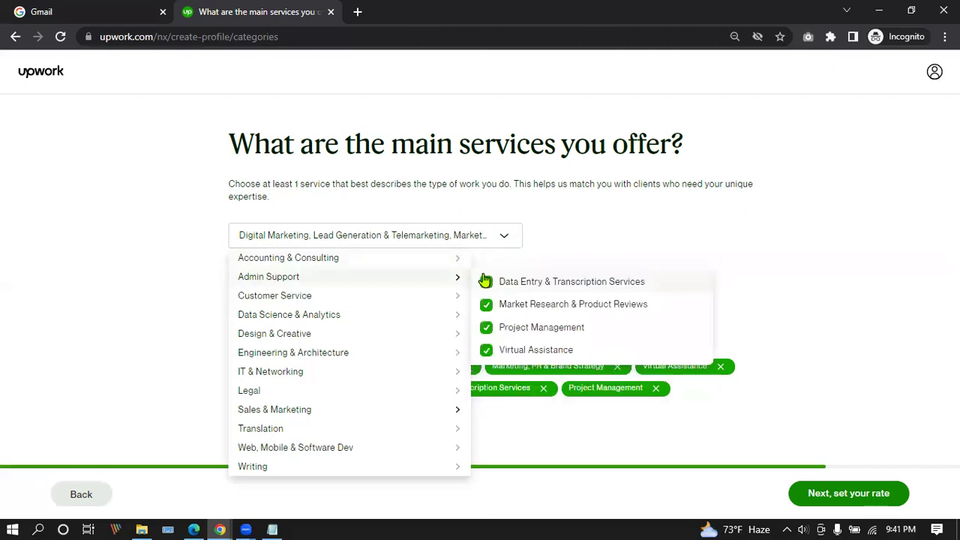
pyautogui.moveTo(383, 325)
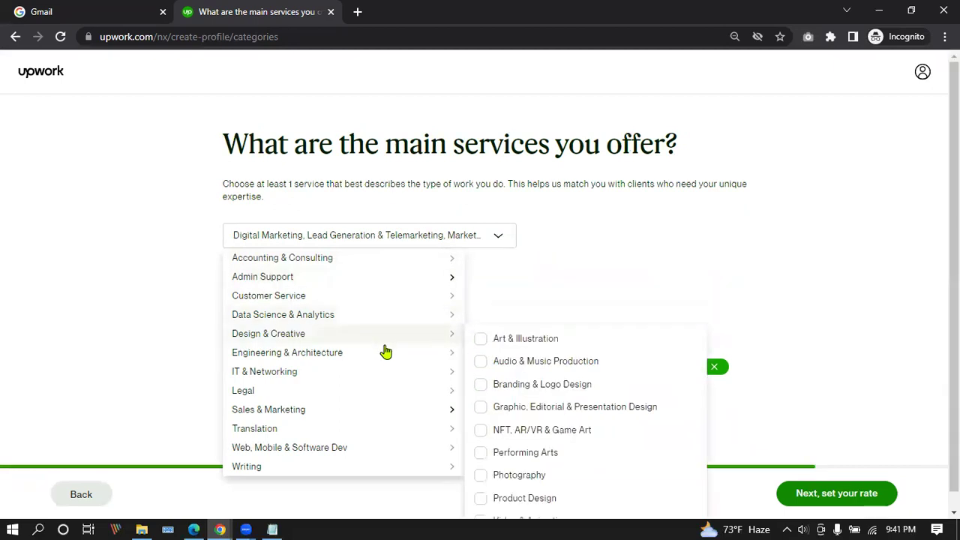
pyautogui.moveTo(382, 375)
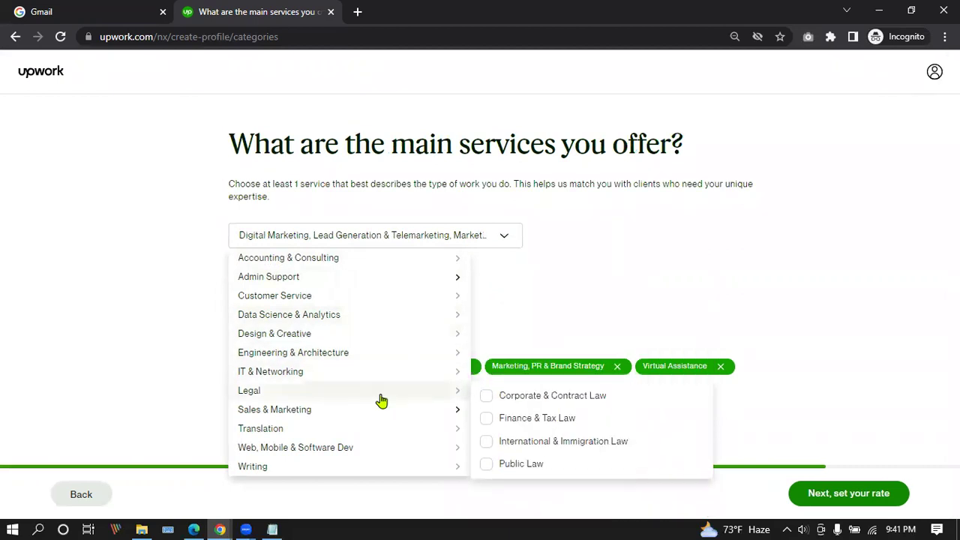
pyautogui.moveTo(377, 420)
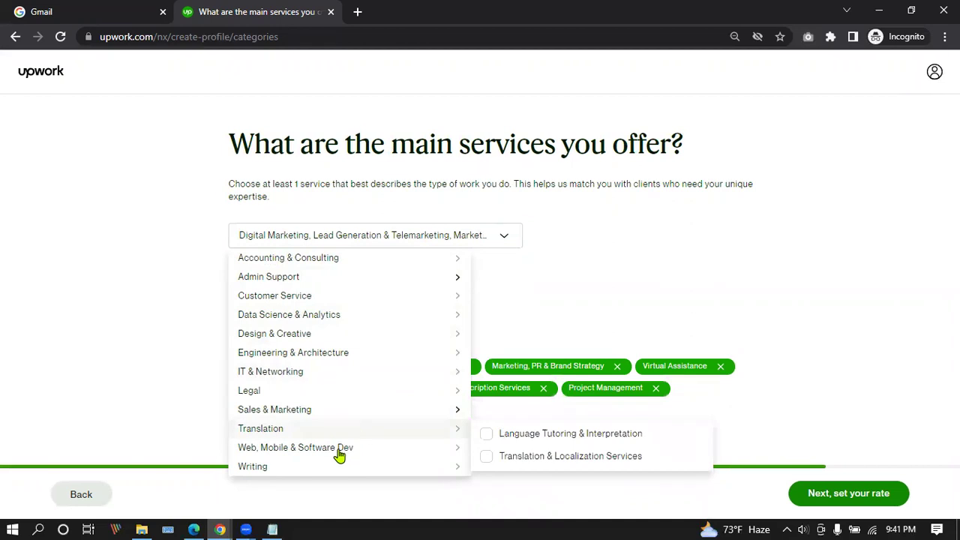
pyautogui.moveTo(339, 395)
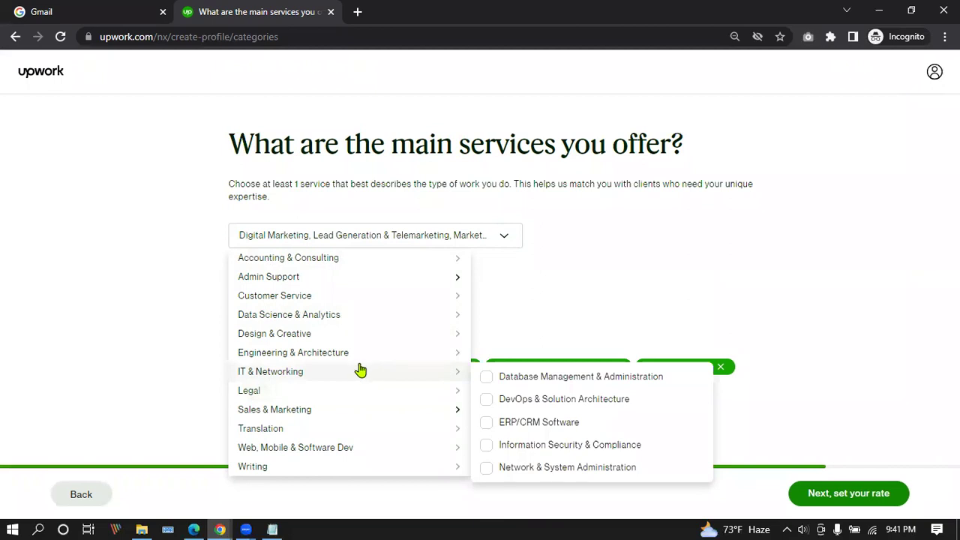
pyautogui.moveTo(376, 358)
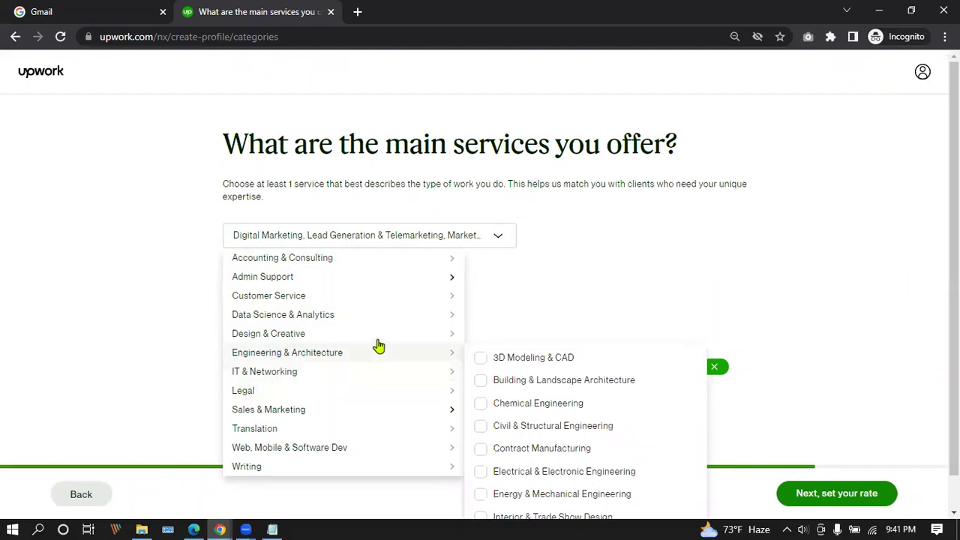
pyautogui.moveTo(268, 468)
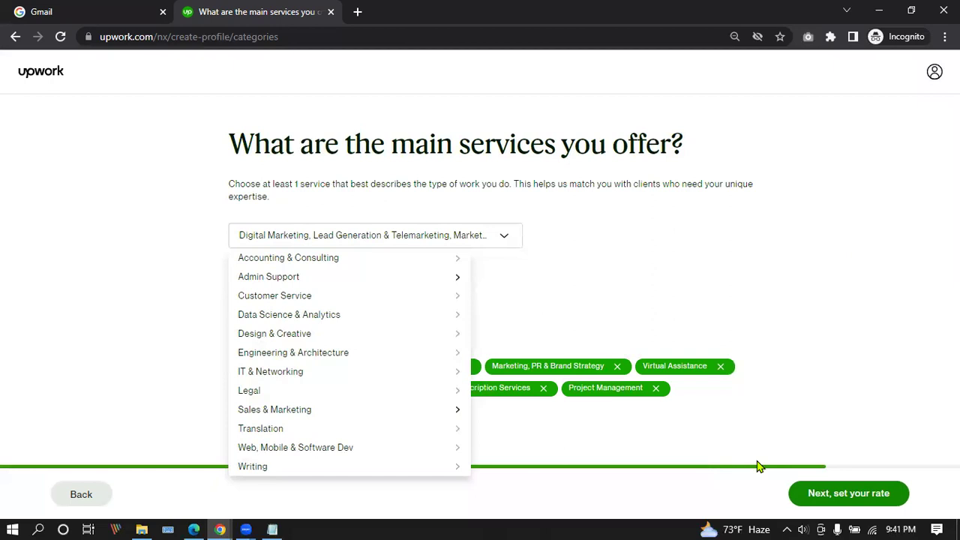
# Review the seven selected service tags and advance to the hourly rate step
pyautogui.click(315, 240)
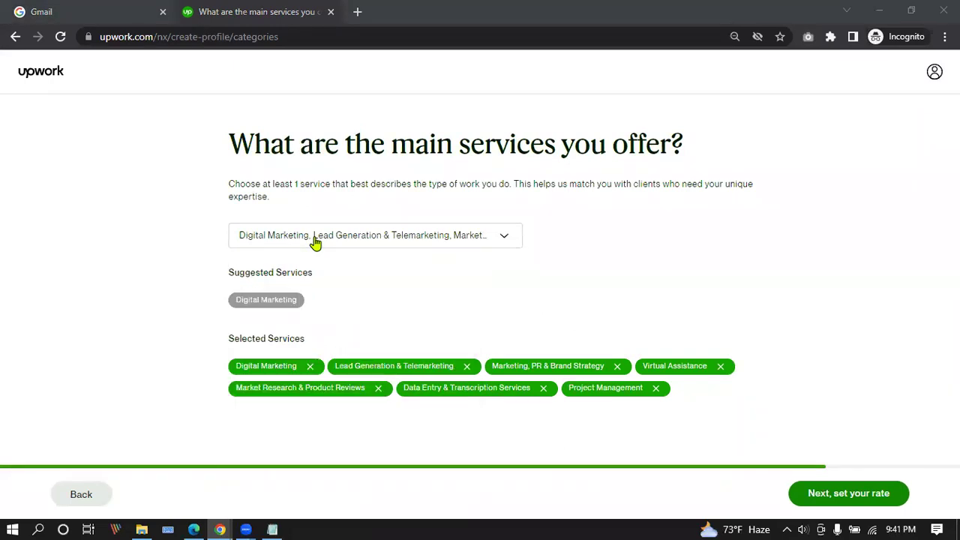
pyautogui.click(495, 236)
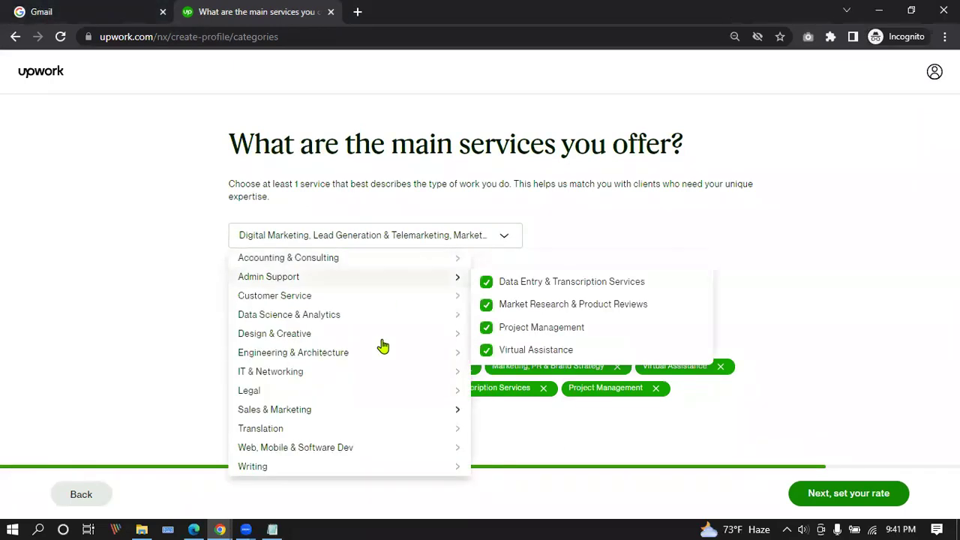
pyautogui.moveTo(368, 466)
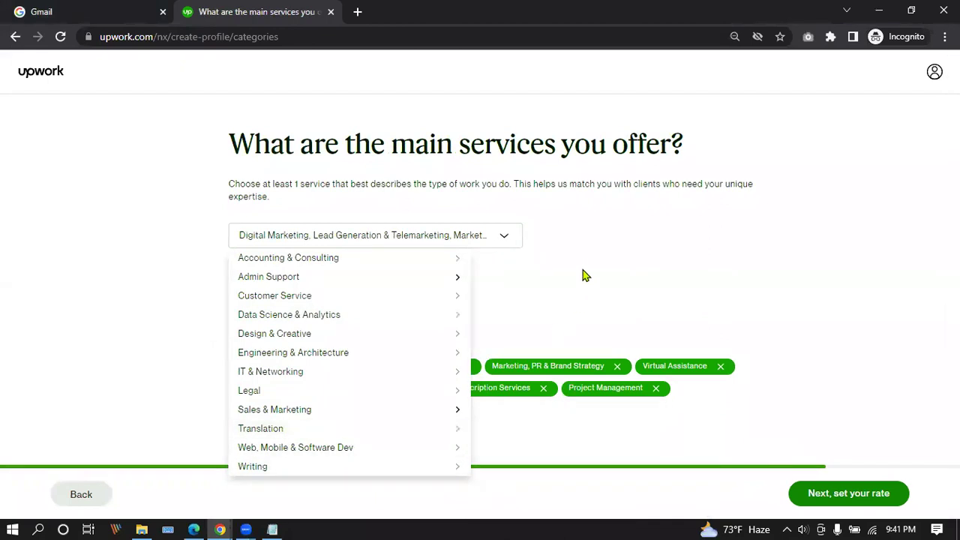
pyautogui.click(612, 222)
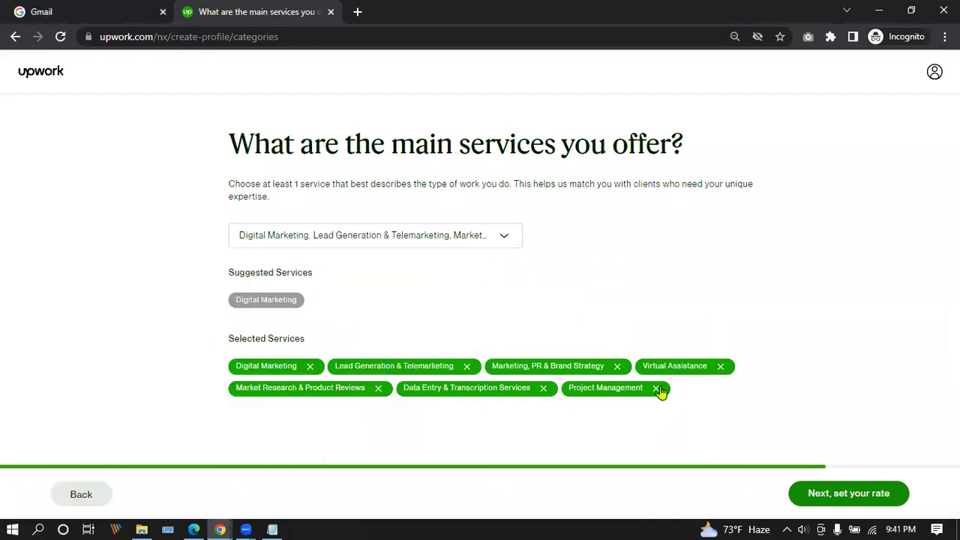
pyautogui.click(482, 236)
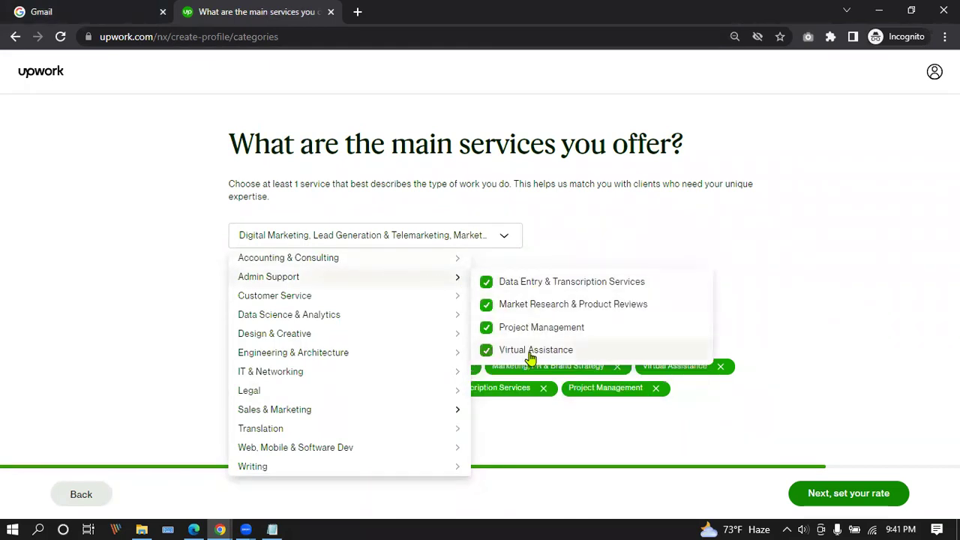
pyautogui.click(634, 231)
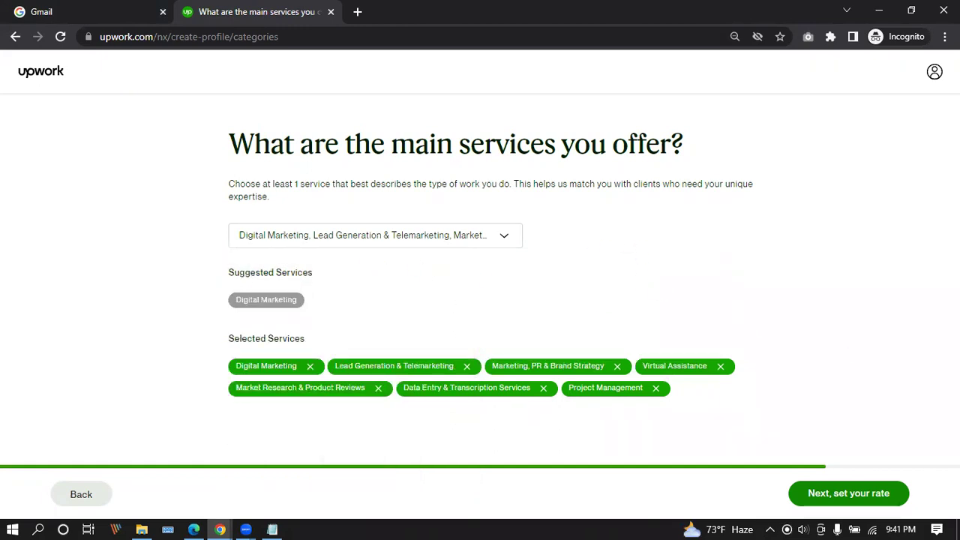
pyautogui.click(838, 494)
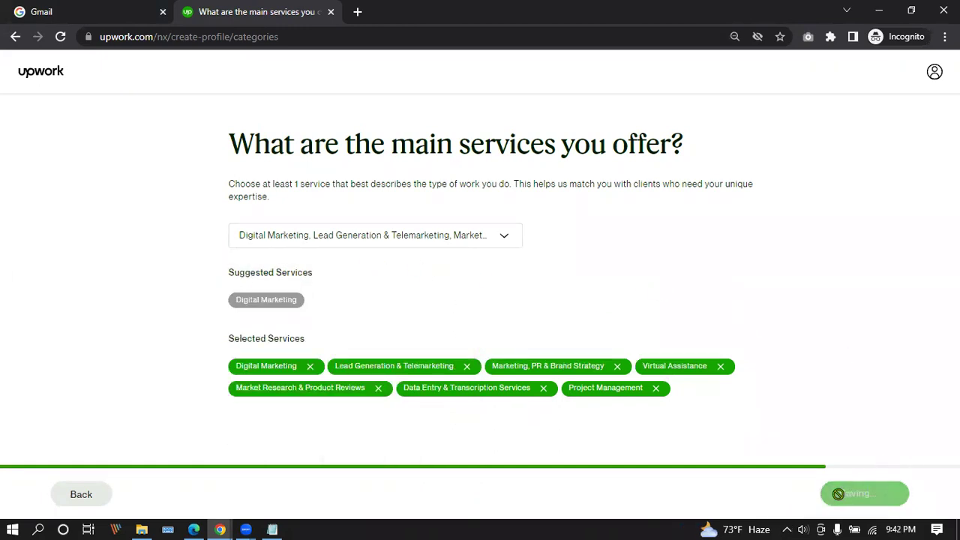
pyautogui.click(634, 238)
# Enter a $5.00 hourly rate, leaving $4.00 after fees, and continue to Photo and Location
pyautogui.write('5')
pyautogui.click(773, 238)
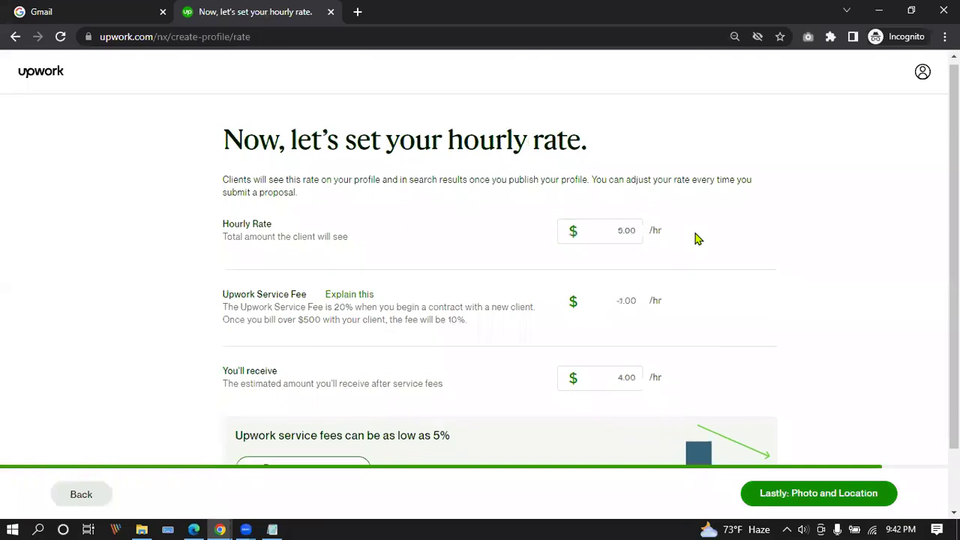
pyautogui.scroll(-1, 695, 239)
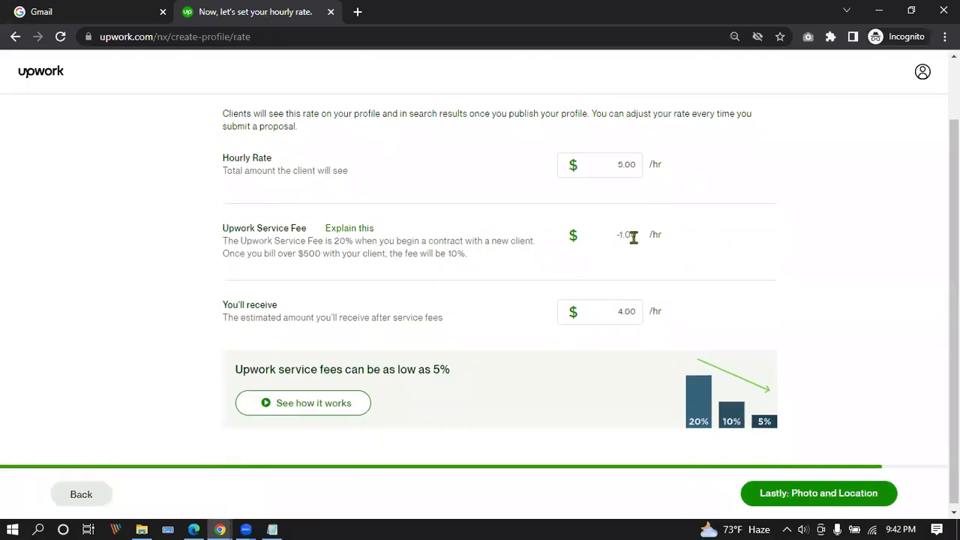
pyautogui.scroll(-1, 619, 208)
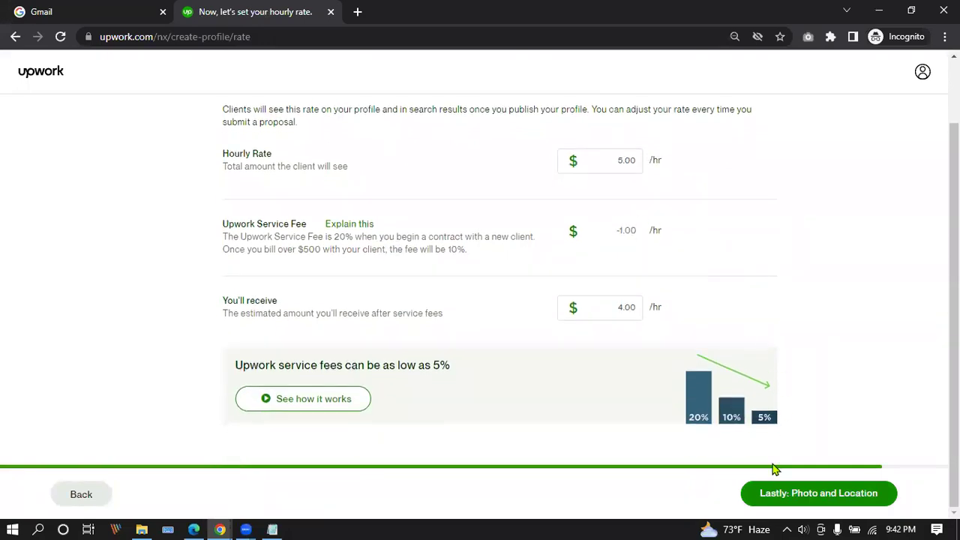
pyautogui.click(833, 498)
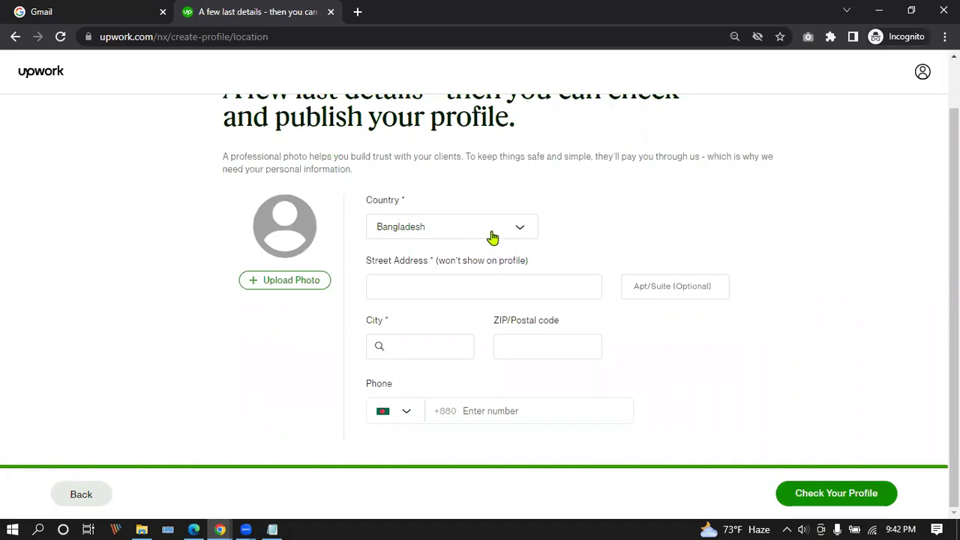
# Type a street address, then clear the misspelled entry from the Street Address field
pyautogui.click(472, 280)
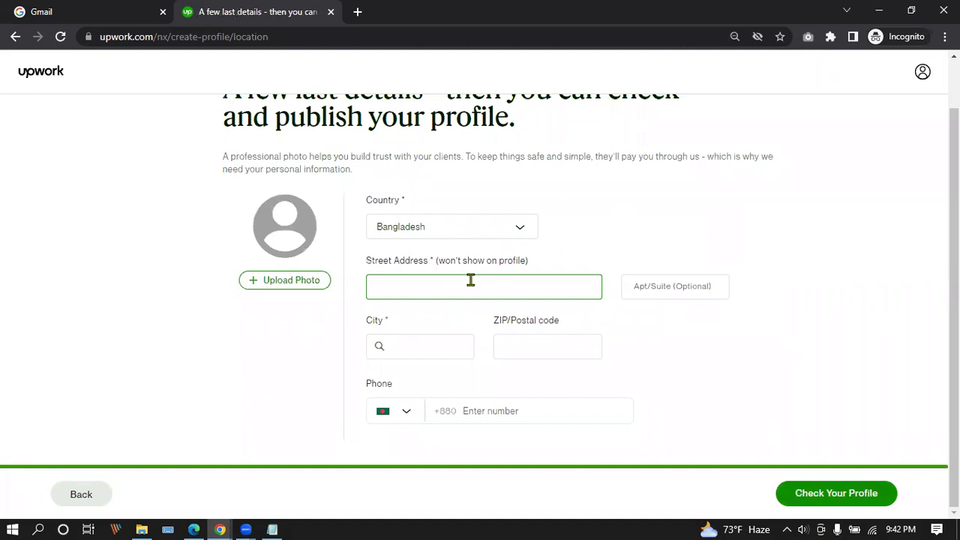
pyautogui.write('m')
pyautogui.press('BackSpace')
pyautogui.write('kc')
pyautogui.write('lab')
pyautogui.write('agan')
pyautogui.hotkey('ctrl', 'a')
pyautogui.press('BackSpace')
# Choose 'Dhaka, C, BD' as the city and start entering the postal code
pyautogui.click(421, 348)
pyautogui.write('dhaka')
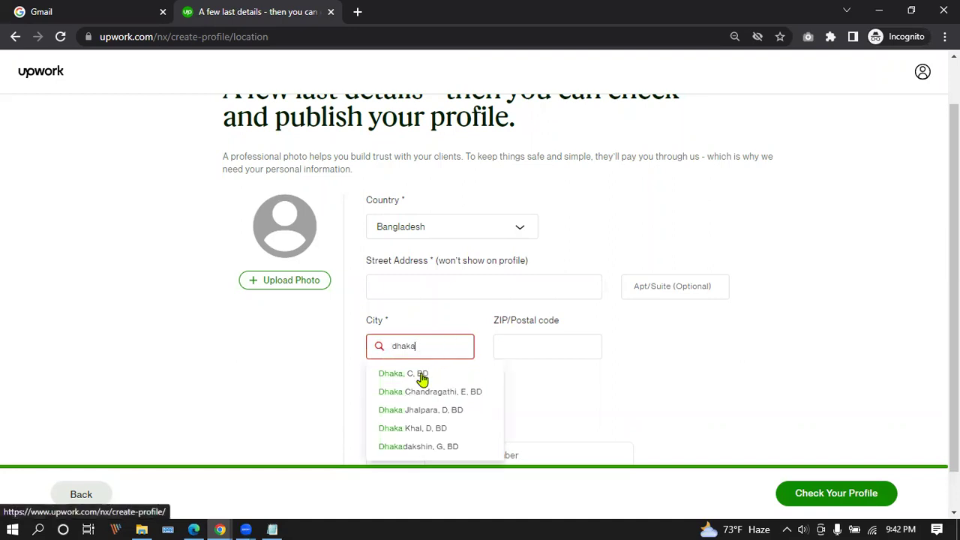
pyautogui.click(419, 375)
pyautogui.click(679, 347)
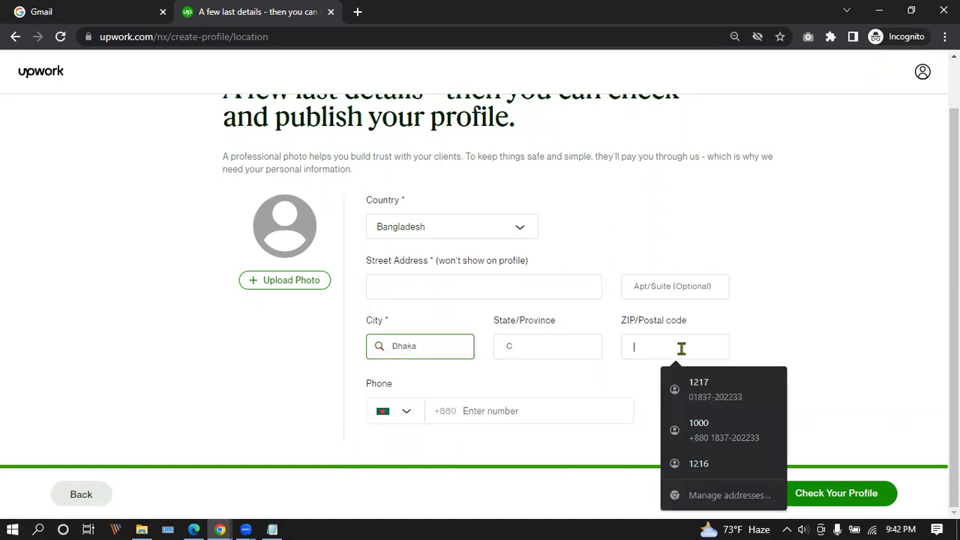
pyautogui.write('1')
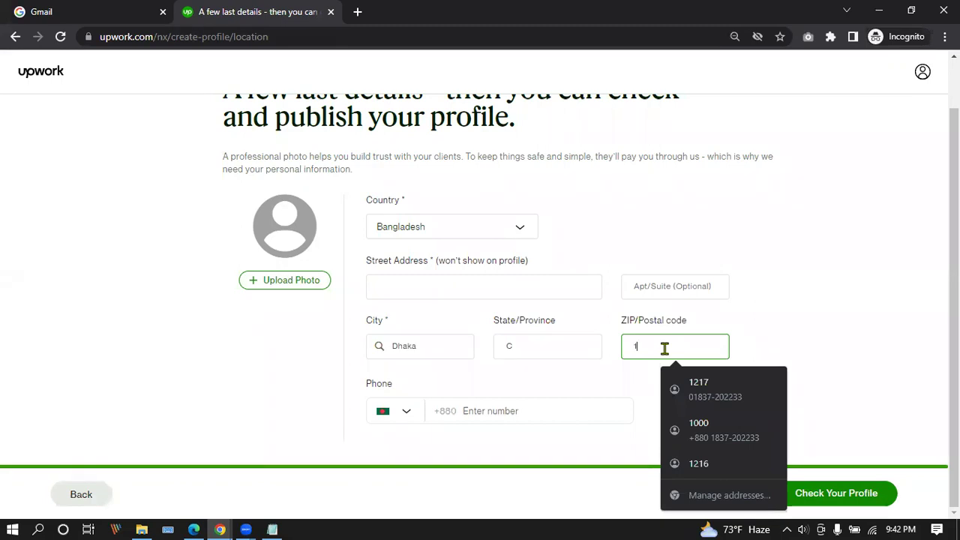
pyautogui.write('205')
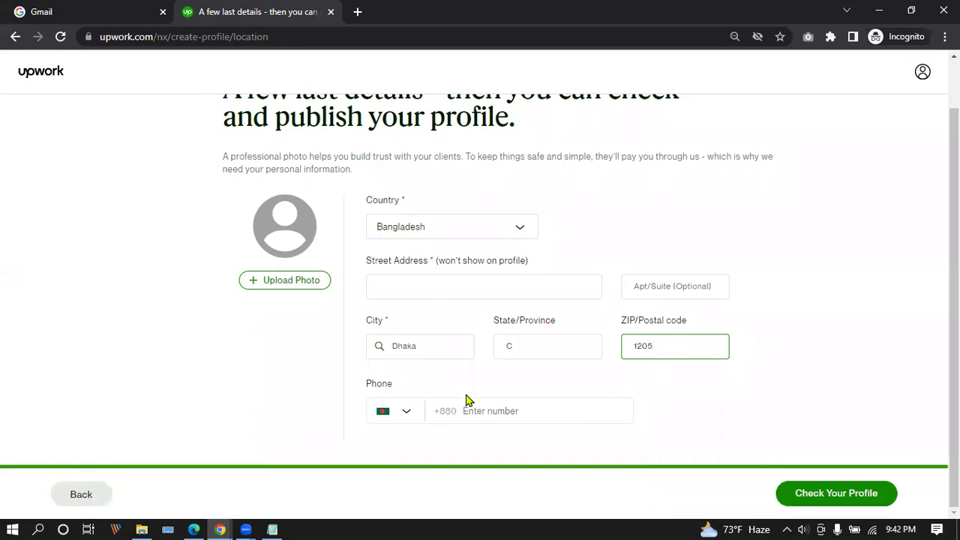
# Enter the street name and lane in Street Address, fixing typos, and dismiss phone autofill
pyautogui.click(458, 289)
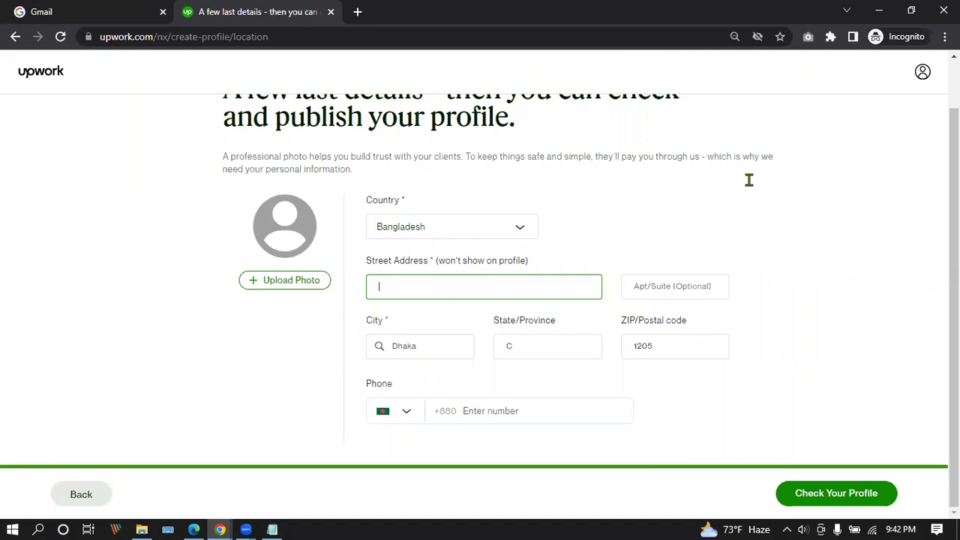
pyautogui.click(474, 284)
pyautogui.write('2')
pyautogui.press('BackSpace')
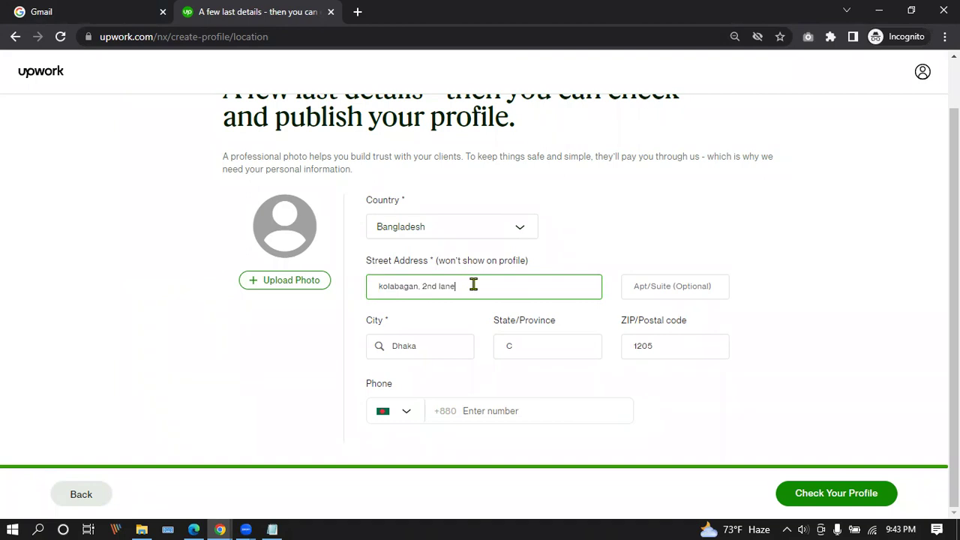
pyautogui.click(456, 306)
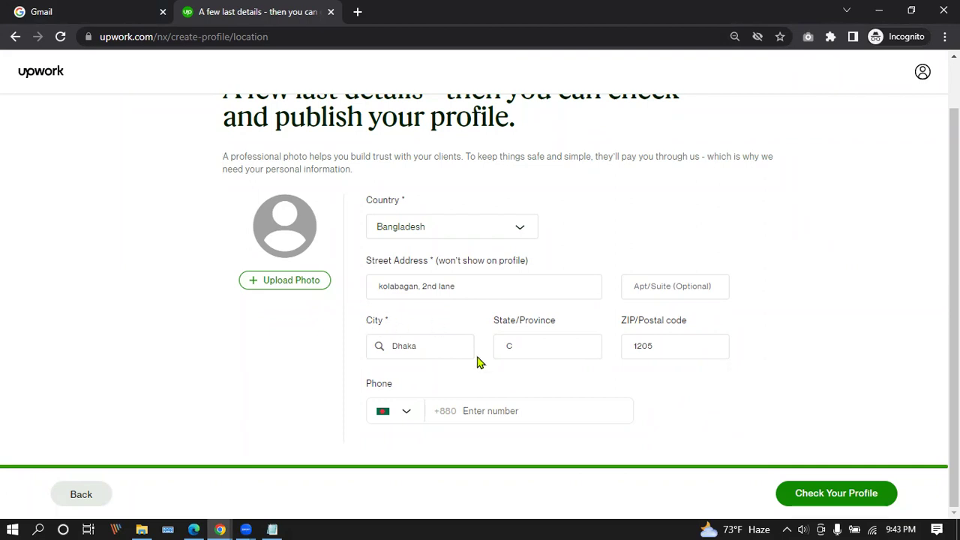
pyautogui.click(545, 406)
pyautogui.click(439, 379)
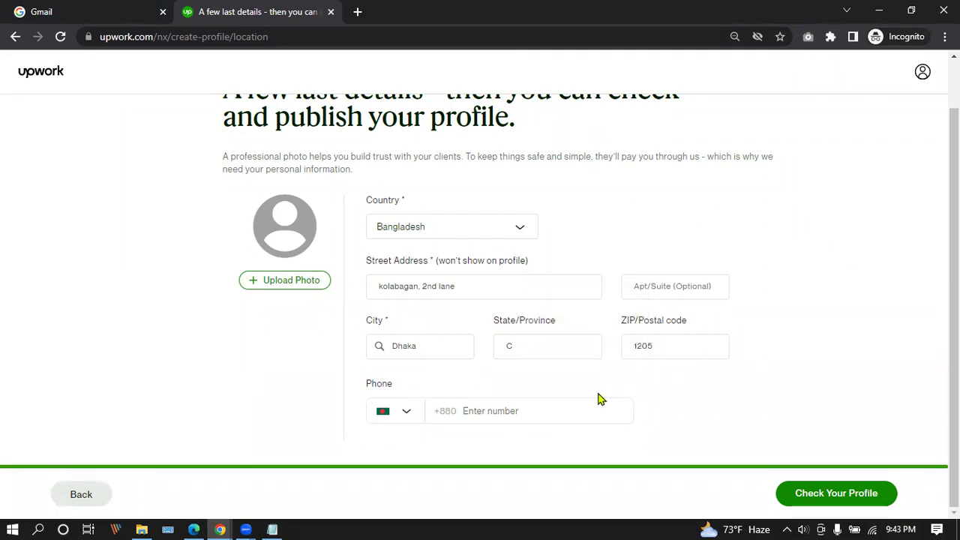
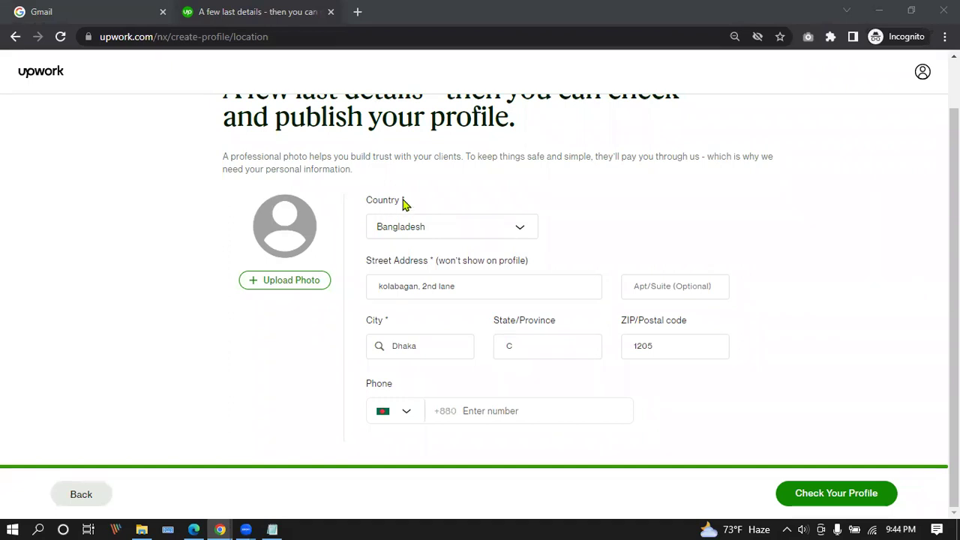
# Zoom the profile form to 150% and scroll through the address details
pyautogui.hotkey('ctrl', '+')
pyautogui.hotkey('ctrl', '+')
pyautogui.hotkey('ctrl', '+')
pyautogui.hotkey('ctrl', '+')
pyautogui.hotkey('ctrl', '+')
pyautogui.hotkey('ctrl', '+')
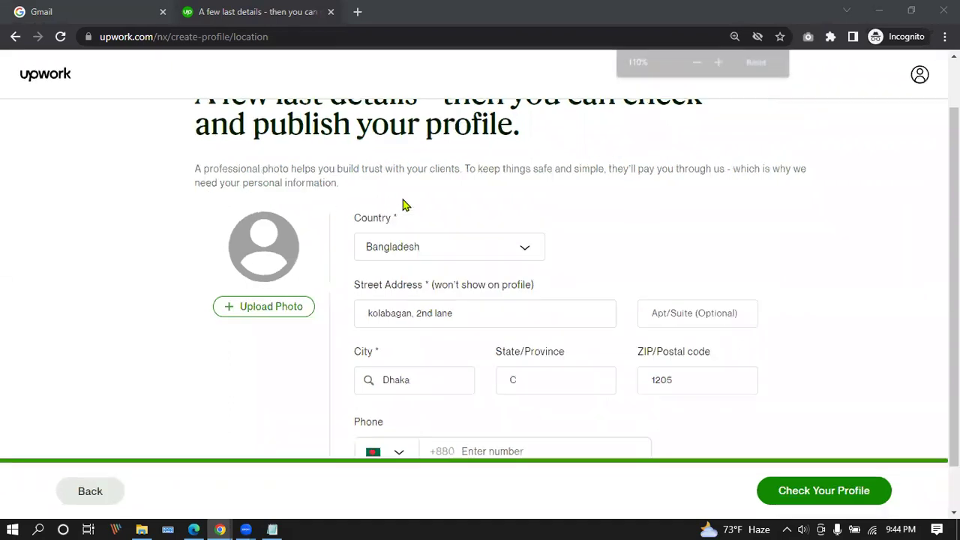
pyautogui.hotkey('ctrl', '-')
pyautogui.hotkey('ctrl', '-')
pyautogui.hotkey('ctrl', '-')
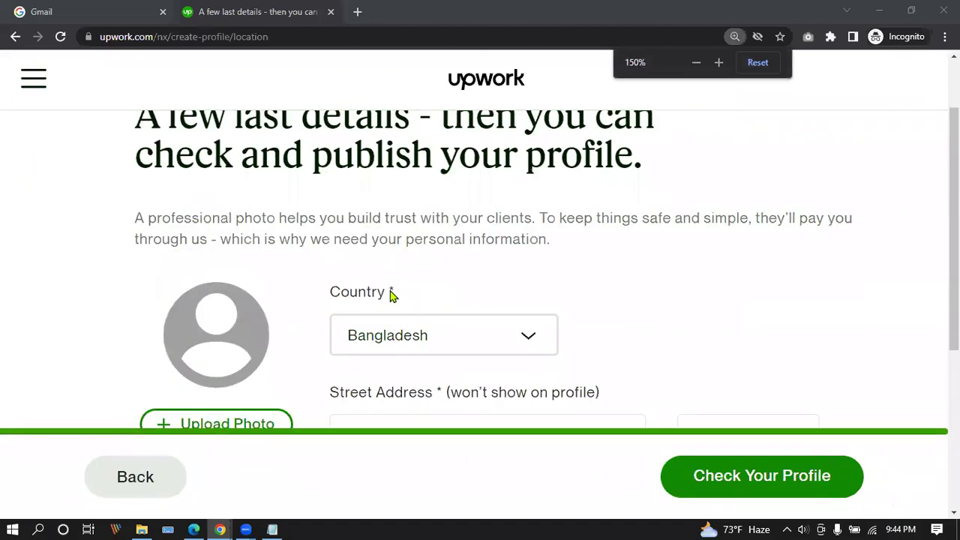
pyautogui.doubleClick(391, 292)
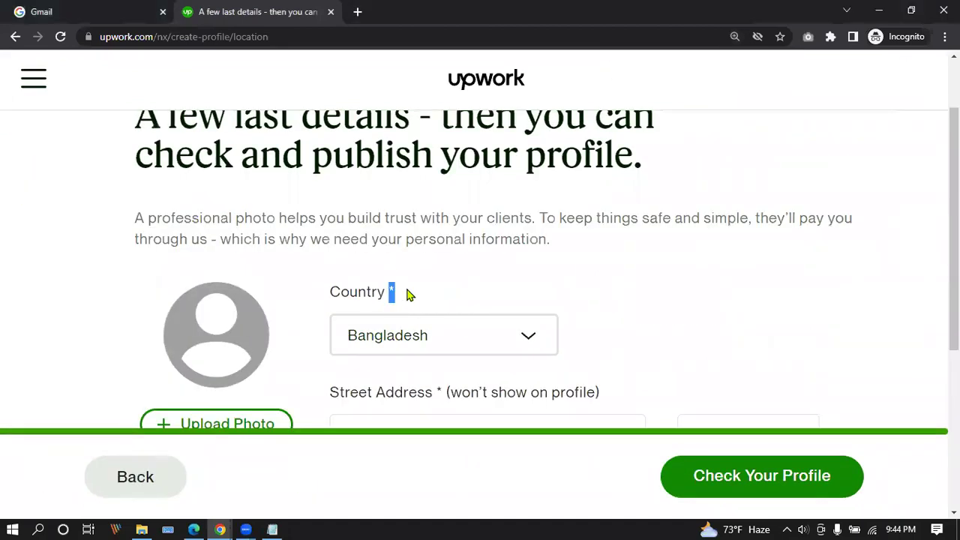
pyautogui.click(417, 291)
pyautogui.scroll(-3, 423, 267)
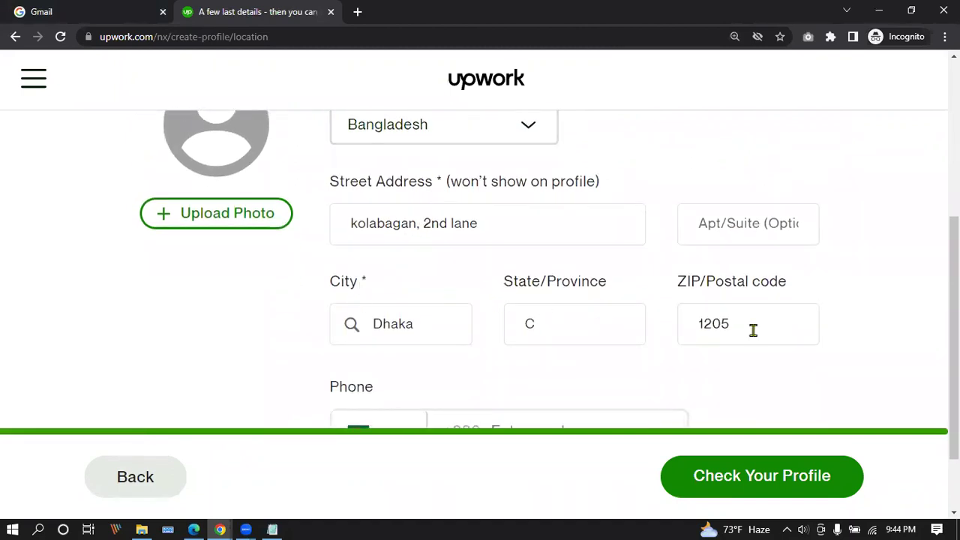
pyautogui.scroll(-1, 622, 300)
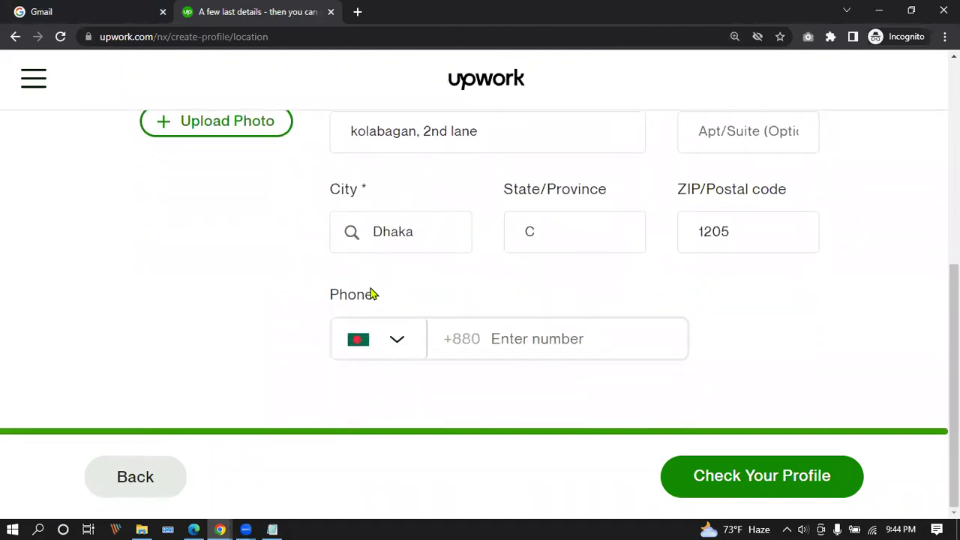
pyautogui.scroll(2, 379, 299)
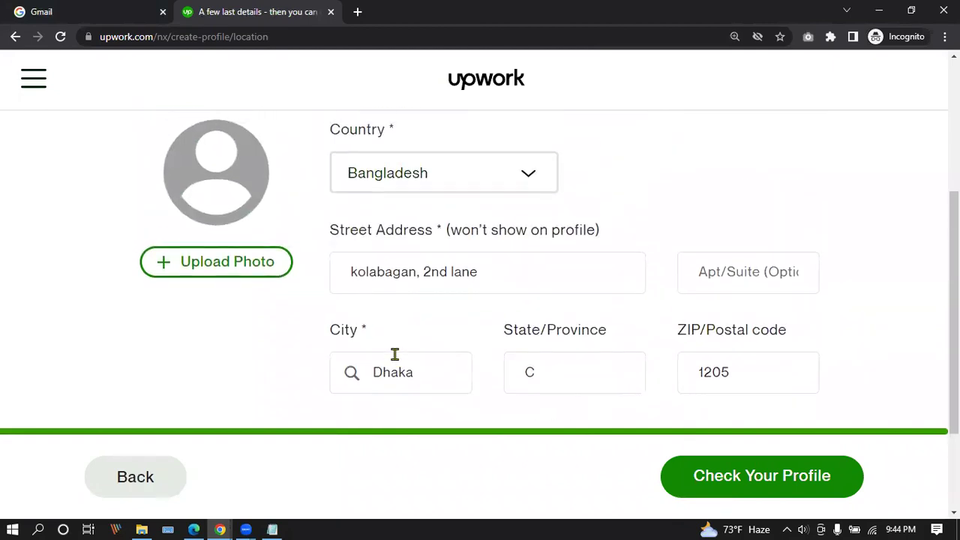
pyautogui.scroll(3, 397, 357)
pyautogui.scroll(-1, 392, 335)
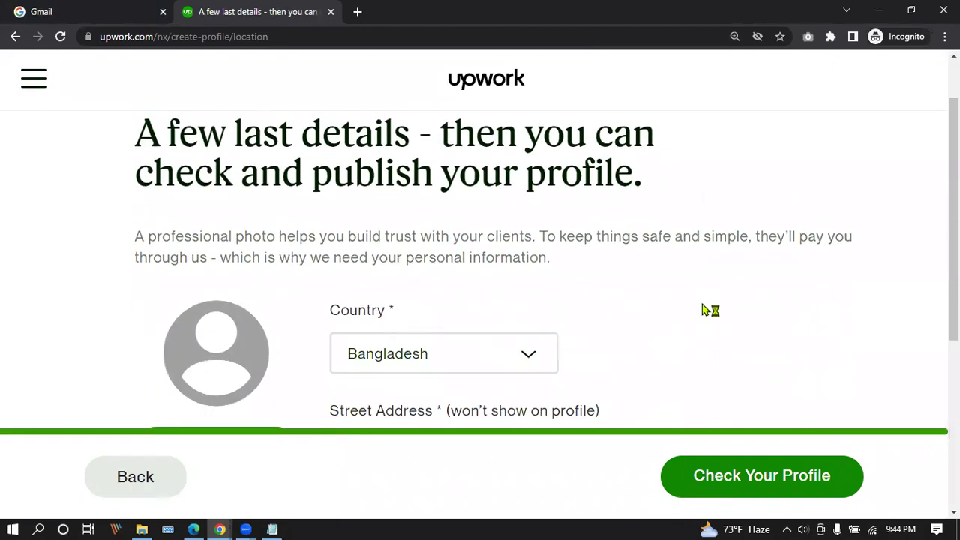
# Shrink the page below 100% to show the phone field and save the photo into Pictures
pyautogui.hotkey('ctrl', '-')
pyautogui.hotkey('ctrl', '-')
pyautogui.hotkey('ctrl', '-')
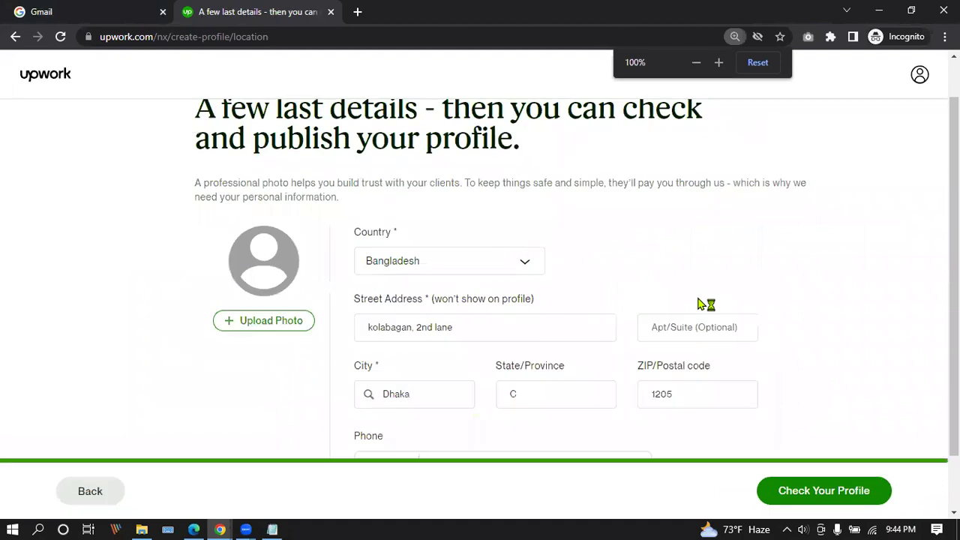
pyautogui.hotkey('ctrl', '-')
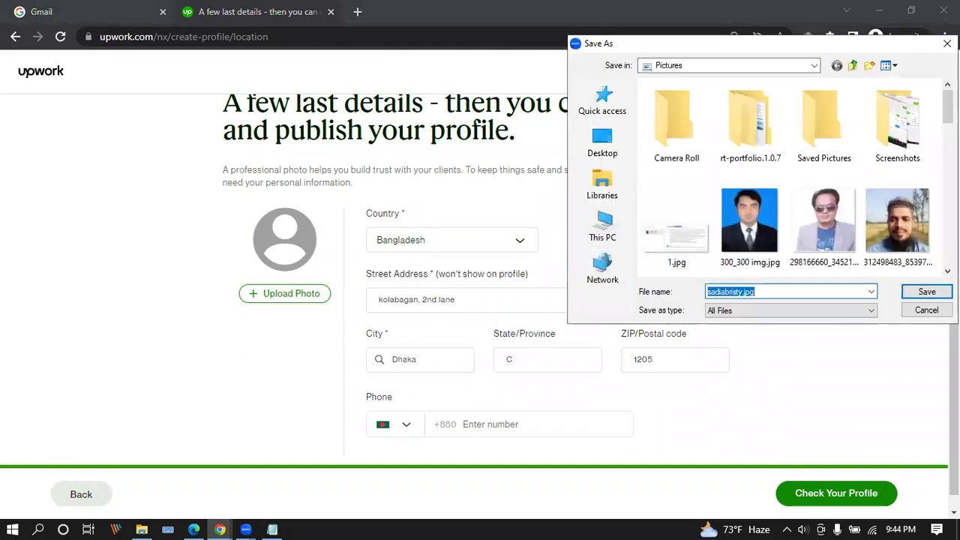
pyautogui.click(928, 292)
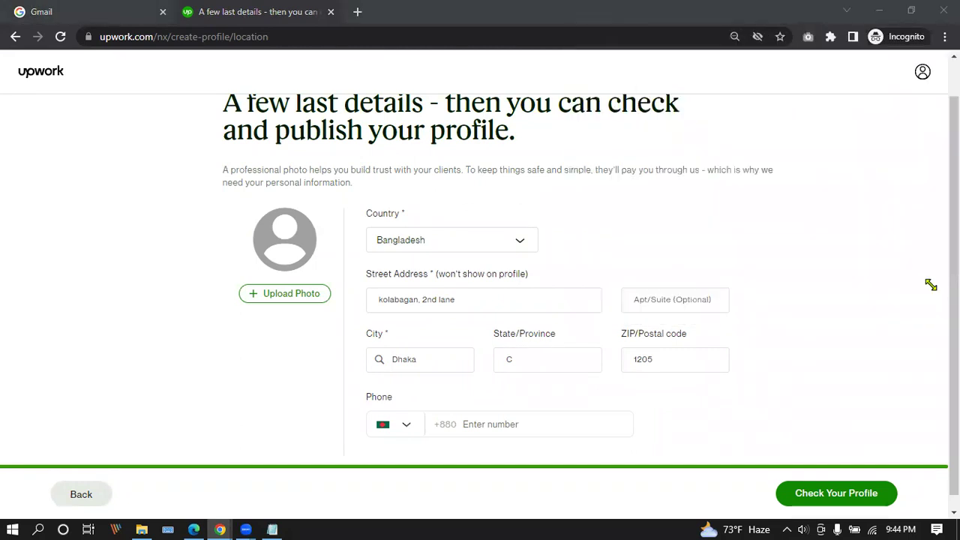
# Open the Add profile photo window and browse Pictures, closing the picker without choosing an image
pyautogui.click(277, 293)
pyautogui.click(377, 304)
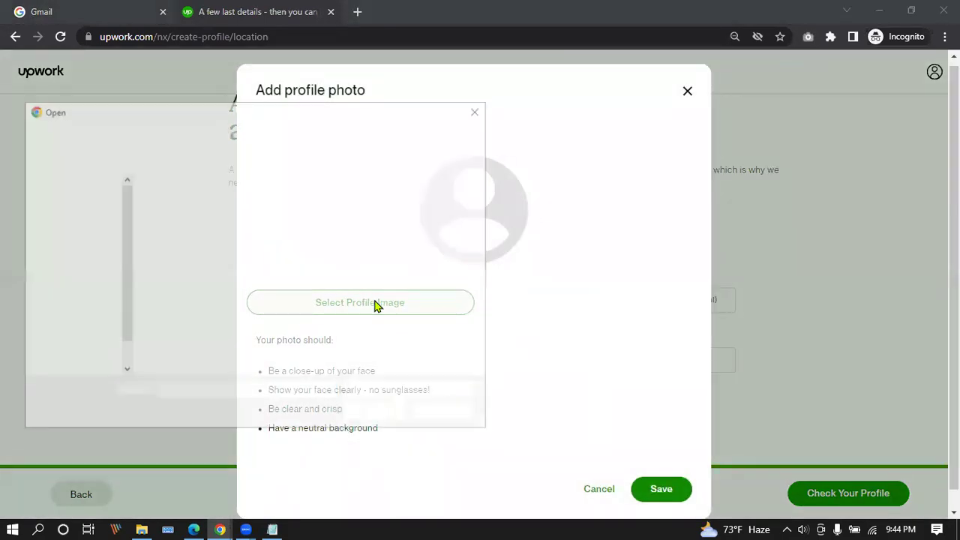
pyautogui.click(87, 292)
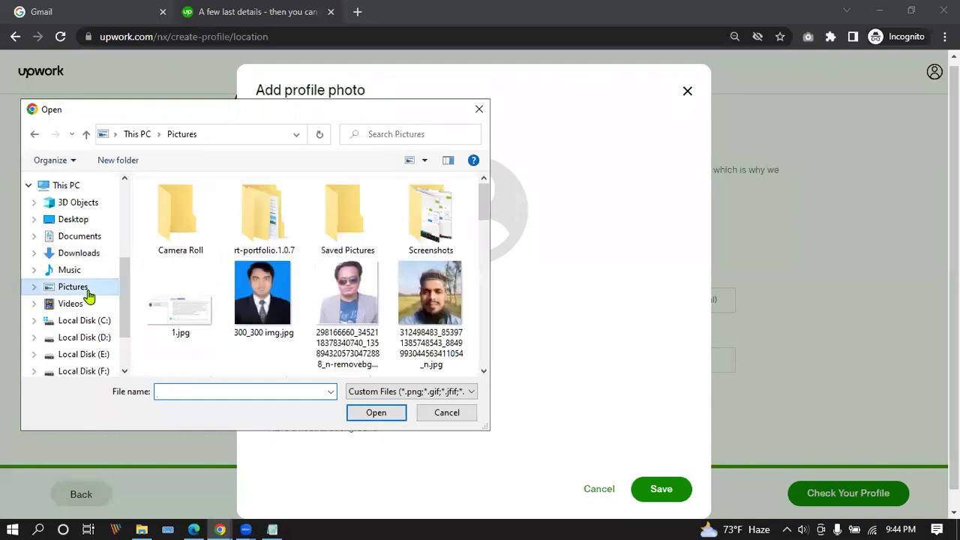
pyautogui.scroll(-5, 363, 253)
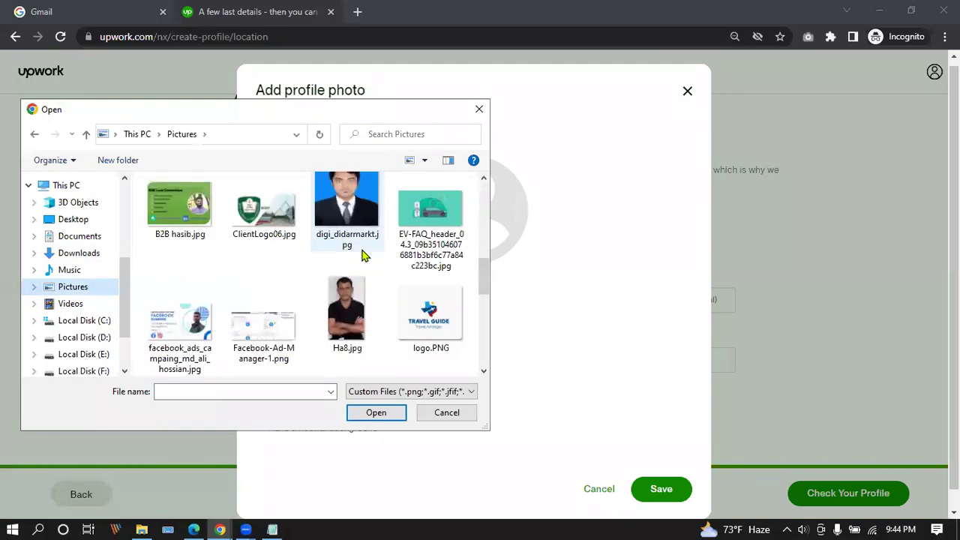
pyautogui.scroll(-1, 363, 256)
pyautogui.scroll(-1, 363, 256)
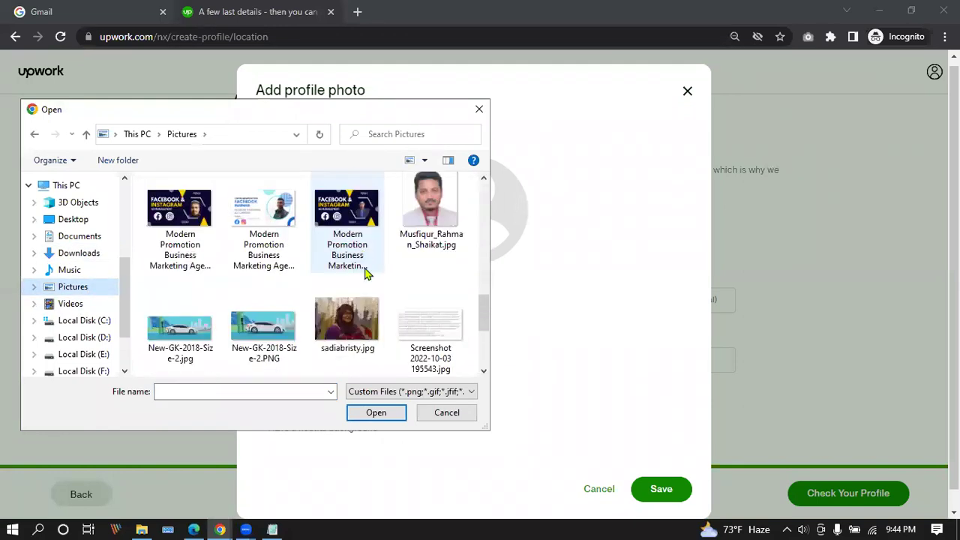
pyautogui.scroll(-1, 363, 261)
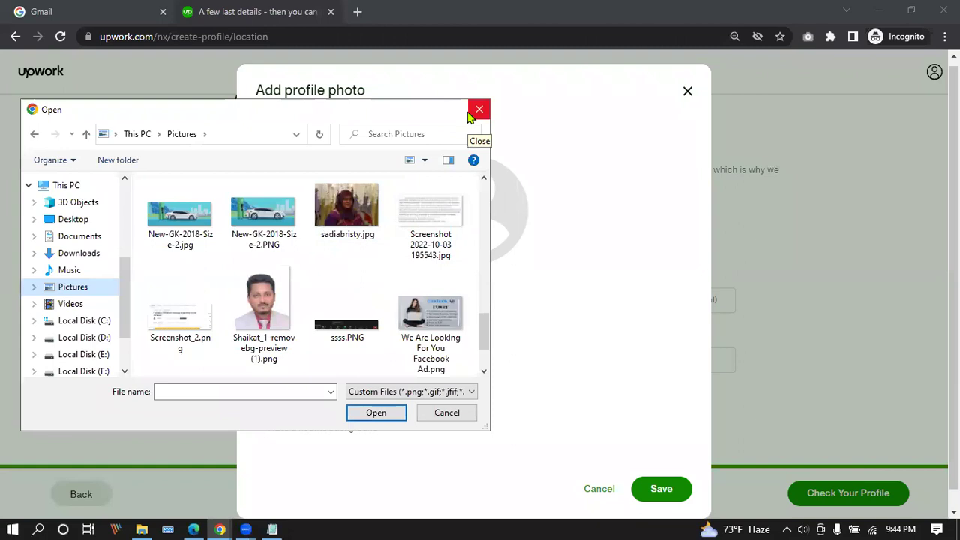
pyautogui.click(479, 110)
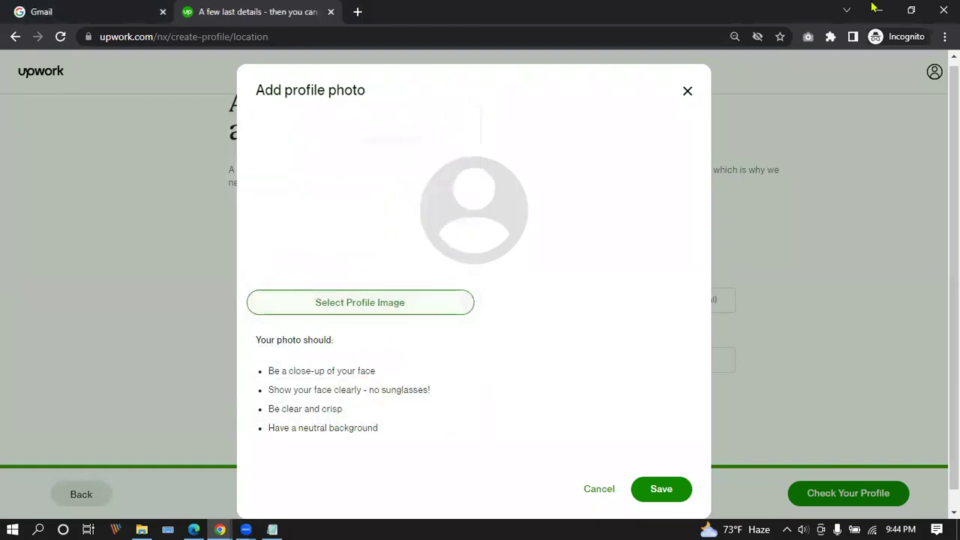
pyautogui.hotkey('ctrl', 't')
# Search the web for 'background remove' and go to the remove.bg site
pyautogui.write('bac')
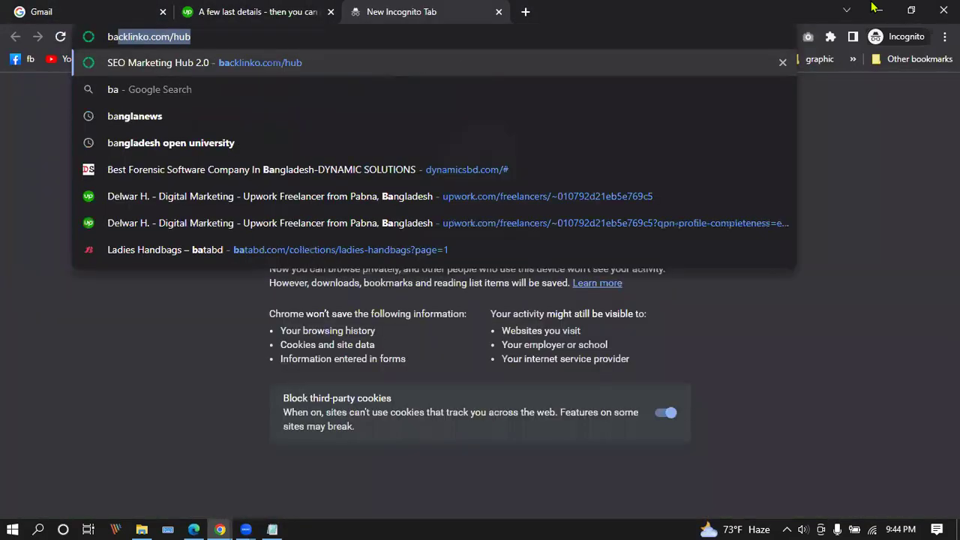
pyautogui.write('k')
pyautogui.press('Down')
pyautogui.press('Down')
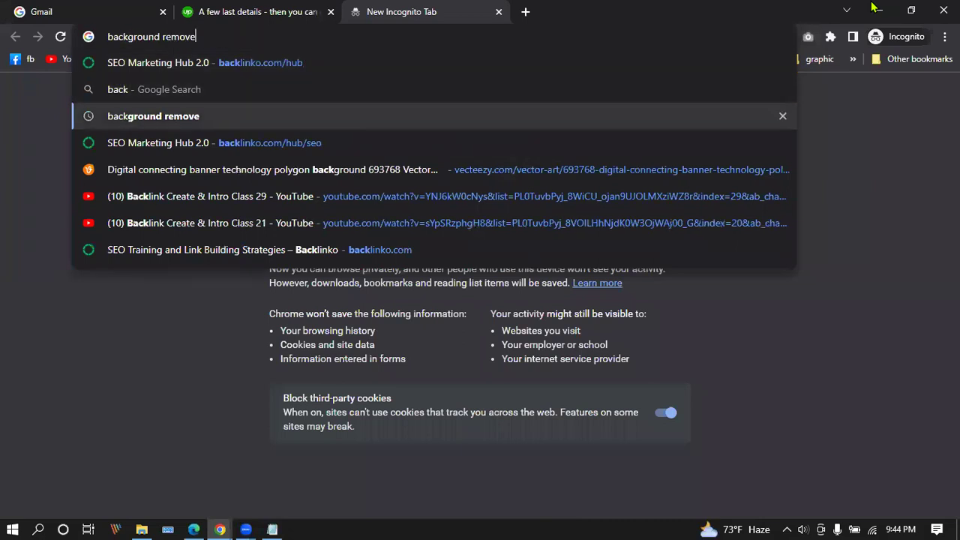
pyautogui.press('Return')
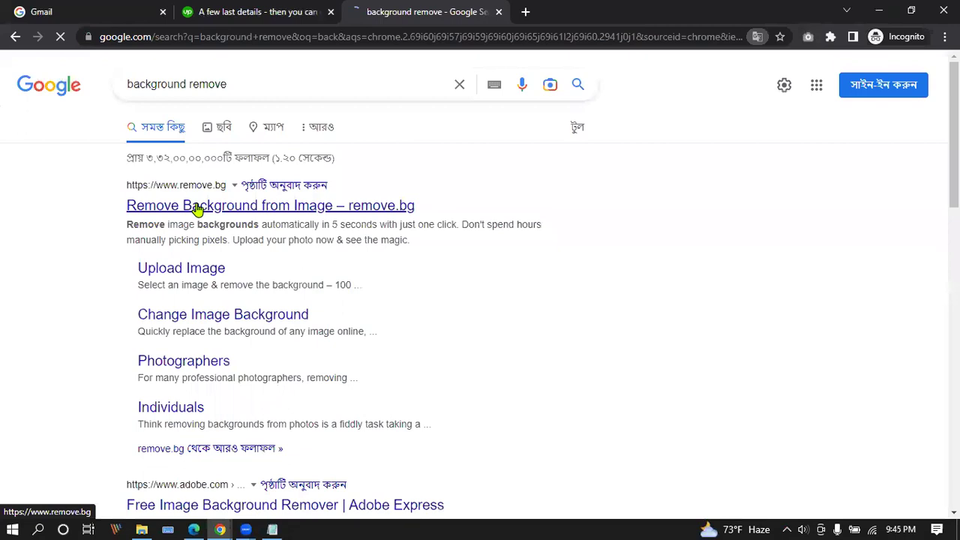
pyautogui.click(196, 210)
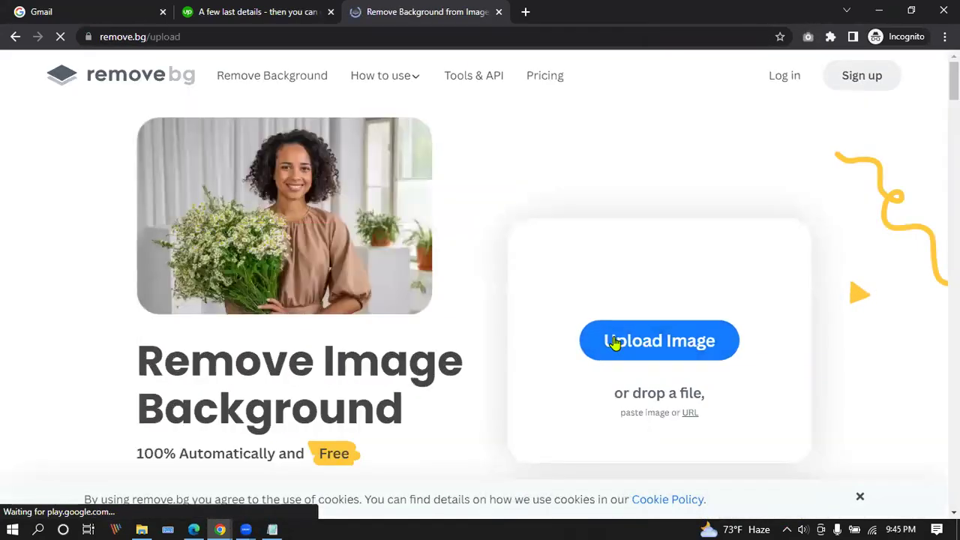
# Upload the portrait photo from Pictures to remove.bg for background removal
pyautogui.click(475, 412)
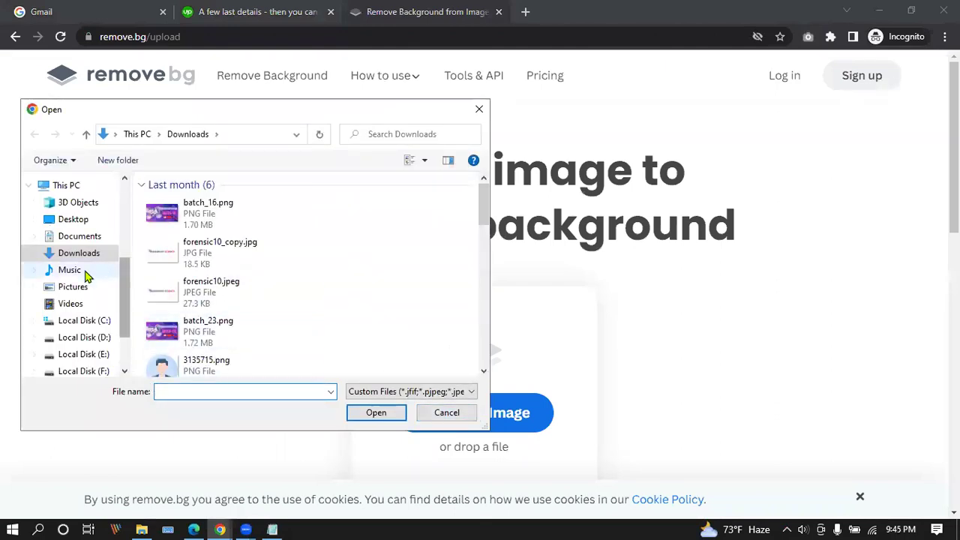
pyautogui.click(72, 287)
pyautogui.scroll(-6, 304, 273)
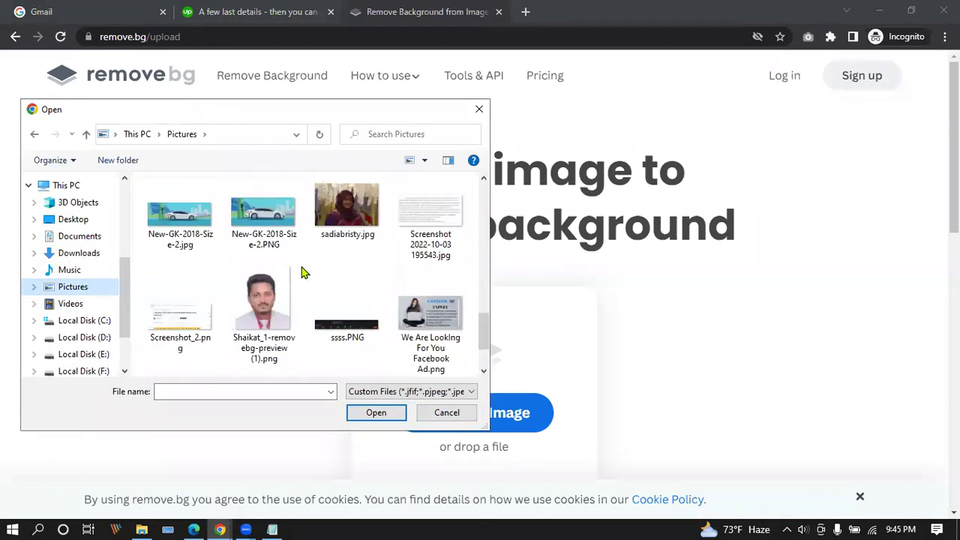
pyautogui.scroll(-2, 304, 272)
pyautogui.scroll(4, 310, 272)
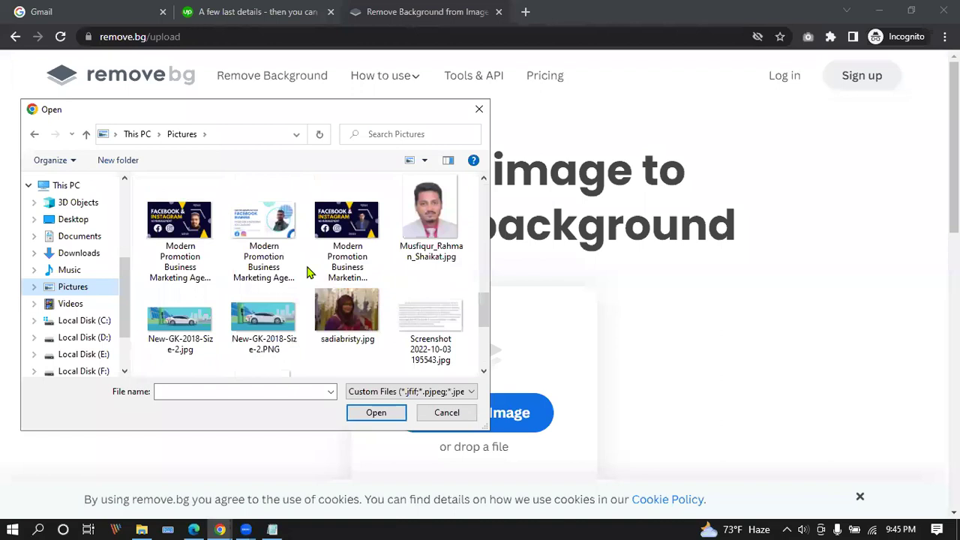
pyautogui.click(349, 316)
pyautogui.click(379, 417)
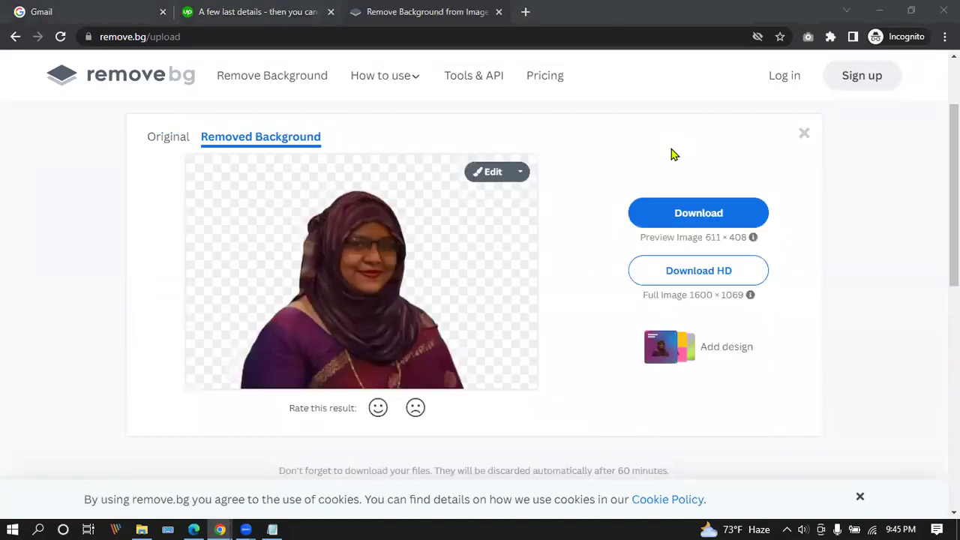
# Download the background-removed PNG into Pictures and return to the Upwork tab
pyautogui.click(724, 219)
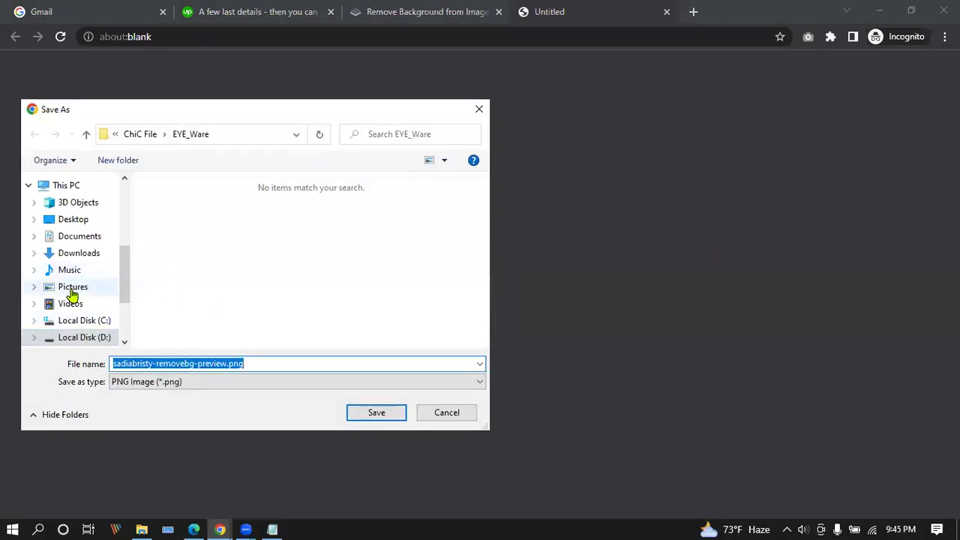
pyautogui.click(76, 289)
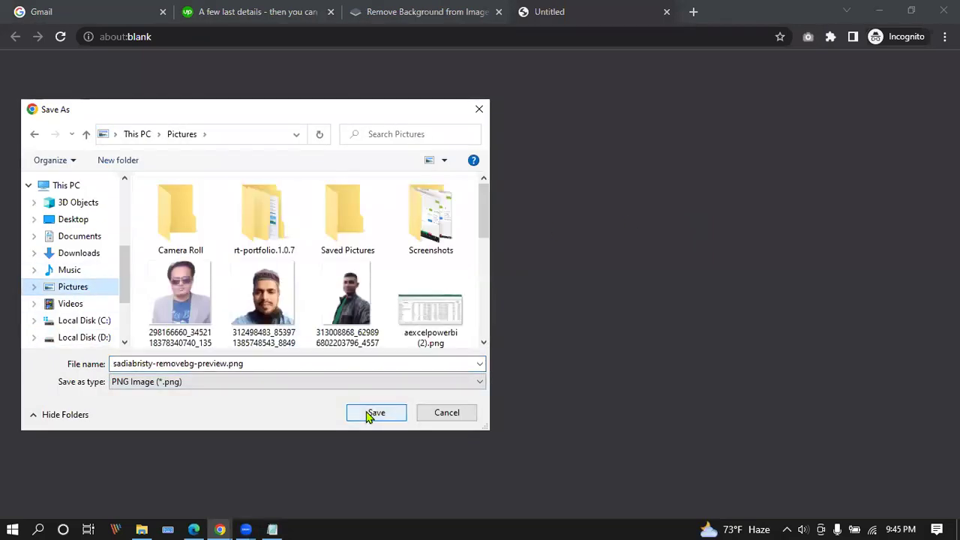
pyautogui.click(369, 417)
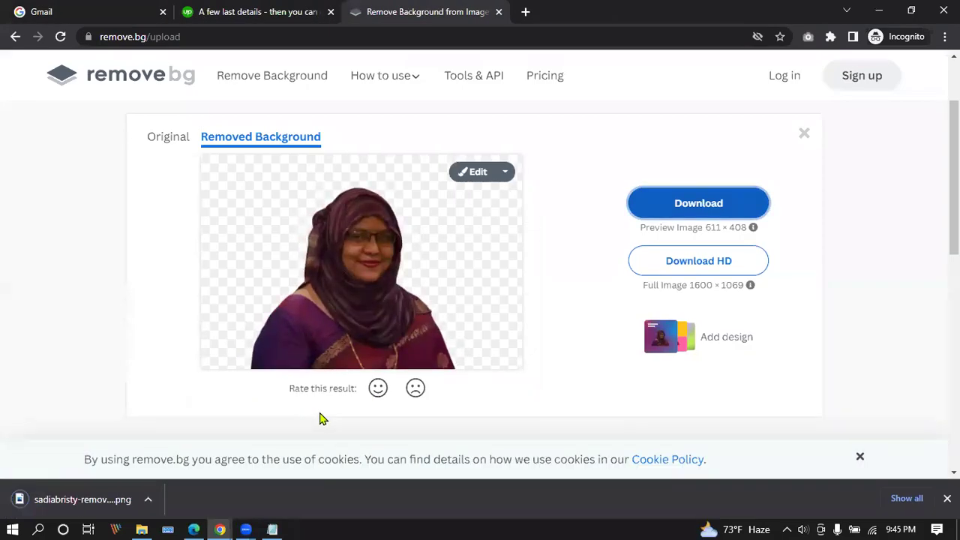
pyautogui.click(240, 11)
# Load the removebg PNG from Pictures, centre the crop circle on the face, and save it
pyautogui.click(377, 302)
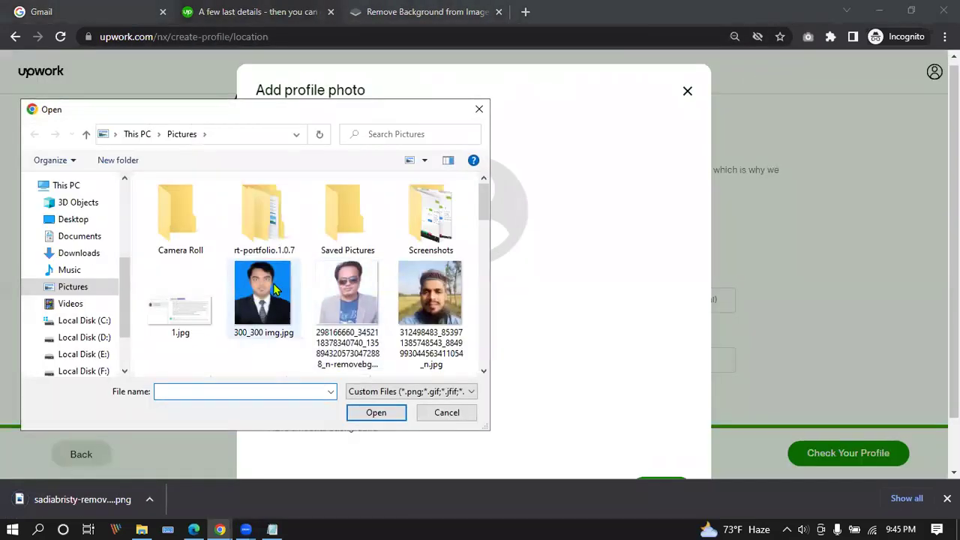
pyautogui.scroll(-5, 277, 288)
pyautogui.click(430, 221)
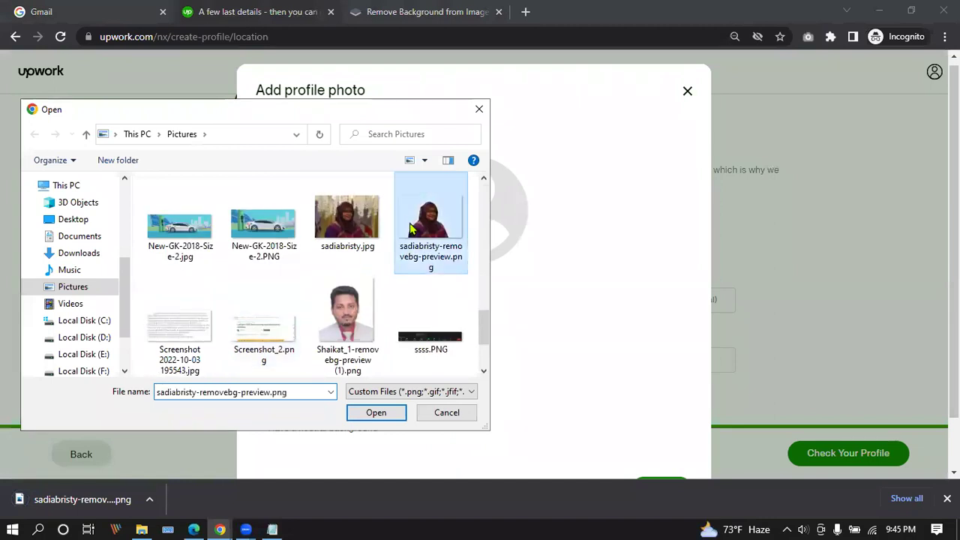
pyautogui.click(376, 413)
pyautogui.moveTo(473, 281)
pyautogui.mouseDown()
pyautogui.moveTo(474, 272)
pyautogui.moveTo(458, 280)
pyautogui.mouseUp()
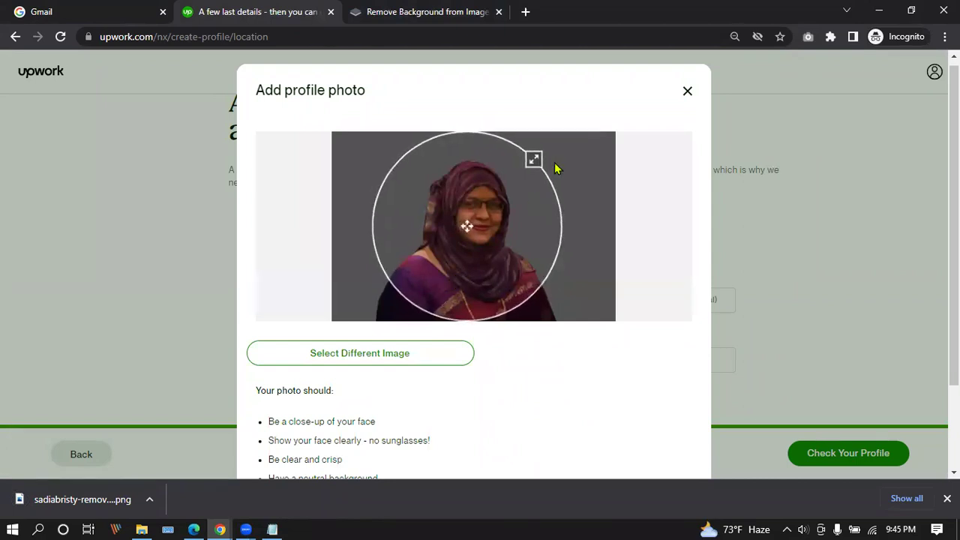
pyautogui.scroll(-2, 671, 321)
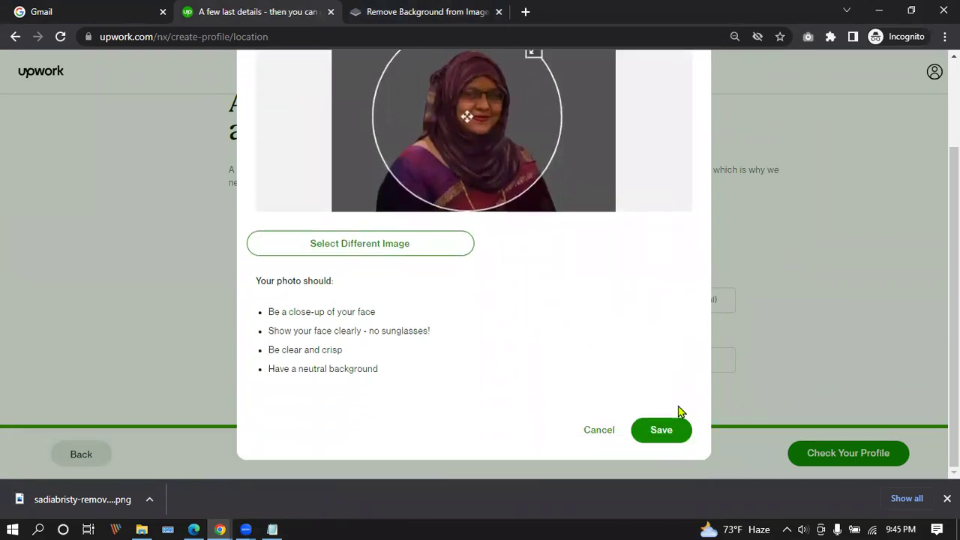
pyautogui.click(659, 425)
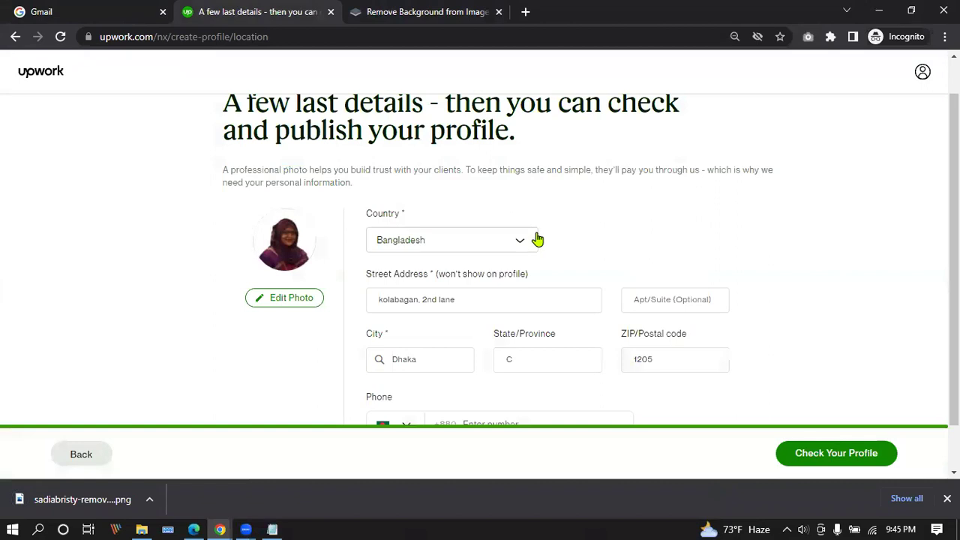
# Enter the phone number in the details form and save to continue to profile review
pyautogui.scroll(-1, 456, 216)
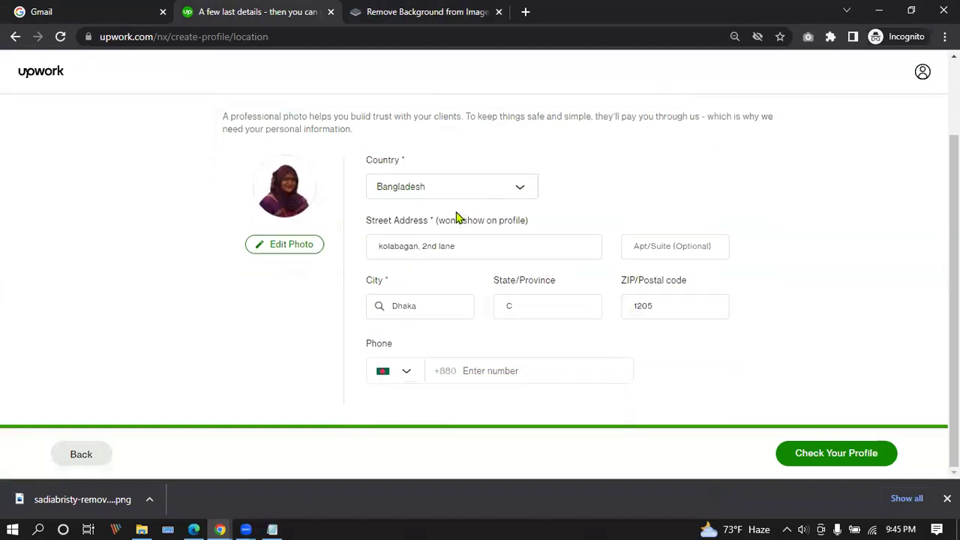
pyautogui.click(244, 528)
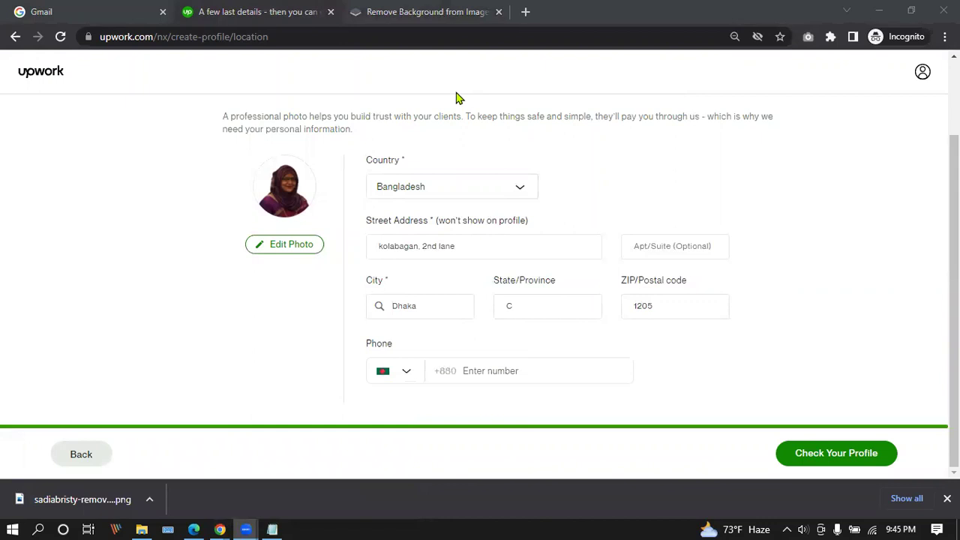
pyautogui.click(460, 371)
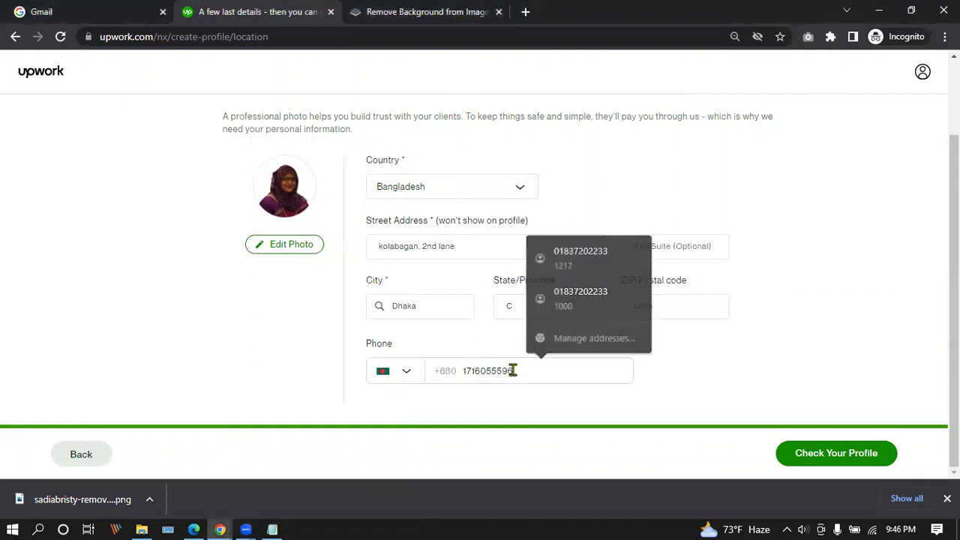
pyautogui.scroll(2, 664, 343)
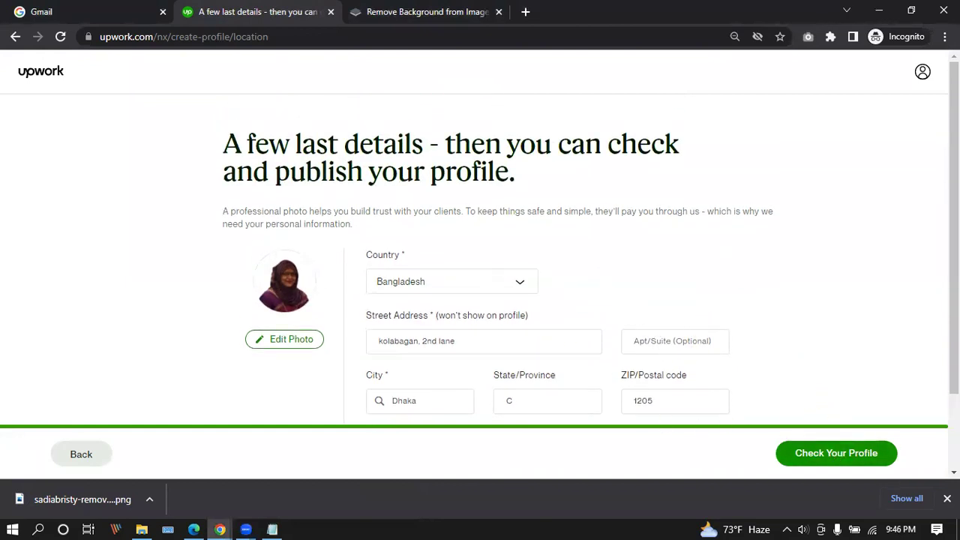
pyautogui.click(947, 498)
pyautogui.click(848, 494)
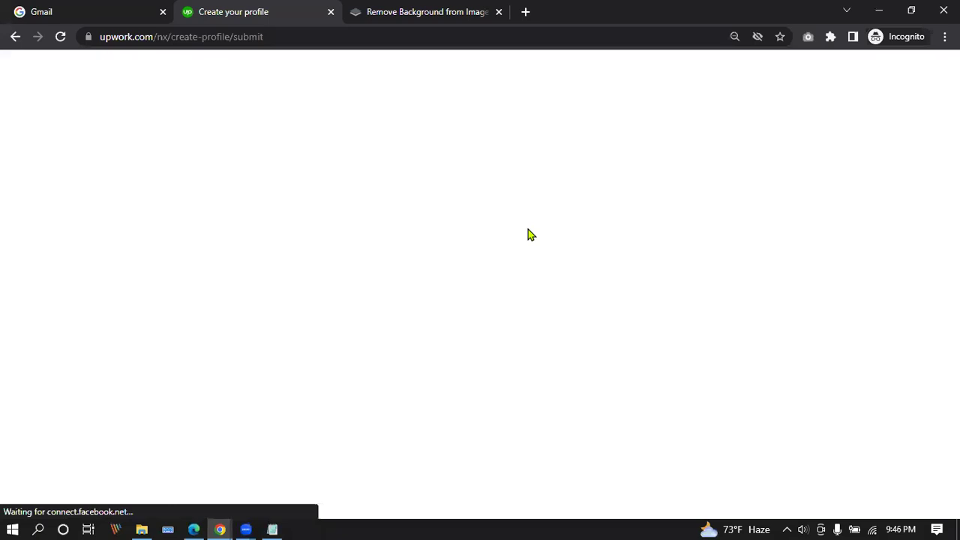
# Review the Preview Profile page and submit the profile
pyautogui.scroll(-4, 424, 168)
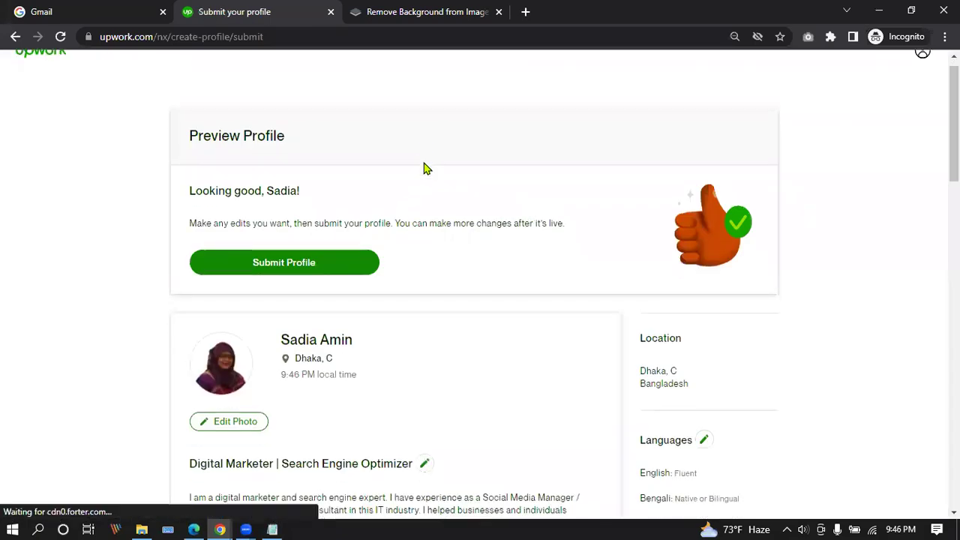
pyautogui.scroll(-7, 425, 168)
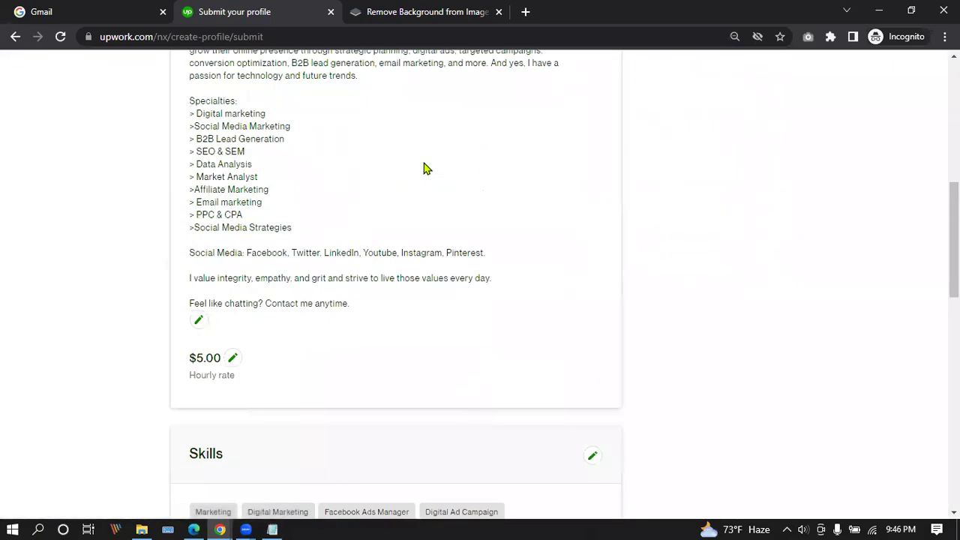
pyautogui.scroll(-2, 425, 167)
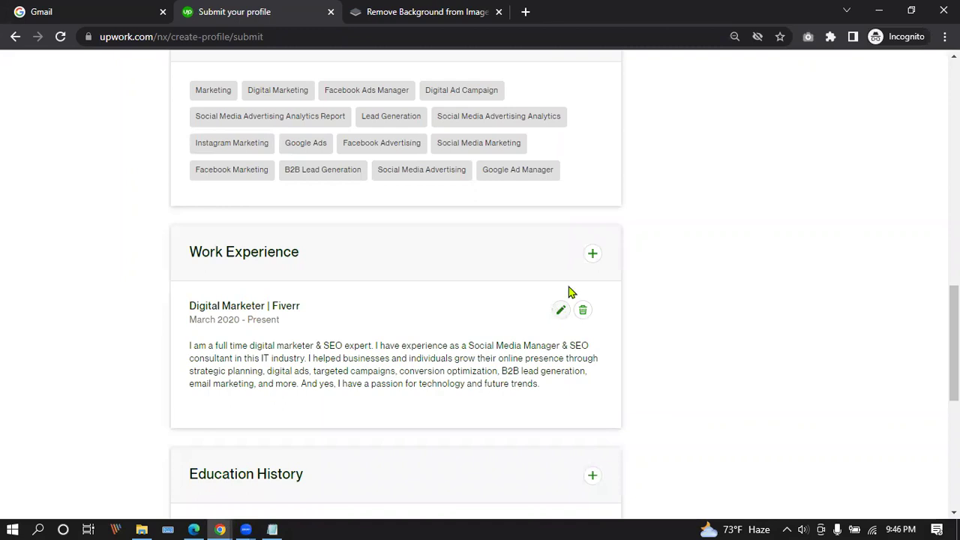
pyautogui.scroll(-5, 461, 262)
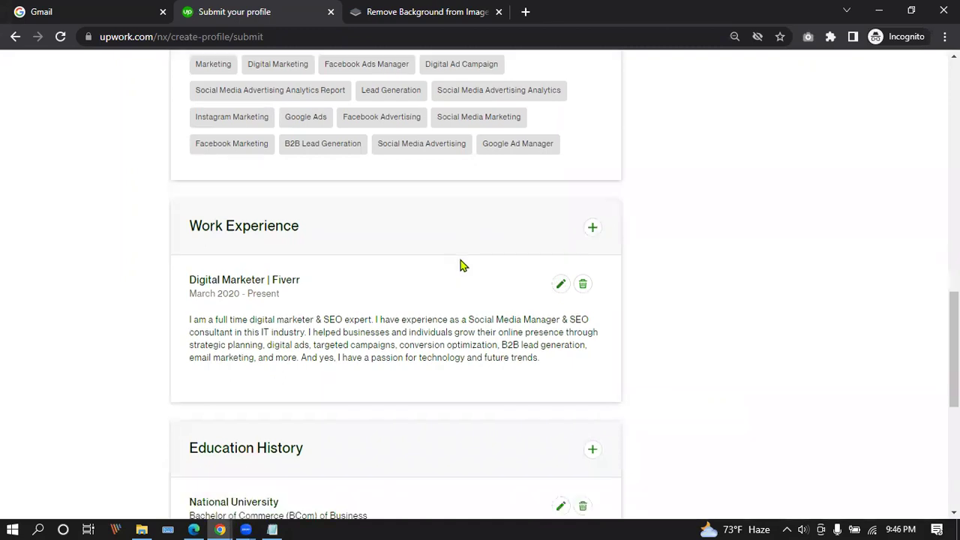
pyautogui.scroll(1, 525, 442)
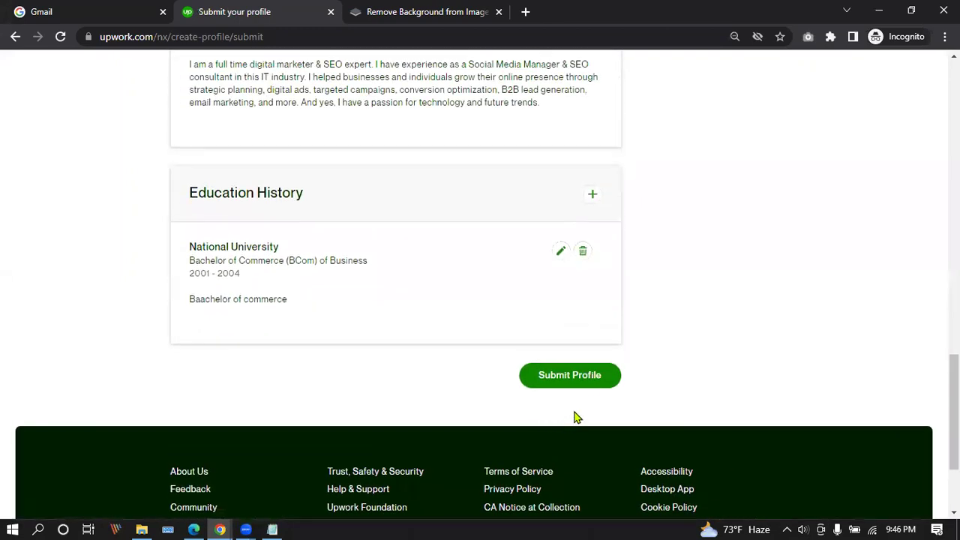
pyautogui.click(578, 378)
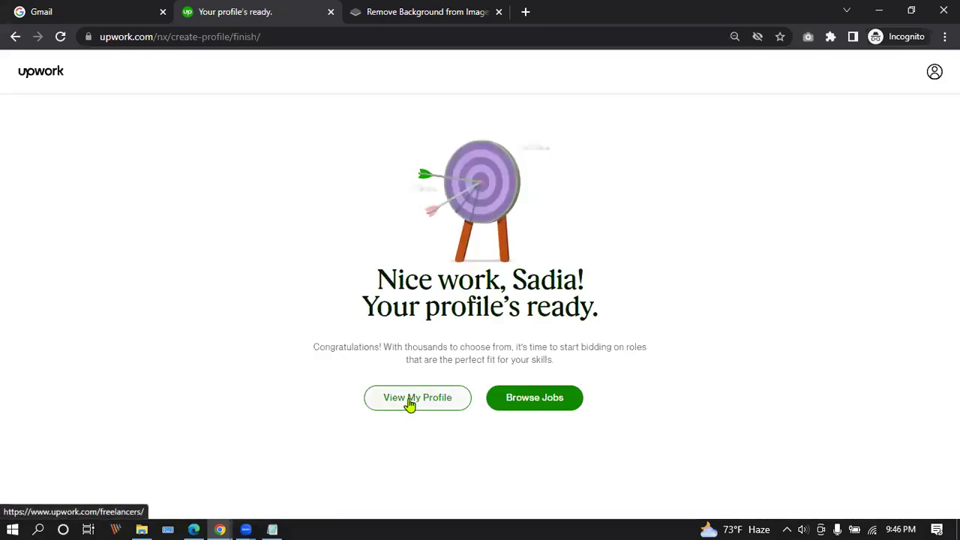
# View the published profile, then choose Education from the job feed's Profile Completeness checklist
pyautogui.click(410, 402)
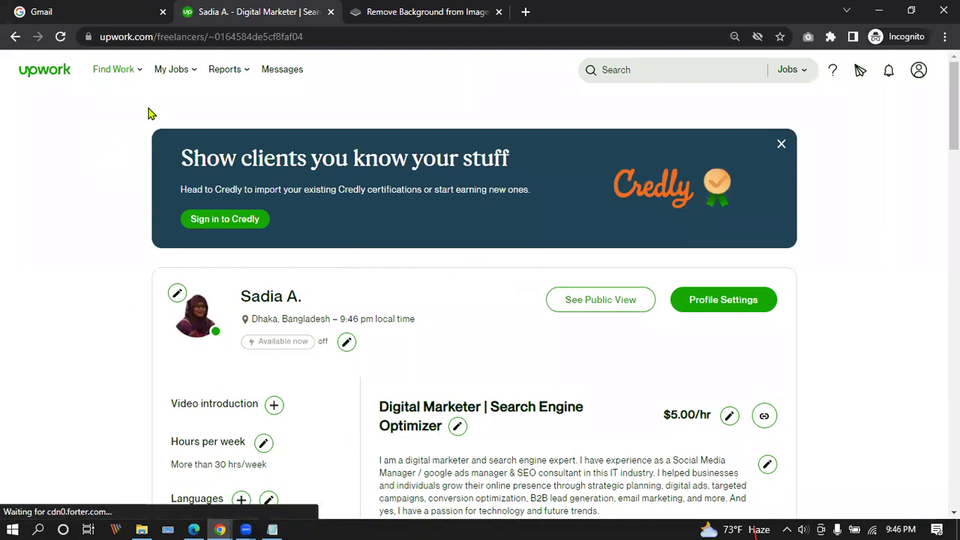
pyautogui.click(52, 72)
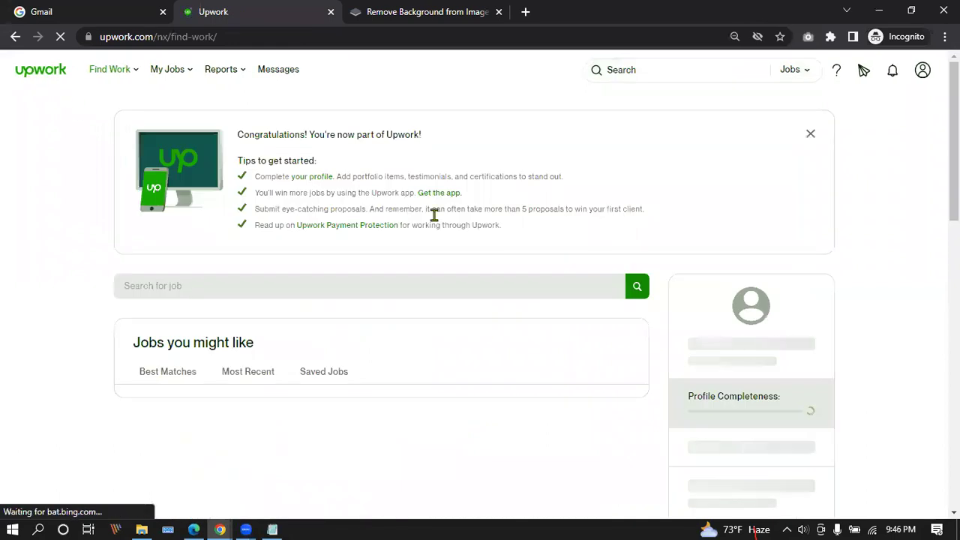
pyautogui.click(788, 417)
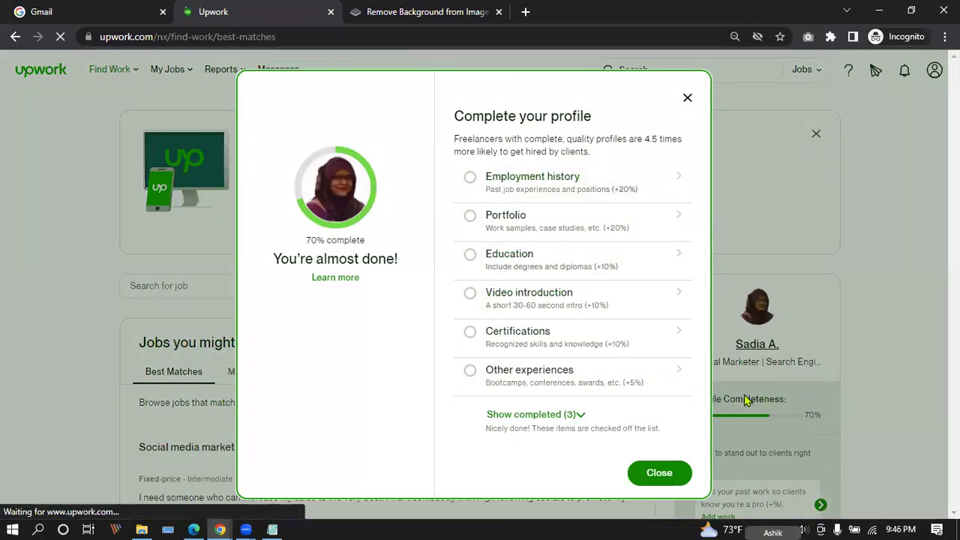
pyautogui.click(475, 261)
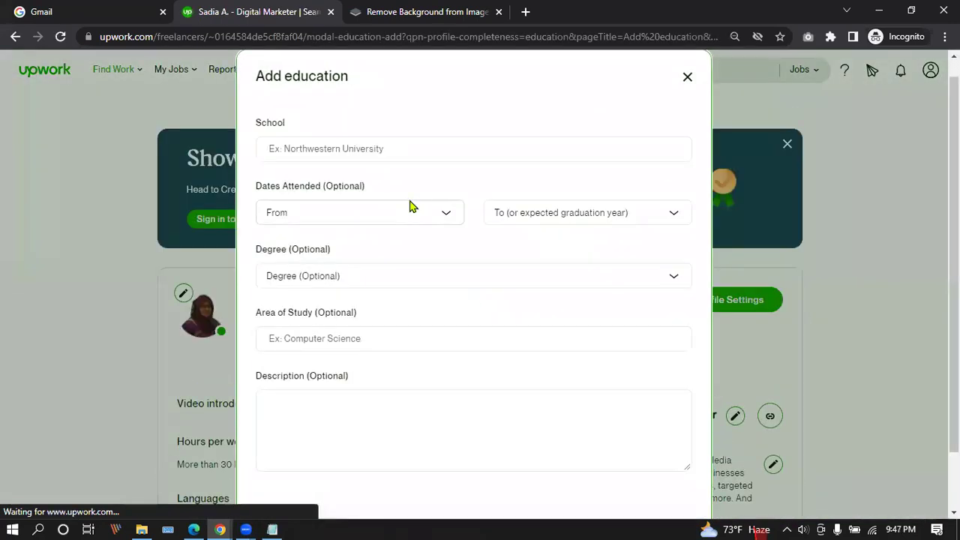
# Set the school to National University, attended from 2004 to 2006
pyautogui.click(392, 147)
pyautogui.write('na')
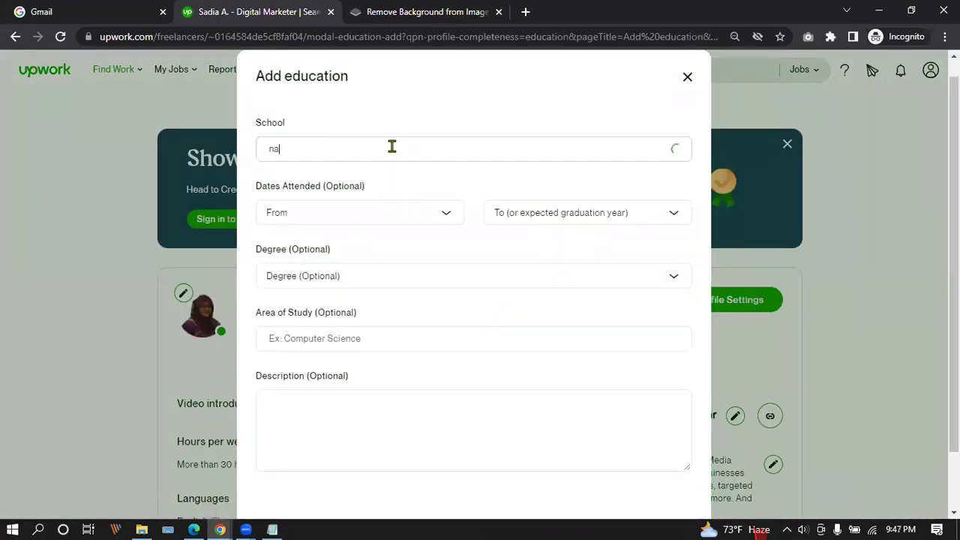
pyautogui.write('ti')
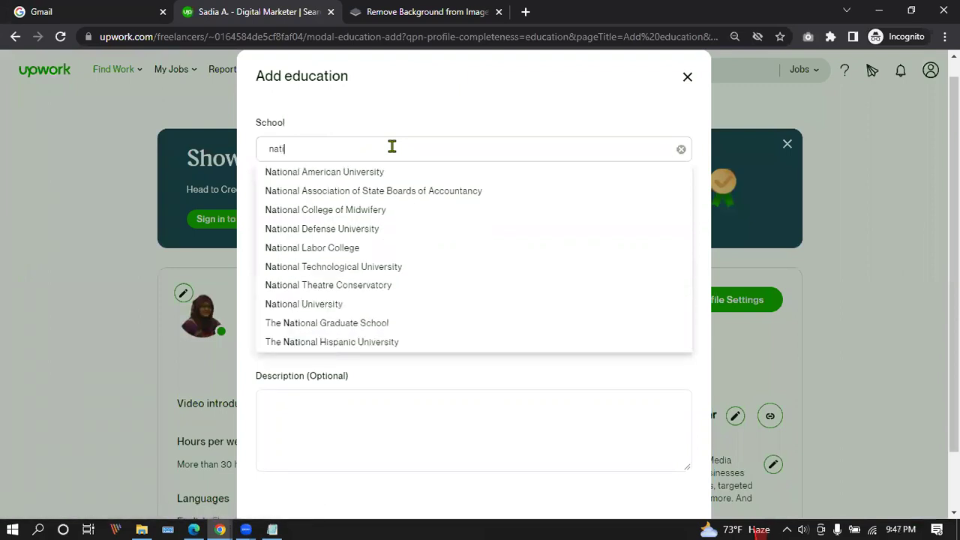
pyautogui.click(332, 306)
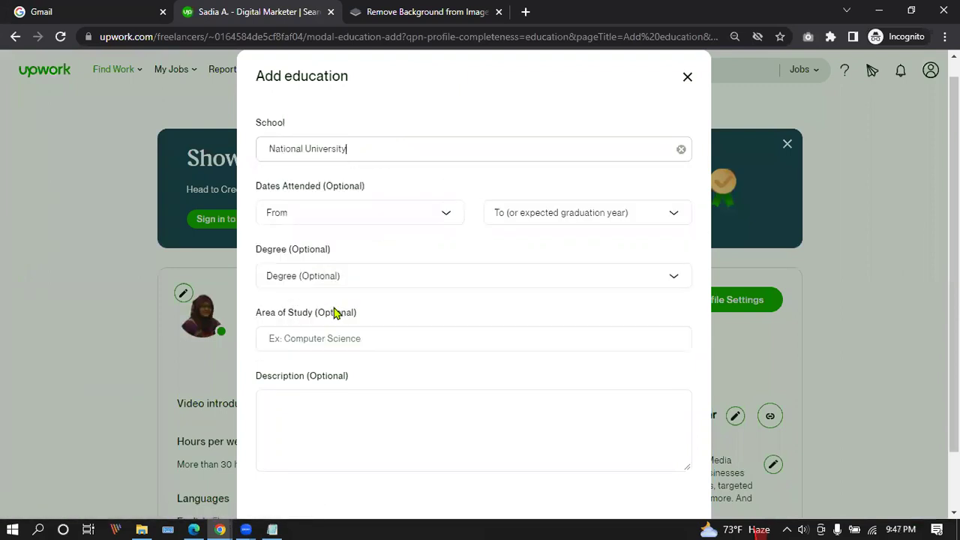
pyautogui.click(383, 218)
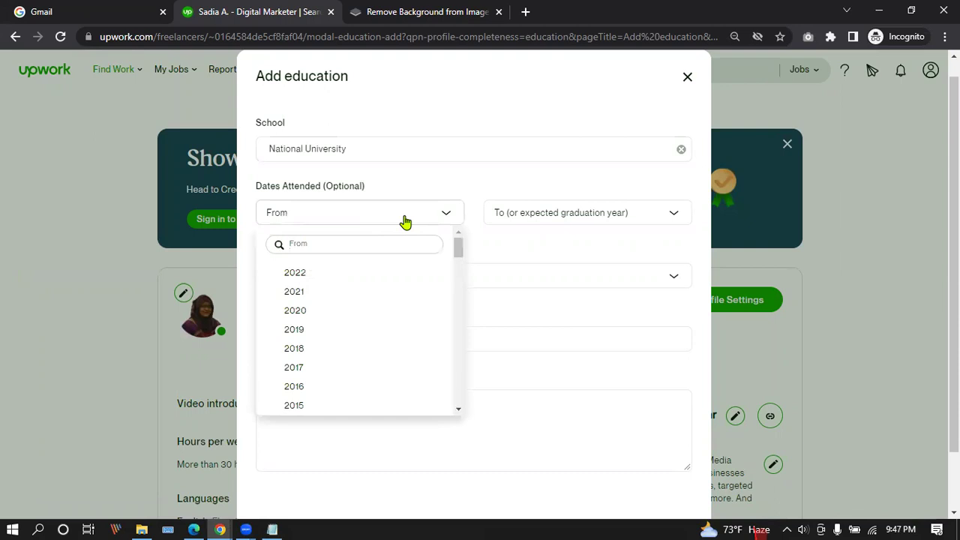
pyautogui.scroll(-4, 328, 350)
pyautogui.click(327, 333)
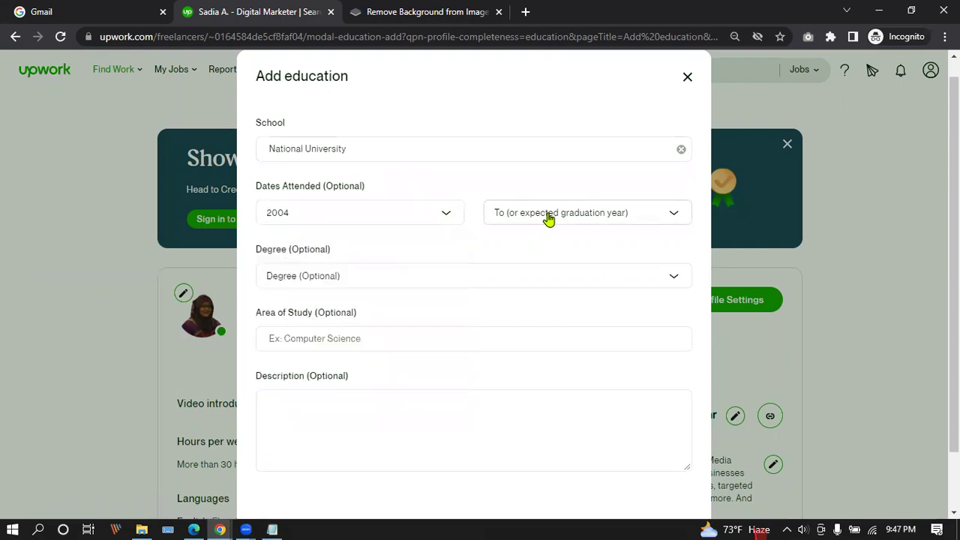
pyautogui.click(545, 215)
pyautogui.scroll(-5, 555, 315)
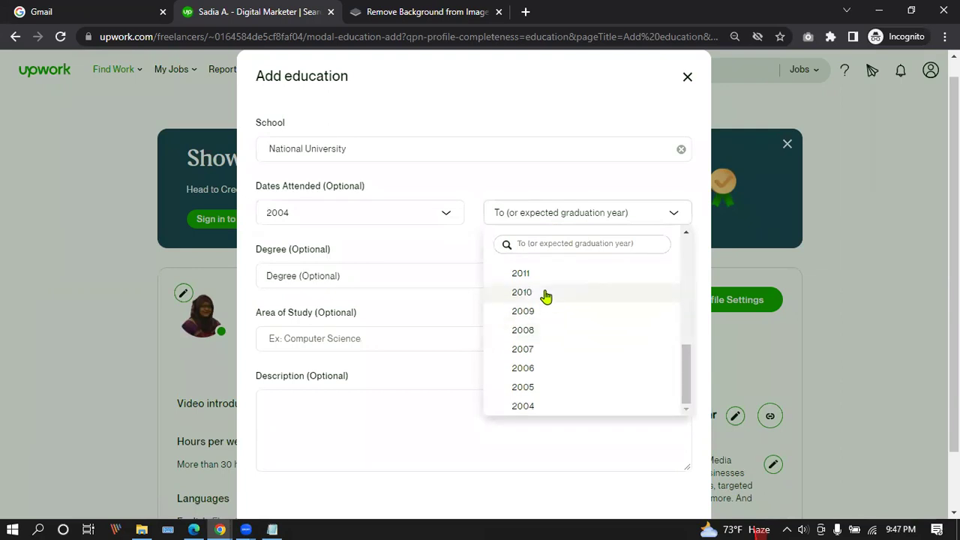
pyautogui.click(535, 368)
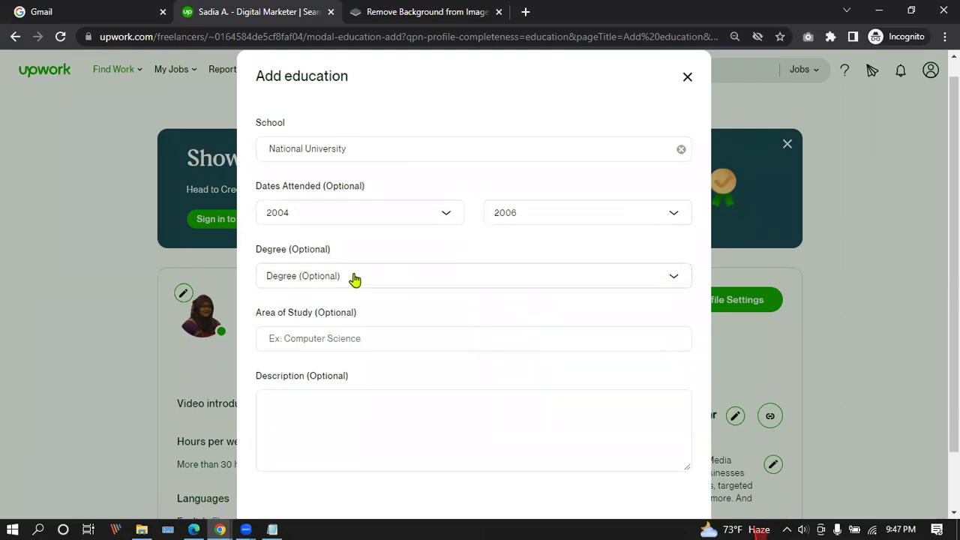
# Choose the Master of Business Administration (MBA) degree, enter Management as area of study, and save
pyautogui.click(441, 273)
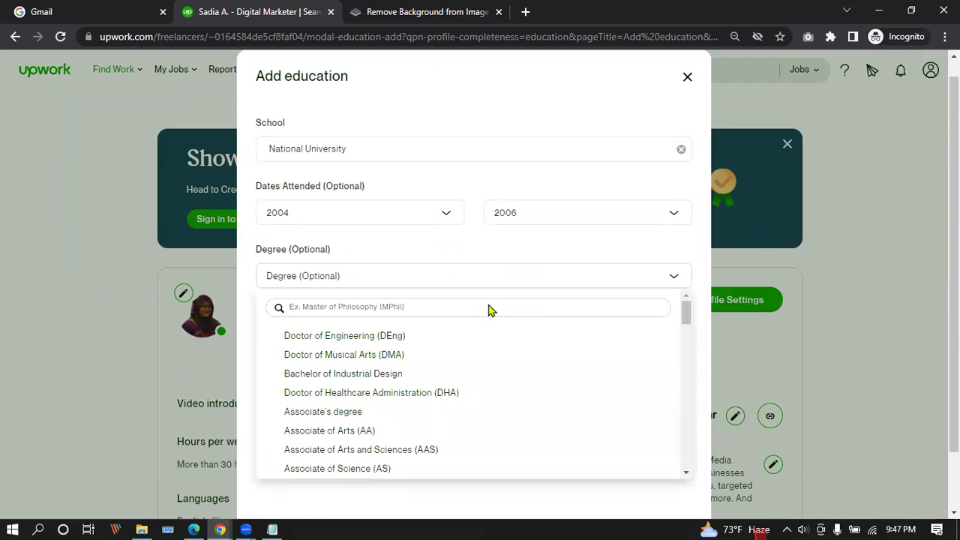
pyautogui.scroll(-3, 463, 365)
pyautogui.scroll(-2, 463, 364)
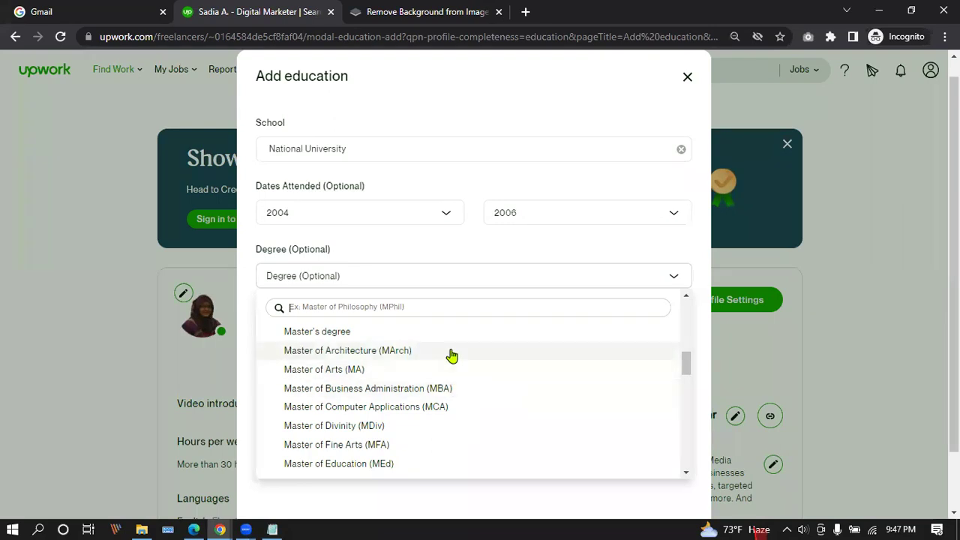
pyautogui.scroll(-1, 450, 354)
pyautogui.scroll(-3, 452, 356)
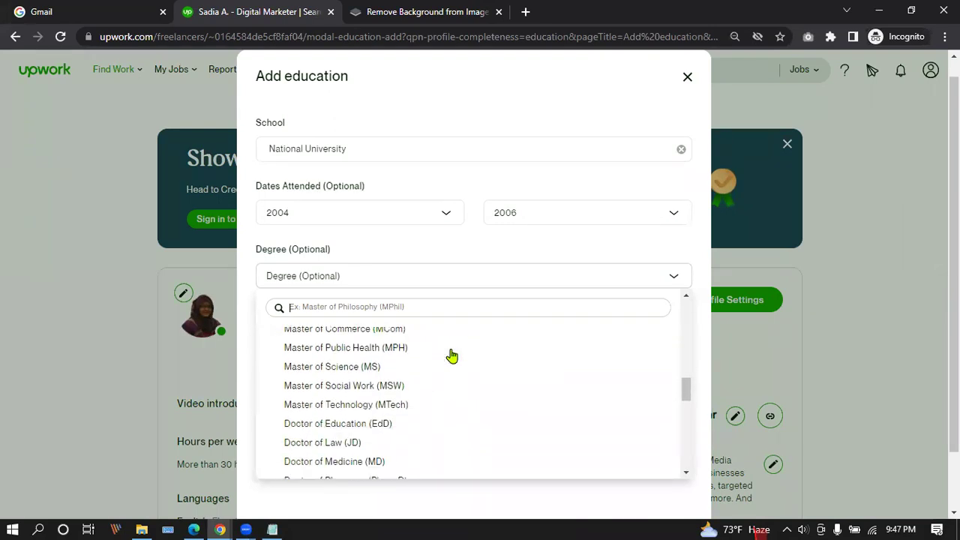
pyautogui.scroll(-1, 426, 378)
pyautogui.scroll(1, 406, 357)
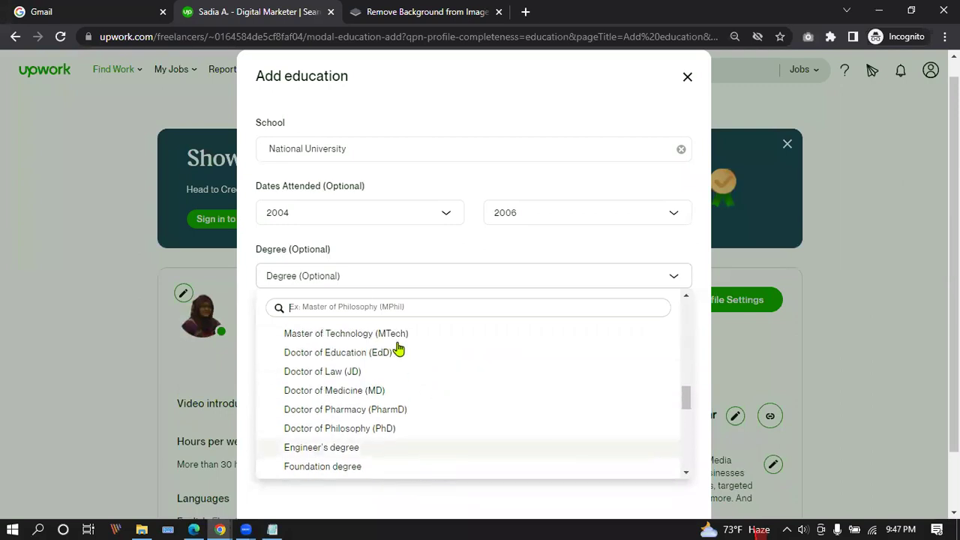
pyautogui.scroll(4, 405, 403)
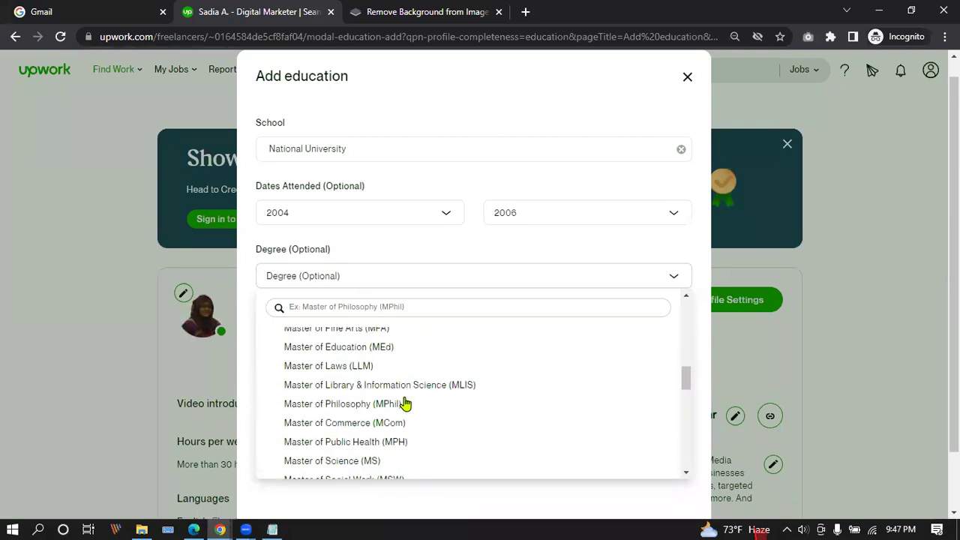
pyautogui.scroll(2, 407, 399)
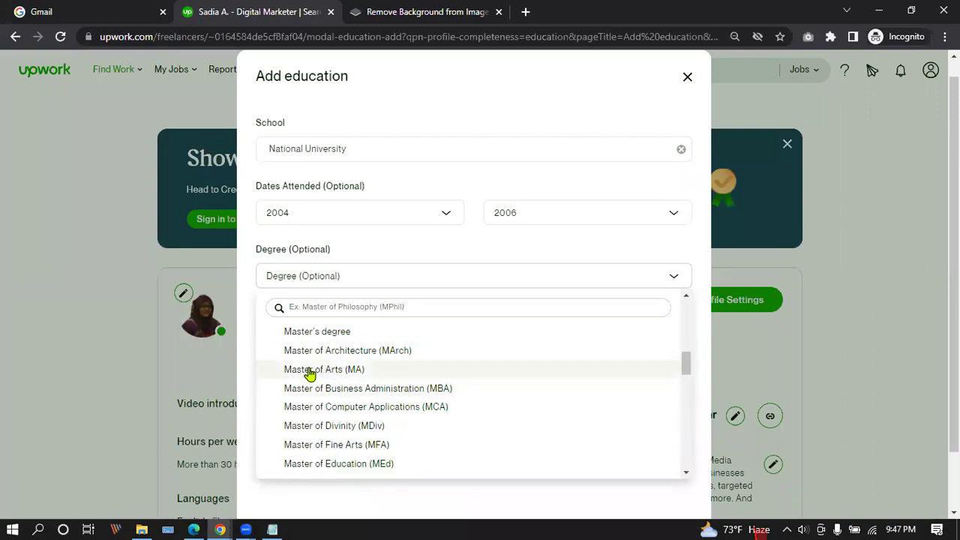
pyautogui.click(452, 390)
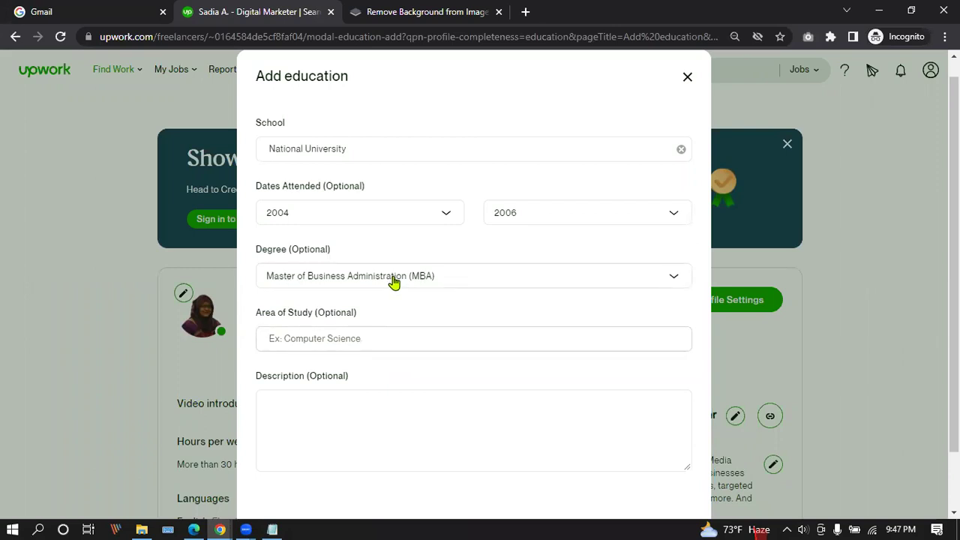
pyautogui.click(321, 338)
pyautogui.write('masters in Management')
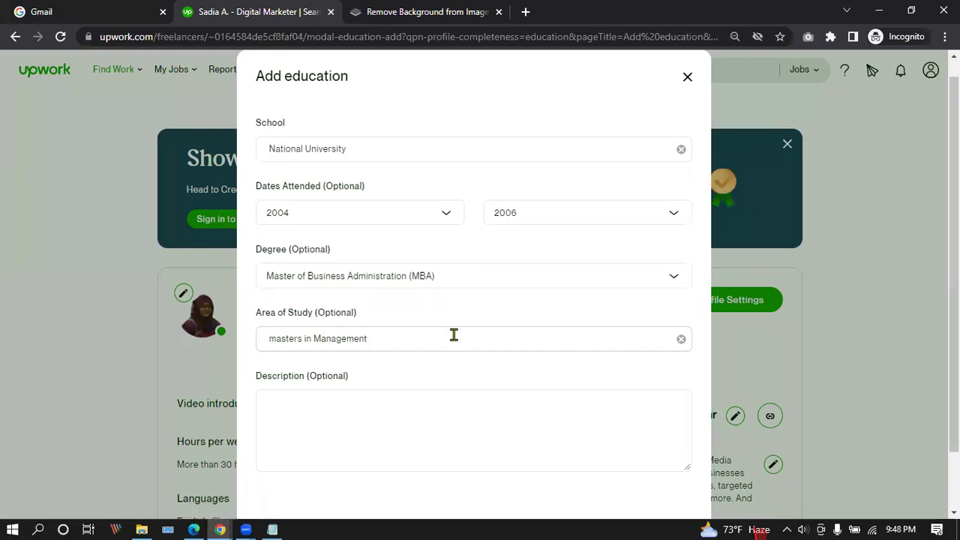
pyautogui.scroll(-2, 394, 289)
pyautogui.click(394, 327)
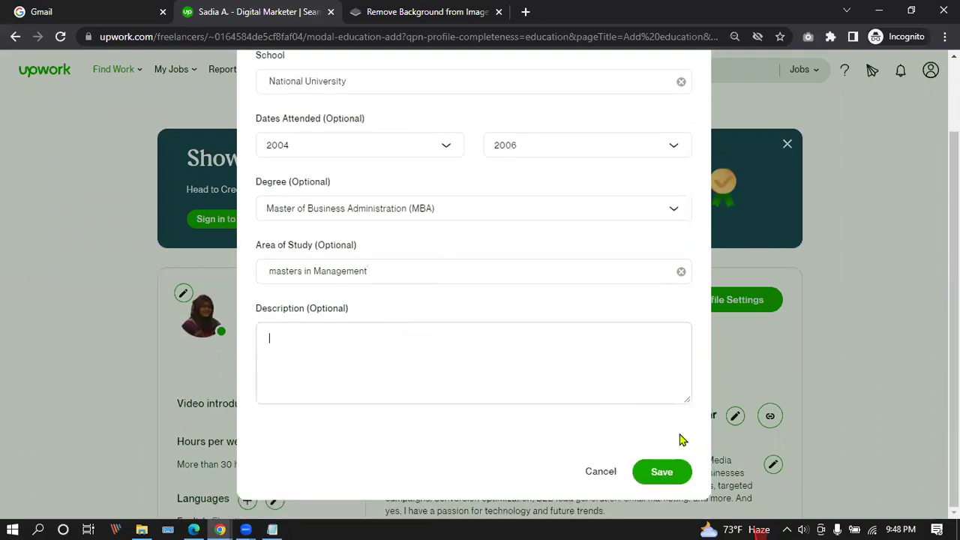
pyautogui.click(664, 473)
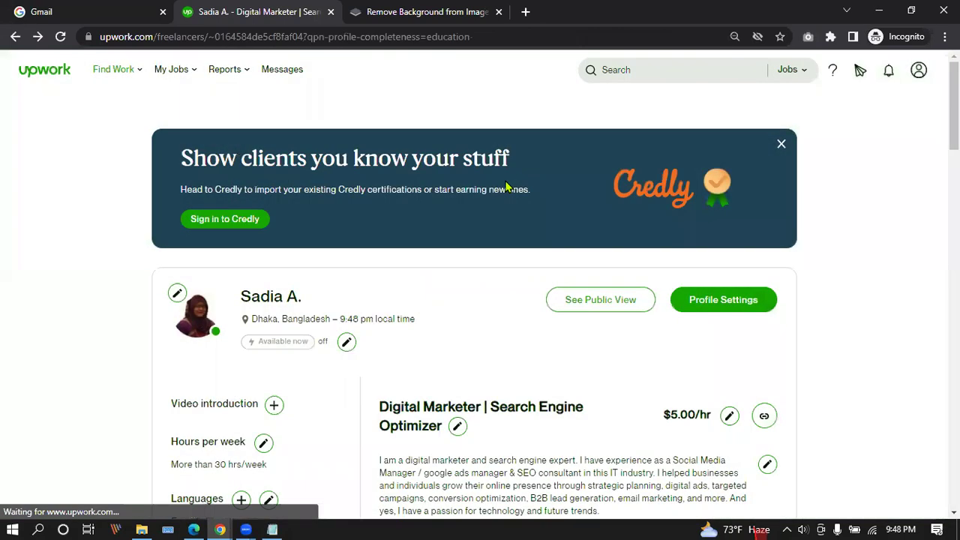
# Open the employment history form from the profile completion checklist
pyautogui.click(44, 72)
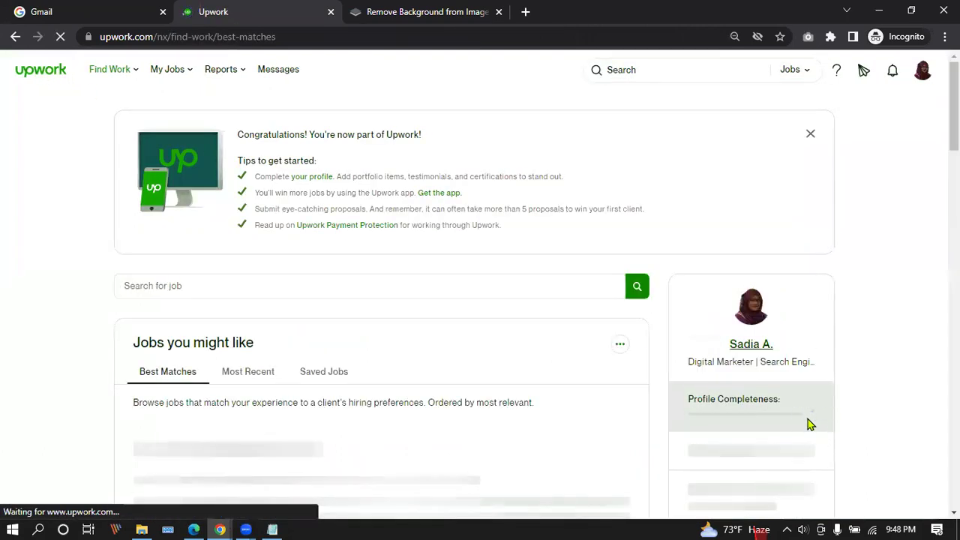
pyautogui.click(815, 421)
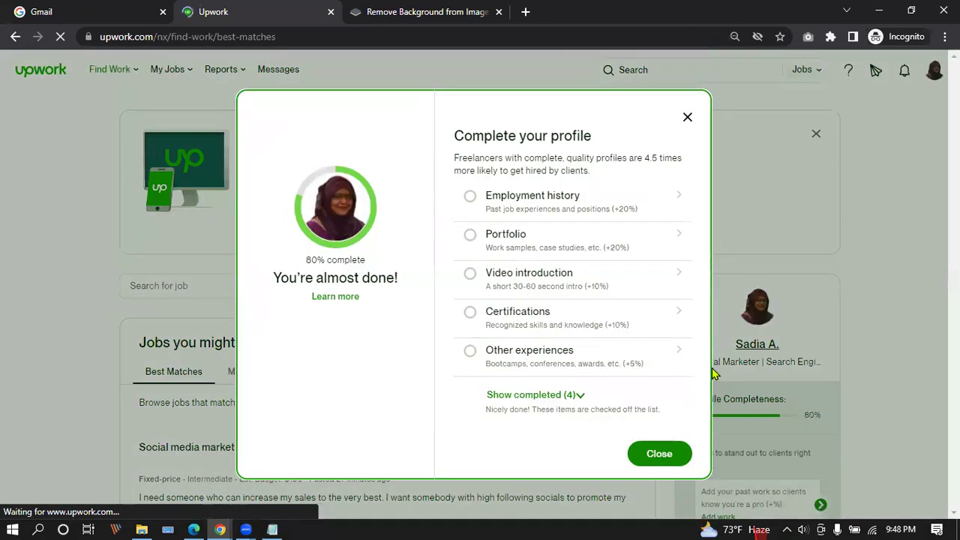
pyautogui.click(498, 197)
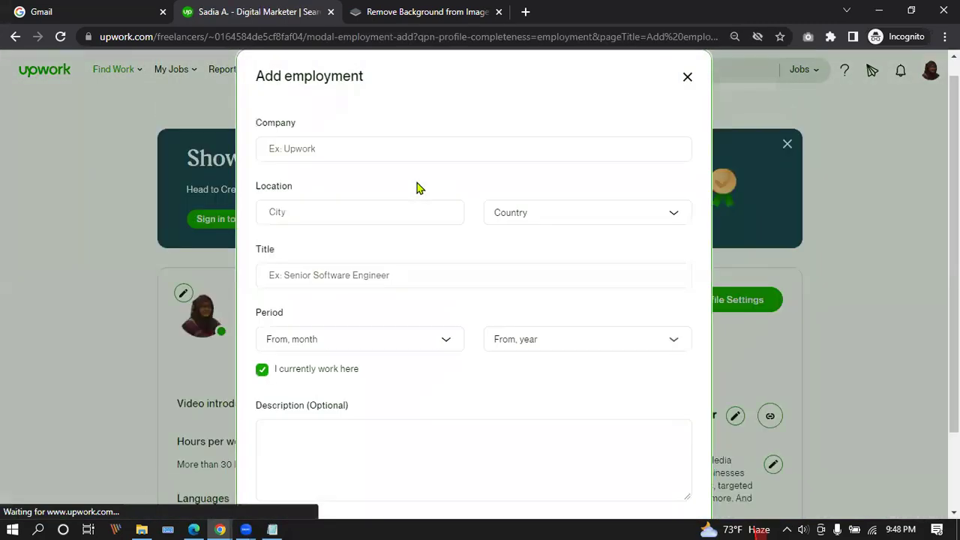
# Set the country to Bangladesh and the job title to Social Media Manager
pyautogui.click(332, 149)
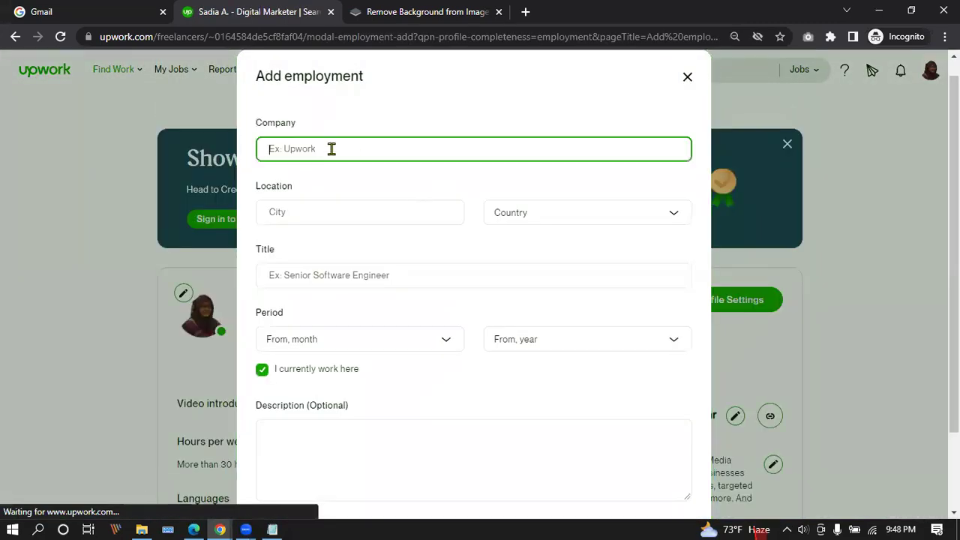
pyautogui.write('Social')
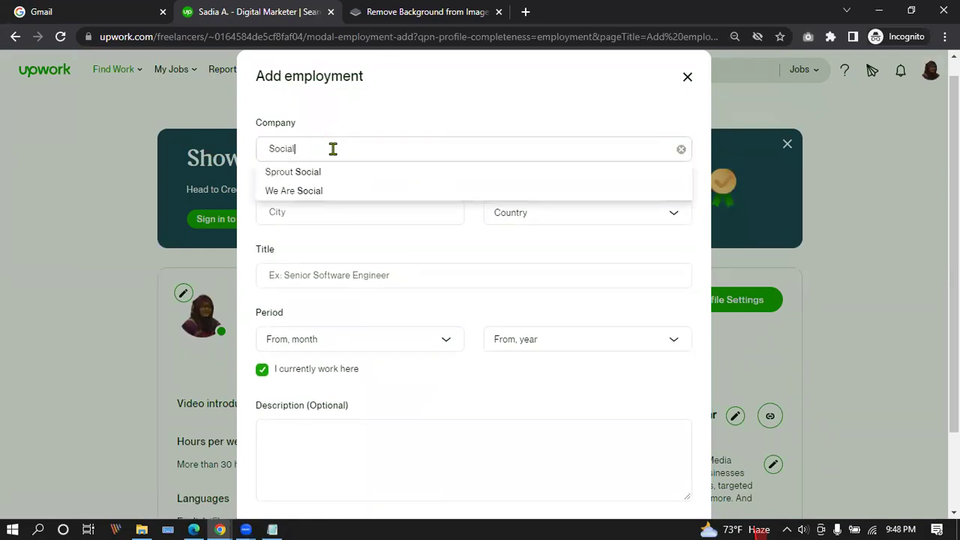
pyautogui.write(' Media Manager')
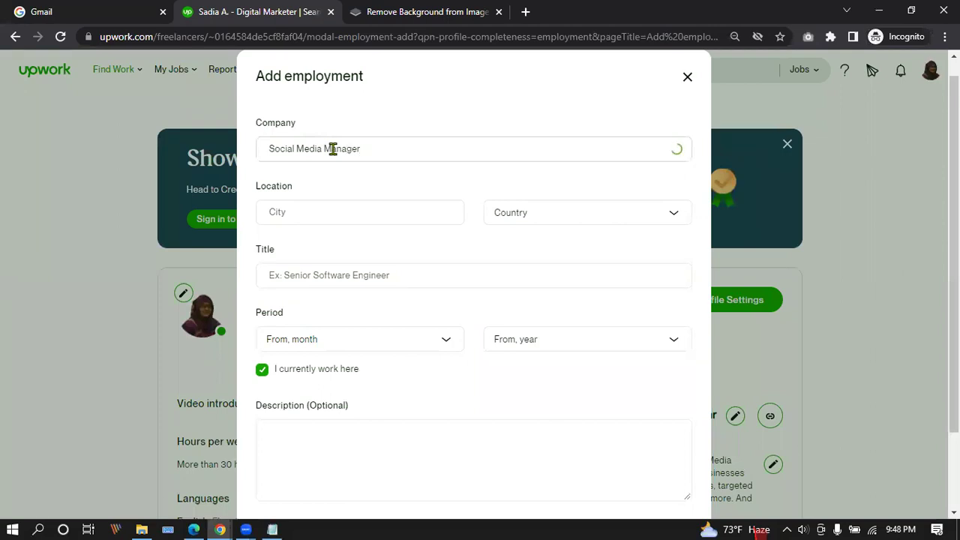
pyautogui.click(623, 219)
pyautogui.scroll(-5, 600, 302)
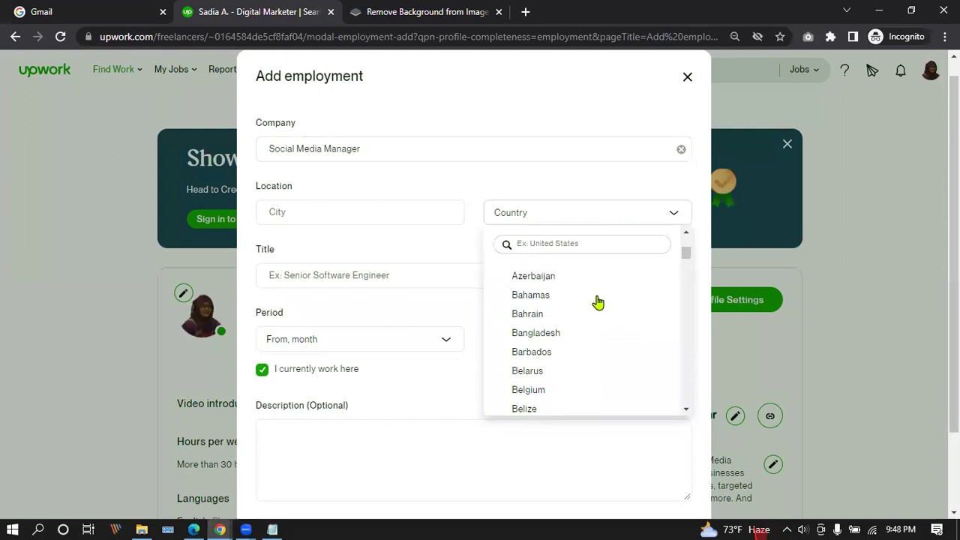
pyautogui.click(547, 333)
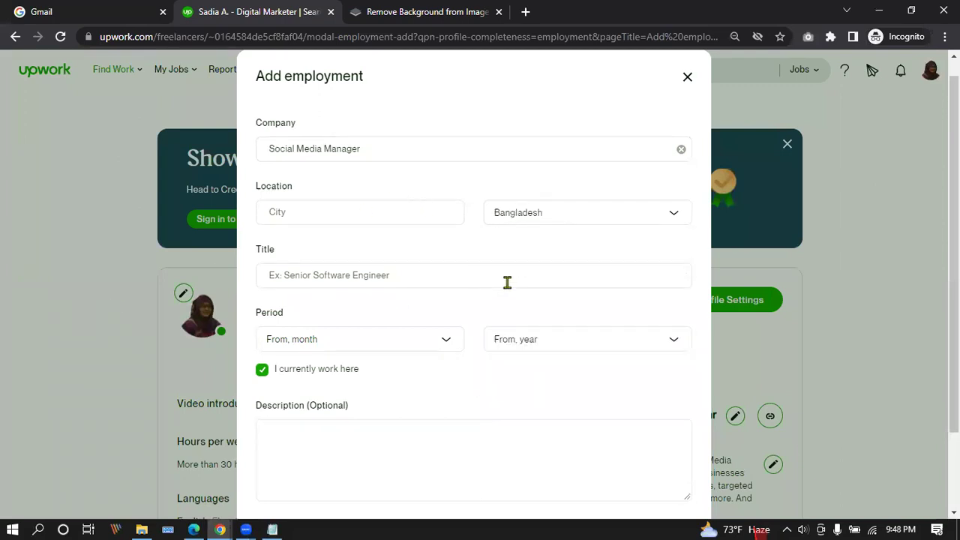
pyautogui.moveTo(381, 151); pyautogui.dragTo(261, 148)
pyautogui.hotkey('ctrl', 'c')
pyautogui.press('BackSpace')
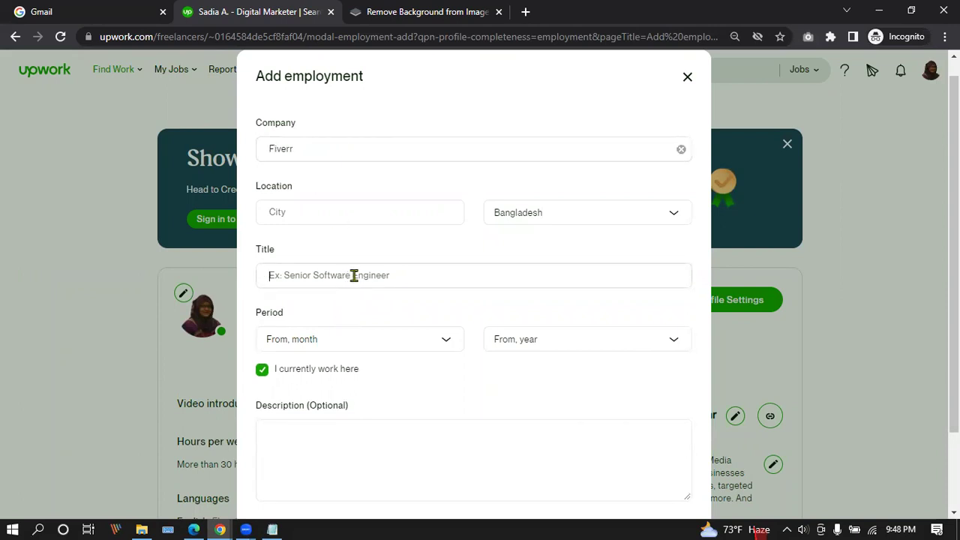
pyautogui.hotkey('ctrl', 'v')
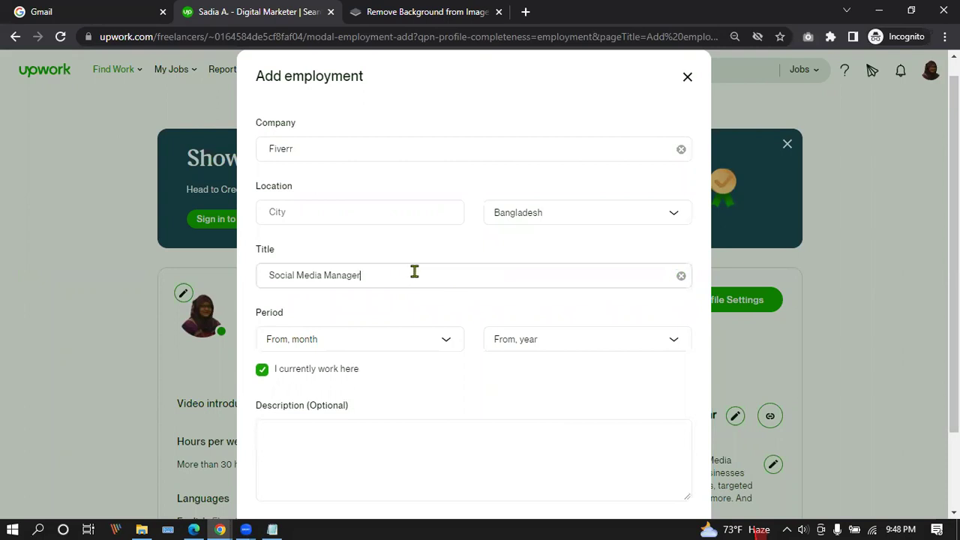
# Set the employment dates from January 2021 through May 2022, unticking 'I currently work here'
pyautogui.click(422, 347)
pyautogui.scroll(-1, 386, 368)
pyautogui.scroll(2, 371, 443)
pyautogui.click(343, 399)
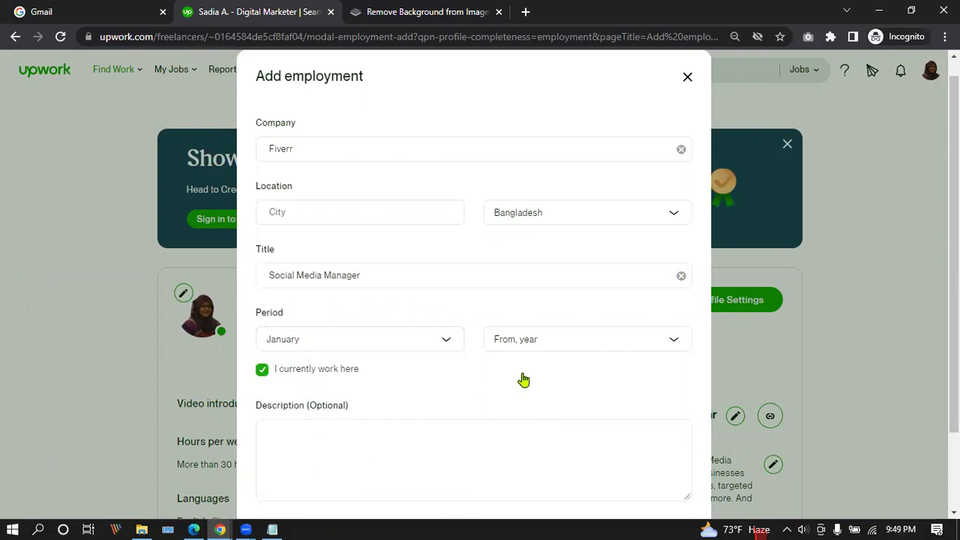
pyautogui.click(557, 339)
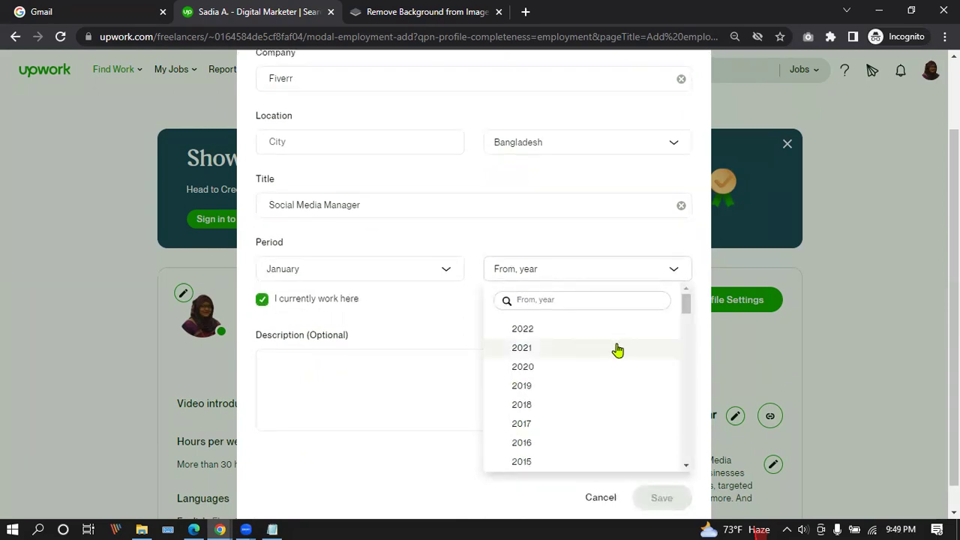
pyautogui.click(576, 349)
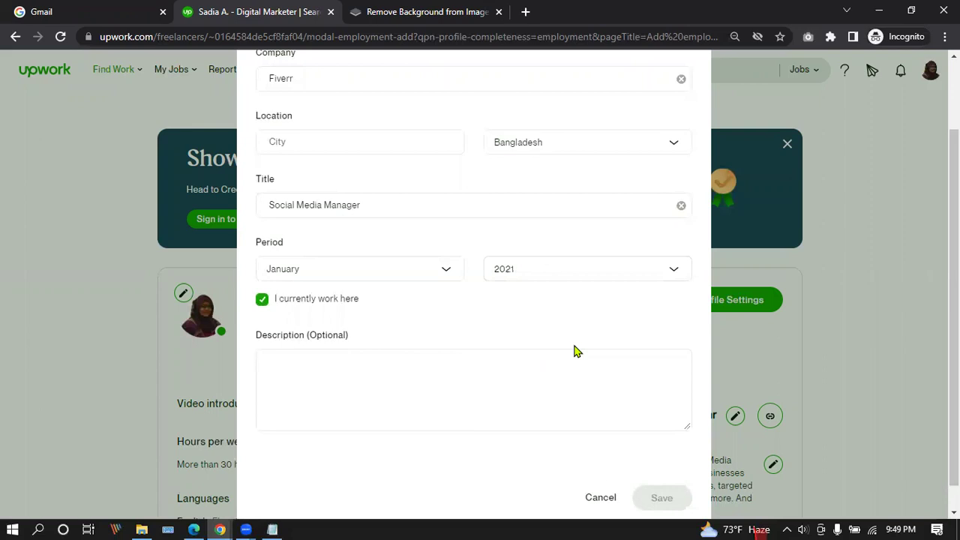
pyautogui.click(264, 304)
pyautogui.click(377, 324)
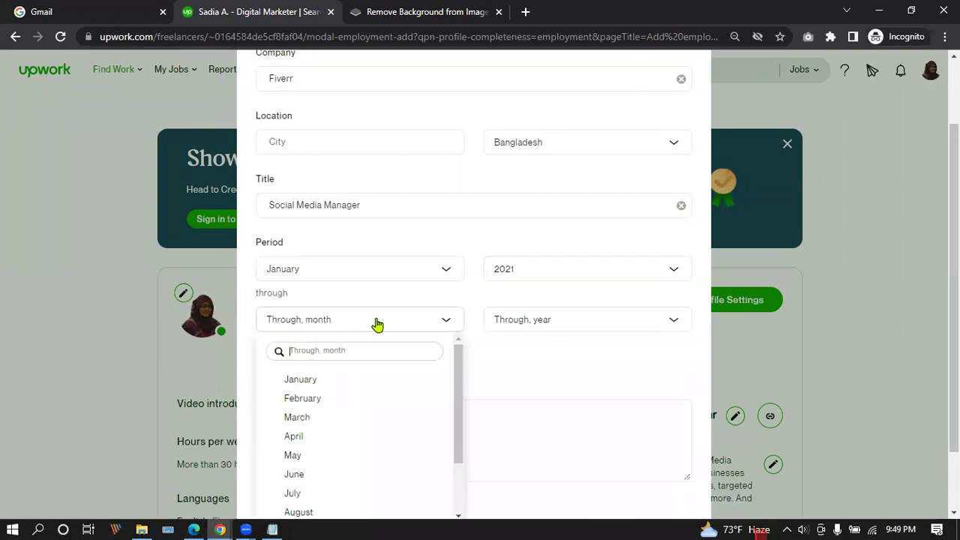
pyautogui.click(307, 455)
pyautogui.click(617, 337)
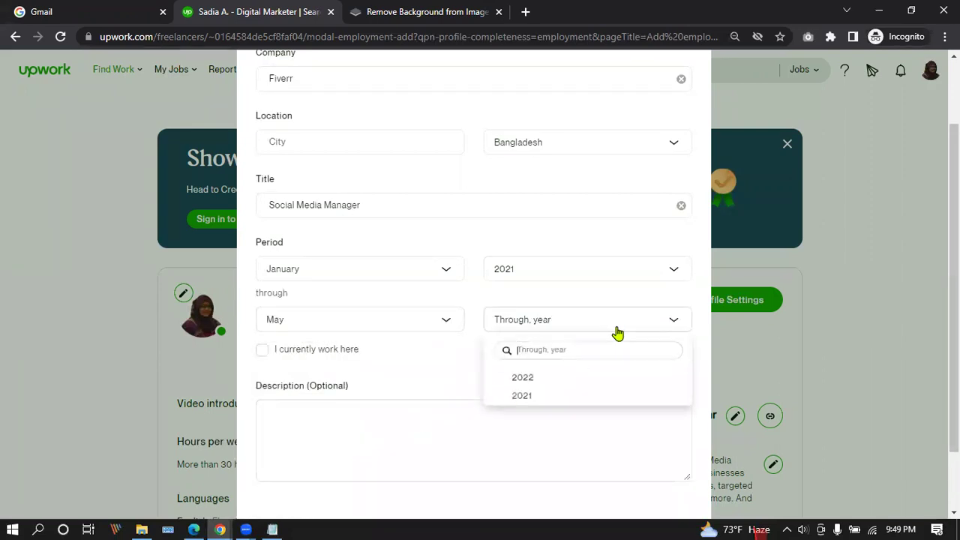
pyautogui.click(538, 385)
pyautogui.scroll(-1, 474, 236)
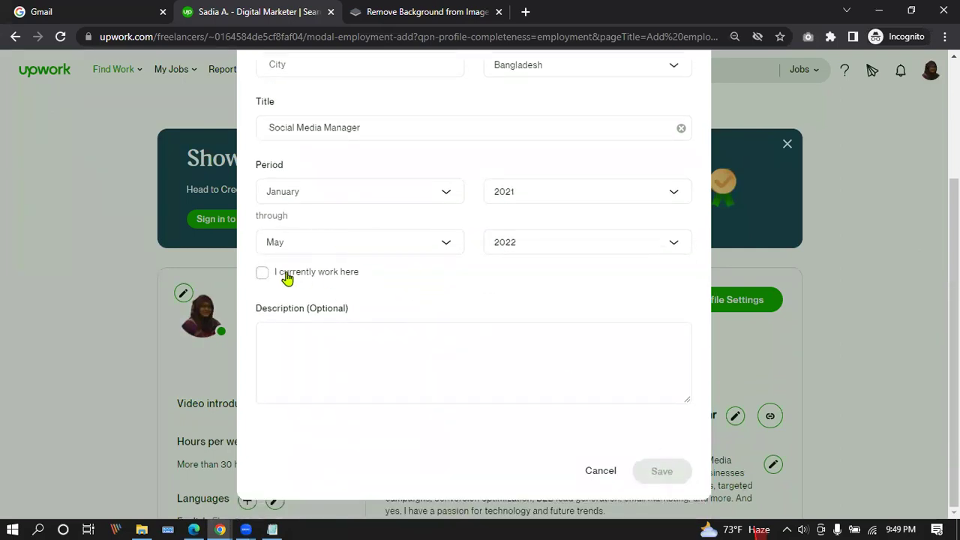
pyautogui.scroll(2, 520, 265)
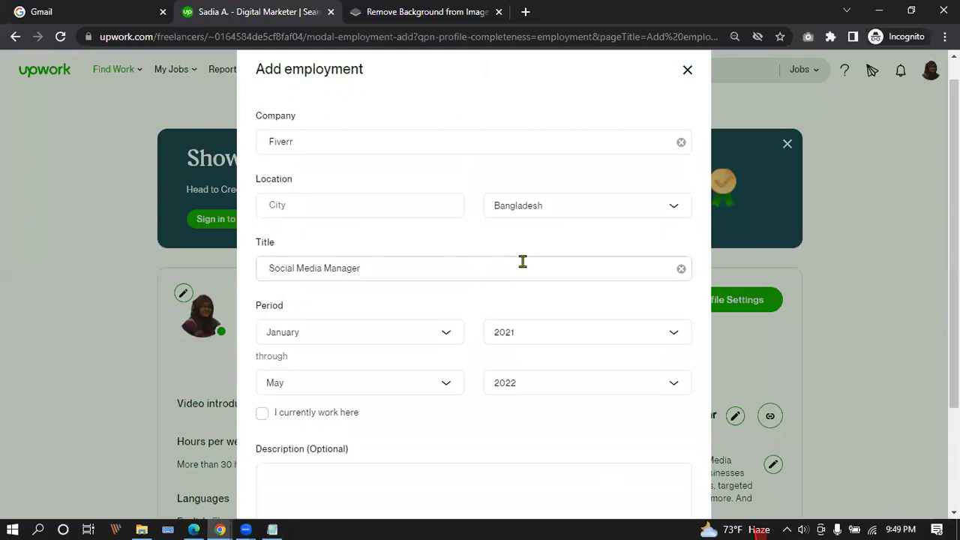
pyautogui.scroll(1, 521, 262)
# Fill in Dhaka as the city and save the Fiverr employment entry
pyautogui.click(390, 228)
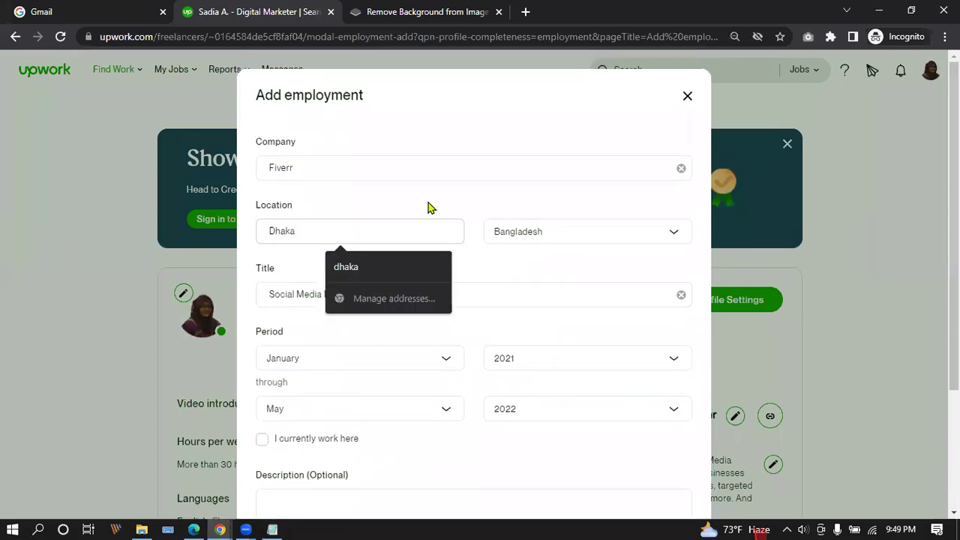
pyautogui.scroll(-2, 437, 196)
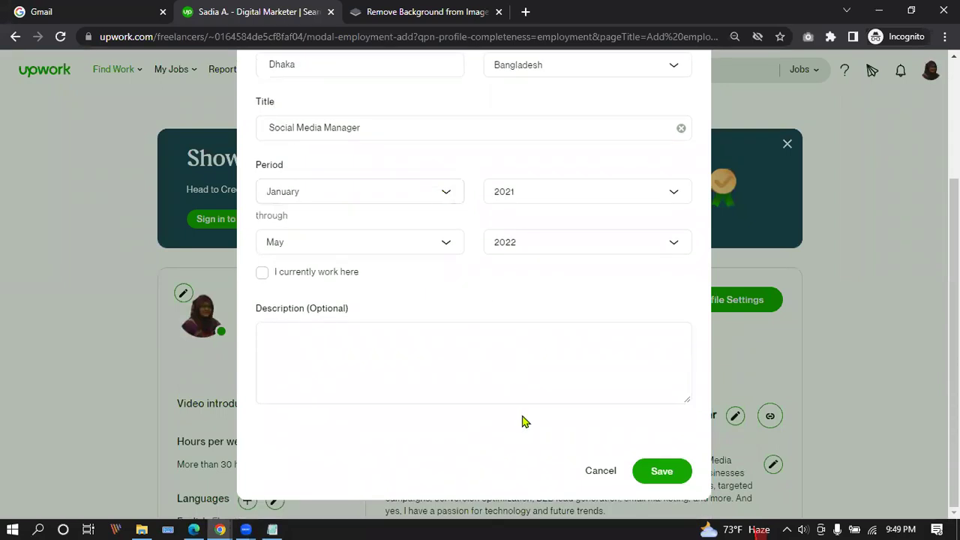
pyautogui.click(666, 473)
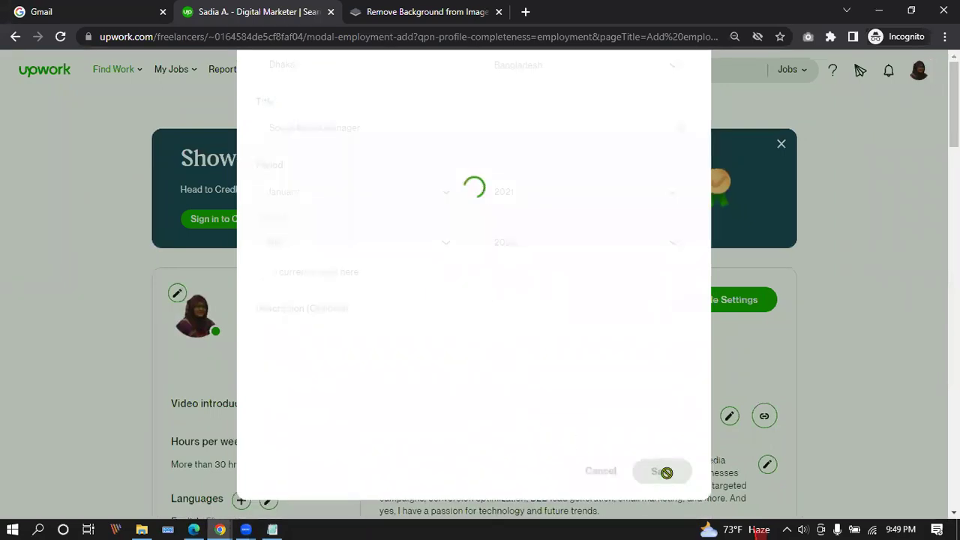
pyautogui.click(41, 76)
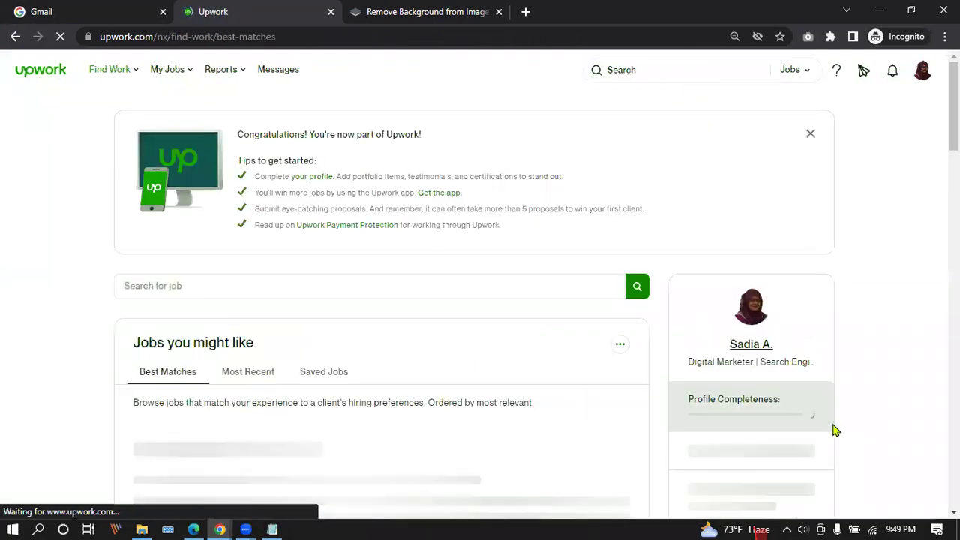
# Open the certifications form and select Google Ads Display Certification from the list
pyautogui.click(834, 429)
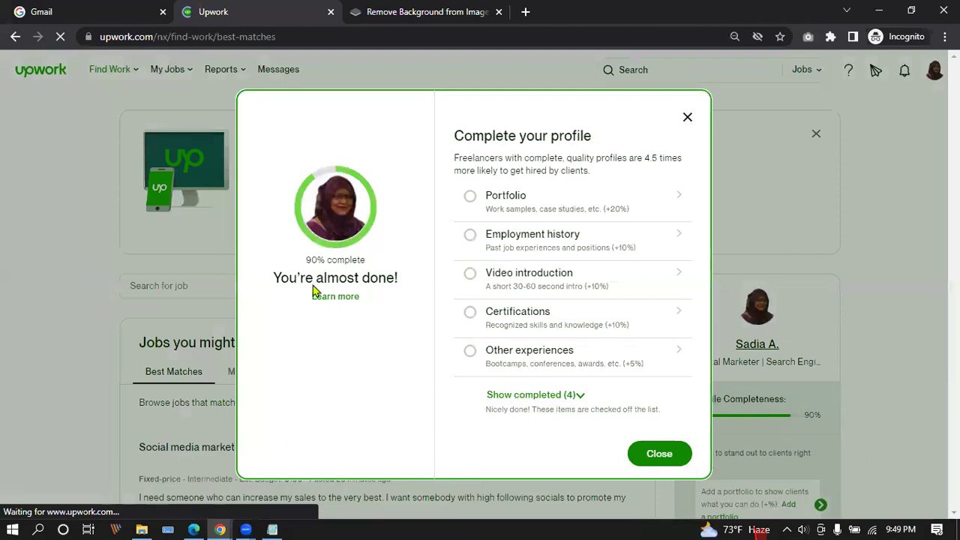
pyautogui.click(478, 317)
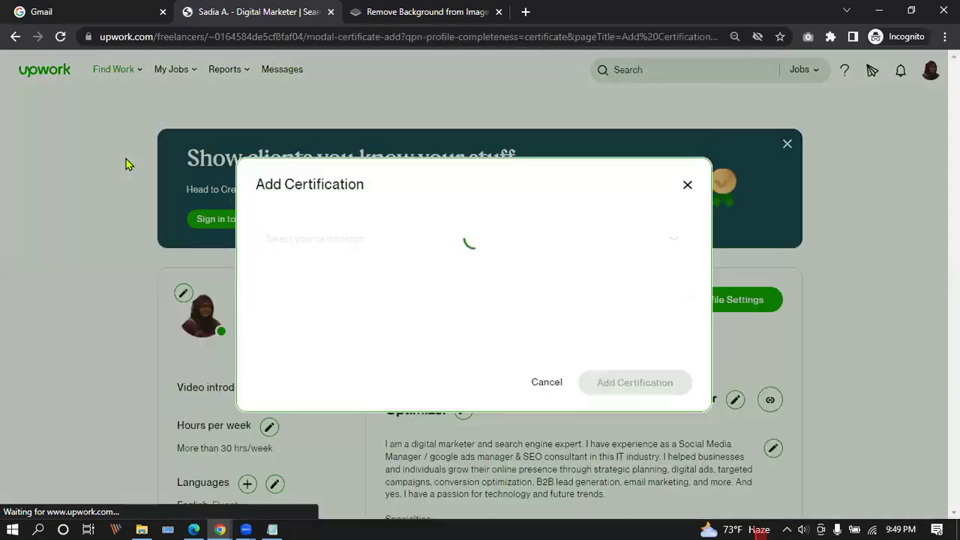
pyautogui.click(366, 240)
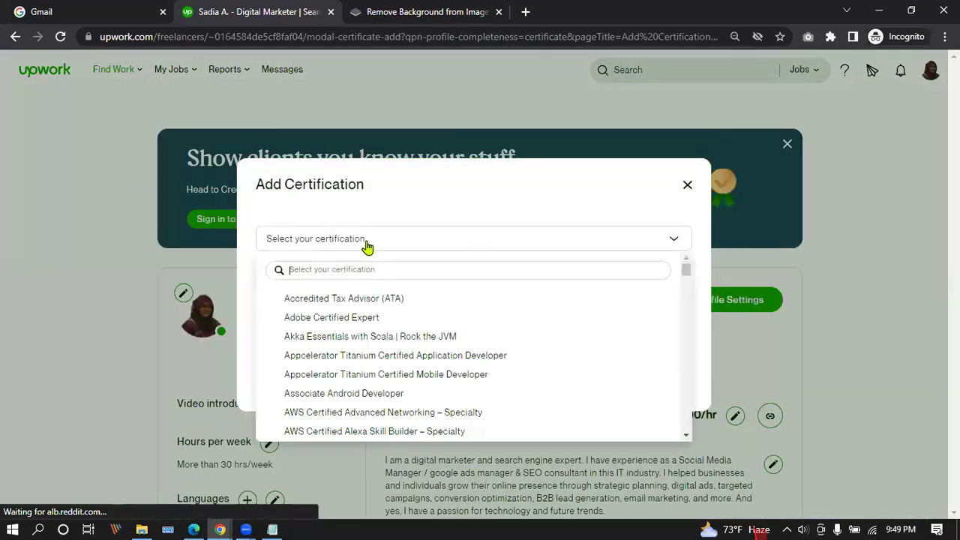
pyautogui.scroll(-3, 403, 343)
pyautogui.scroll(-4, 403, 341)
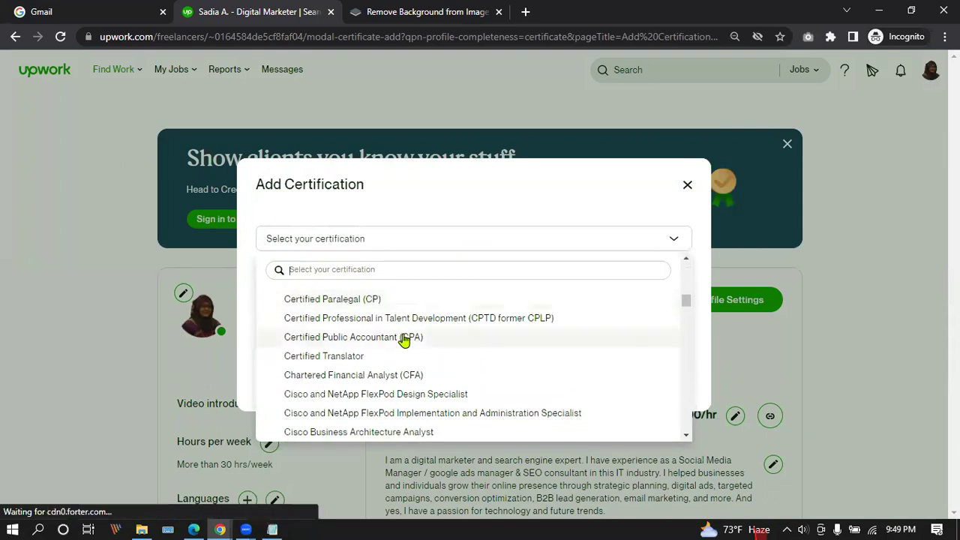
pyautogui.scroll(-3, 406, 323)
pyautogui.scroll(-6, 406, 323)
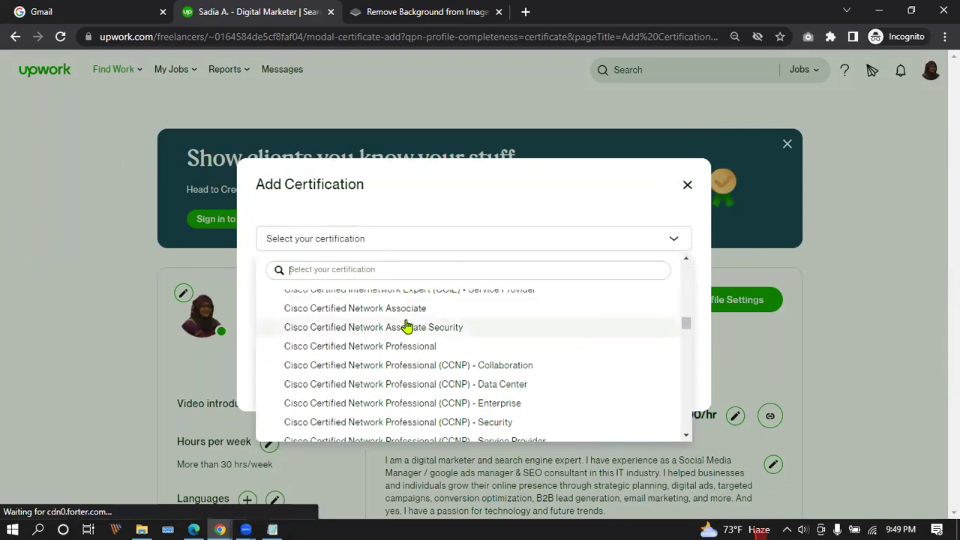
pyautogui.scroll(-8, 406, 327)
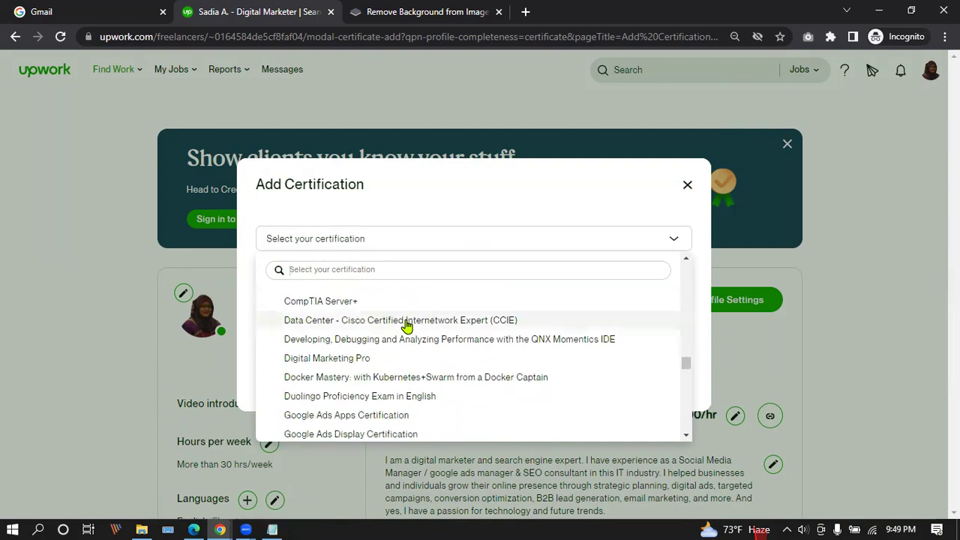
pyautogui.scroll(-2, 406, 324)
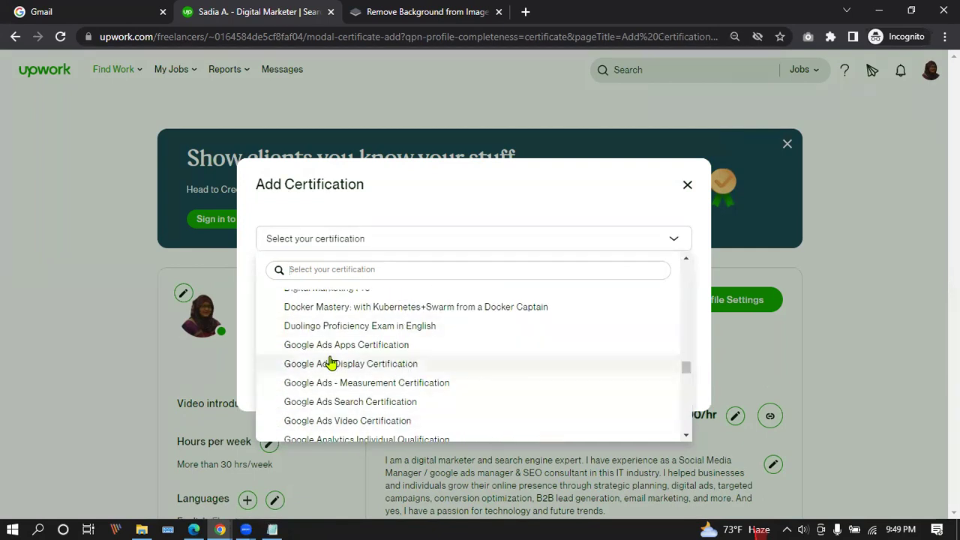
pyautogui.click(393, 365)
# Paste the certification name into its field and add it, then search 'google learner' in a new tab
pyautogui.moveTo(259, 155); pyautogui.dragTo(503, 163)
pyautogui.hotkey('ctrl', 'c')
pyautogui.click(313, 395)
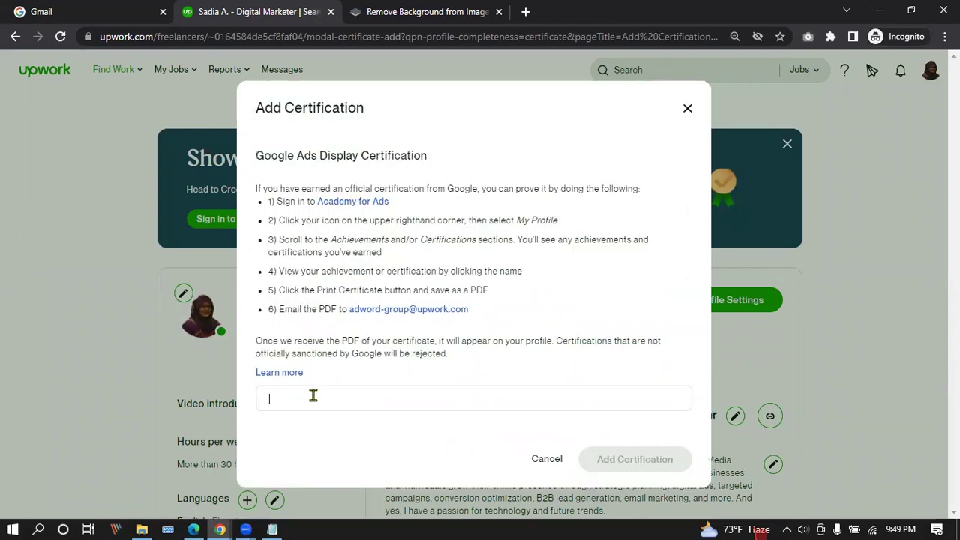
pyautogui.hotkey('ctrl', 'v')
pyautogui.click(636, 461)
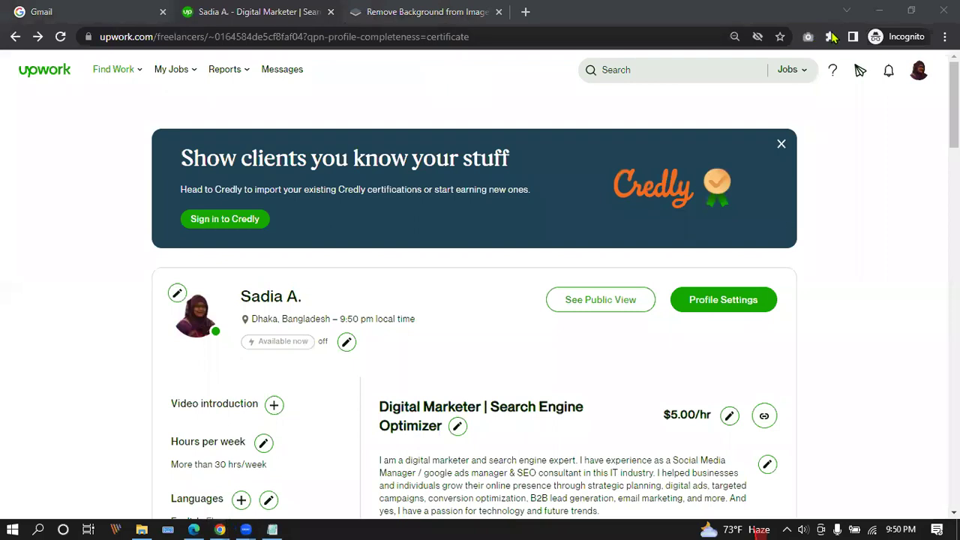
pyautogui.hotkey('ctrl', 't')
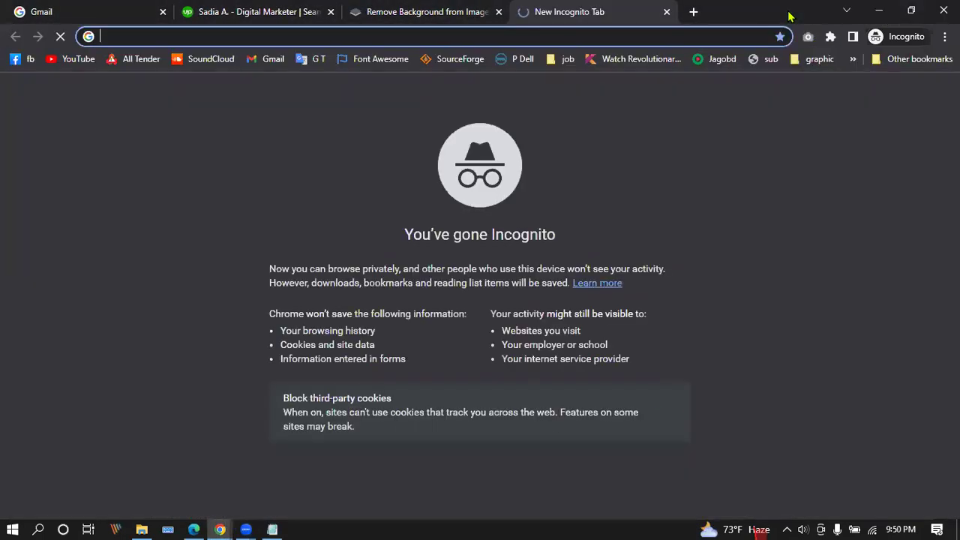
pyautogui.write('googl')
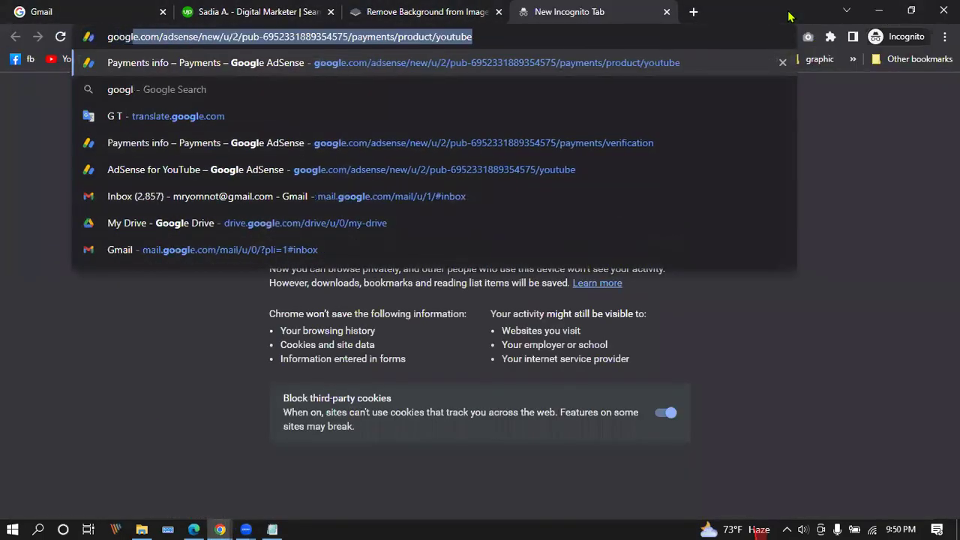
pyautogui.write('e ')
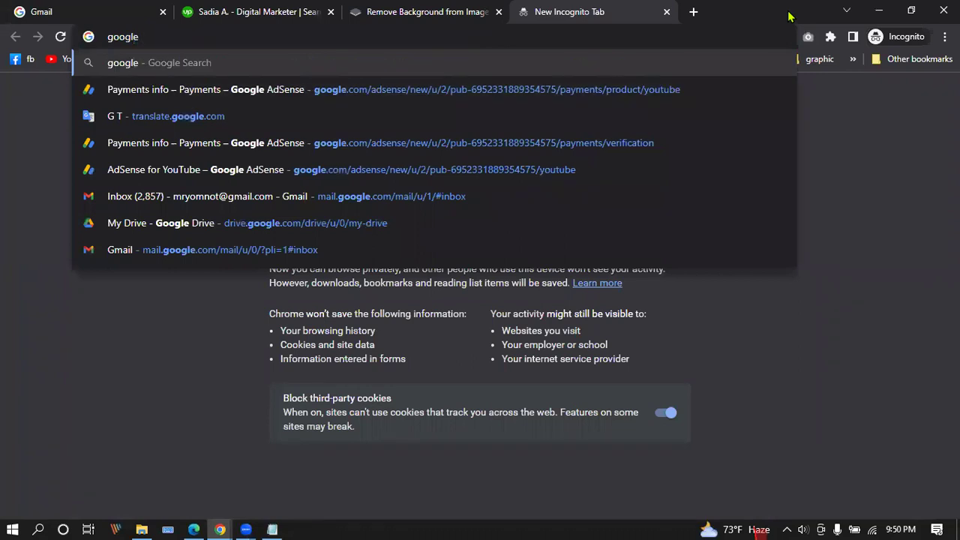
pyautogui.write('lear')
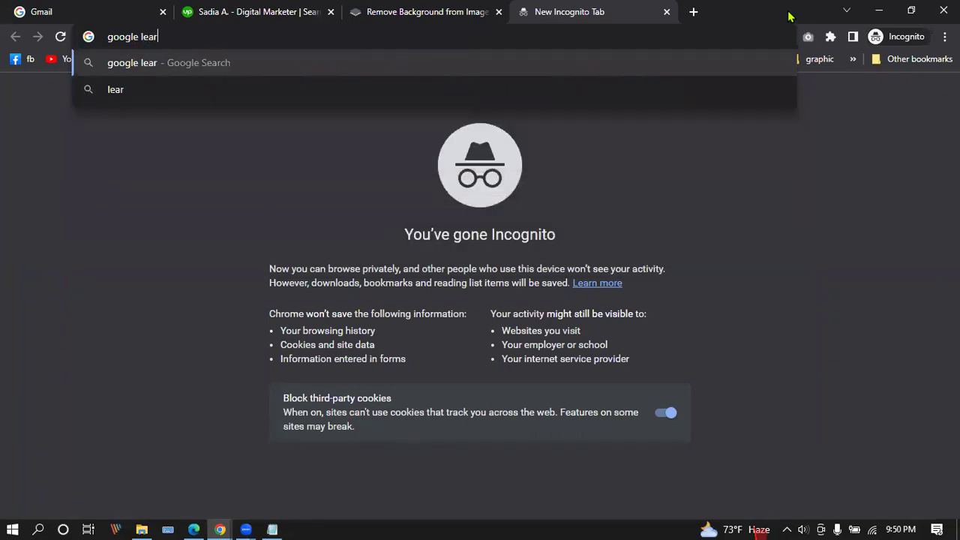
pyautogui.write('ner')
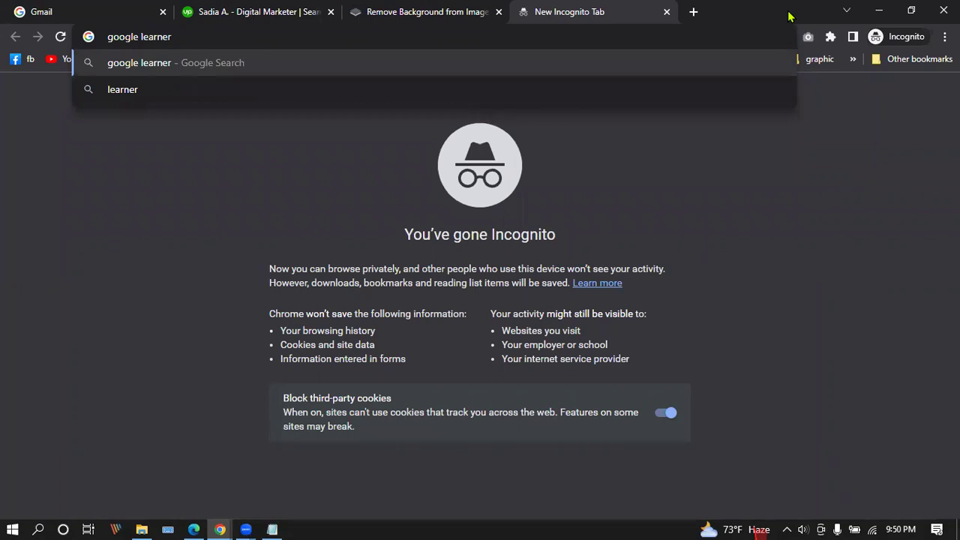
# Search 'google learner', glance at Google Learning, then open the Google Digital Garage result
pyautogui.press('Return')
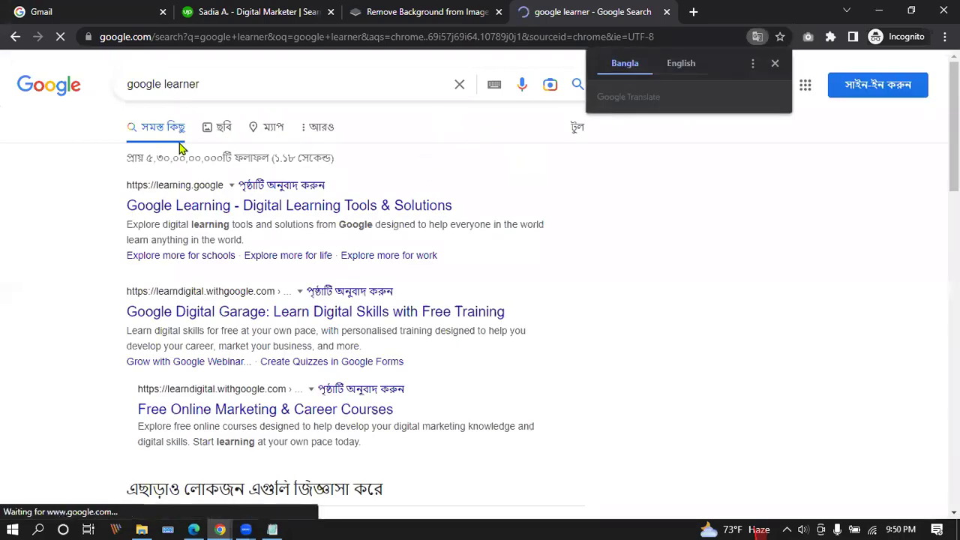
pyautogui.click(197, 214)
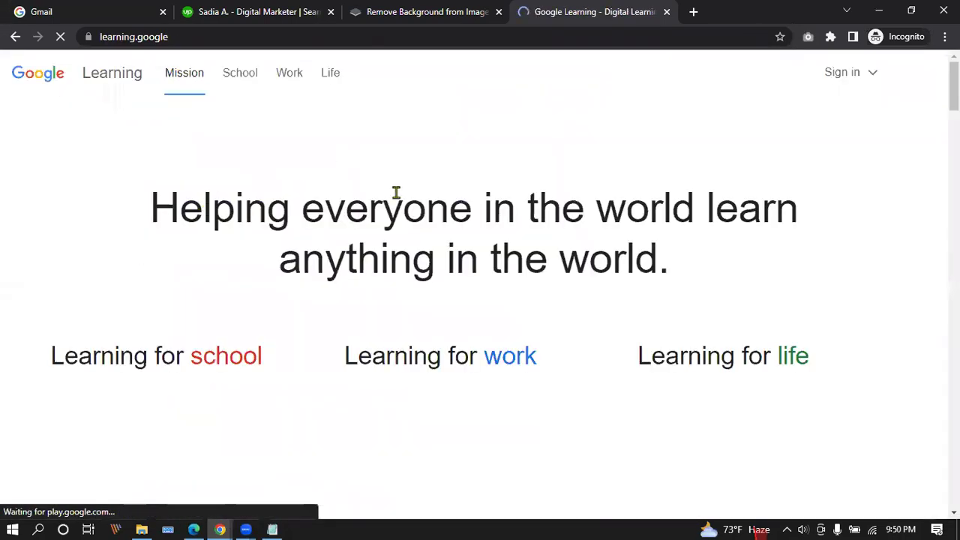
pyautogui.scroll(-1, 242, 142)
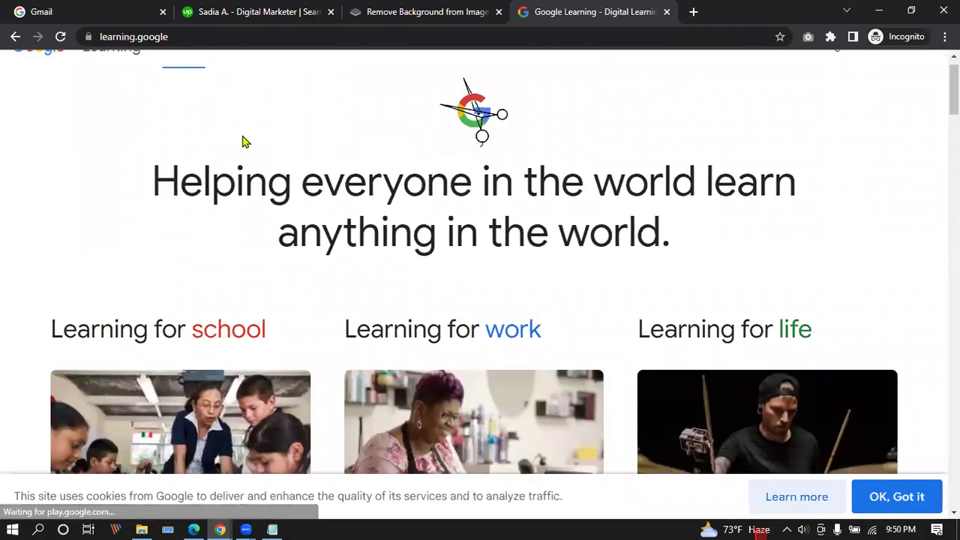
pyautogui.scroll(-5, 242, 142)
pyautogui.scroll(6, 244, 142)
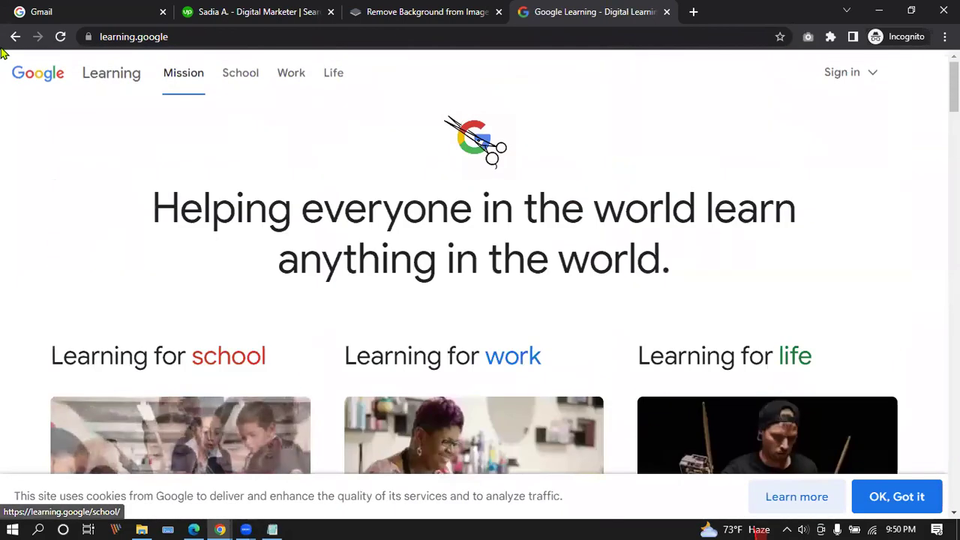
pyautogui.click(14, 37)
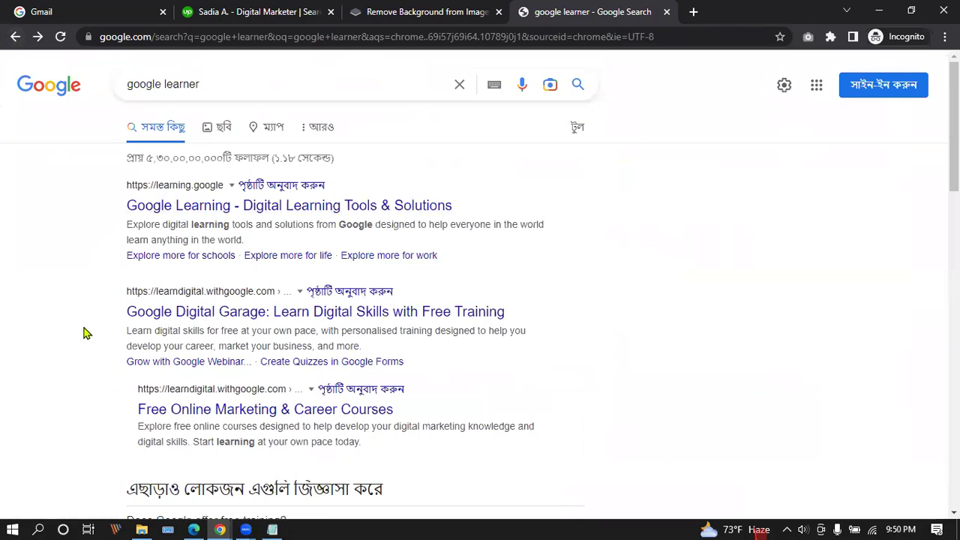
pyautogui.click(238, 316)
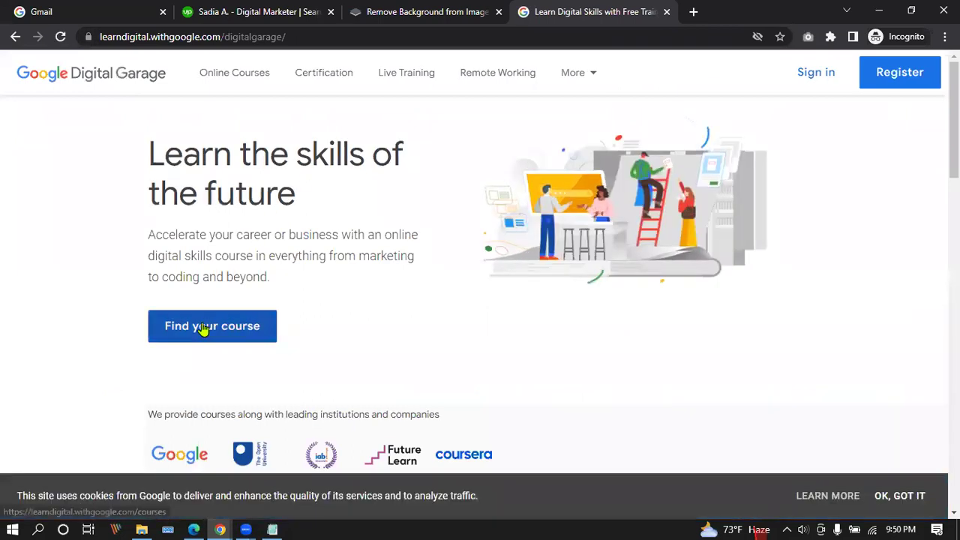
# Open Find your course, accept the cookie notice, and filter to the Digital Marketing category
pyautogui.click(203, 329)
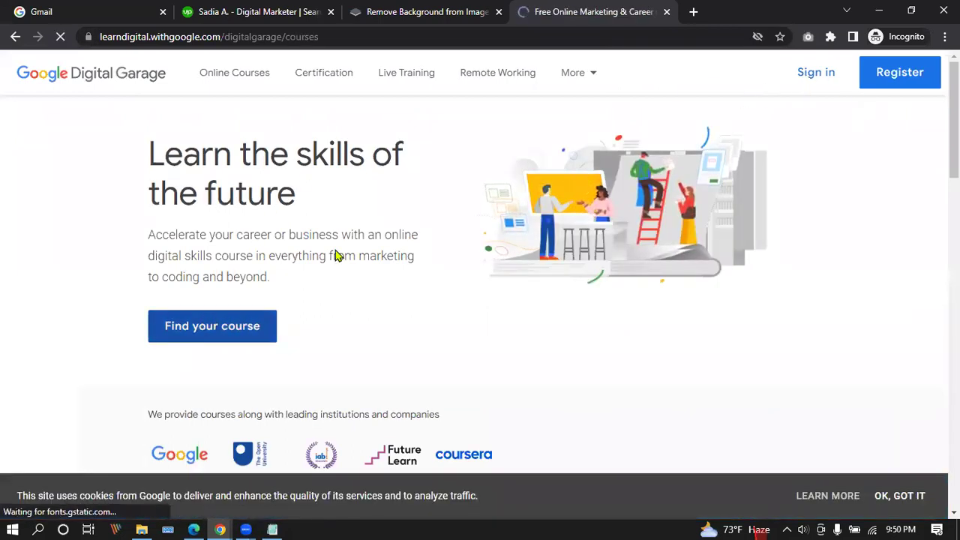
pyautogui.click(914, 506)
pyautogui.scroll(-1, 92, 315)
pyautogui.click(90, 314)
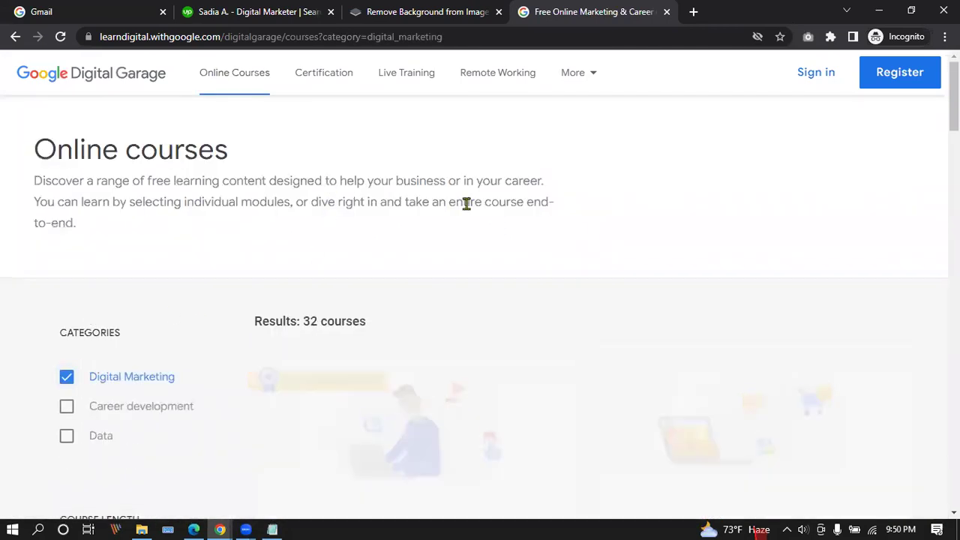
# Browse the 32 Digital Marketing course cards and open Fundamentals of digital marketing
pyautogui.scroll(-3, 217, 236)
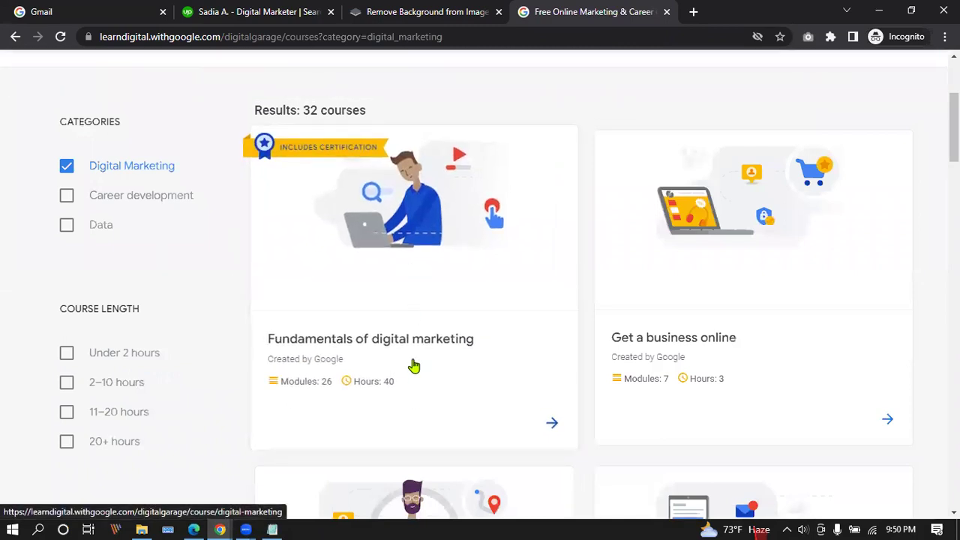
pyautogui.scroll(-3, 609, 310)
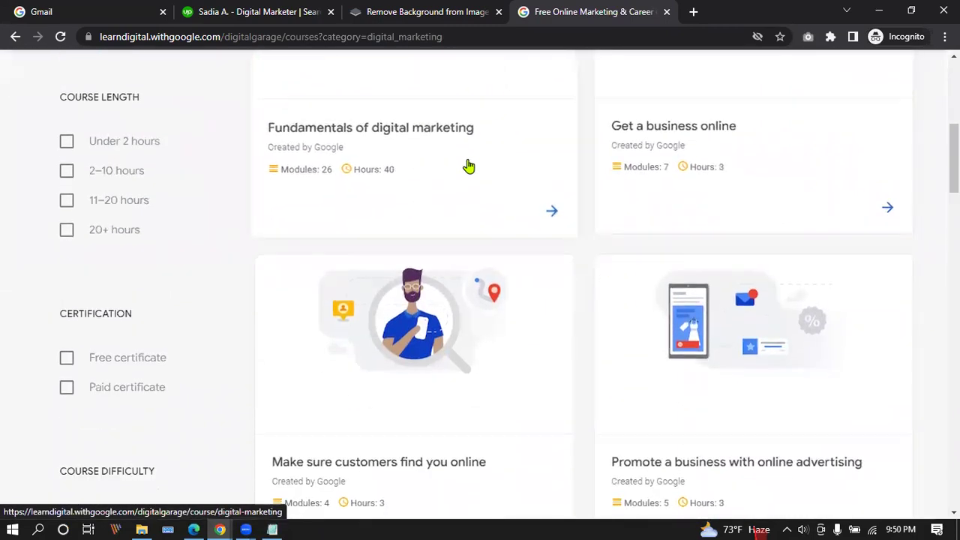
pyautogui.scroll(-15, 468, 165)
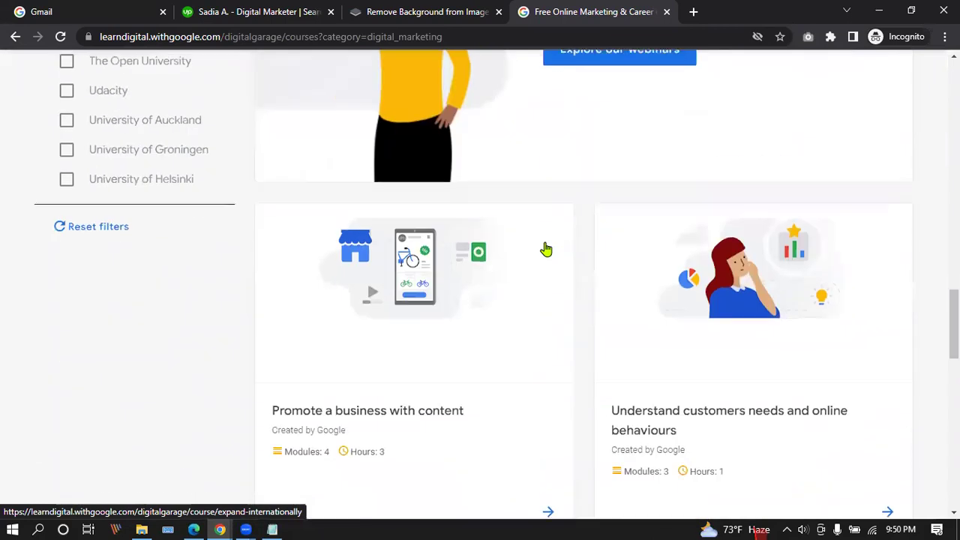
pyautogui.scroll(-7, 546, 249)
pyautogui.scroll(15, 546, 250)
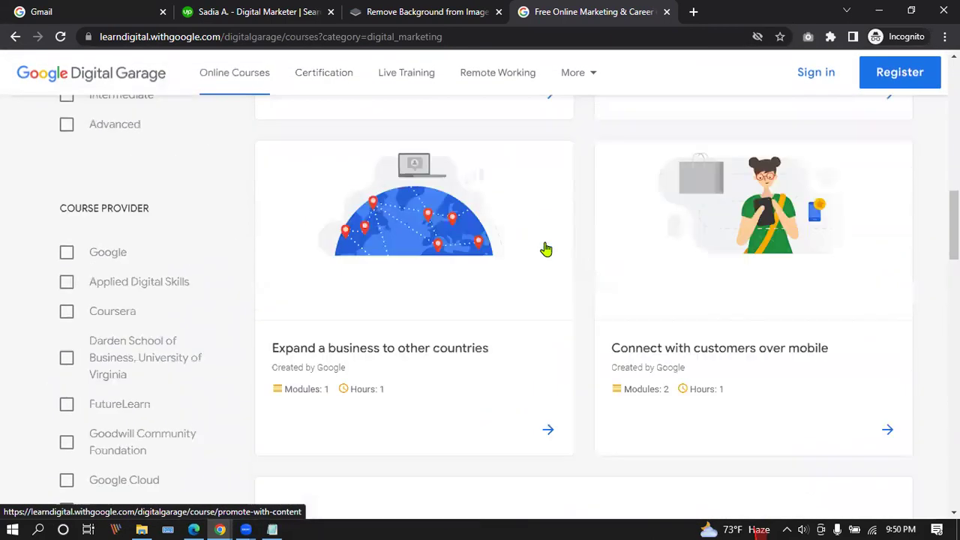
pyautogui.scroll(5, 546, 249)
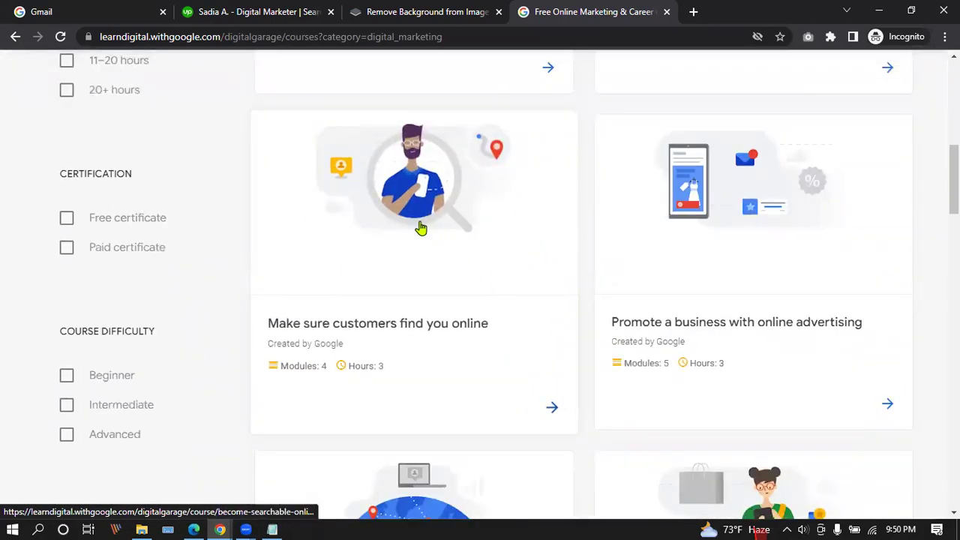
pyautogui.scroll(7, 424, 227)
pyautogui.scroll(-3, 427, 225)
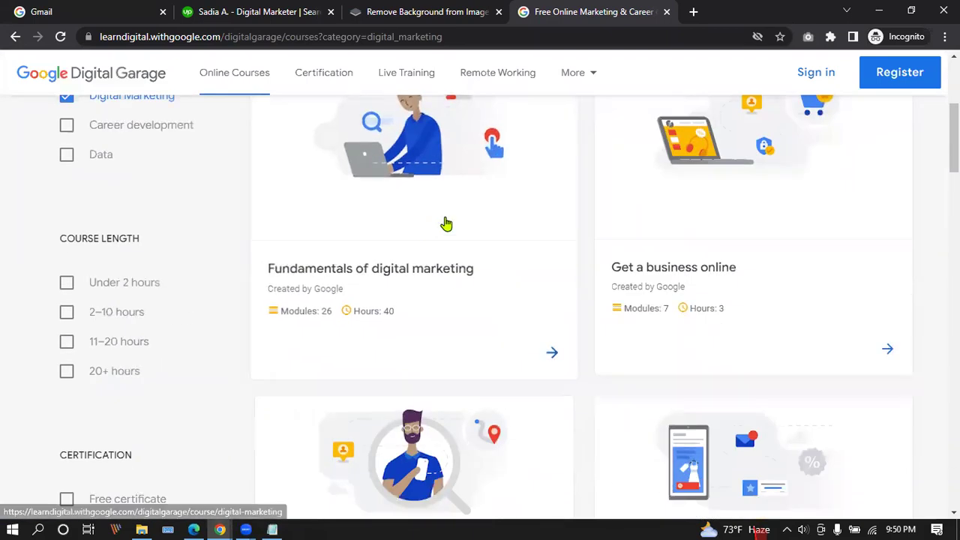
pyautogui.scroll(-5, 604, 223)
pyautogui.scroll(-10, 604, 222)
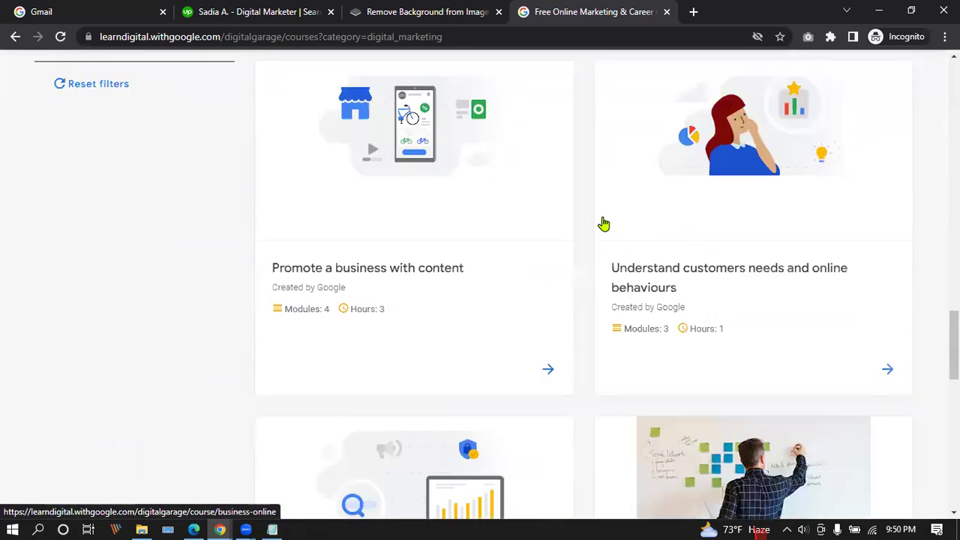
pyautogui.scroll(8, 605, 225)
pyautogui.scroll(15, 606, 229)
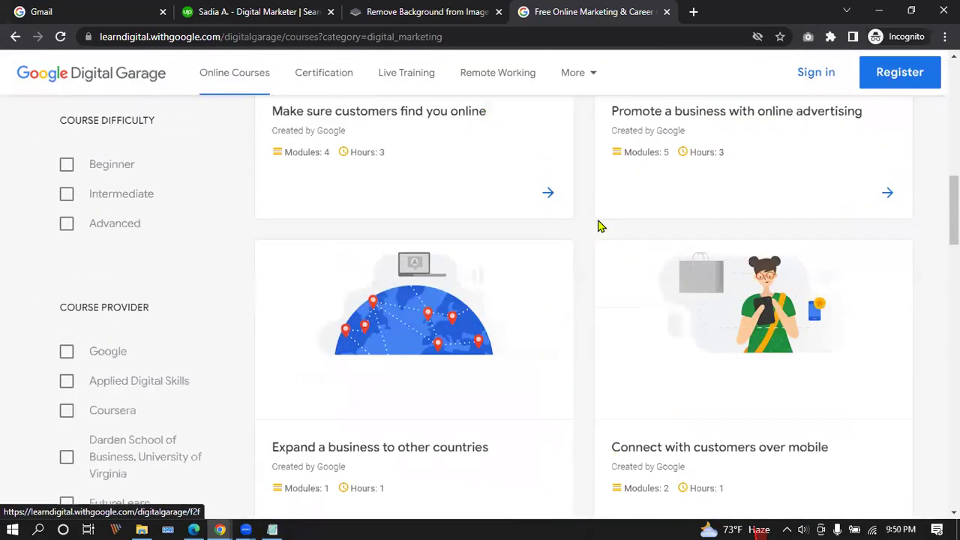
pyautogui.scroll(-2, 529, 199)
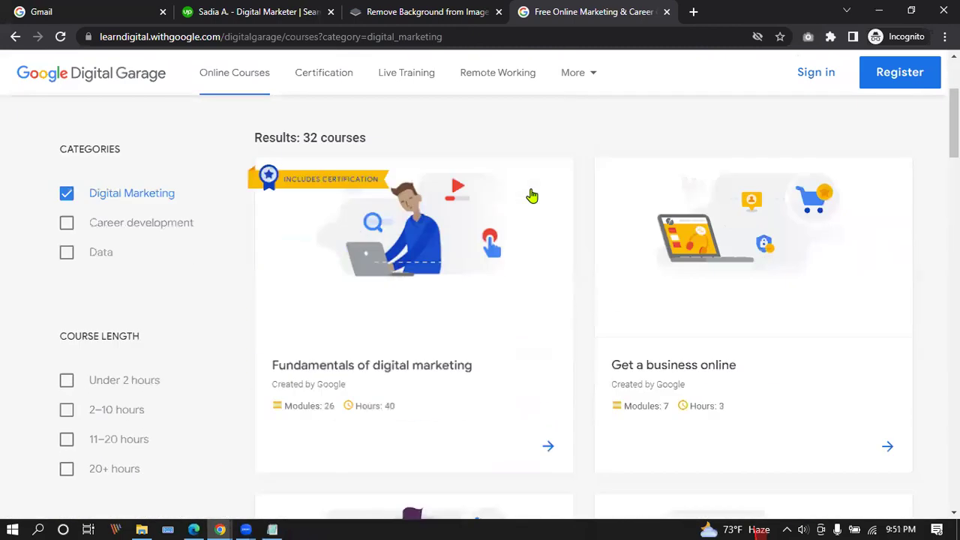
pyautogui.click(475, 242)
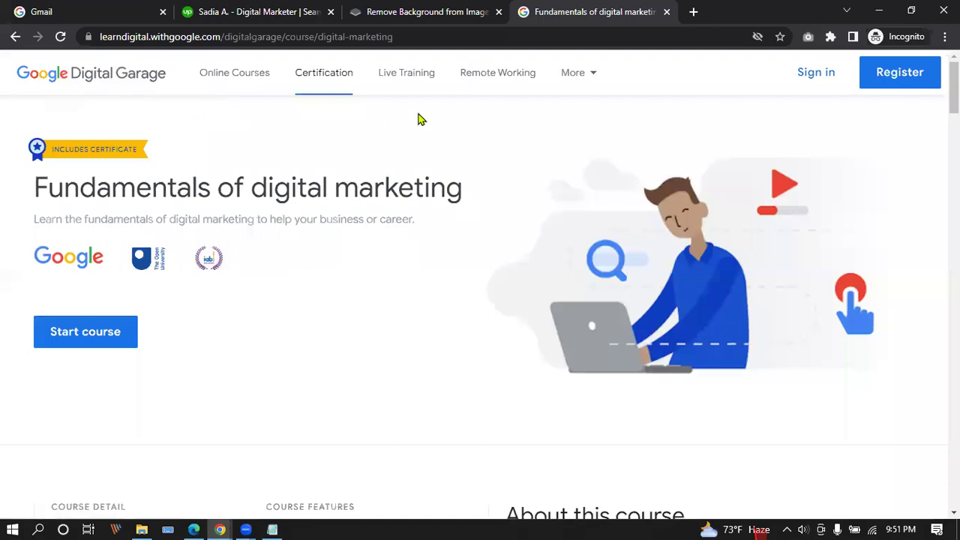
# Select the Fundamentals of digital marketing course URL and switch back to the Upwork tab
pyautogui.hotkey('ctrl', 'l')
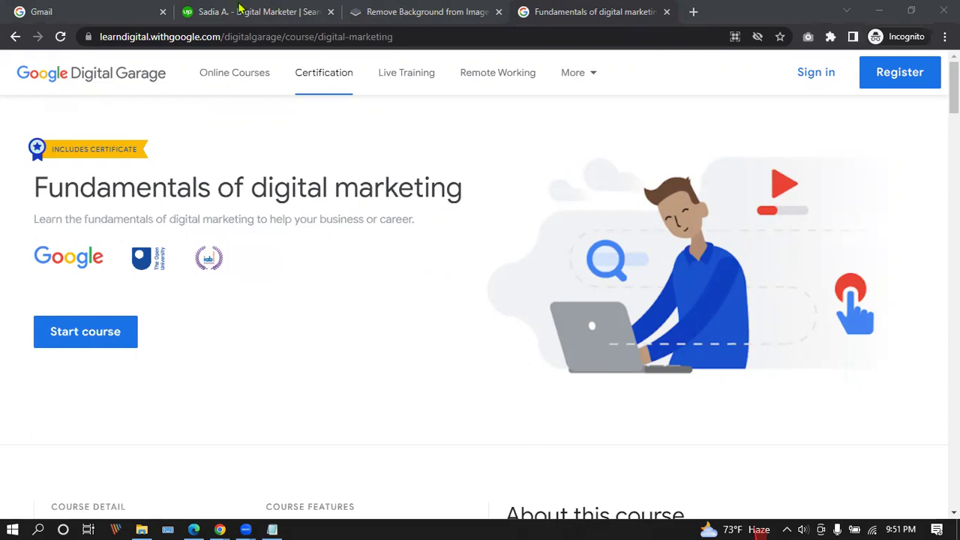
pyautogui.hotkey('ctrl', '2')
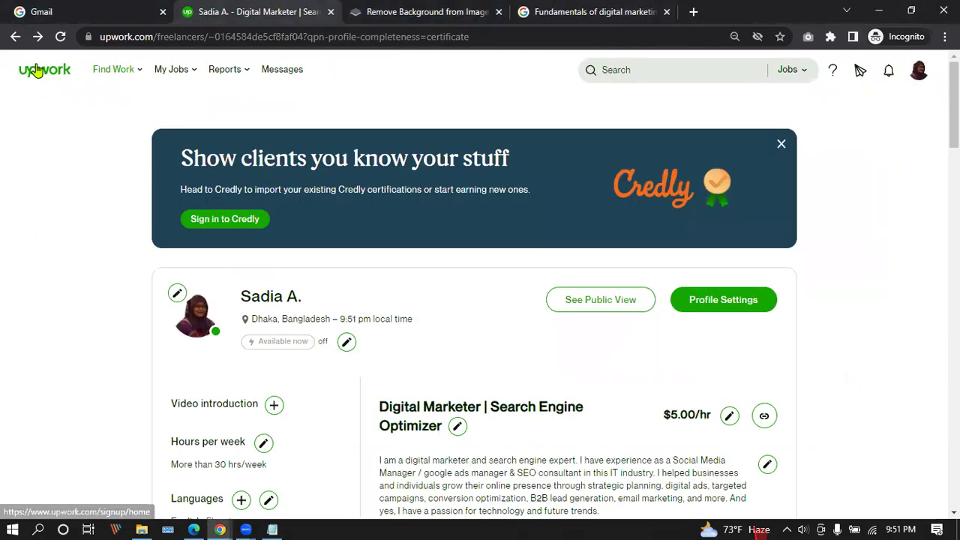
# From the Upwork home page's profile checklist, open the Add Certification form
pyautogui.click(31, 69)
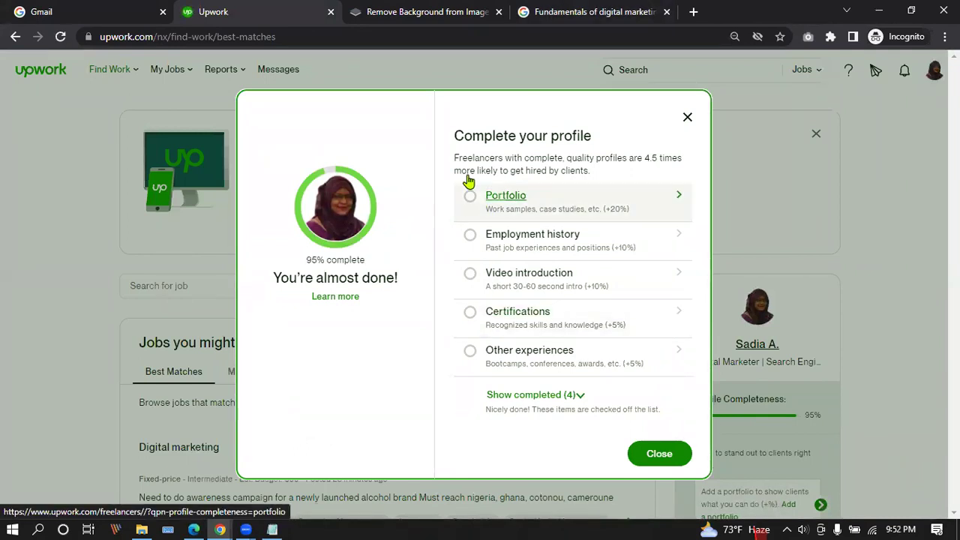
pyautogui.click(484, 310)
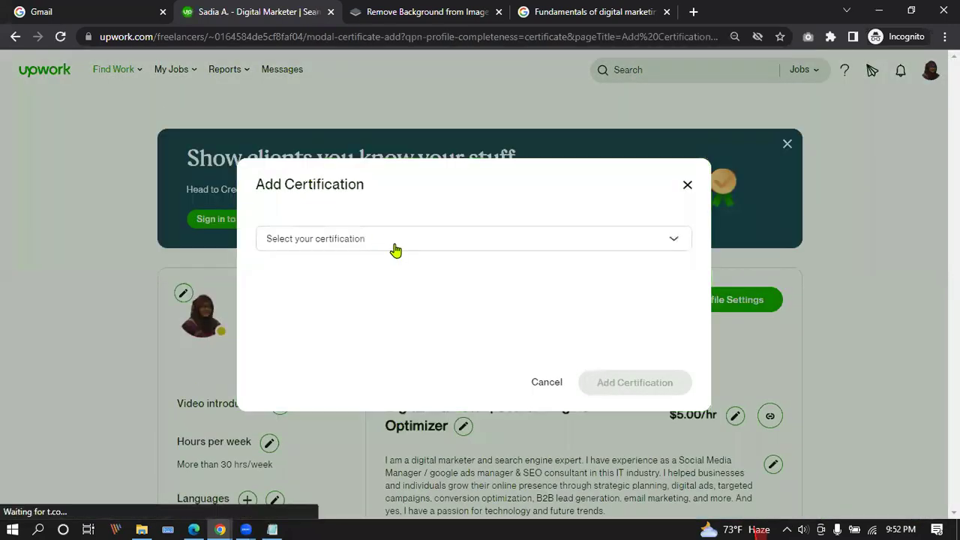
# Choose Hubspot Inbound Certification from the certification dropdown and select its name for copying
pyautogui.click(396, 239)
pyautogui.scroll(-6, 413, 334)
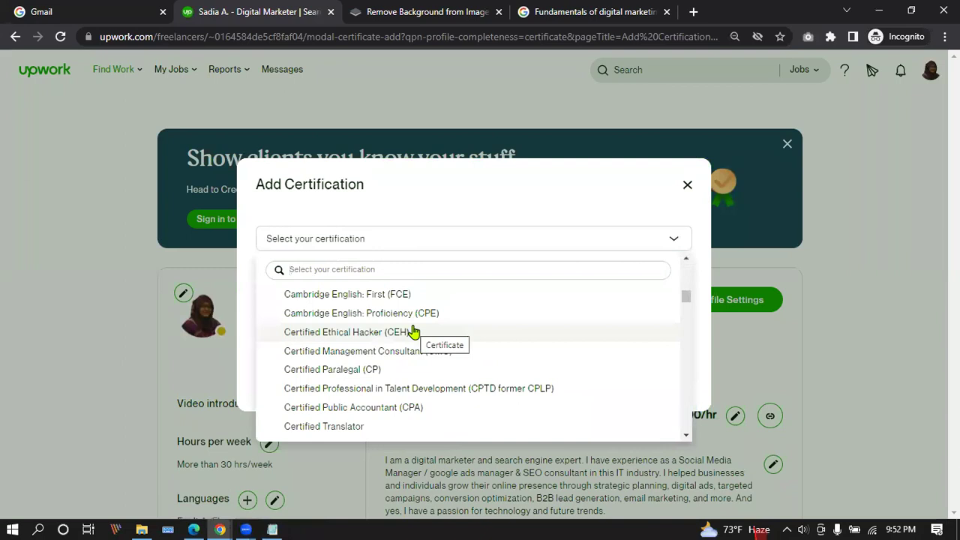
pyautogui.scroll(-5, 413, 332)
pyautogui.scroll(-3, 415, 328)
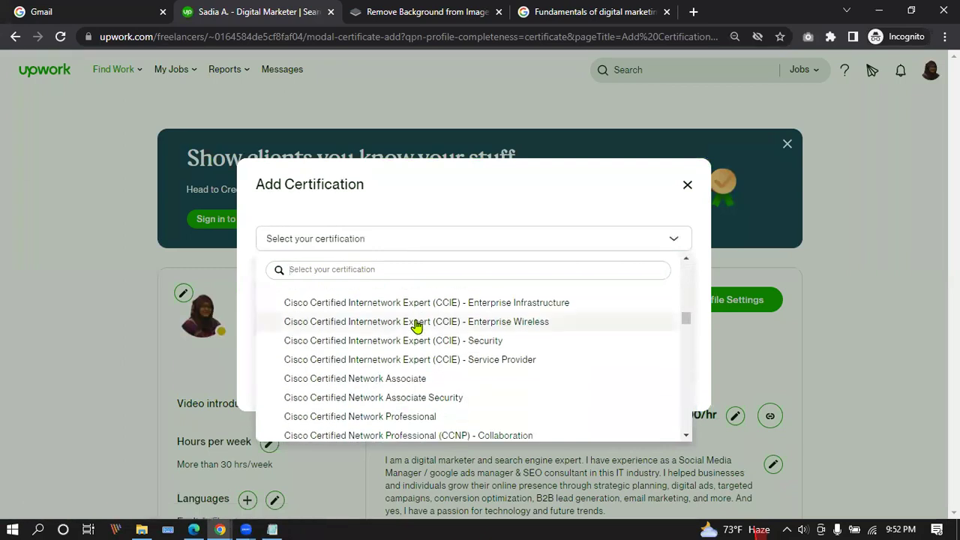
pyautogui.scroll(-6, 416, 327)
pyautogui.scroll(-5, 418, 325)
pyautogui.scroll(-3, 418, 325)
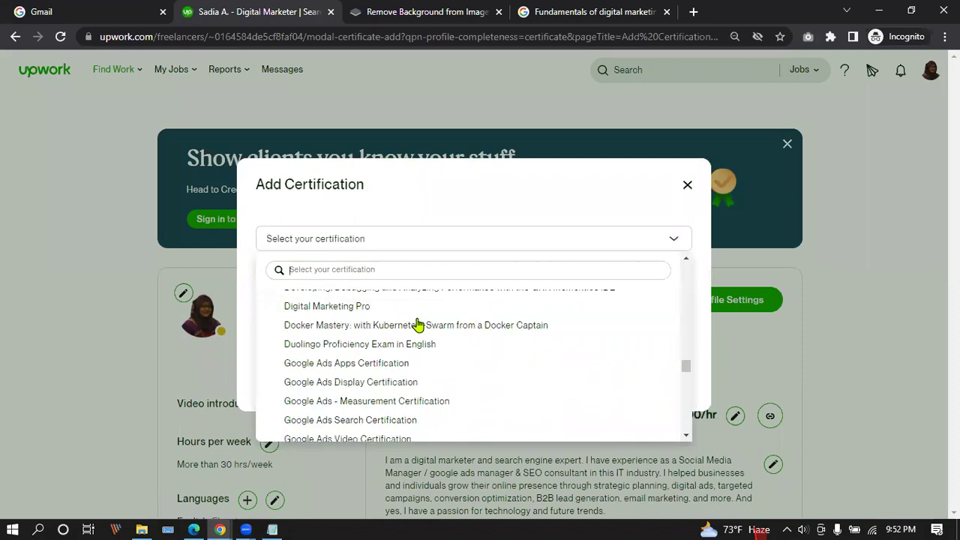
pyautogui.scroll(-3, 418, 325)
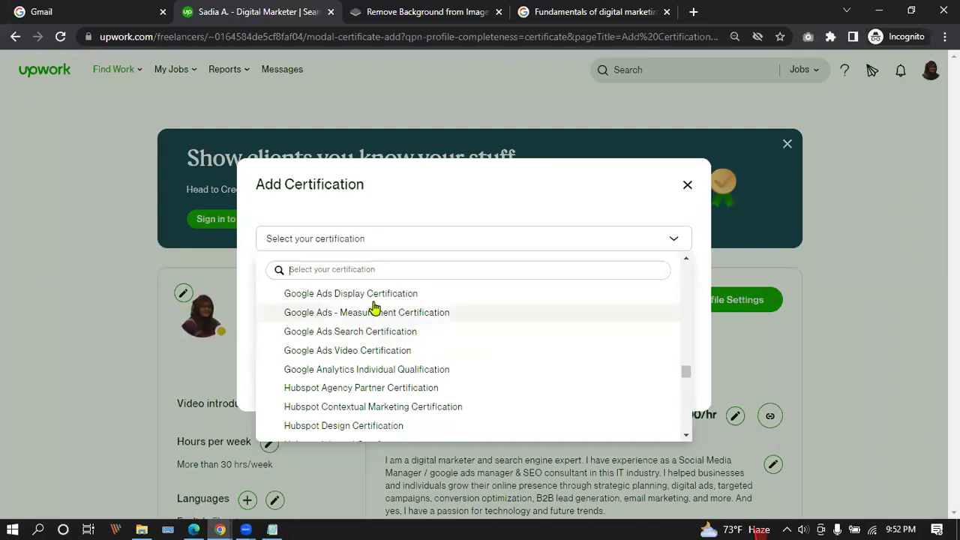
pyautogui.scroll(1, 463, 363)
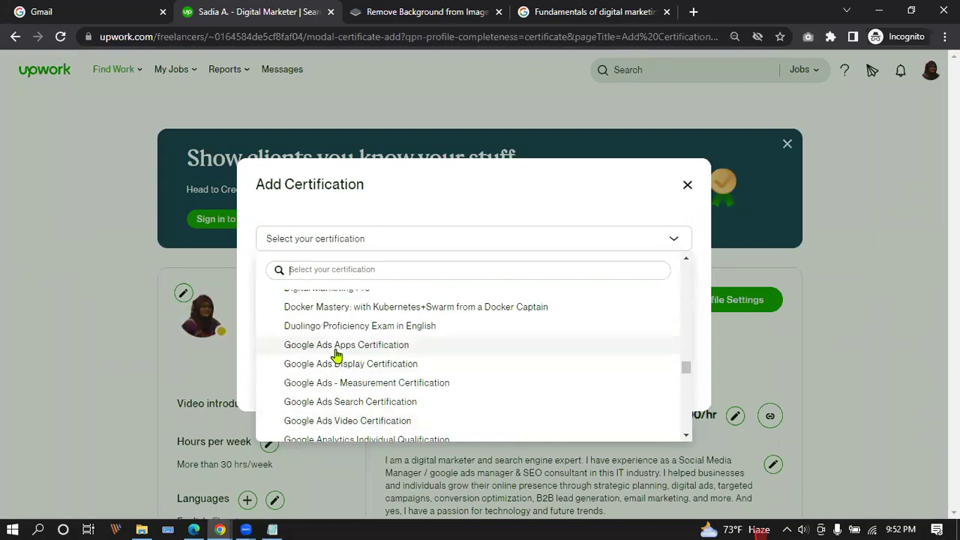
pyautogui.scroll(-1, 390, 342)
pyautogui.scroll(-1, 405, 342)
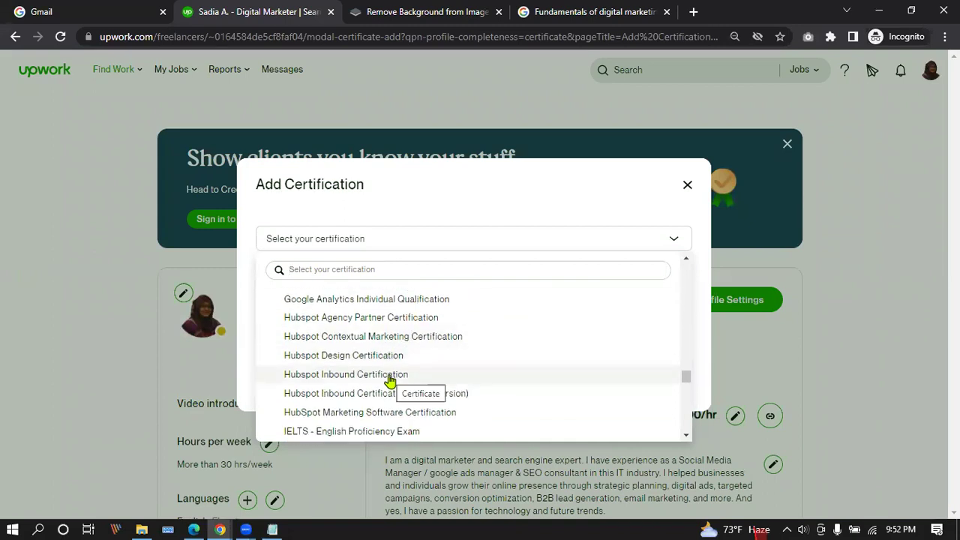
pyautogui.click(335, 375)
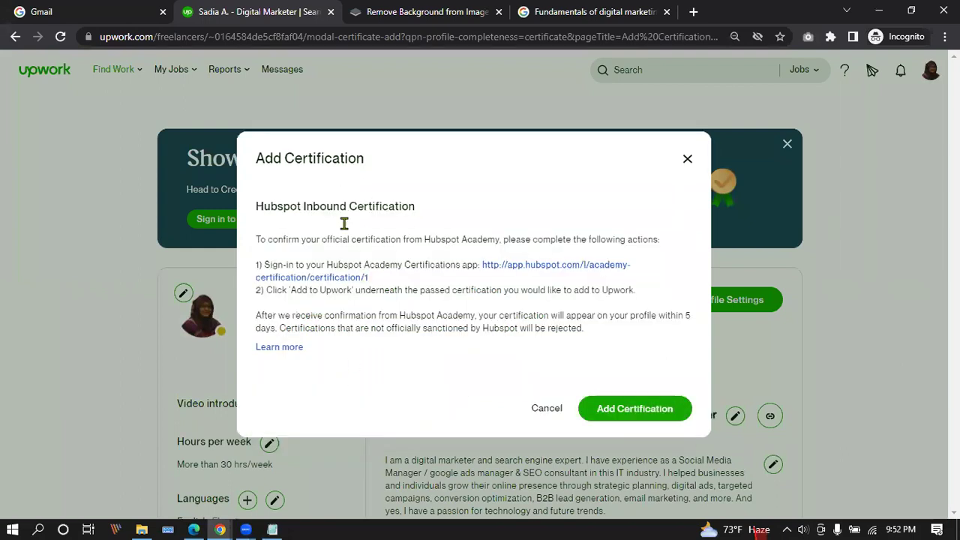
pyautogui.moveTo(257, 207); pyautogui.dragTo(429, 214)
pyautogui.hotkey('ctrl', 'c')
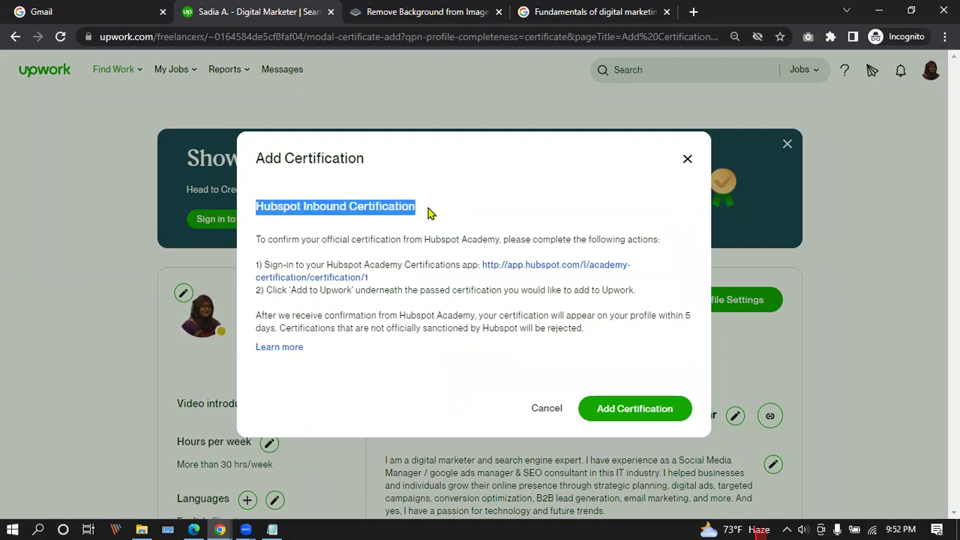
# In a new tab, search the pasted certification name and open the HubSpot Academy result
pyautogui.click(693, 11)
pyautogui.hotkey('ctrl', 'v')
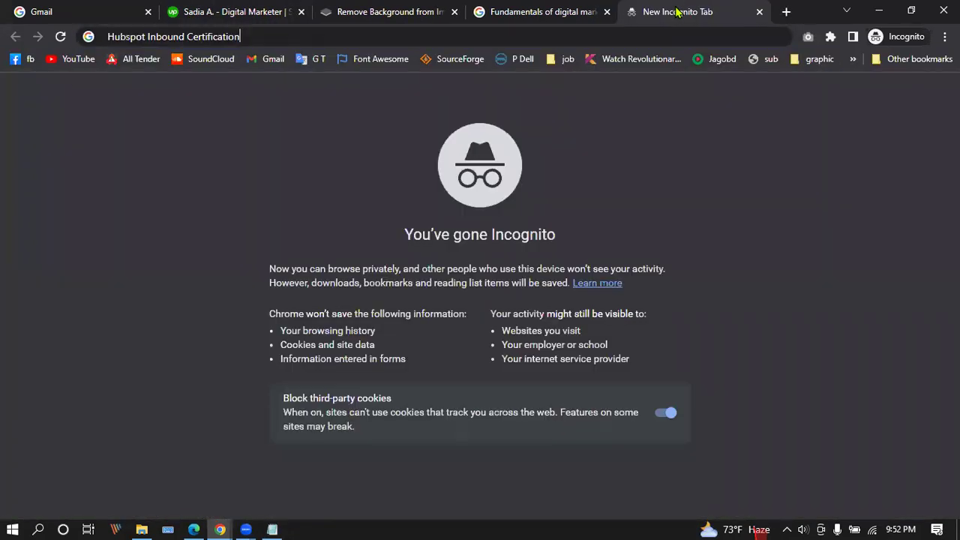
pyautogui.press('Return')
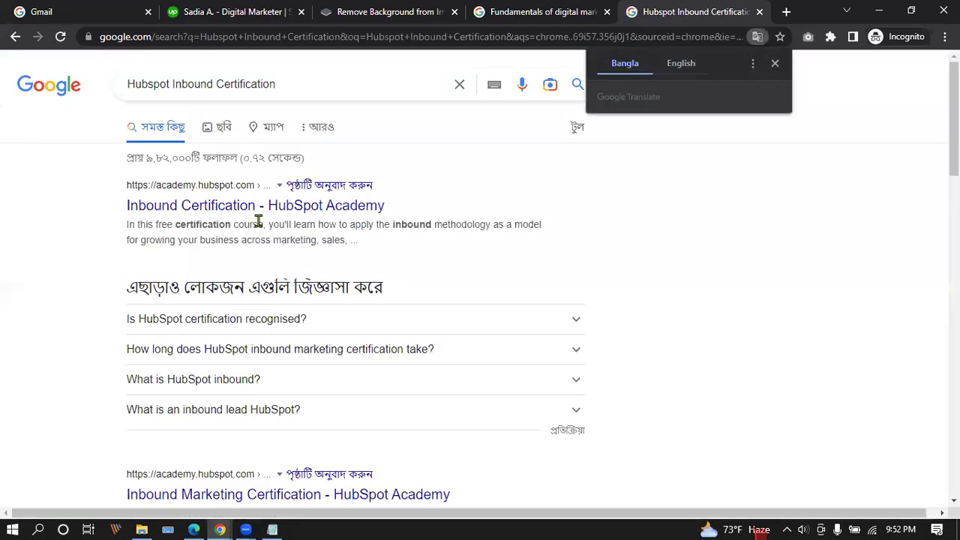
pyautogui.click(166, 198)
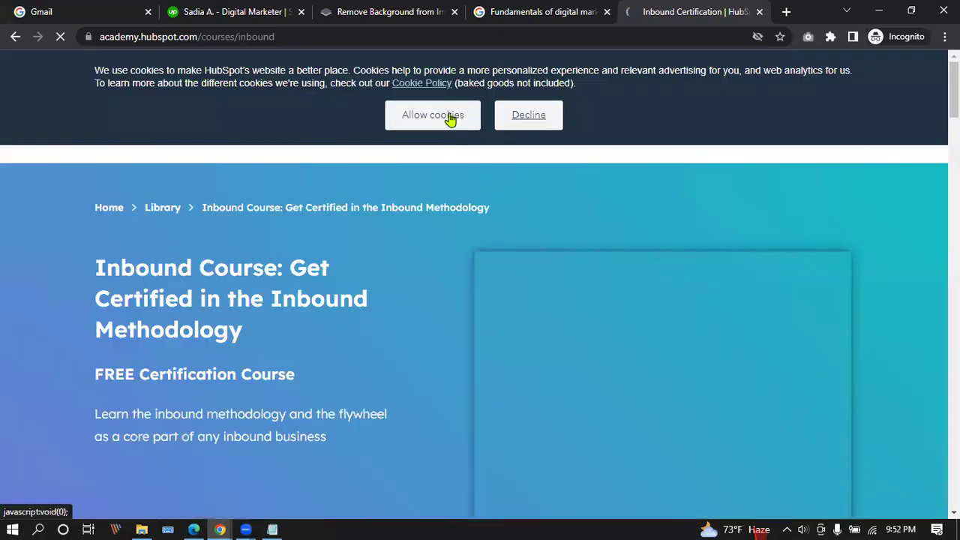
# Accept cookies, open the Certifications overview page, select its URL, and return to Upwork
pyautogui.click(452, 120)
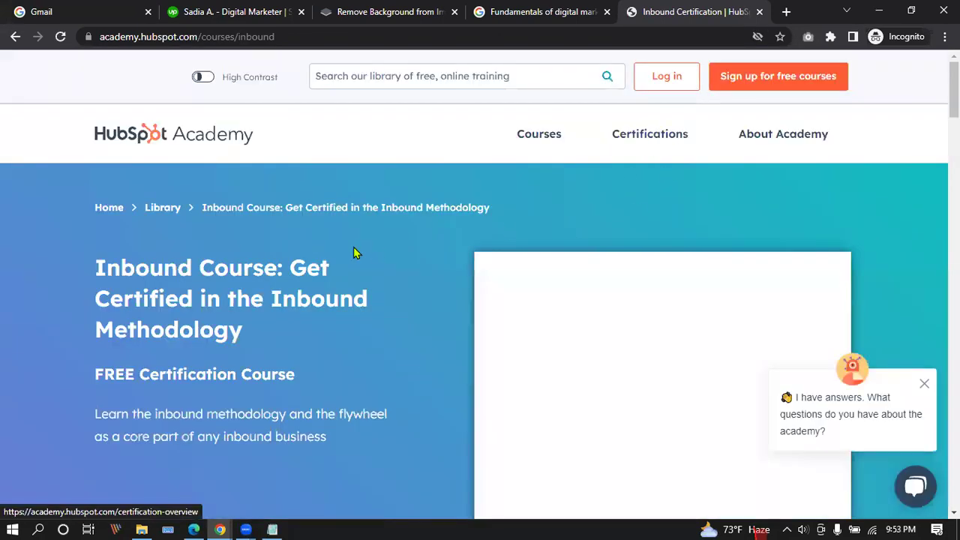
pyautogui.click(637, 135)
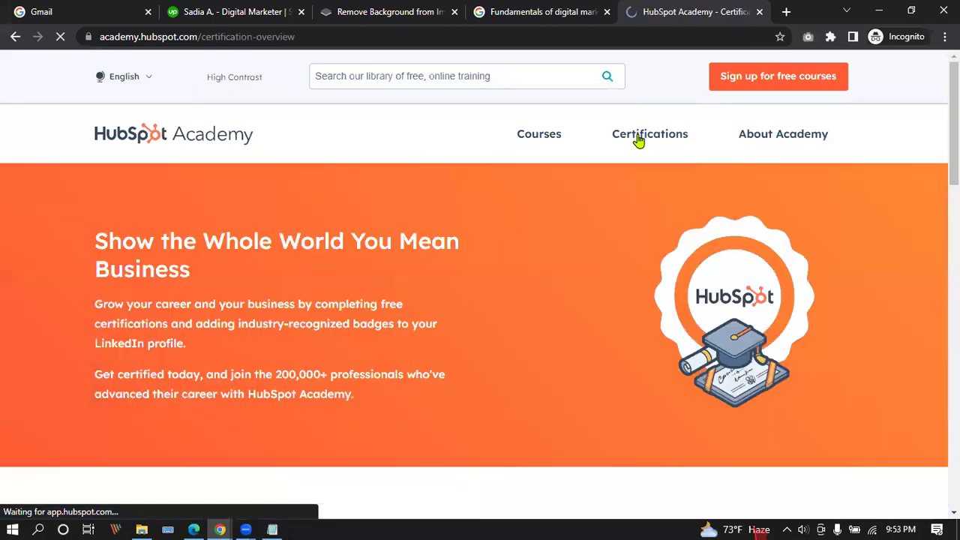
pyautogui.click(313, 37)
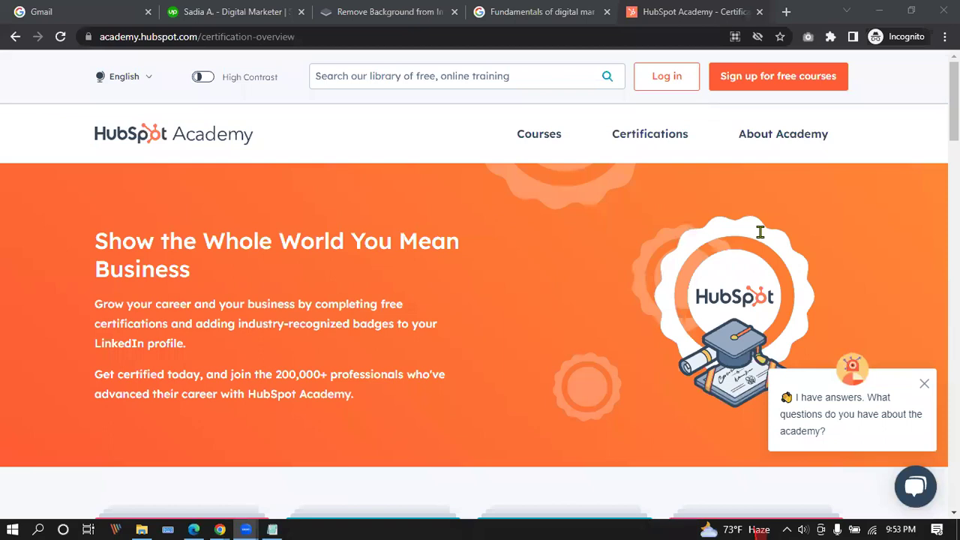
pyautogui.click(215, 13)
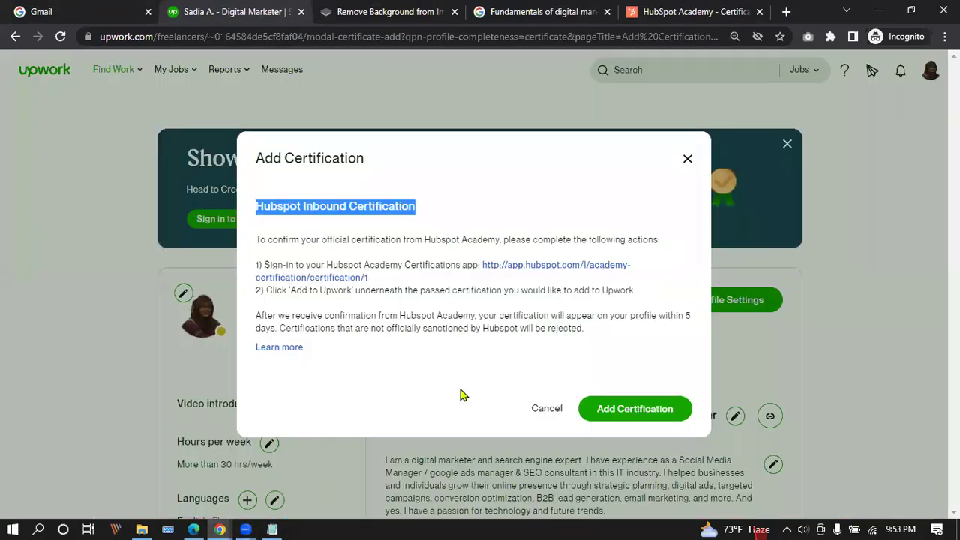
# Add the Hubspot certification, return to the job feed, dismiss the congratulations banner, then bring up Facebook
pyautogui.click(630, 409)
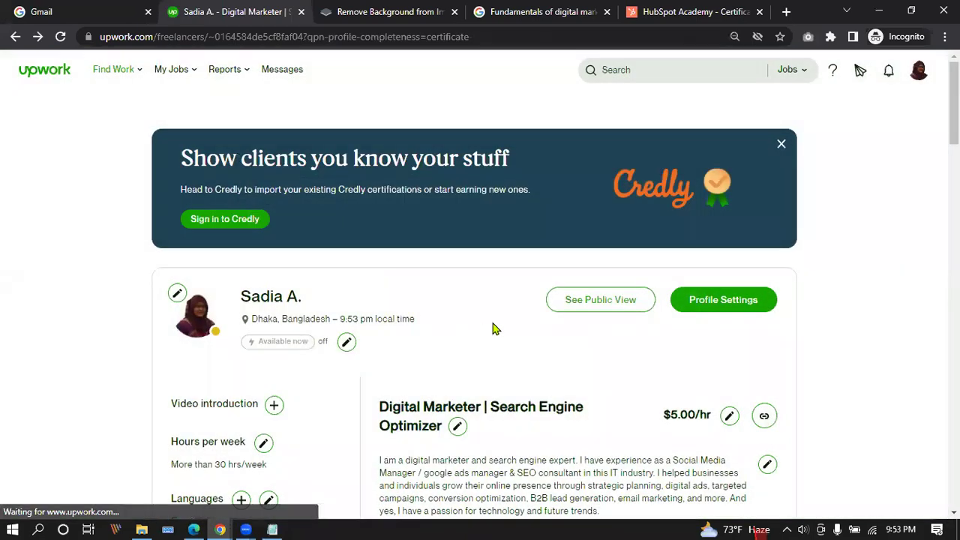
pyautogui.click(42, 75)
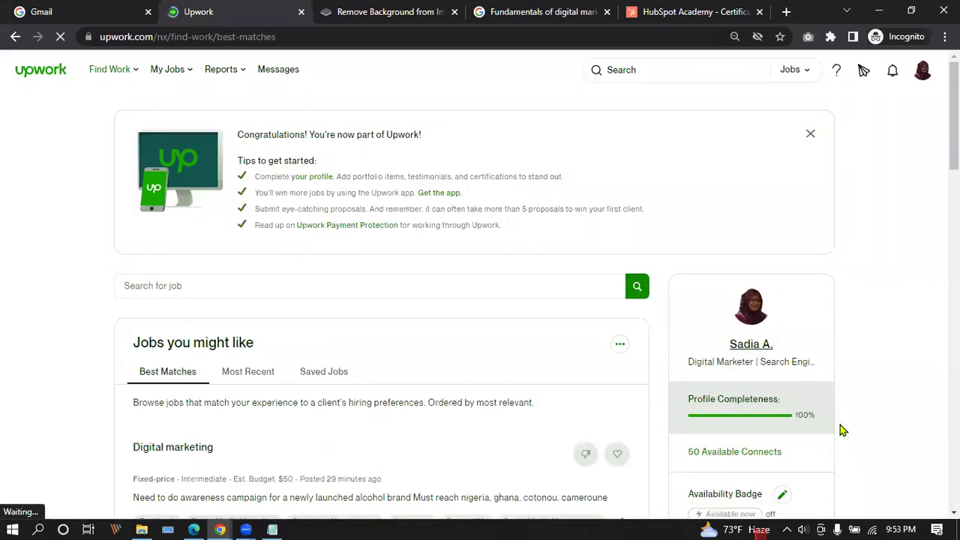
pyautogui.click(810, 137)
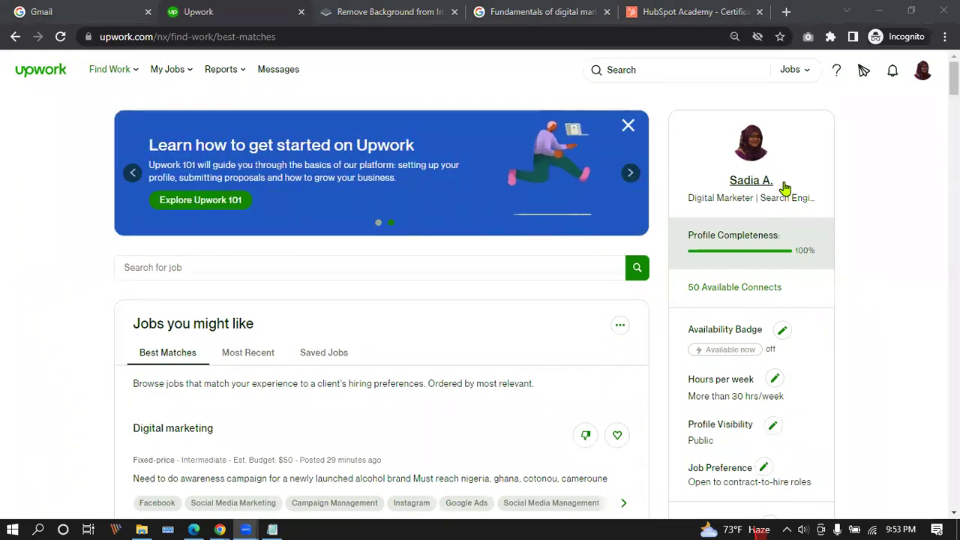
pyautogui.click(193, 529)
pyautogui.click(193, 530)
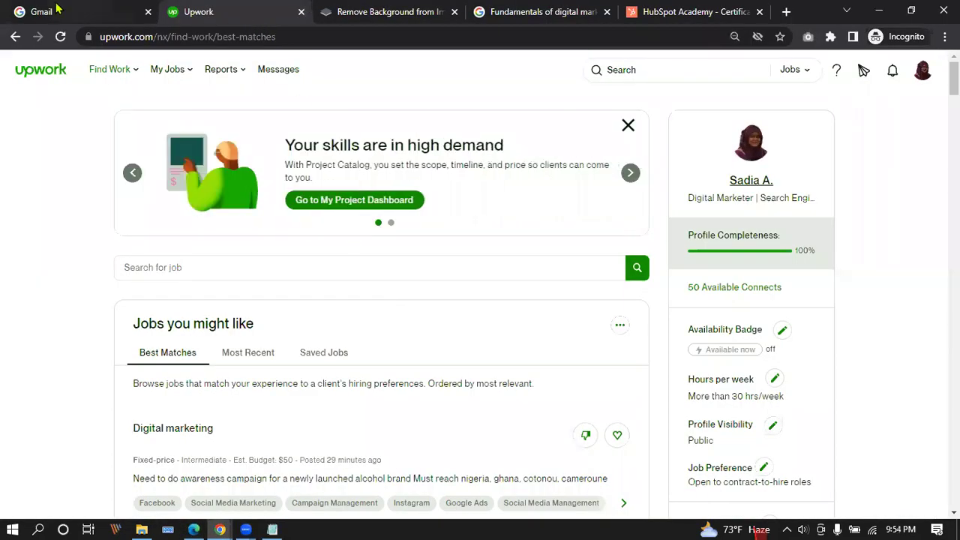
# Start a new post in the LDM11 group and paste the two certification links
pyautogui.click(194, 530)
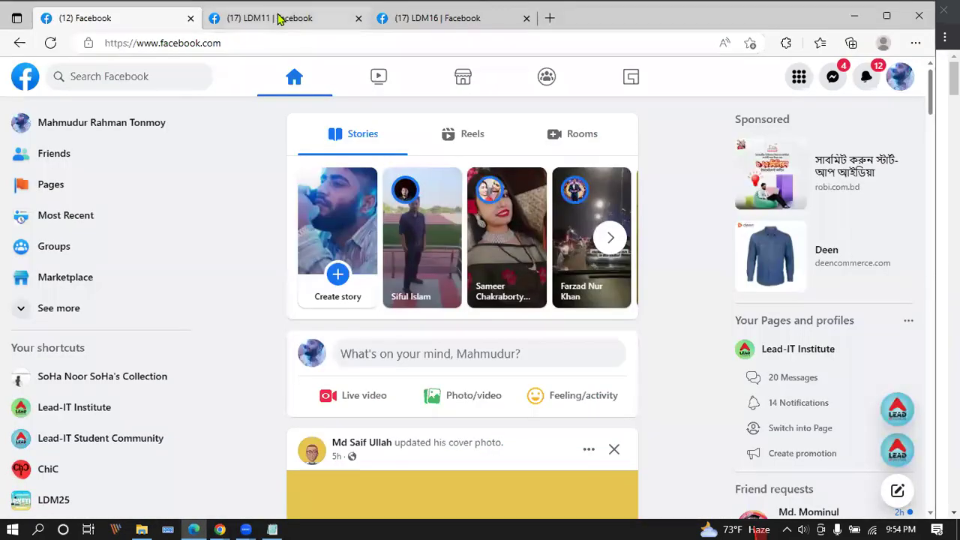
pyautogui.click(278, 18)
pyautogui.scroll(5, 418, 348)
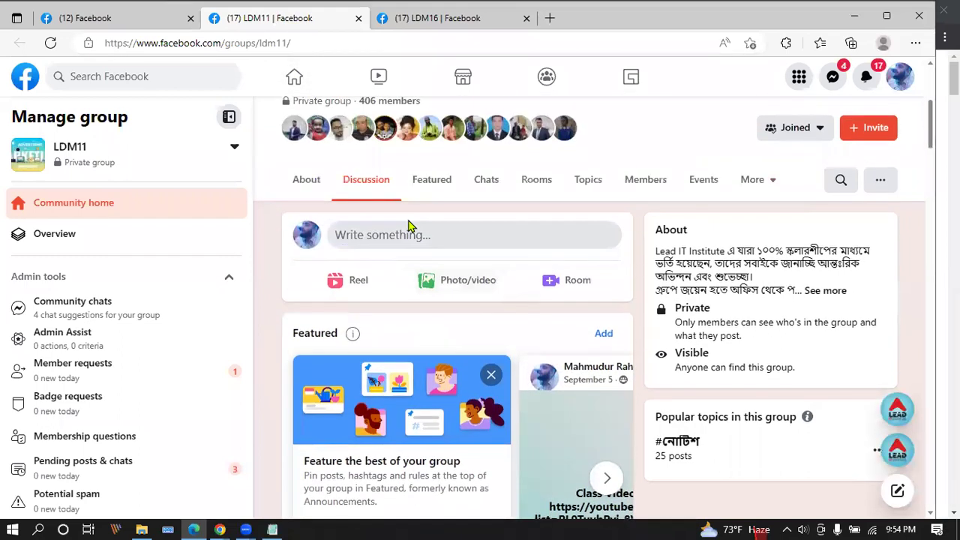
pyautogui.click(407, 234)
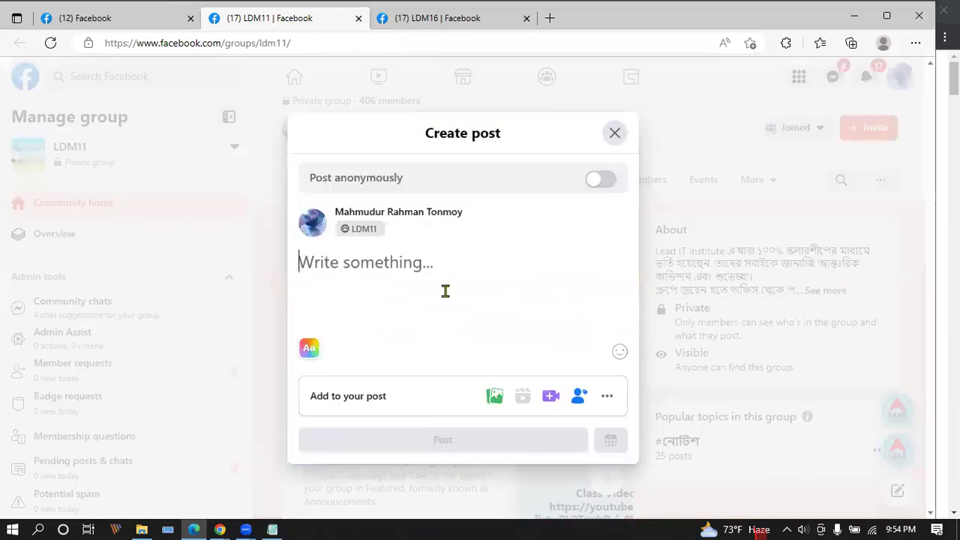
pyautogui.write('https://learndigital.withgoogle.com/digitalgarage/course/digital-marketing https://academy.hubspot.com/certification-overview')
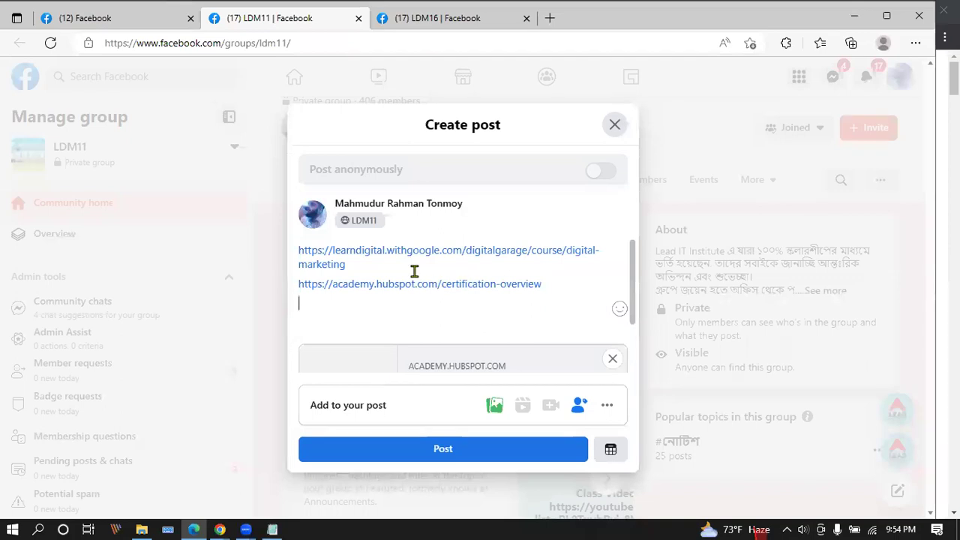
# Put each link on its own line under labels 'hubspot:' and 'Google digitalgarage:'
pyautogui.press('Return')
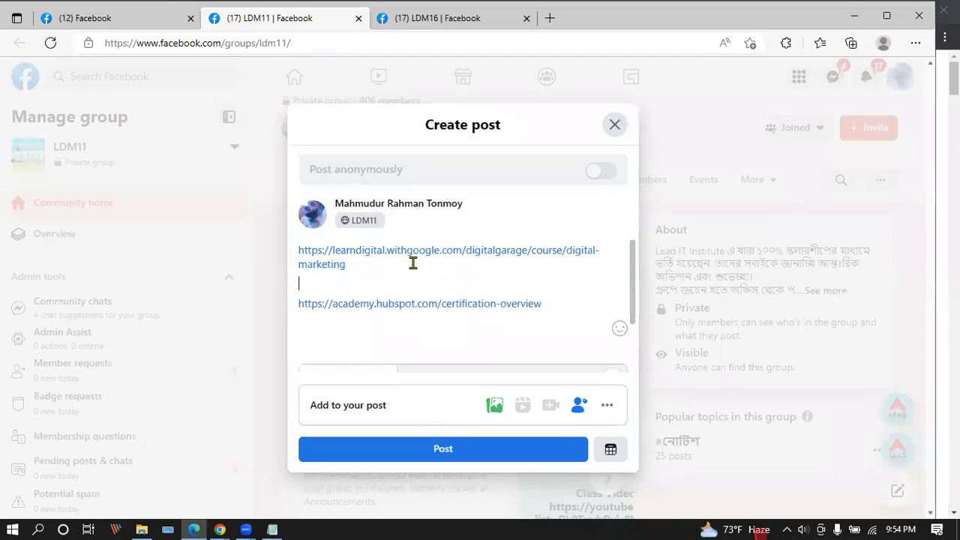
pyautogui.moveTo(415, 304); pyautogui.dragTo(374, 304)
pyautogui.hotkey('ctrl', 'c')
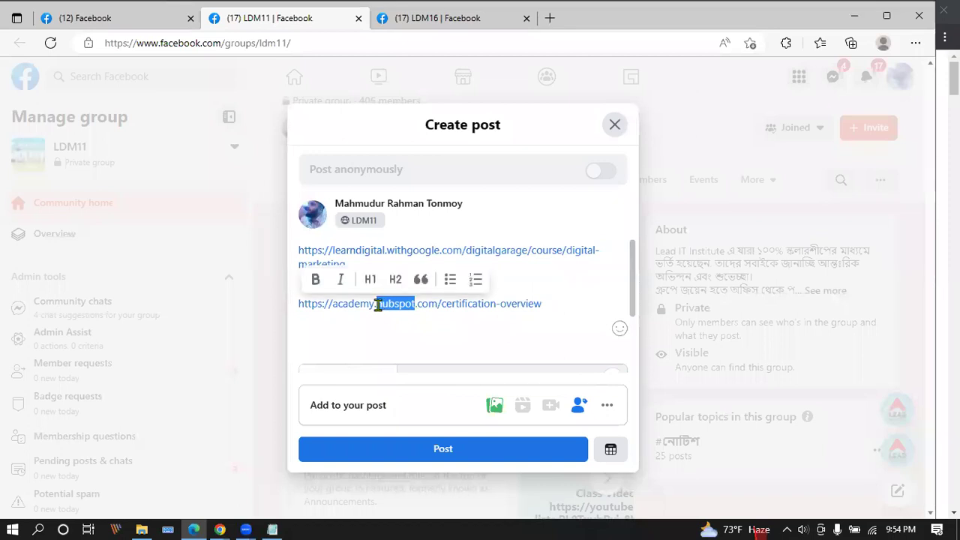
pyautogui.click(297, 305)
pyautogui.hotkey('ctrl', 'v')
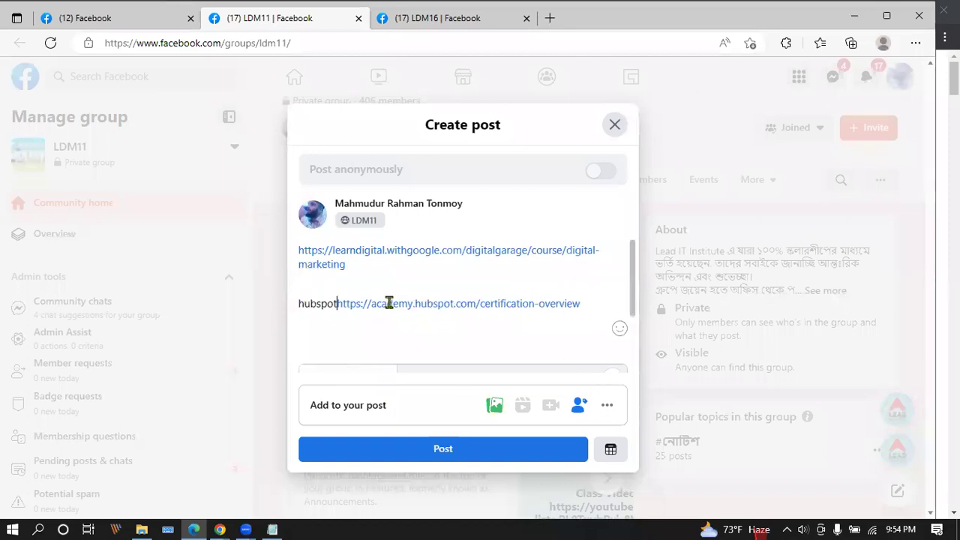
pyautogui.write(':')
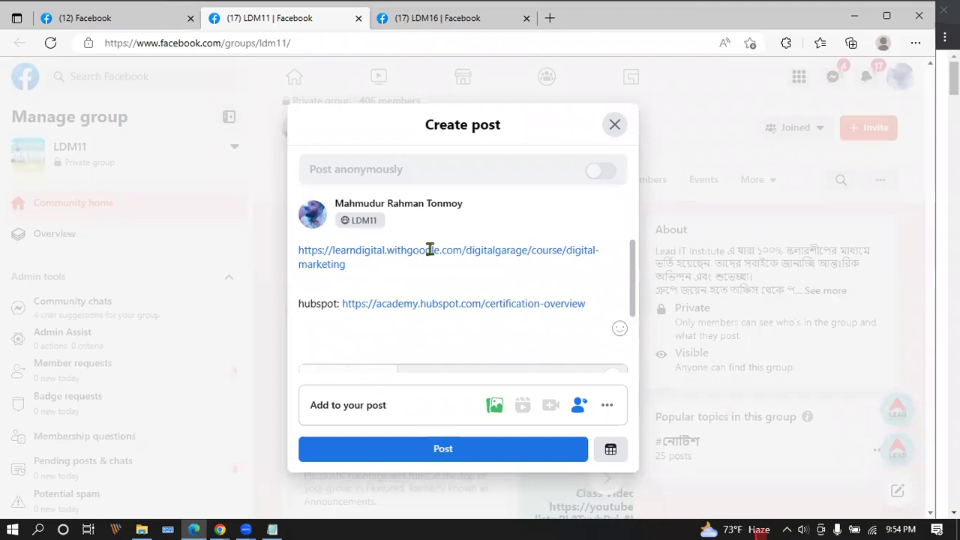
pyautogui.moveTo(469, 250); pyautogui.dragTo(528, 250)
pyautogui.hotkey('ctrl', 'c')
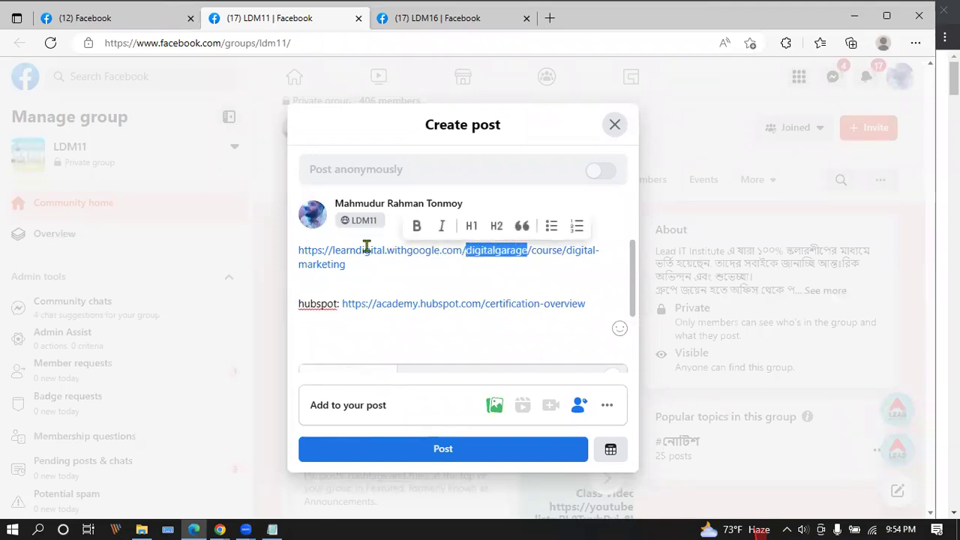
pyautogui.click(297, 250)
pyautogui.write('Google')
pyautogui.press('Return')
pyautogui.hotkey('ctrl', 'v')
pyautogui.write(':')
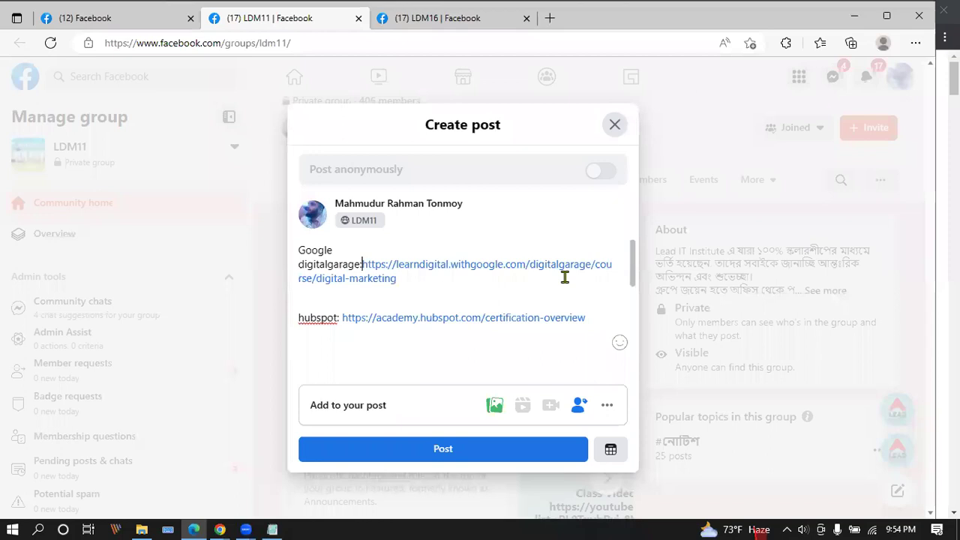
pyautogui.press('Return')
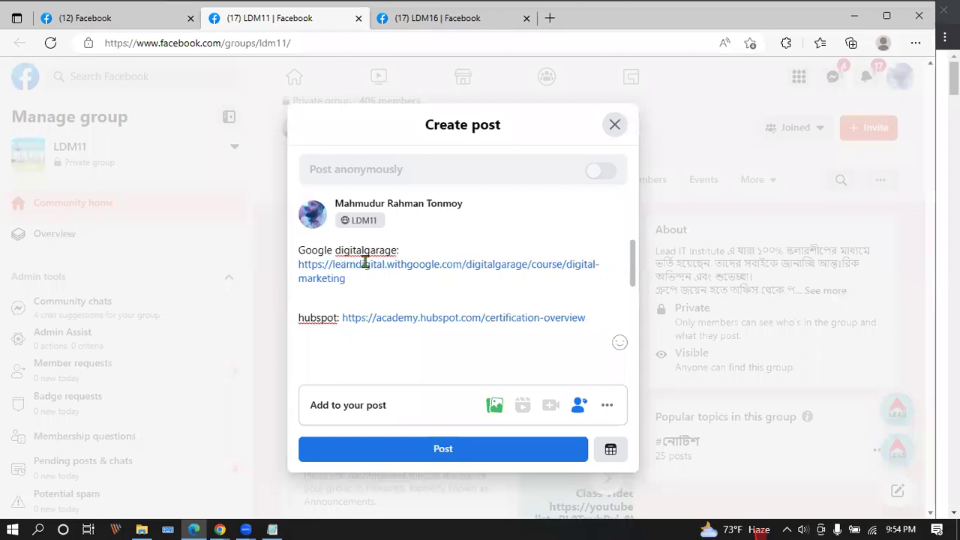
# Correct the labels to 'Google Digital Garage:' and 'Hubspot:' with proper capitalisation
pyautogui.click(365, 250)
pyautogui.press('Down')
pyautogui.press('Return')
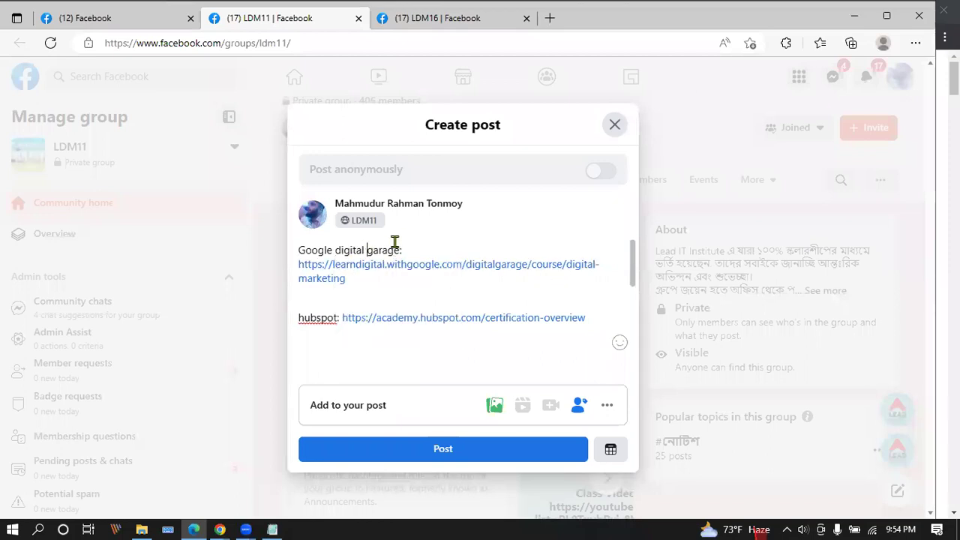
pyautogui.press('Delete')
pyautogui.write('G')
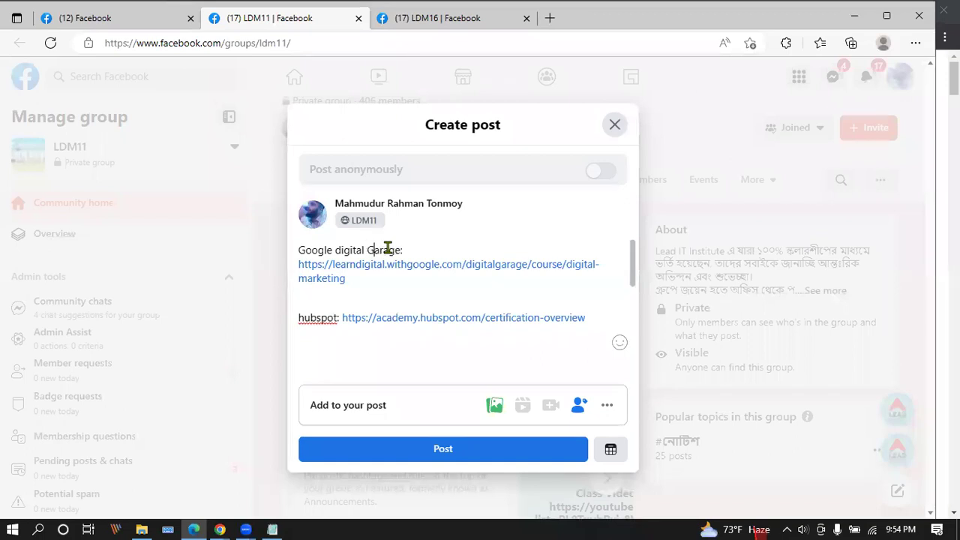
pyautogui.press('Delete')
pyautogui.write('D')
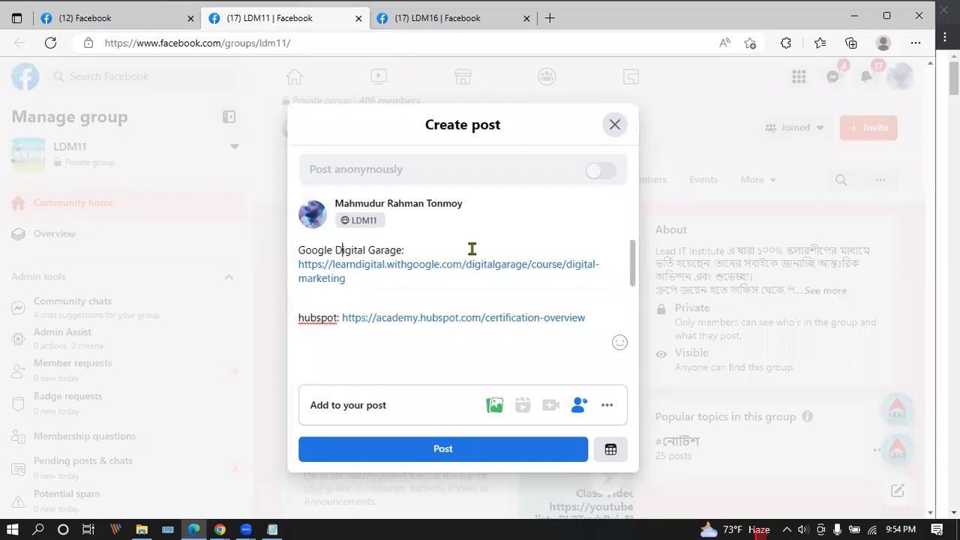
pyautogui.rightClick(304, 318)
pyautogui.press('Escape')
pyautogui.press('Delete')
pyautogui.write('H')
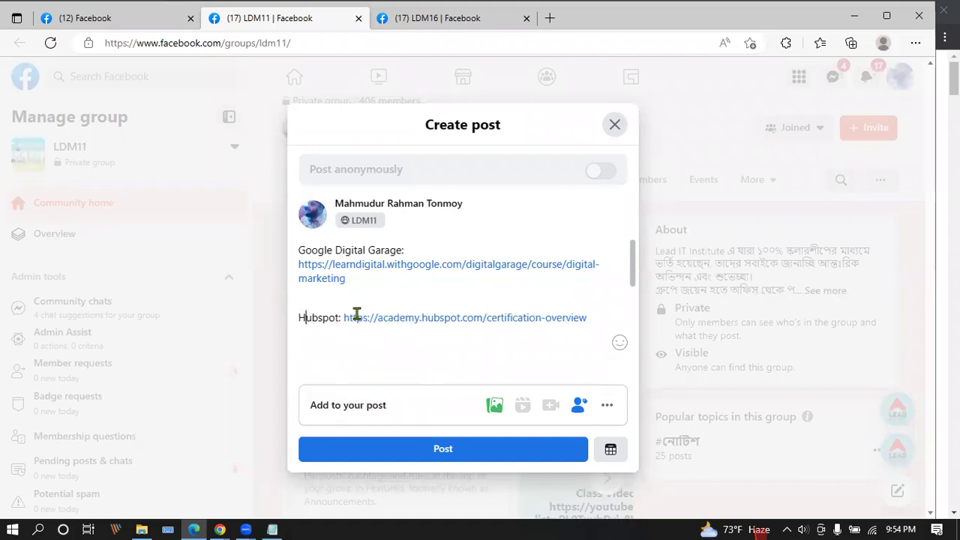
# Review the labelled links post and publish it to the LDM11 group
pyautogui.hotkey('ctrl', 'a')
pyautogui.click(404, 291)
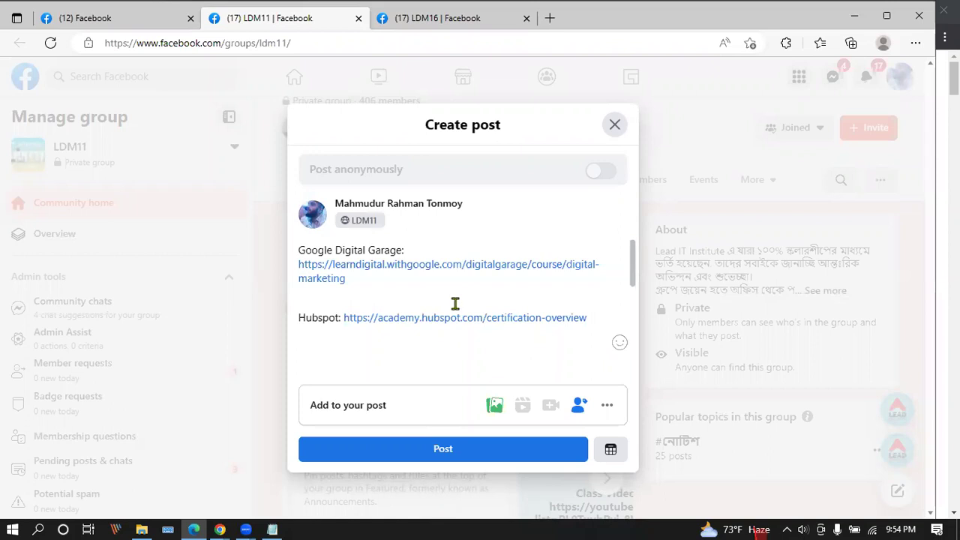
pyautogui.hotkey('ctrl', 'z')
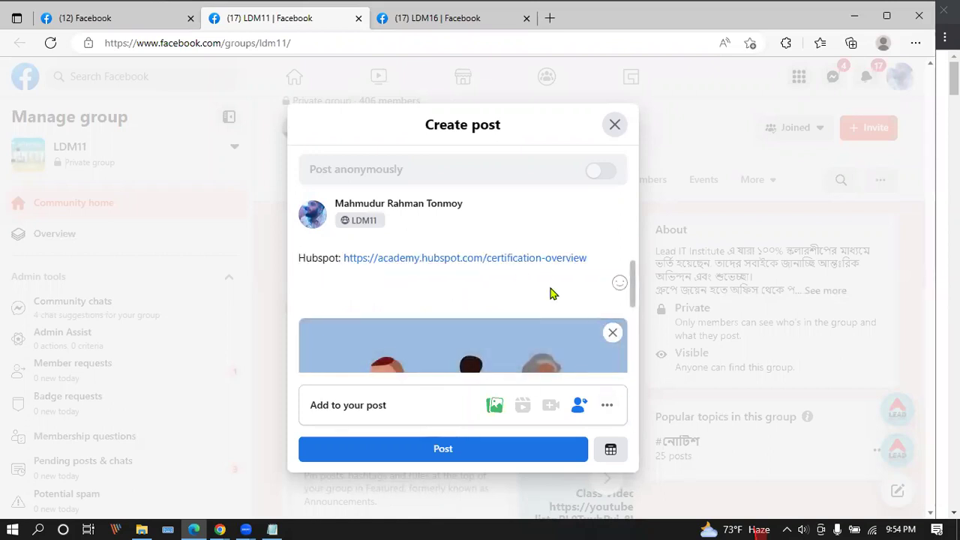
pyautogui.scroll(-3, 531, 316)
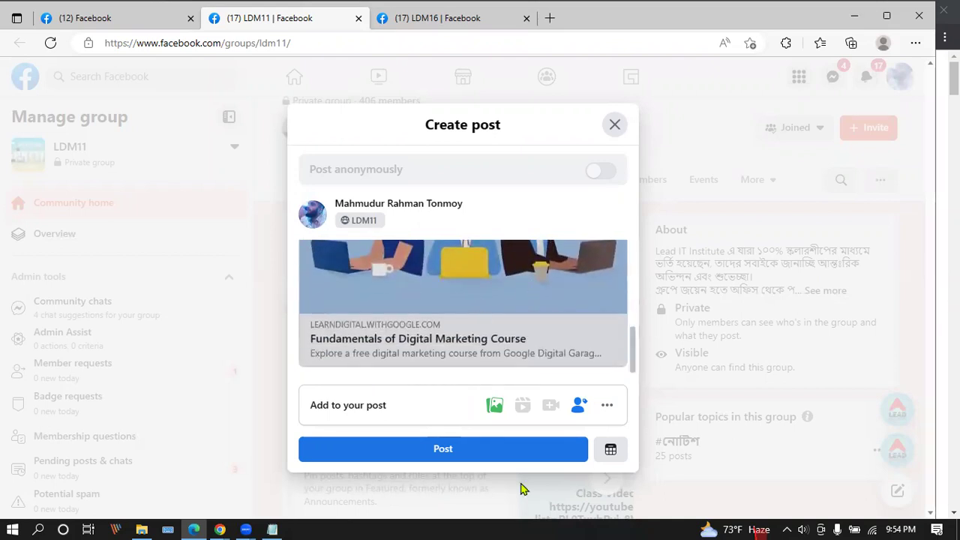
pyautogui.scroll(4, 547, 337)
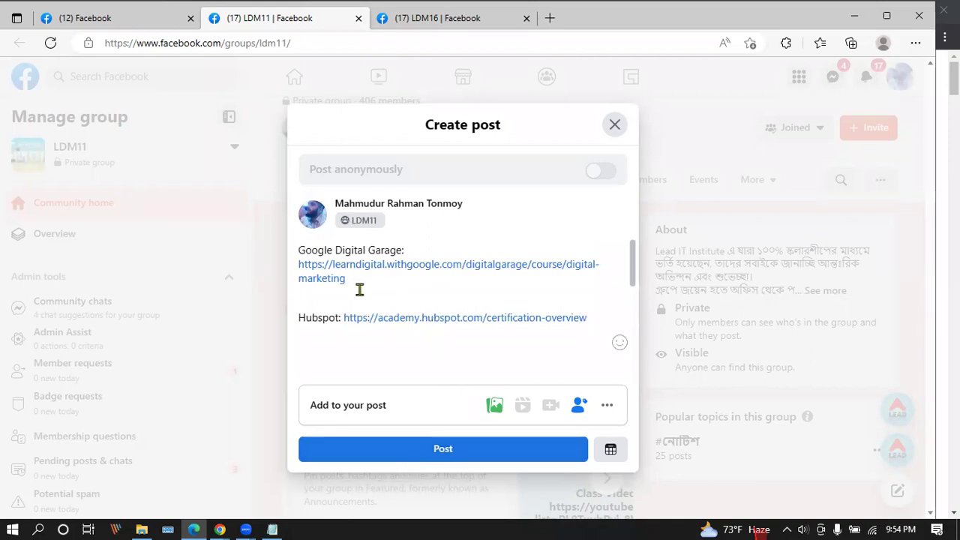
pyautogui.hotkey('ctrl', 'a')
pyautogui.hotkey('ctrl', 'c')
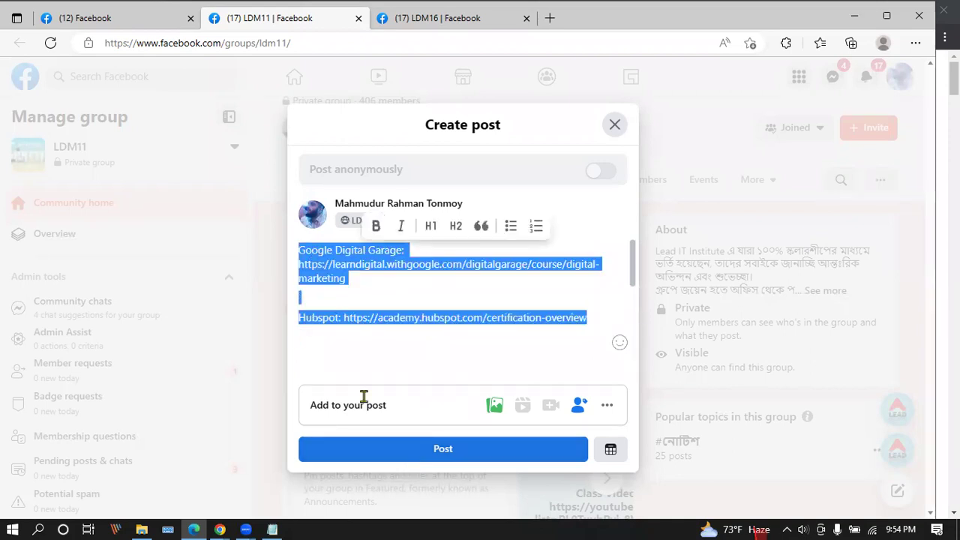
pyautogui.click(435, 448)
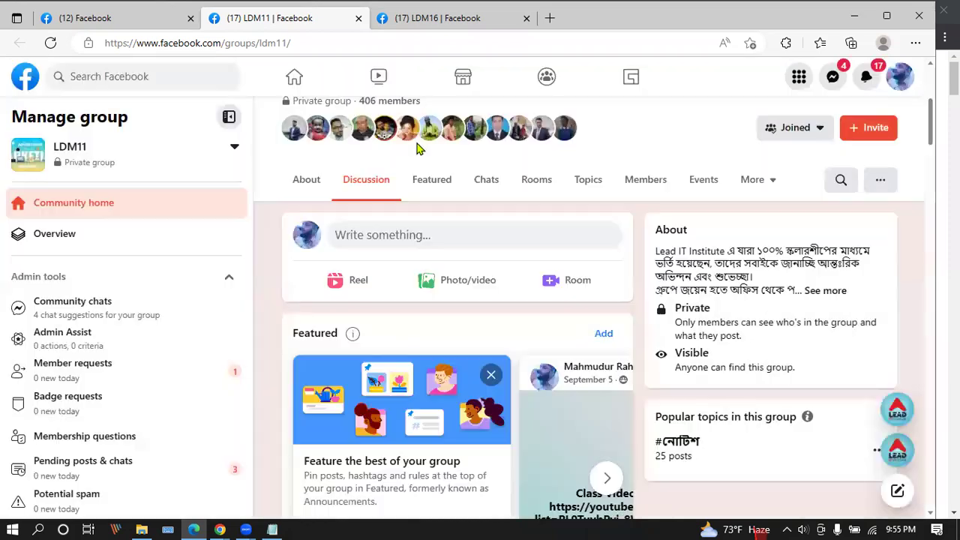
# Paste the certification links into a new LDM16 group post and publish it
pyautogui.click(423, 17)
pyautogui.scroll(1, 459, 308)
pyautogui.scroll(5, 459, 308)
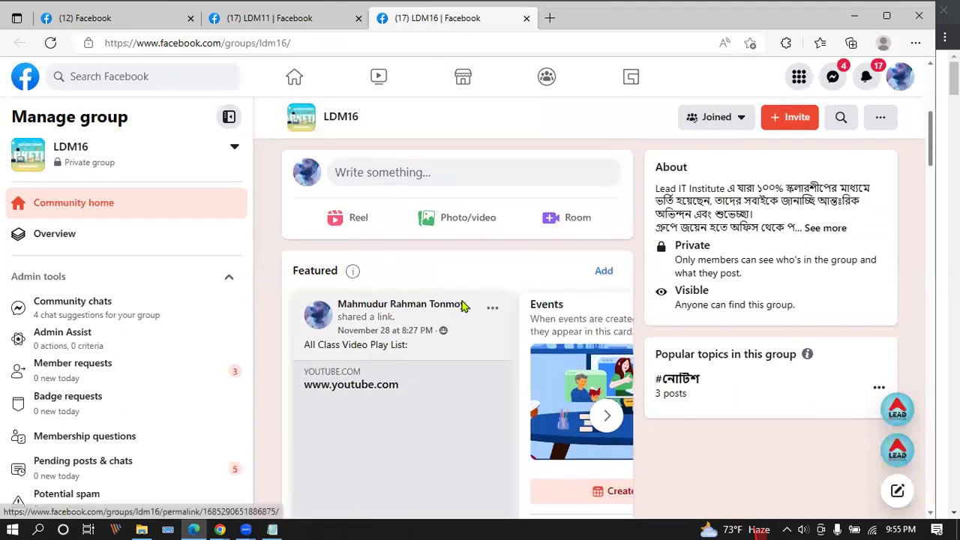
pyautogui.click(437, 242)
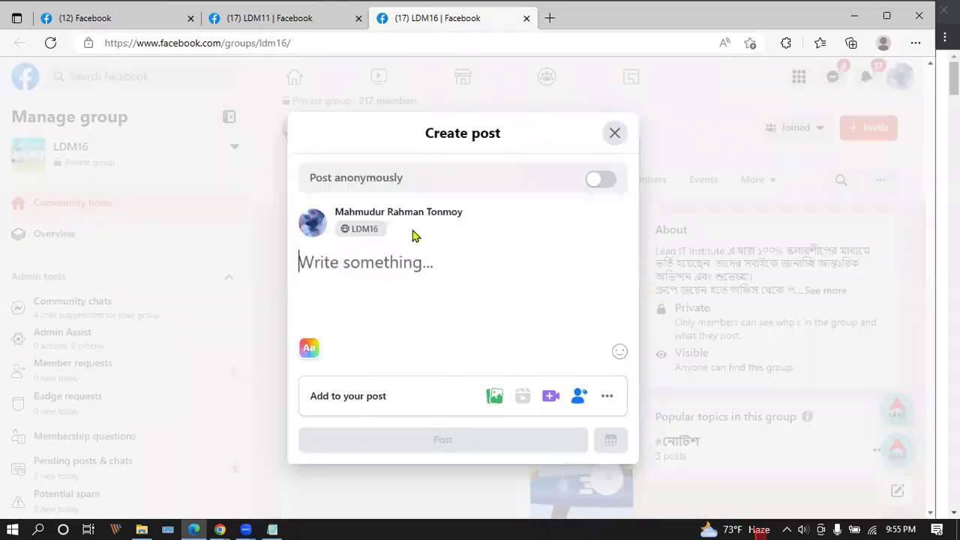
pyautogui.hotkey('ctrl', 'v')
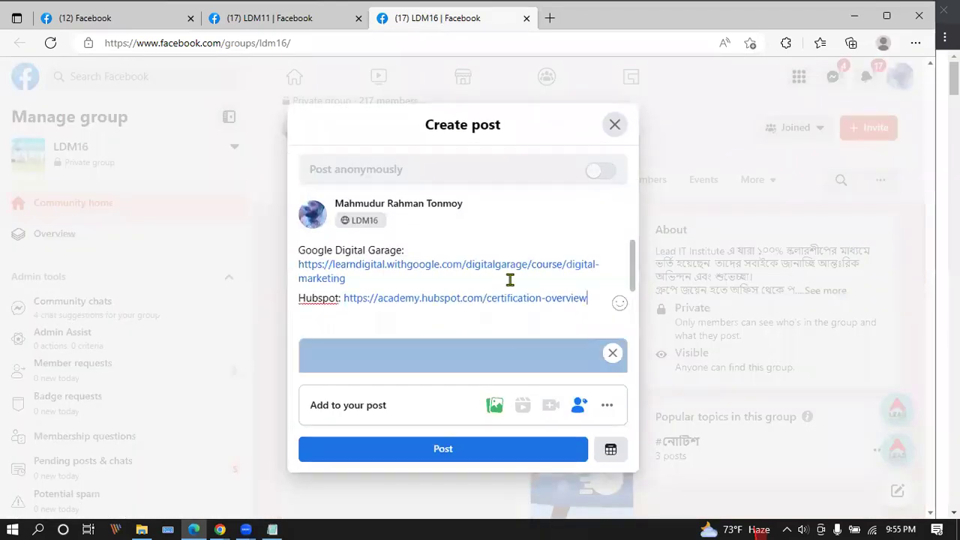
pyautogui.click(444, 449)
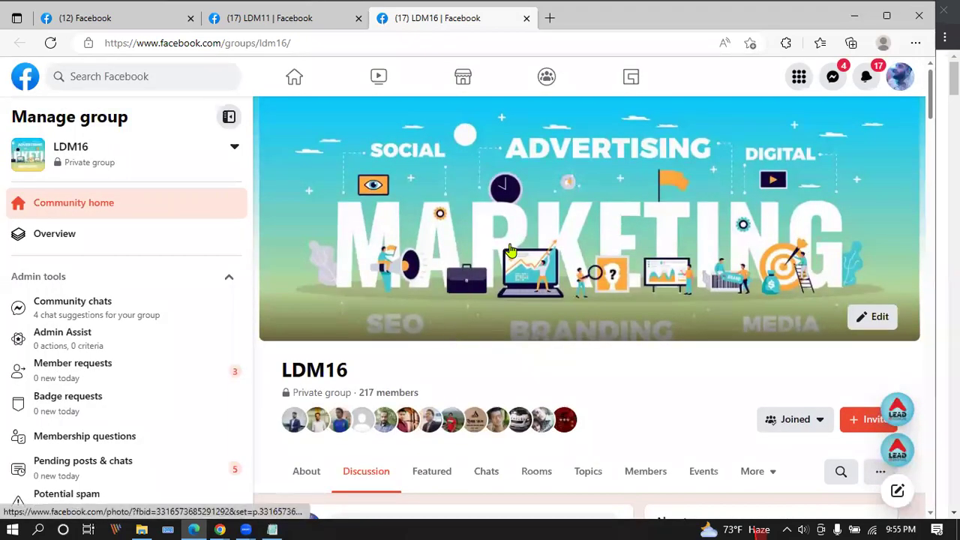
# Scroll the LDM16 group feed to review the published links post
pyautogui.scroll(-5, 455, 346)
pyautogui.scroll(3, 456, 349)
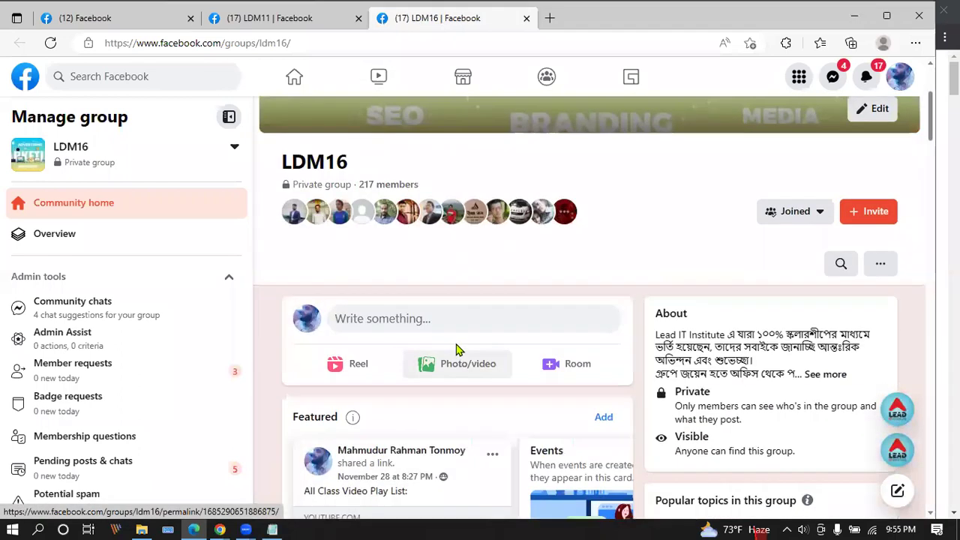
pyautogui.scroll(-5, 450, 323)
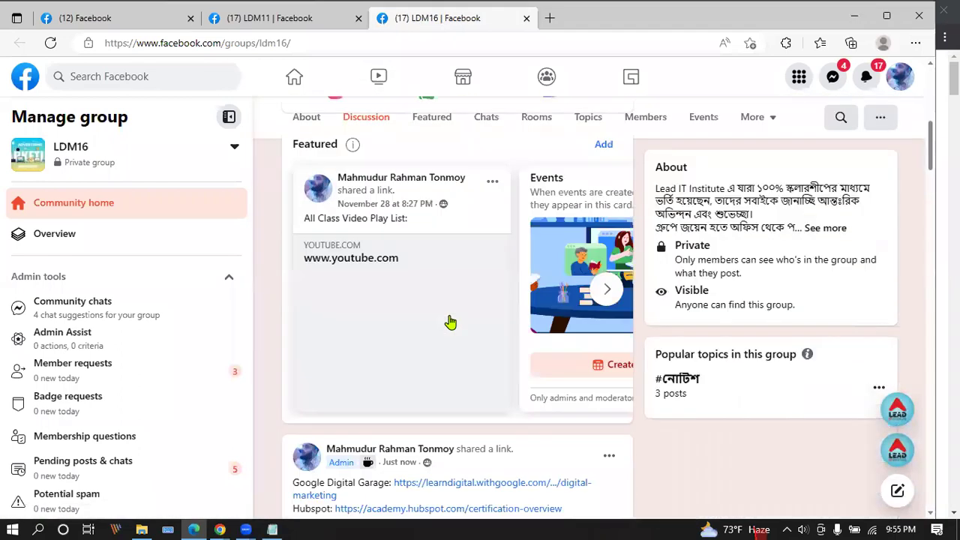
pyautogui.scroll(-6, 494, 270)
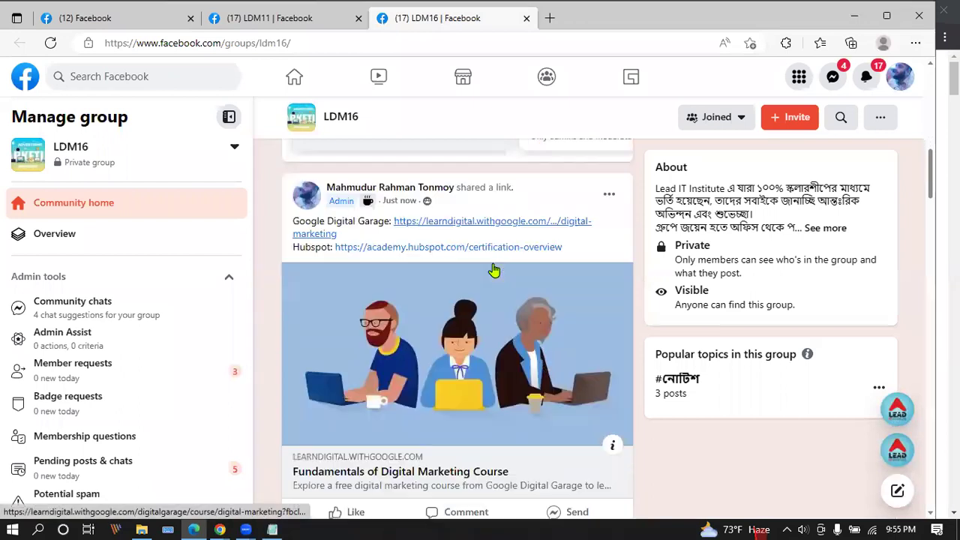
pyautogui.scroll(5, 491, 266)
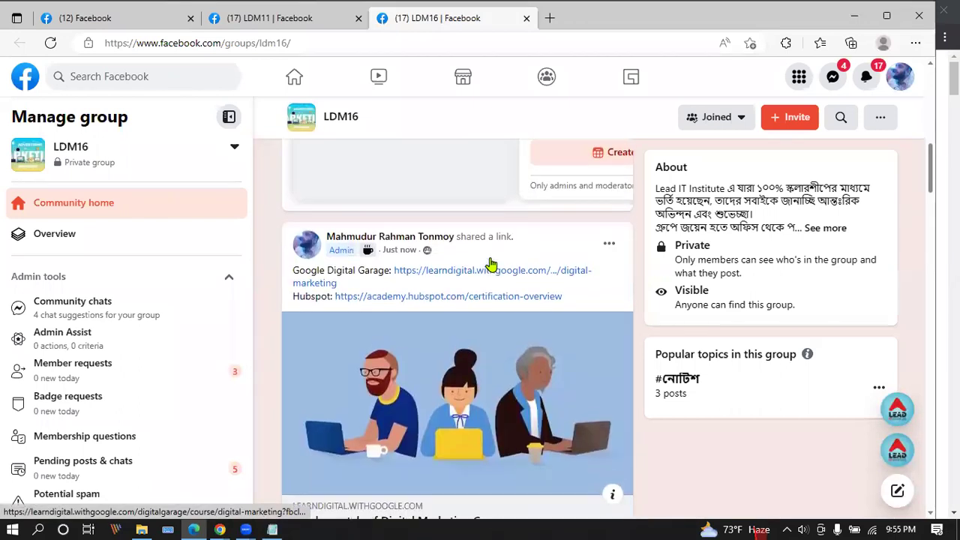
pyautogui.scroll(3, 334, 270)
pyautogui.scroll(-8, 334, 270)
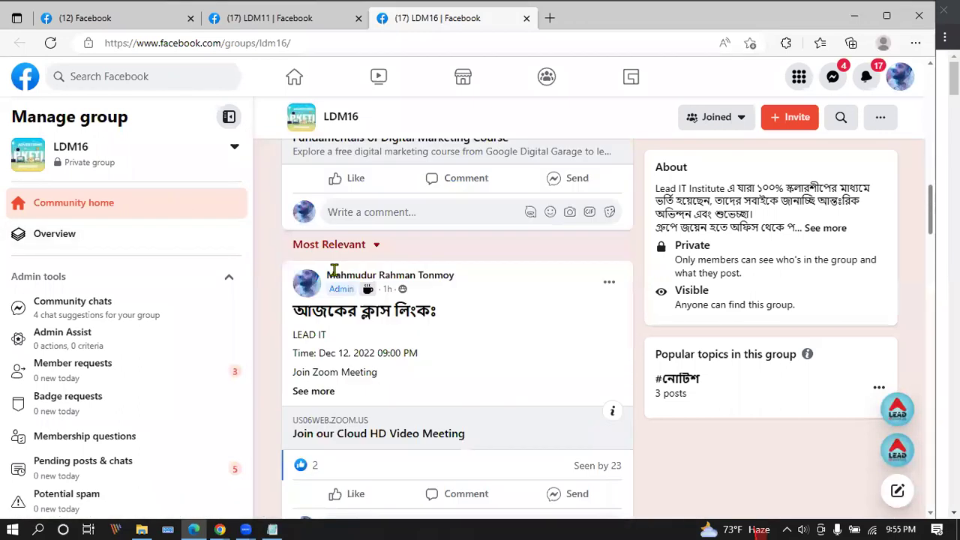
pyautogui.scroll(6, 316, 269)
pyautogui.scroll(1, 436, 279)
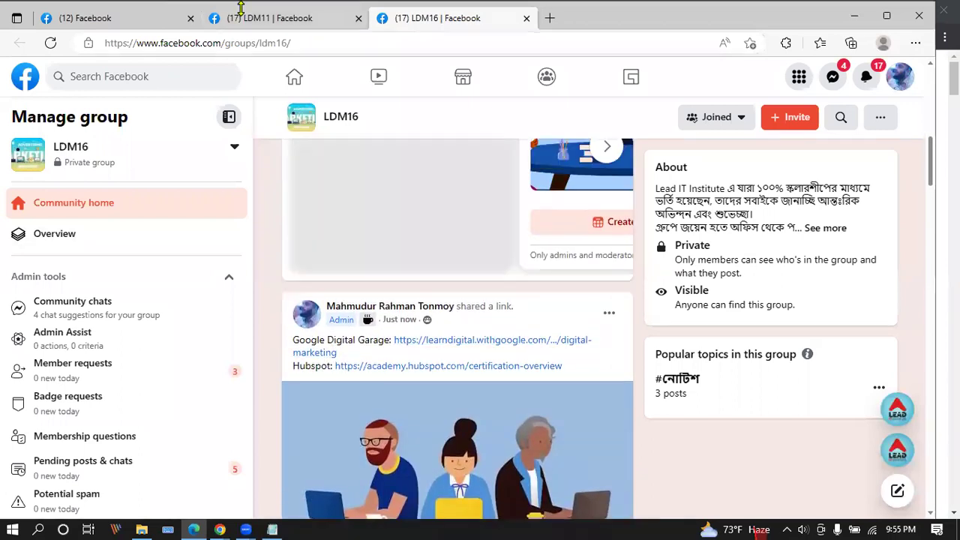
# Compare the LDM11 and LDM16 group pages, then bring the Upwork window back
pyautogui.click(291, 17)
pyautogui.click(472, 18)
pyautogui.click(305, 24)
pyautogui.click(491, 24)
pyautogui.moveTo(279, 21)
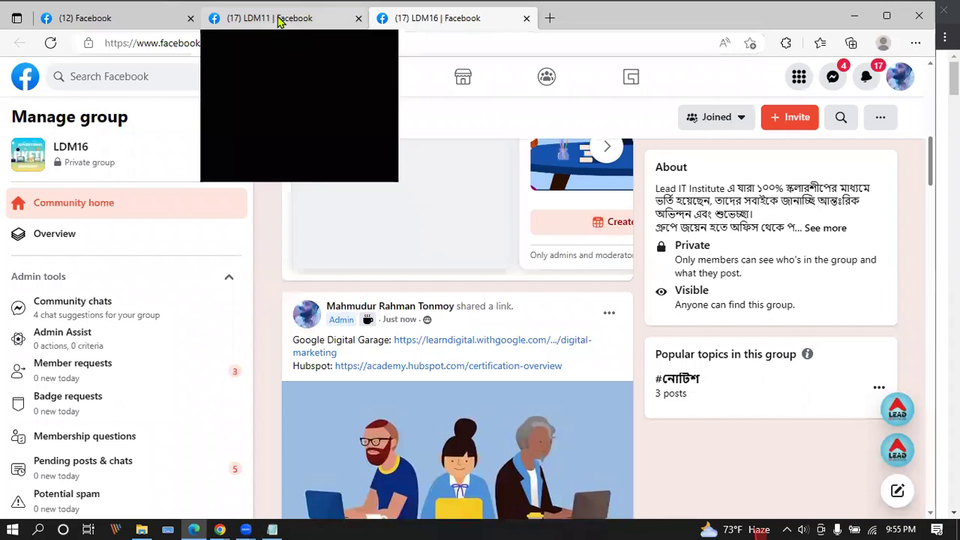
pyautogui.click(291, 23)
pyautogui.click(450, 21)
pyautogui.click(321, 16)
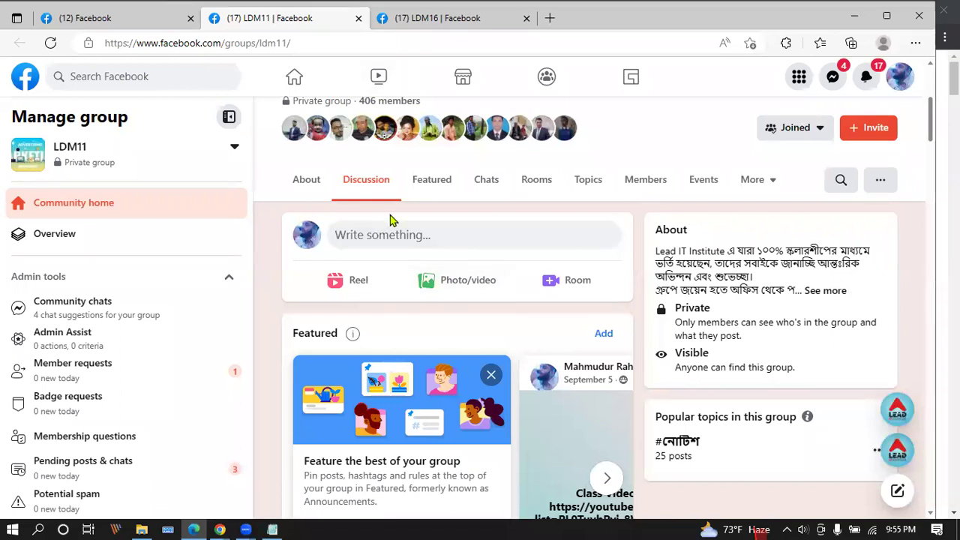
pyautogui.click(467, 18)
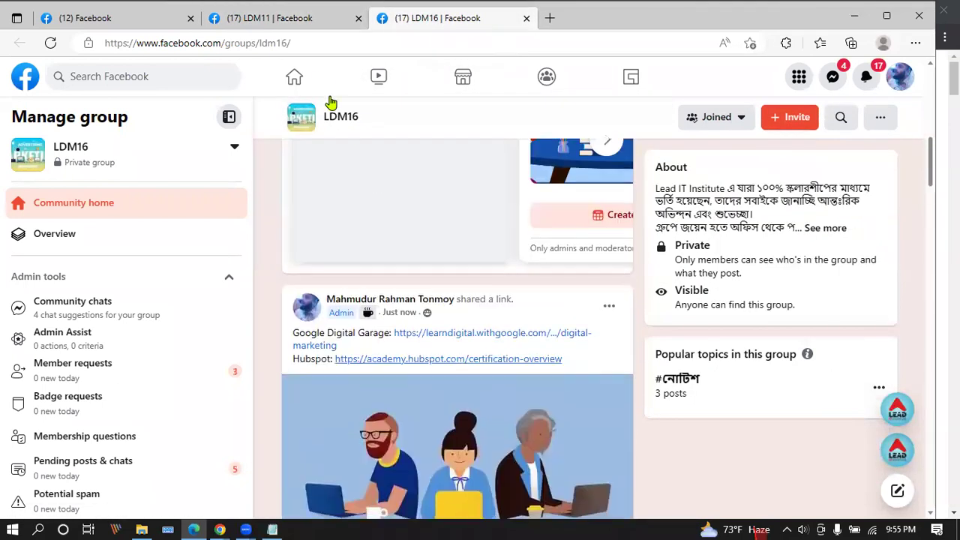
pyautogui.click(315, 19)
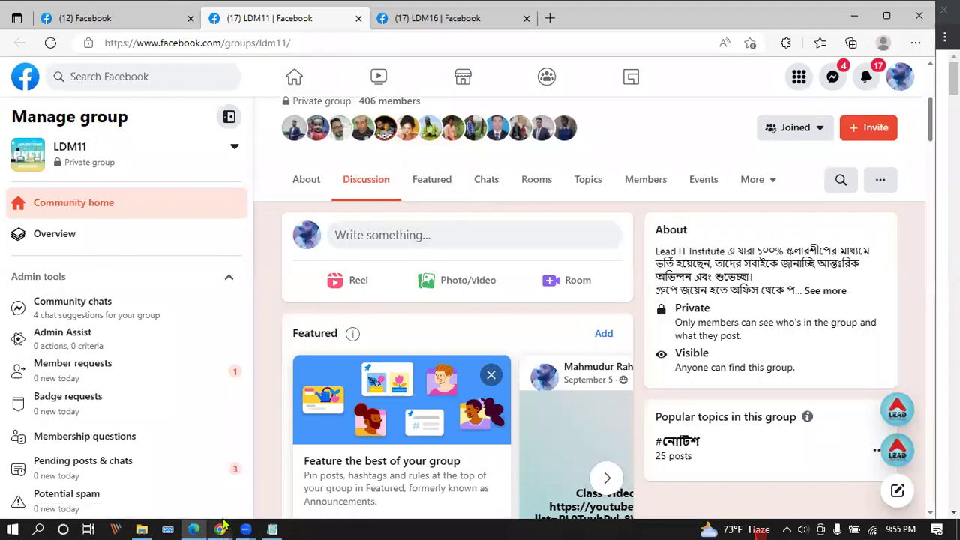
pyautogui.moveTo(220, 528)
pyautogui.click(300, 469)
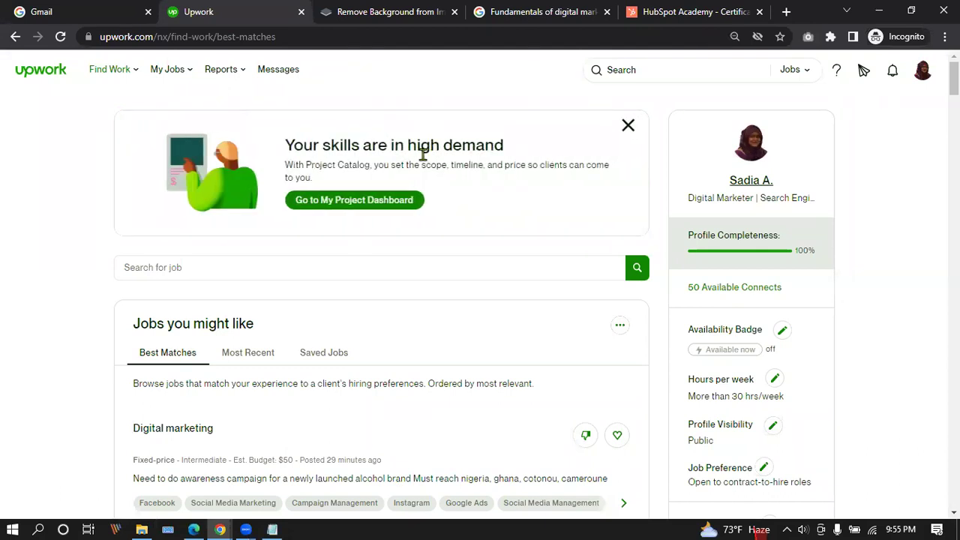
# Dismiss the project catalog promotion banner on the Find Work page
pyautogui.click(628, 126)
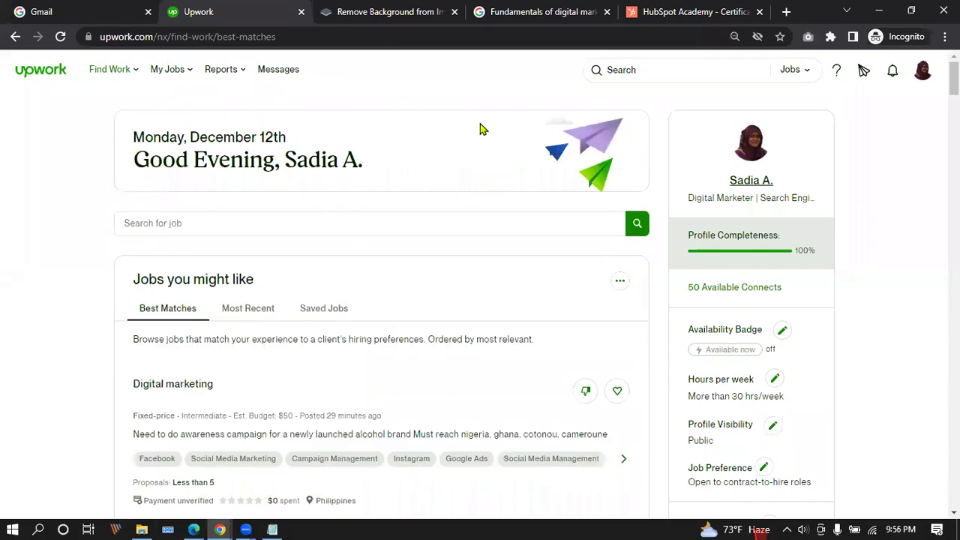
pyautogui.scroll(-2, 600, 225)
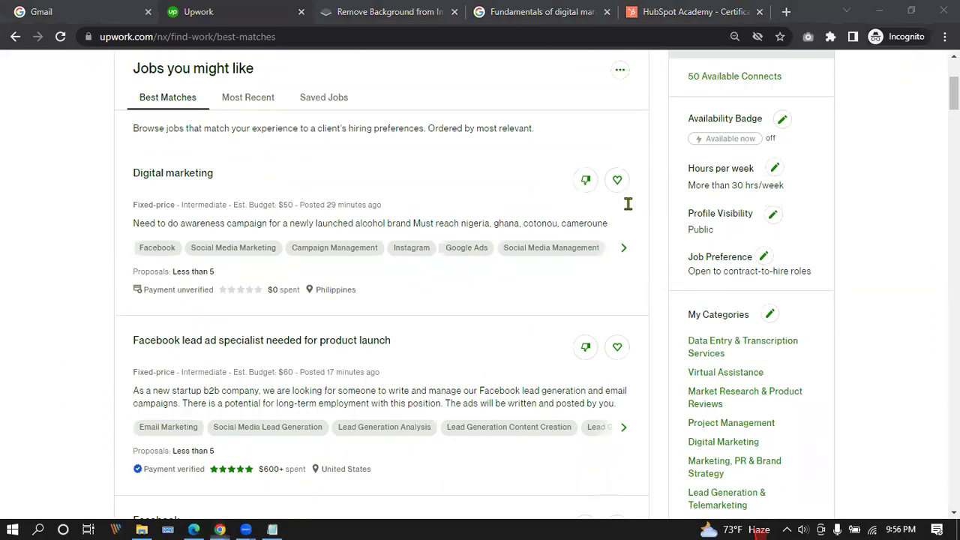
pyautogui.scroll(2, 409, 294)
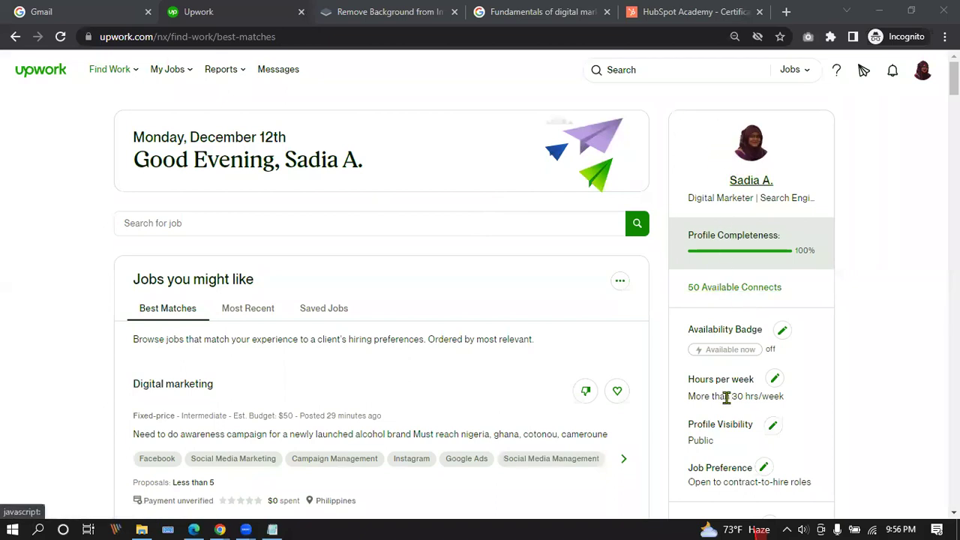
# Open the 50 Available Connects page in a new tab
pyautogui.click(686, 293)
pyautogui.moveTo(685, 293); pyautogui.dragTo(798, 292)
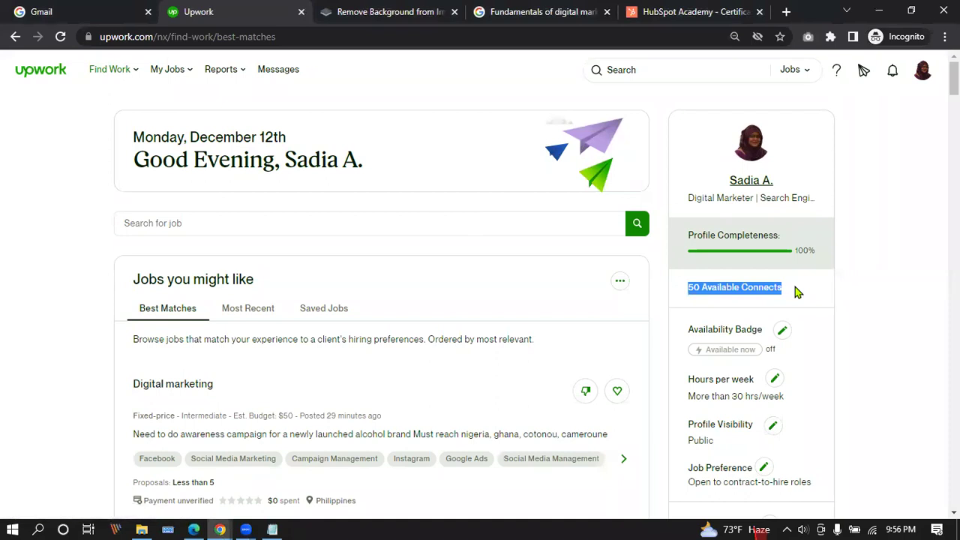
pyautogui.click(798, 293)
pyautogui.rightClick(713, 294)
pyautogui.click(726, 297)
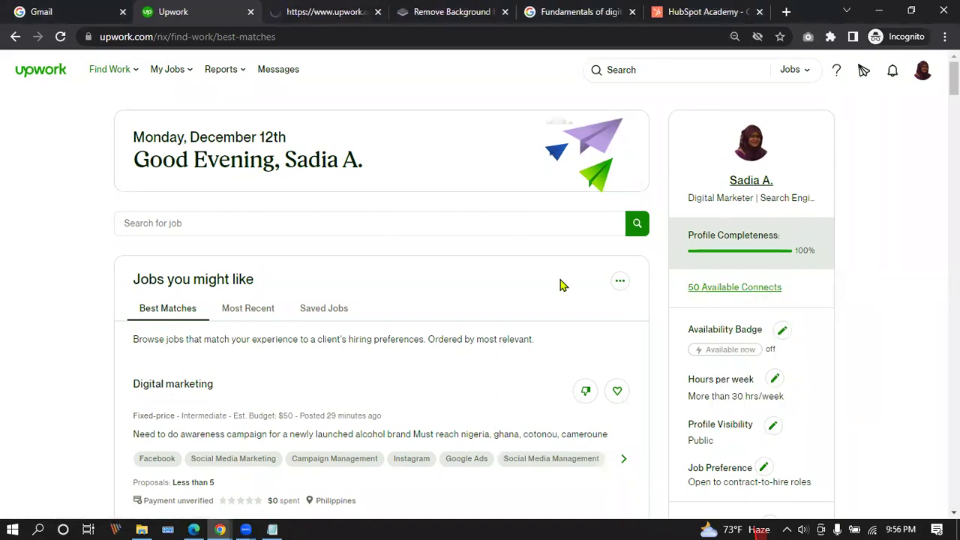
# Scroll through the best-matches job feed to review the recommended jobs
pyautogui.scroll(-3, 240, 207)
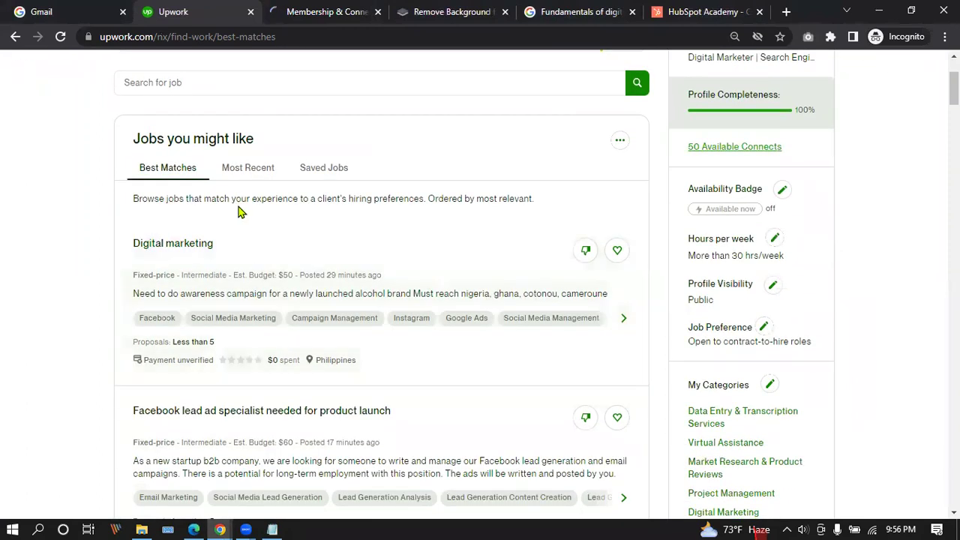
pyautogui.scroll(-2, 253, 266)
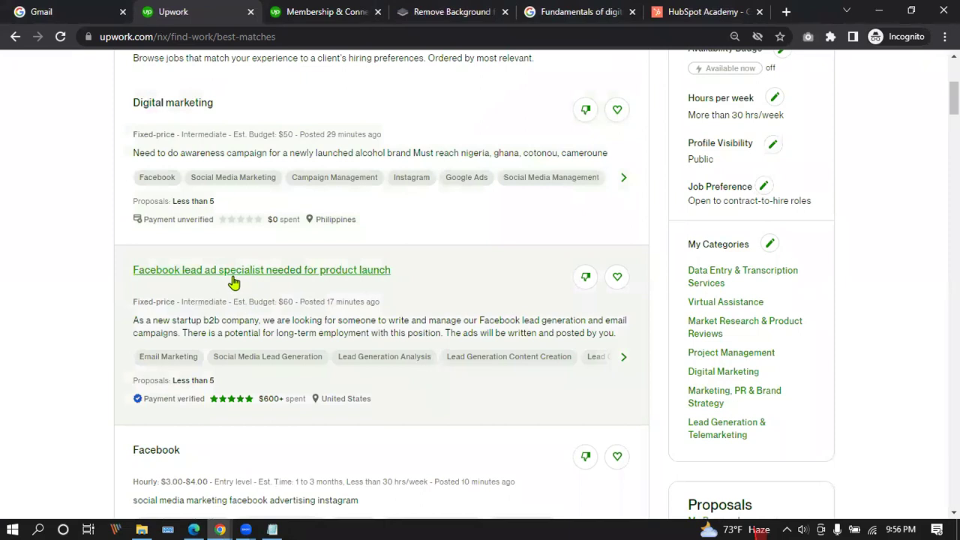
pyautogui.scroll(4, 337, 358)
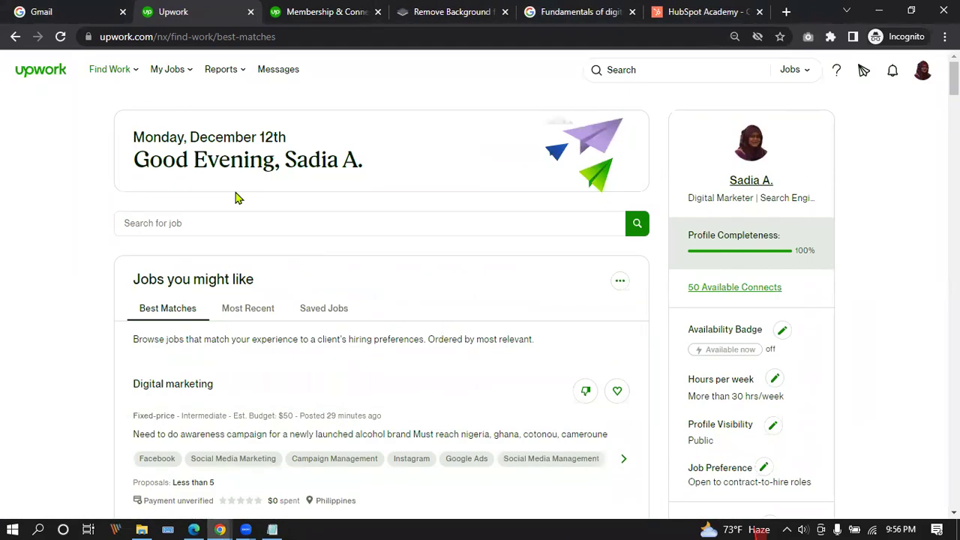
pyautogui.scroll(-2, 266, 187)
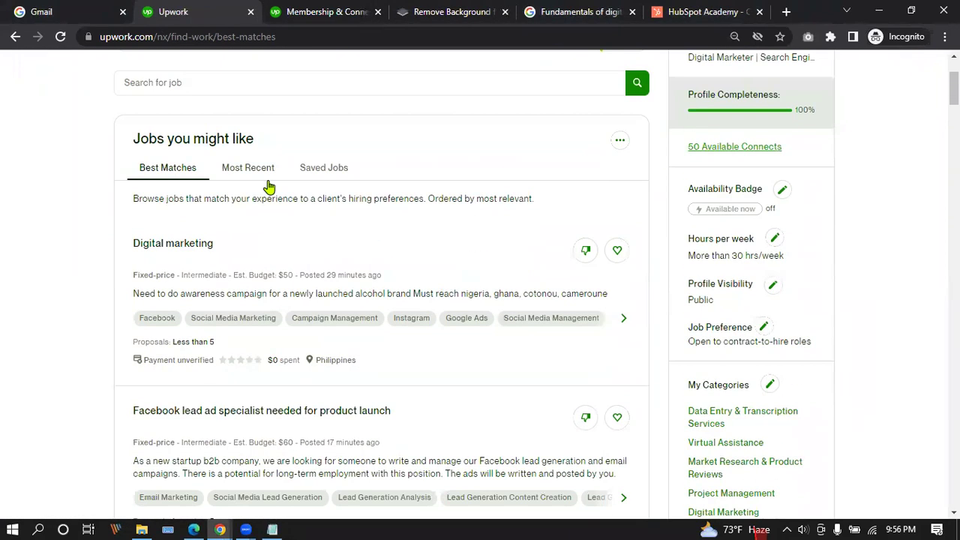
pyautogui.scroll(-7, 236, 237)
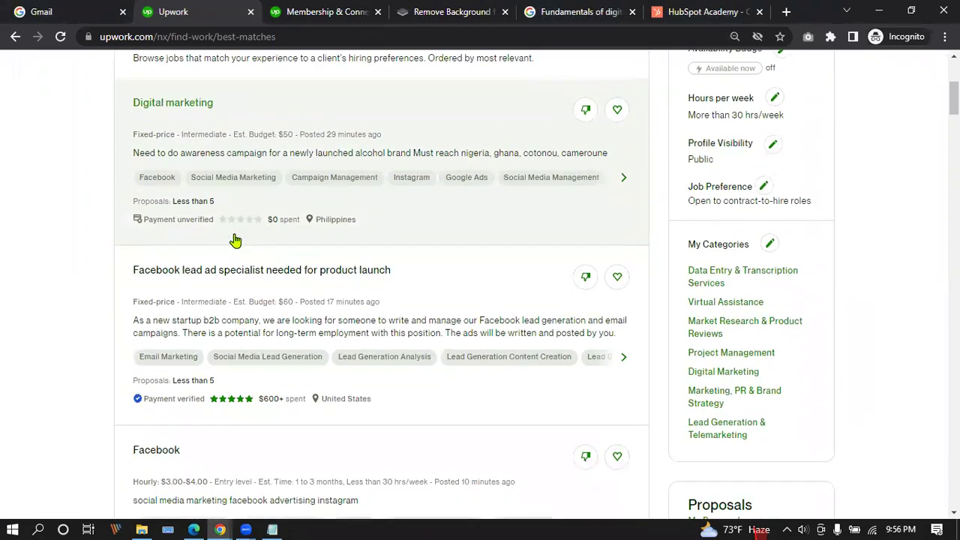
pyautogui.scroll(-13, 235, 233)
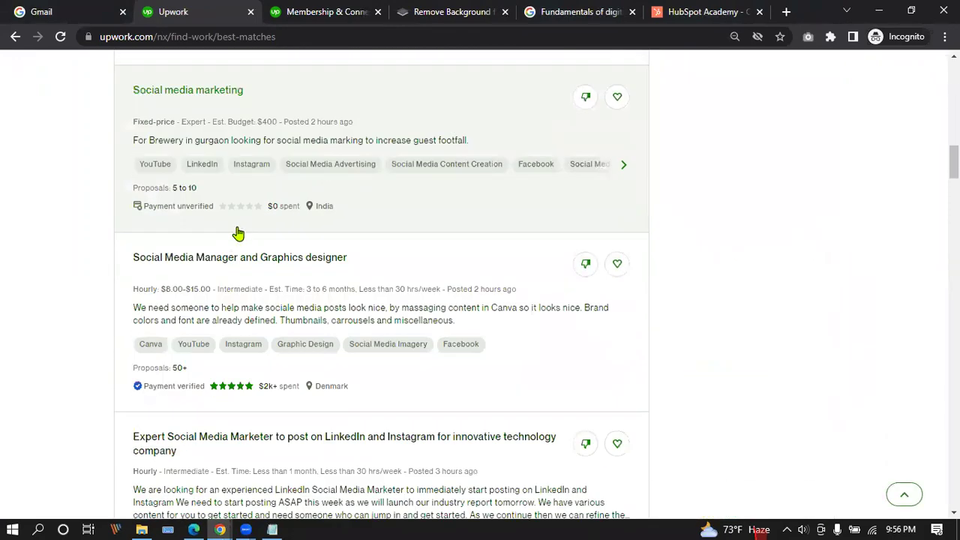
pyautogui.scroll(-20, 236, 233)
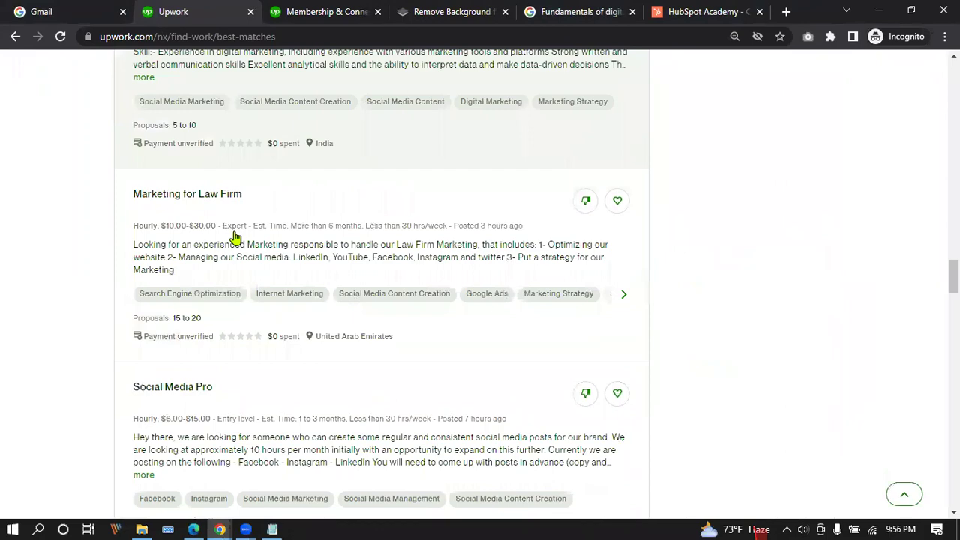
pyautogui.scroll(-20, 236, 230)
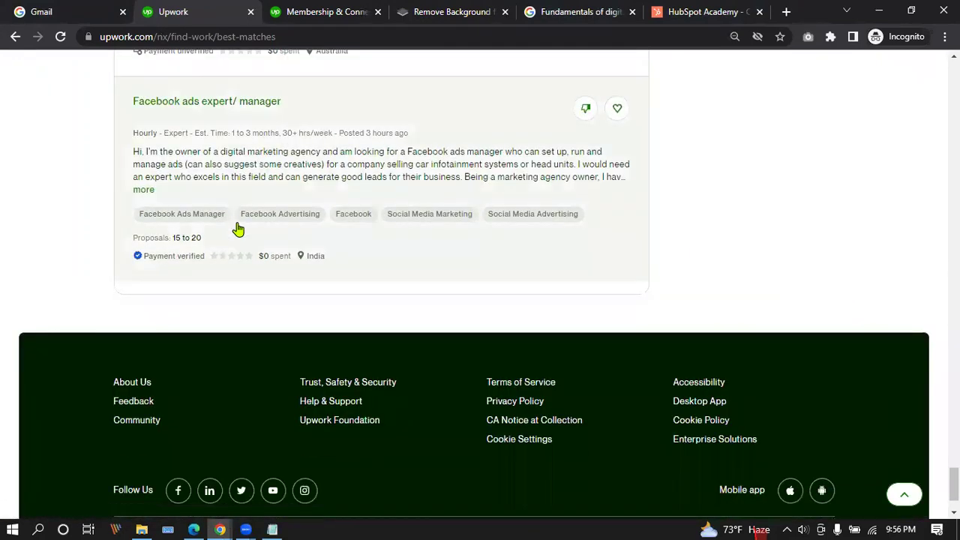
pyautogui.scroll(20, 238, 230)
pyautogui.scroll(20, 255, 229)
pyautogui.scroll(15, 279, 305)
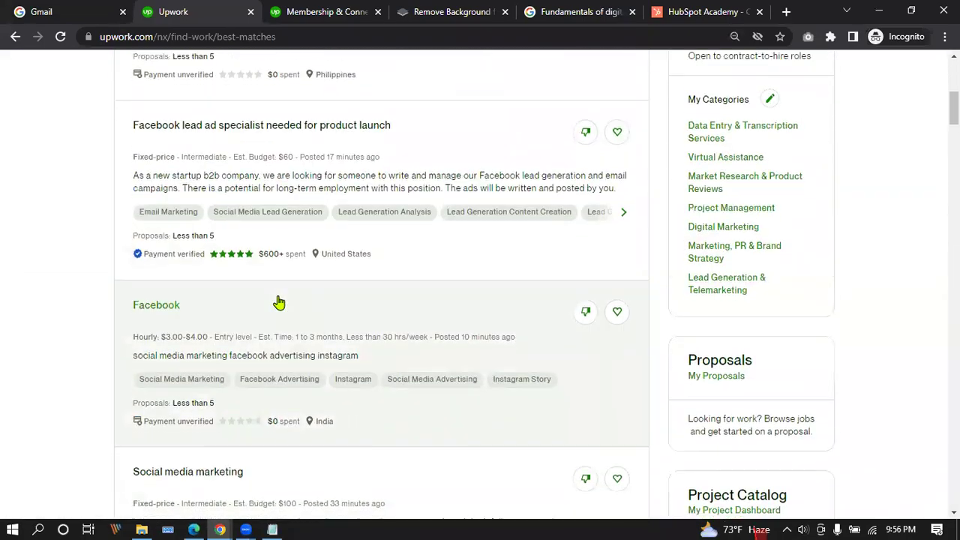
pyautogui.scroll(-4, 279, 302)
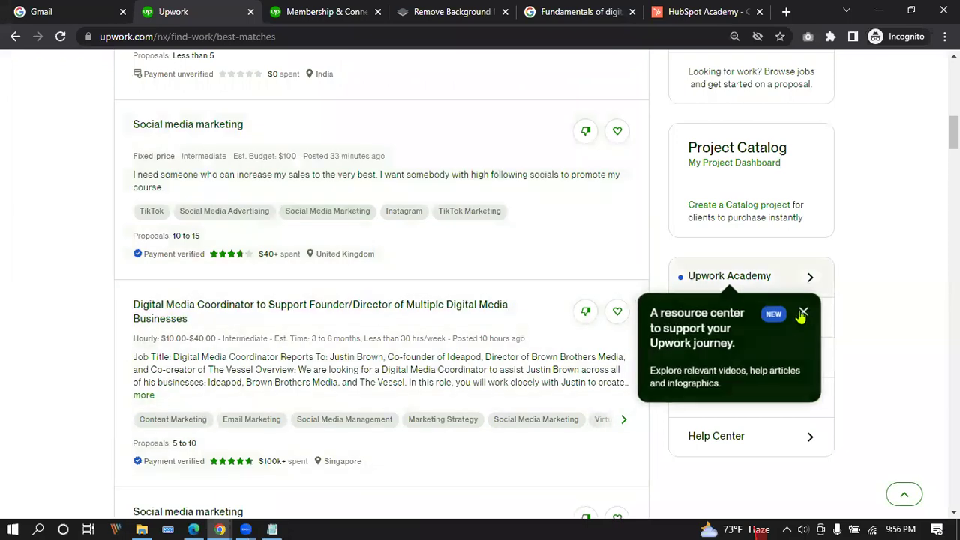
# Dismiss the Upwork Academy popup and return to the top of the feed
pyautogui.click(804, 313)
pyautogui.scroll(10, 370, 324)
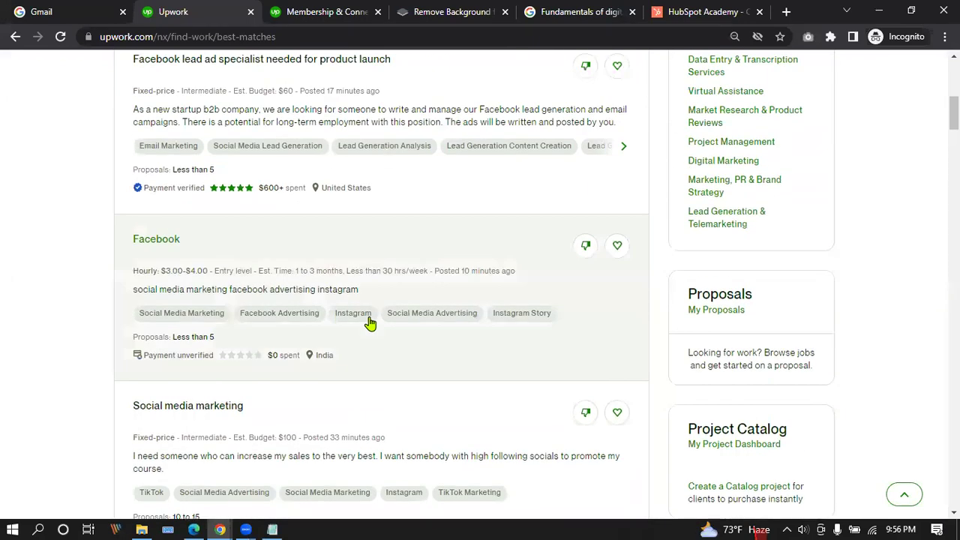
pyautogui.scroll(1, 368, 321)
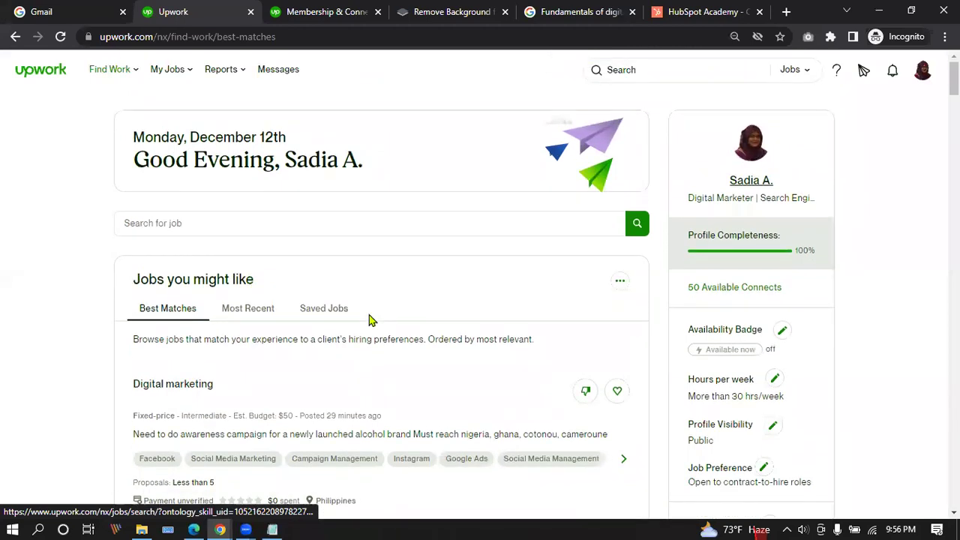
pyautogui.scroll(-3, 369, 321)
pyautogui.scroll(3, 96, 294)
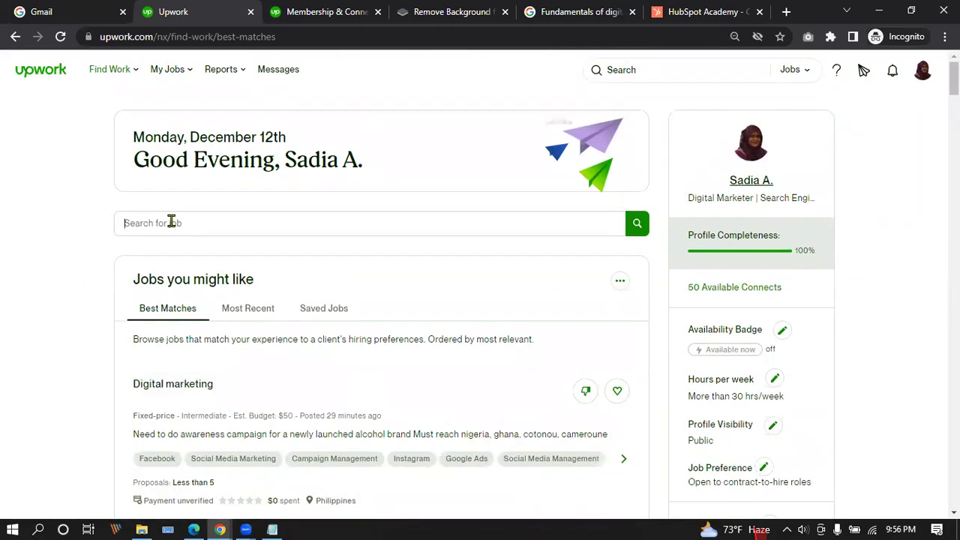
# Search jobs for 'lead generation' from the 'lead' suggestion
pyautogui.write('lead')
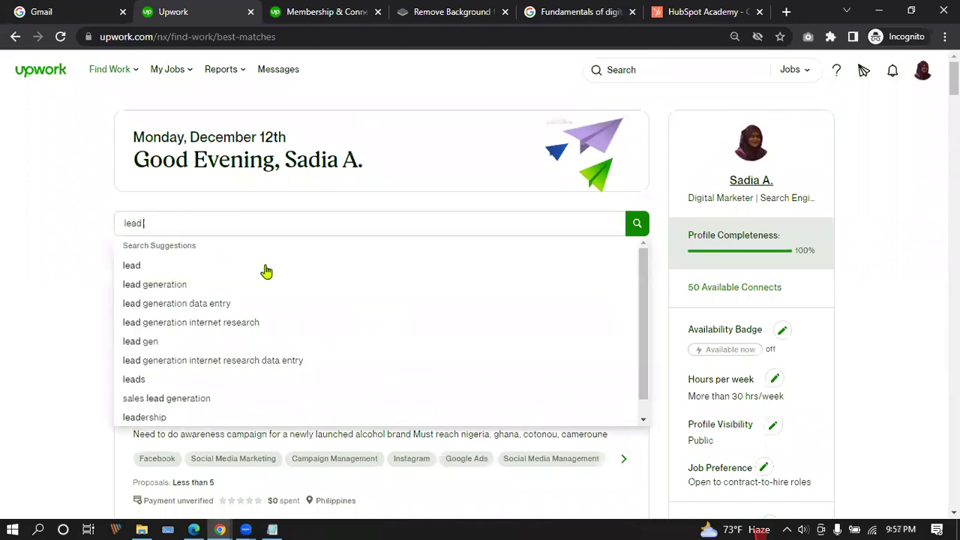
pyautogui.click(206, 285)
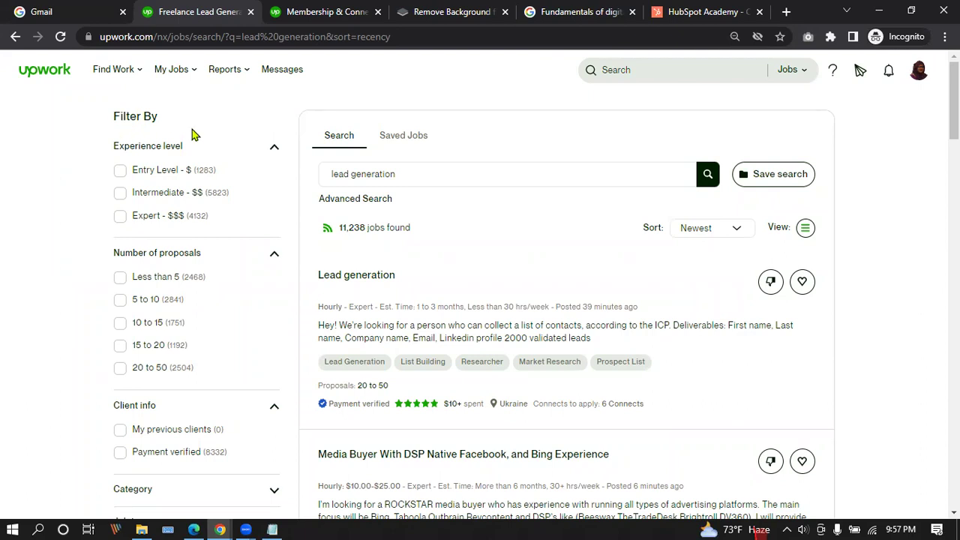
# Limit results to Entry Level jobs from clients with verified payment
pyautogui.click(121, 172)
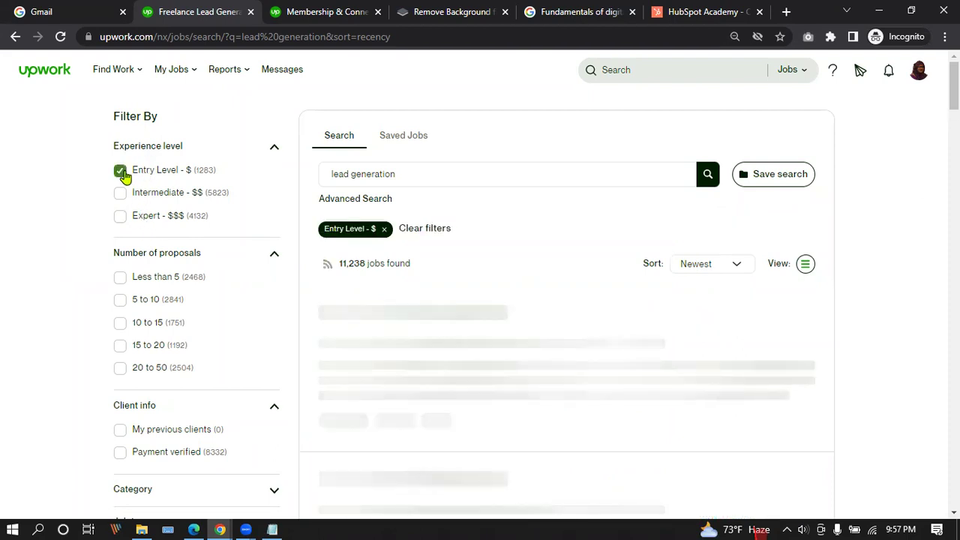
pyautogui.scroll(-2, 517, 204)
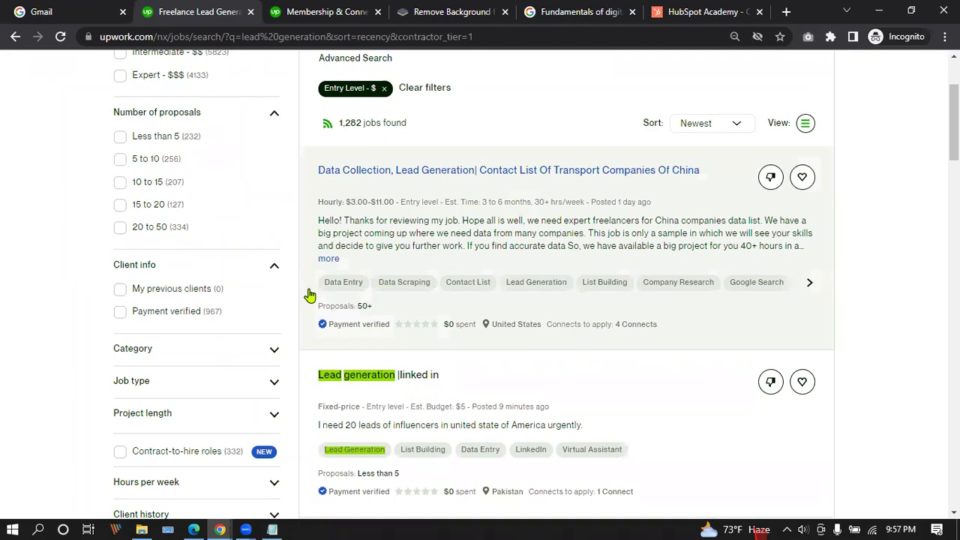
pyautogui.scroll(1, 105, 259)
pyautogui.scroll(-2, 103, 230)
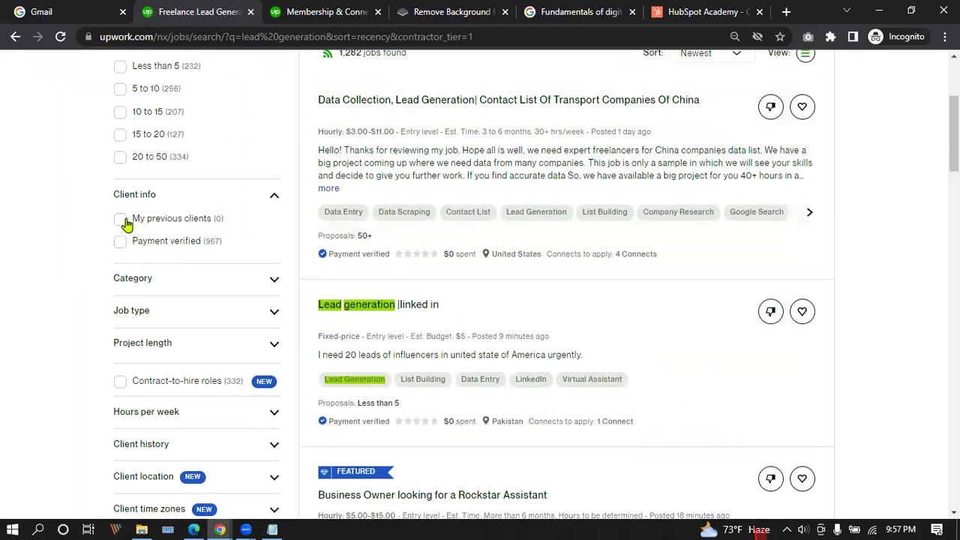
pyautogui.click(120, 244)
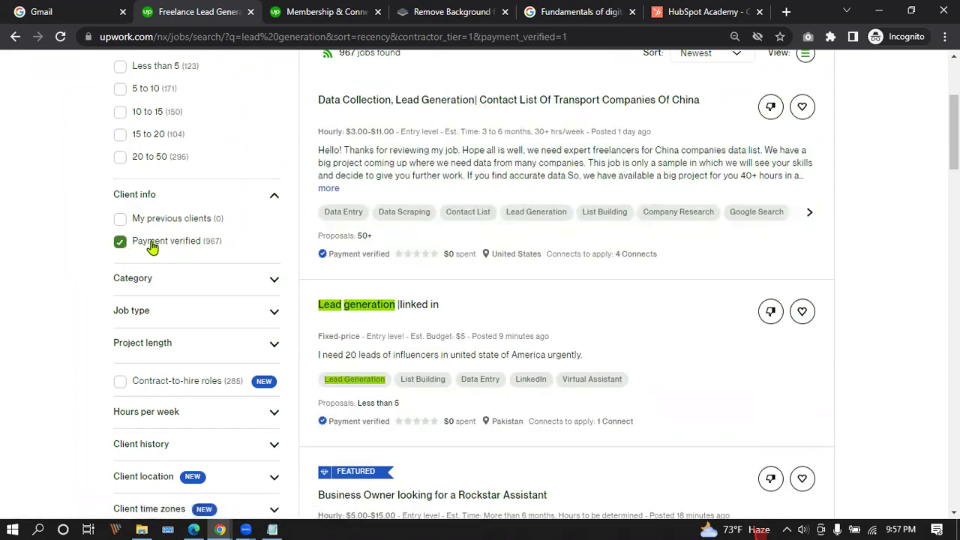
pyautogui.click(119, 244)
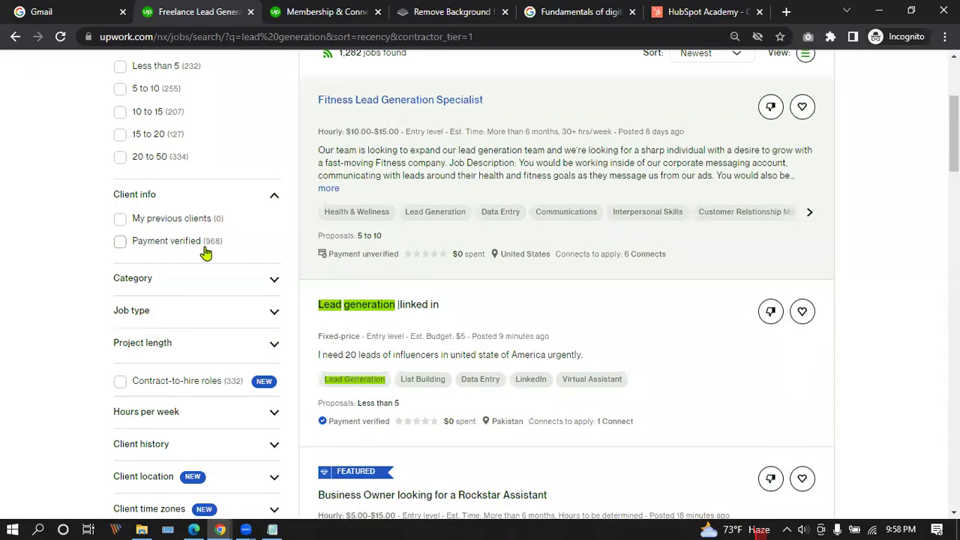
pyautogui.click(121, 242)
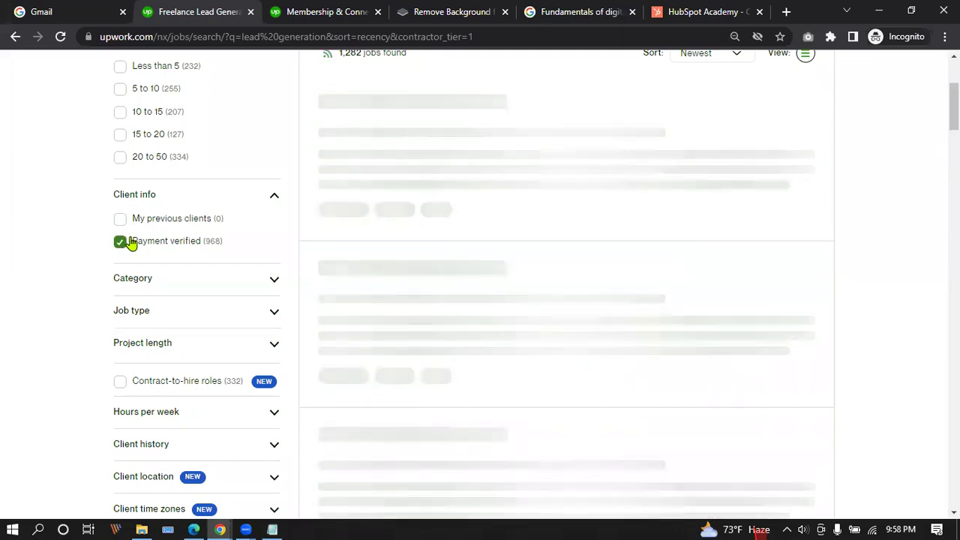
# Restrict the job type to Fixed-Price, leaving 455 listings
pyautogui.click(259, 314)
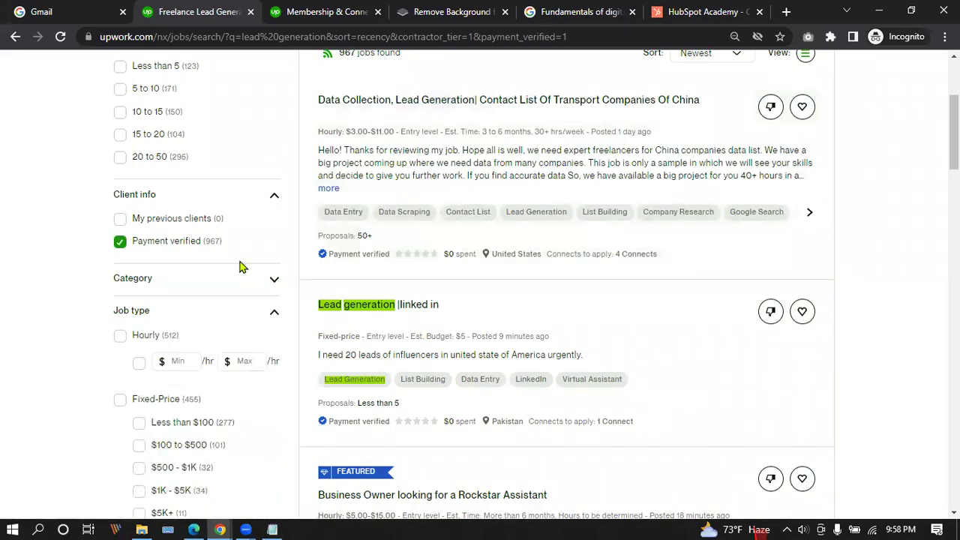
pyautogui.scroll(-2, 233, 248)
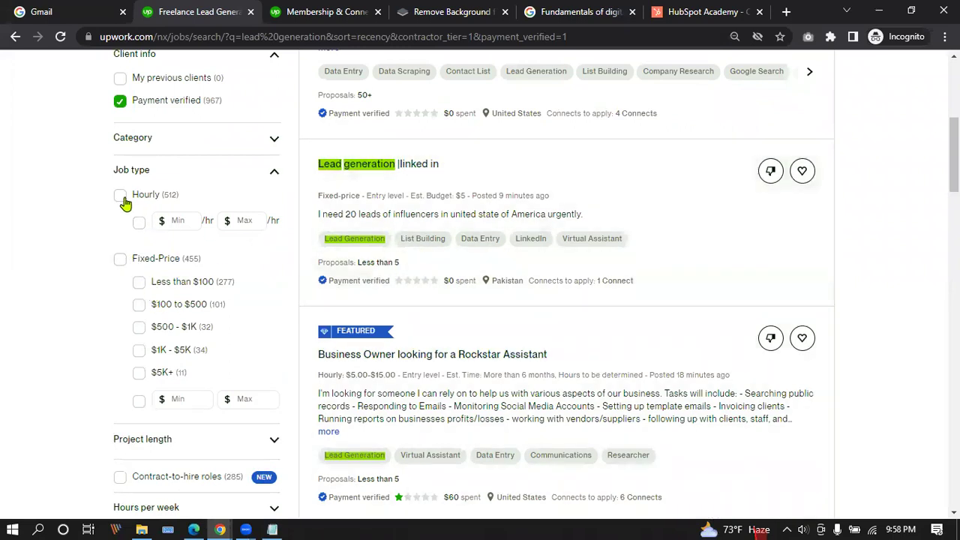
pyautogui.scroll(-3, 240, 214)
pyautogui.scroll(2, 130, 227)
pyautogui.scroll(1, 130, 226)
pyautogui.click(120, 258)
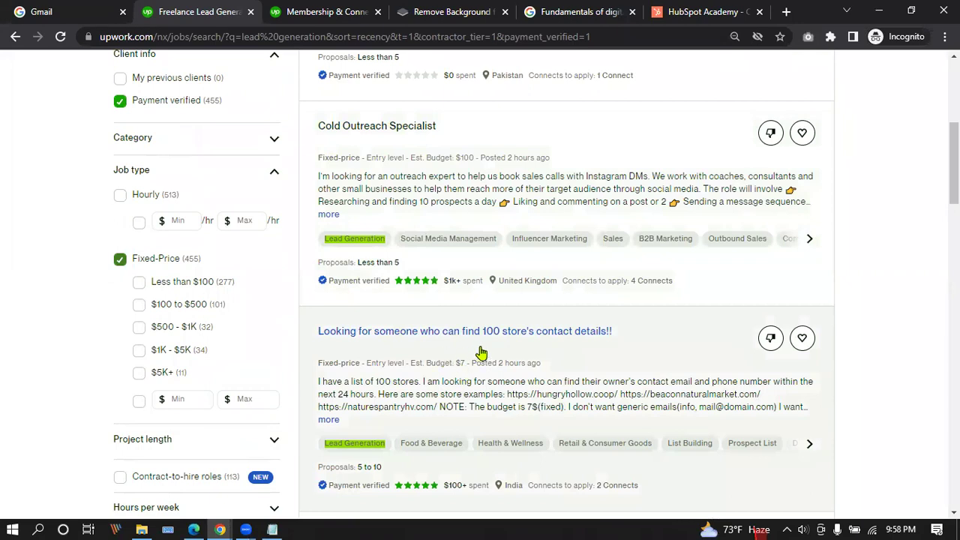
pyautogui.scroll(-3, 481, 353)
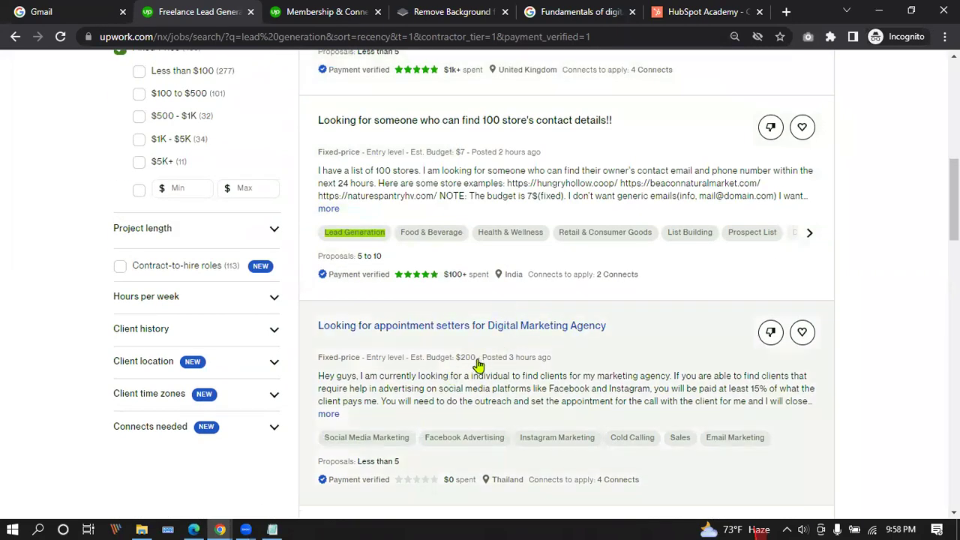
pyautogui.scroll(3, 414, 344)
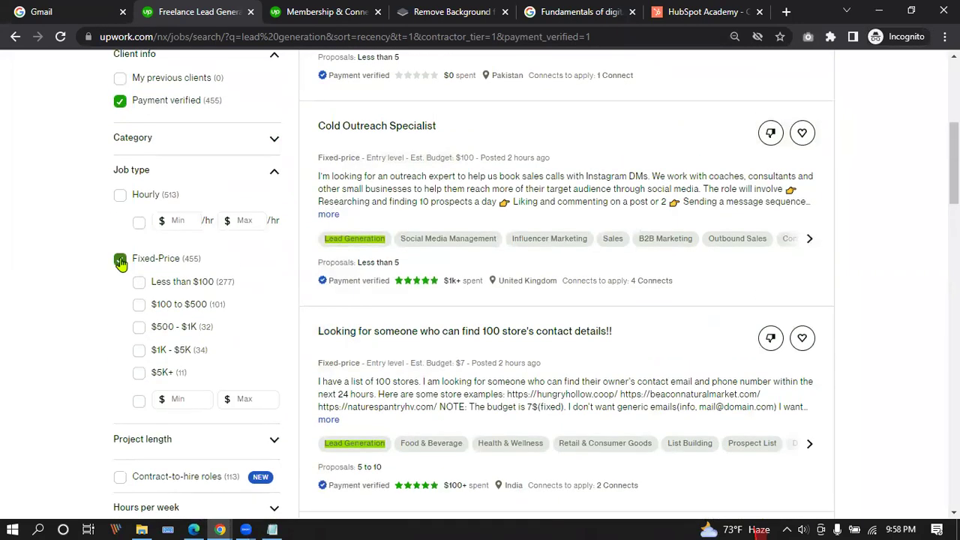
# Select both Hourly and Fixed-Price job types, giving 968 results
pyautogui.click(120, 261)
pyautogui.click(120, 195)
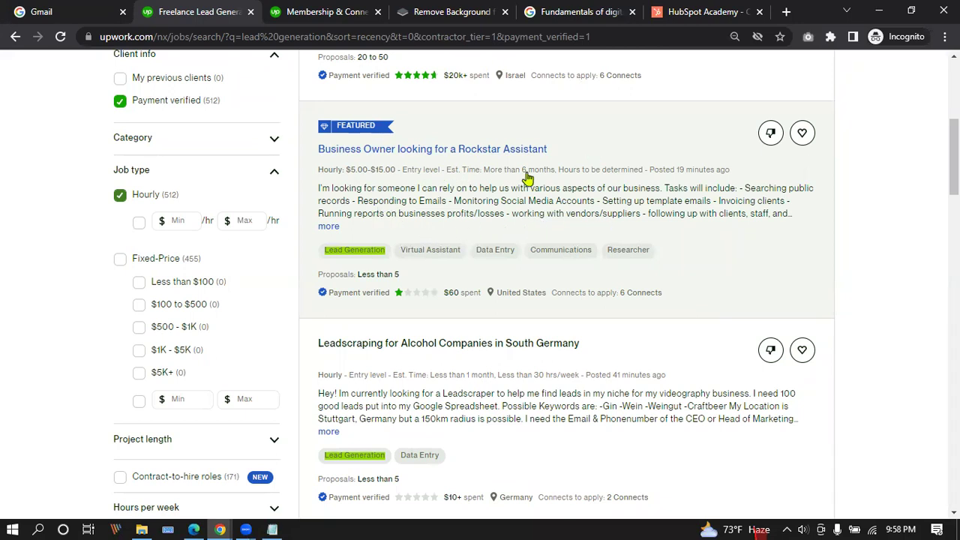
pyautogui.scroll(-3, 498, 360)
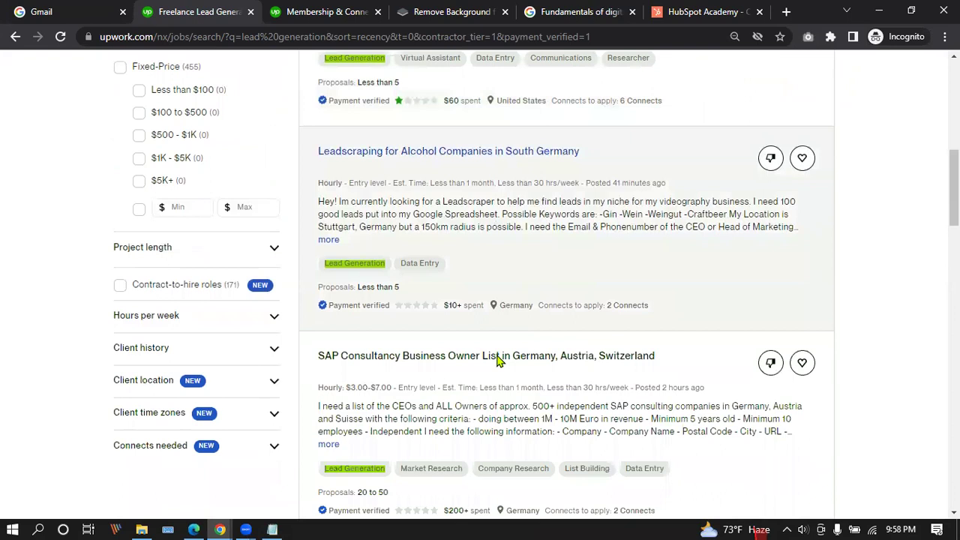
pyautogui.scroll(-2, 500, 360)
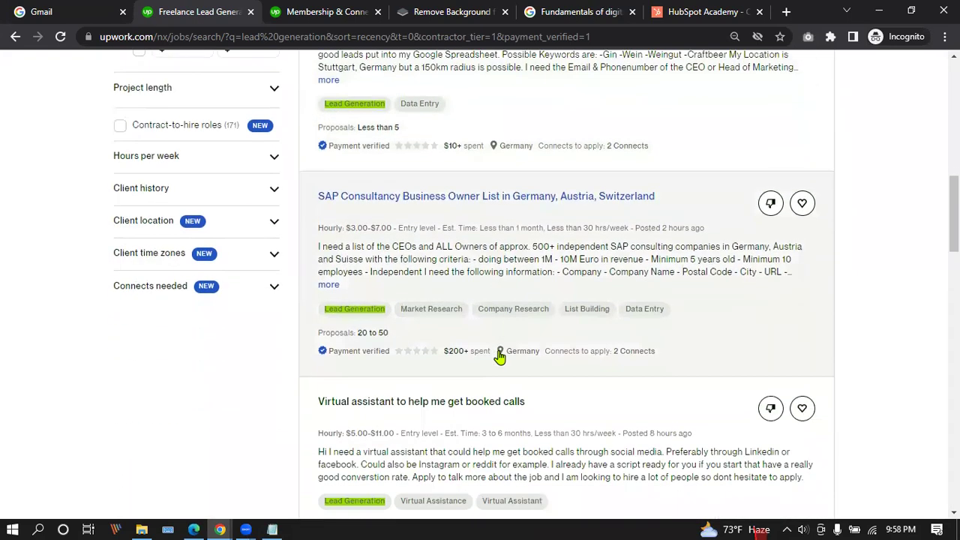
pyautogui.scroll(-4, 499, 358)
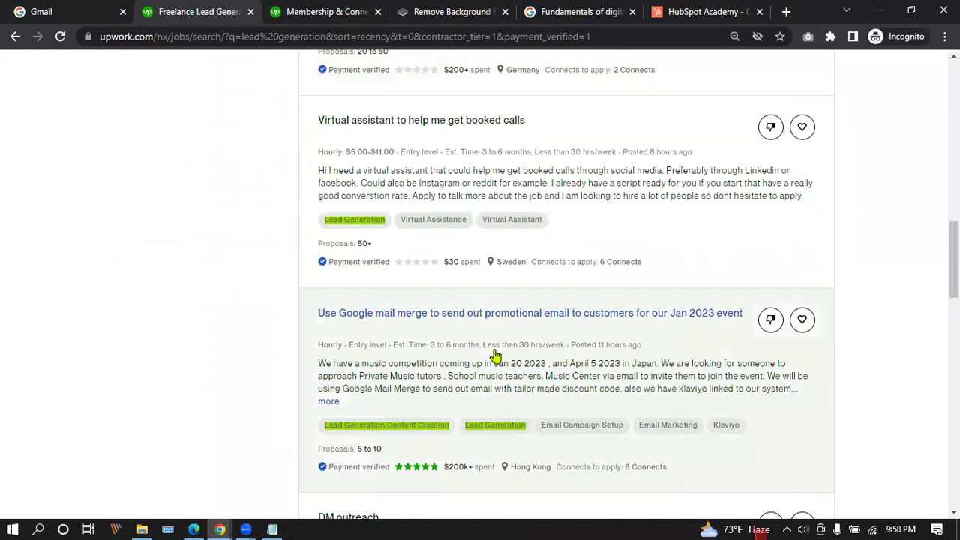
pyautogui.scroll(1, 489, 349)
pyautogui.scroll(6, 247, 279)
pyautogui.scroll(2, 187, 225)
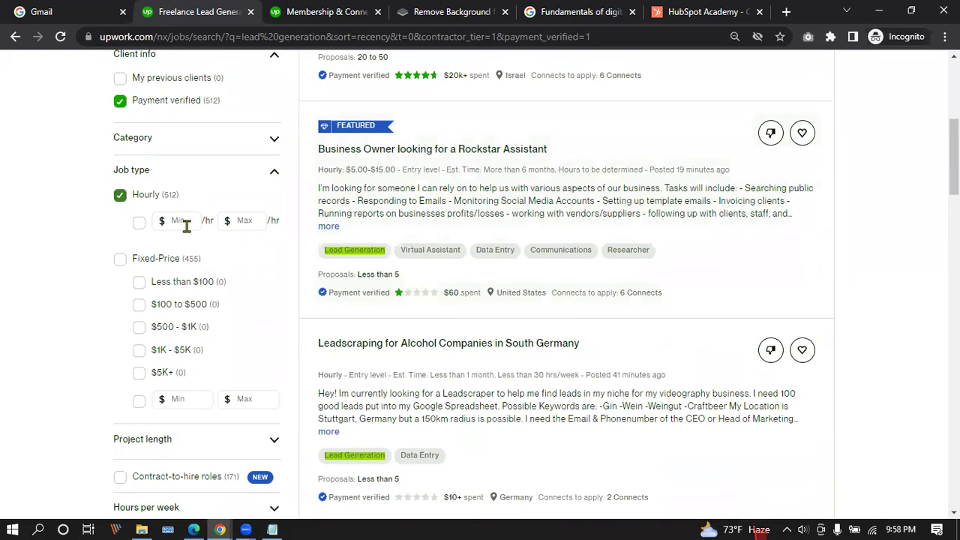
pyautogui.click(120, 261)
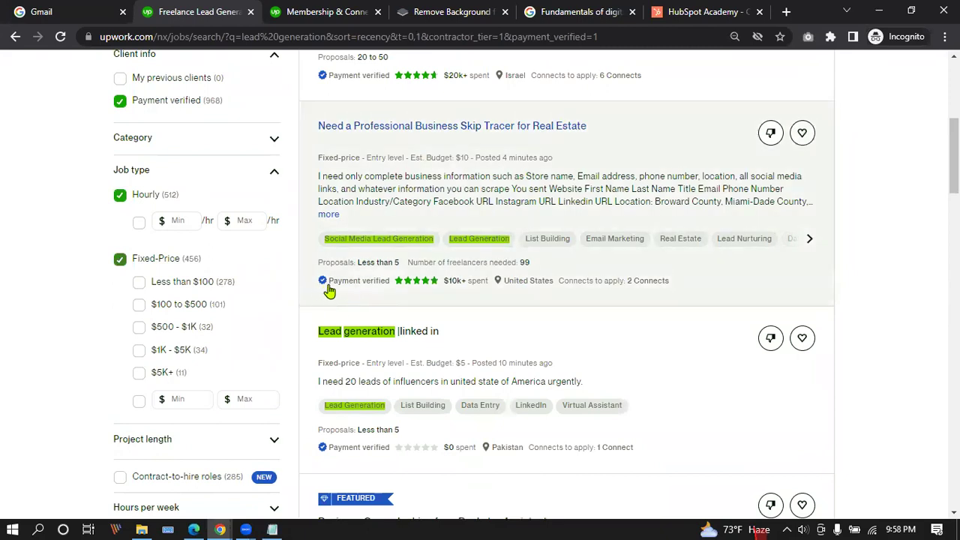
pyautogui.scroll(2, 381, 283)
pyautogui.scroll(2, 385, 291)
pyautogui.scroll(-3, 386, 291)
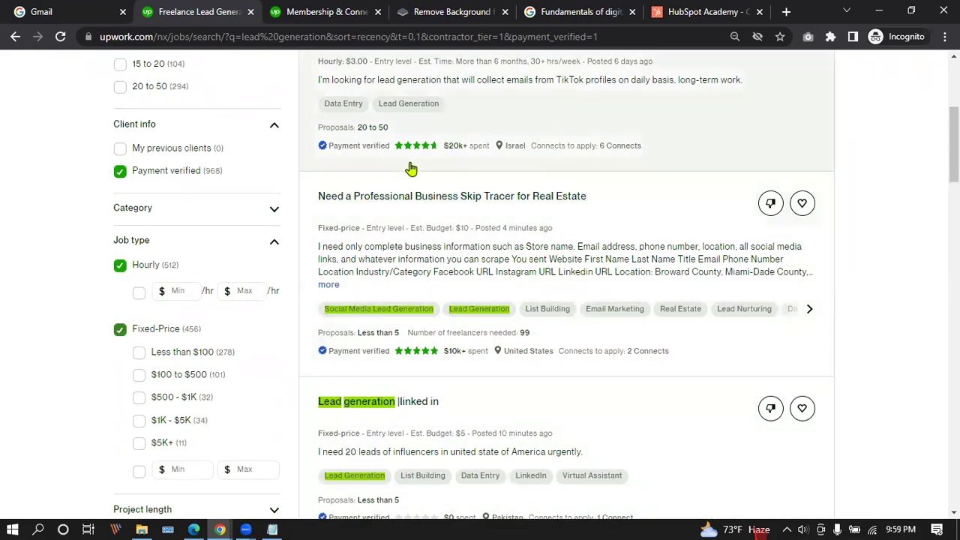
pyautogui.scroll(2, 450, 188)
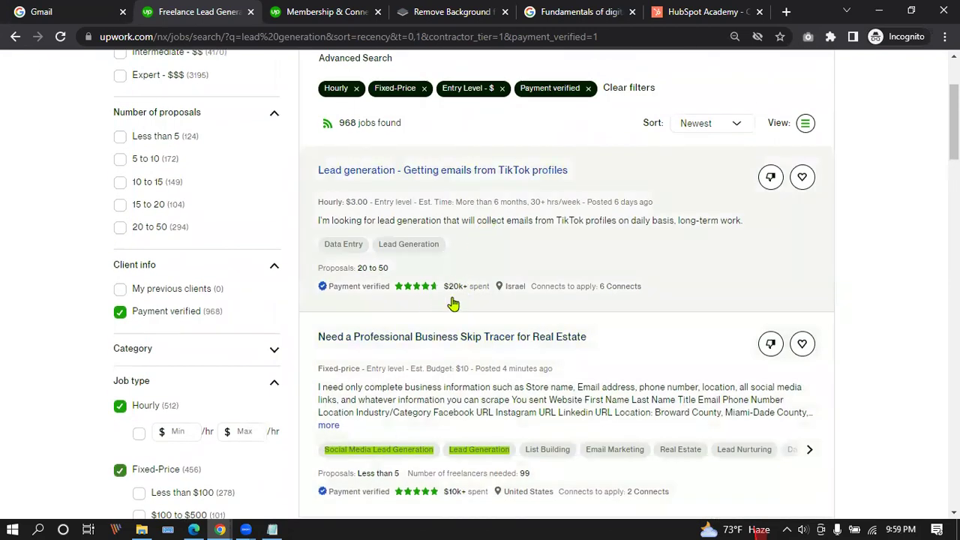
# Zoom the results page to 110%
pyautogui.hotkey('ctrl', '+')
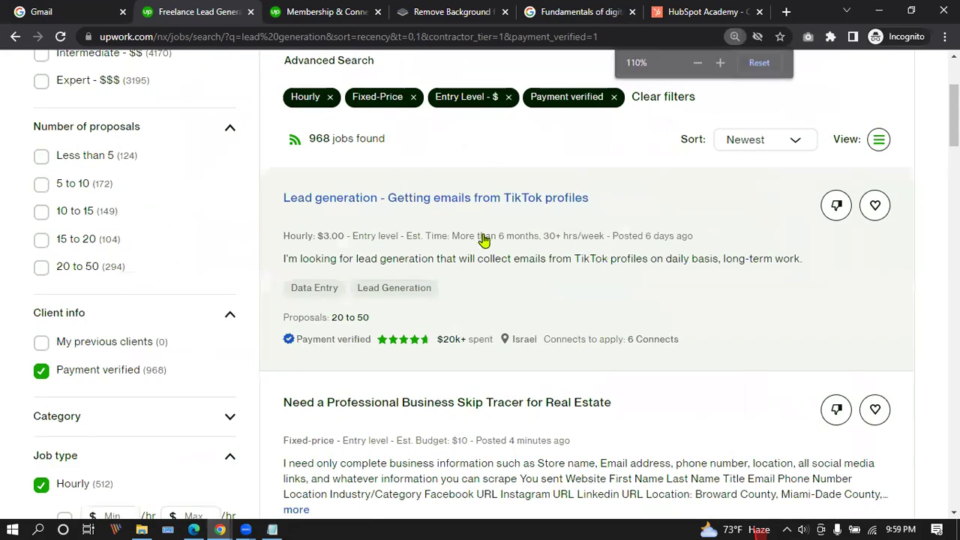
pyautogui.scroll(-1, 610, 217)
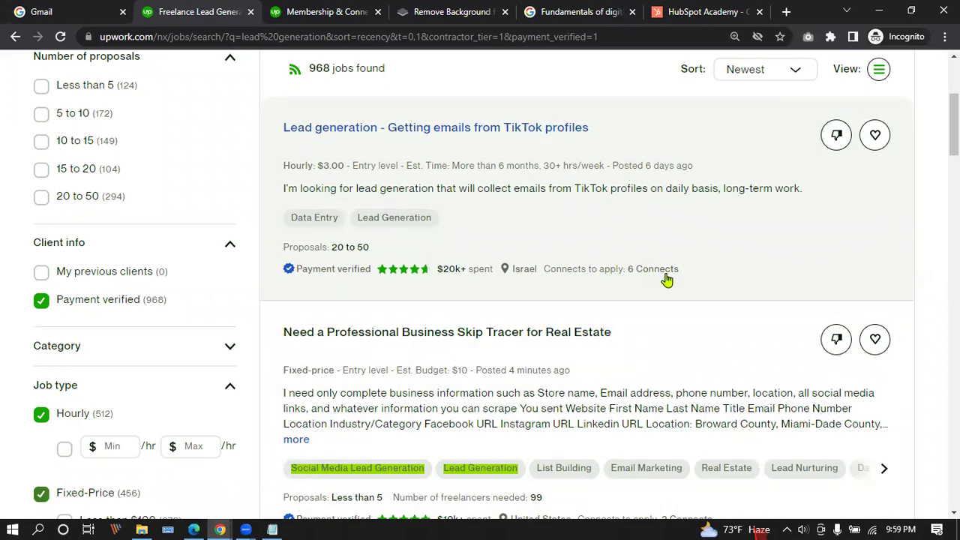
pyautogui.scroll(3, 250, 161)
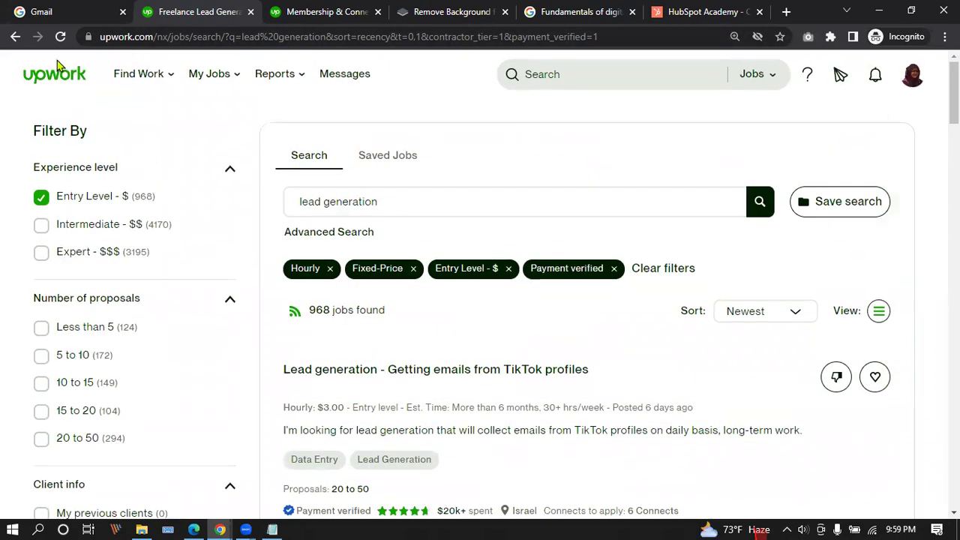
# Open the Upwork home page in a new tab and check the 50 available Connects
pyautogui.rightClick(64, 73)
pyautogui.click(84, 78)
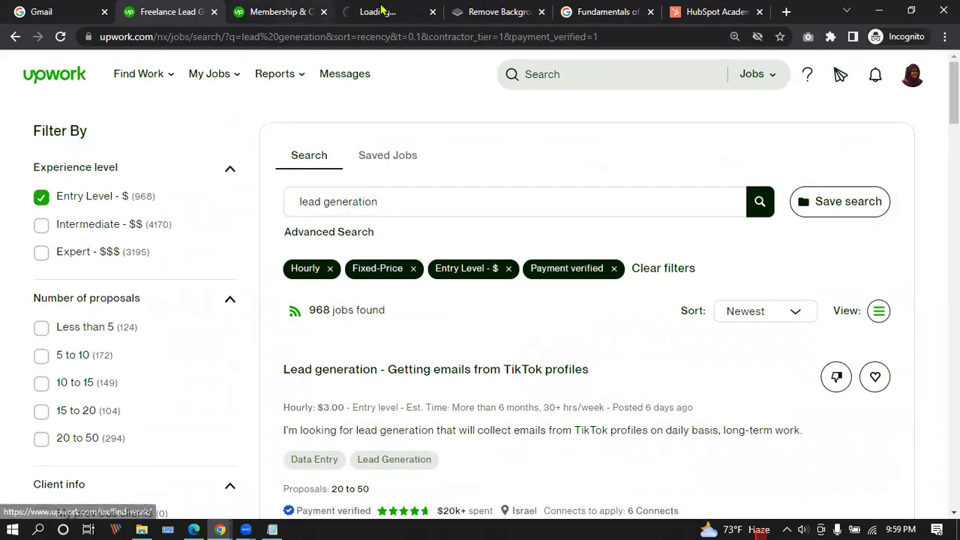
pyautogui.click(194, 9)
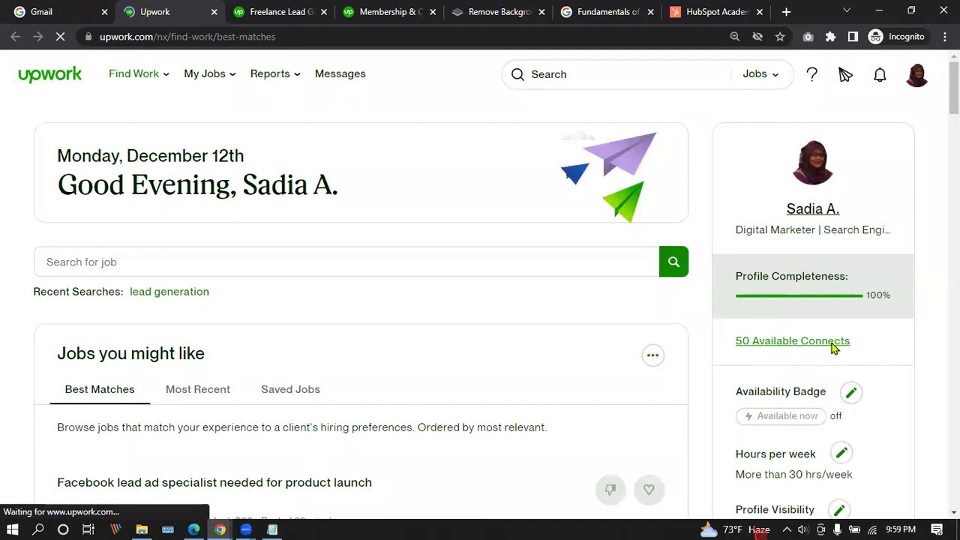
pyautogui.moveTo(727, 343); pyautogui.dragTo(888, 343)
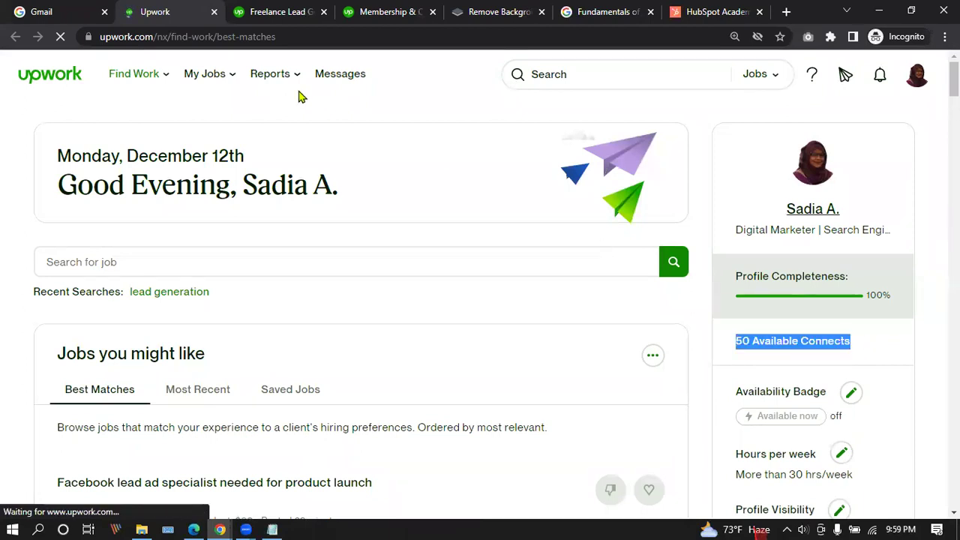
# Back in the results, open the TikTok lead generation job in a new tab
pyautogui.click(278, 11)
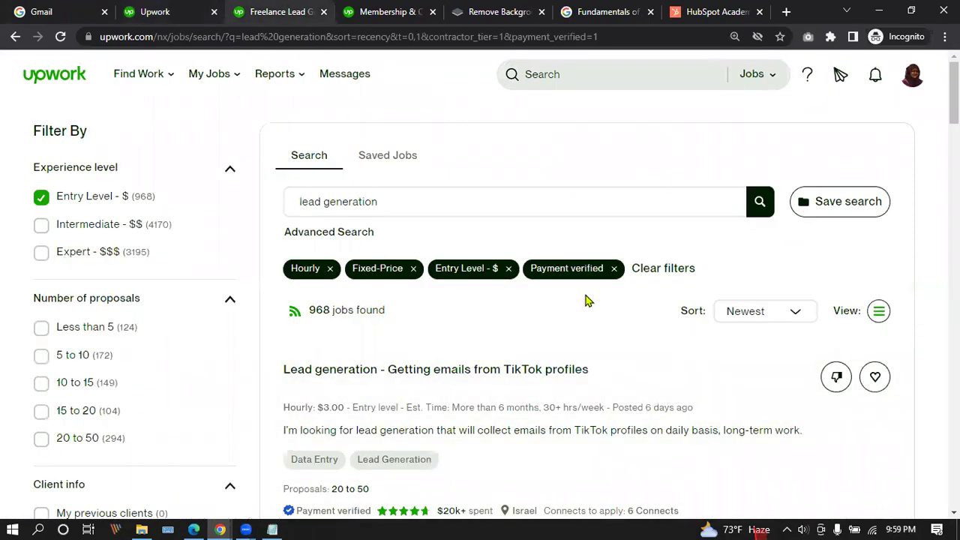
pyautogui.scroll(-1, 589, 300)
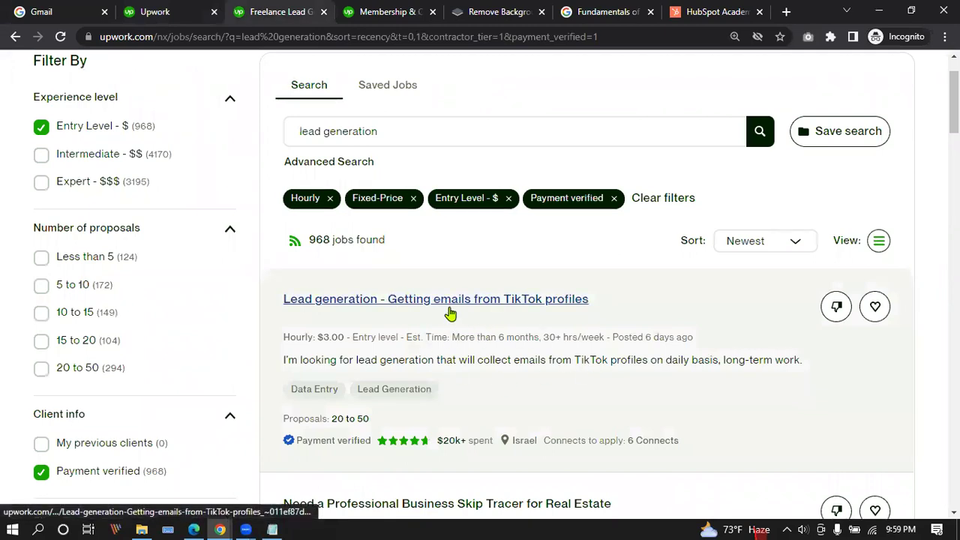
pyautogui.rightClick(450, 313)
pyautogui.click(495, 315)
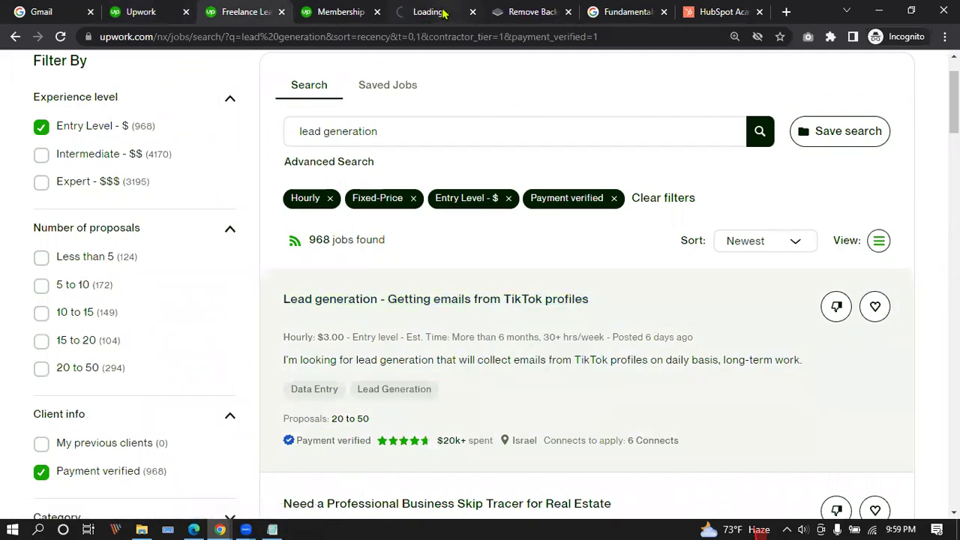
# Move the TikTok job tab before Membership and dismiss the boost announcement
pyautogui.click(443, 12)
pyautogui.moveTo(439, 11); pyautogui.dragTo(335, 15)
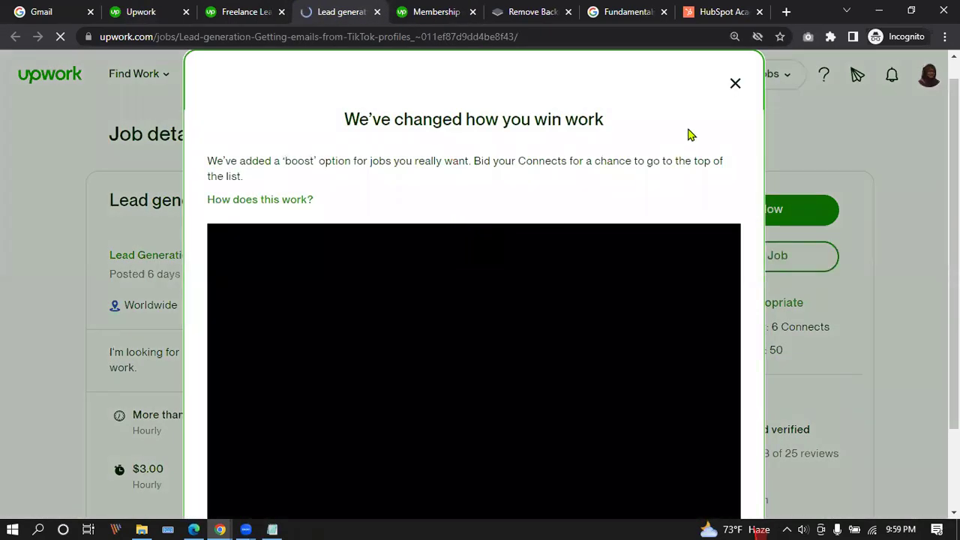
pyautogui.scroll(-1, 679, 202)
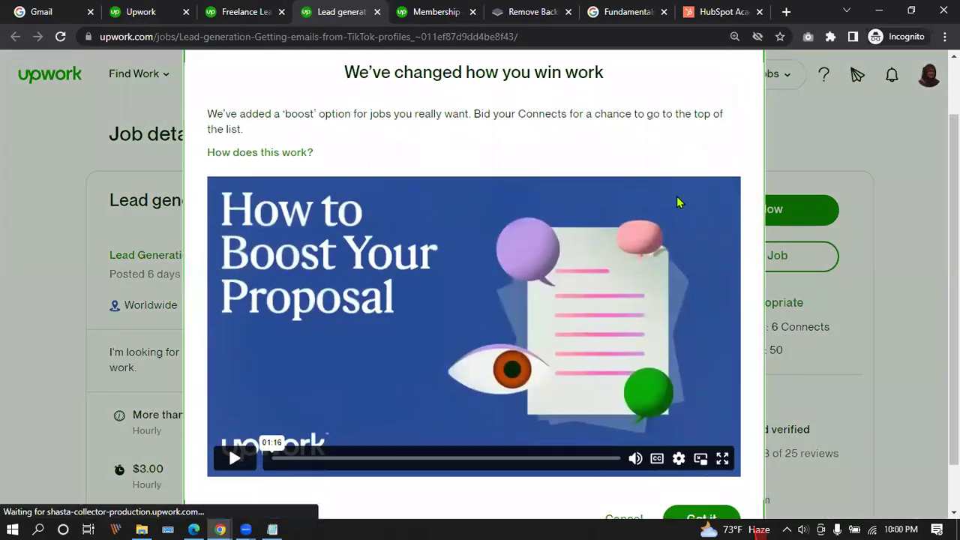
pyautogui.scroll(-1, 678, 202)
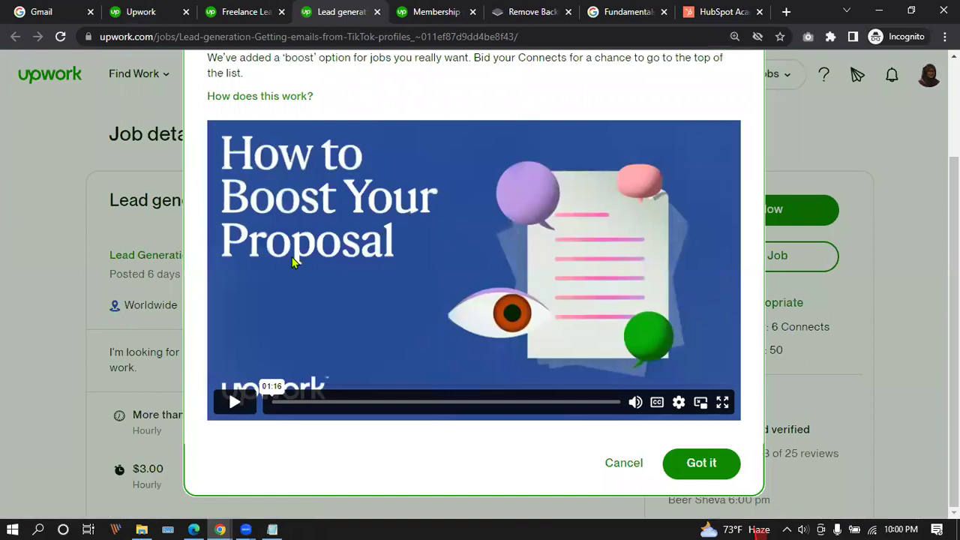
pyautogui.scroll(2, 463, 296)
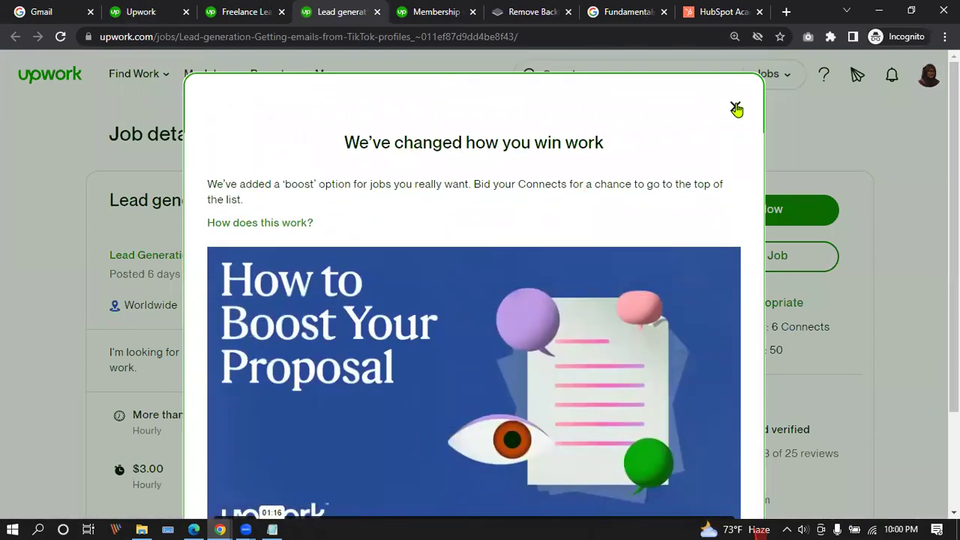
pyautogui.click(736, 109)
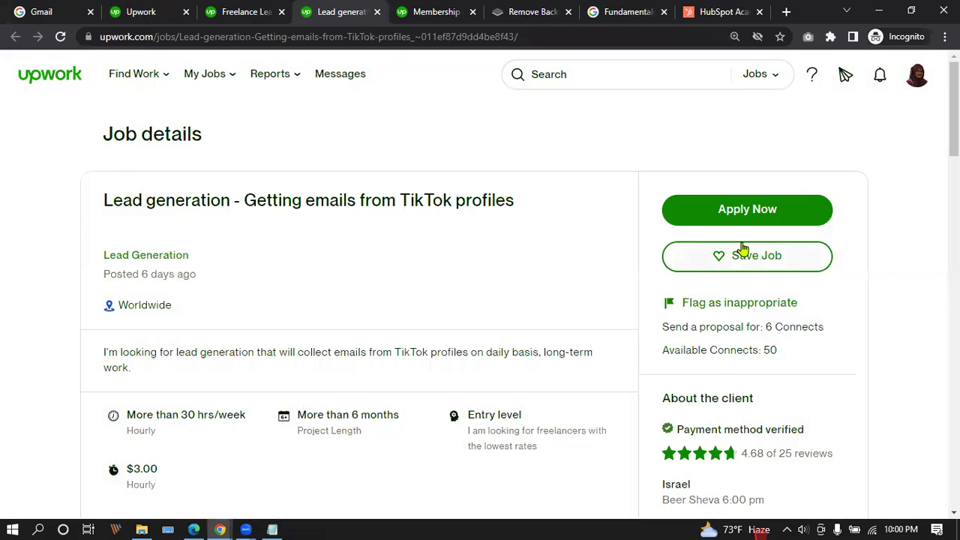
pyautogui.moveTo(661, 352); pyautogui.dragTo(786, 347)
pyautogui.moveTo(663, 336); pyautogui.dragTo(832, 331)
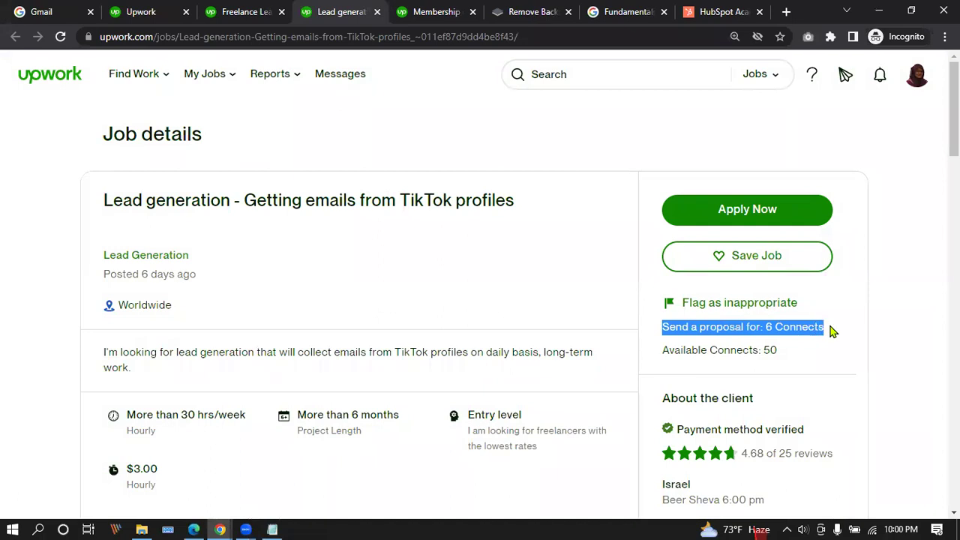
pyautogui.click(831, 334)
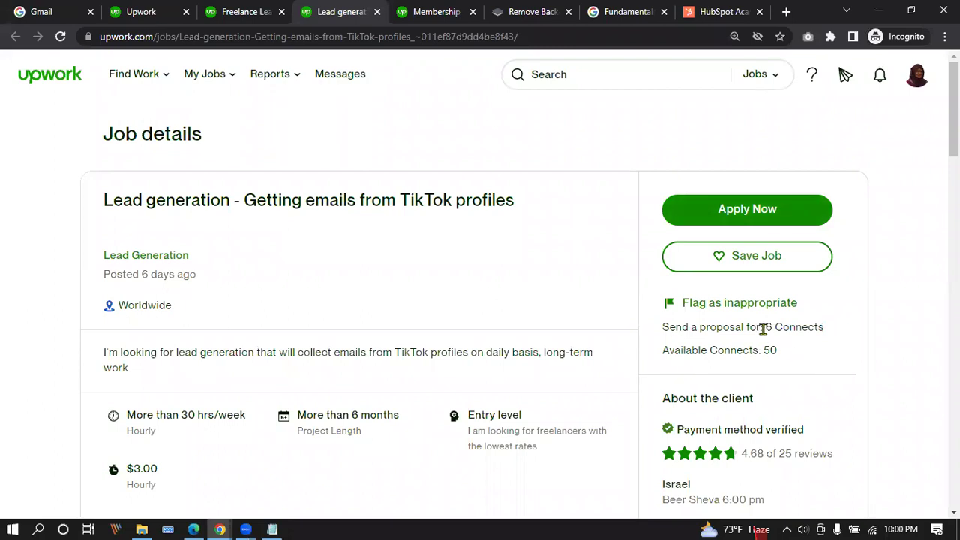
pyautogui.moveTo(767, 326); pyautogui.dragTo(845, 332)
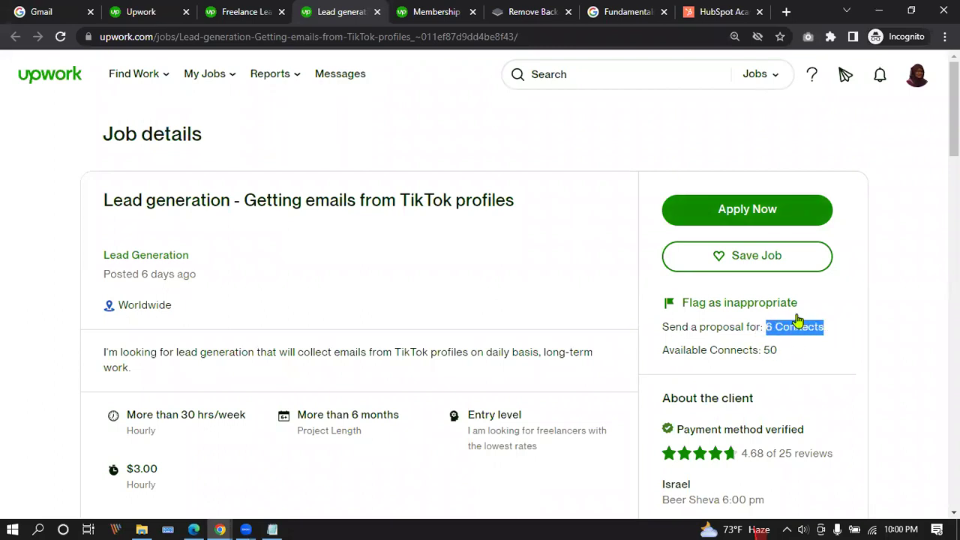
pyautogui.moveTo(664, 353); pyautogui.dragTo(777, 352)
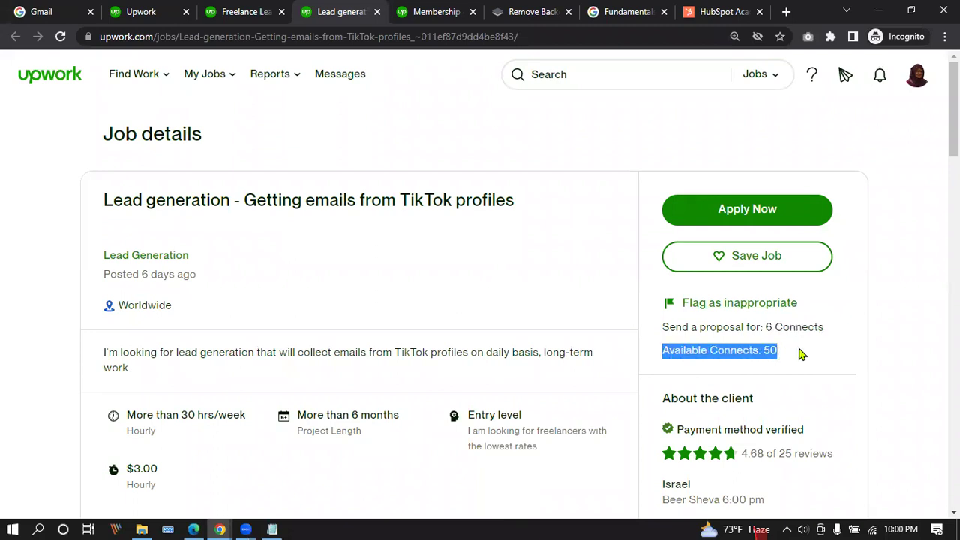
pyautogui.click(778, 351)
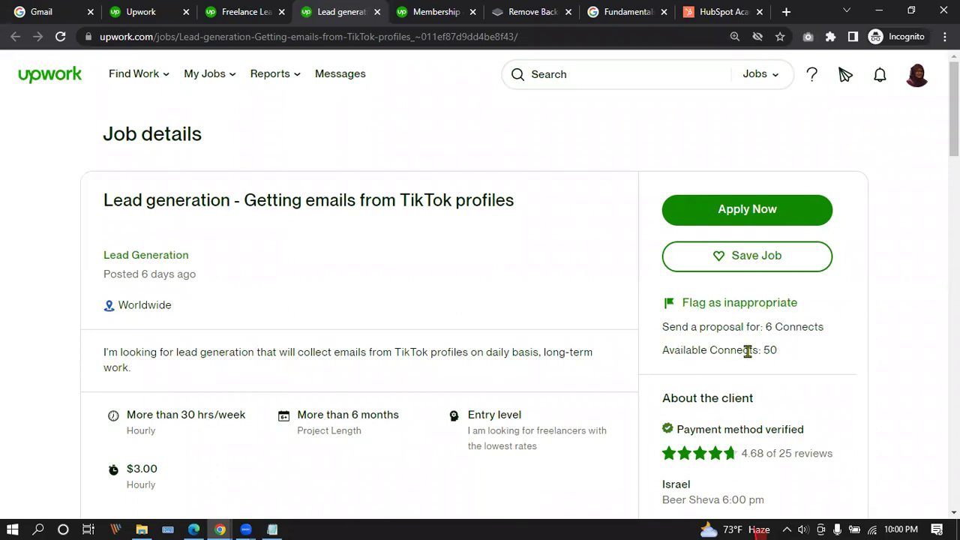
pyautogui.click(434, 10)
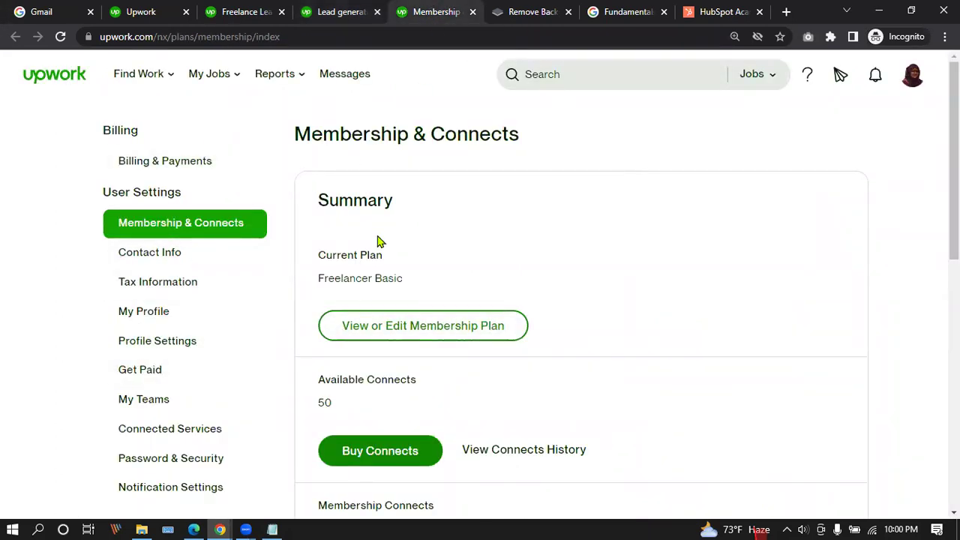
pyautogui.scroll(-2, 378, 240)
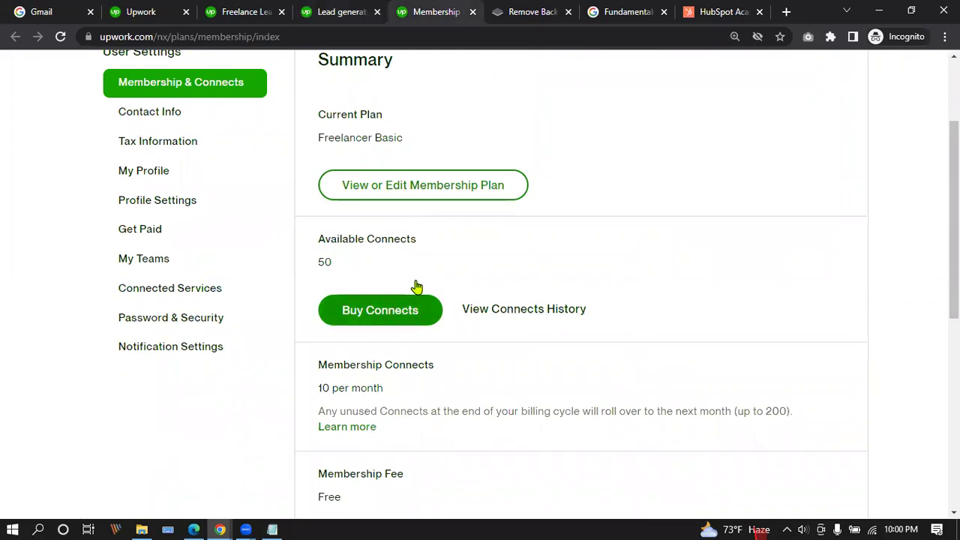
pyautogui.scroll(-3, 417, 278)
pyautogui.scroll(5, 421, 270)
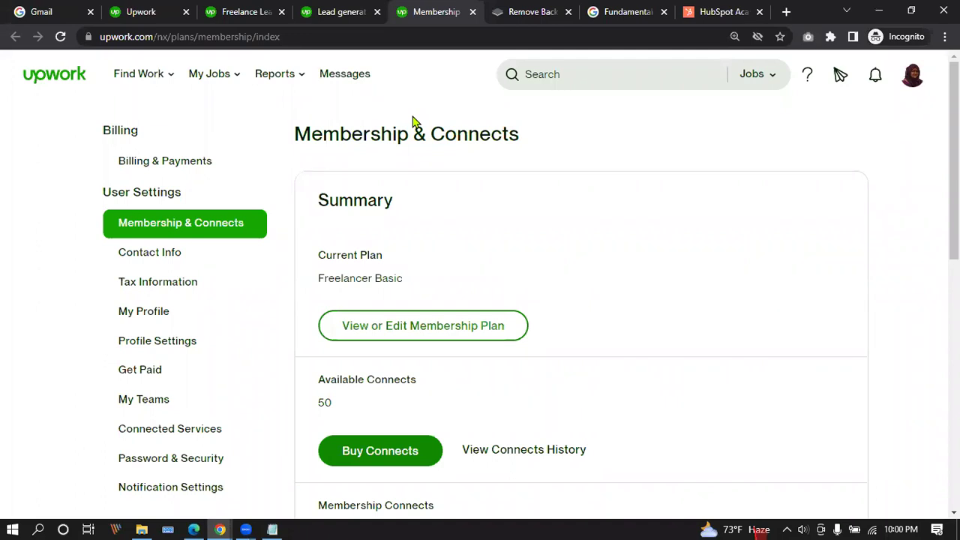
pyautogui.click(335, 12)
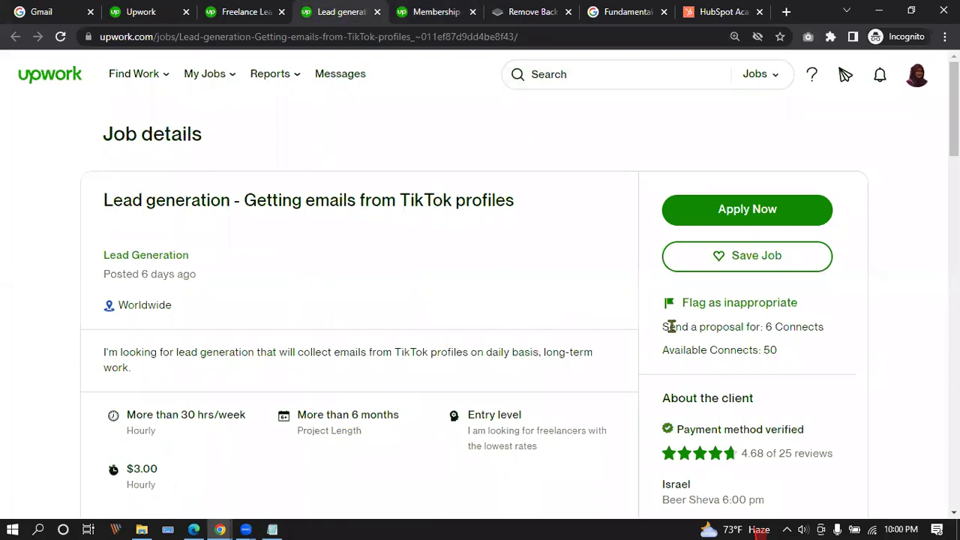
pyautogui.moveTo(664, 327); pyautogui.dragTo(826, 329)
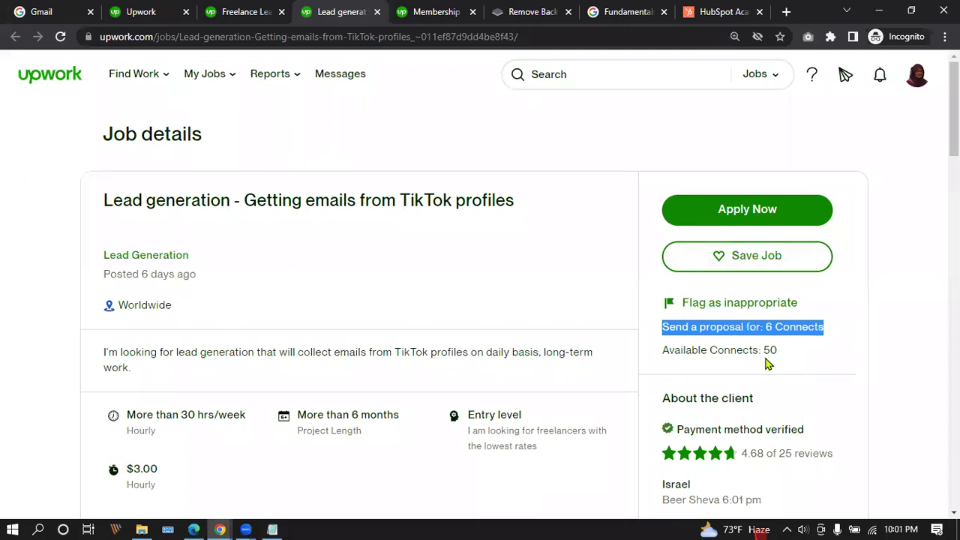
pyautogui.moveTo(652, 358); pyautogui.dragTo(833, 329)
pyautogui.click(816, 349)
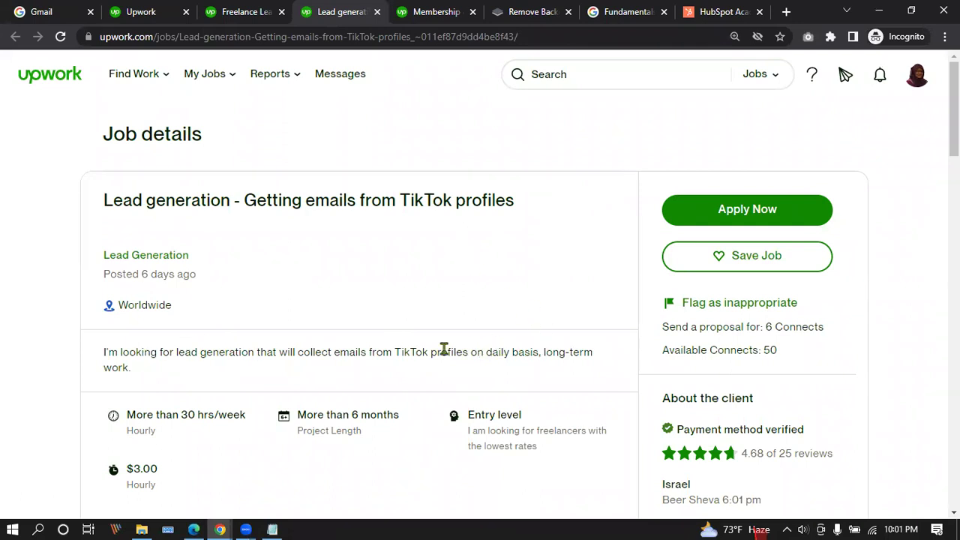
pyautogui.scroll(-1, 333, 351)
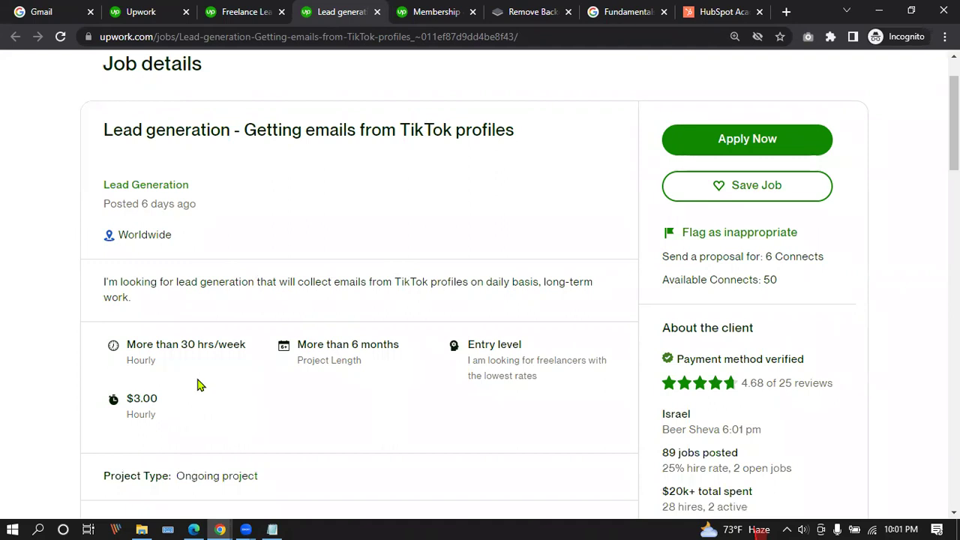
pyautogui.scroll(-2, 199, 385)
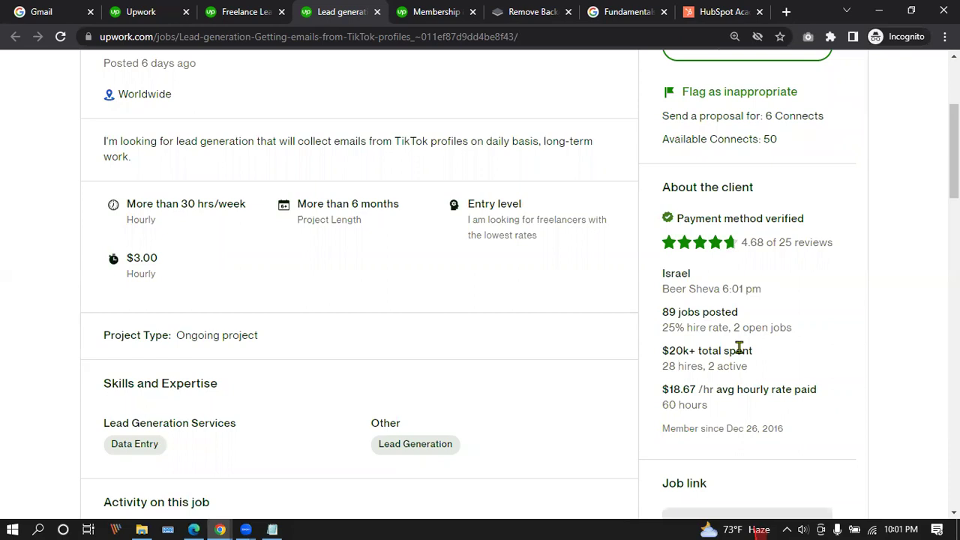
pyautogui.scroll(-4, 301, 197)
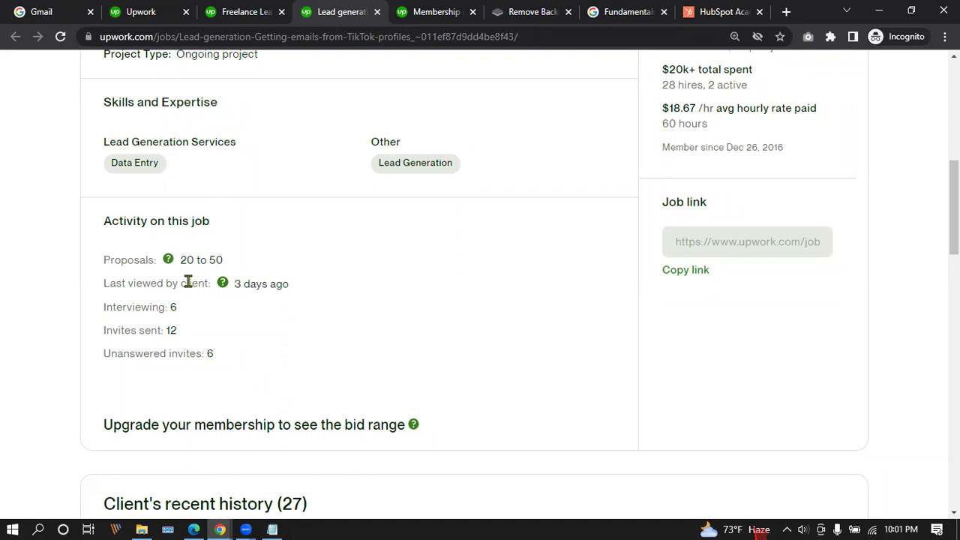
pyautogui.scroll(2, 326, 336)
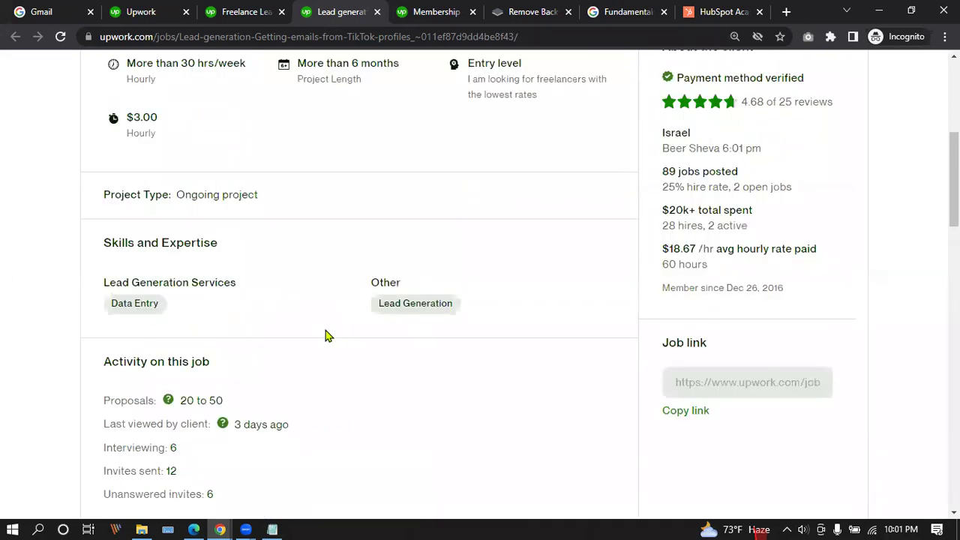
pyautogui.scroll(5, 326, 336)
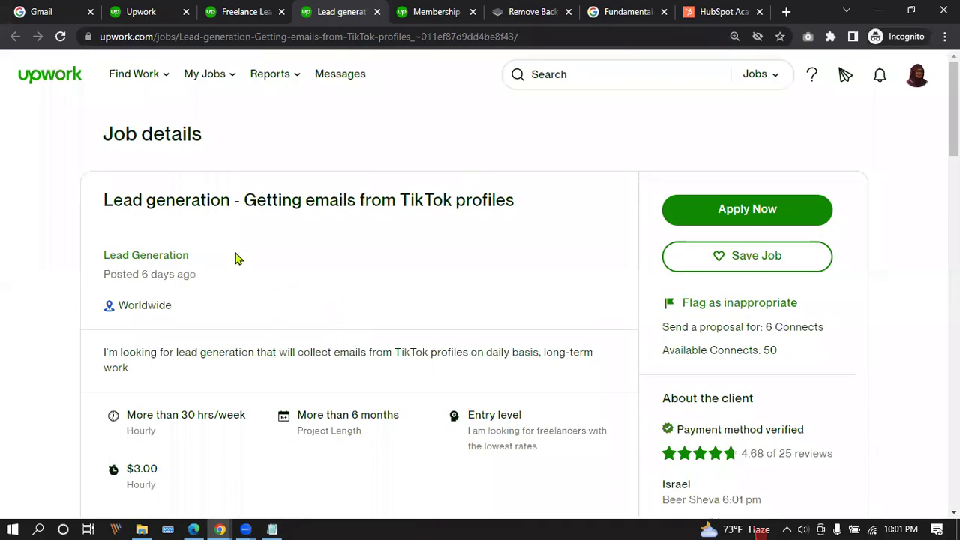
# Apply to the TikTok job and close the Connects modal (6 Connects, 44 remaining)
pyautogui.click(732, 210)
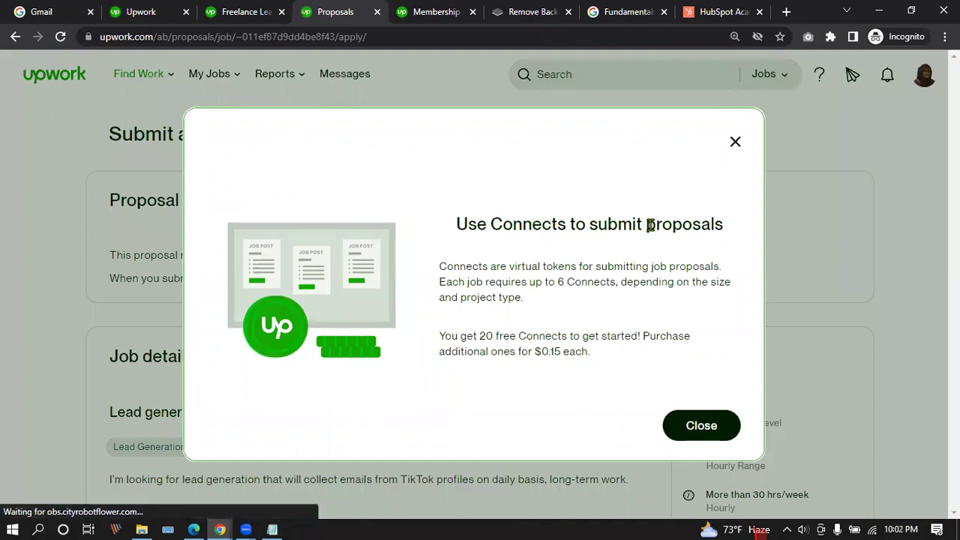
pyautogui.click(702, 426)
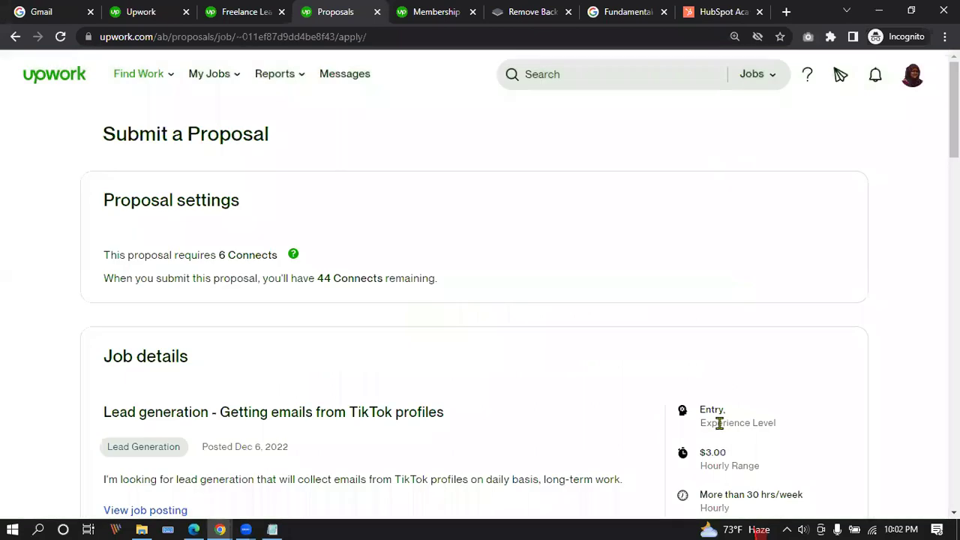
# Review the 6 Connects requirement and change the hourly rate bid from $5.00 to $3.00
pyautogui.scroll(-1, 167, 230)
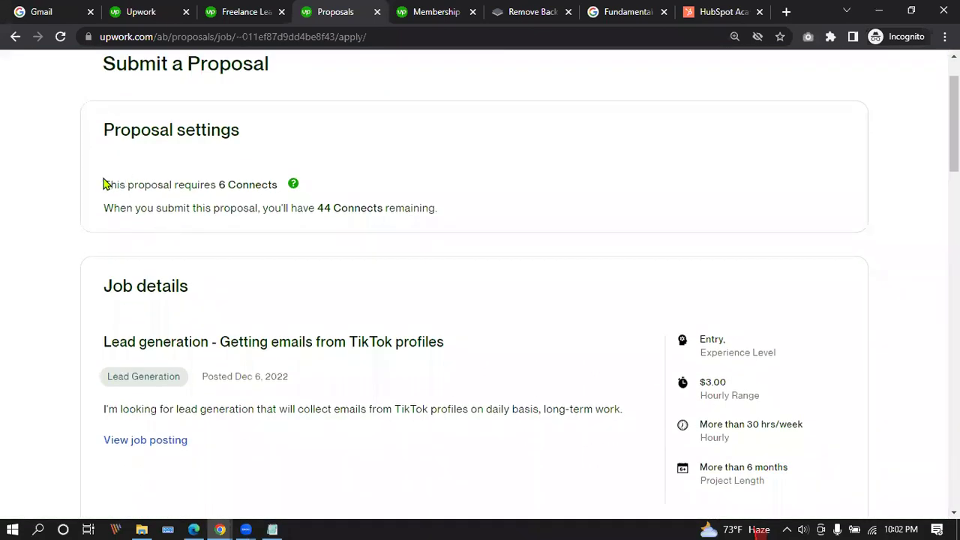
pyautogui.moveTo(105, 187); pyautogui.dragTo(292, 201)
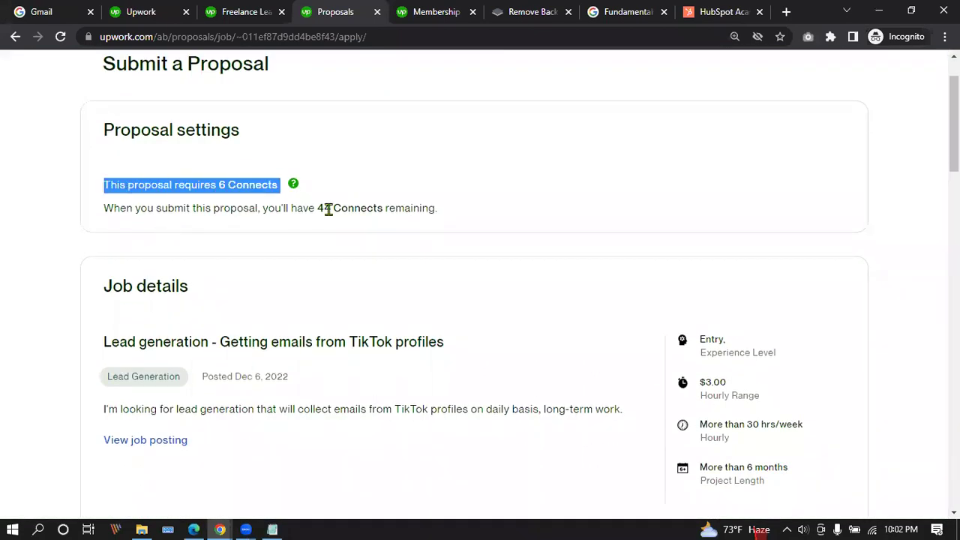
pyautogui.scroll(-3, 343, 197)
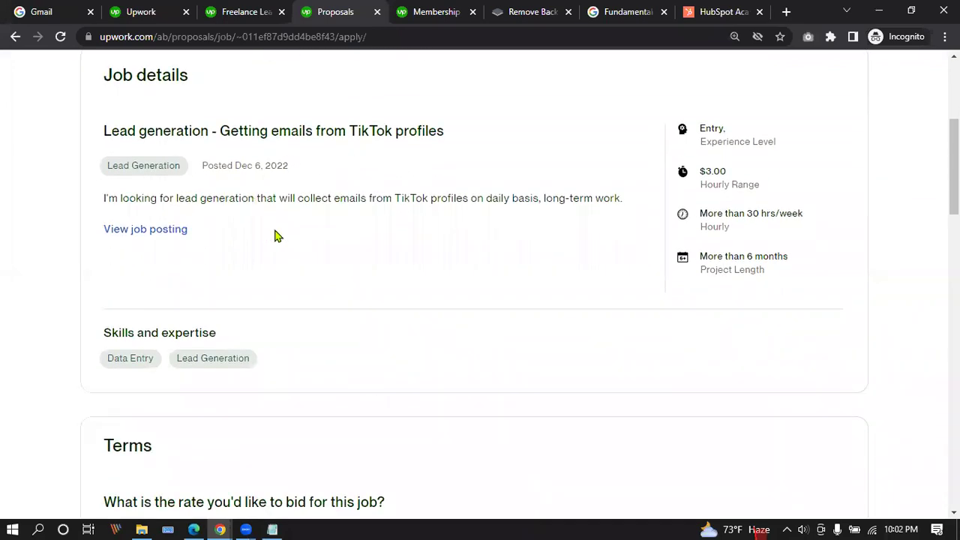
pyautogui.scroll(2, 276, 235)
pyautogui.scroll(-8, 305, 198)
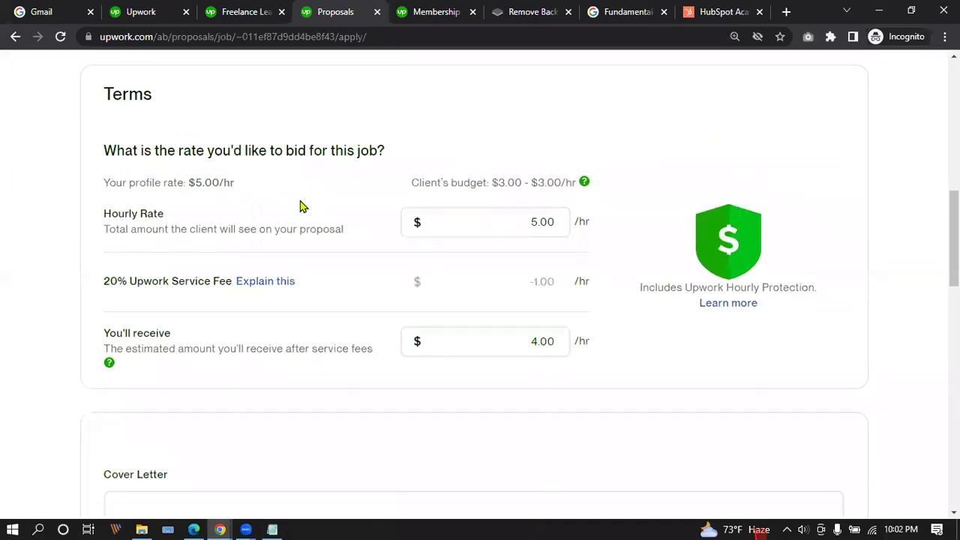
pyautogui.scroll(4, 250, 201)
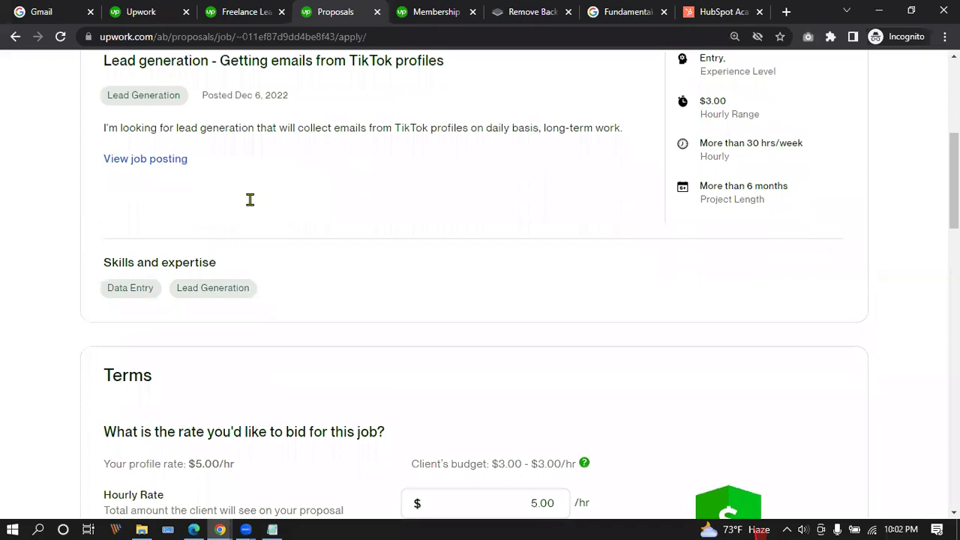
pyautogui.scroll(4, 252, 205)
pyautogui.scroll(-2, 252, 203)
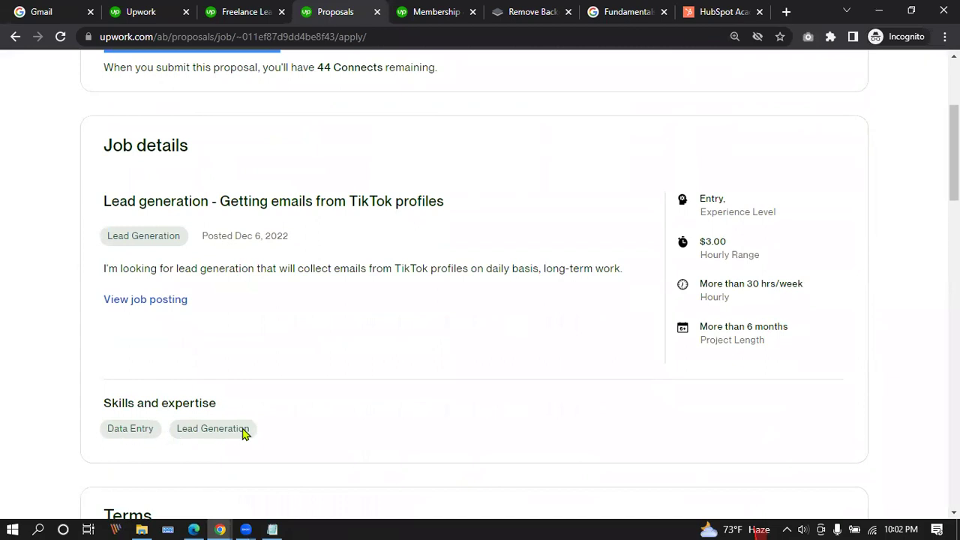
pyautogui.scroll(-2, 312, 246)
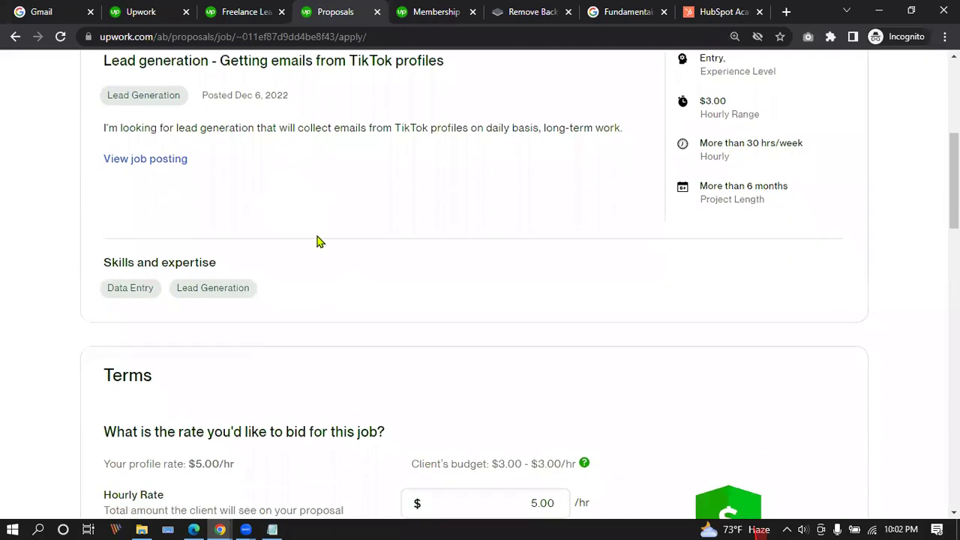
pyautogui.scroll(-5, 323, 238)
pyautogui.scroll(-1, 324, 248)
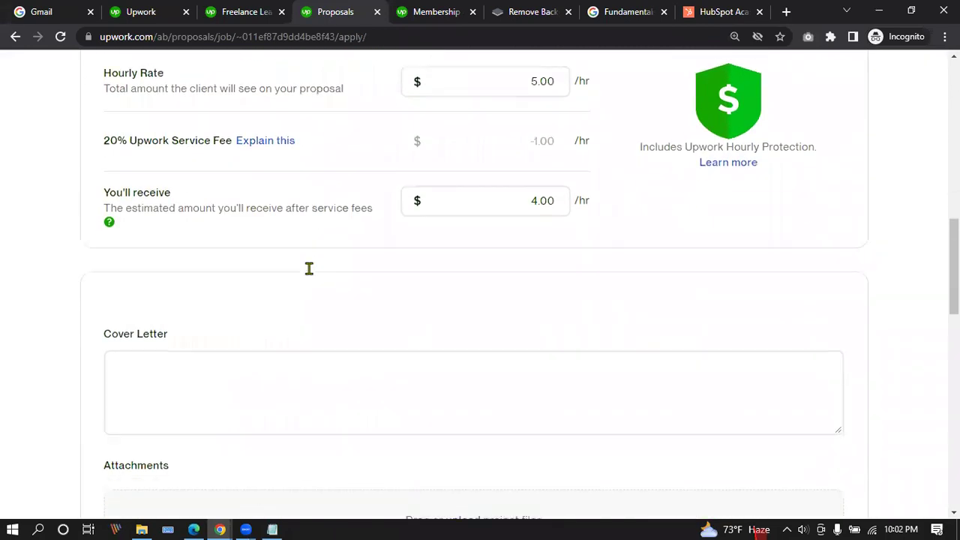
pyautogui.scroll(1, 450, 307)
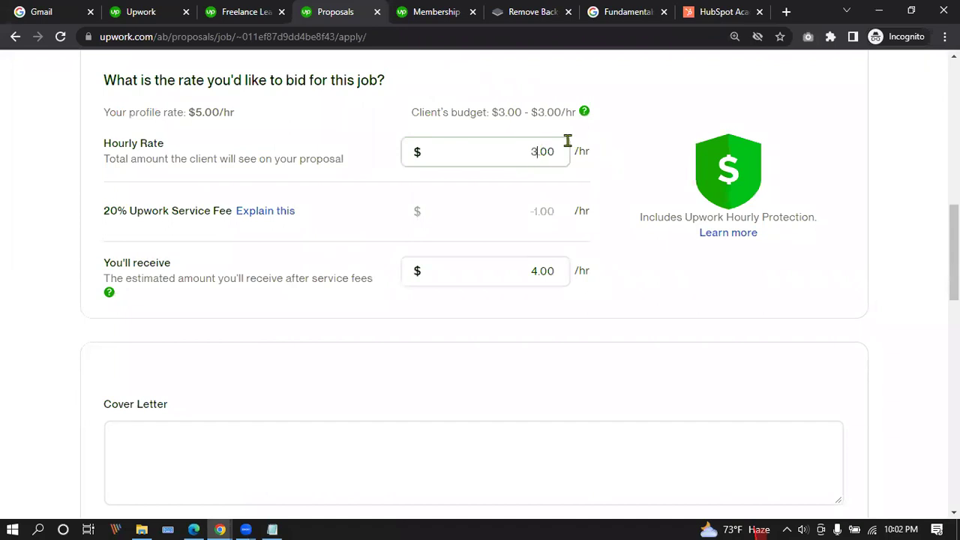
# Commit the $3.00 bid ($2.40/hr after fees) and bring up the Lead IT Class folder
pyautogui.click(609, 169)
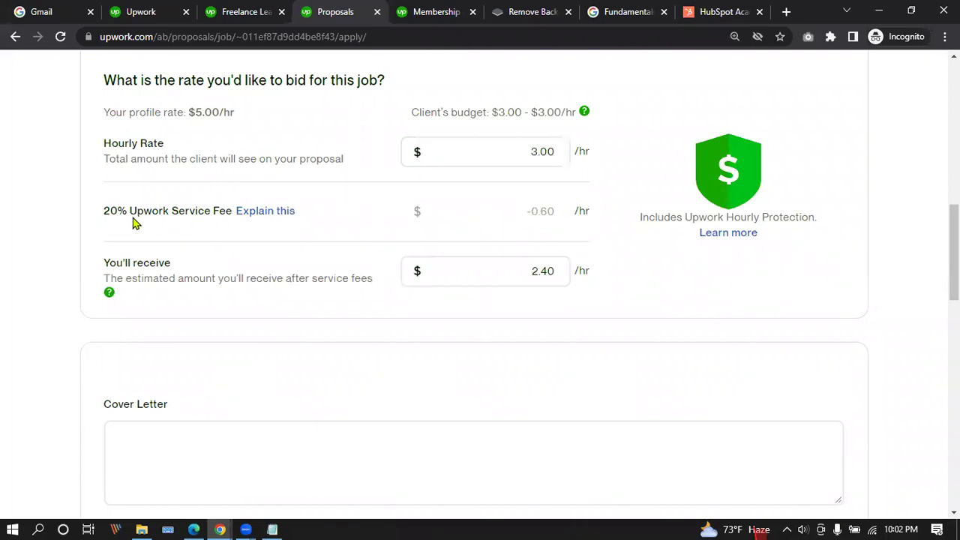
pyautogui.scroll(-1, 240, 253)
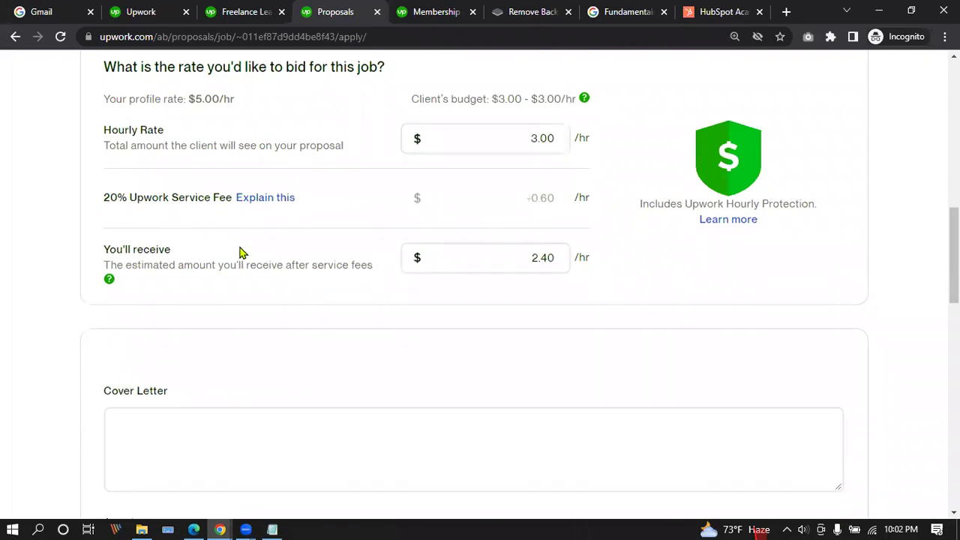
pyautogui.scroll(-3, 244, 251)
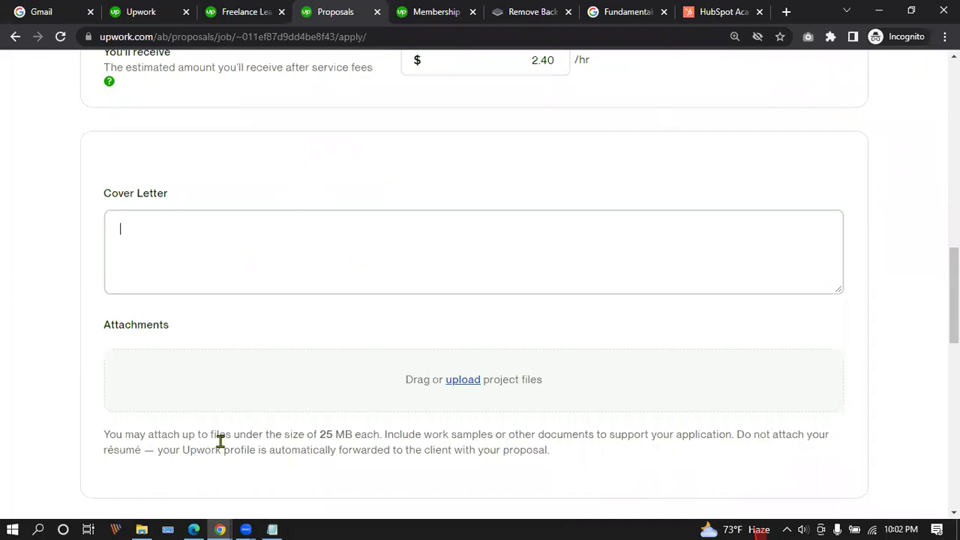
pyautogui.click(141, 530)
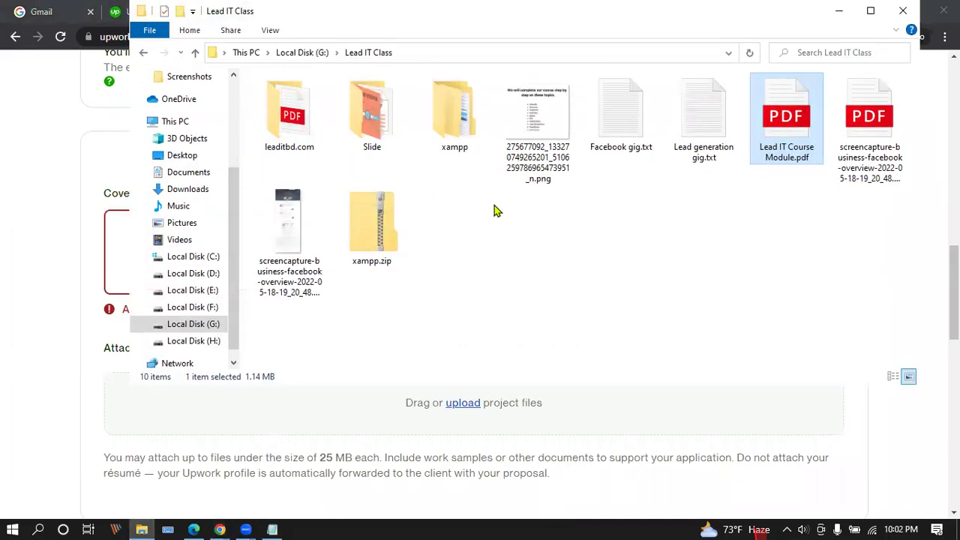
# Open Buyer Request Basic batch 11.pdf from Slide > buyer com in Edge
pyautogui.doubleClick(292, 124)
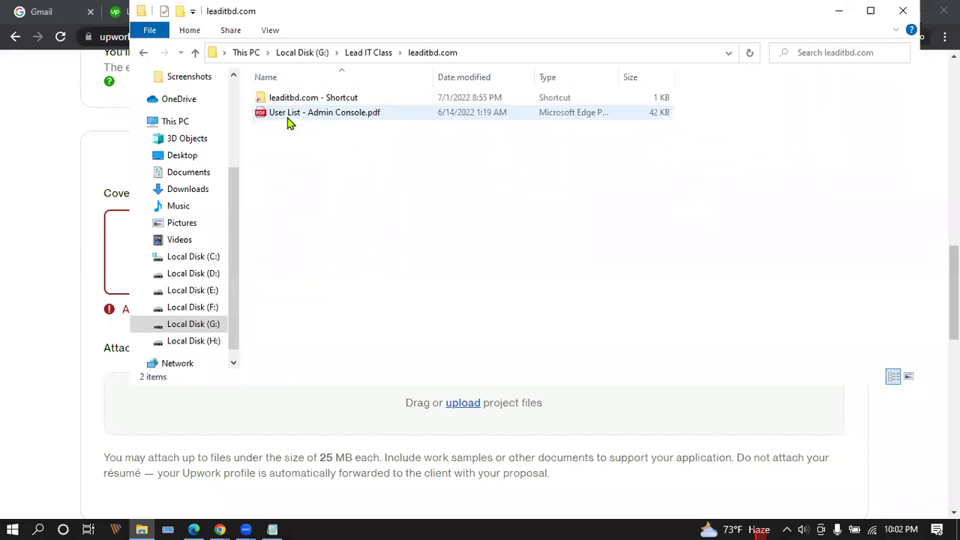
pyautogui.click(197, 54)
pyautogui.doubleClick(368, 119)
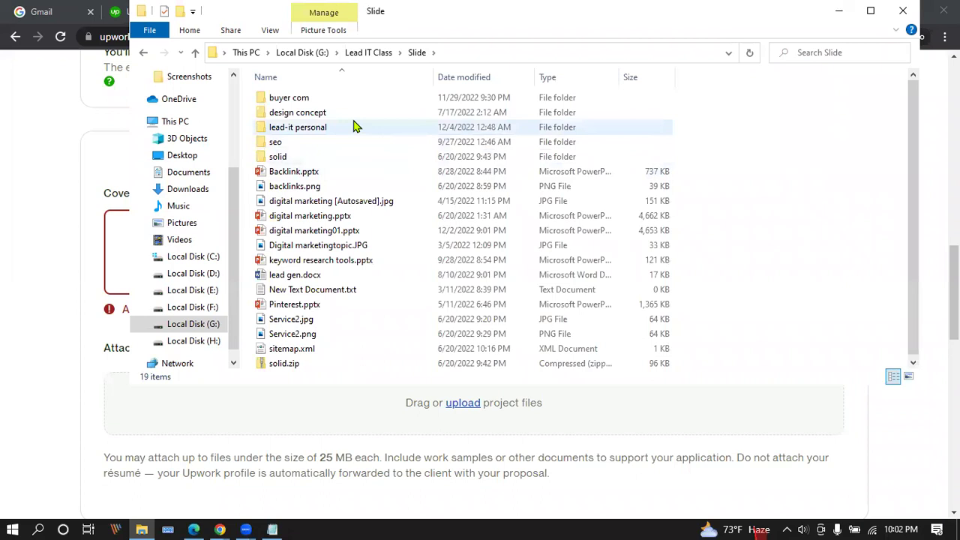
pyautogui.click(320, 100)
pyautogui.doubleClick(319, 100)
pyautogui.doubleClick(395, 103)
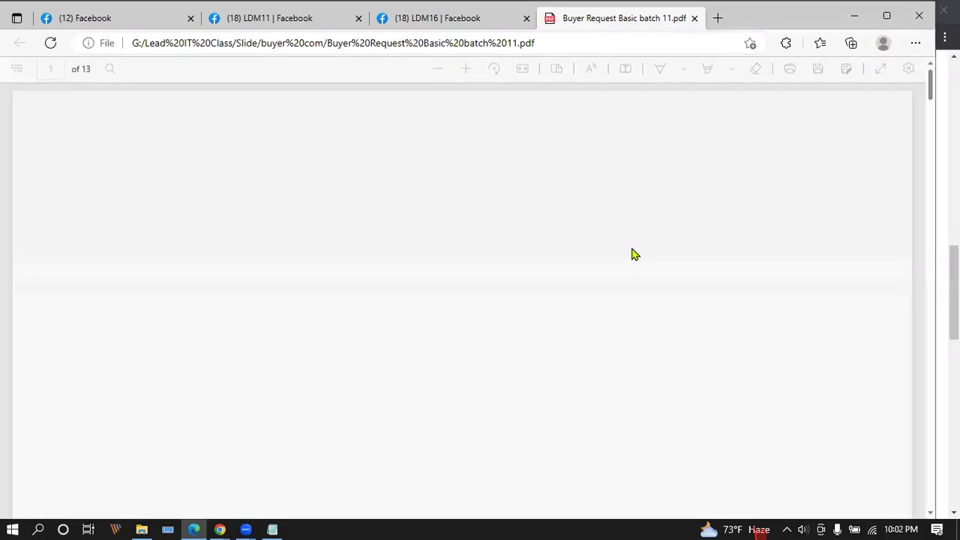
# Make a trial selection of page 12's proposal text and dismiss its context menu unchanged
pyautogui.scroll(8, 631, 255)
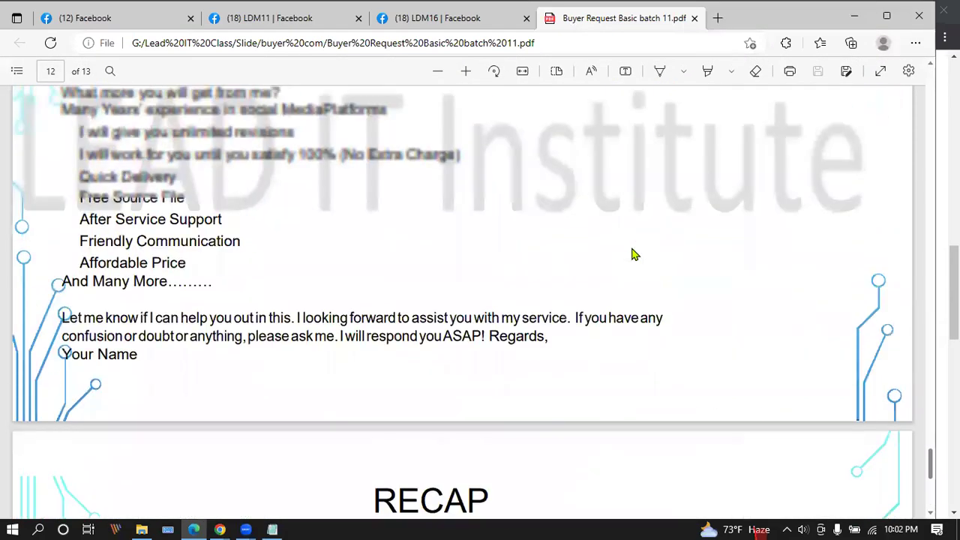
pyautogui.scroll(-2, 632, 255)
pyautogui.moveTo(187, 461); pyautogui.dragTo(178, 498)
pyautogui.scroll(1, 187, 300)
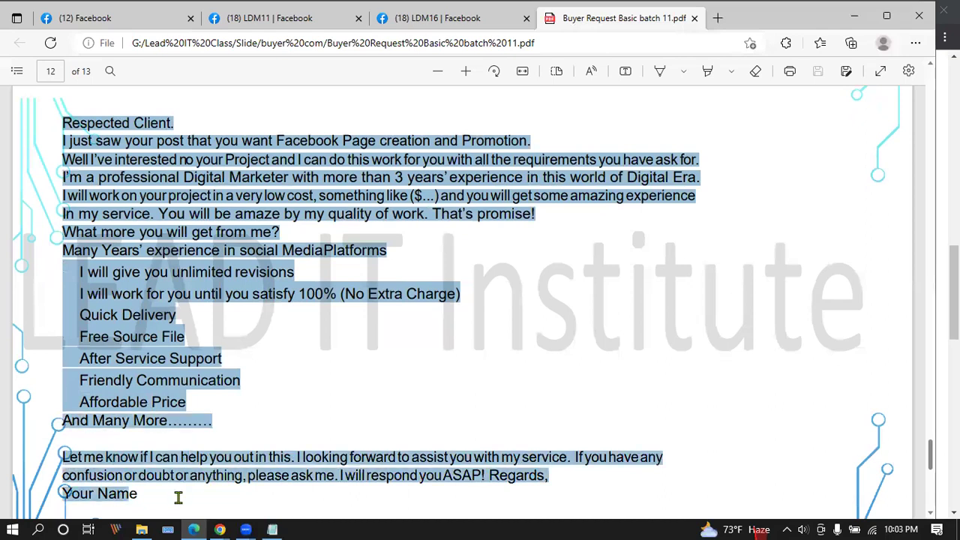
pyautogui.rightClick(141, 496)
pyautogui.click(123, 140)
# Copy the whole ANSWER 1 paragraph from the PDF with Ctrl+C
pyautogui.scroll(20, 293, 255)
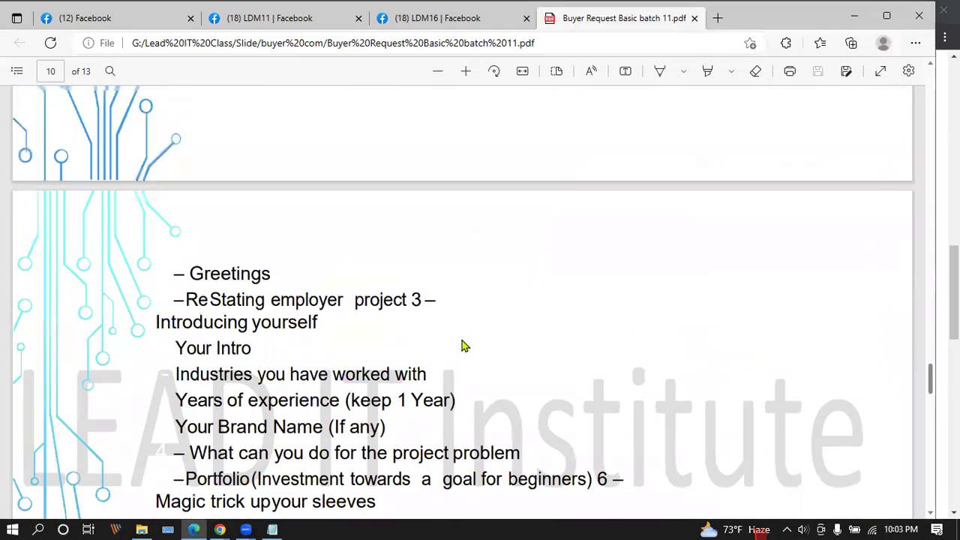
pyautogui.scroll(5, 464, 342)
pyautogui.scroll(-10, 463, 342)
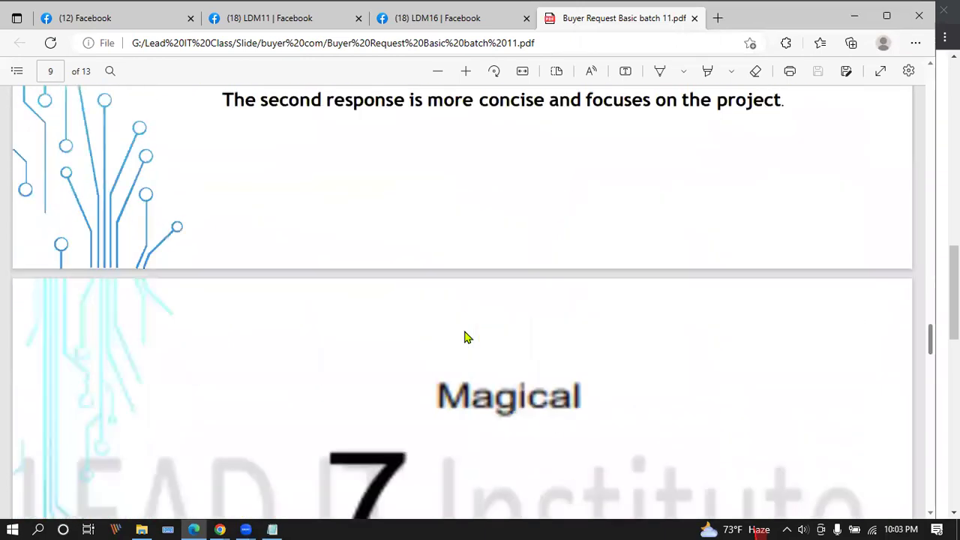
pyautogui.scroll(-5, 464, 334)
pyautogui.scroll(2, 411, 328)
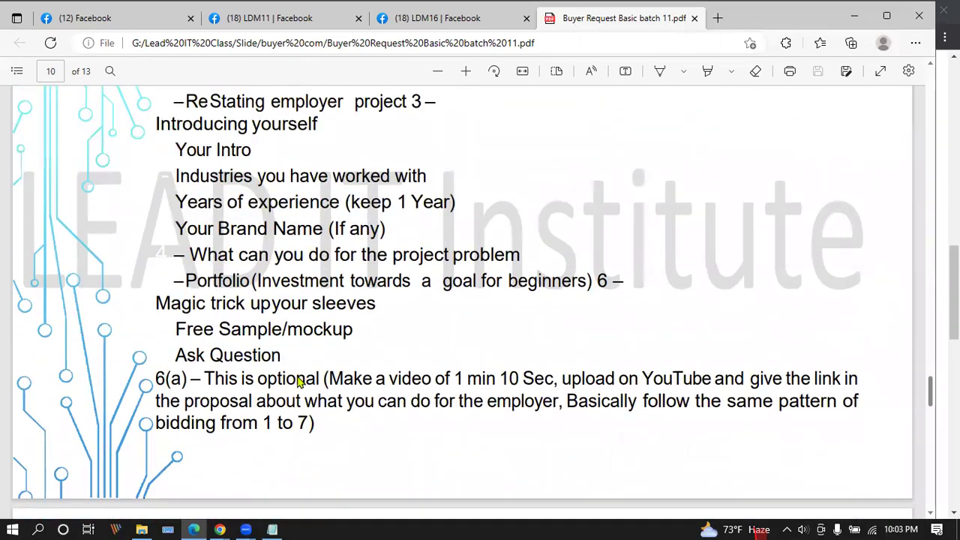
pyautogui.scroll(6, 323, 390)
pyautogui.scroll(-10, 367, 398)
pyautogui.scroll(10, 383, 391)
pyautogui.scroll(4, 389, 390)
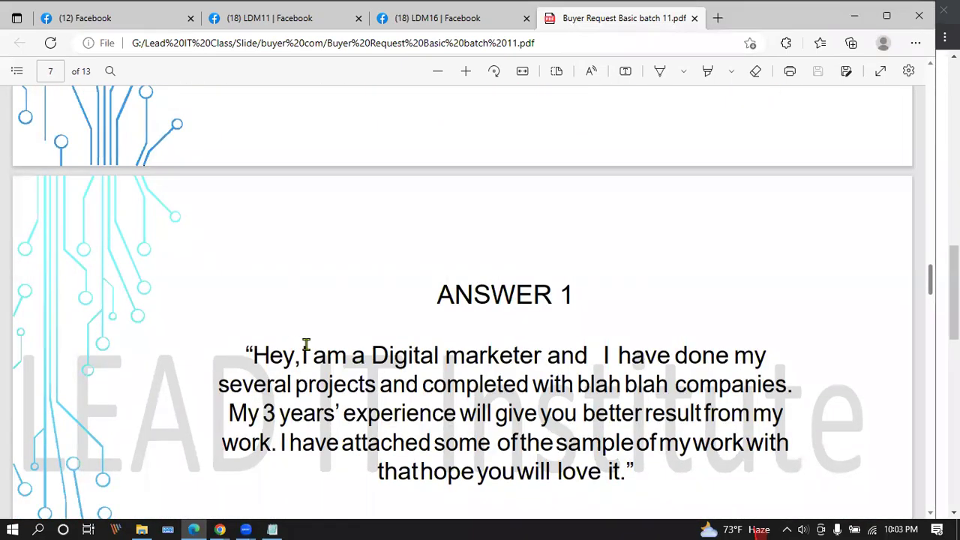
pyautogui.moveTo(254, 354); pyautogui.dragTo(647, 465)
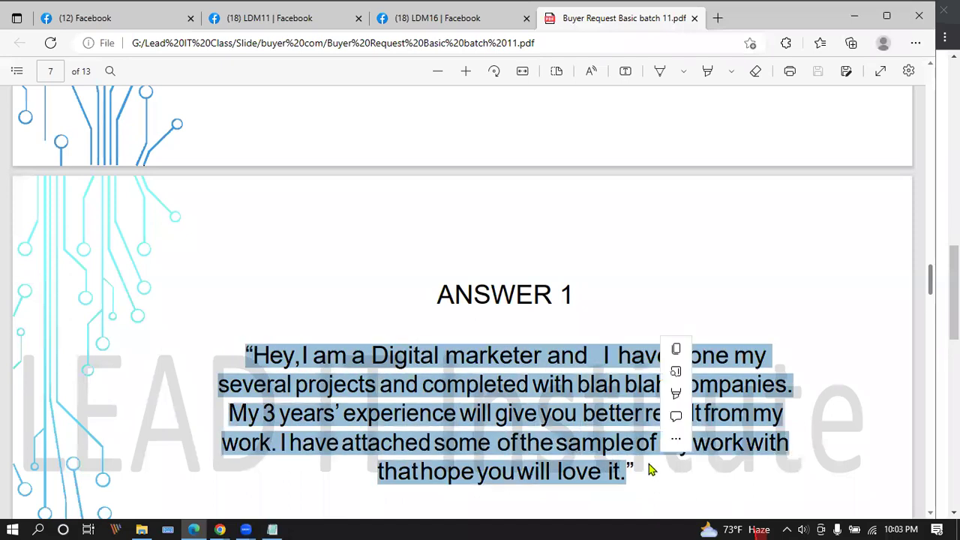
pyautogui.hotkey('ctrl', 'c')
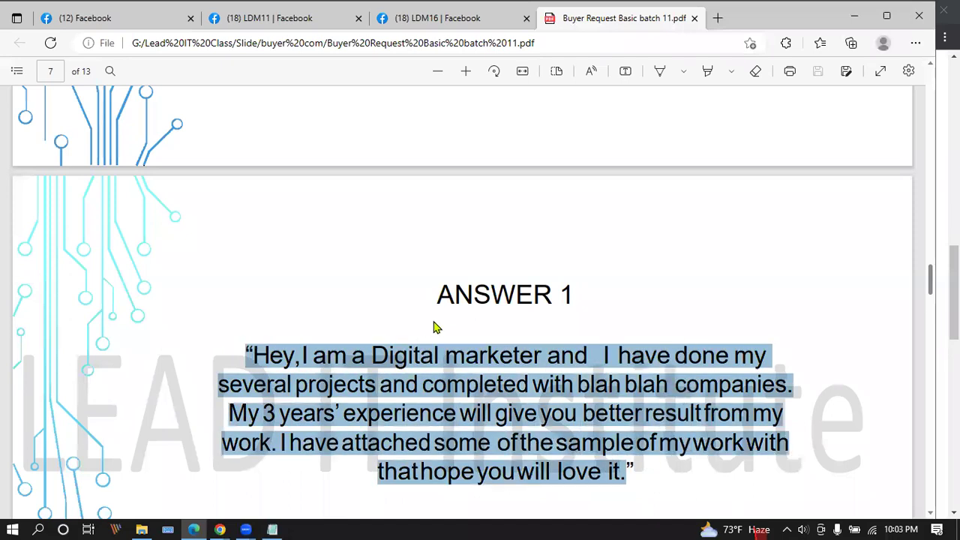
# Select page 12's entire template, from 'Respected Client.' down to 'Your Name'
pyautogui.scroll(-20, 435, 349)
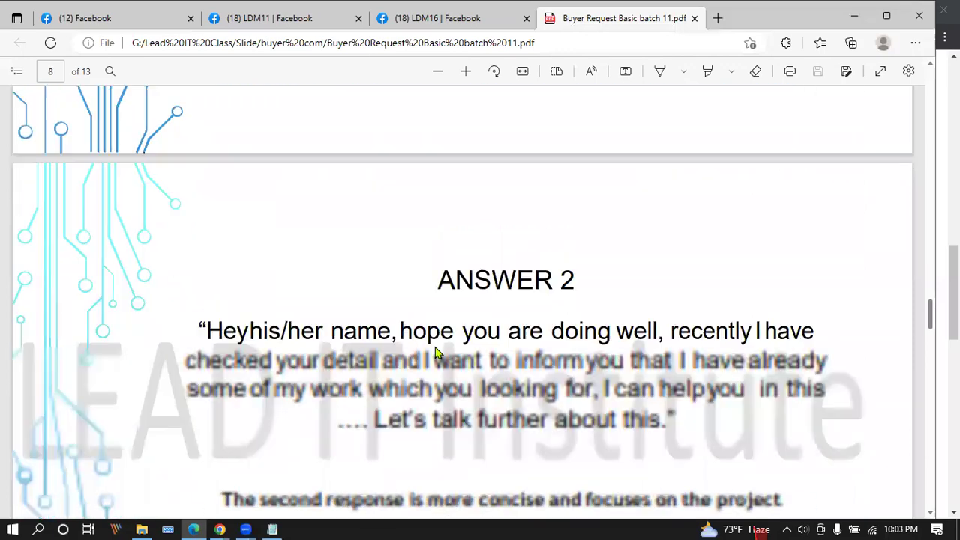
pyautogui.scroll(-15, 438, 354)
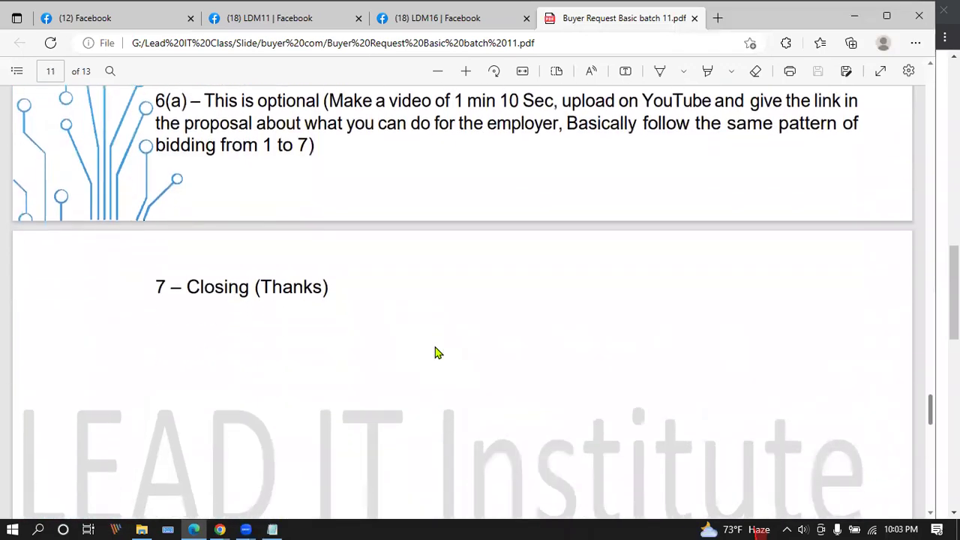
pyautogui.scroll(-5, 437, 352)
pyautogui.scroll(8, 257, 333)
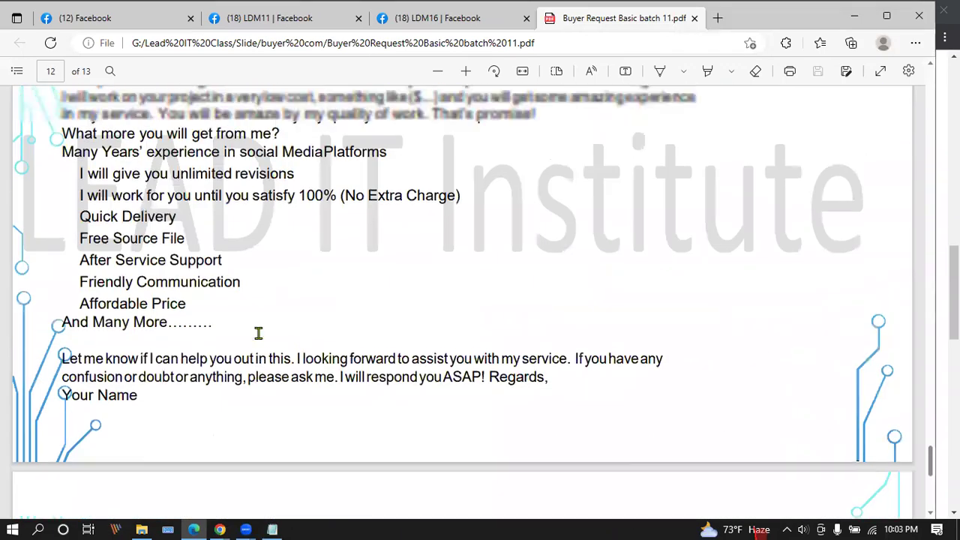
pyautogui.scroll(-2, 126, 236)
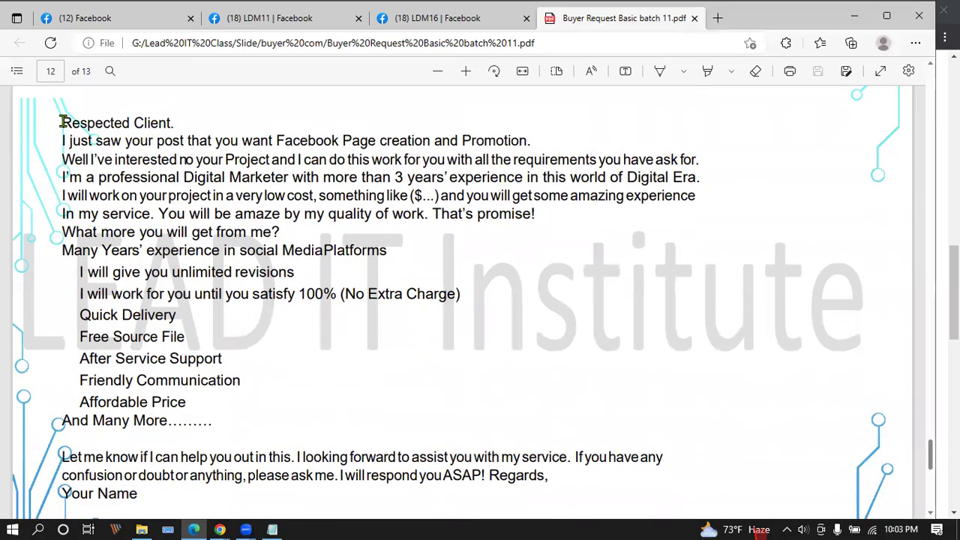
pyautogui.moveTo(66, 139); pyautogui.dragTo(170, 495)
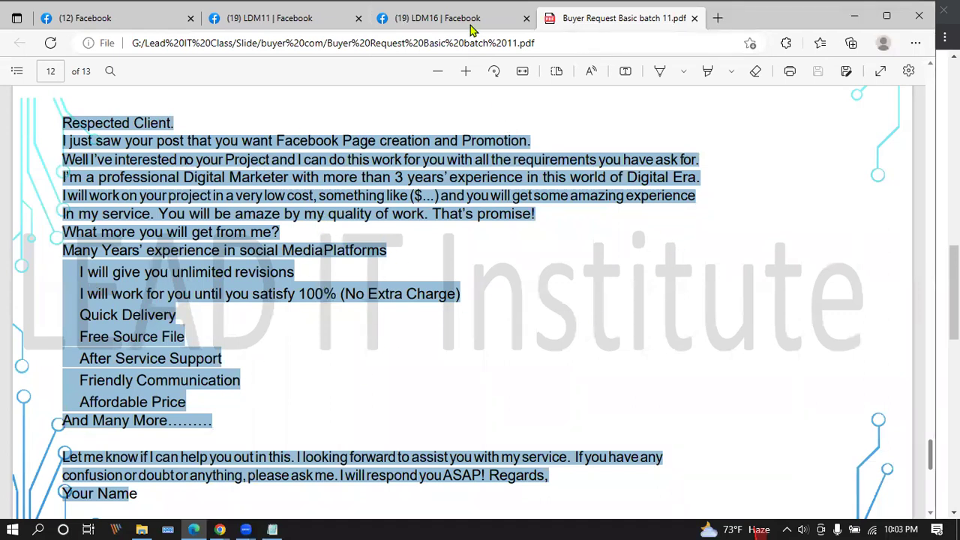
# Switch from the LinkedIn window to the Upwork proposal window in Chrome
pyautogui.click(217, 524)
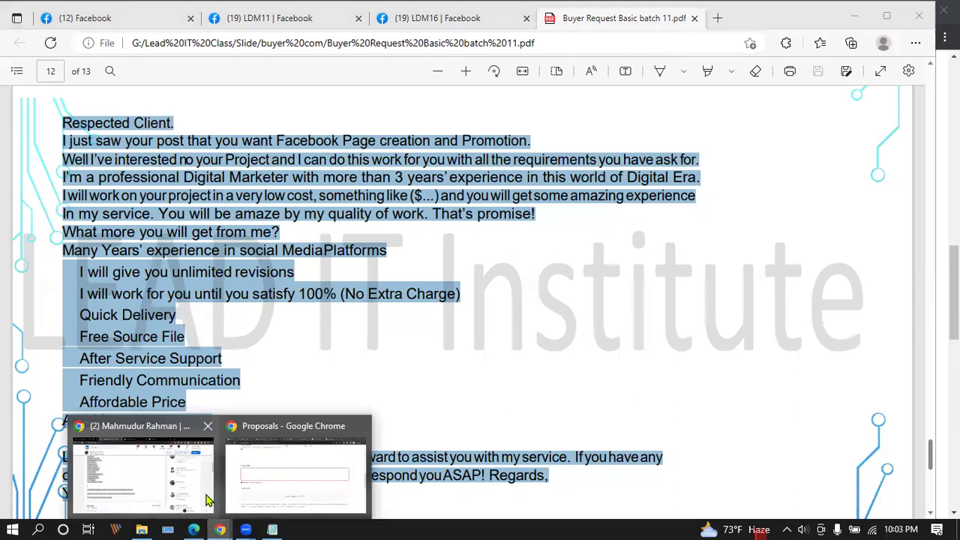
pyautogui.click(155, 455)
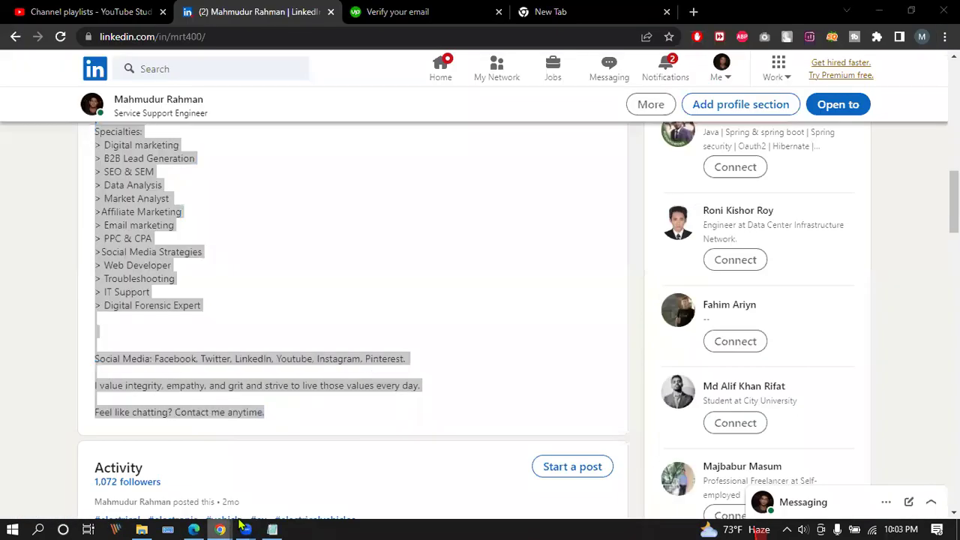
pyautogui.click(295, 469)
pyautogui.scroll(-3, 344, 236)
pyautogui.scroll(-2, 345, 239)
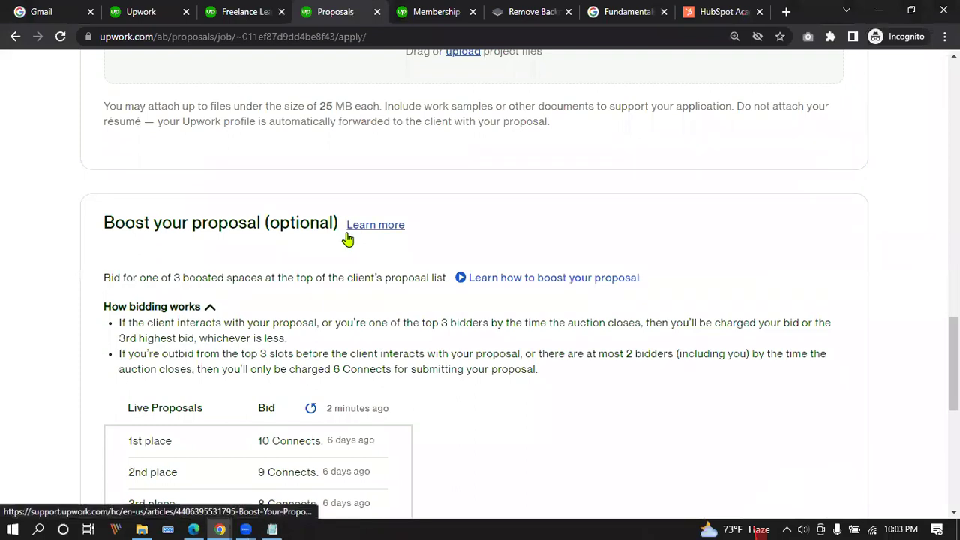
# Copy the selected 'Respected Client' template from the Edge PDF
pyautogui.click(193, 529)
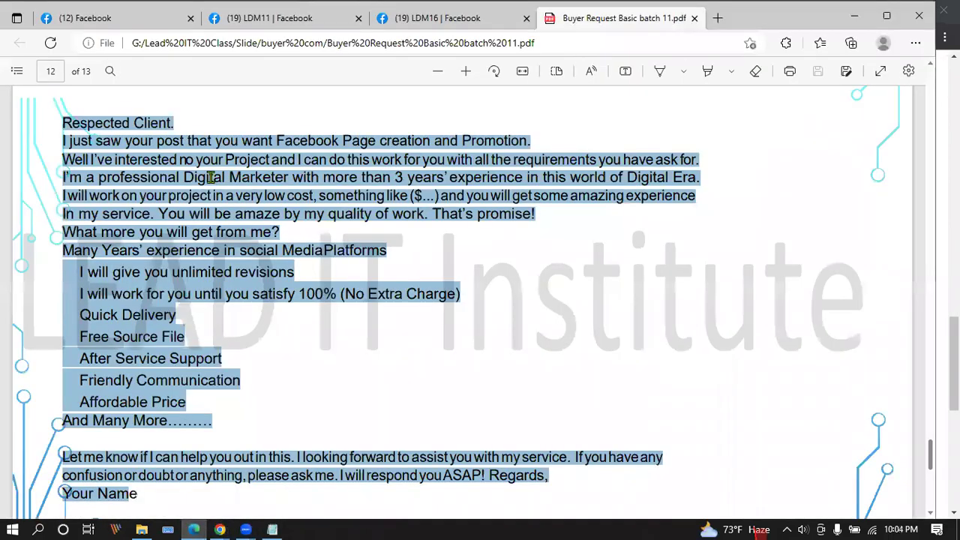
pyautogui.rightClick(208, 171)
pyautogui.click(241, 239)
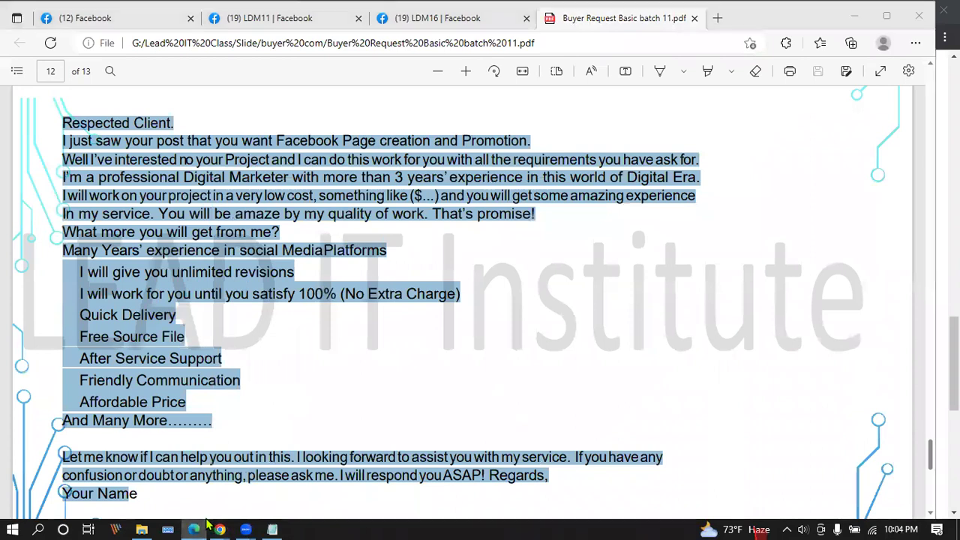
# Paste the template into Upwork's Cover Letter box, leaving 4052 characters
pyautogui.click(220, 530)
pyautogui.scroll(5, 338, 333)
pyautogui.click(338, 333)
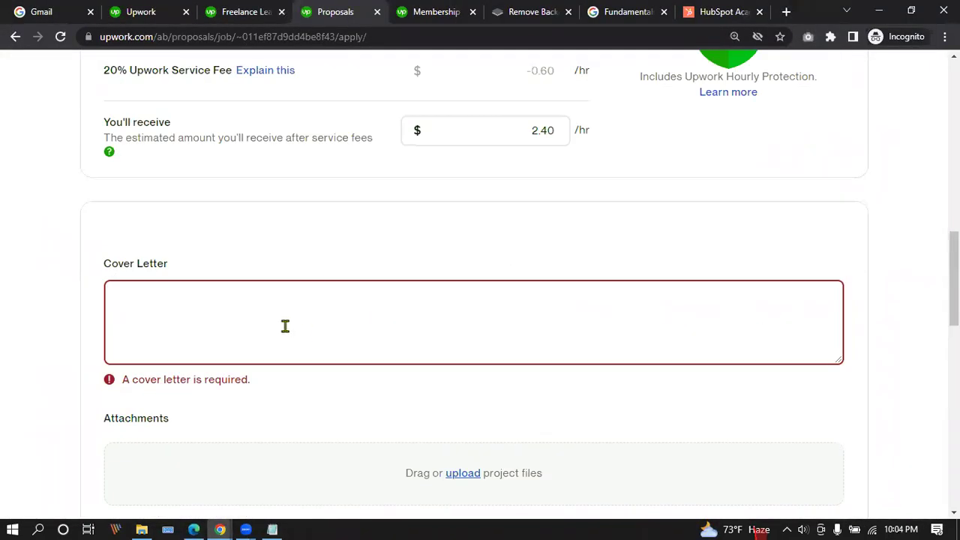
pyautogui.hotkey('ctrl', 'v')
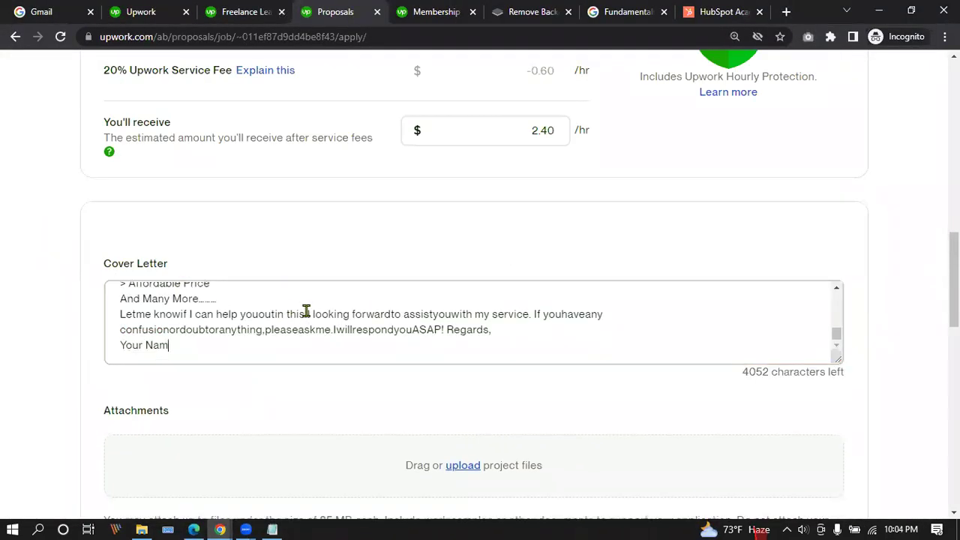
pyautogui.scroll(-1, 479, 395)
pyautogui.scroll(-2, 479, 395)
pyautogui.scroll(-2, 300, 289)
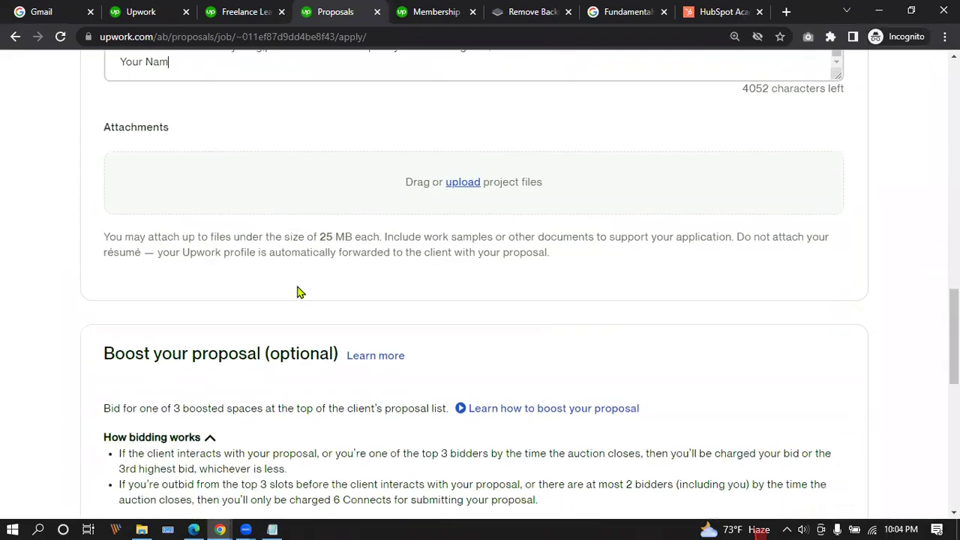
pyautogui.scroll(2, 201, 300)
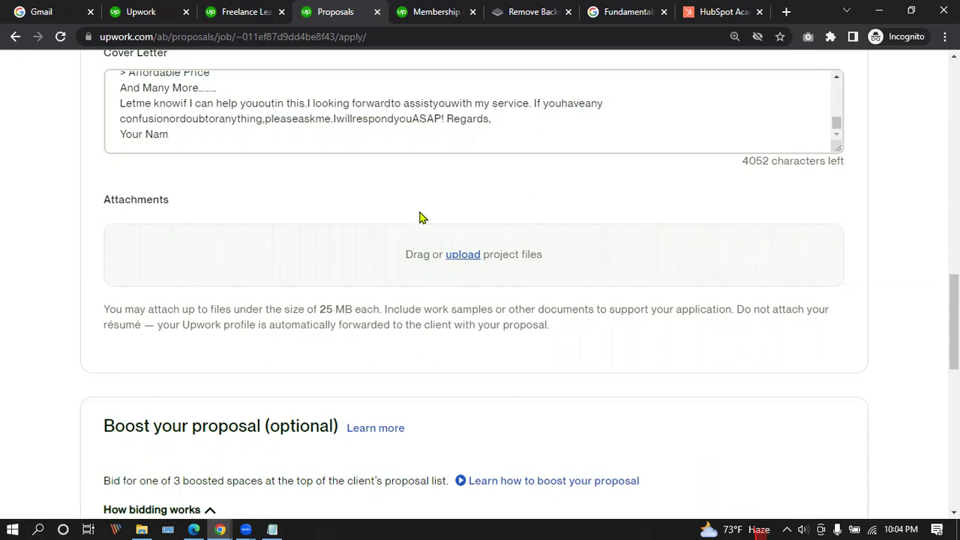
# Try sending the TikTok lead generation proposal for 6 Connects, then close the 'Stay safe' warning
pyautogui.scroll(-5, 420, 218)
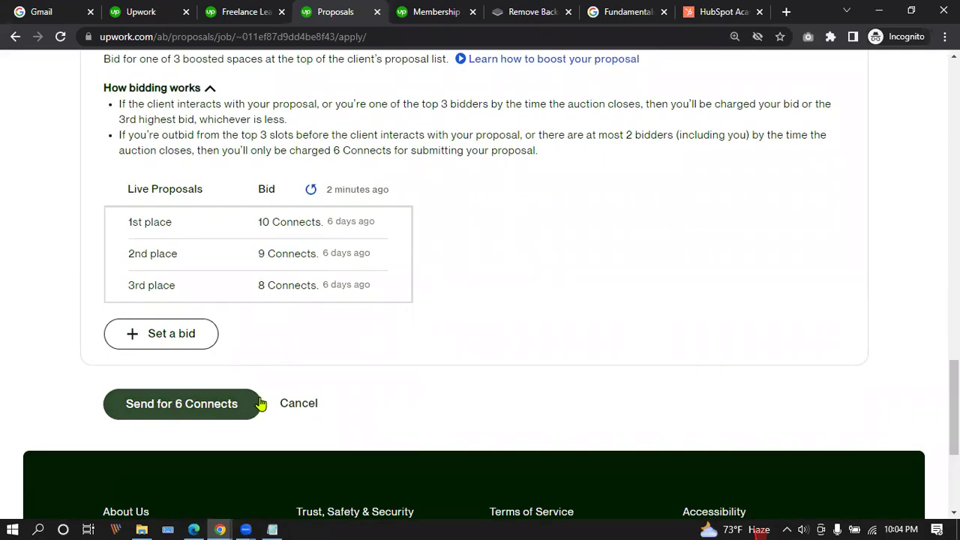
pyautogui.scroll(5, 262, 401)
pyautogui.scroll(5, 264, 398)
pyautogui.scroll(-10, 268, 399)
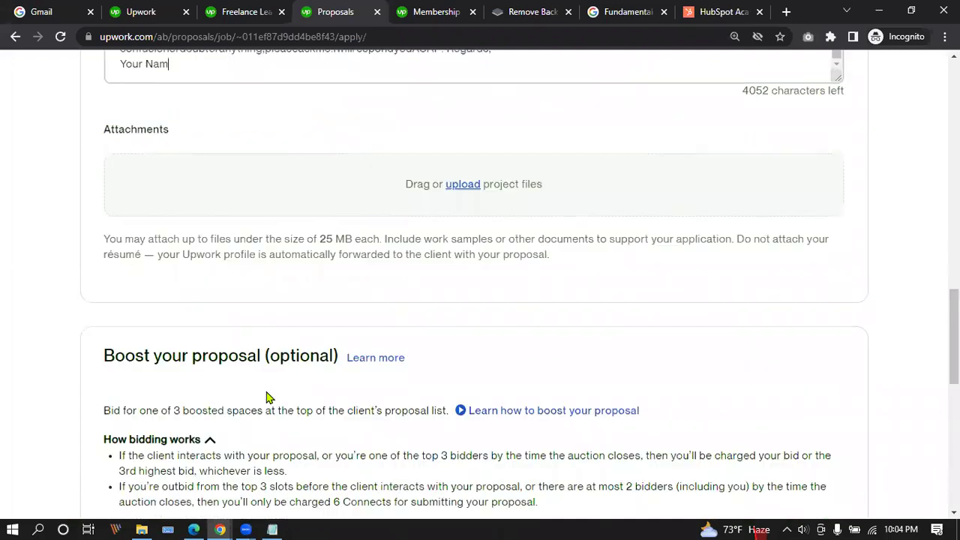
pyautogui.click(231, 277)
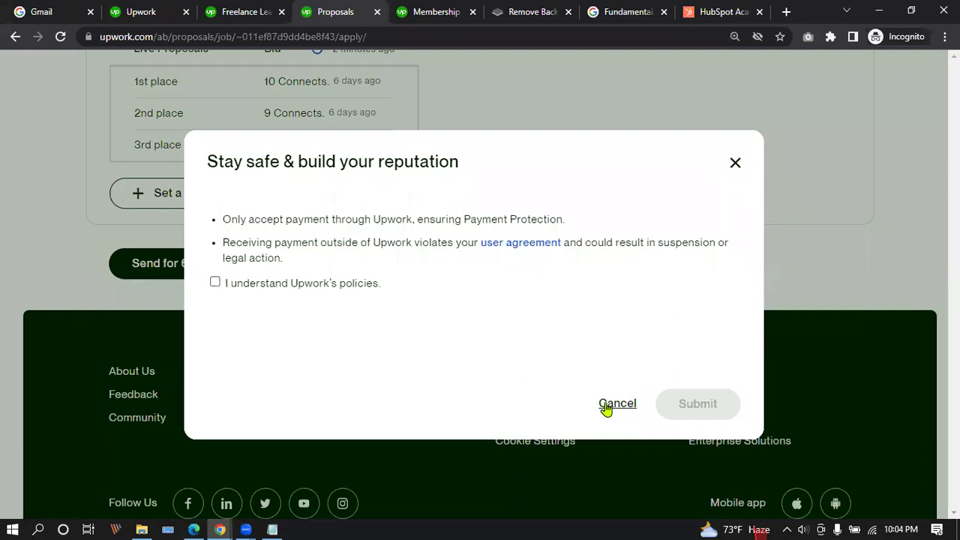
pyautogui.click(736, 162)
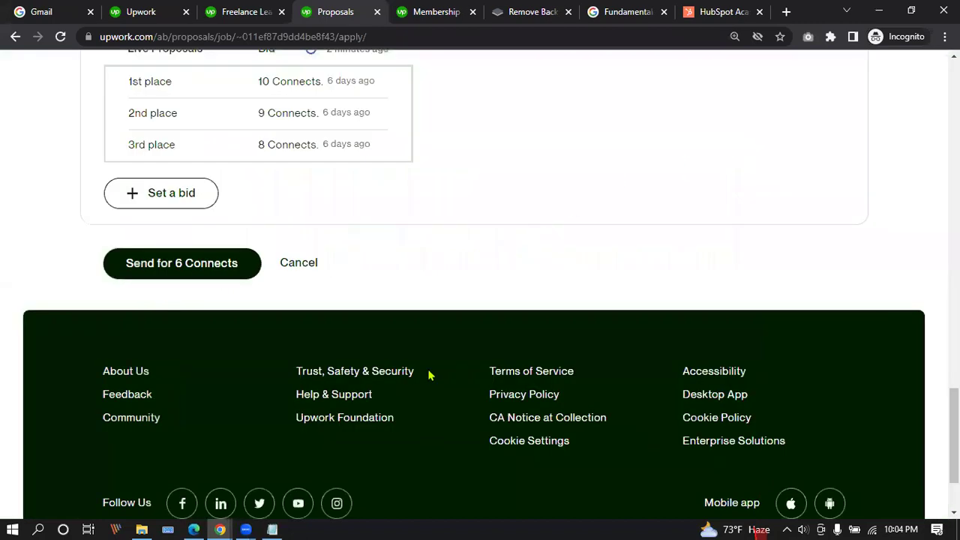
# Cancel the TikTok proposal so it is never submitted
pyautogui.scroll(15, 436, 409)
pyautogui.scroll(8, 444, 423)
pyautogui.scroll(-20, 446, 424)
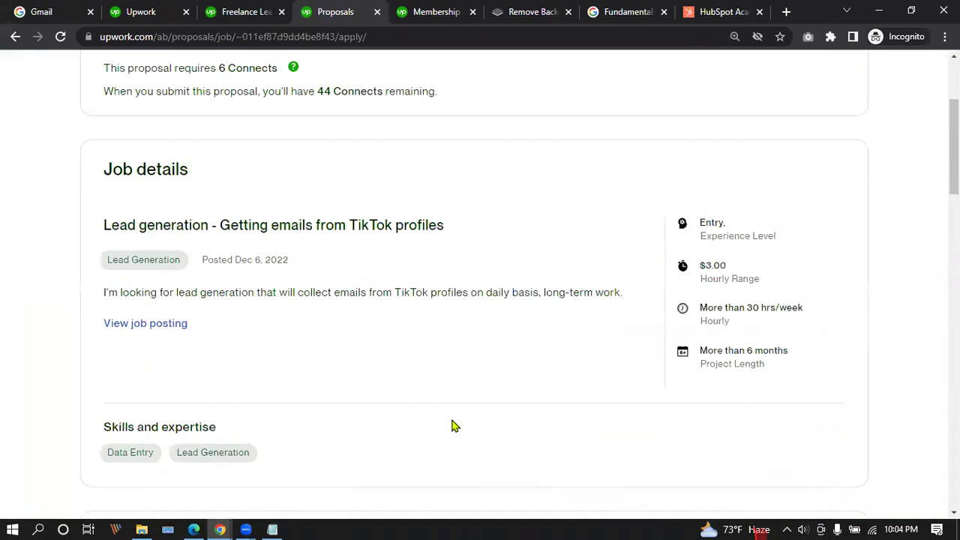
pyautogui.scroll(-2, 448, 422)
pyautogui.scroll(2, 375, 315)
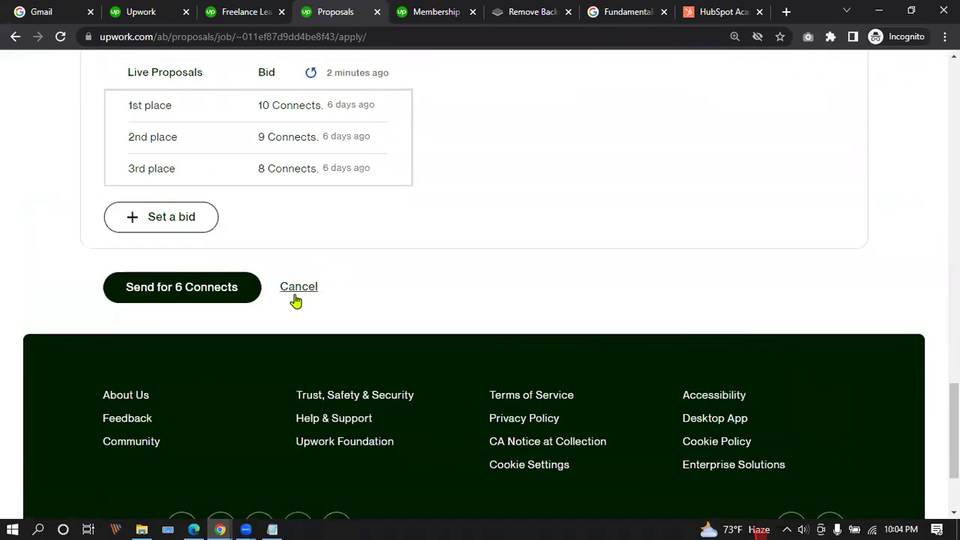
pyautogui.click(296, 289)
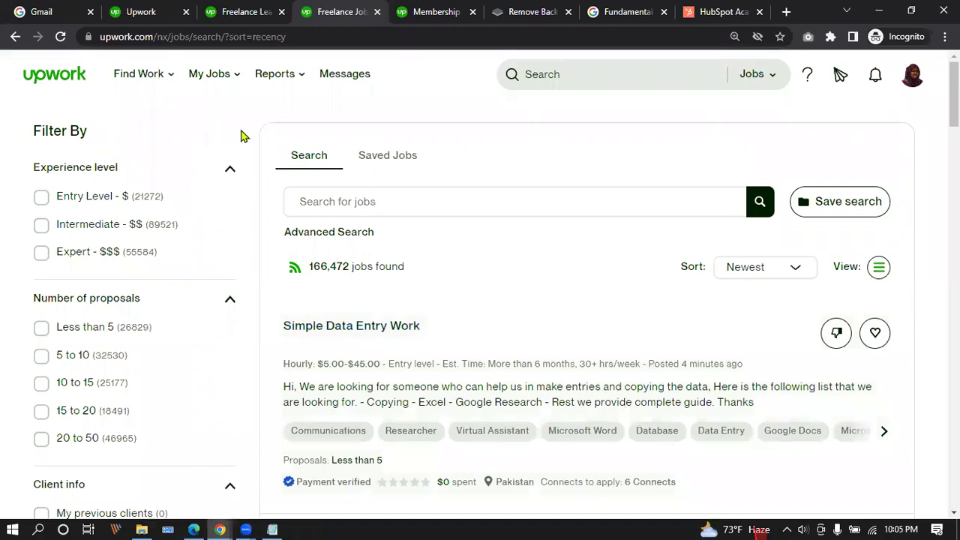
# From Find Work's Best Matches, open 'Facebook lead ad specialist needed for product launch'
pyautogui.moveTo(145, 77)
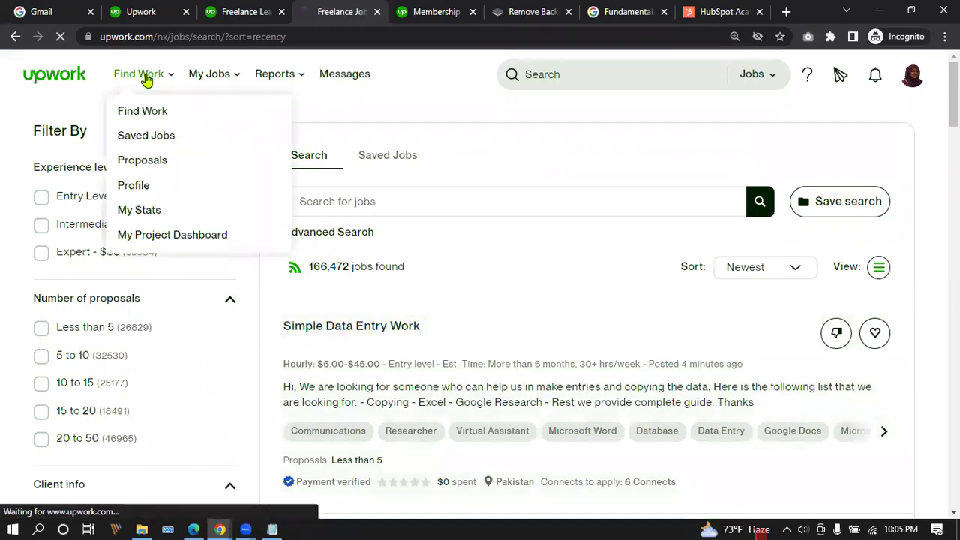
pyautogui.click(122, 110)
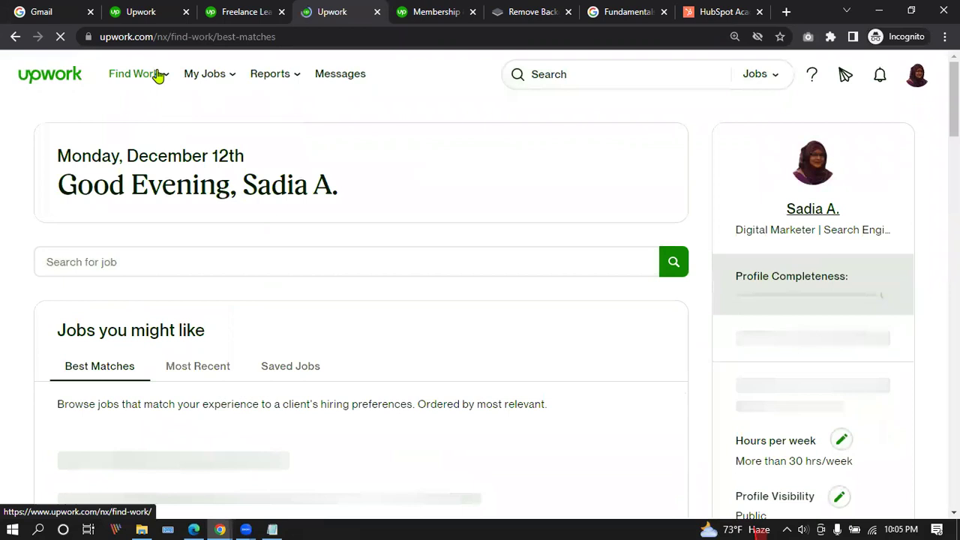
pyautogui.scroll(-3, 208, 240)
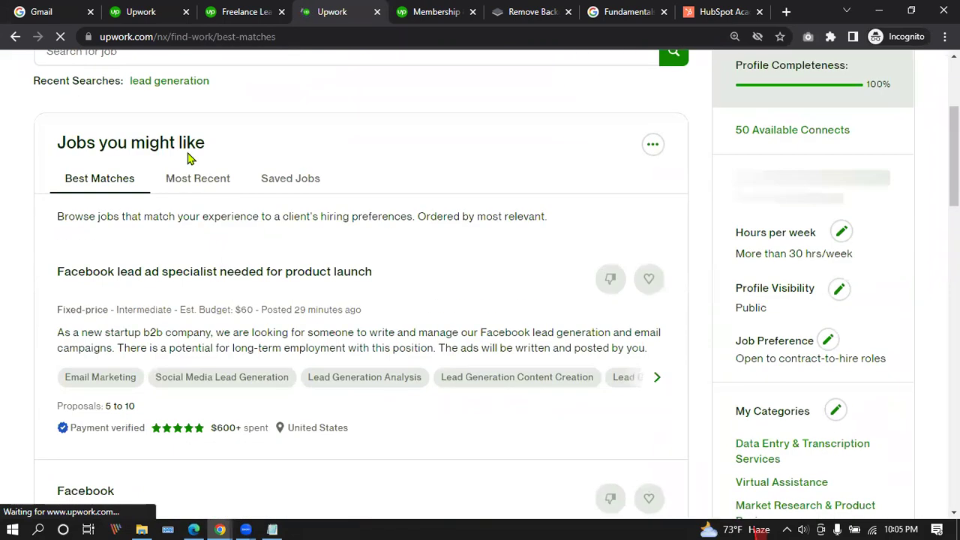
pyautogui.scroll(-2, 183, 193)
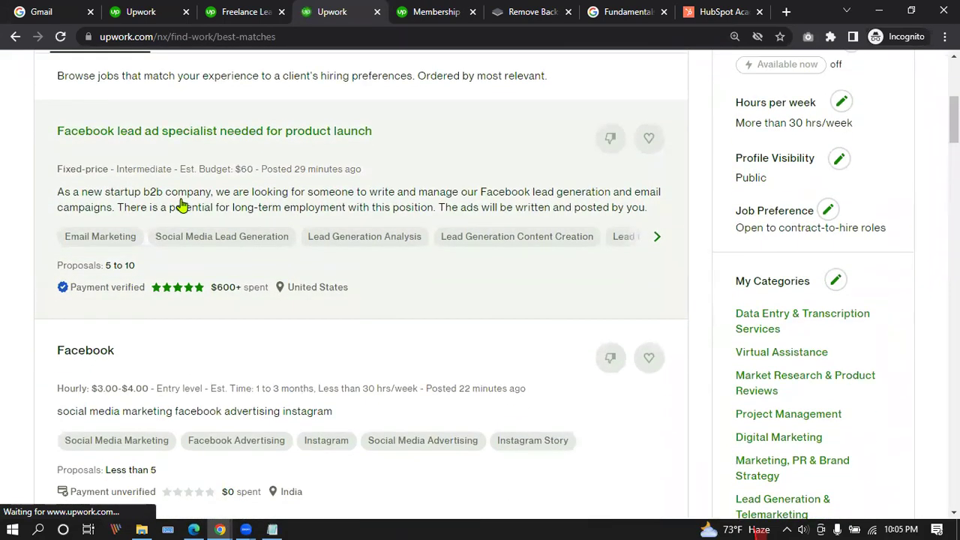
pyautogui.click(147, 142)
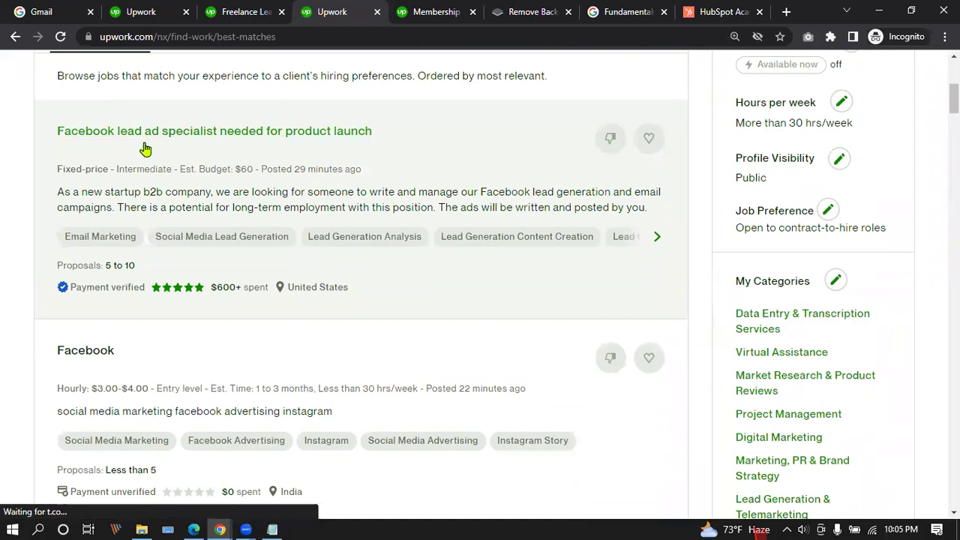
pyautogui.click(285, 133)
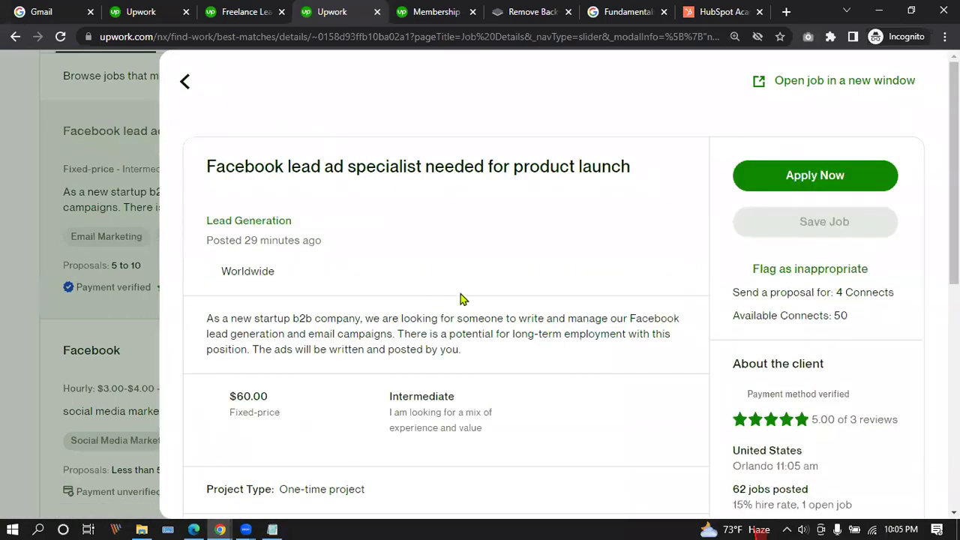
# Dismiss the proposal-boost announcement and start applying with Apply Now
pyautogui.scroll(-2, 480, 193)
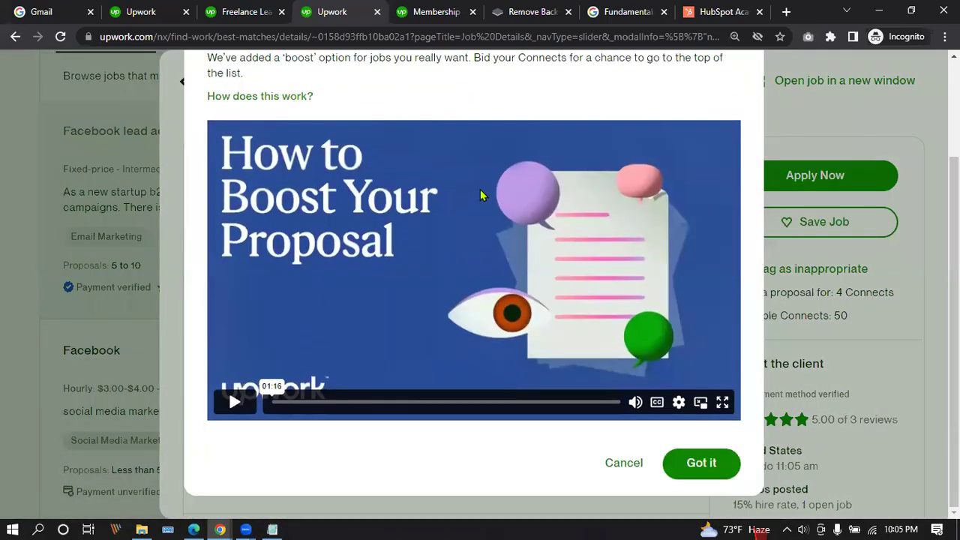
pyautogui.scroll(2, 483, 195)
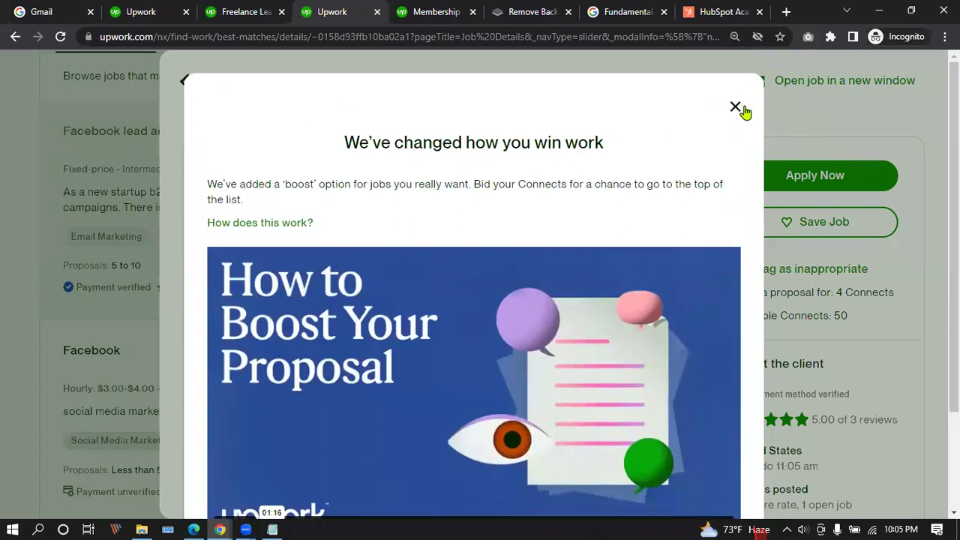
pyautogui.click(737, 107)
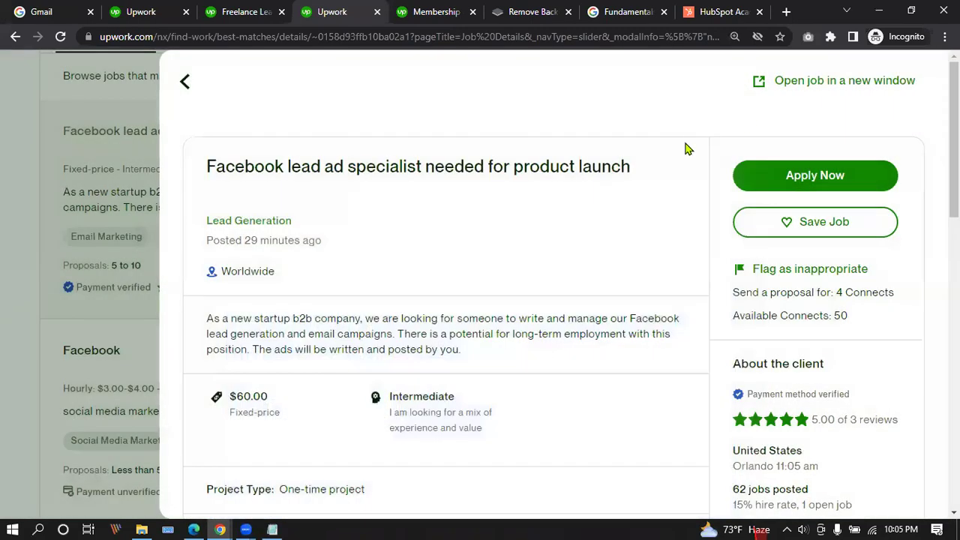
pyautogui.click(831, 173)
# Review the job details, including its 4 Connects cost, before moving to the proposal form
pyautogui.click(305, 11)
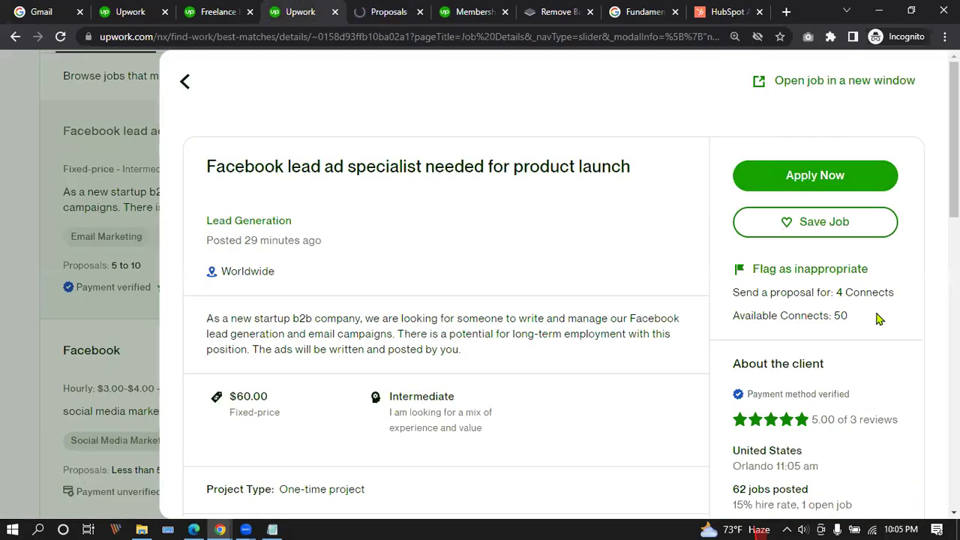
pyautogui.moveTo(778, 293); pyautogui.dragTo(894, 294)
pyautogui.click(707, 298)
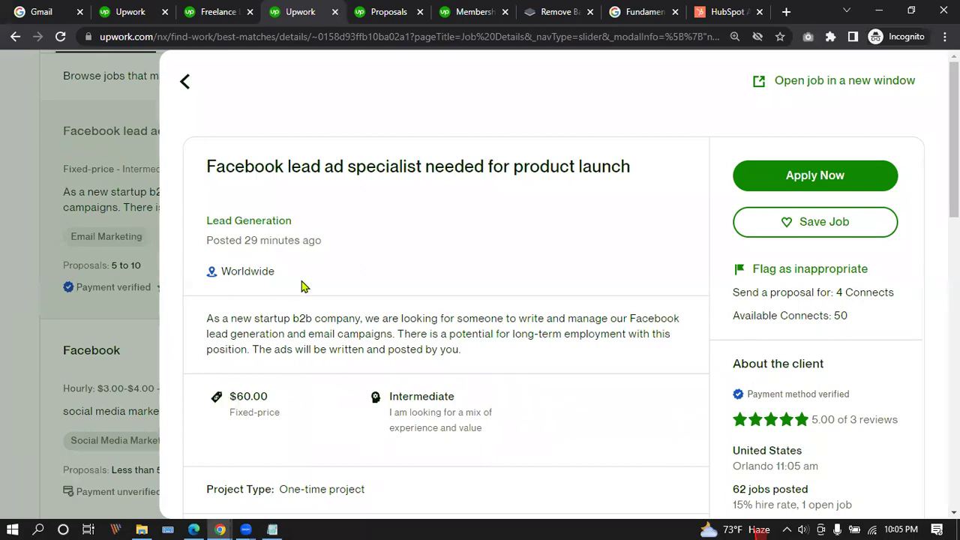
pyautogui.scroll(-4, 305, 285)
pyautogui.scroll(-2, 305, 285)
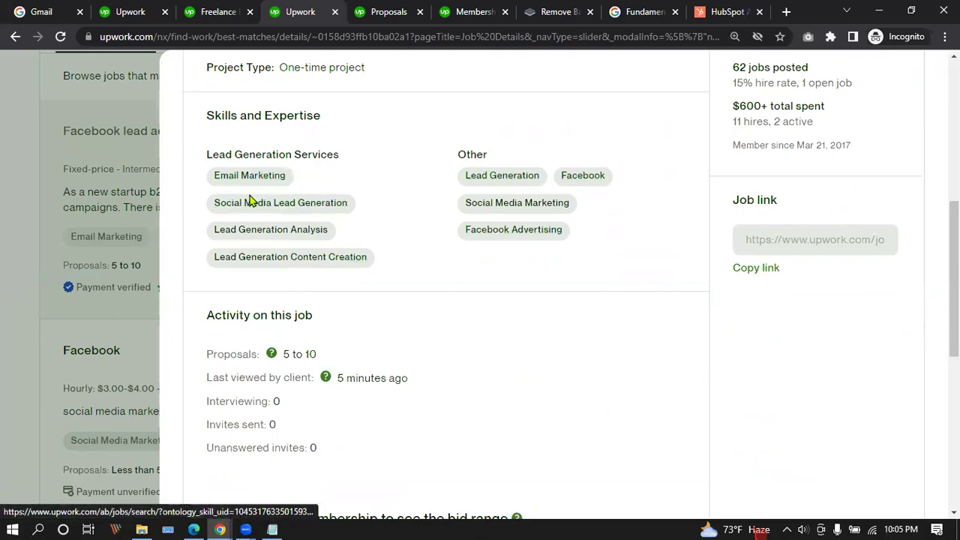
pyautogui.click(371, 11)
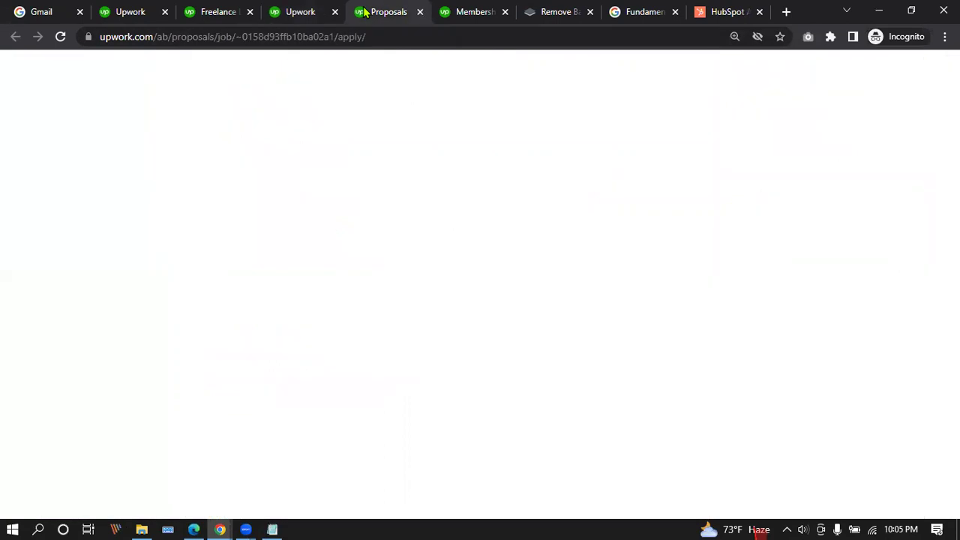
# Scroll to the Terms section and put the cursor in milestone 1's Description field
pyautogui.scroll(-4, 381, 214)
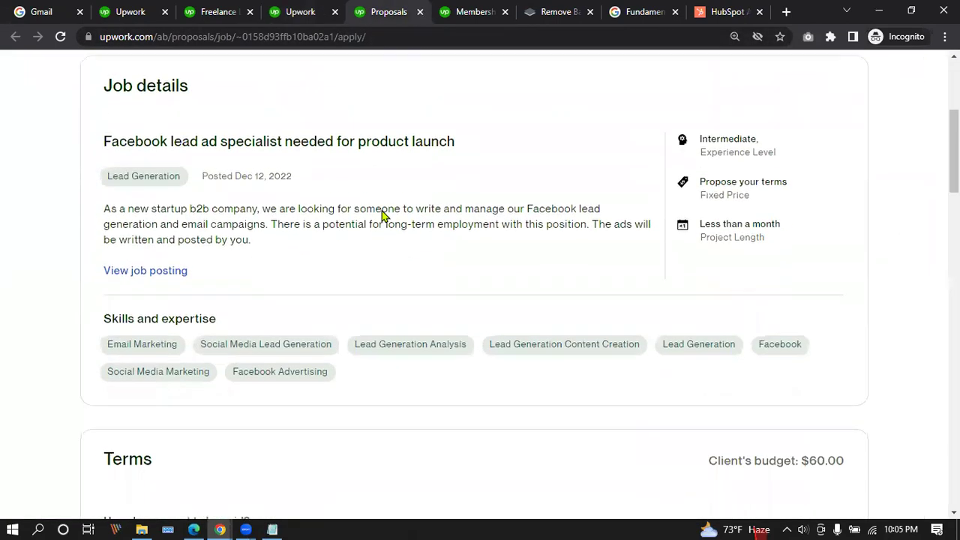
pyautogui.scroll(-5, 382, 211)
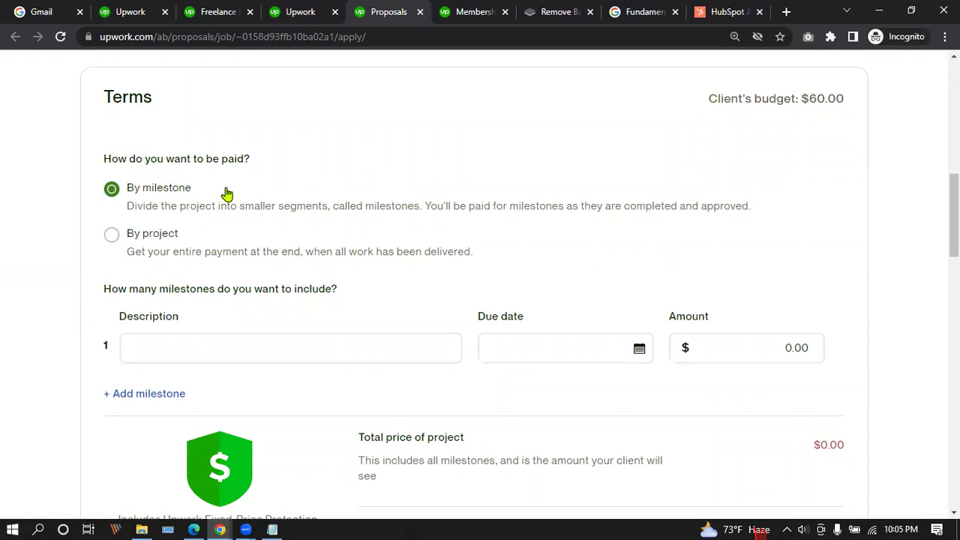
pyautogui.click(202, 352)
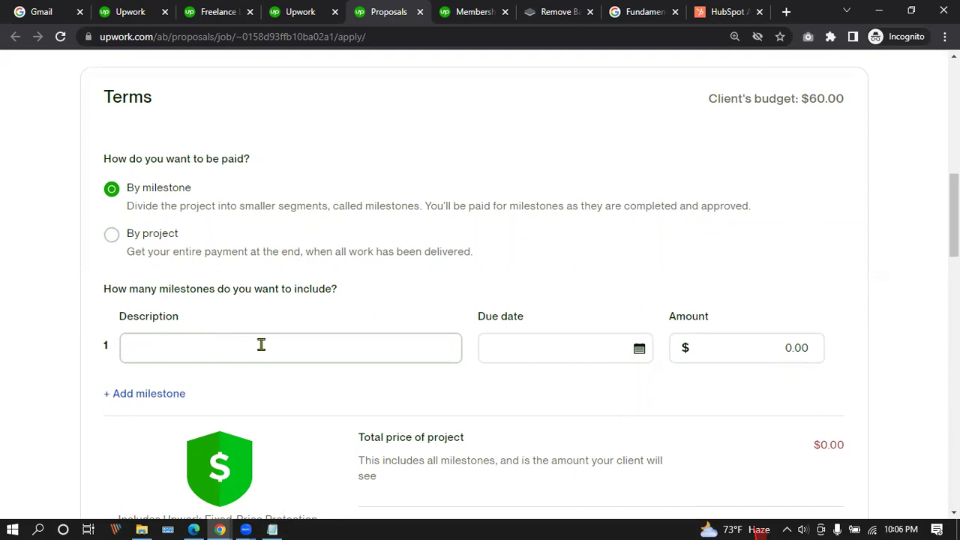
# Describe milestone 1 as 'Complete this payment after run ads', removing text mistyped into the due date
pyautogui.click(631, 354)
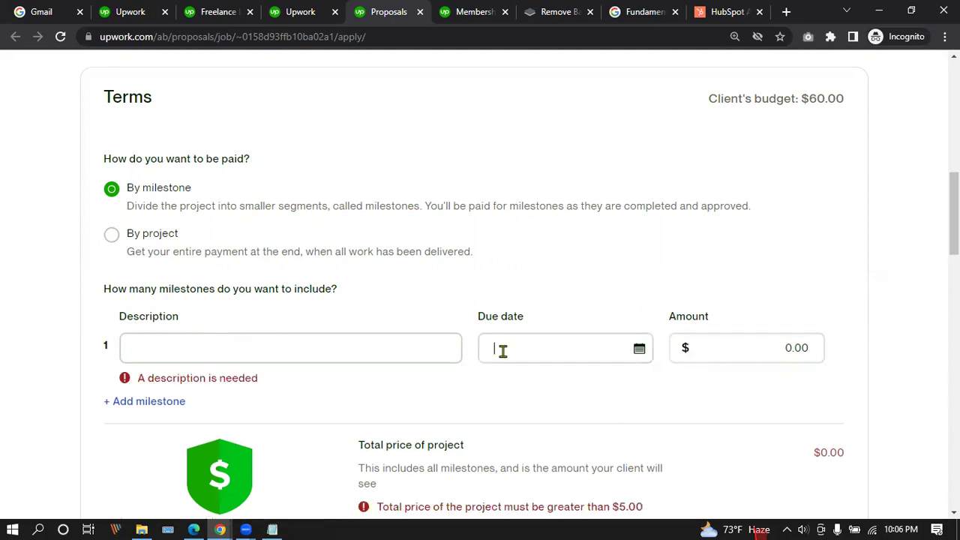
pyautogui.press('Escape')
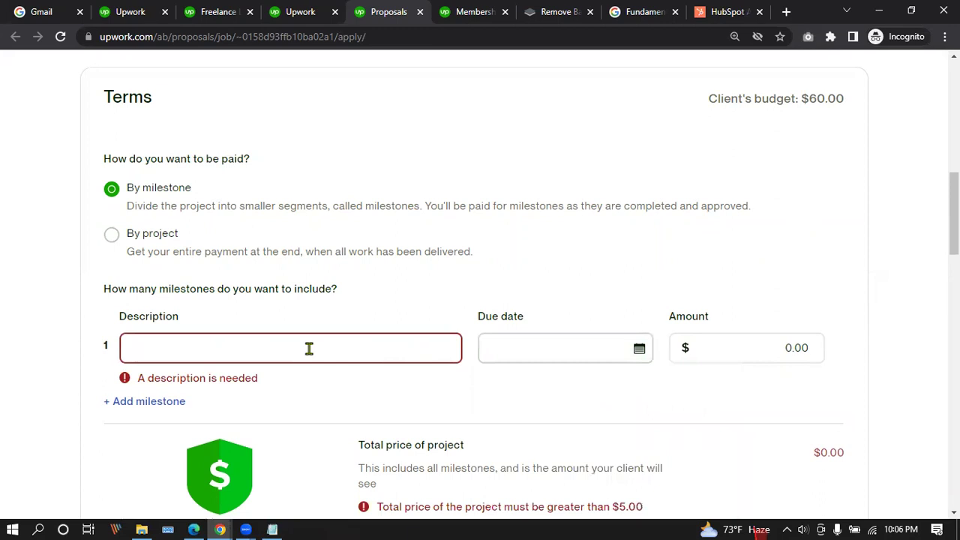
pyautogui.write('Paymet')
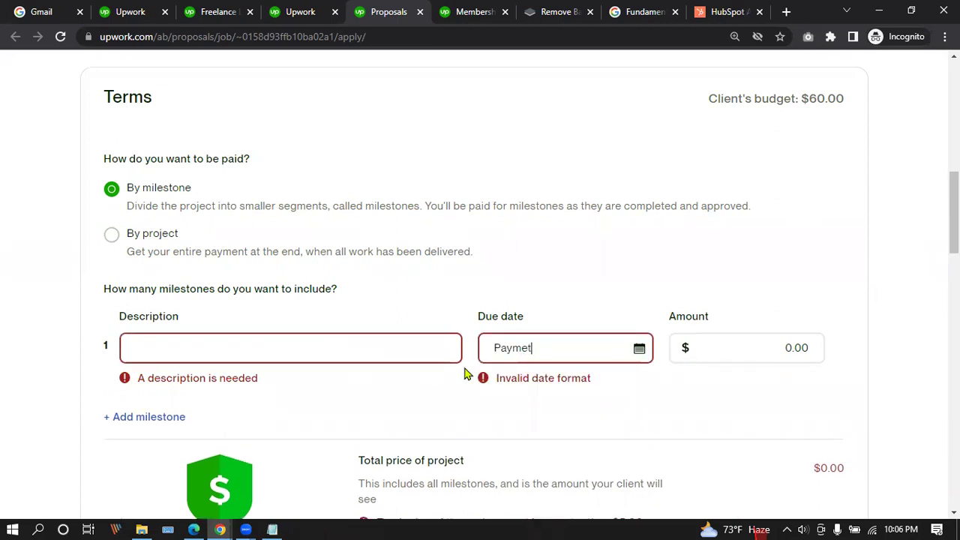
pyautogui.moveTo(537, 348); pyautogui.dragTo(461, 345)
pyautogui.press('BackSpace')
pyautogui.click(286, 343)
pyautogui.write('Complete this payment')
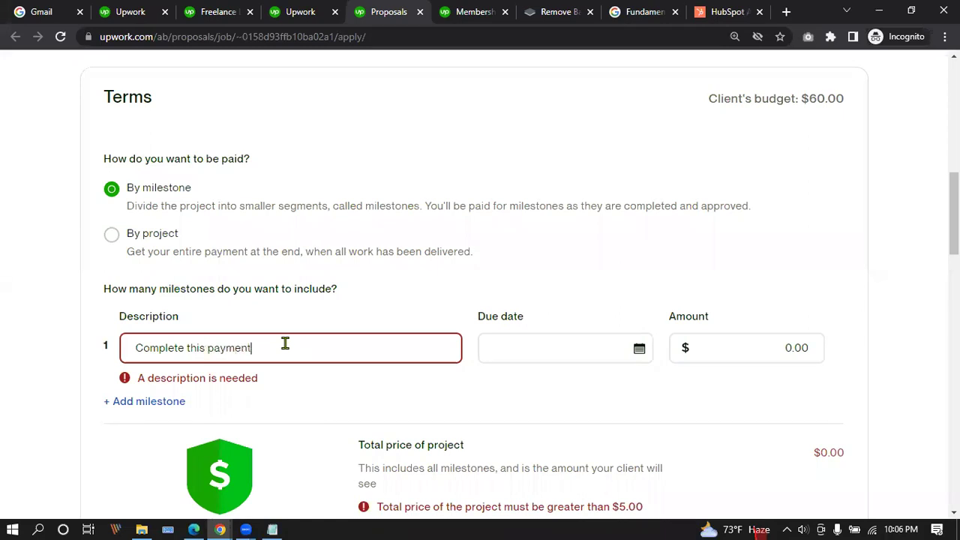
pyautogui.write('er run ads')
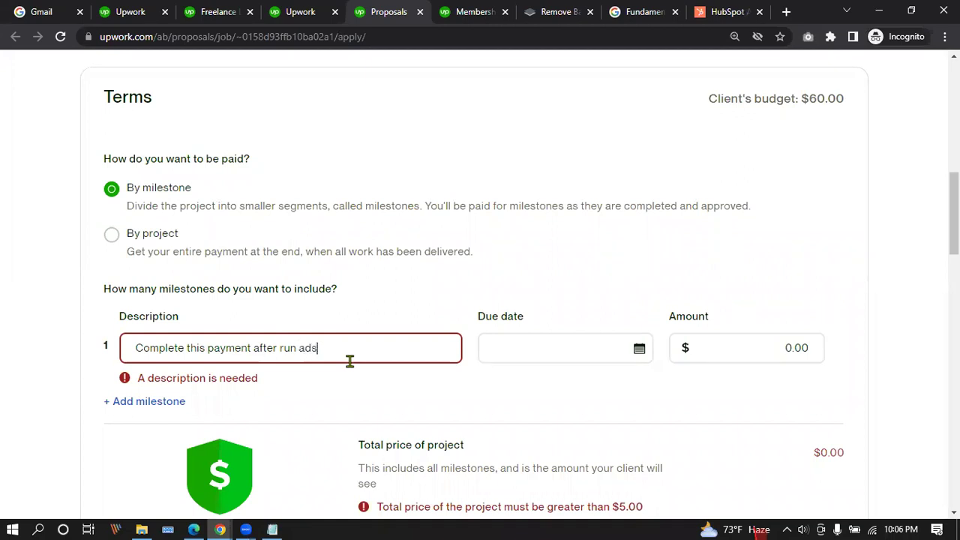
# Give milestone 1 a due date of December 16, 2022 and an amount of $30.00
pyautogui.click(638, 352)
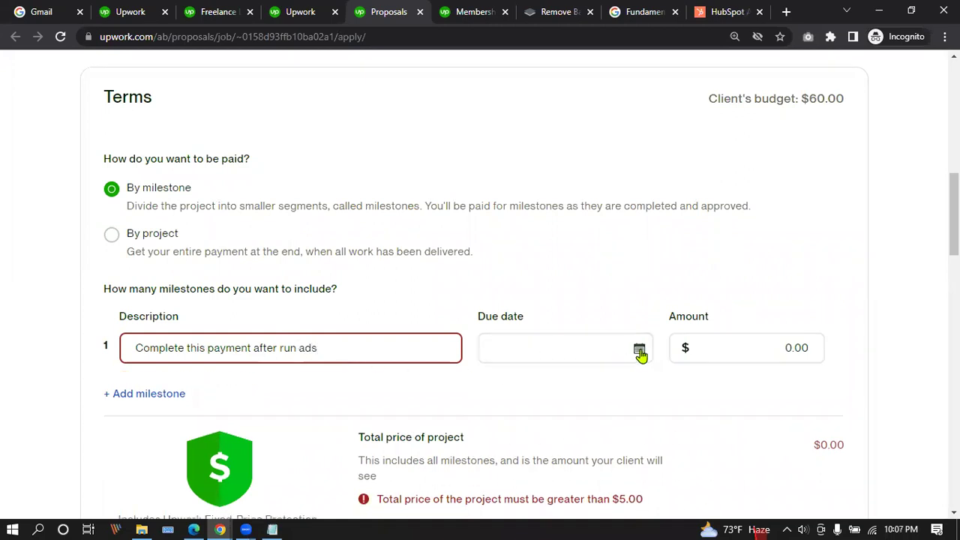
pyautogui.scroll(-2, 638, 344)
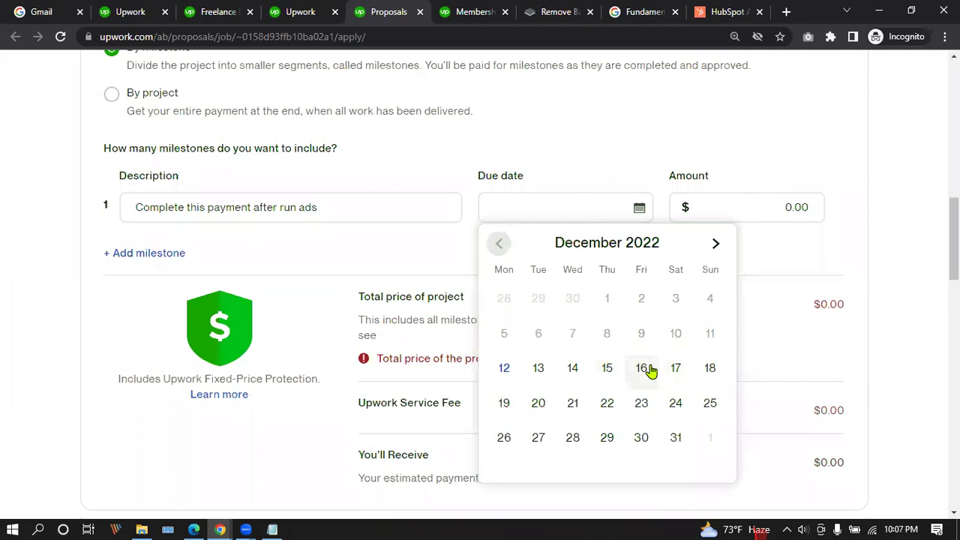
pyautogui.click(648, 370)
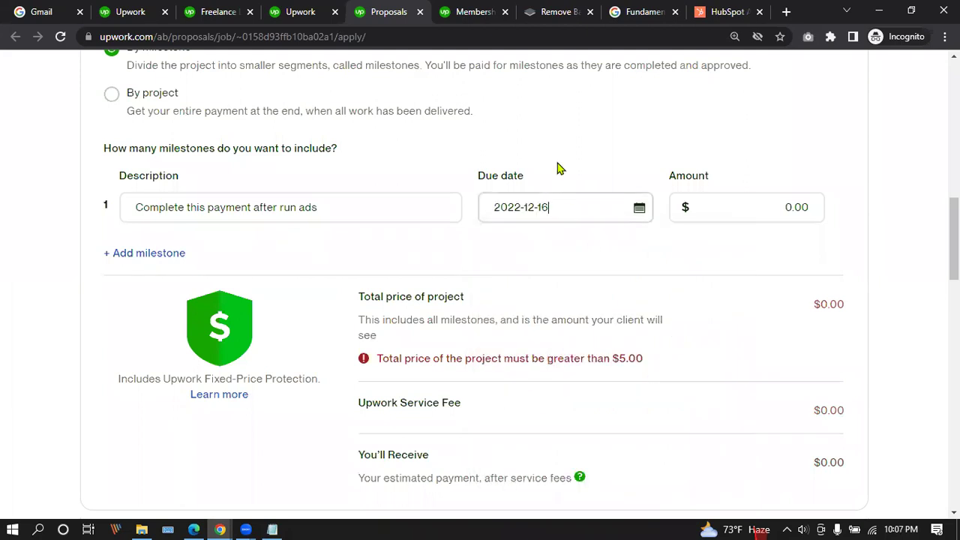
pyautogui.click(823, 207)
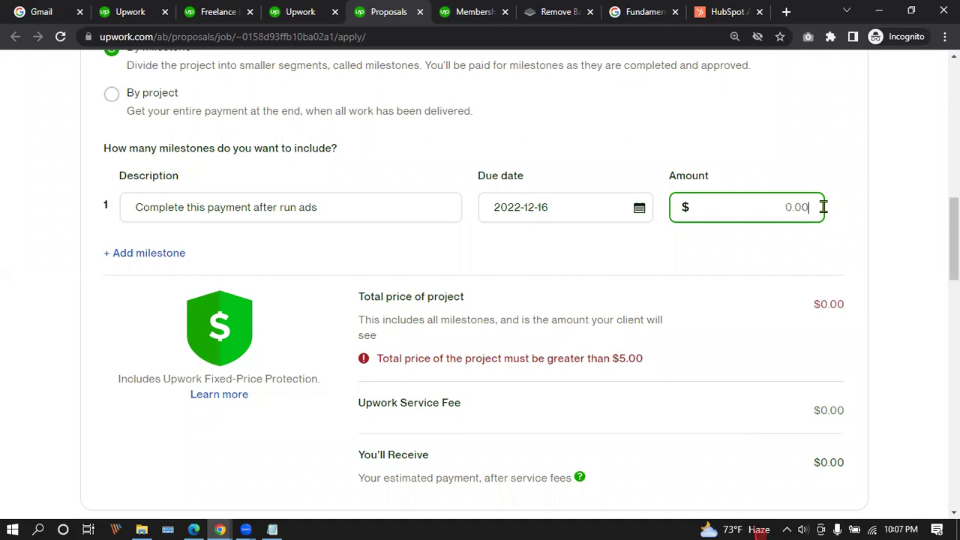
pyautogui.click(838, 194)
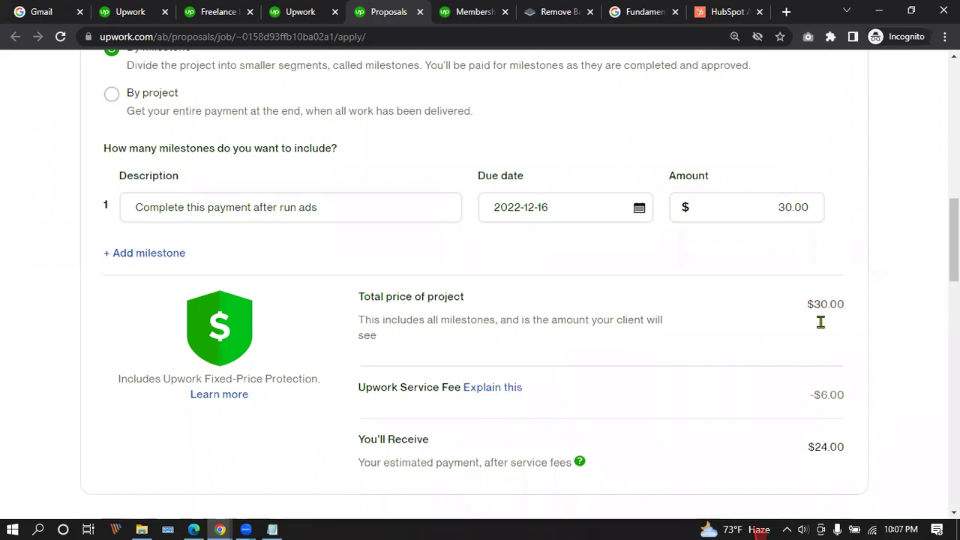
# Add a second milestone with a payment description, due December 20, for $30.00
pyautogui.click(152, 255)
pyautogui.click(287, 292)
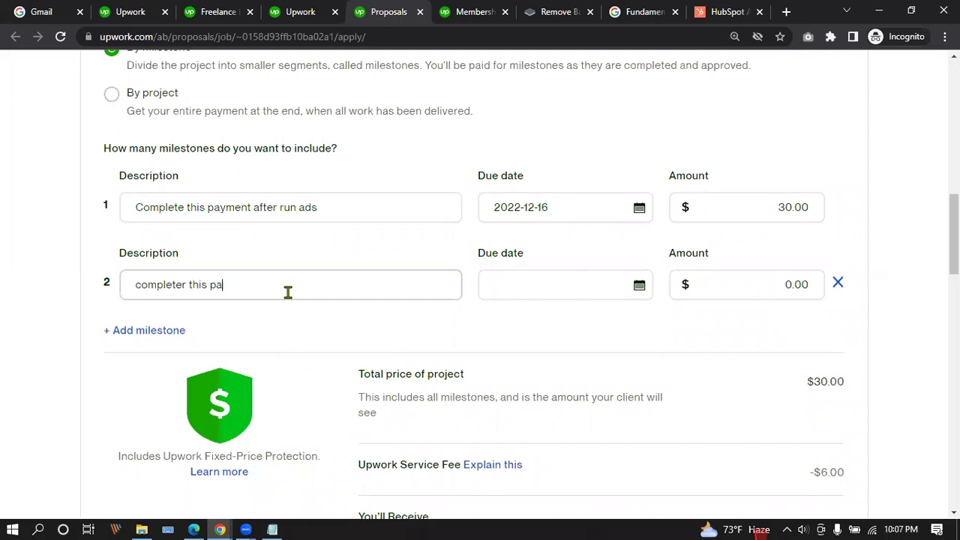
pyautogui.write('ment finish job')
pyautogui.click(638, 288)
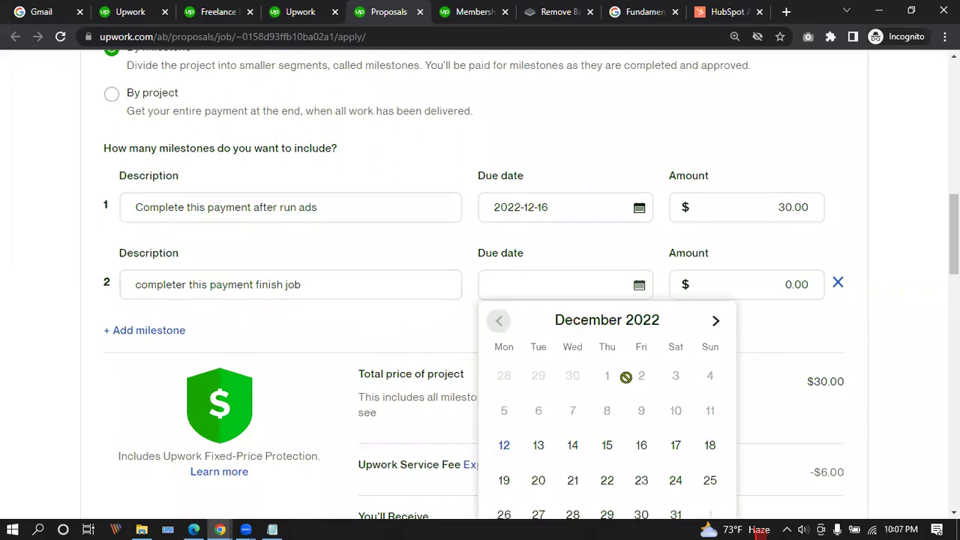
pyautogui.scroll(-1, 619, 411)
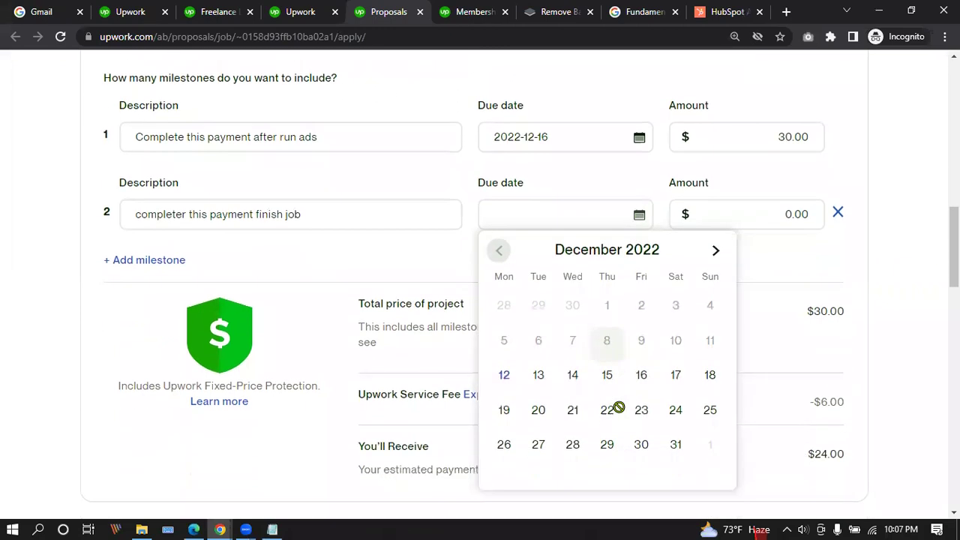
pyautogui.click(540, 412)
pyautogui.click(794, 210)
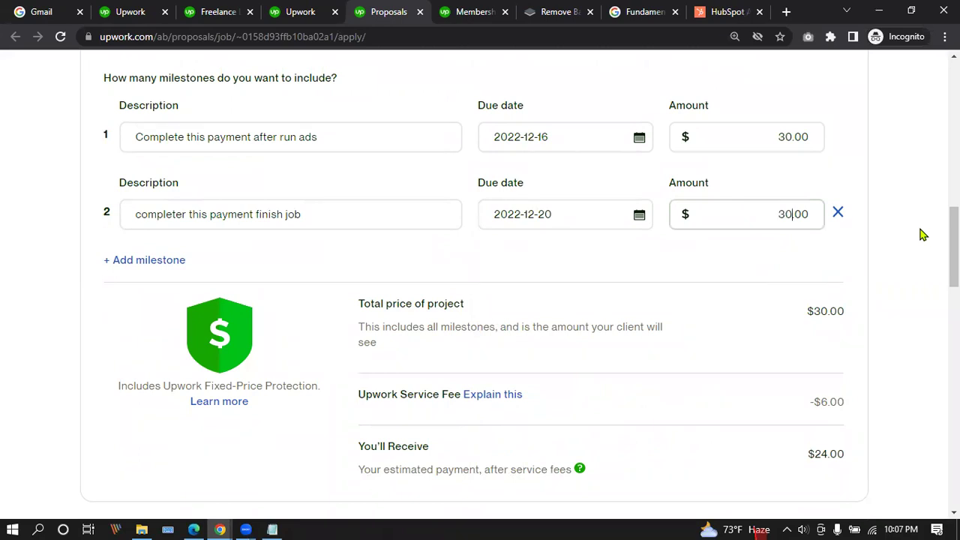
pyautogui.click(840, 251)
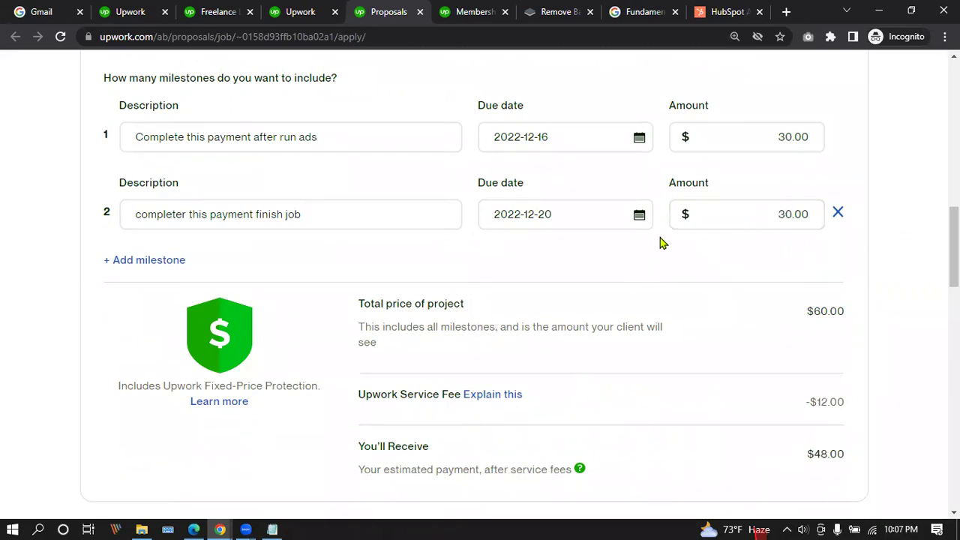
# Set the project duration to Less than 1 month
pyautogui.scroll(-5, 660, 243)
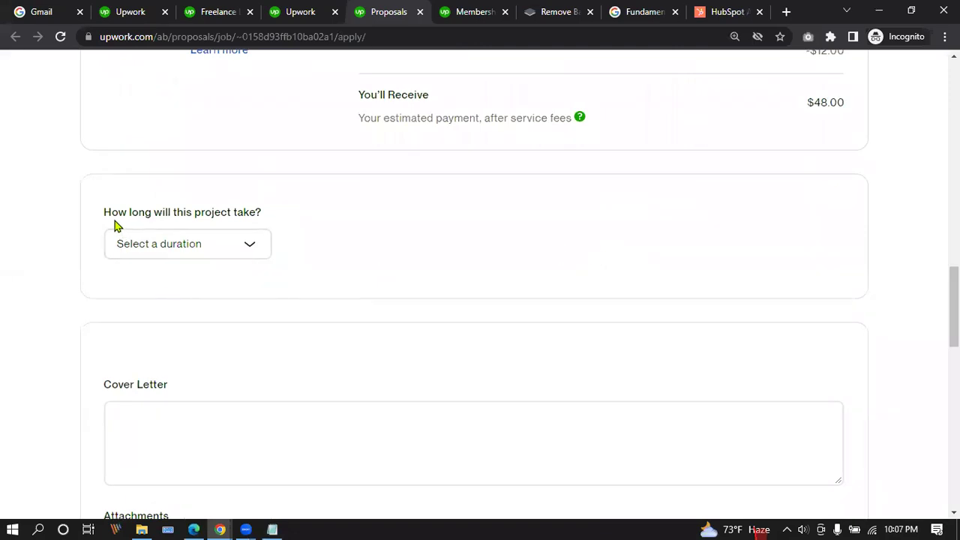
pyautogui.click(221, 245)
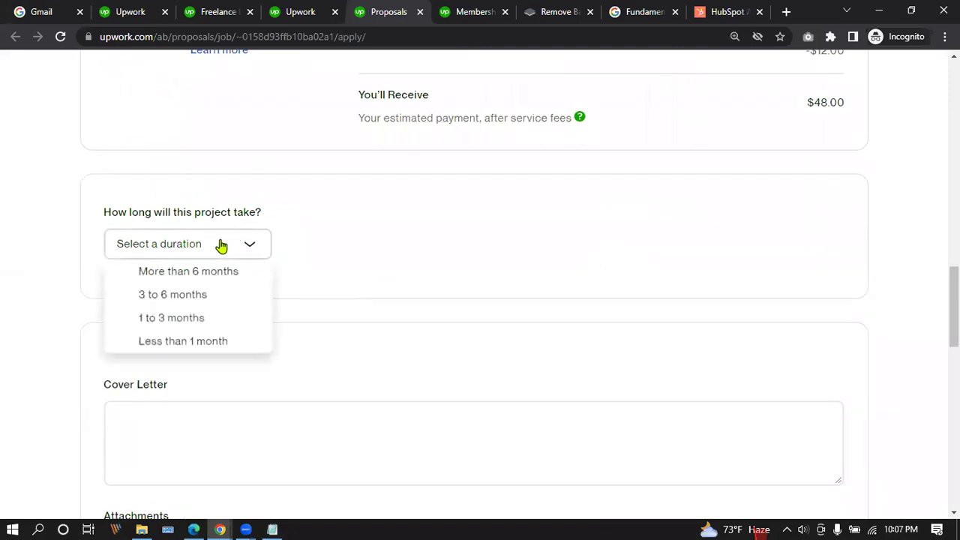
pyautogui.click(197, 347)
# Switch the payment terms to By project, bidding $60.00 in total
pyautogui.scroll(-2, 367, 241)
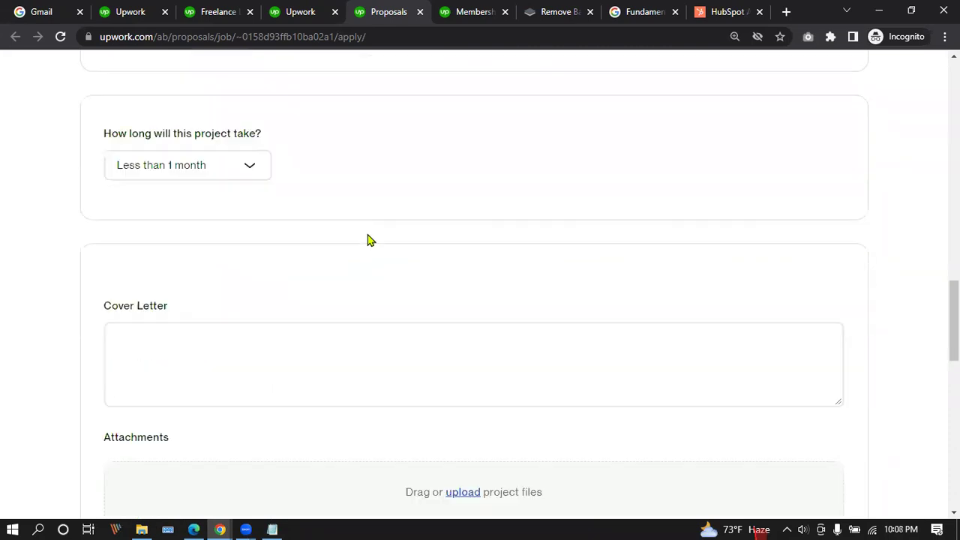
pyautogui.click(287, 276)
pyautogui.scroll(10, 286, 276)
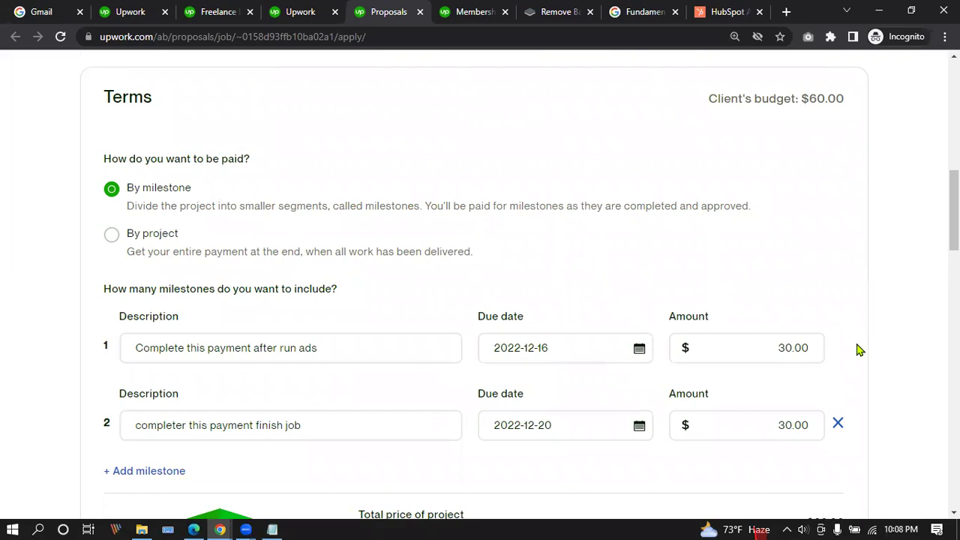
pyautogui.scroll(-4, 859, 351)
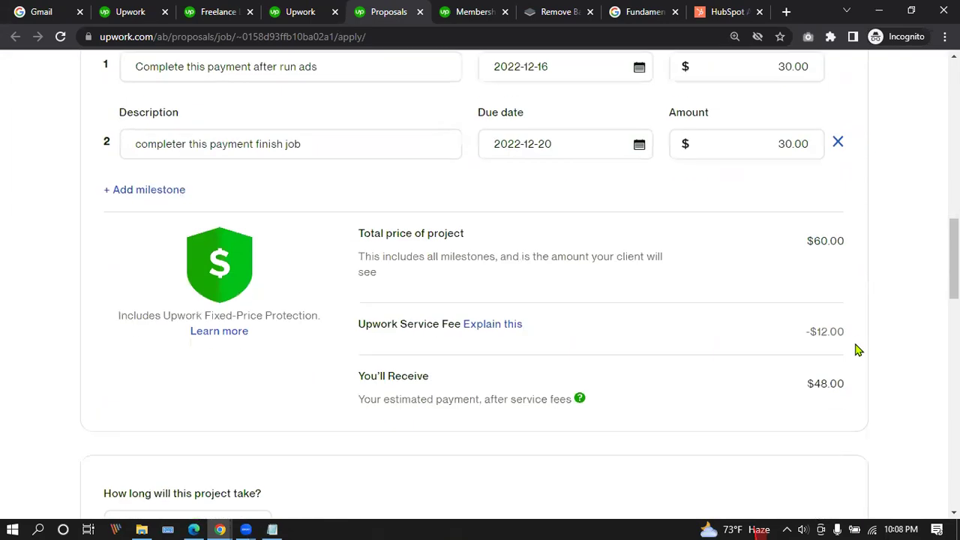
pyautogui.scroll(5, 231, 226)
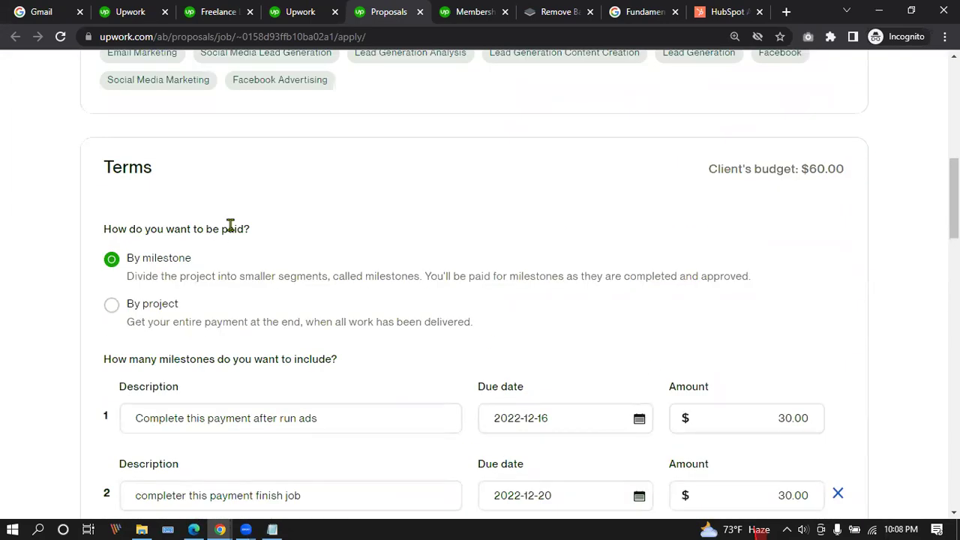
pyautogui.click(111, 305)
pyautogui.scroll(-1, 196, 242)
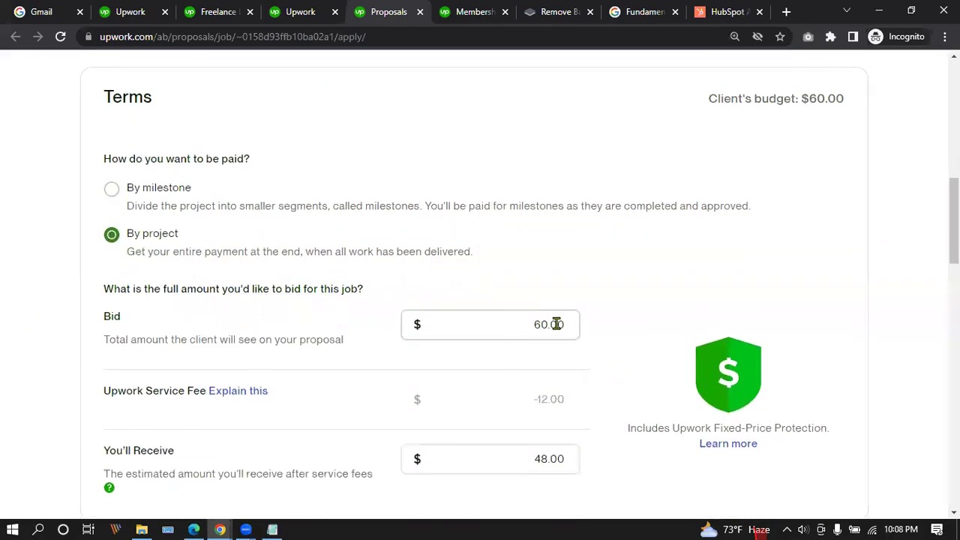
# Paste the prepared service pitch with its sign-off into the Cover Letter box
pyautogui.scroll(5, 488, 241)
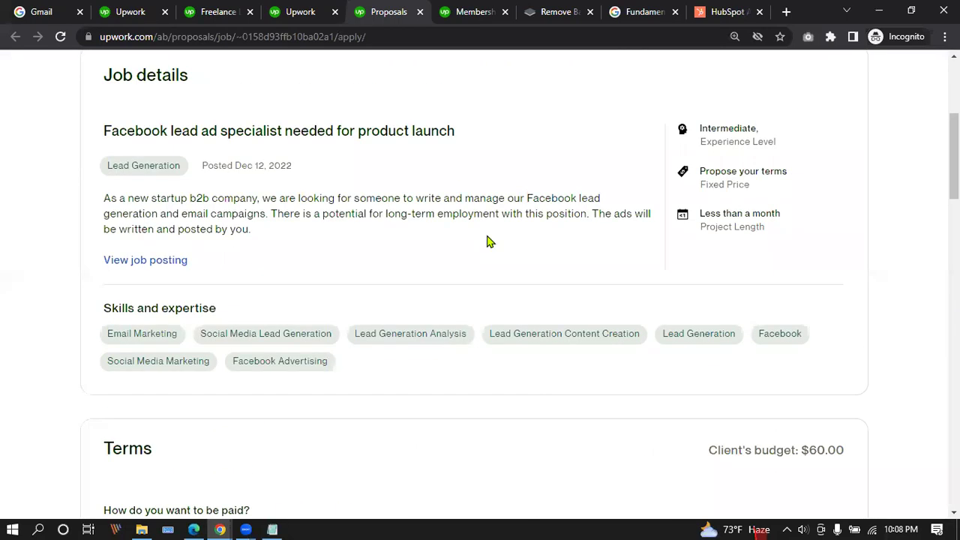
pyautogui.scroll(-6, 376, 213)
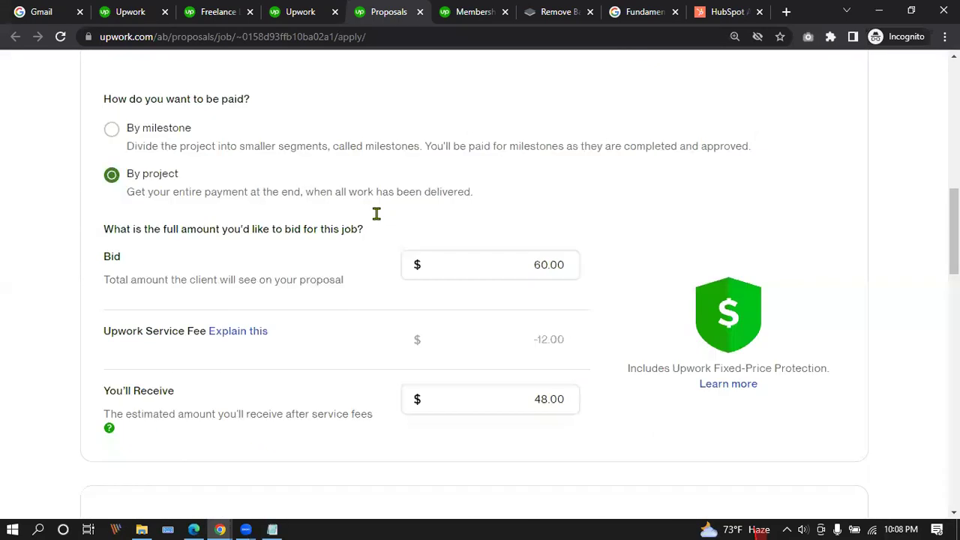
pyautogui.scroll(-1, 559, 248)
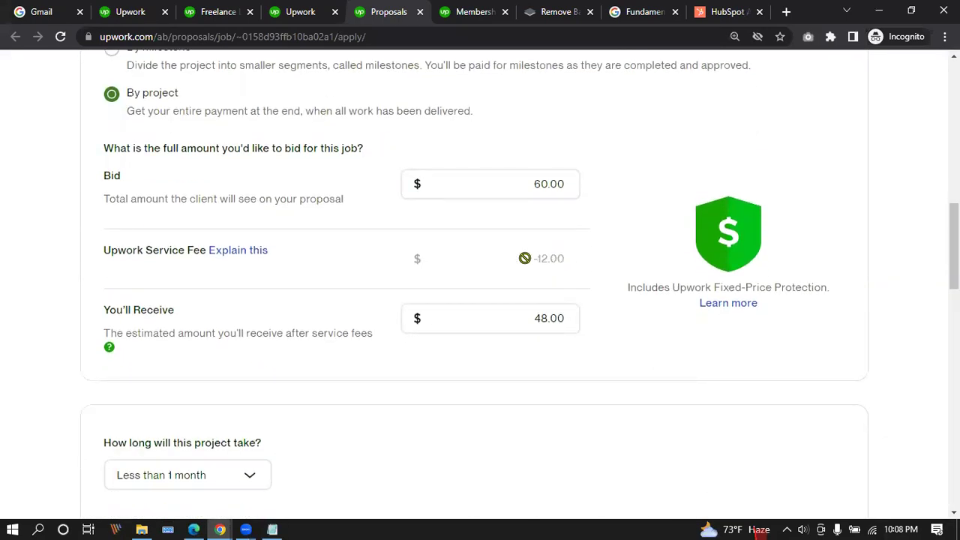
pyautogui.scroll(-4, 540, 255)
pyautogui.click(214, 394)
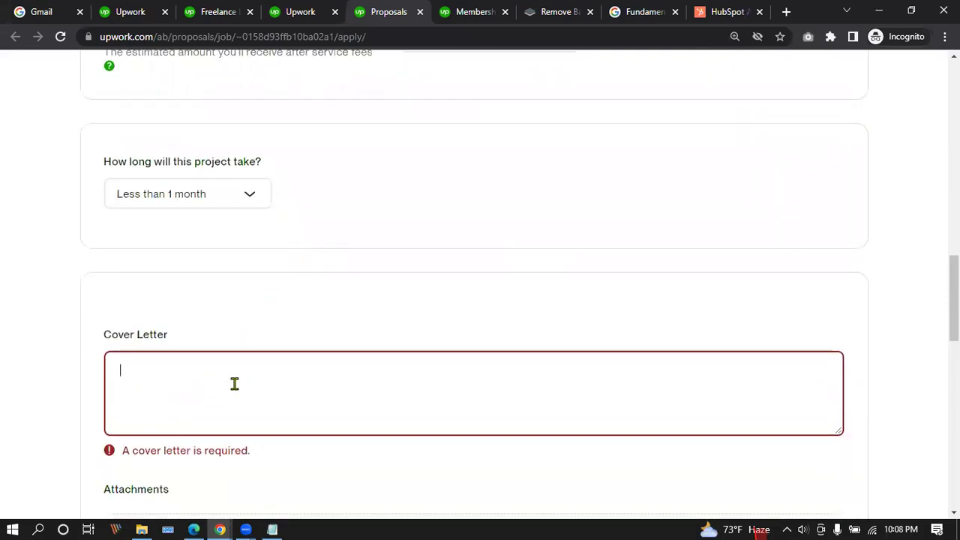
pyautogui.hotkey('ctrl', 'v')
pyautogui.scroll(-1, 235, 373)
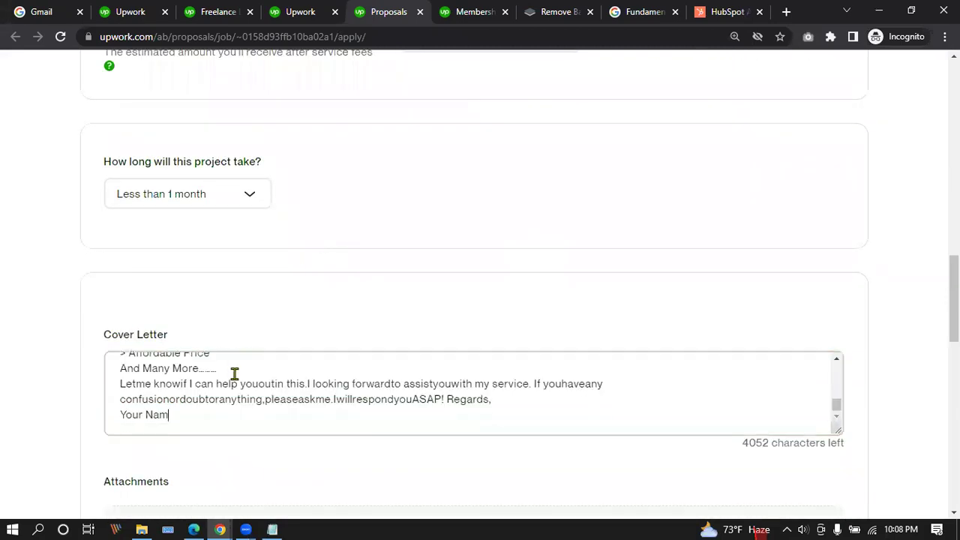
pyautogui.scroll(-3, 665, 251)
pyautogui.scroll(-2, 497, 277)
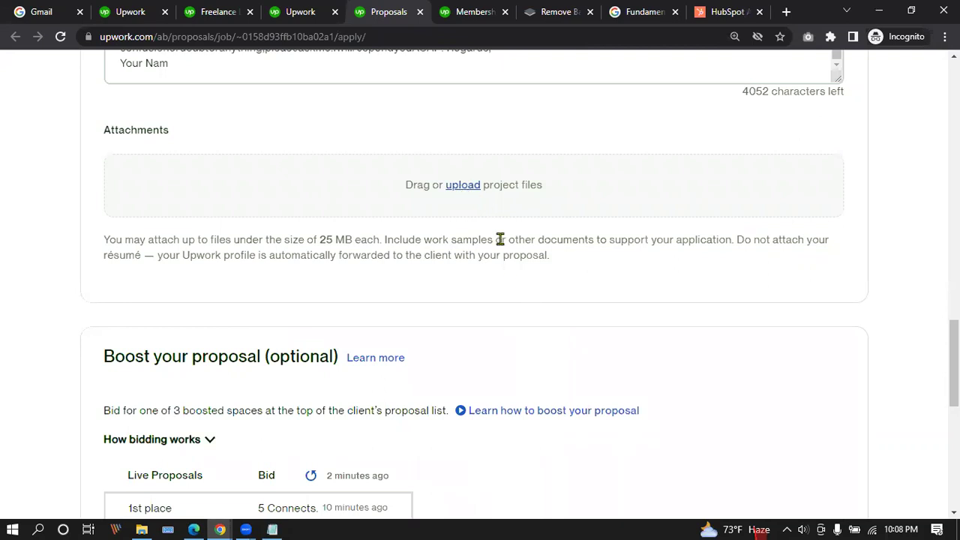
# Set a boost bid on the proposal, entering 6 Connects as the bid
pyautogui.scroll(-2, 501, 236)
pyautogui.scroll(-1, 503, 235)
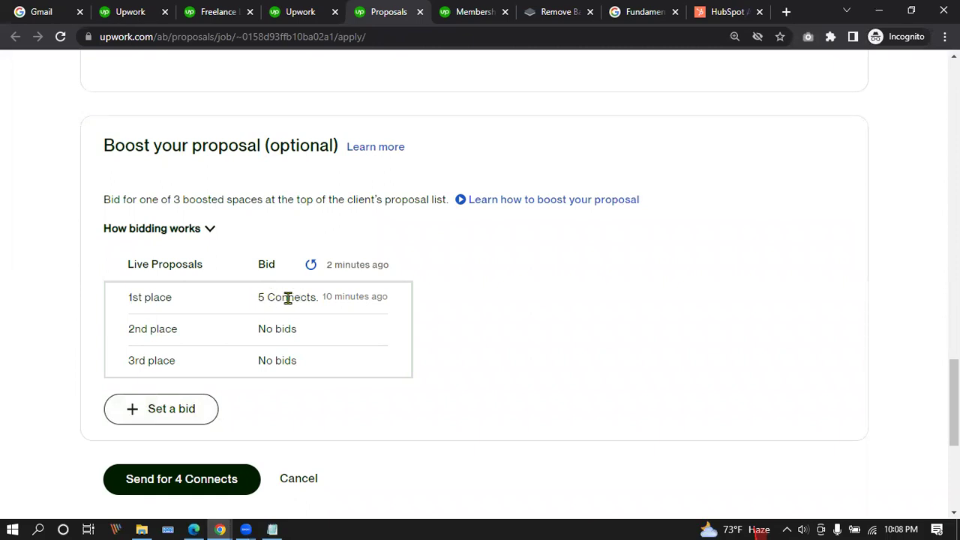
pyautogui.click(176, 419)
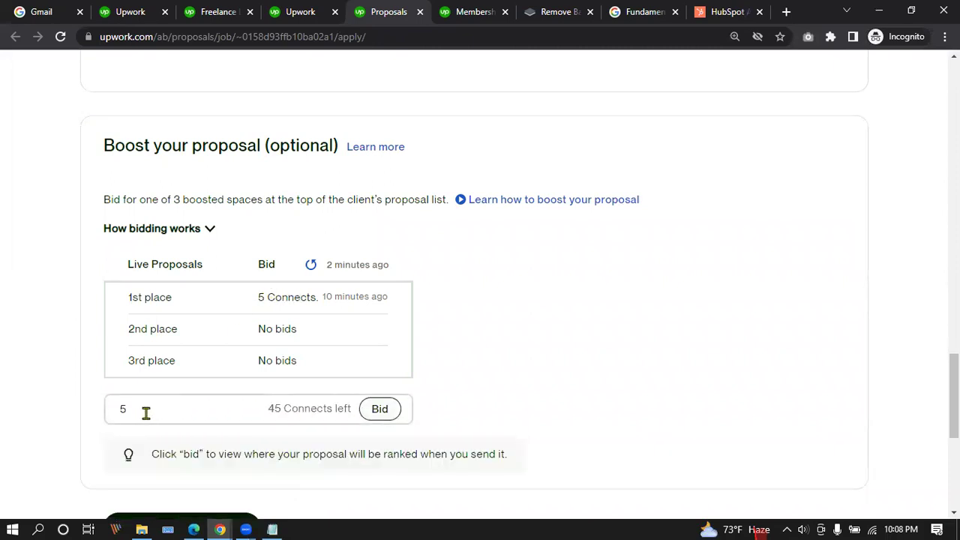
pyautogui.press('BackSpace')
pyautogui.write('5')
pyautogui.press('BackSpace')
pyautogui.write('6')
pyautogui.scroll(-2, 405, 394)
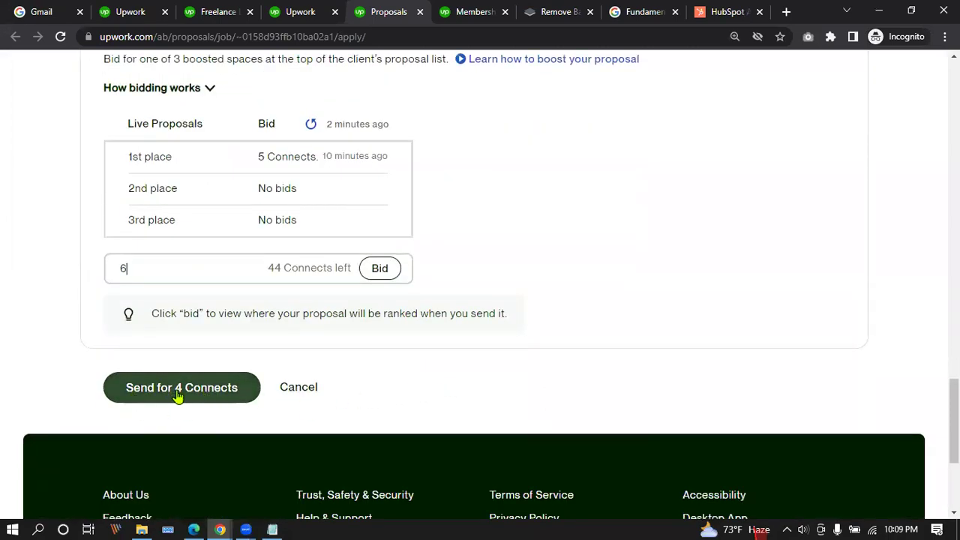
pyautogui.click(124, 268)
pyautogui.press('BackSpace')
pyautogui.write('6')
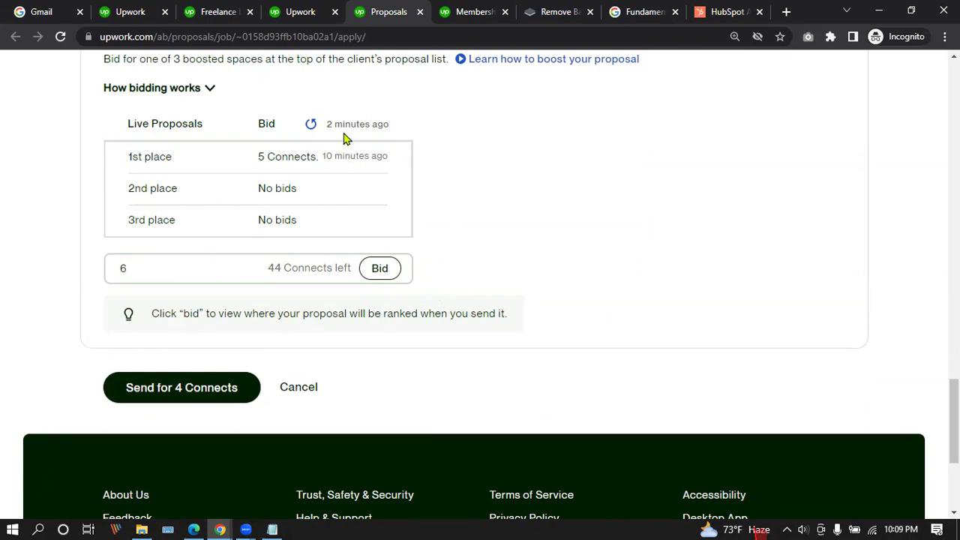
# Refresh the live bid rankings and delete the 6-Connect bid value
pyautogui.click(310, 125)
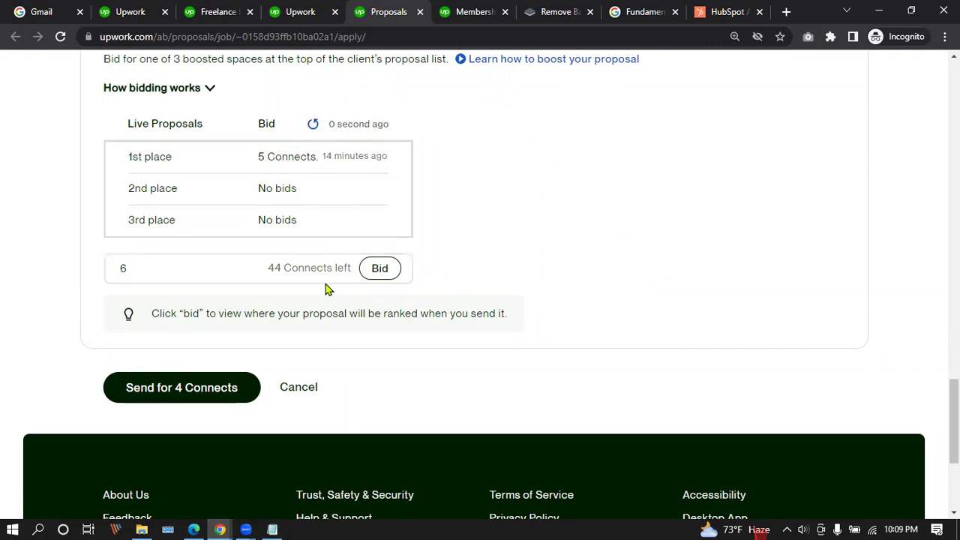
pyautogui.moveTo(172, 272); pyautogui.dragTo(107, 266)
pyautogui.press('BackSpace')
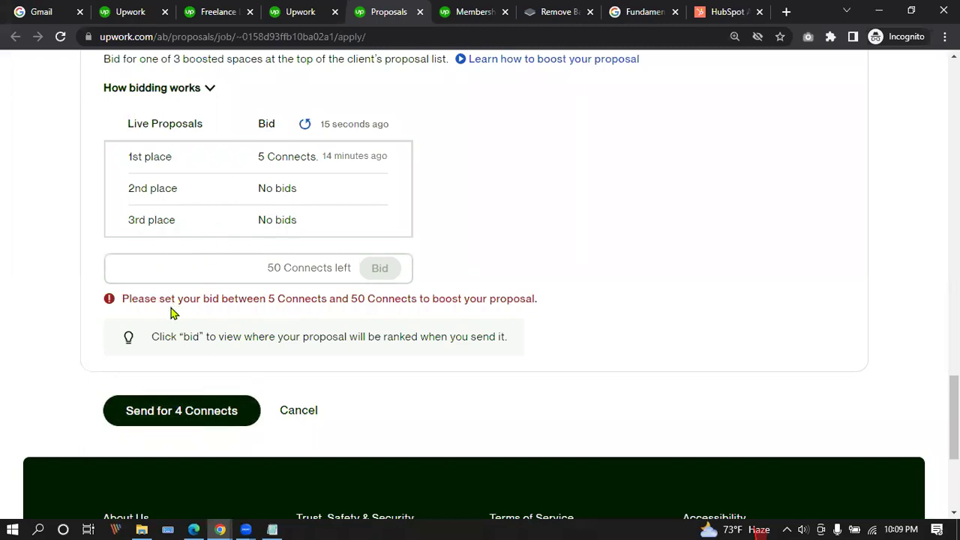
pyautogui.scroll(8, 446, 248)
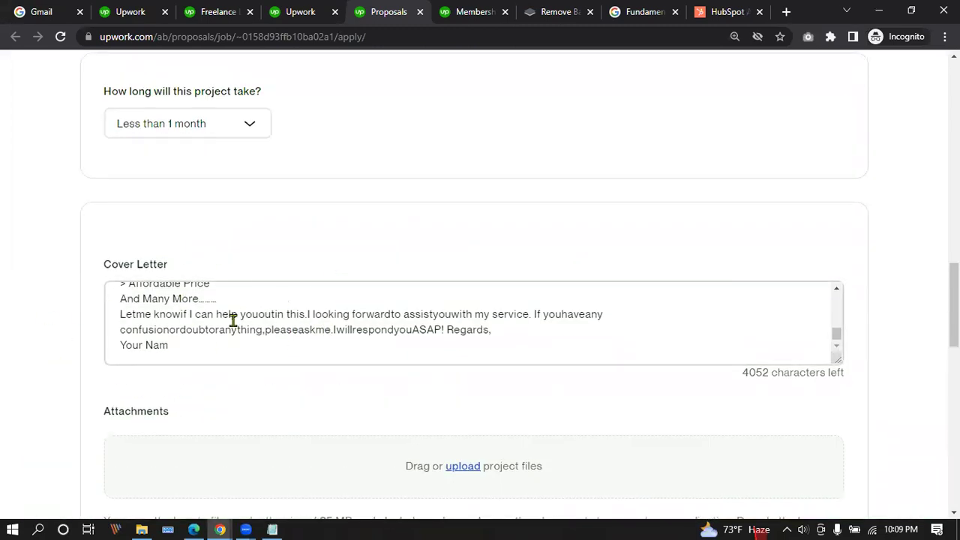
# Enter 5 in the boost bid box, matching the current 1st-place bid
pyautogui.scroll(-5, 345, 281)
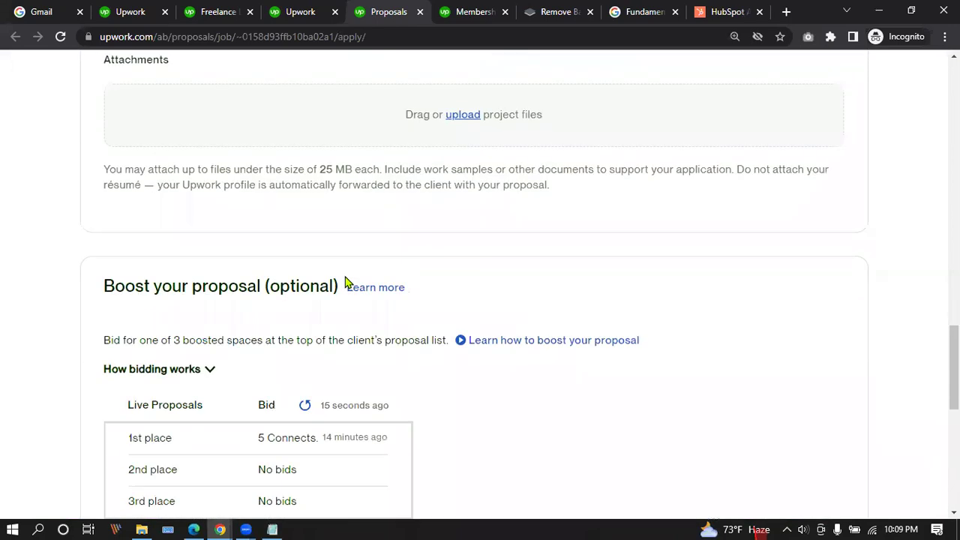
pyautogui.scroll(-5, 302, 313)
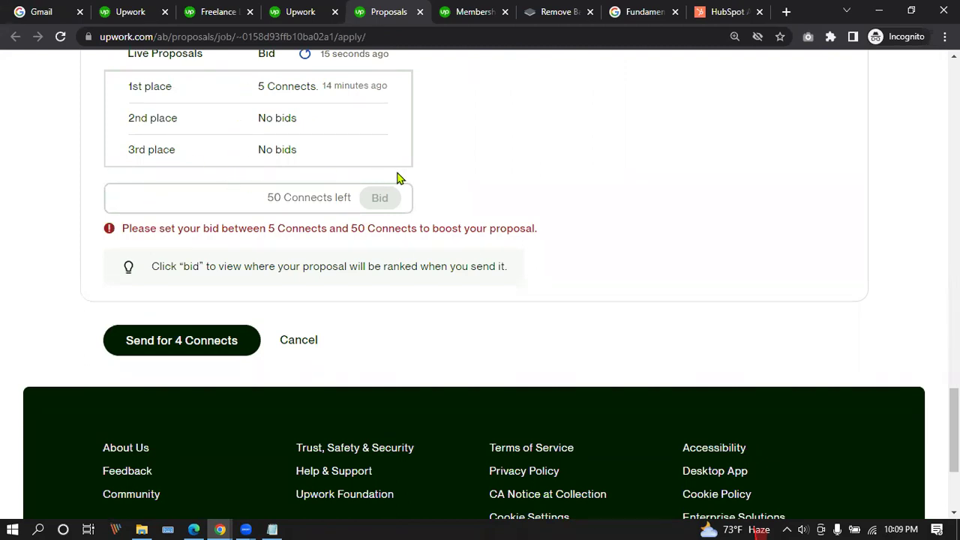
pyautogui.scroll(15, 470, 174)
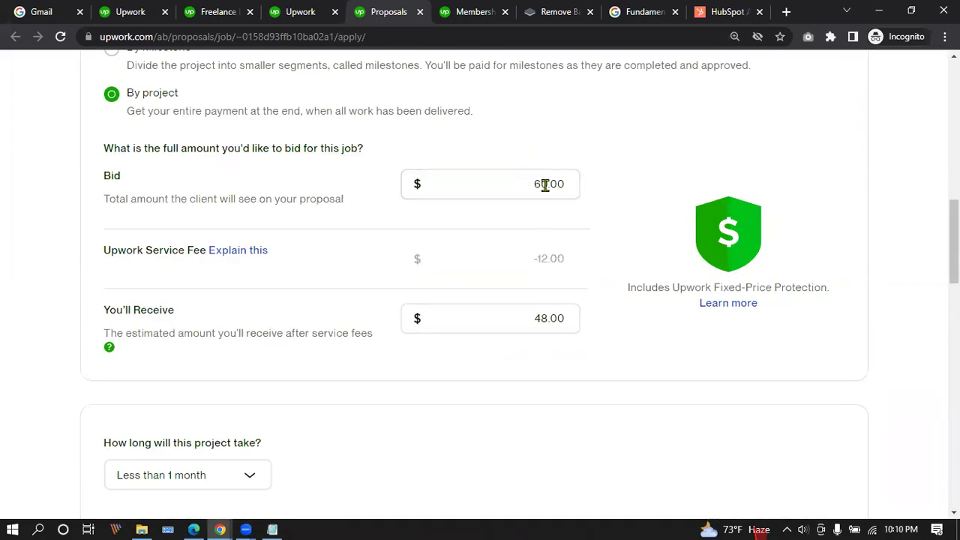
pyautogui.scroll(-1, 502, 235)
pyautogui.scroll(-15, 501, 235)
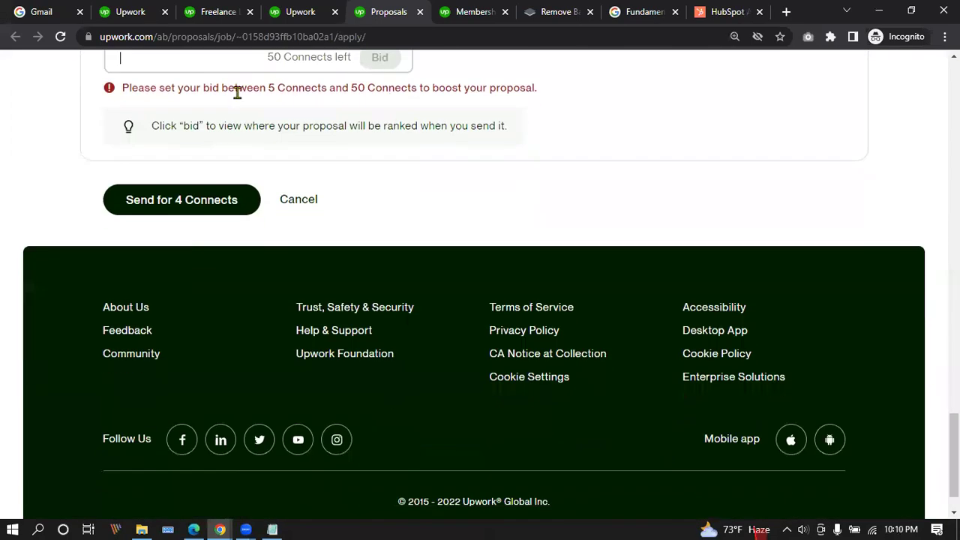
pyautogui.write('5')
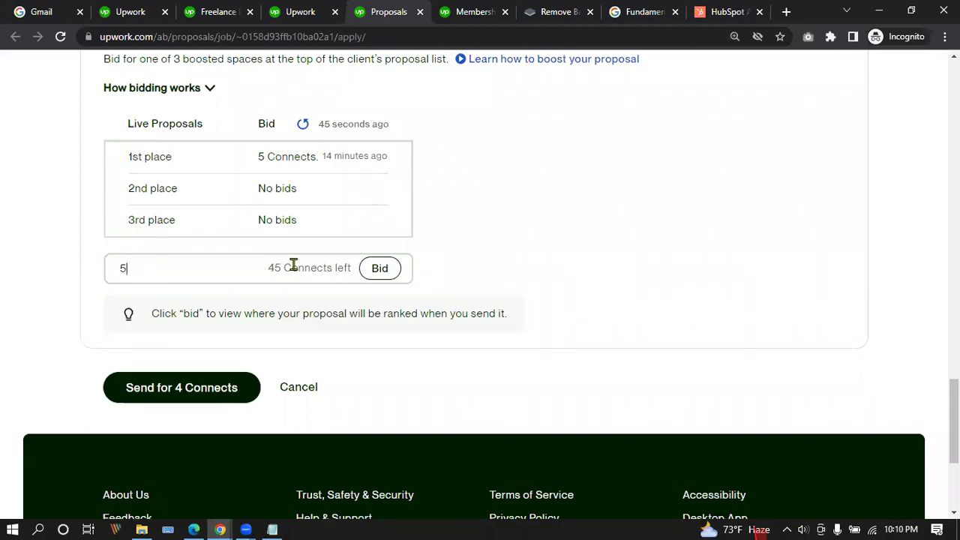
pyautogui.scroll(2, 574, 247)
pyautogui.scroll(-5, 575, 247)
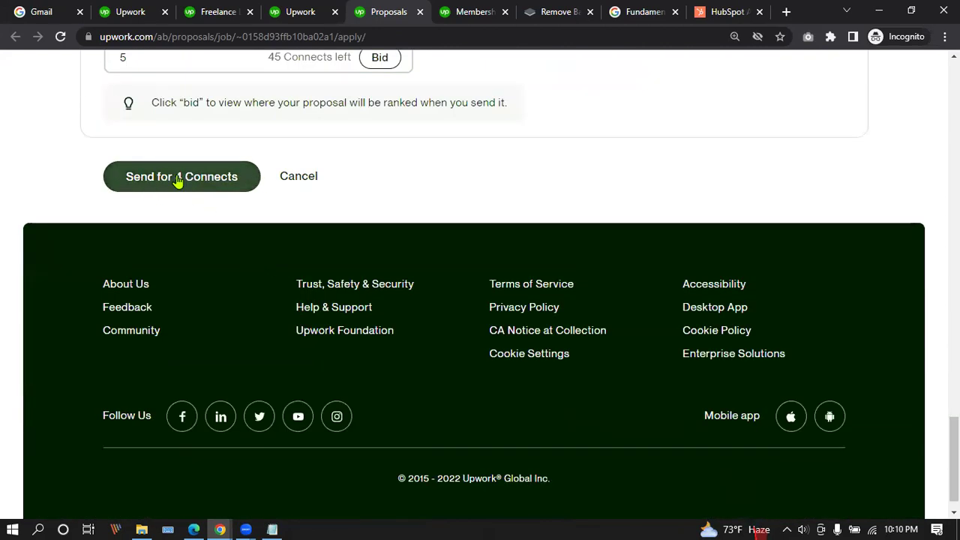
pyautogui.scroll(3, 190, 185)
# Try sending for 4 Connects, tick the payment-policy box, close the dialog, and open Membership & Connects
pyautogui.click(190, 456)
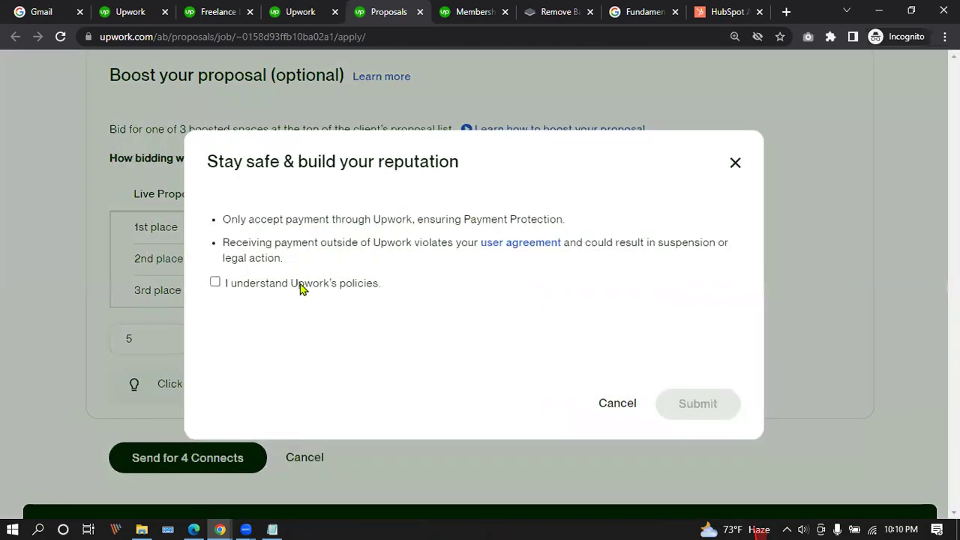
pyautogui.click(215, 284)
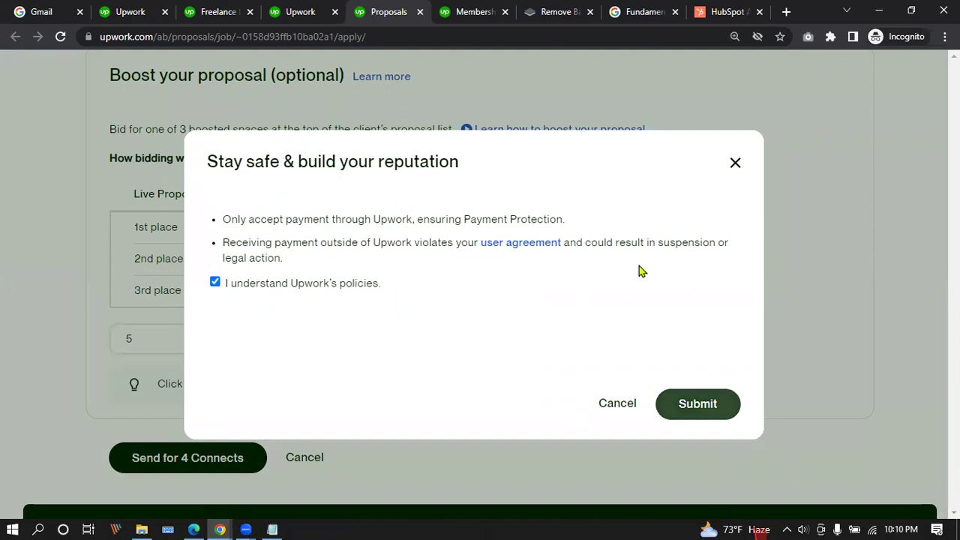
pyautogui.click(738, 164)
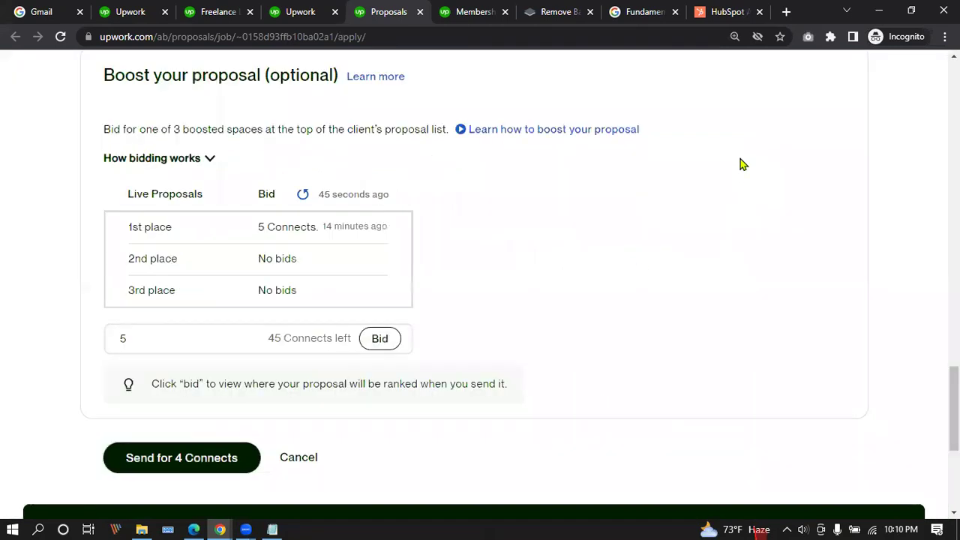
pyautogui.scroll(20, 516, 290)
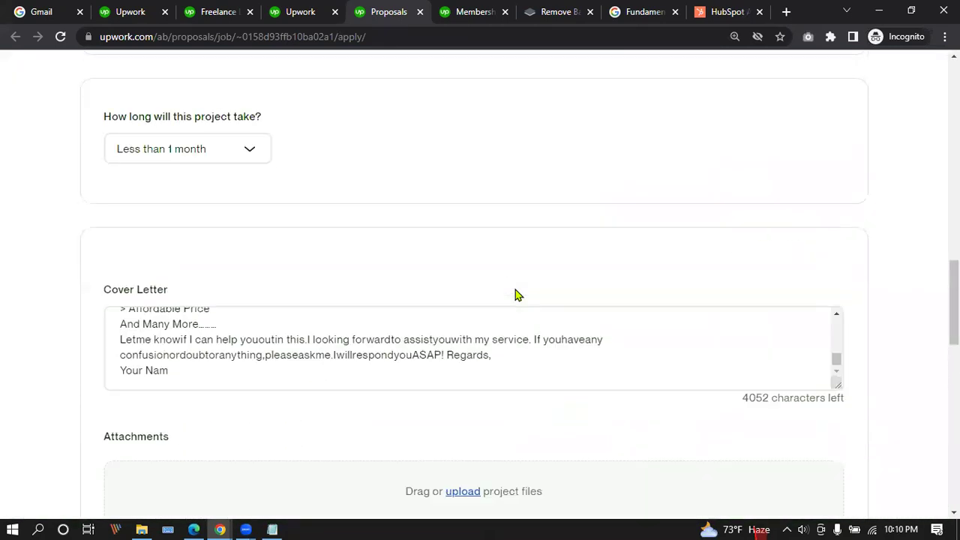
pyautogui.scroll(5, 517, 281)
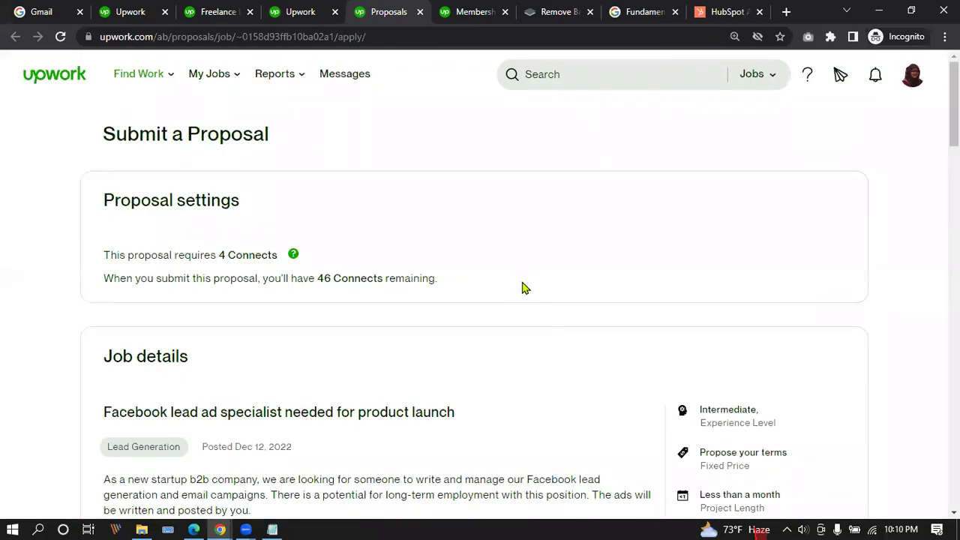
pyautogui.click(474, 11)
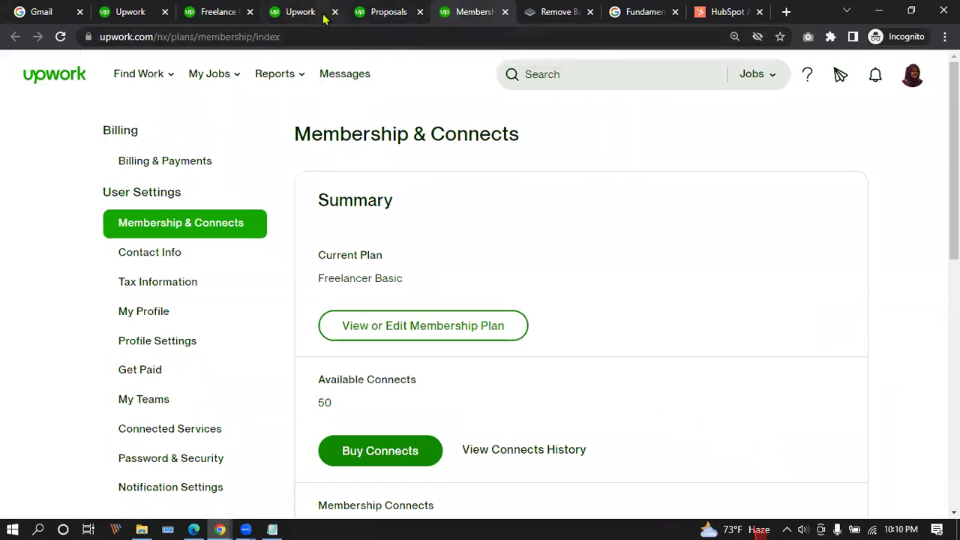
# Look back over the proposal draft and Membership & Connects page, then return to the Upwork home page
pyautogui.click(389, 15)
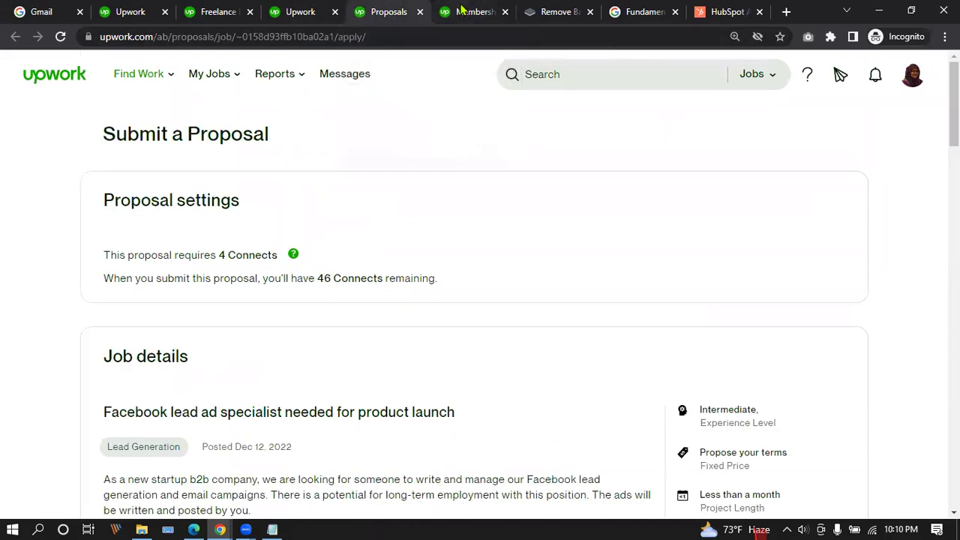
pyautogui.click(463, 9)
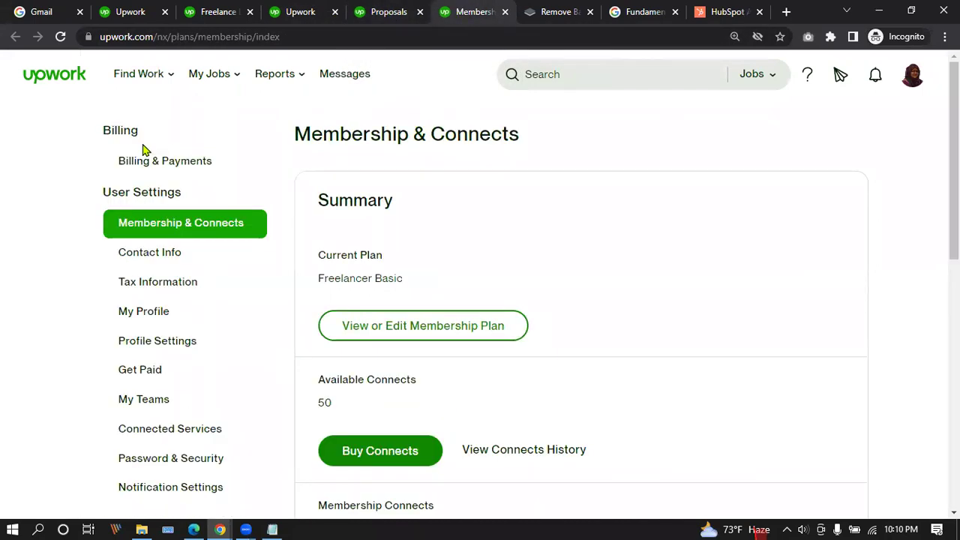
pyautogui.click(62, 80)
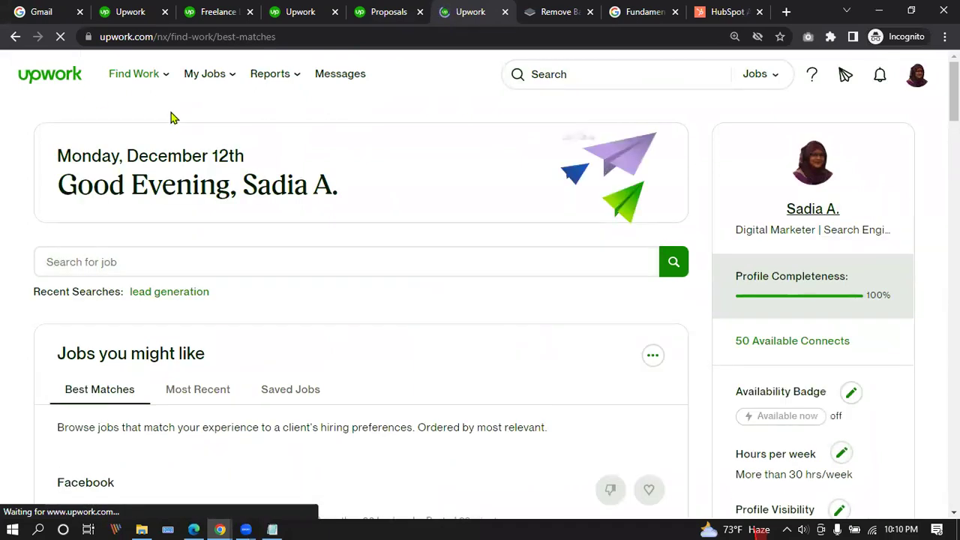
# Load the Find Work best-matches feed showing the 100% profile and 50 Connects
pyautogui.click(917, 76)
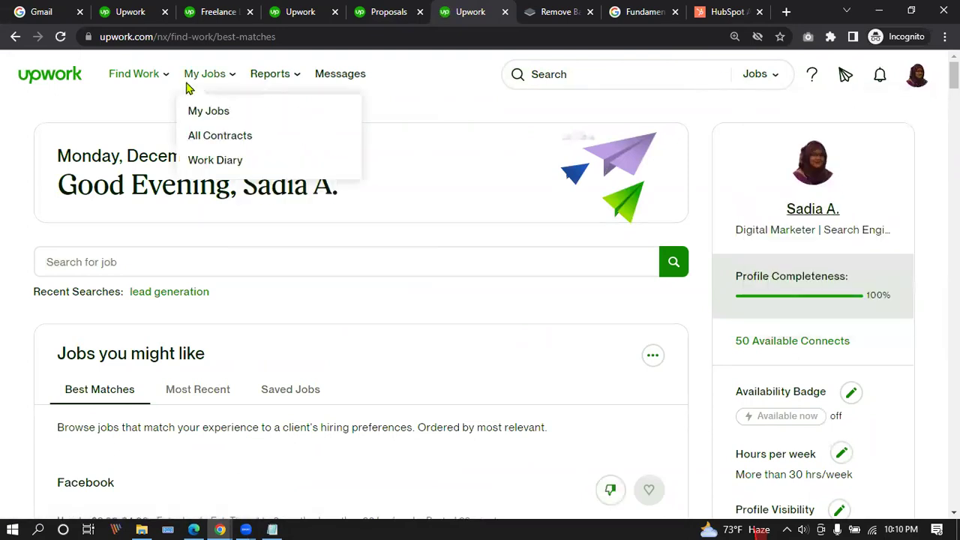
pyautogui.moveTo(161, 81)
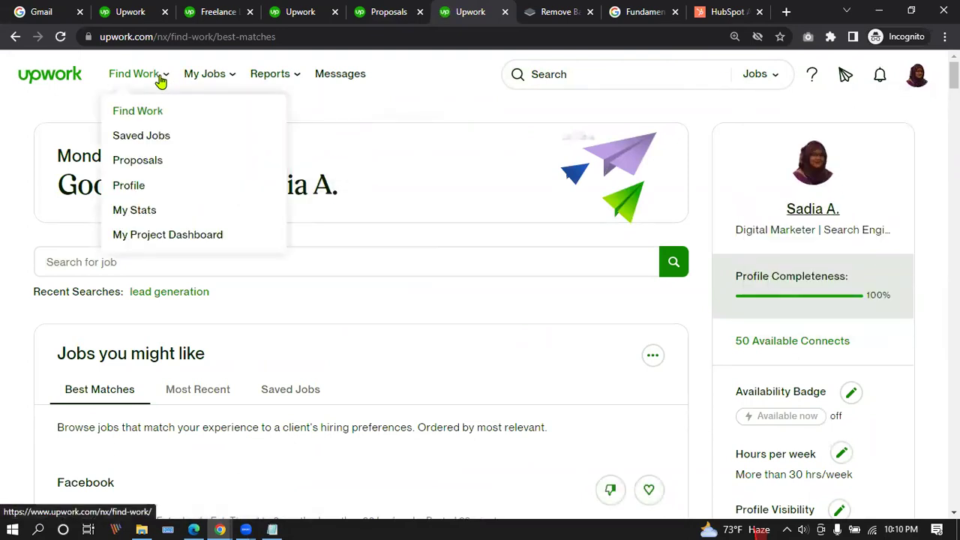
pyautogui.click(135, 74)
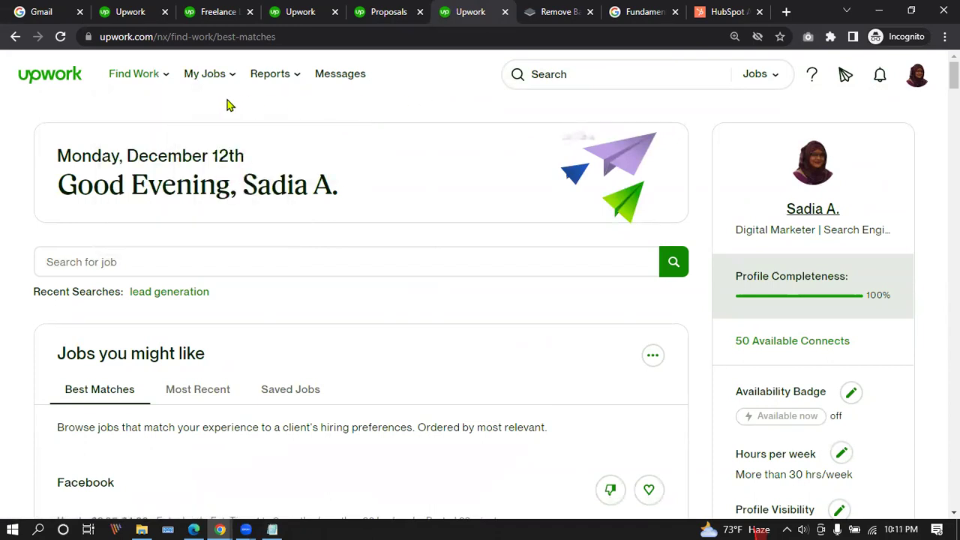
pyautogui.scroll(-5, 428, 305)
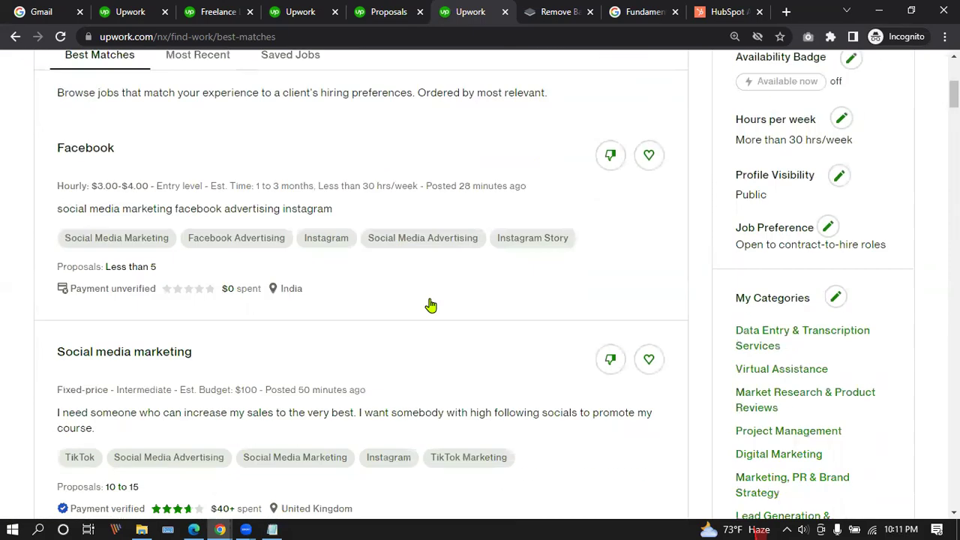
pyautogui.scroll(2, 435, 295)
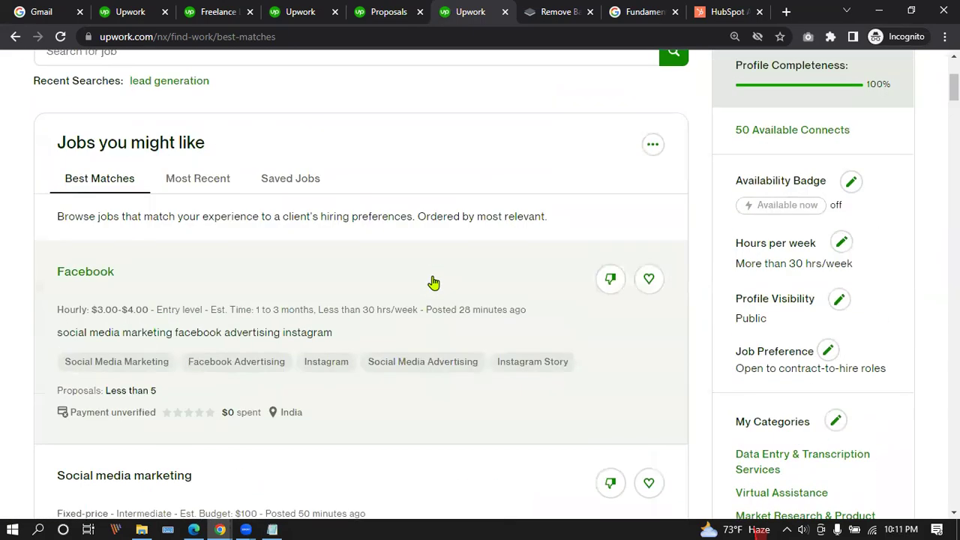
pyautogui.scroll(3, 433, 281)
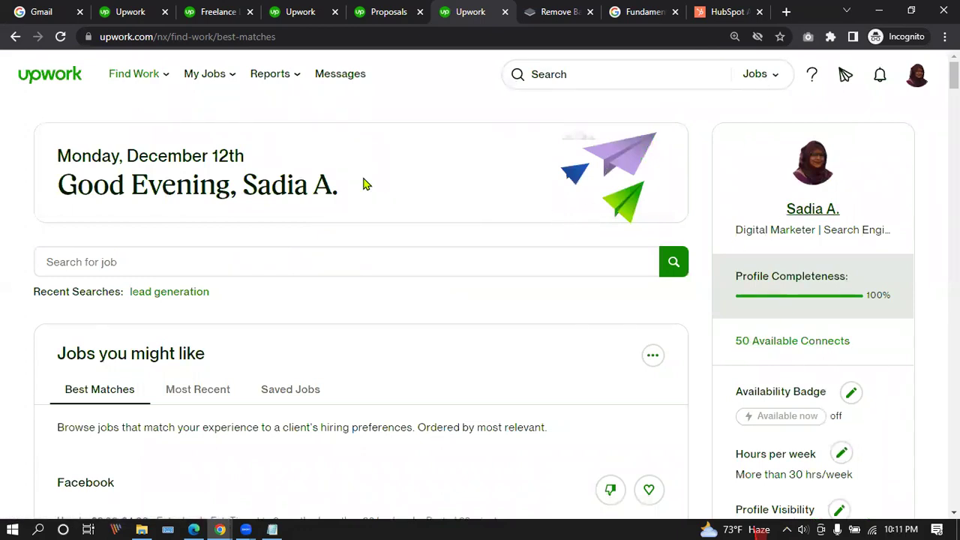
pyautogui.click(60, 79)
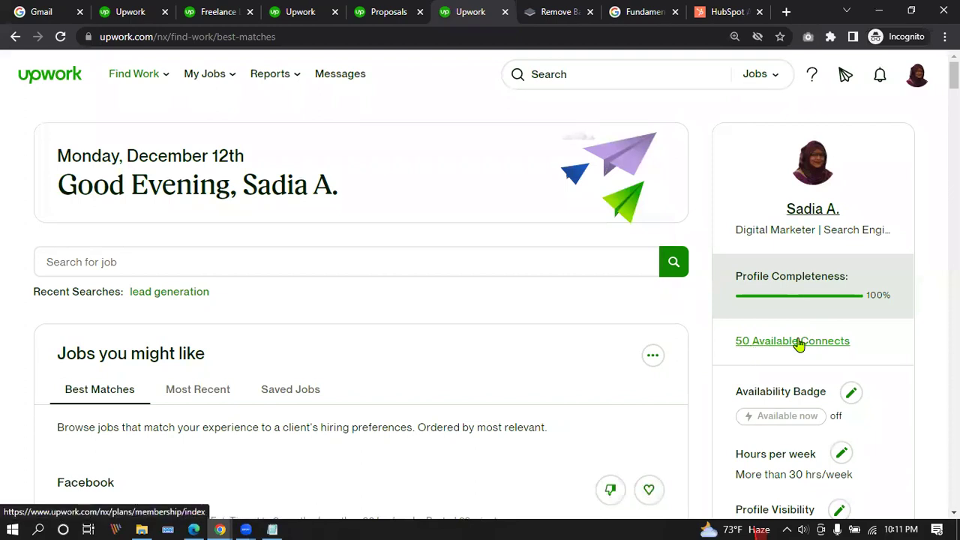
# Open the 50 available Connects details and start buying more Connects
pyautogui.click(800, 343)
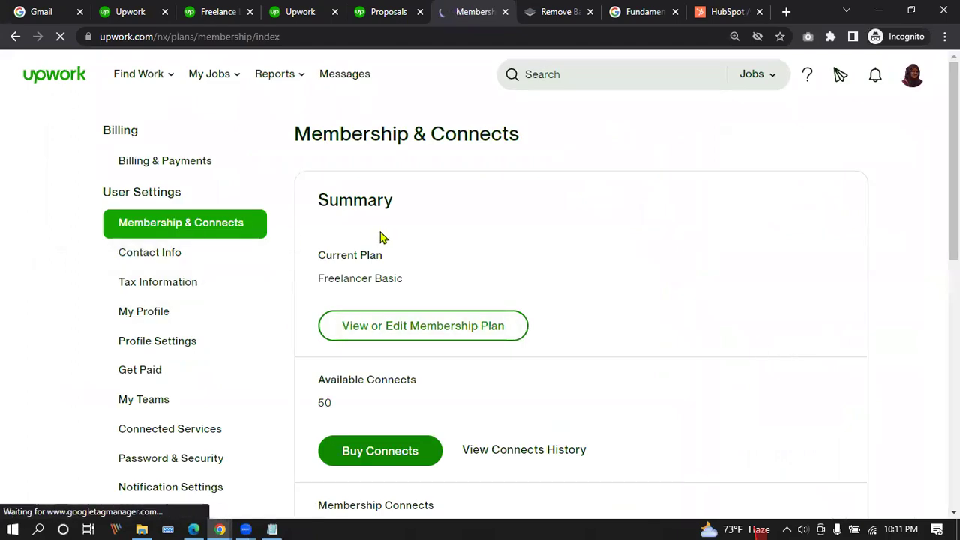
pyautogui.scroll(-1, 385, 237)
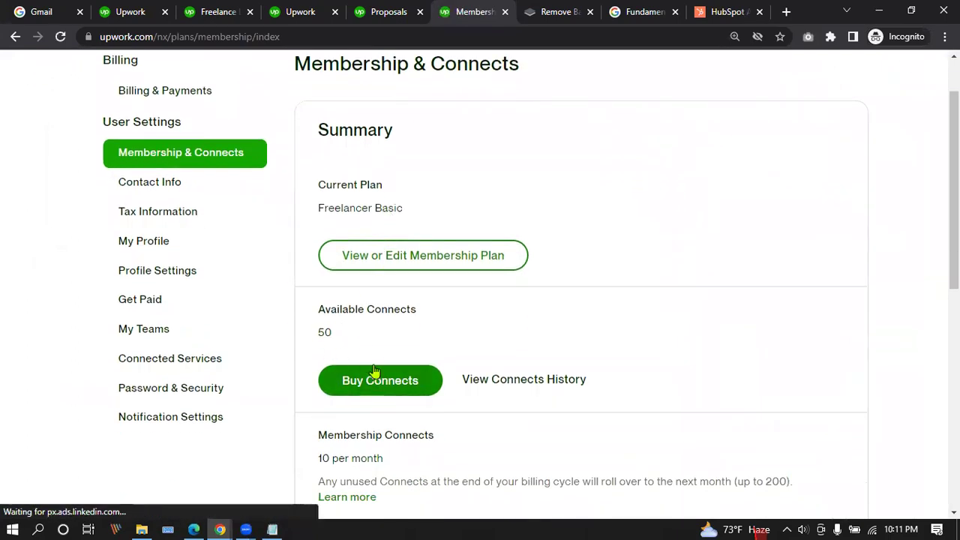
pyautogui.click(415, 382)
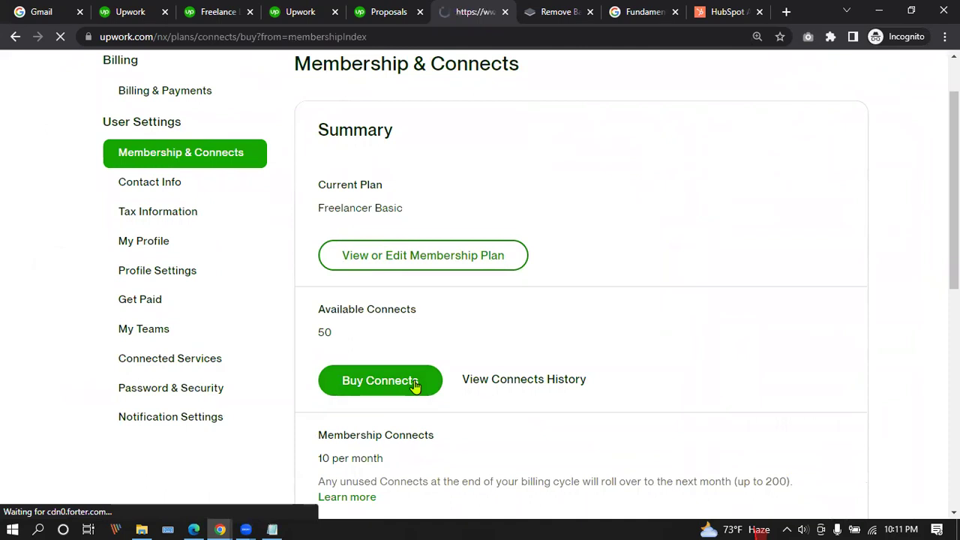
pyautogui.scroll(-2, 298, 276)
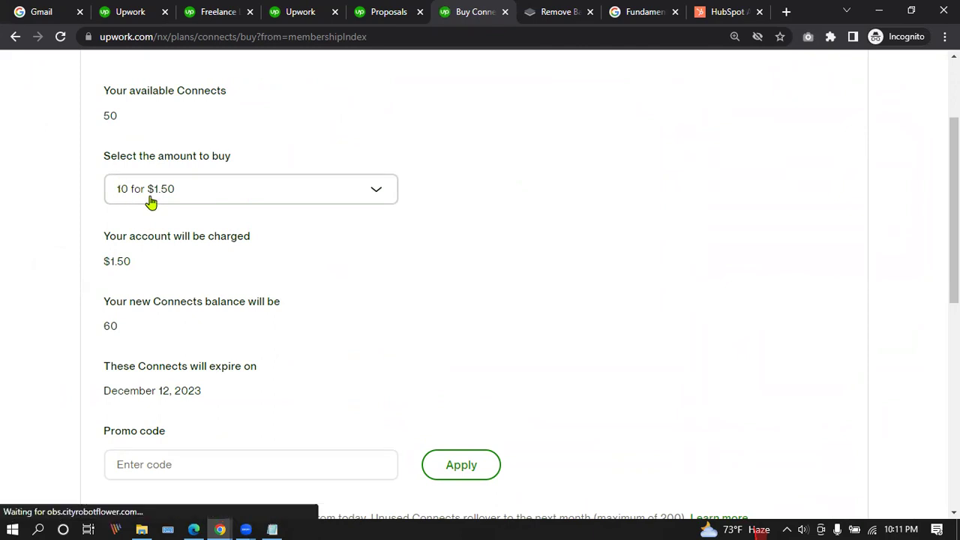
pyautogui.scroll(-1, 314, 141)
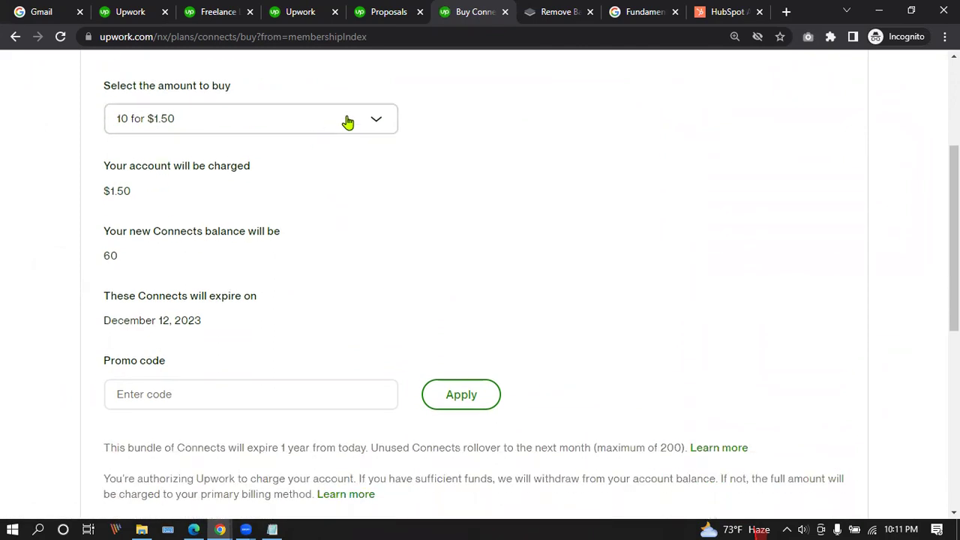
# Select the 150 Connects for $22.50 bundle and focus the Promo code field
pyautogui.click(345, 123)
pyautogui.click(195, 264)
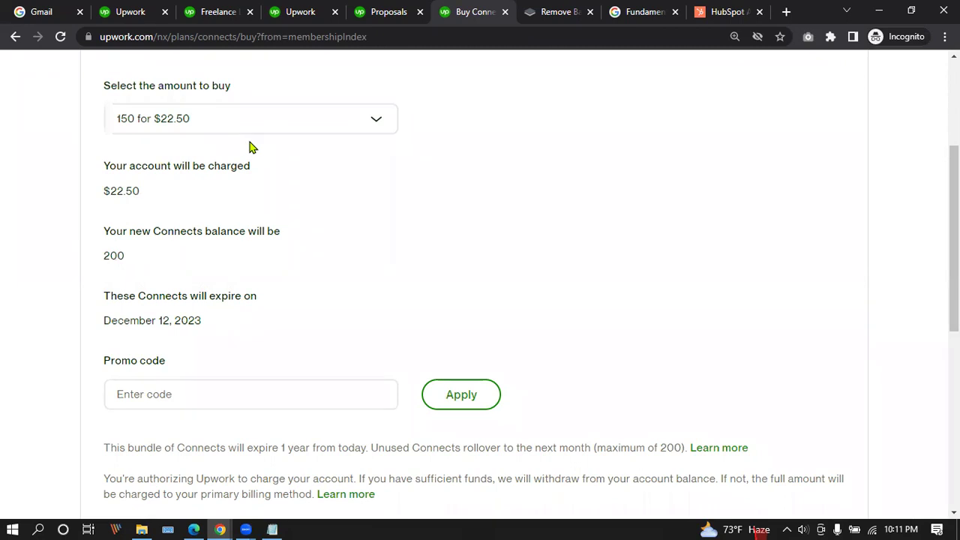
pyautogui.scroll(-2, 251, 148)
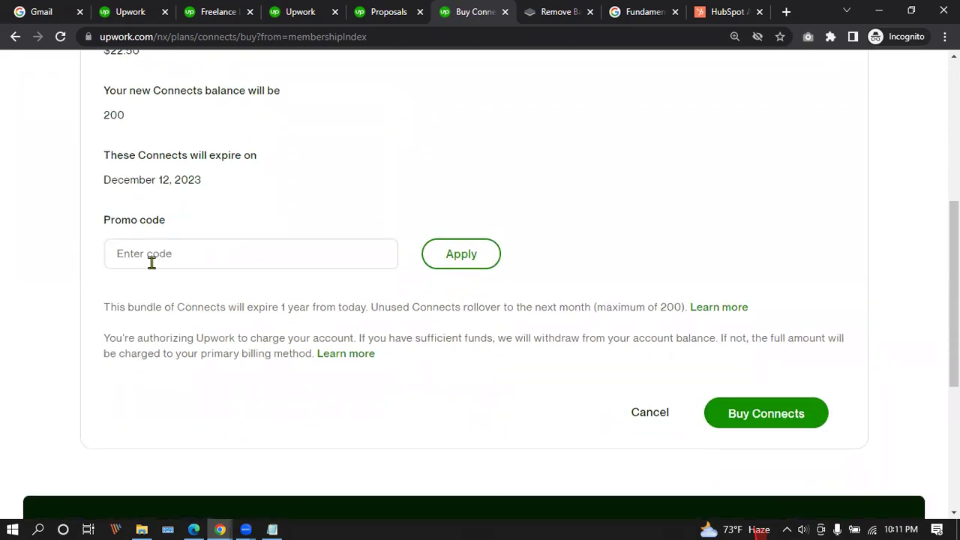
pyautogui.click(248, 254)
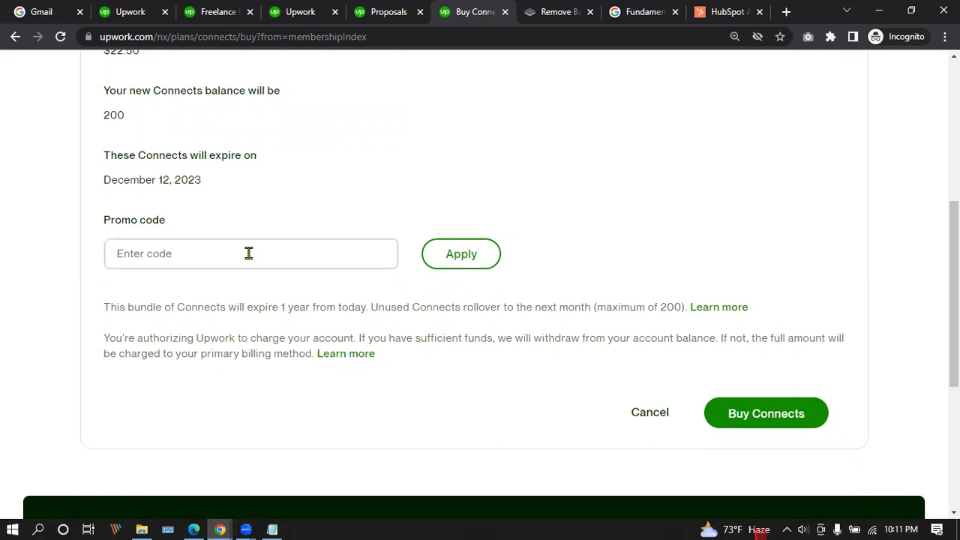
pyautogui.click(298, 211)
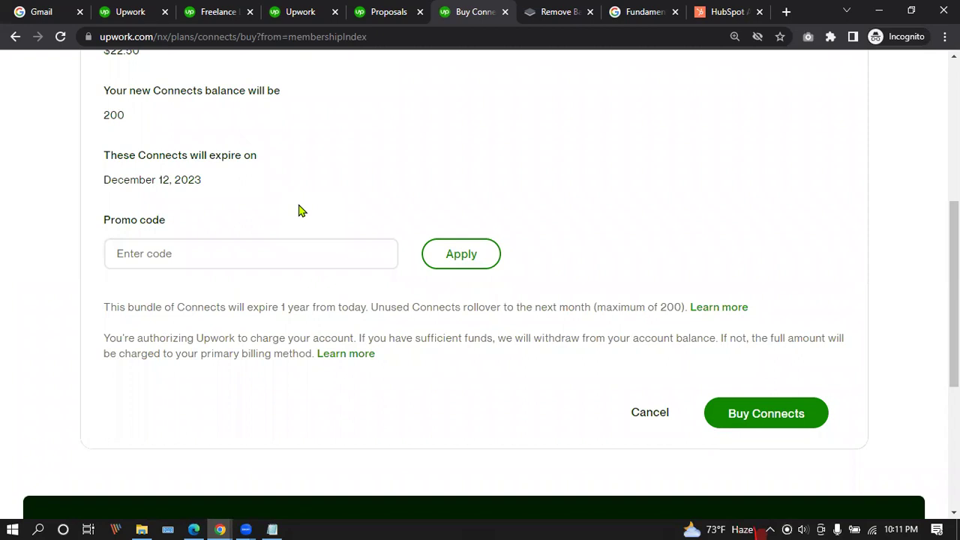
pyautogui.click(257, 257)
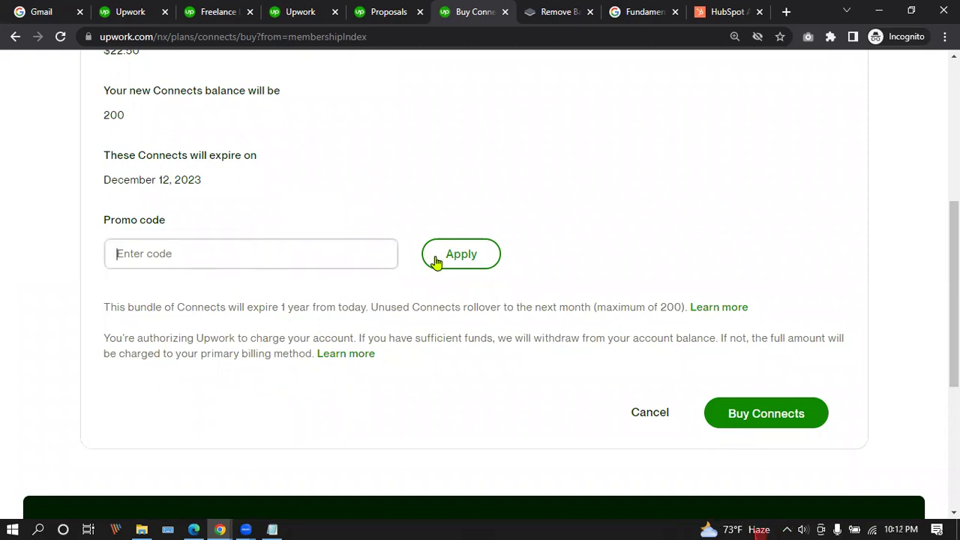
pyautogui.click(781, 425)
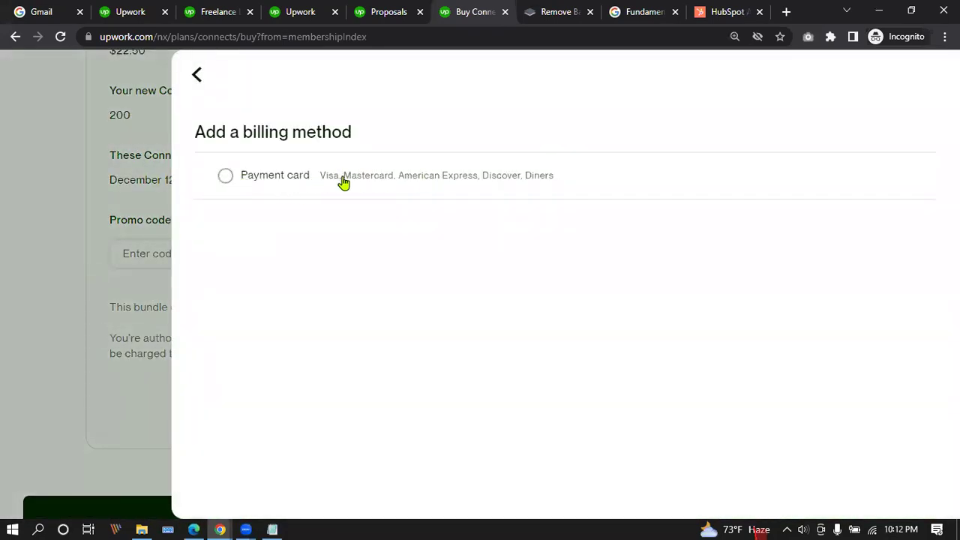
pyautogui.click(244, 180)
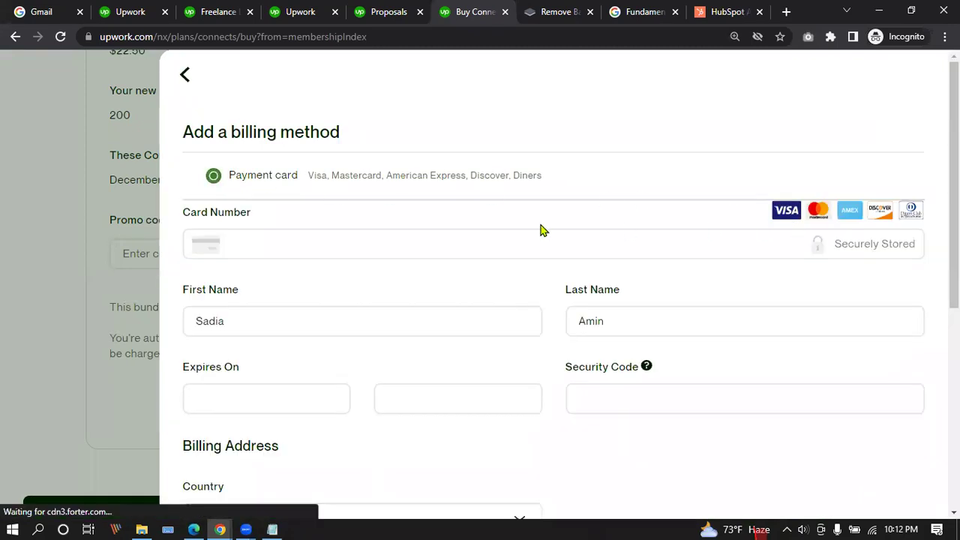
pyautogui.scroll(-4, 345, 245)
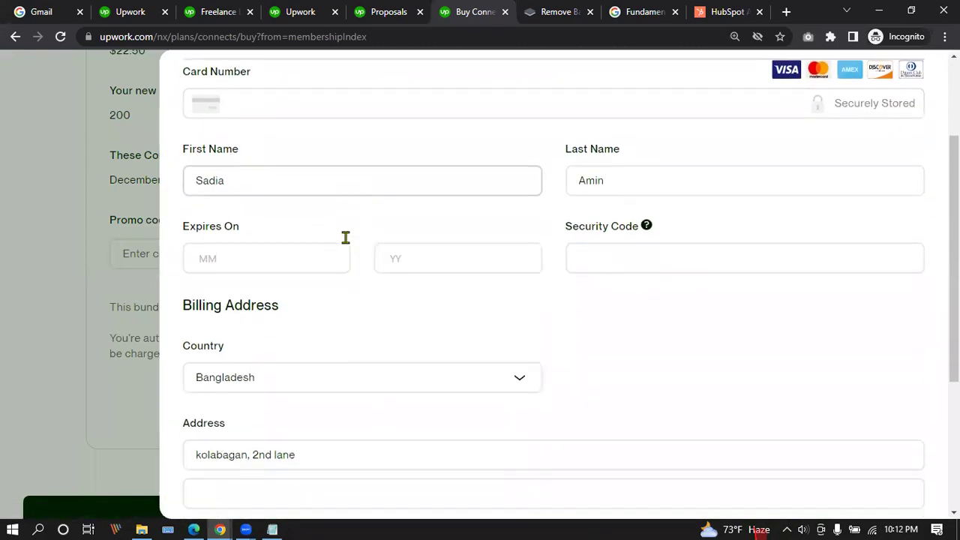
pyautogui.scroll(1, 345, 245)
pyautogui.scroll(3, 345, 245)
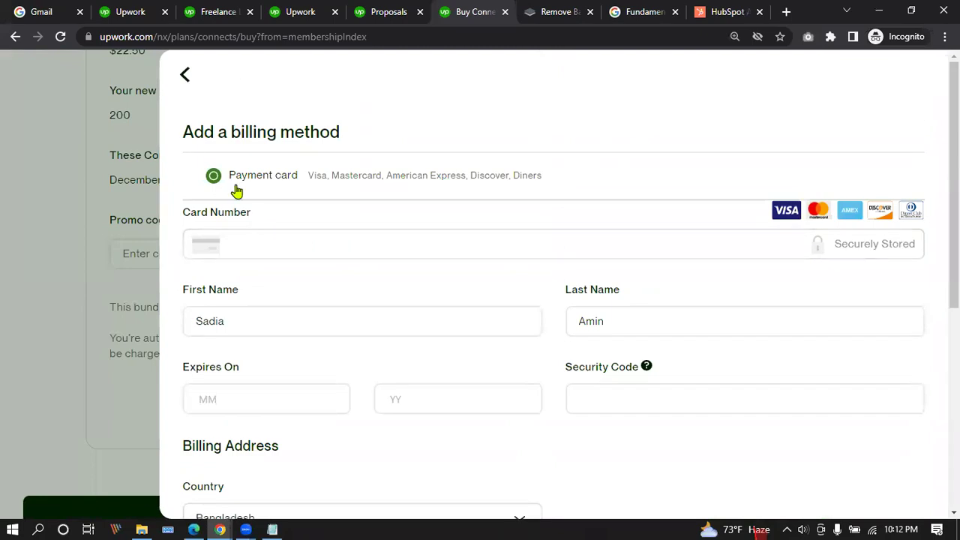
pyautogui.scroll(-5, 345, 229)
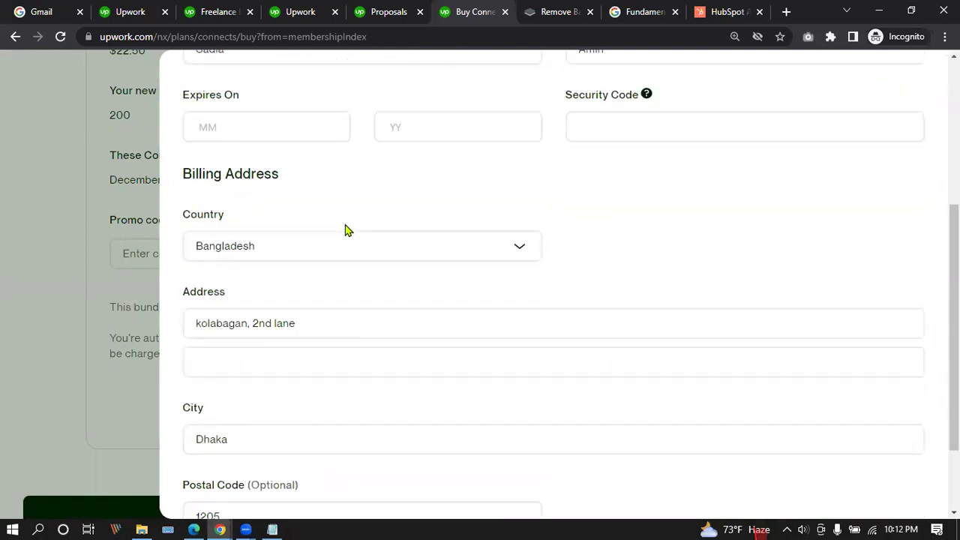
pyautogui.scroll(5, 345, 229)
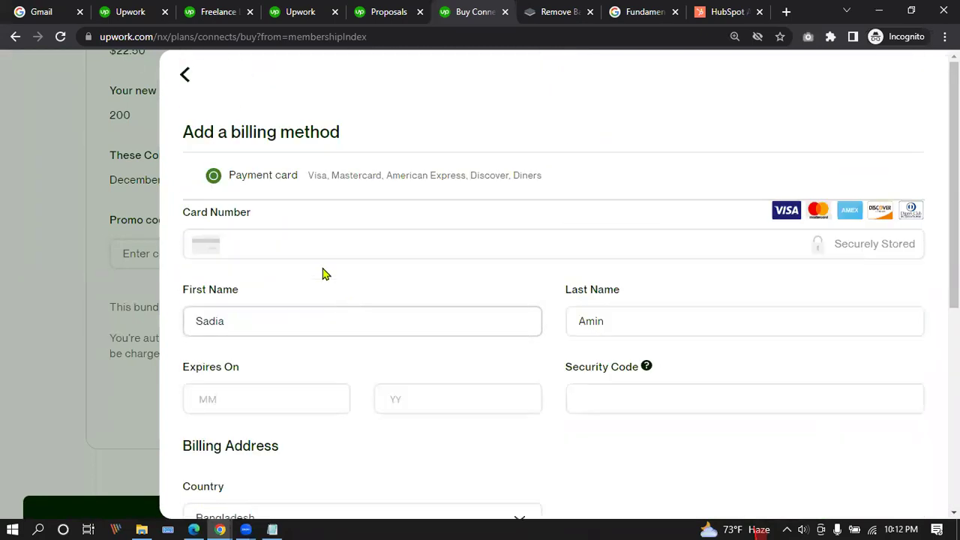
pyautogui.click(186, 76)
# Open Find Work and scroll through the Jobs you might like recommendations and back up
pyautogui.scroll(5, 397, 225)
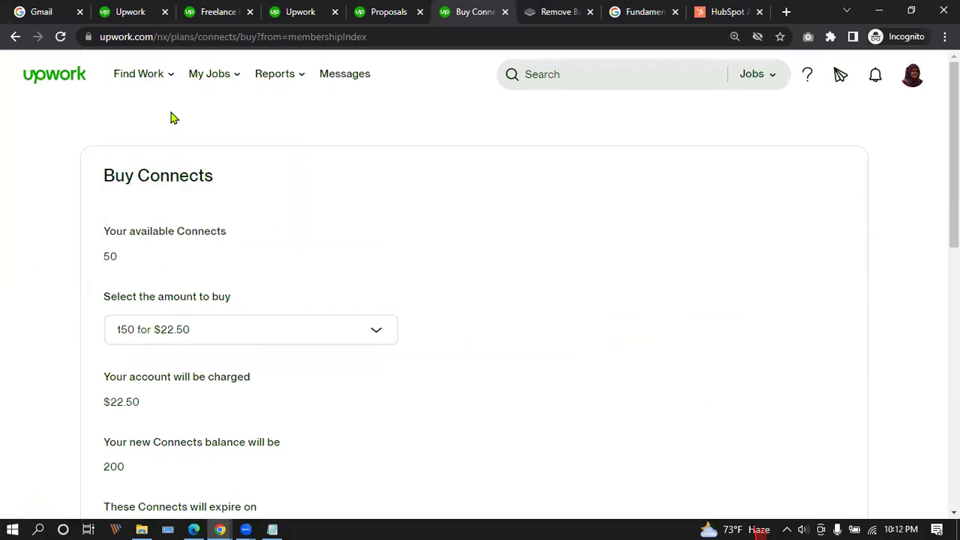
pyautogui.moveTo(139, 77)
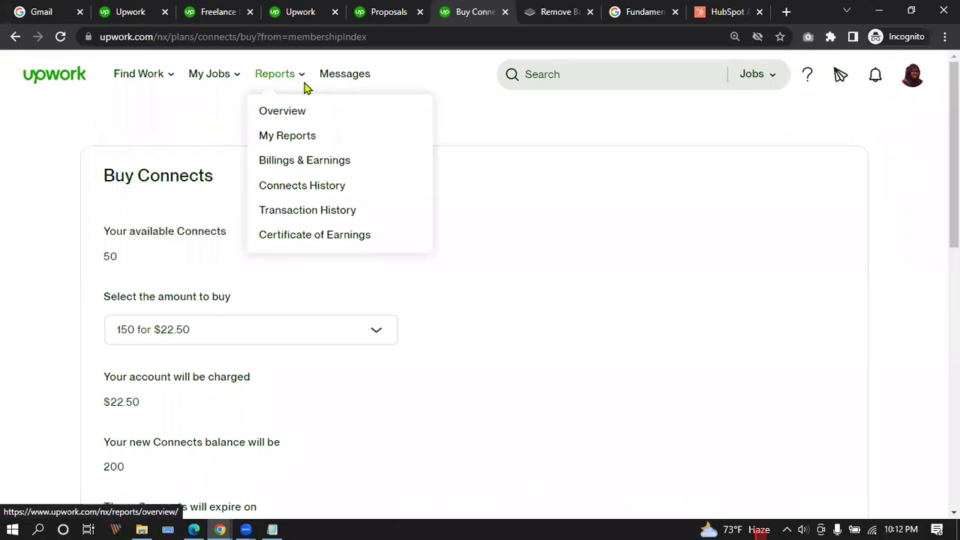
pyautogui.click(141, 113)
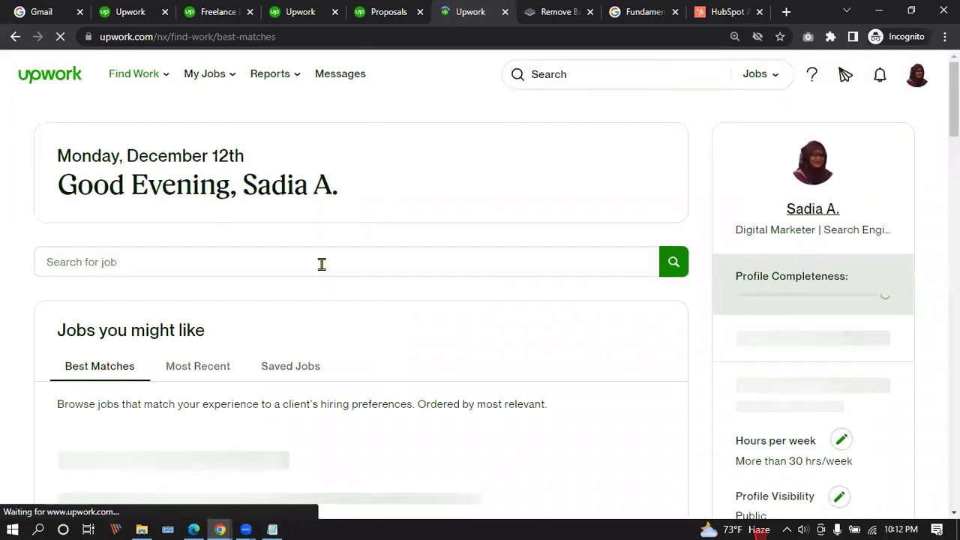
pyautogui.scroll(-3, 330, 262)
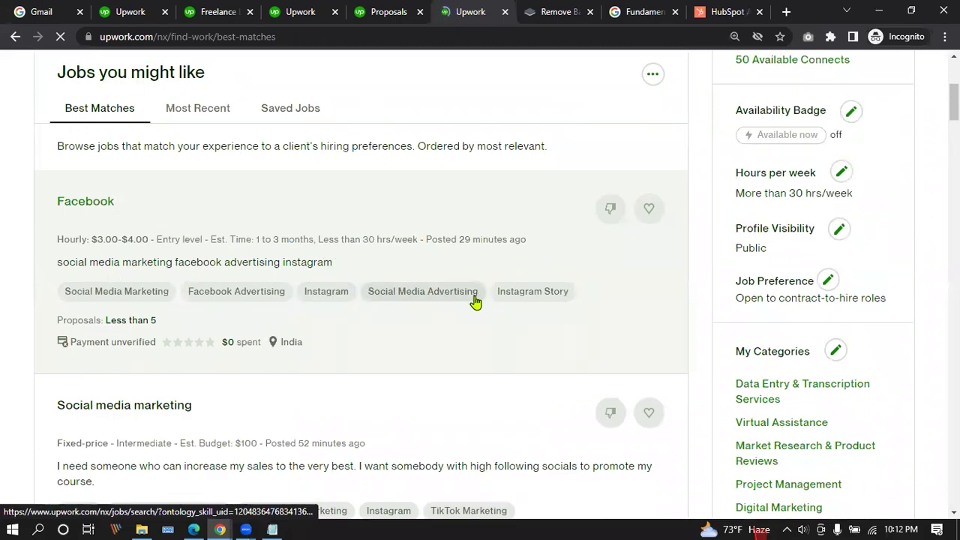
pyautogui.scroll(-1, 475, 300)
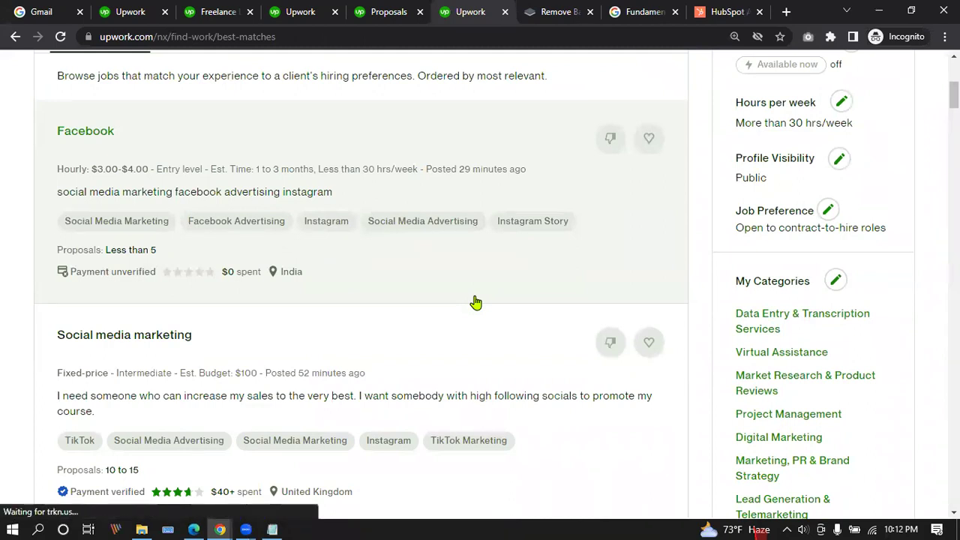
pyautogui.scroll(5, 480, 292)
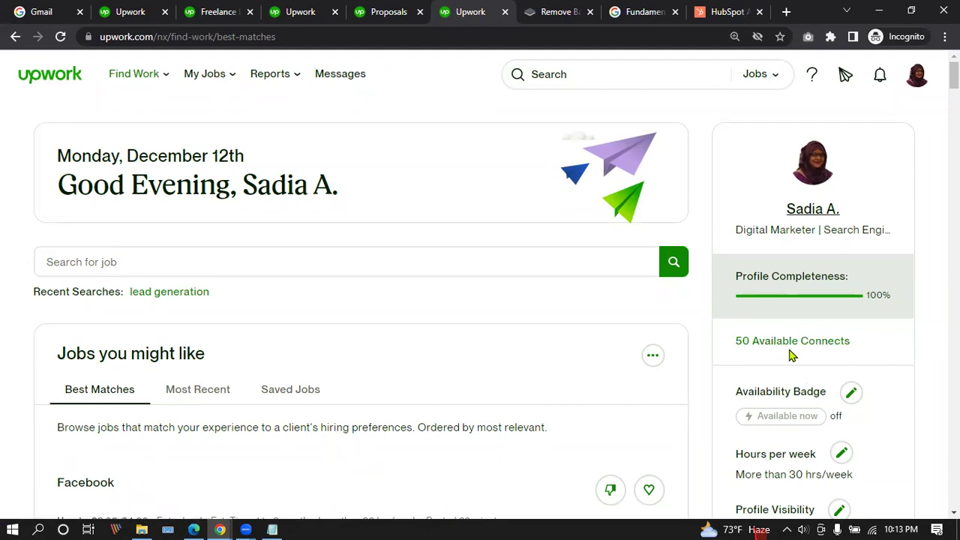
# Open account Settings from the avatar menu and dismiss the security question popup
pyautogui.click(917, 78)
pyautogui.click(812, 279)
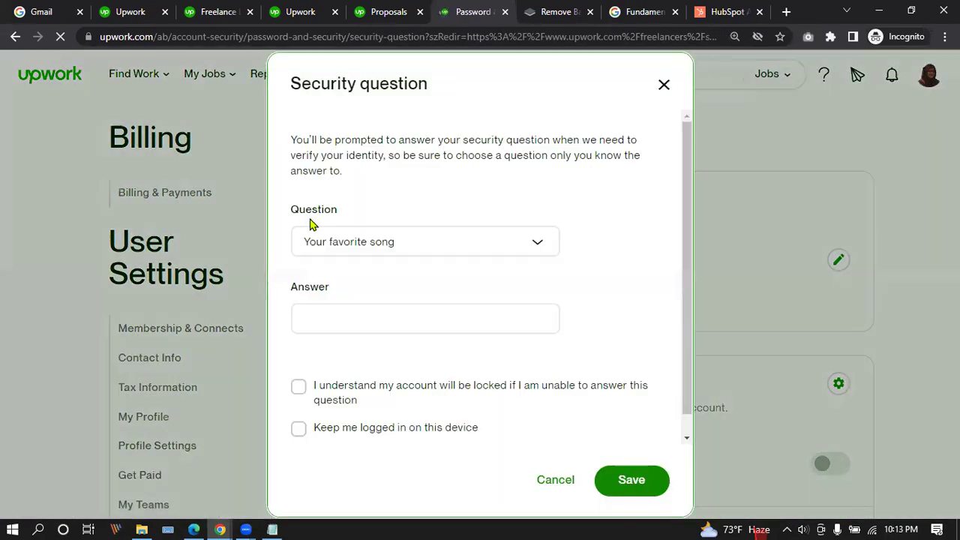
pyautogui.click(666, 85)
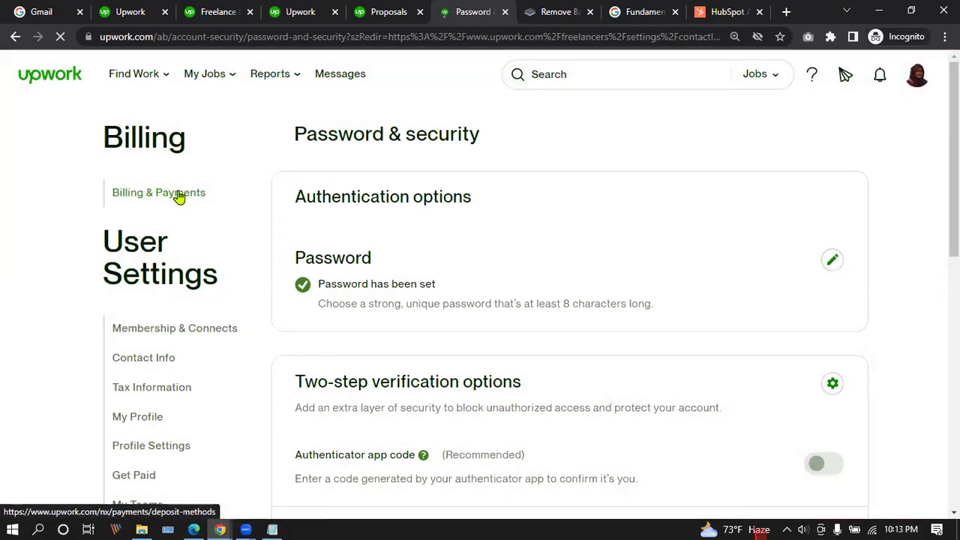
pyautogui.scroll(-3, 179, 197)
pyautogui.scroll(3, 172, 250)
# Go to Billing & Payments and start adding a new billing method
pyautogui.click(146, 196)
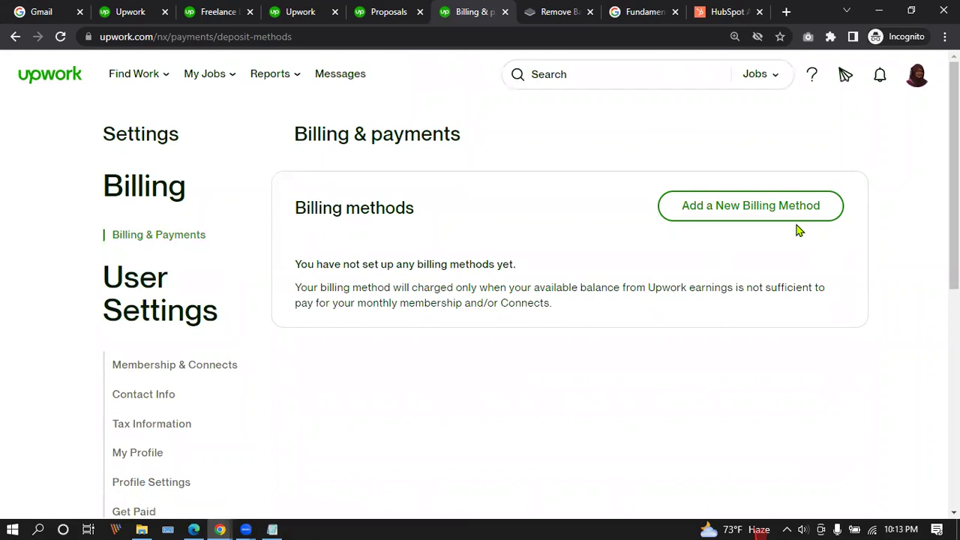
pyautogui.click(751, 211)
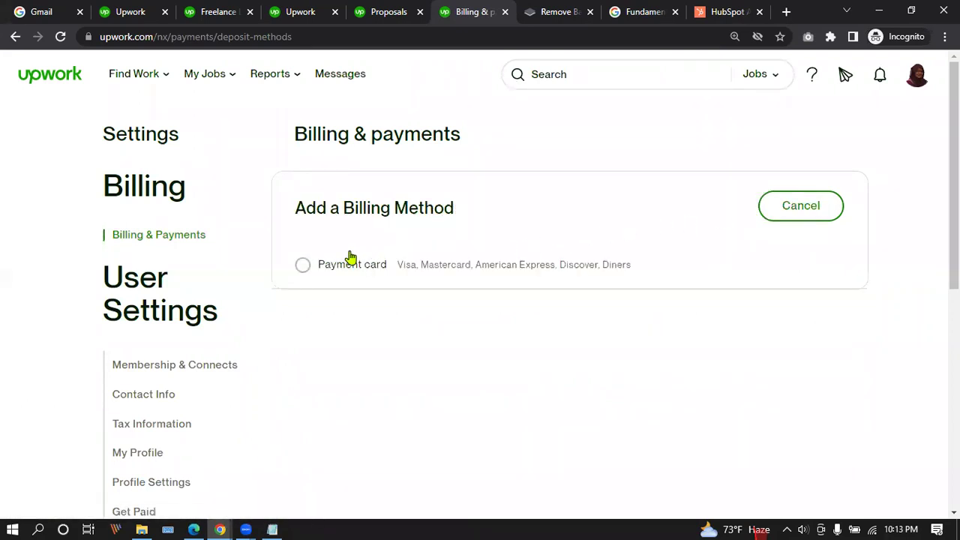
pyautogui.scroll(-3, 455, 269)
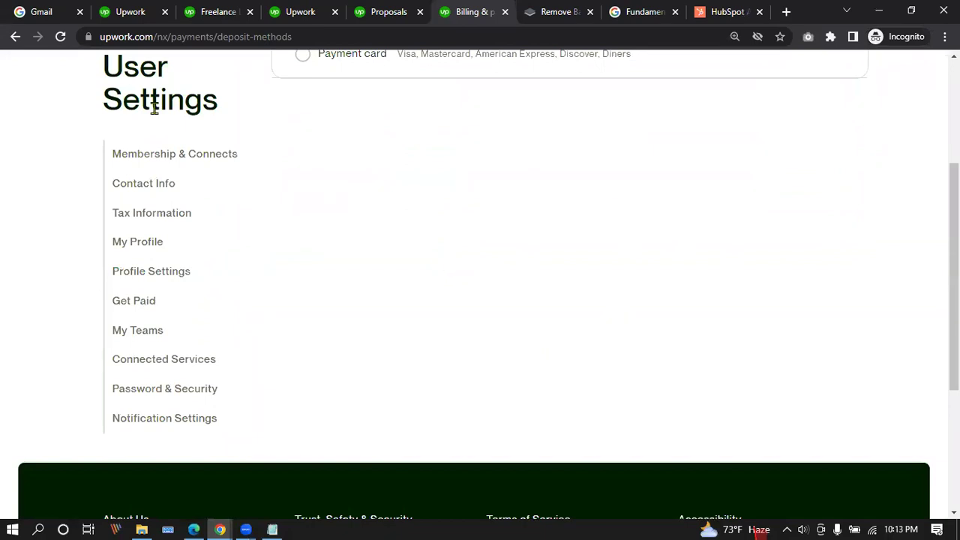
pyautogui.scroll(1, 147, 107)
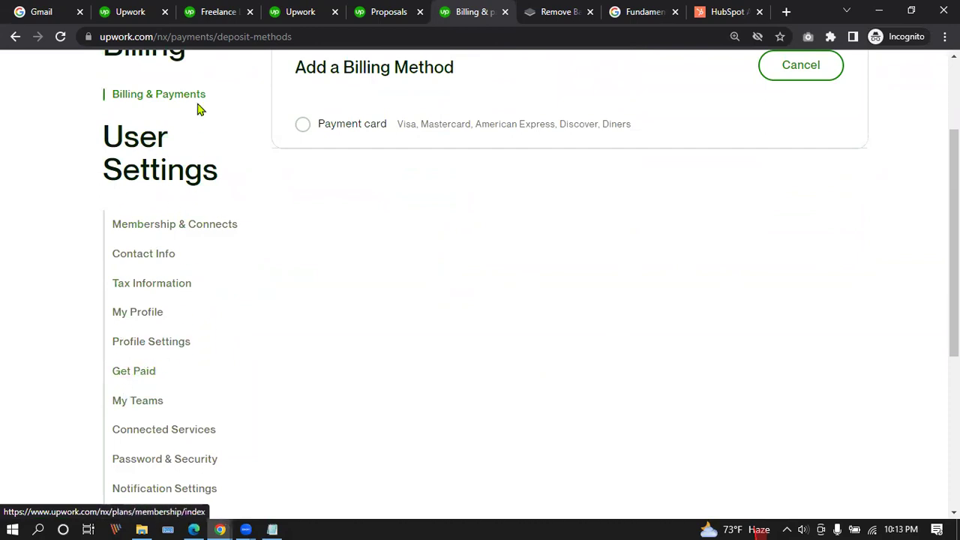
# Open the Get Paid settings and re-confirm the account password
pyautogui.click(141, 372)
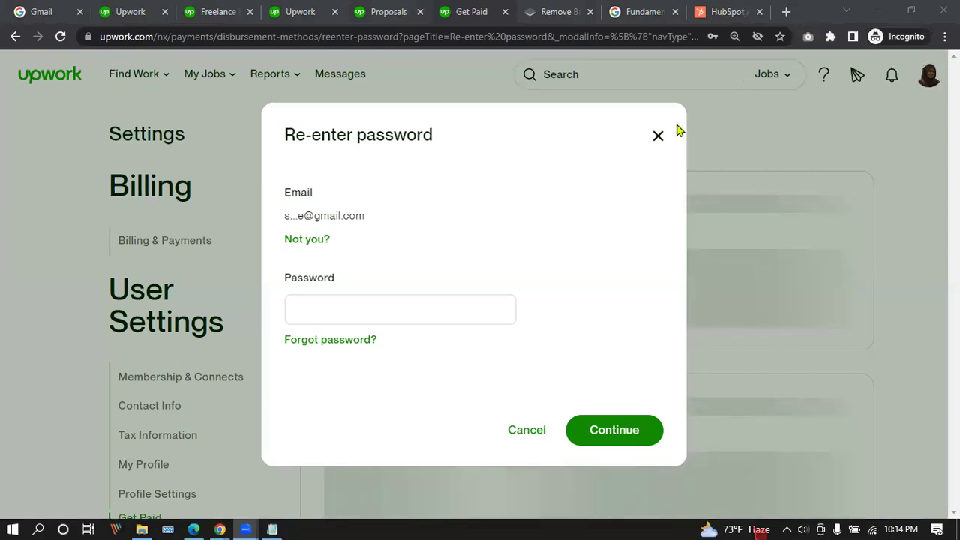
pyautogui.click(395, 307)
pyautogui.click(450, 353)
pyautogui.click(615, 431)
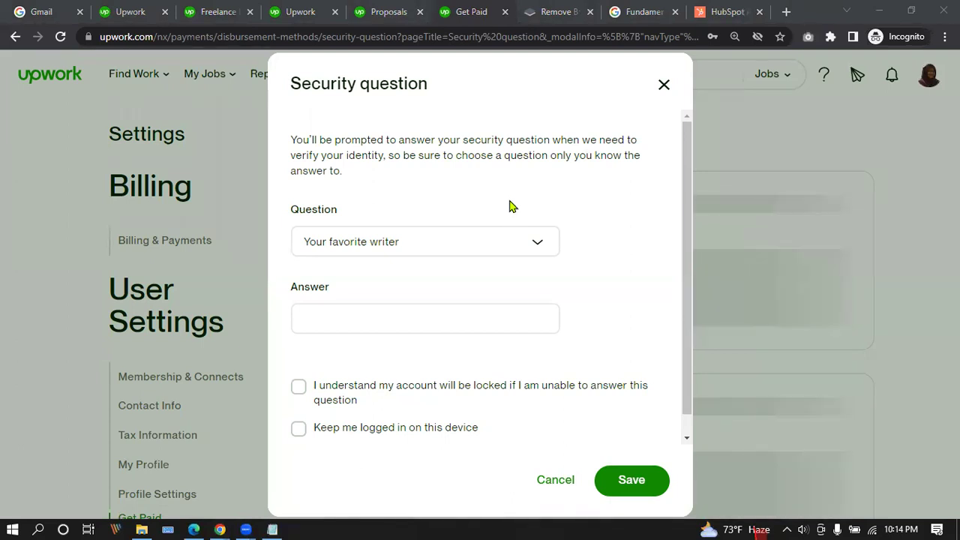
# Save Your favorite writer as the security question with an answer and both boxes ticked
pyautogui.click(508, 250)
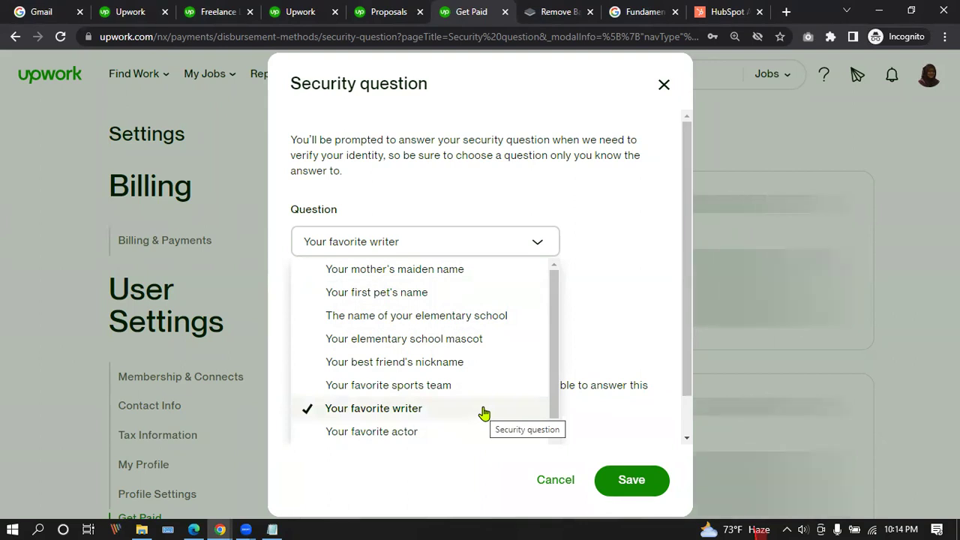
pyautogui.scroll(-2, 484, 350)
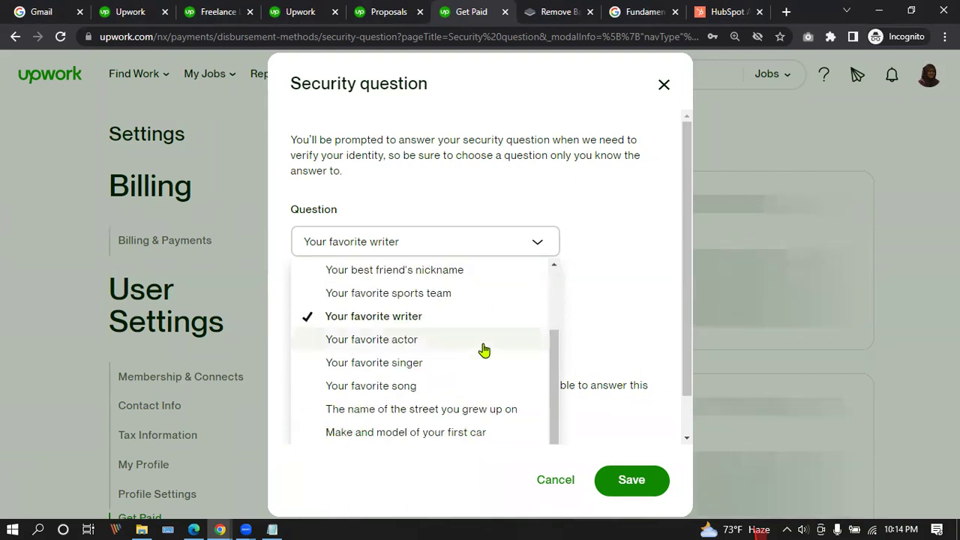
pyautogui.scroll(2, 484, 350)
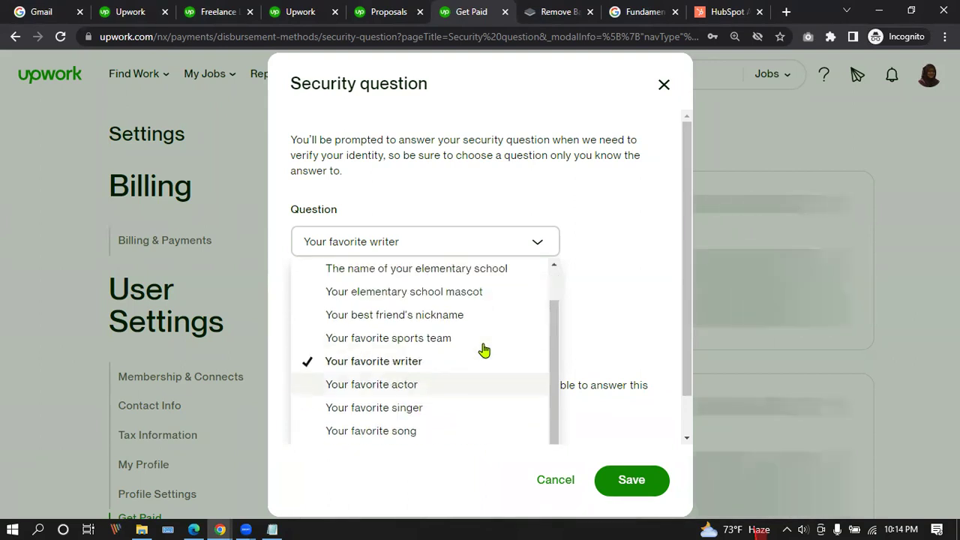
pyautogui.click(428, 410)
pyautogui.click(392, 315)
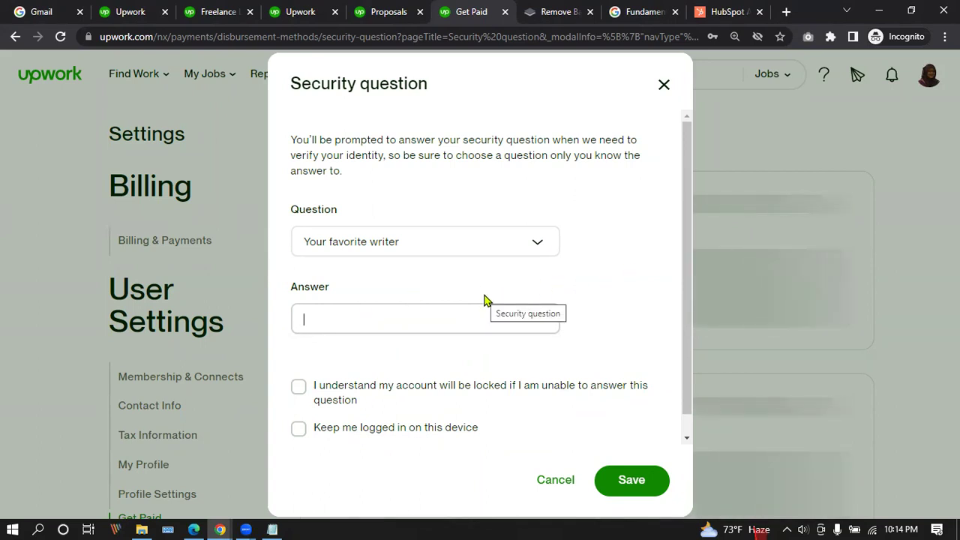
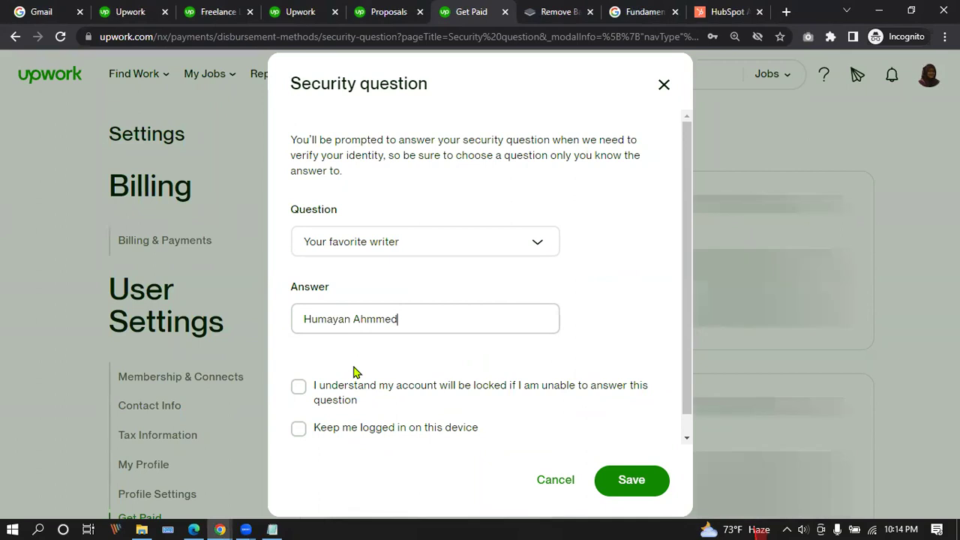
pyautogui.click(300, 386)
pyautogui.click(298, 429)
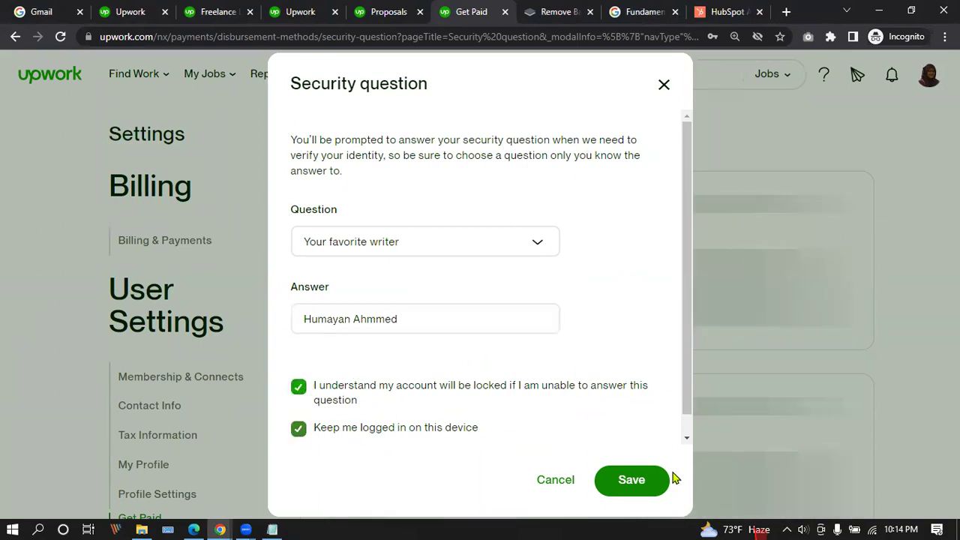
pyautogui.click(634, 480)
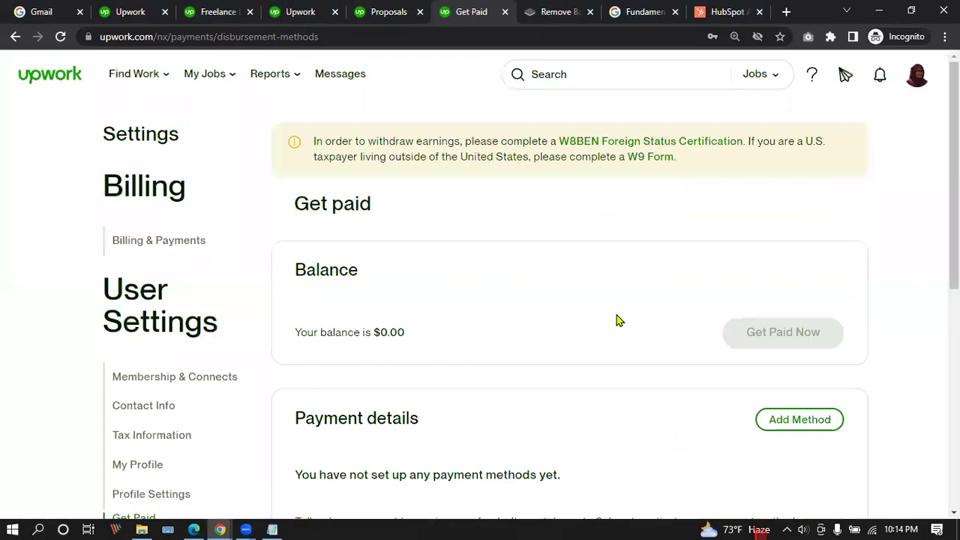
# Open the Add a payment method dialog and highlight the Direct to Local Bank (BDT) option
pyautogui.scroll(-1, 589, 297)
pyautogui.scroll(-1, 385, 225)
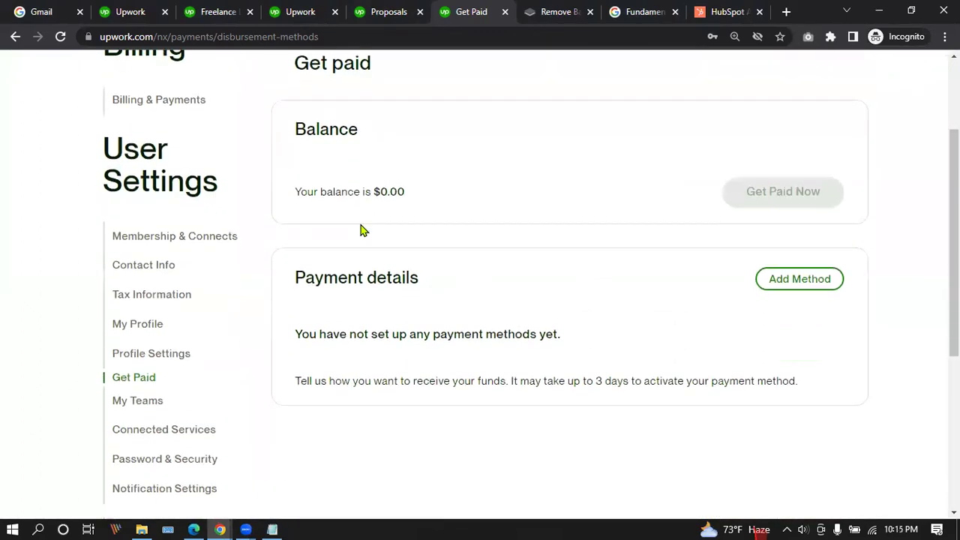
pyautogui.scroll(1, 632, 347)
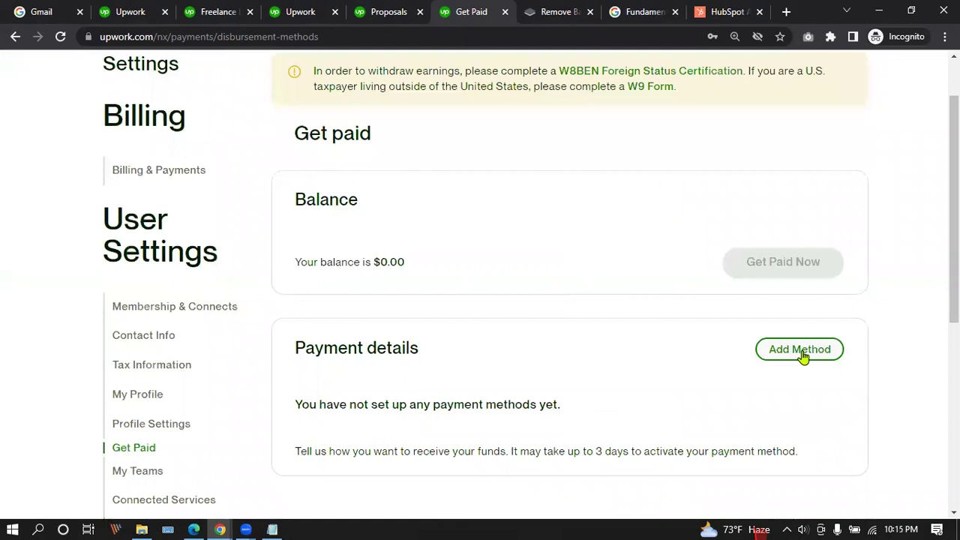
pyautogui.click(801, 350)
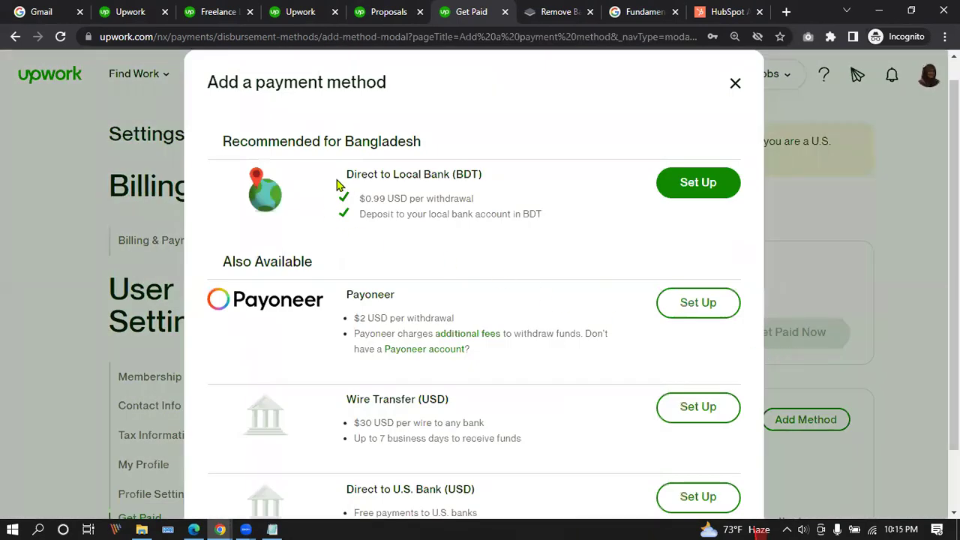
pyautogui.scroll(-1, 345, 207)
pyautogui.scroll(2, 357, 416)
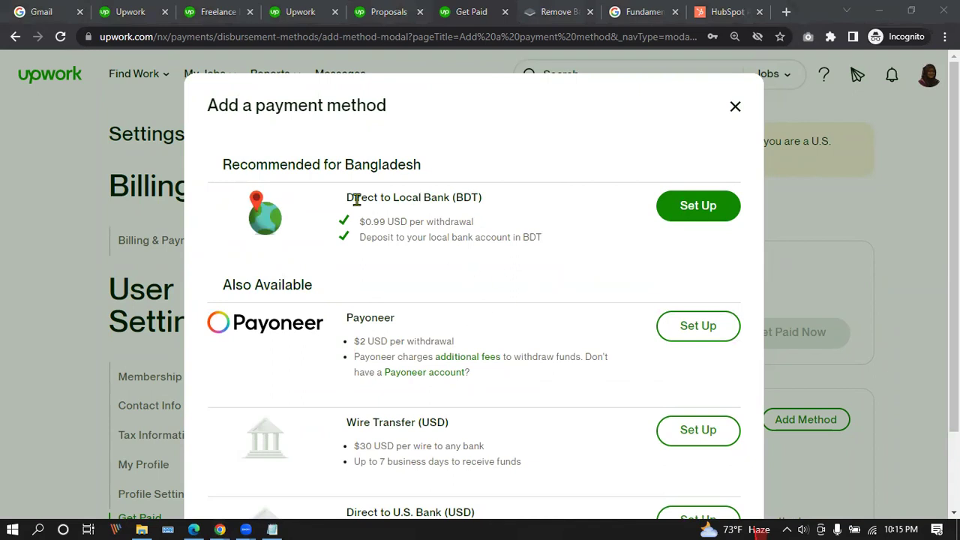
pyautogui.moveTo(342, 203); pyautogui.dragTo(486, 200)
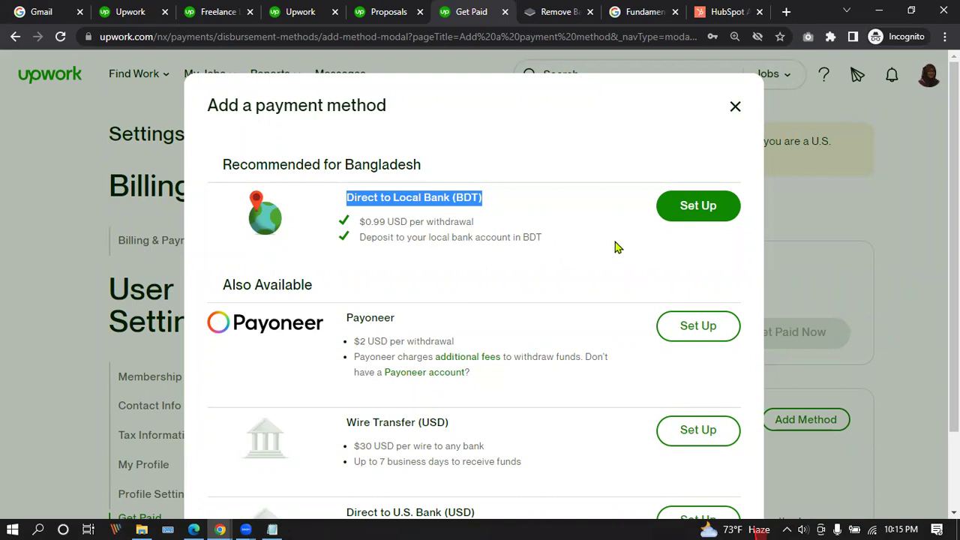
# Choose Direct to Local Bank and re-confirm the account password
pyautogui.click(695, 207)
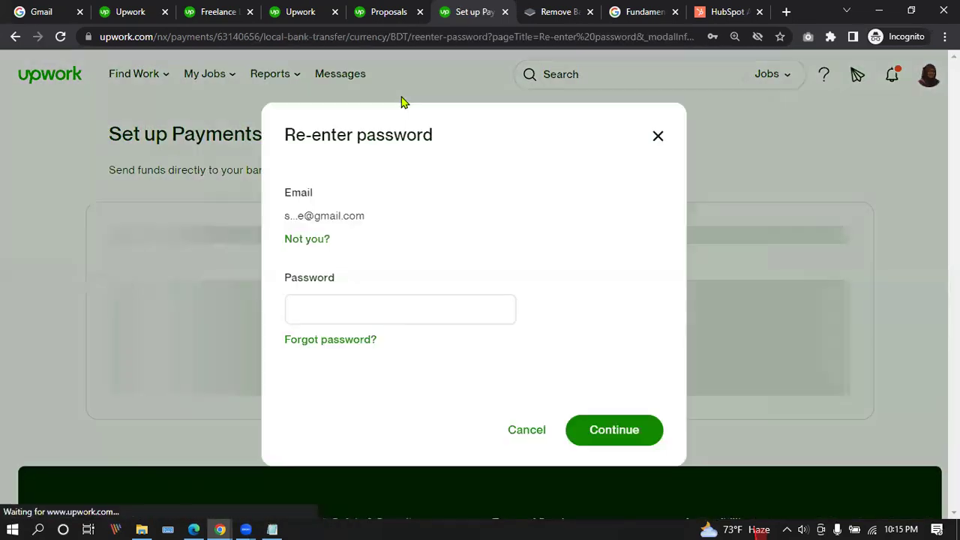
pyautogui.click(398, 314)
pyautogui.hotkey('ctrl', 'v')
pyautogui.click(611, 433)
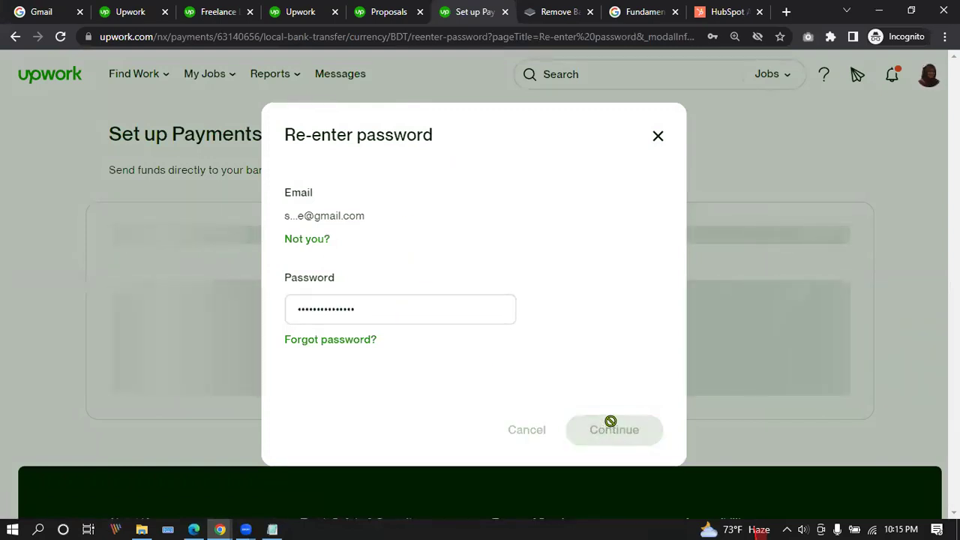
# Enter SWIFT code IFICBDDH and look up the matching IFIC bank in Dhaka
pyautogui.scroll(-1, 337, 195)
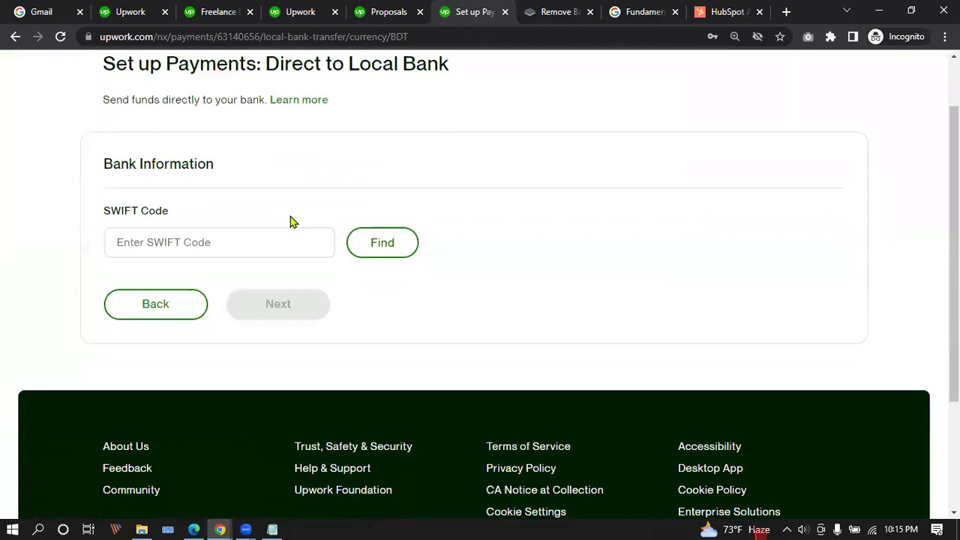
pyautogui.click(226, 246)
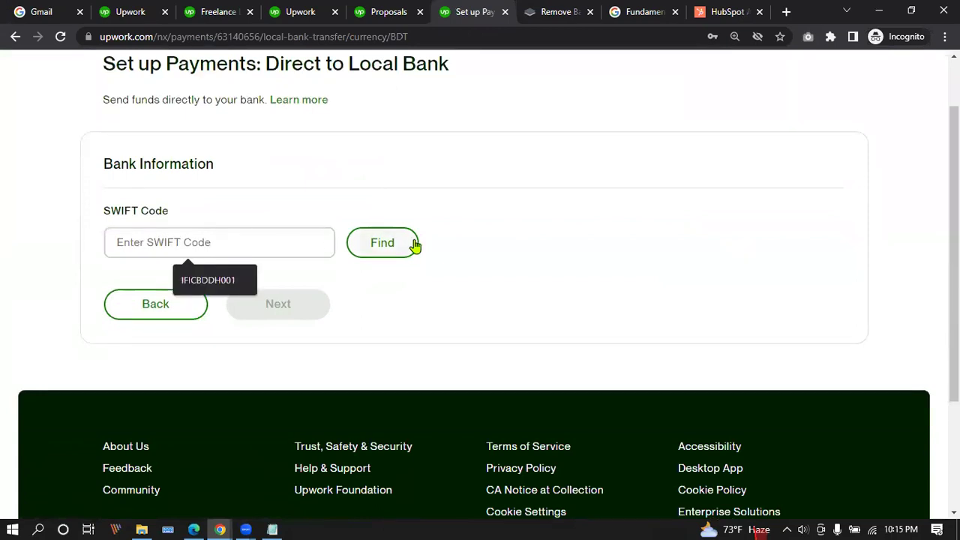
pyautogui.click(199, 278)
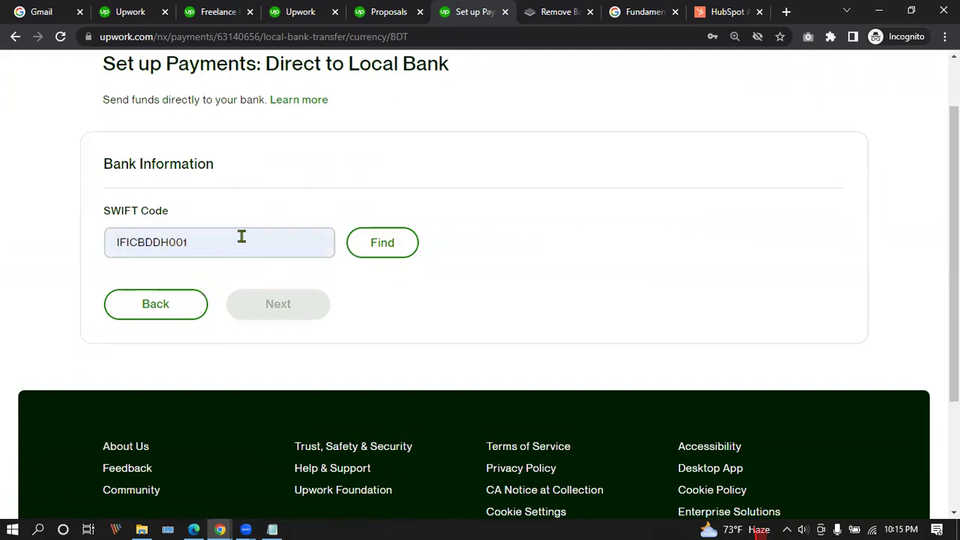
pyautogui.press('BackSpace')
pyautogui.press('BackSpace')
pyautogui.press('BackSpace')
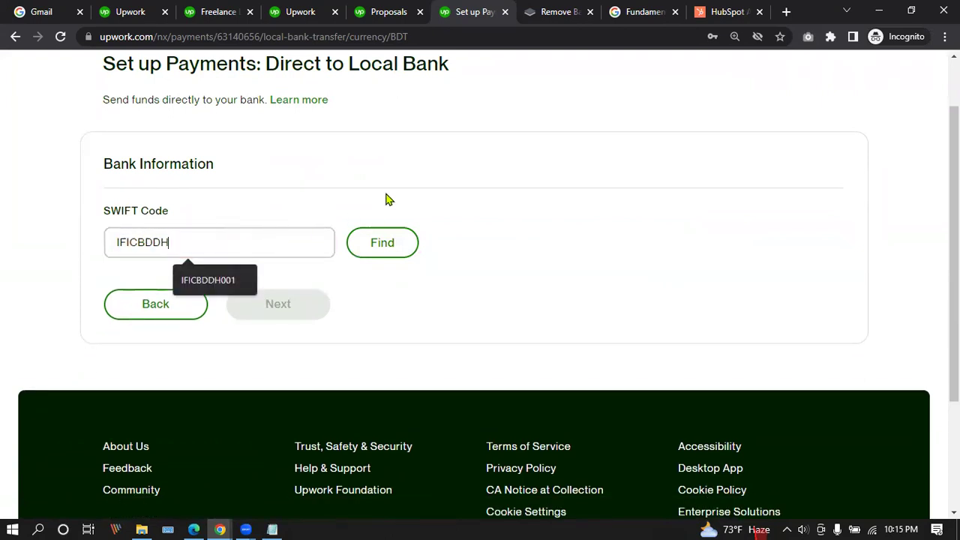
pyautogui.click(380, 241)
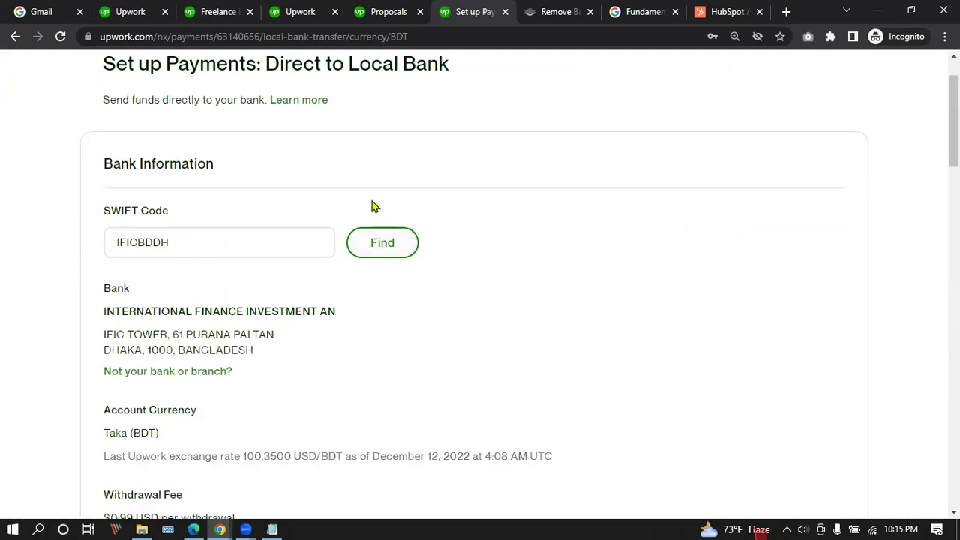
pyautogui.scroll(-4, 376, 206)
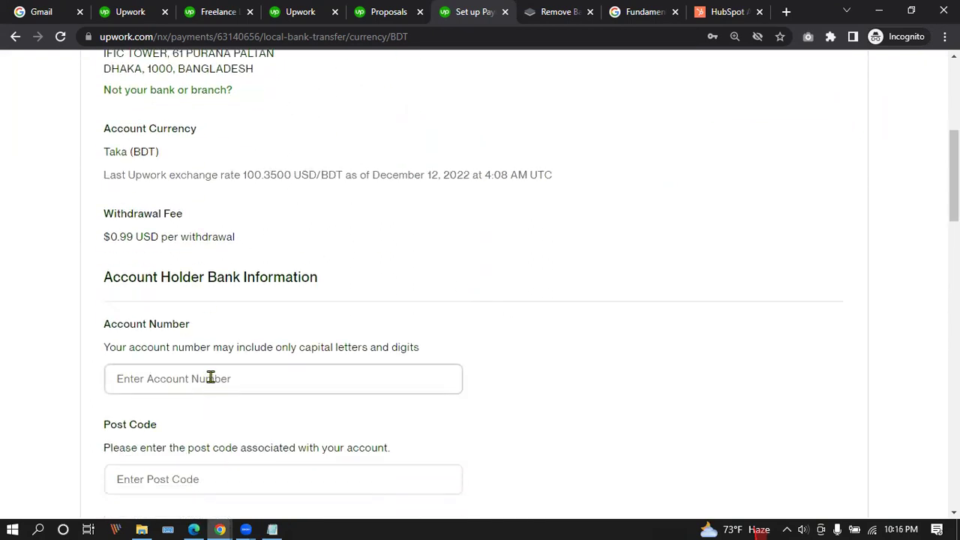
# Visit the account number and post code fields and set the account type to Personal
pyautogui.click(146, 369)
pyautogui.scroll(-1, 250, 344)
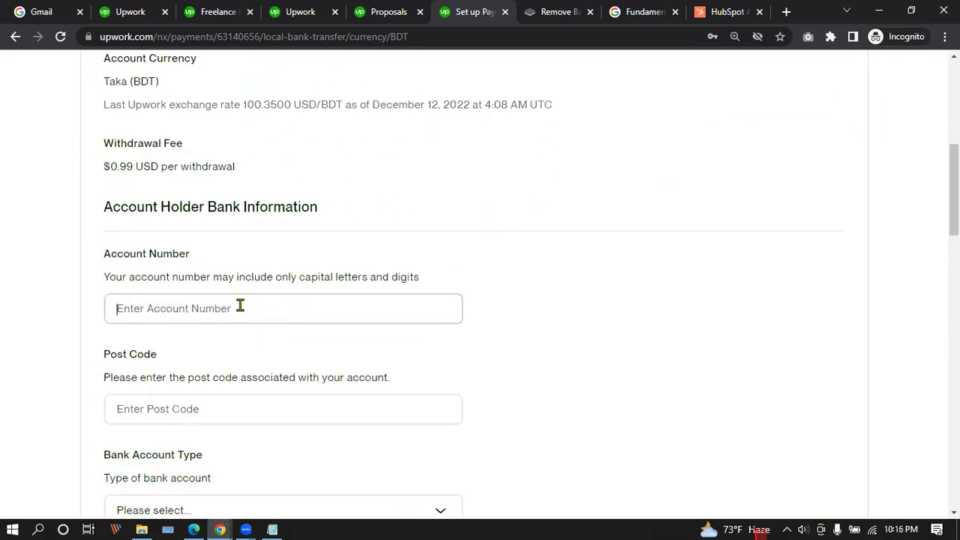
pyautogui.scroll(-1, 240, 306)
pyautogui.click(145, 339)
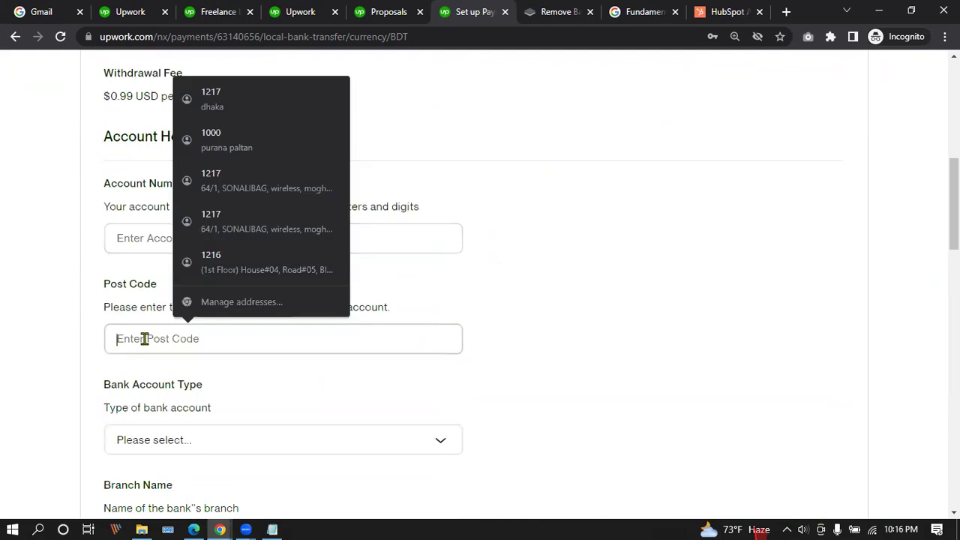
pyautogui.scroll(-2, 285, 330)
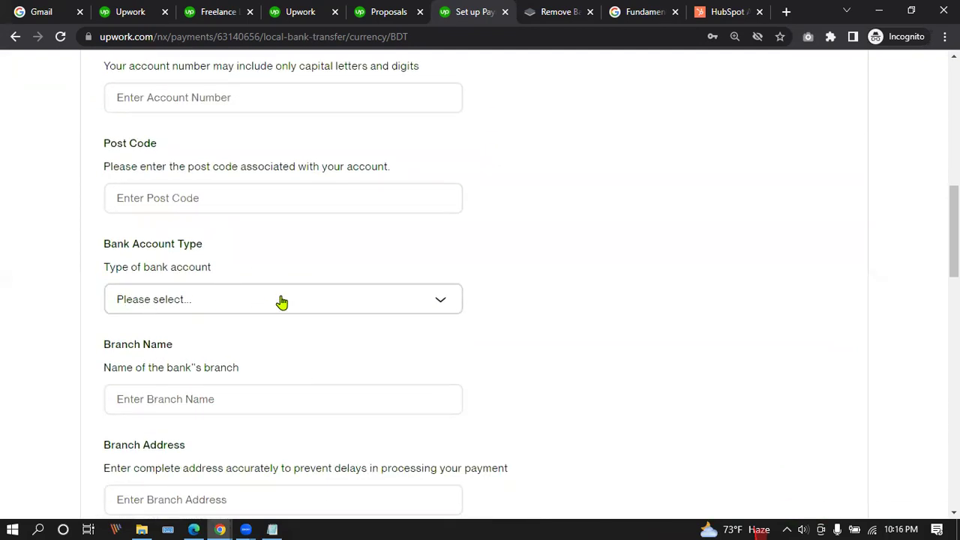
pyautogui.click(282, 301)
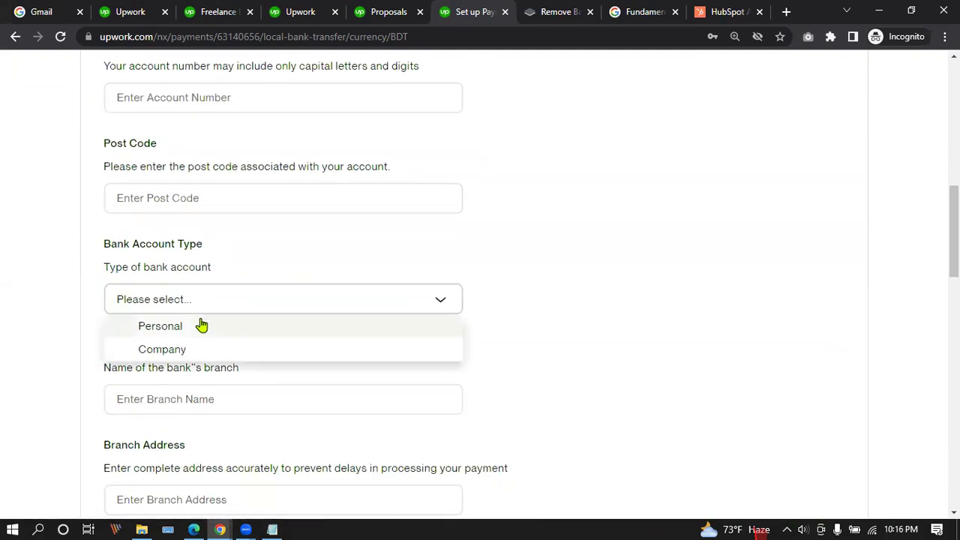
pyautogui.click(183, 327)
pyautogui.scroll(-2, 268, 270)
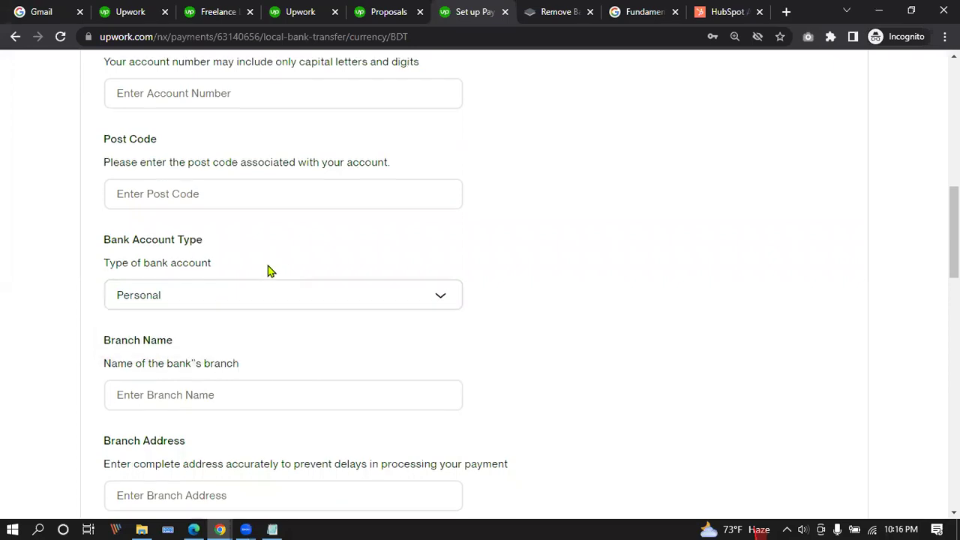
# Step through the branch address, holder's first and last name, and date-of-birth calendar
pyautogui.click(172, 355)
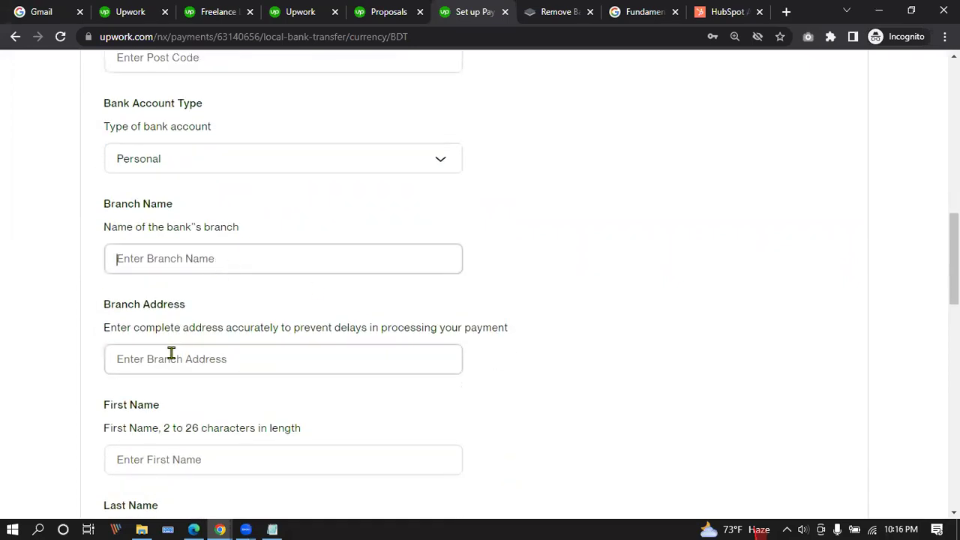
pyautogui.scroll(-2, 418, 360)
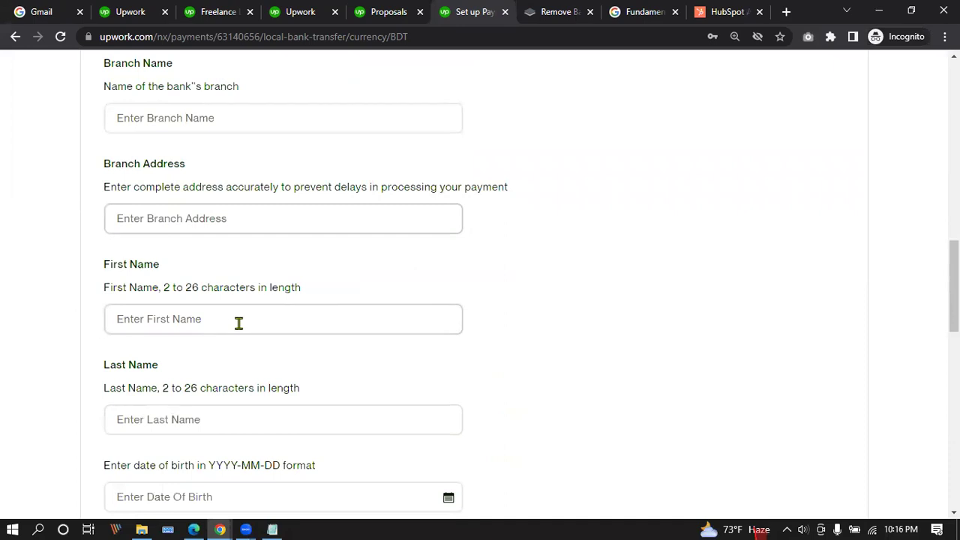
pyautogui.click(184, 318)
pyautogui.click(222, 419)
pyautogui.click(208, 494)
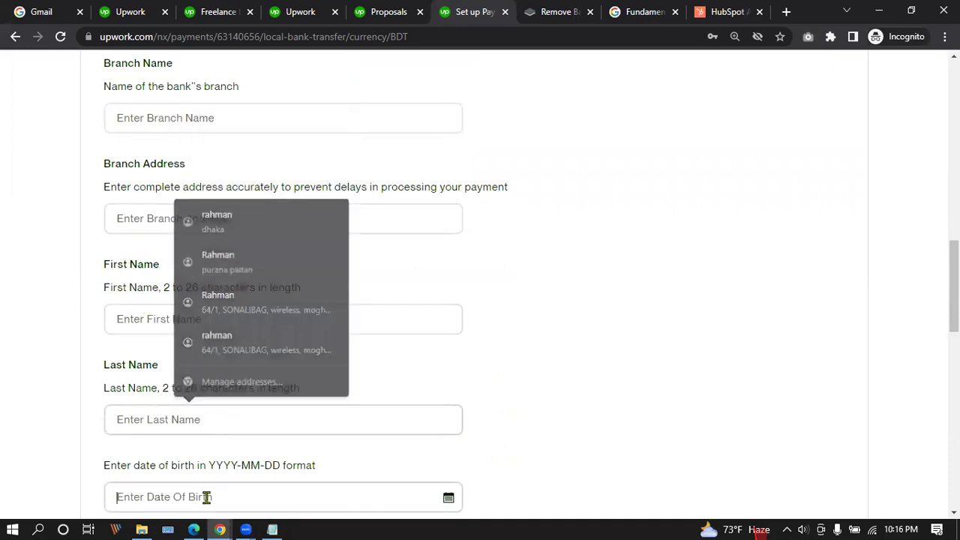
pyautogui.scroll(-2, 605, 273)
pyautogui.scroll(-1, 605, 273)
pyautogui.click(474, 253)
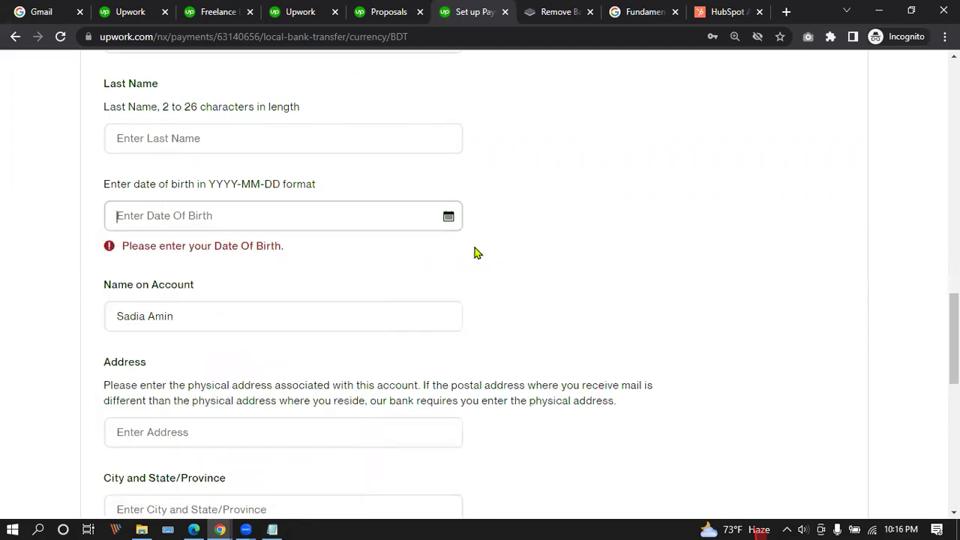
# Scroll through the Local Bank form reviewing details, highlighting the SWIFT Code label
pyautogui.scroll(-2, 274, 300)
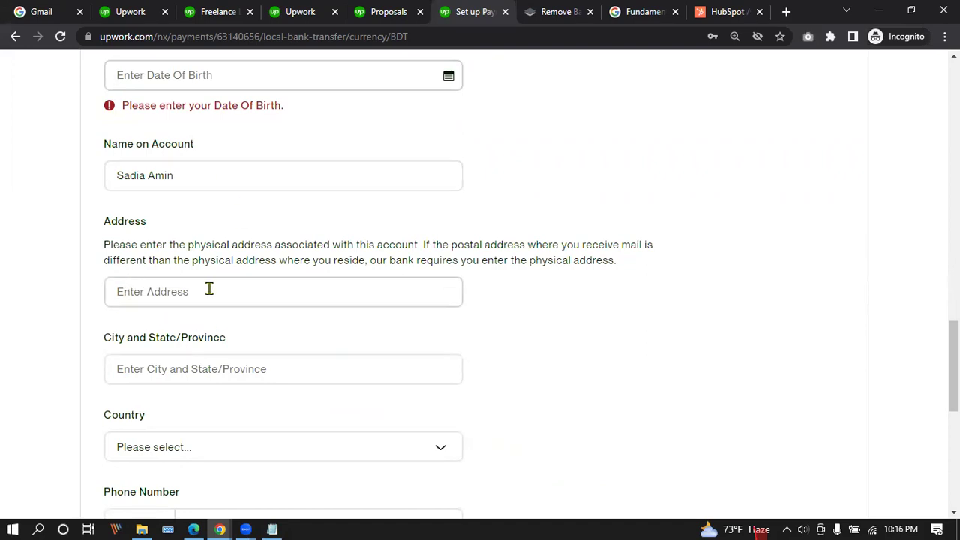
pyautogui.scroll(-1, 258, 264)
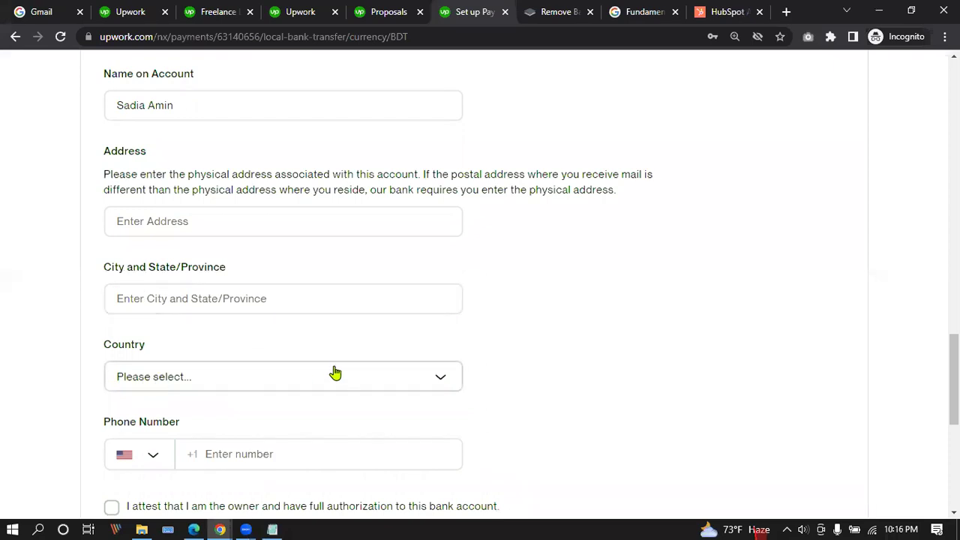
pyautogui.scroll(-2, 333, 370)
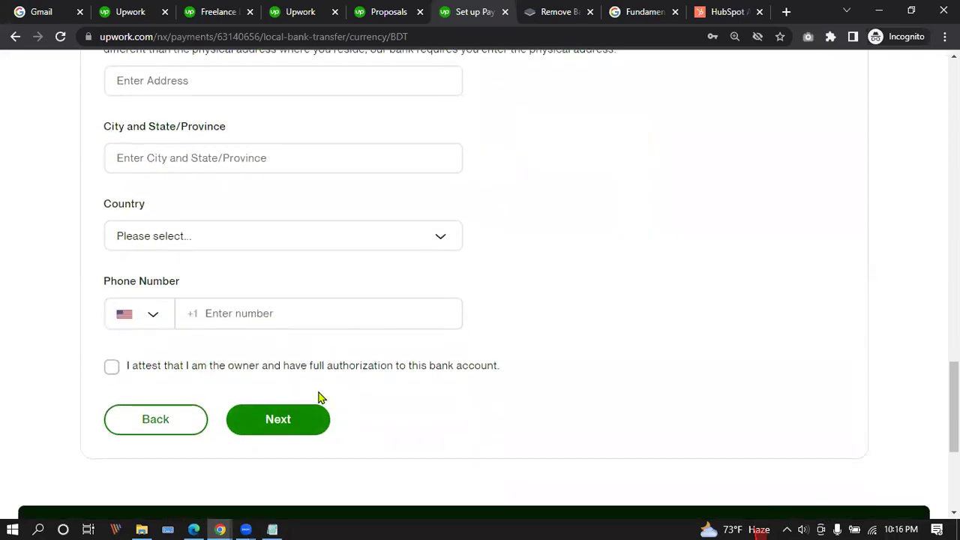
pyautogui.scroll(18, 318, 398)
pyautogui.scroll(-2, 307, 379)
pyautogui.scroll(6, 295, 373)
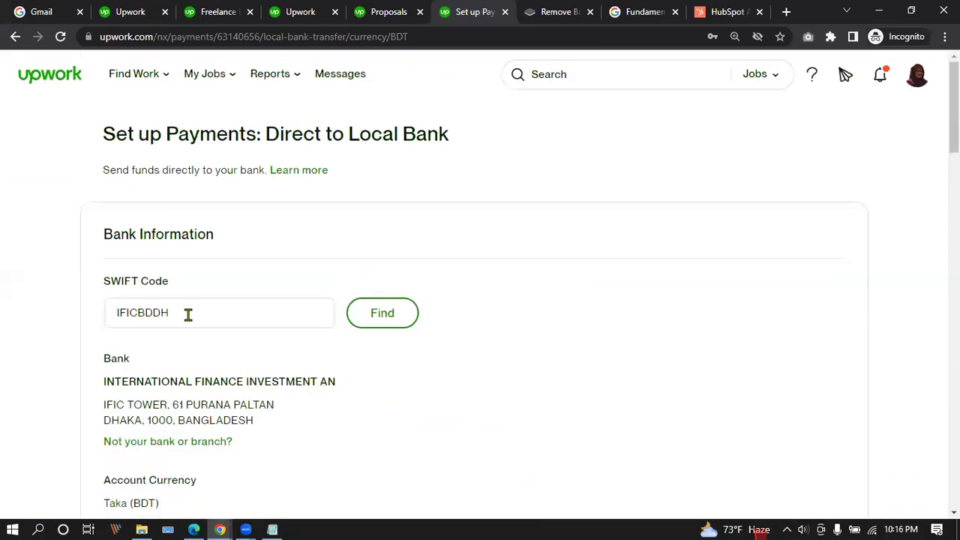
pyautogui.moveTo(101, 287); pyautogui.dragTo(190, 283)
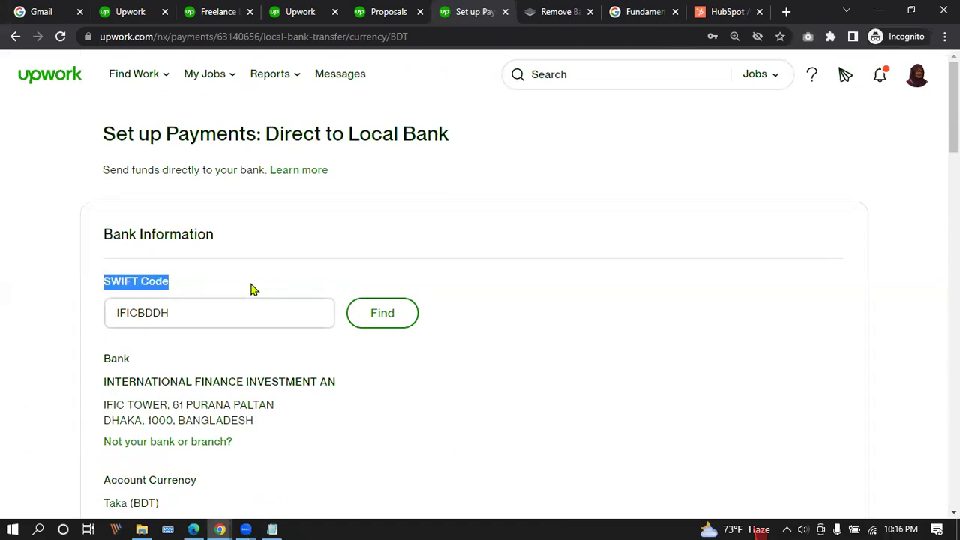
pyautogui.scroll(-3, 283, 302)
pyautogui.scroll(-2, 188, 253)
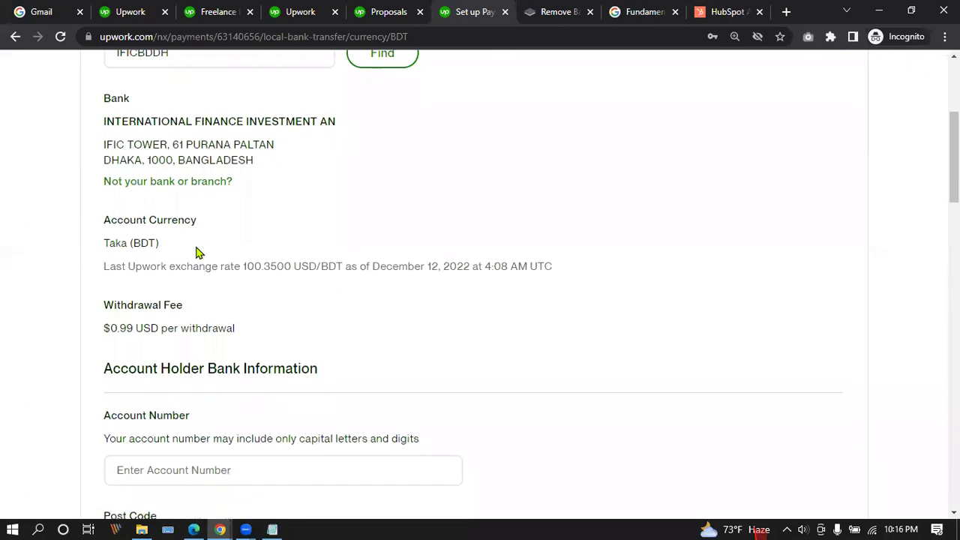
pyautogui.scroll(-2, 105, 325)
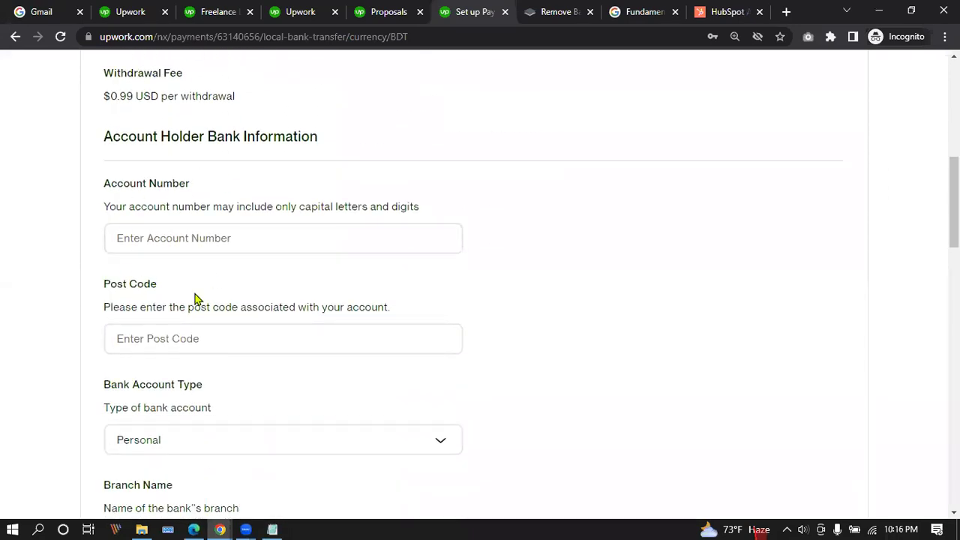
pyautogui.scroll(-1, 195, 299)
pyautogui.scroll(-1, 245, 217)
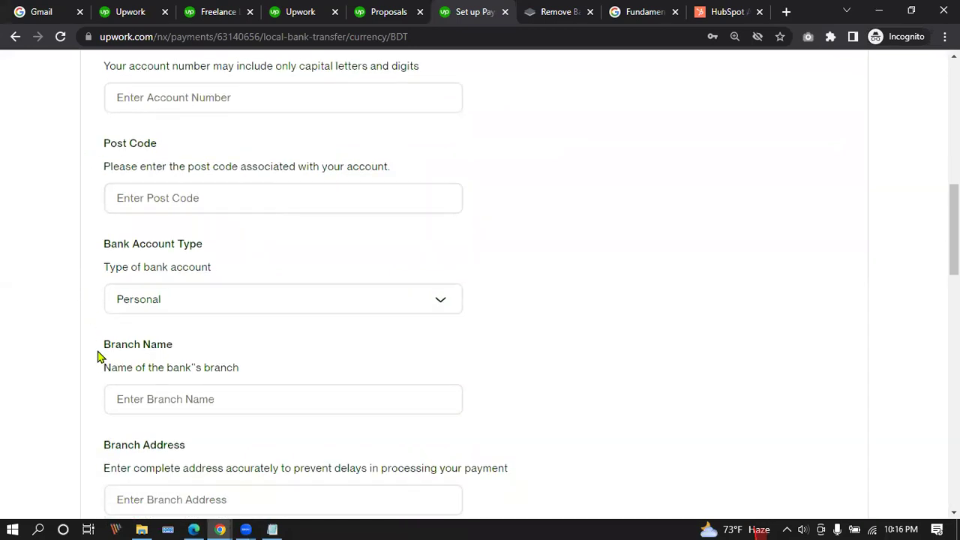
pyautogui.moveTo(97, 349); pyautogui.dragTo(225, 350)
pyautogui.scroll(-2, 228, 341)
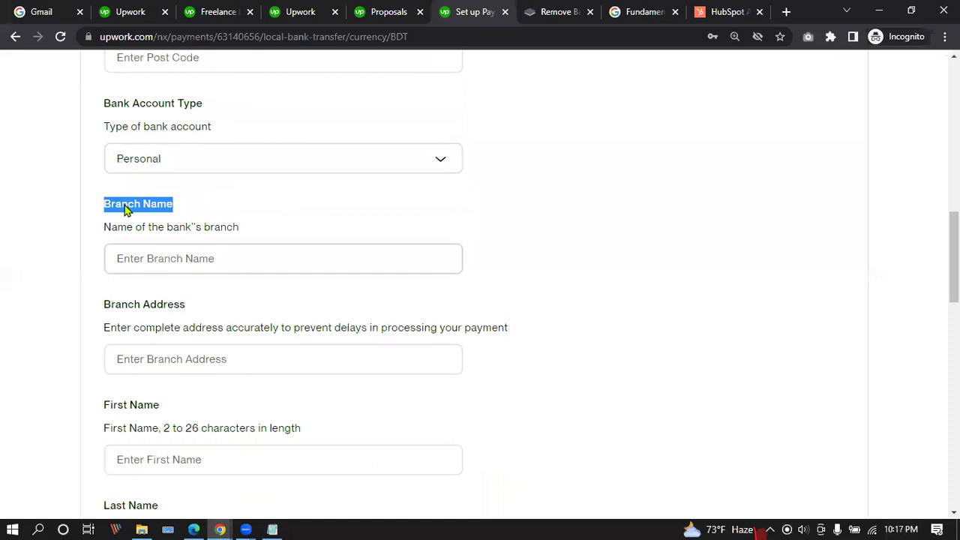
pyautogui.scroll(-3, 260, 310)
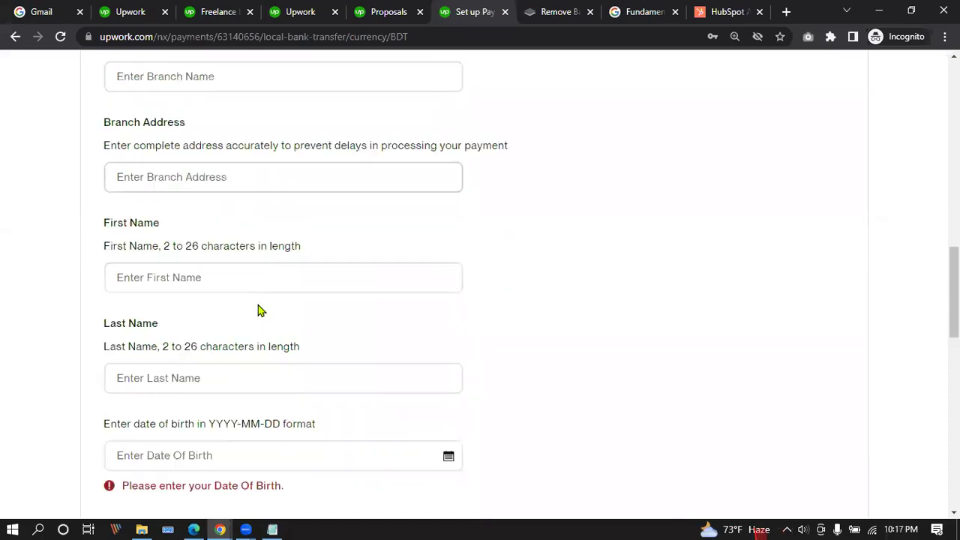
pyautogui.scroll(-10, 251, 211)
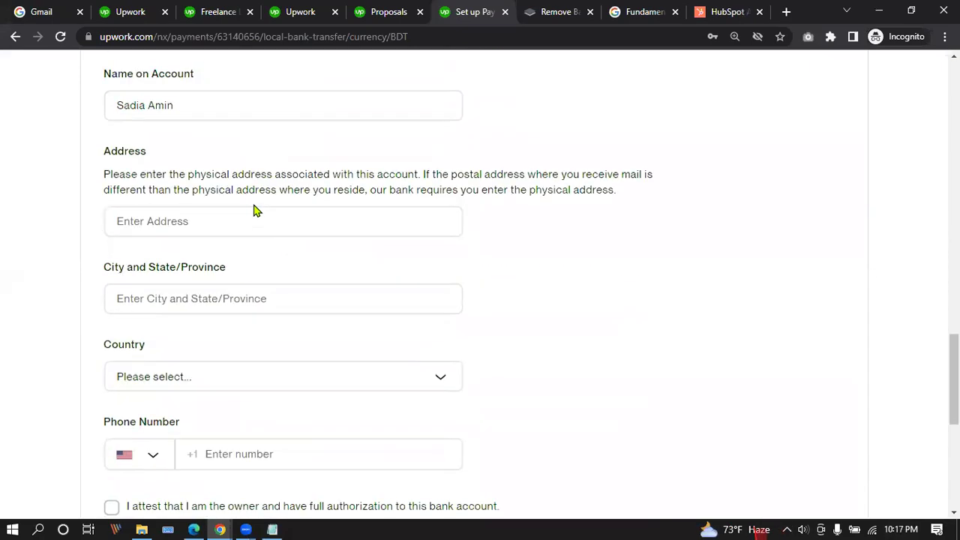
pyautogui.scroll(15, 255, 208)
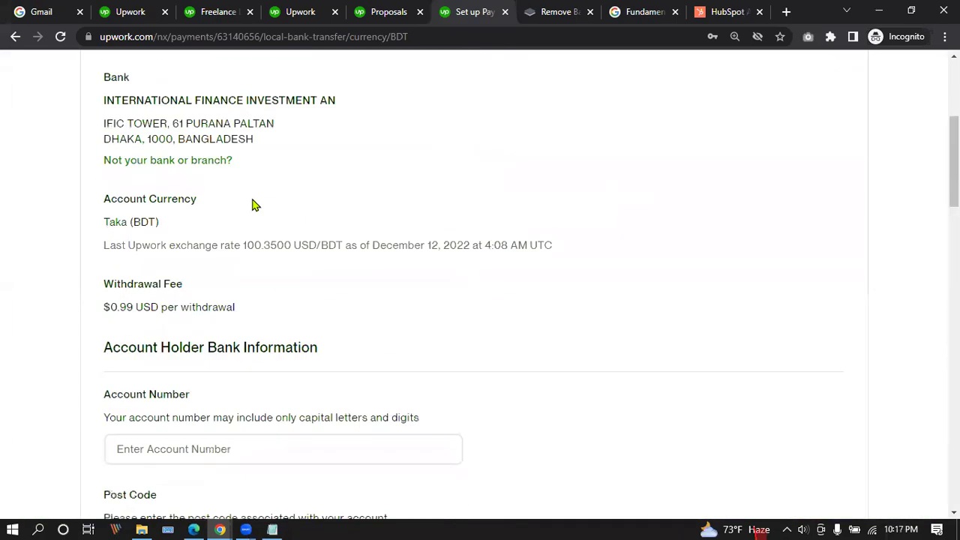
pyautogui.moveTo(126, 79)
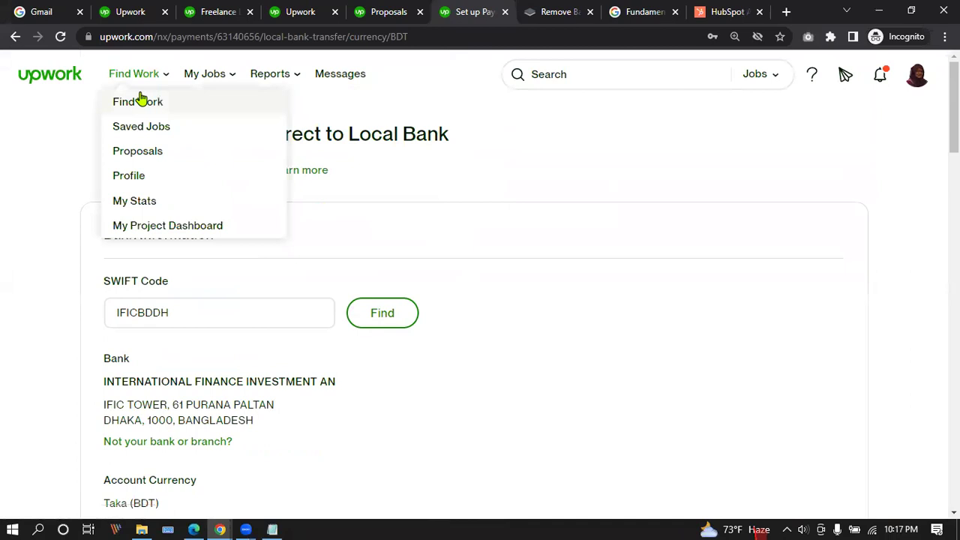
# Check My proposals shows none active, then return to the job feed's Best Matches
pyautogui.click(139, 161)
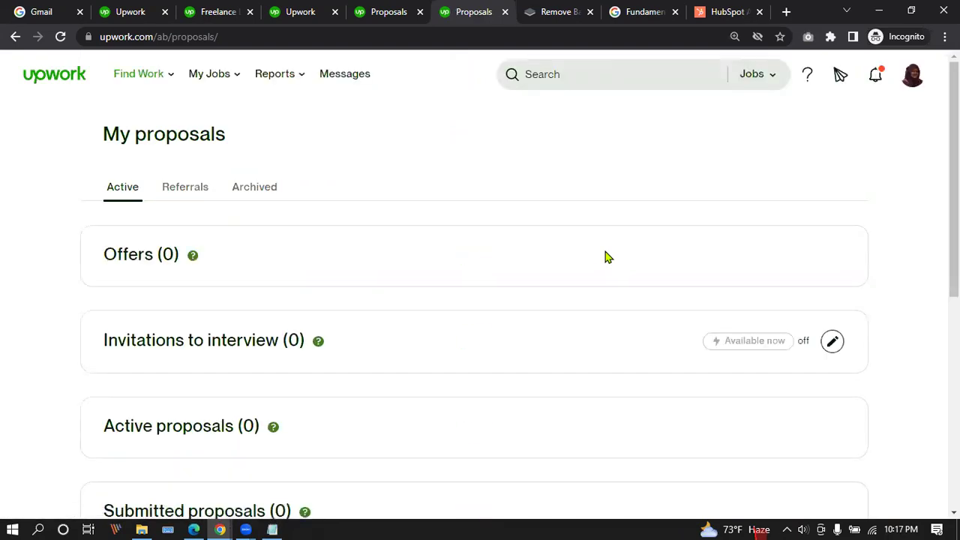
pyautogui.click(71, 77)
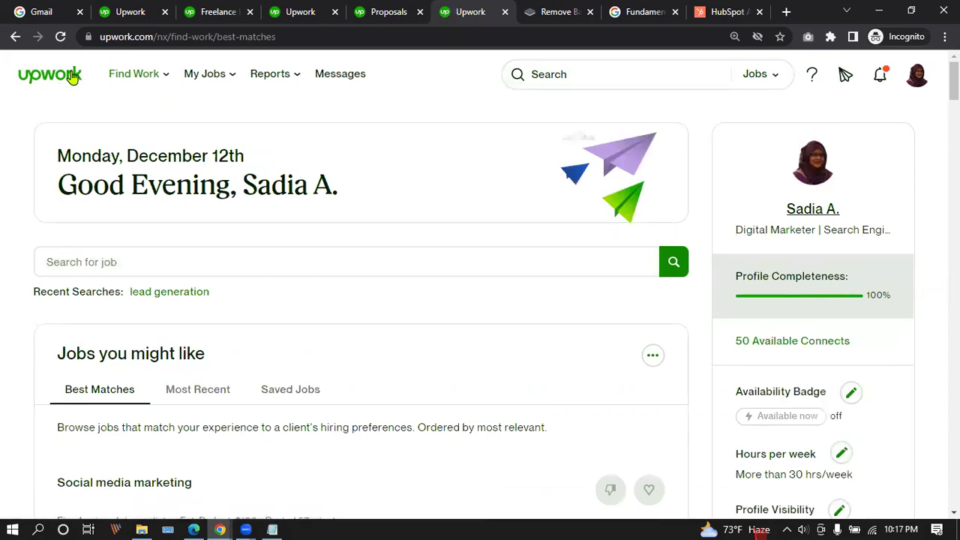
pyautogui.scroll(-4, 288, 259)
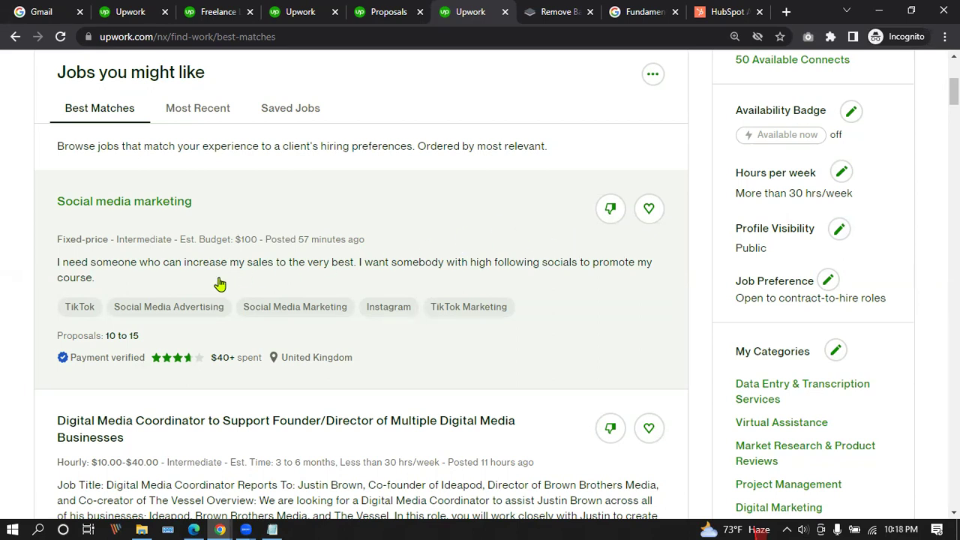
# Save the Social media marketing job, verify it in Saved Jobs, then switch to the buyer request PDF
pyautogui.click(649, 209)
pyautogui.scroll(4, 315, 233)
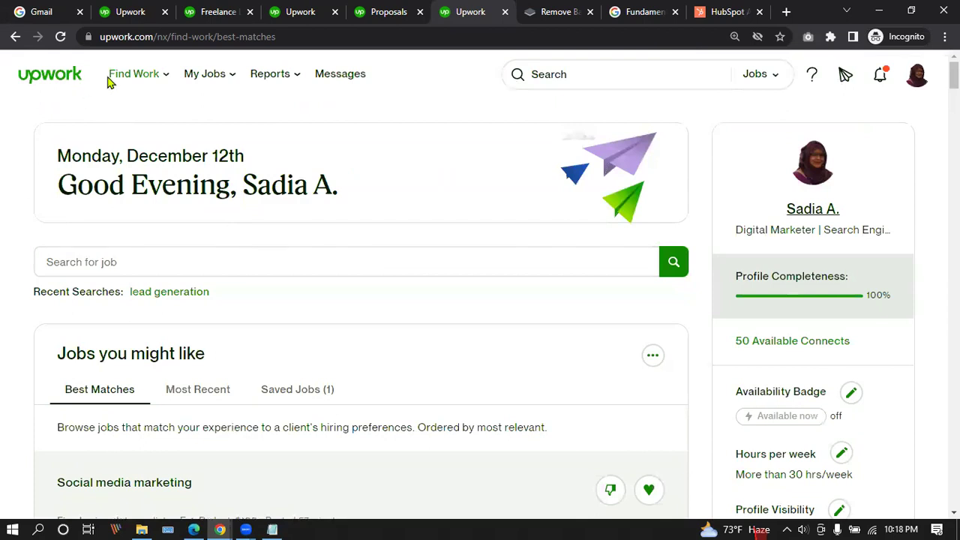
pyautogui.moveTo(144, 80)
pyautogui.moveTo(144, 80); pyautogui.dragTo(68, 103)
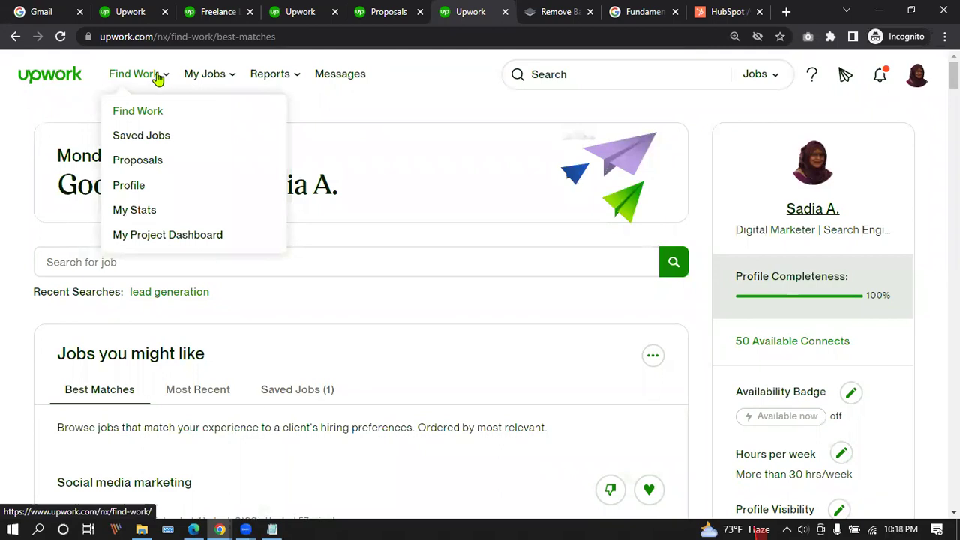
pyautogui.click(161, 141)
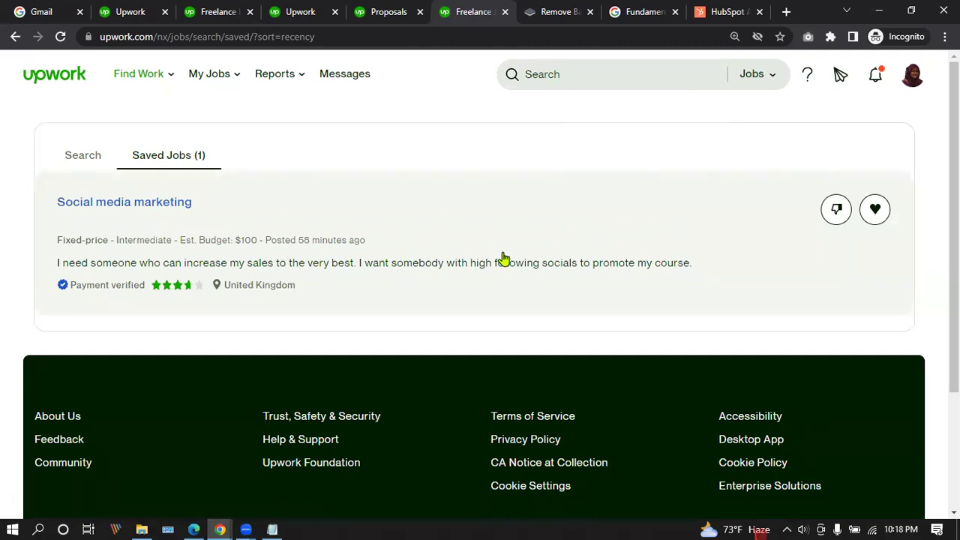
pyautogui.click(55, 84)
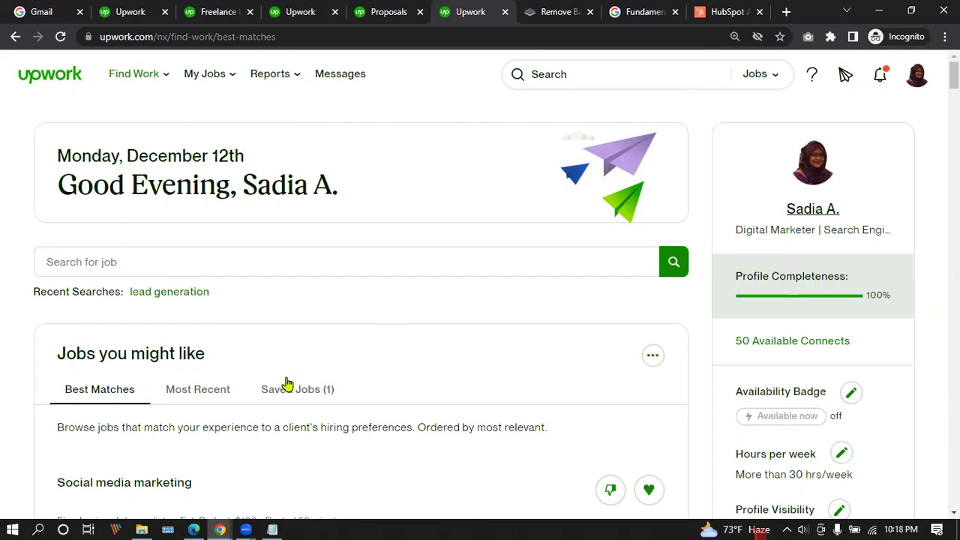
pyautogui.click(194, 530)
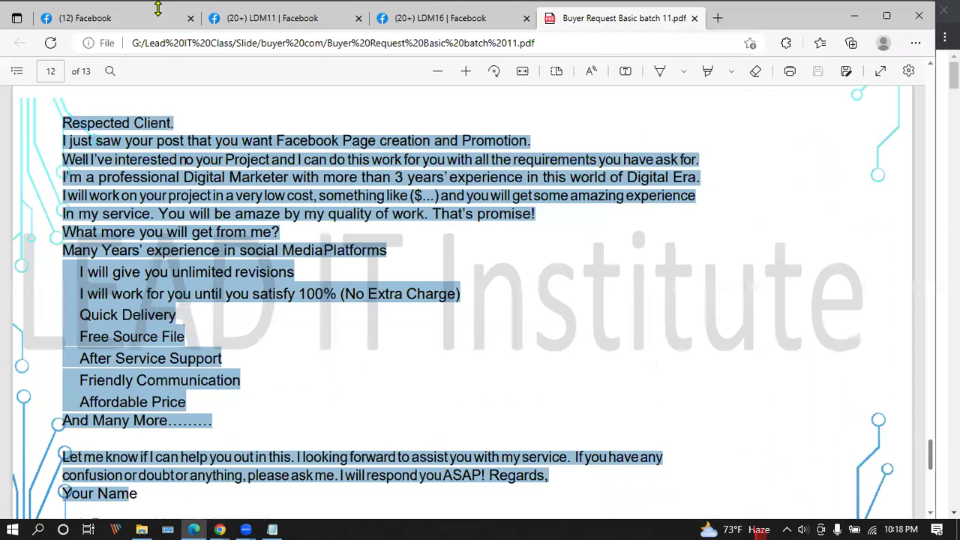
# Search 'facebook' and open the Facebook Ads and Google Ads Community group, checking its membership options
pyautogui.click(159, 15)
pyautogui.click(165, 76)
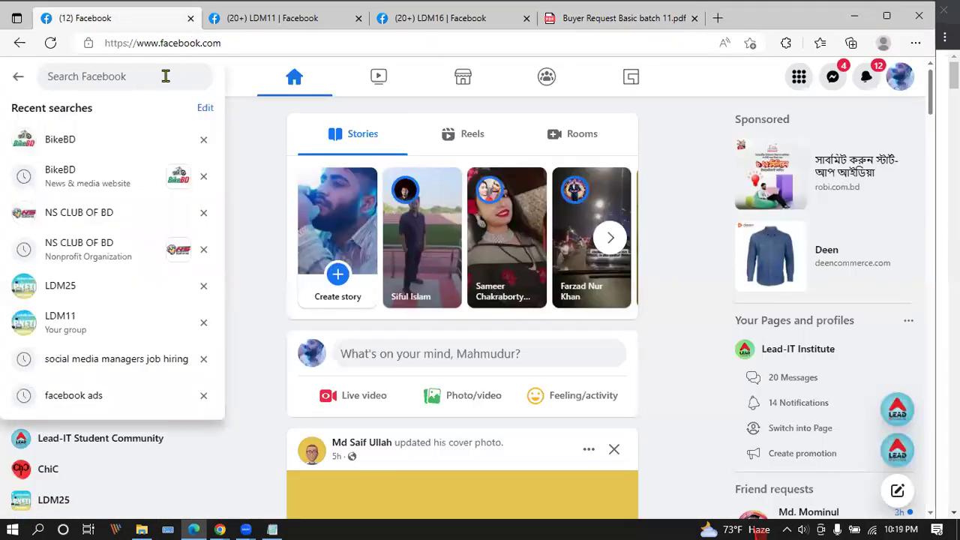
pyautogui.write('facebook')
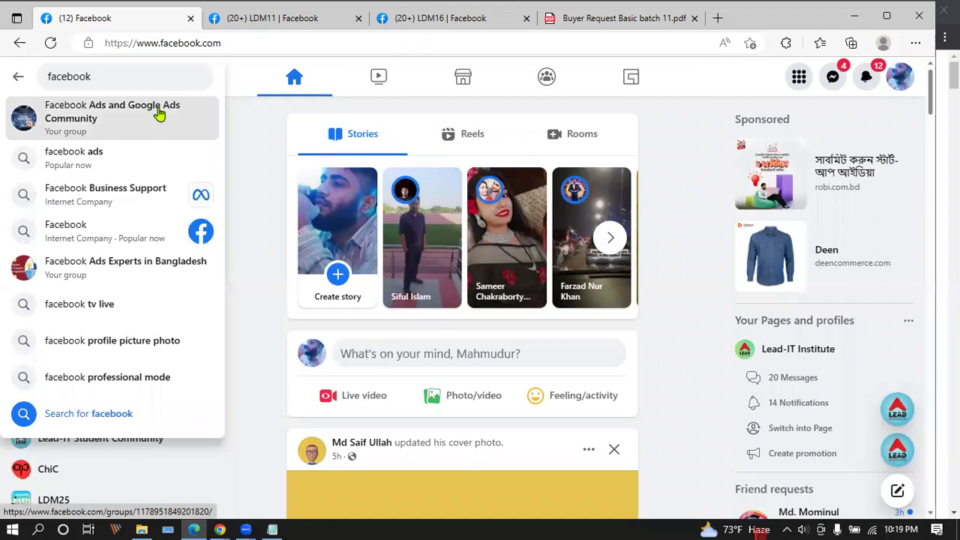
pyautogui.click(158, 113)
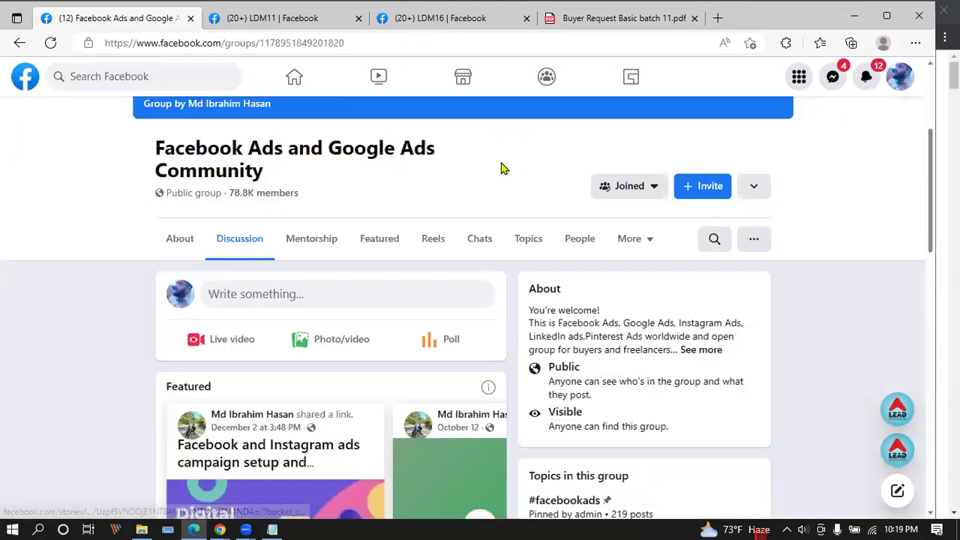
pyautogui.click(617, 189)
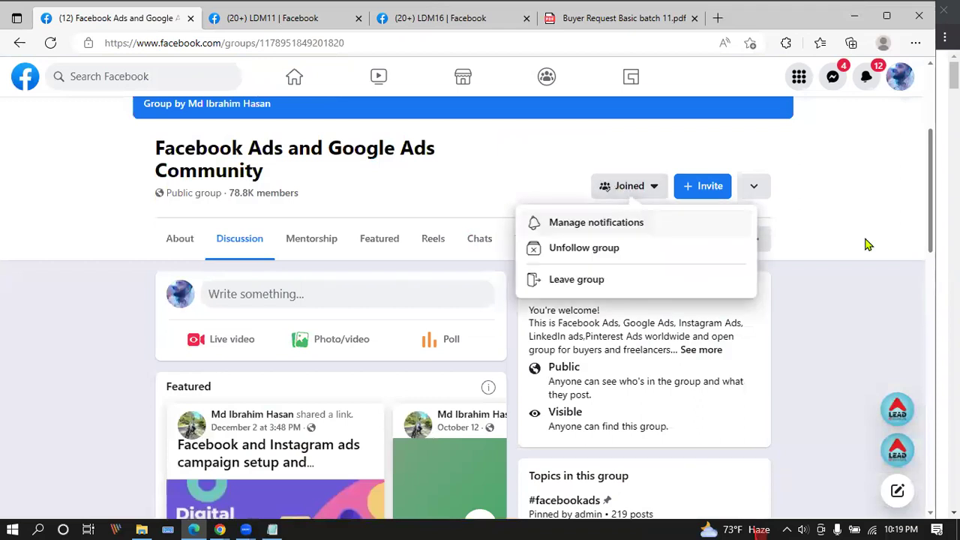
pyautogui.click(542, 197)
pyautogui.scroll(-4, 450, 225)
pyautogui.scroll(3, 252, 256)
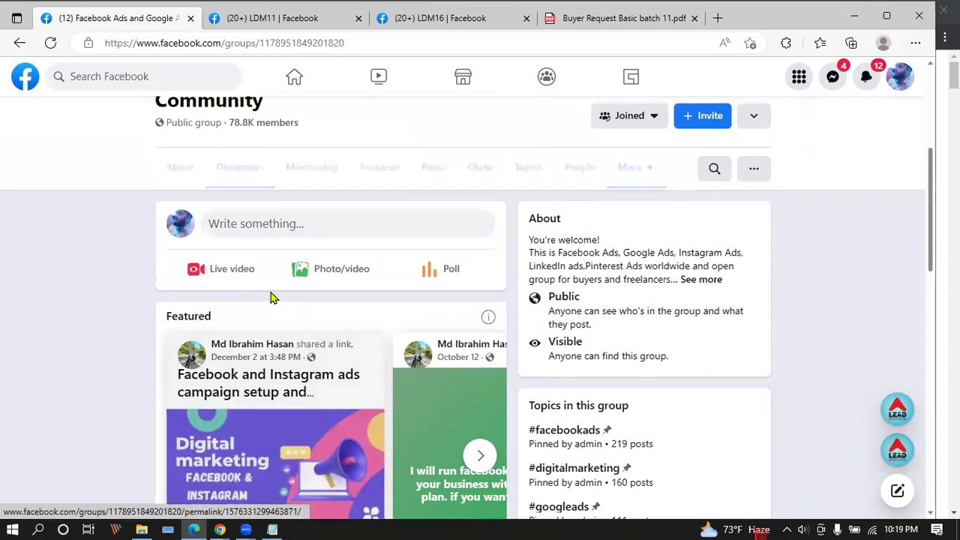
# Dismiss the new-post composer and expand the group post seeking an experienced Facebook Ads specialist
pyautogui.click(279, 223)
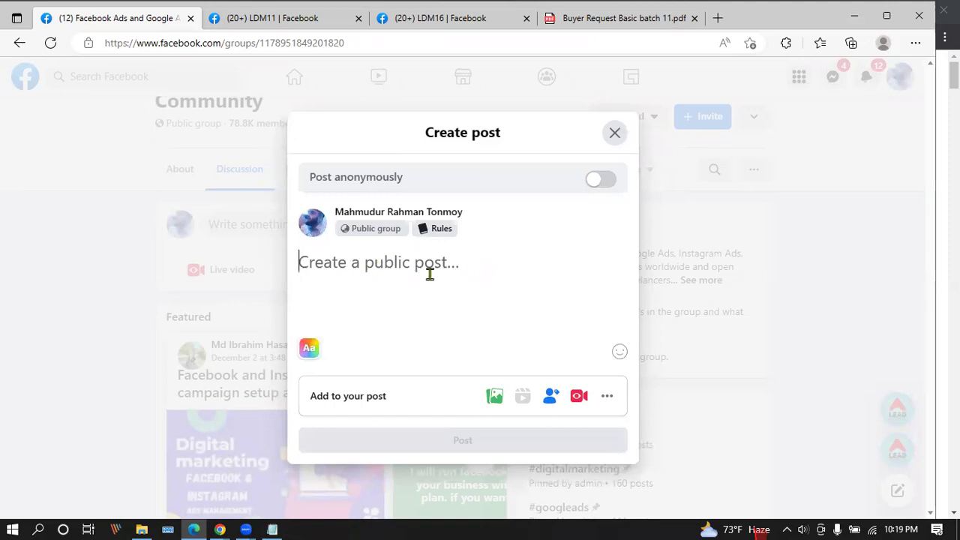
pyautogui.click(614, 133)
pyautogui.scroll(-5, 354, 278)
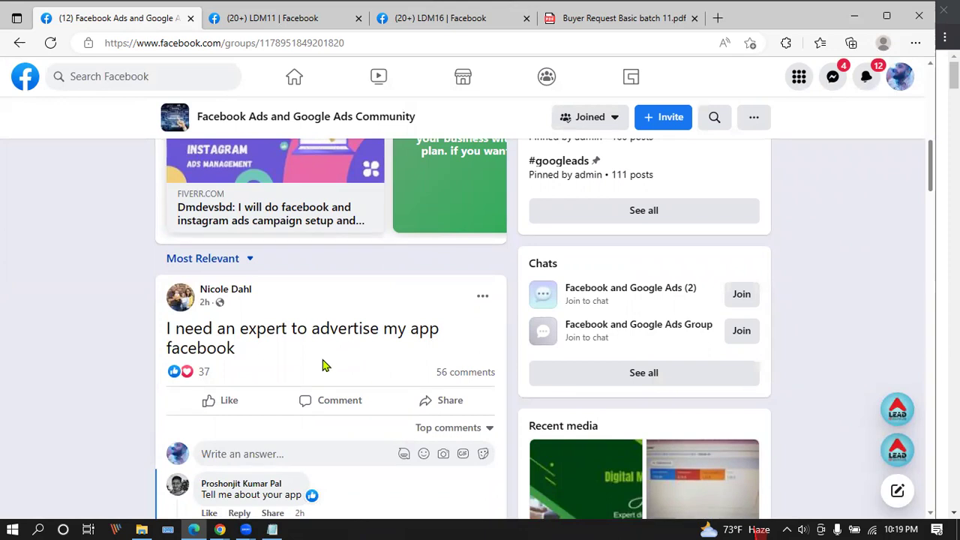
pyautogui.scroll(-2, 350, 307)
pyautogui.scroll(-12, 350, 307)
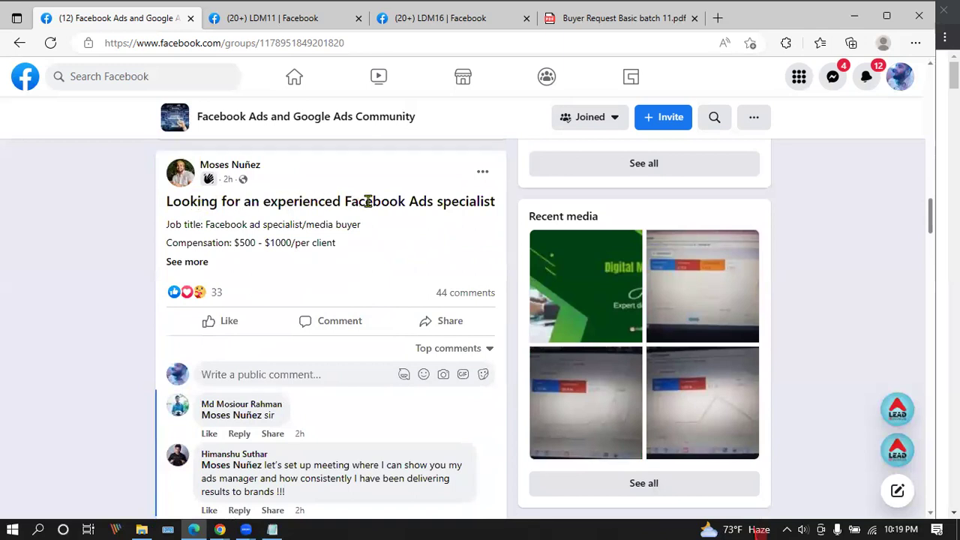
pyautogui.click(187, 262)
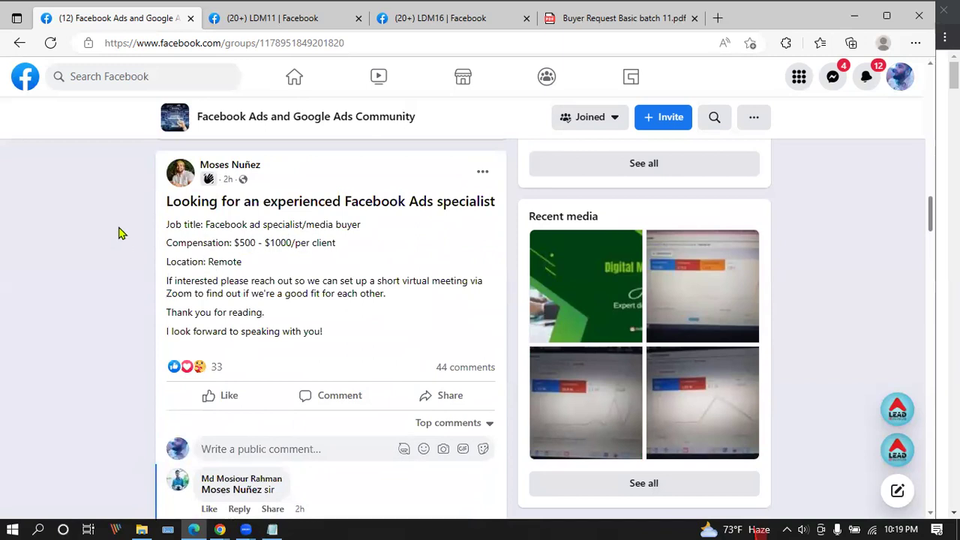
# Read through the full Facebook Ads specialist post, then switch to the LinkedIn profile window
pyautogui.scroll(-7, 235, 233)
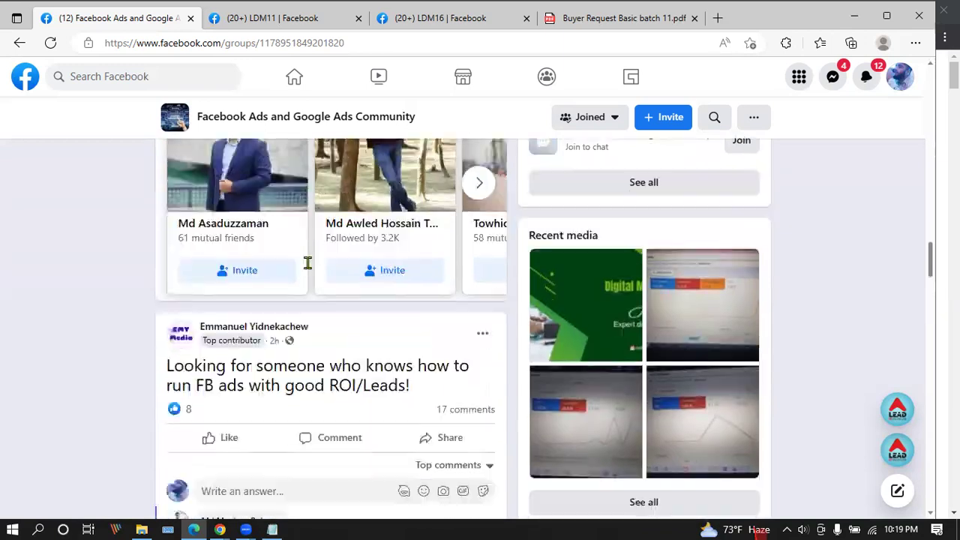
pyautogui.scroll(-4, 307, 266)
pyautogui.scroll(-5, 321, 308)
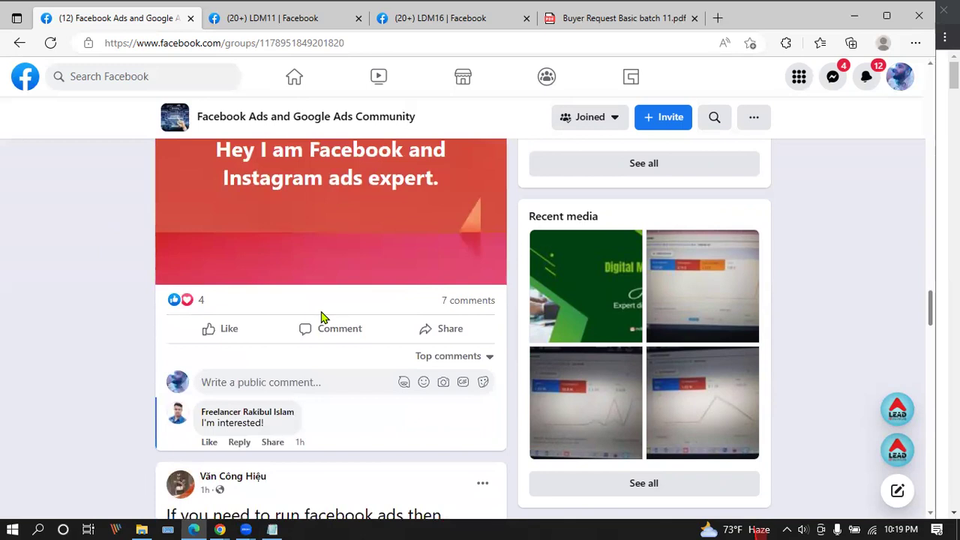
pyautogui.scroll(-4, 321, 317)
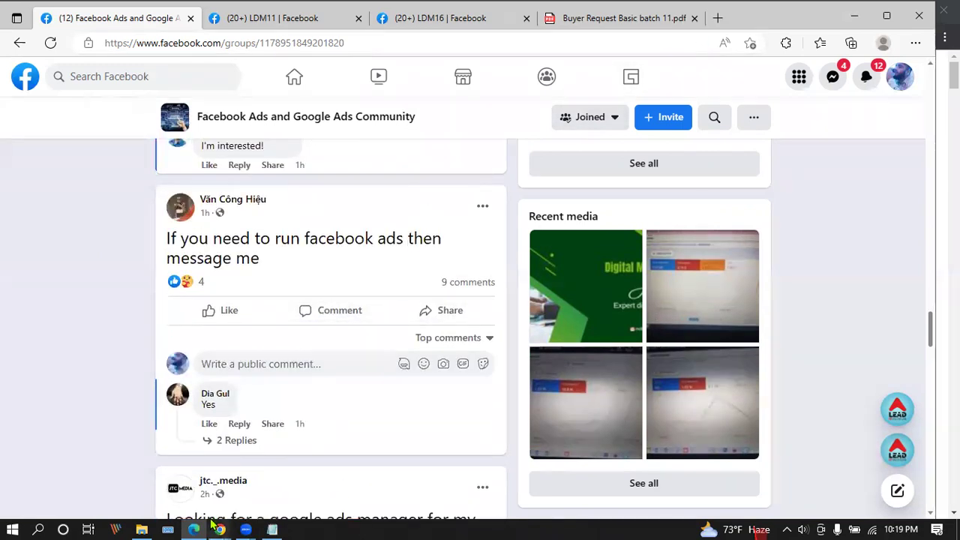
pyautogui.moveTo(218, 528)
pyautogui.click(132, 469)
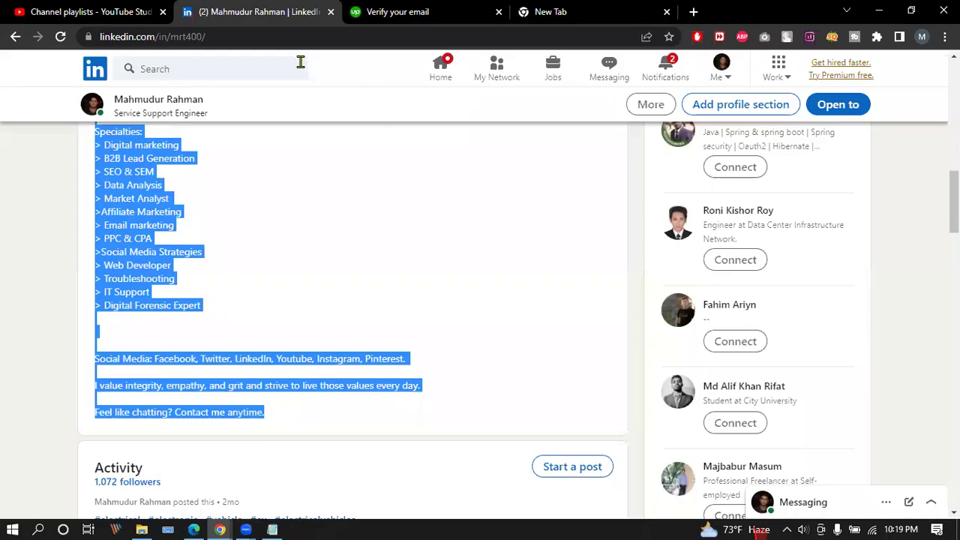
# From the LinkedIn home feed, open the Sales Navigator offer and view the Core plan details
pyautogui.click(440, 88)
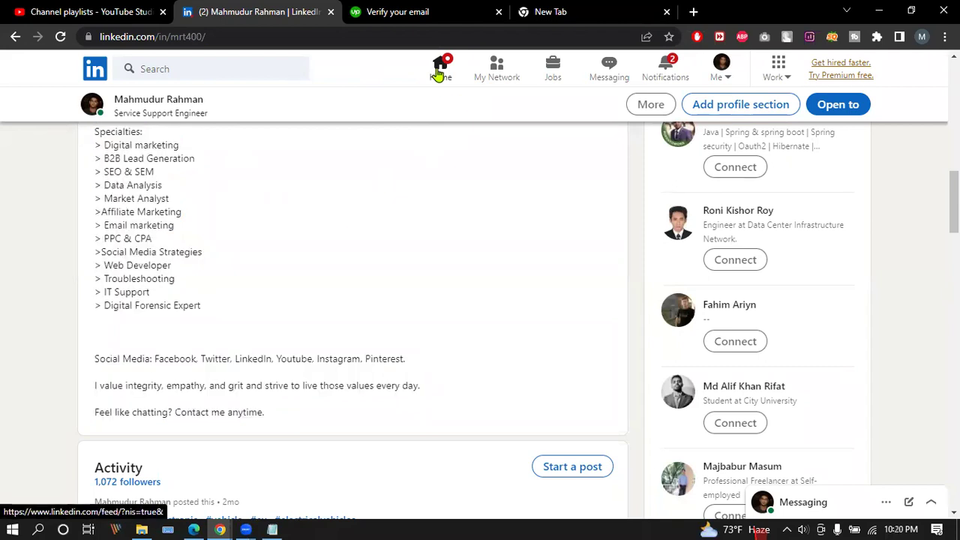
pyautogui.click(441, 71)
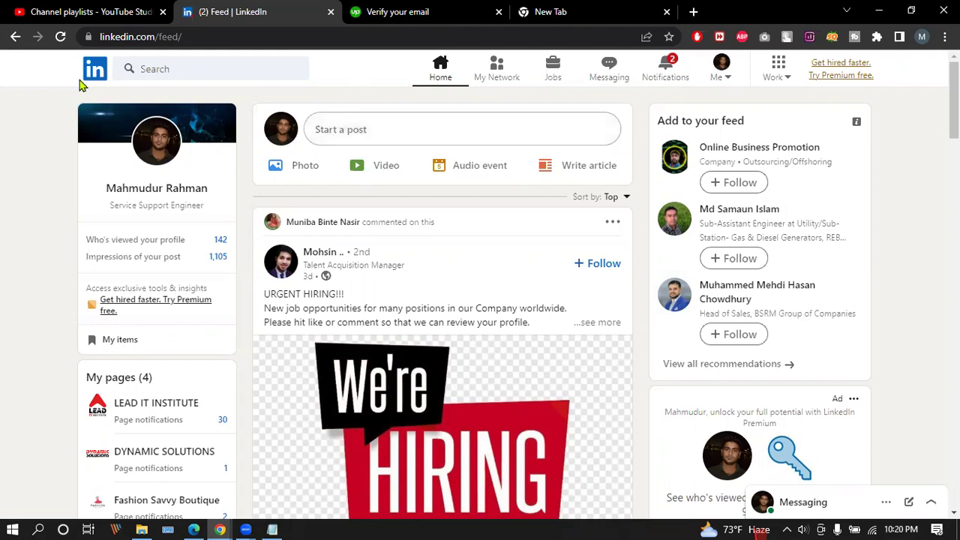
pyautogui.click(779, 65)
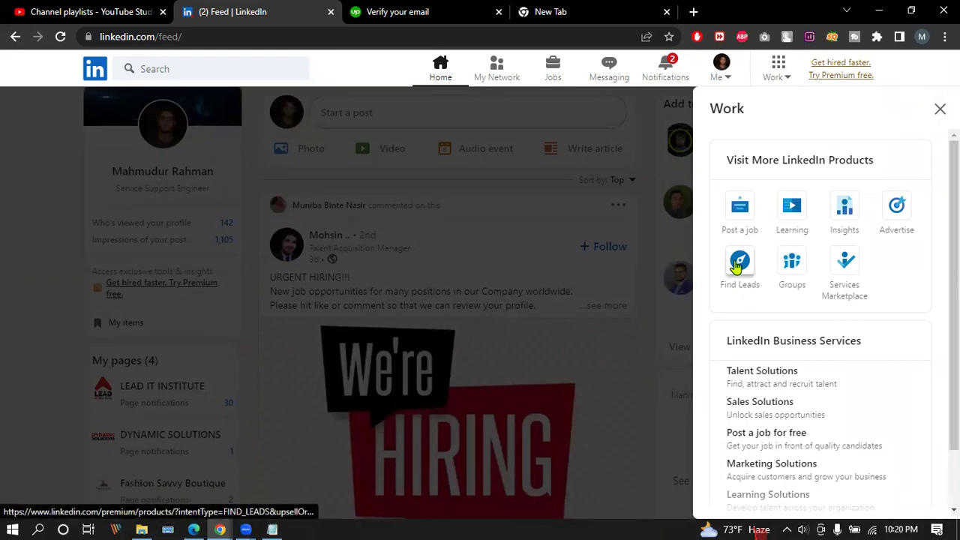
pyautogui.click(737, 263)
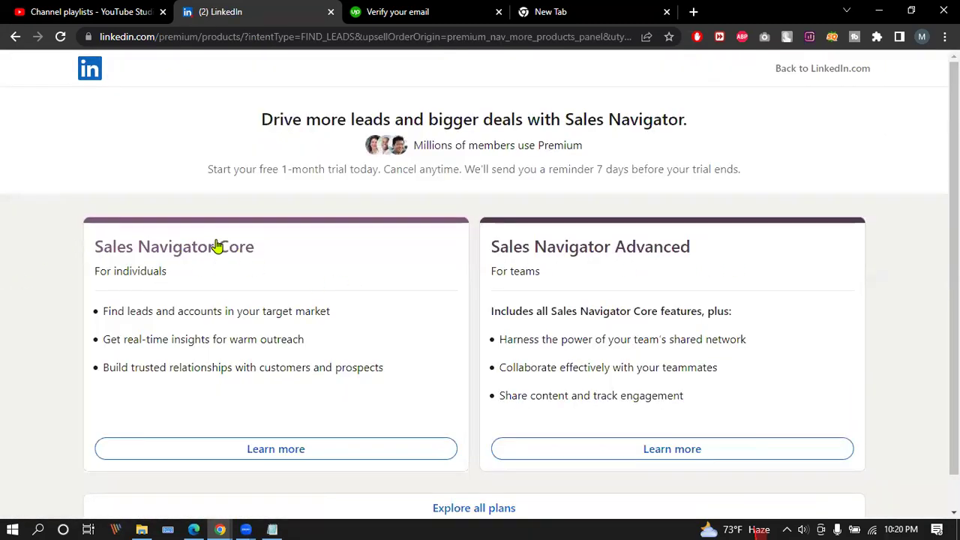
pyautogui.scroll(-1, 226, 251)
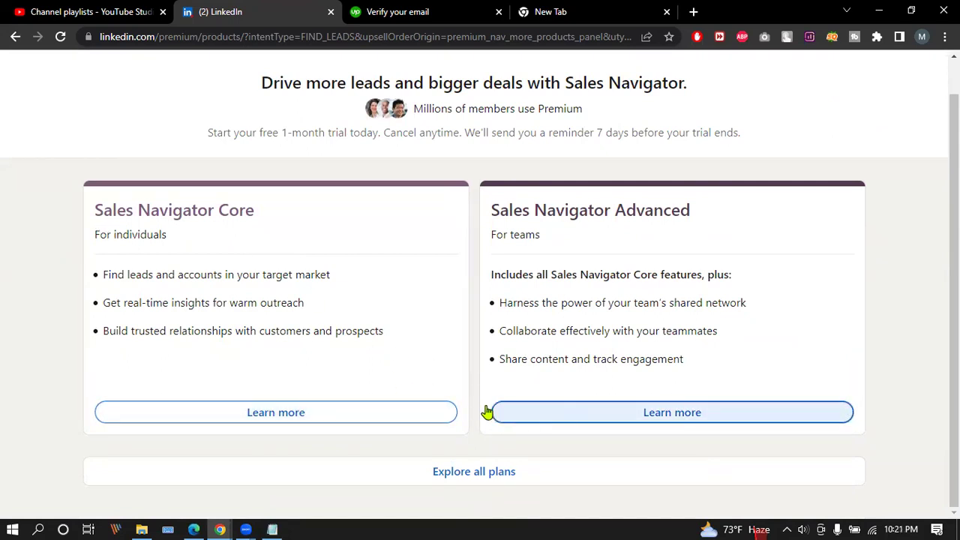
pyautogui.click(410, 413)
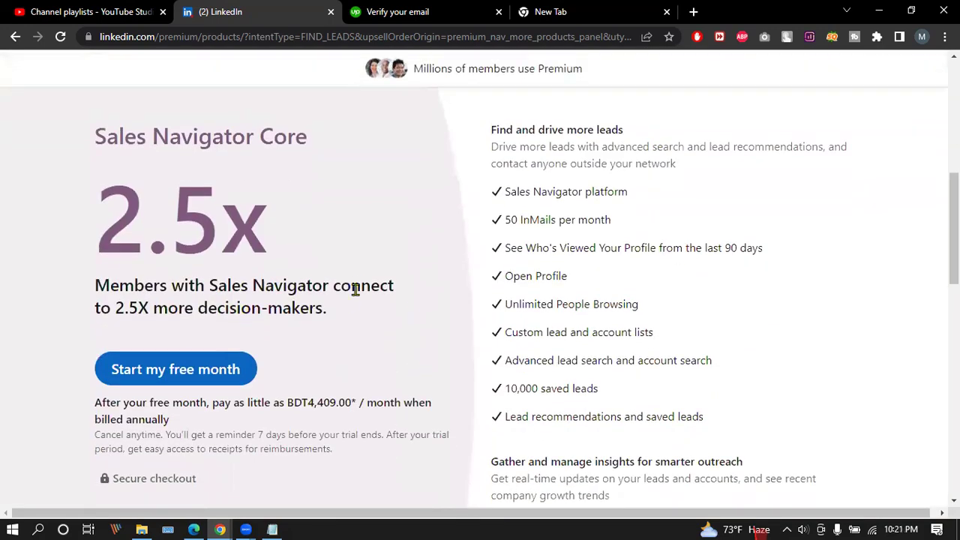
# Compare all four Premium plans and highlight the Business plan's BDT4,079.00 monthly price
pyautogui.scroll(3, 347, 302)
pyautogui.click(484, 274)
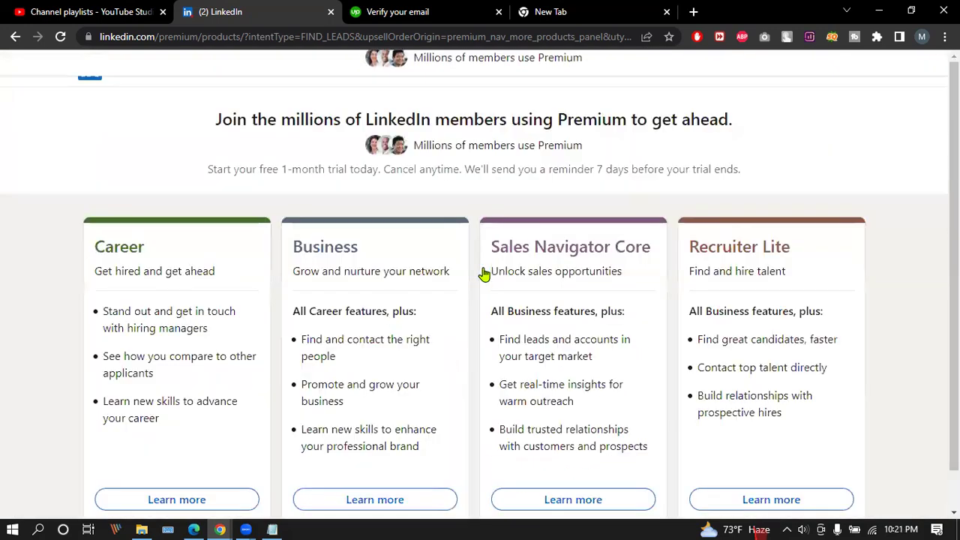
pyautogui.scroll(-1, 412, 354)
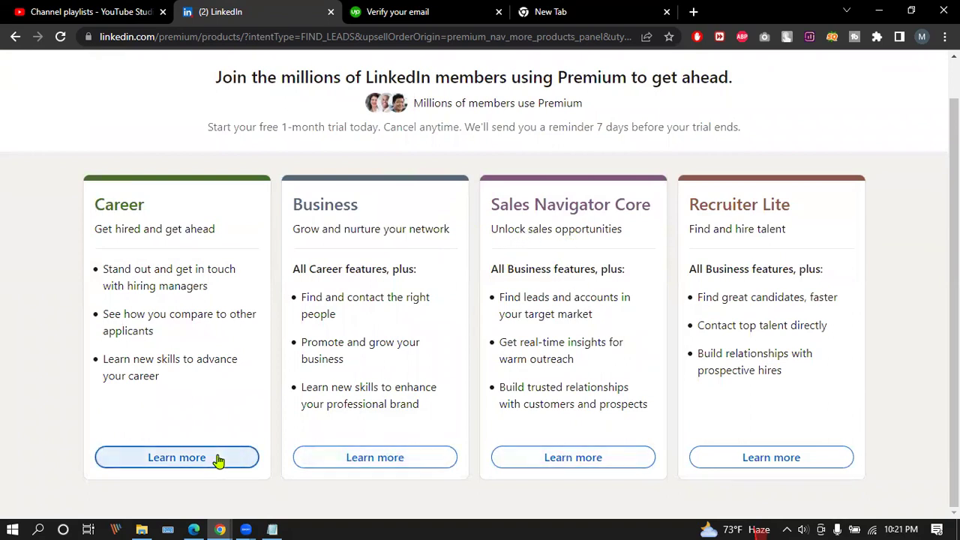
pyautogui.click(375, 457)
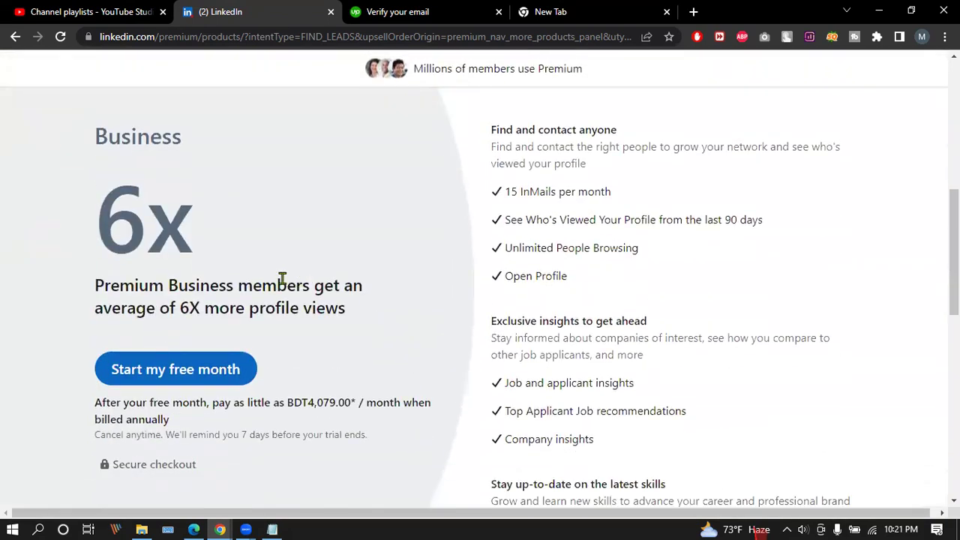
pyautogui.moveTo(291, 405); pyautogui.dragTo(365, 403)
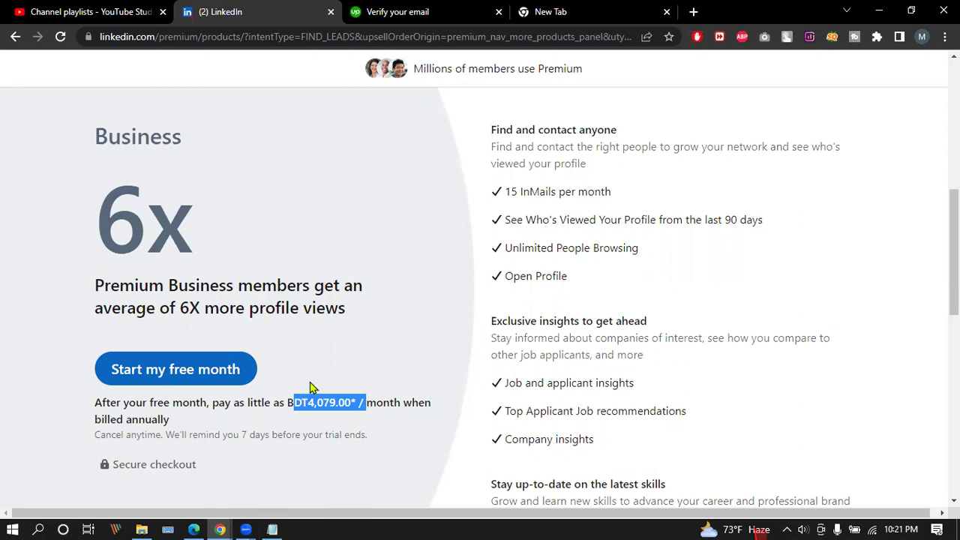
pyautogui.click(326, 359)
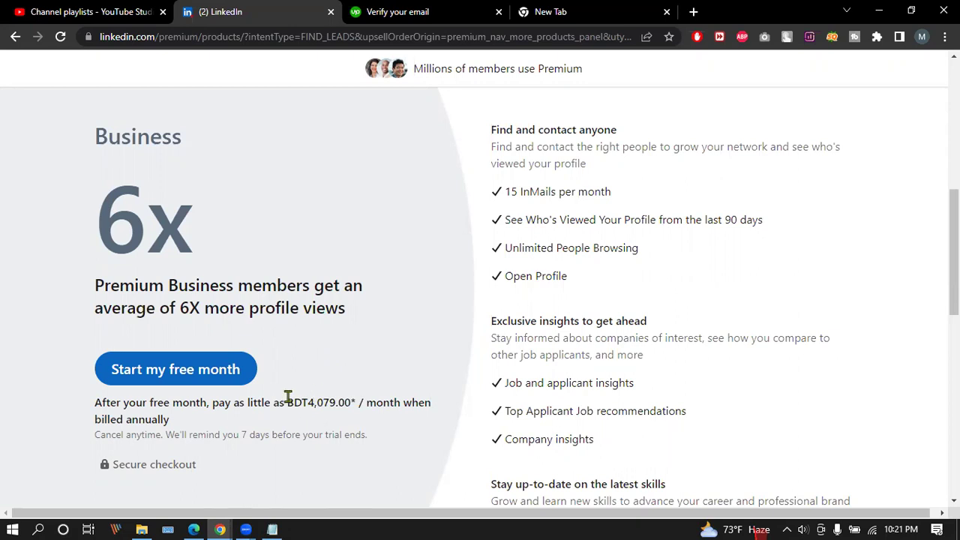
pyautogui.moveTo(287, 394); pyautogui.dragTo(357, 395)
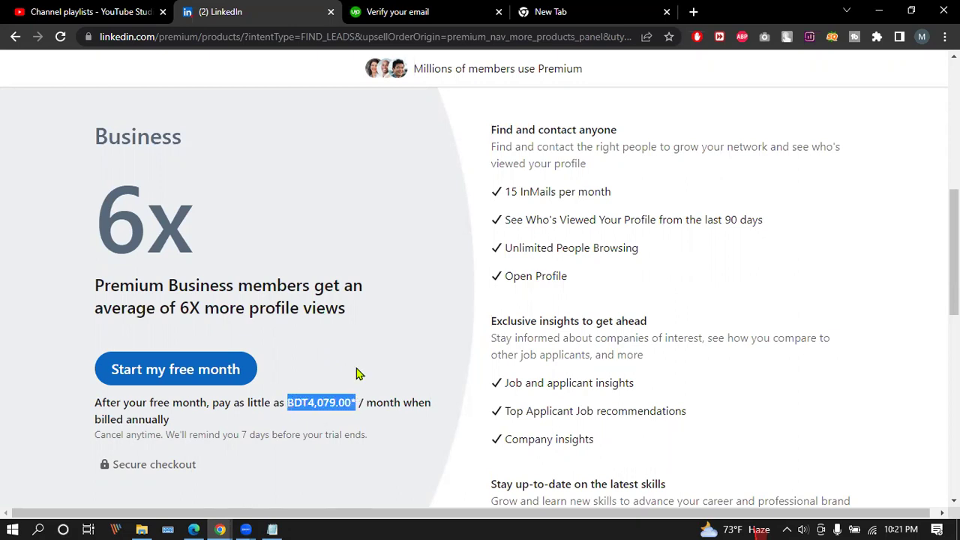
pyautogui.click(324, 405)
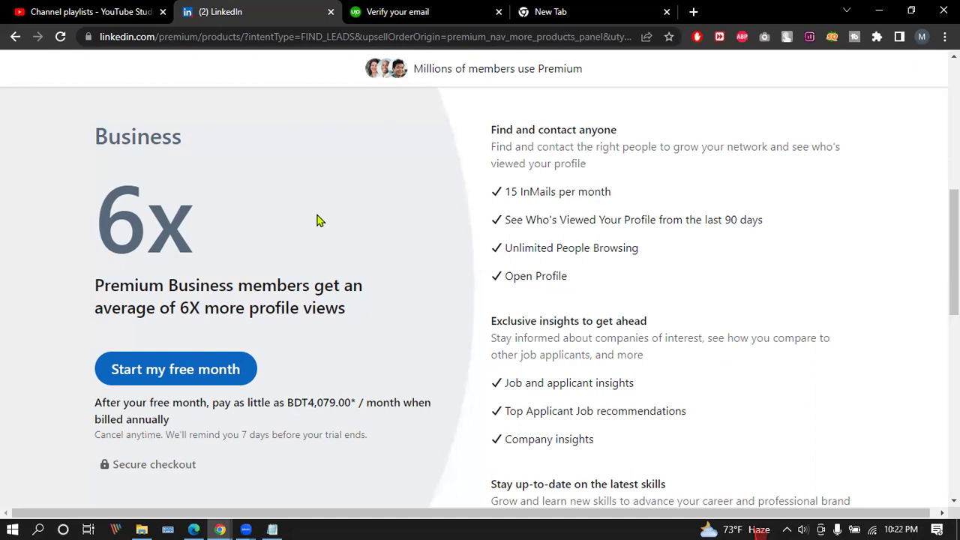
pyautogui.click(403, 12)
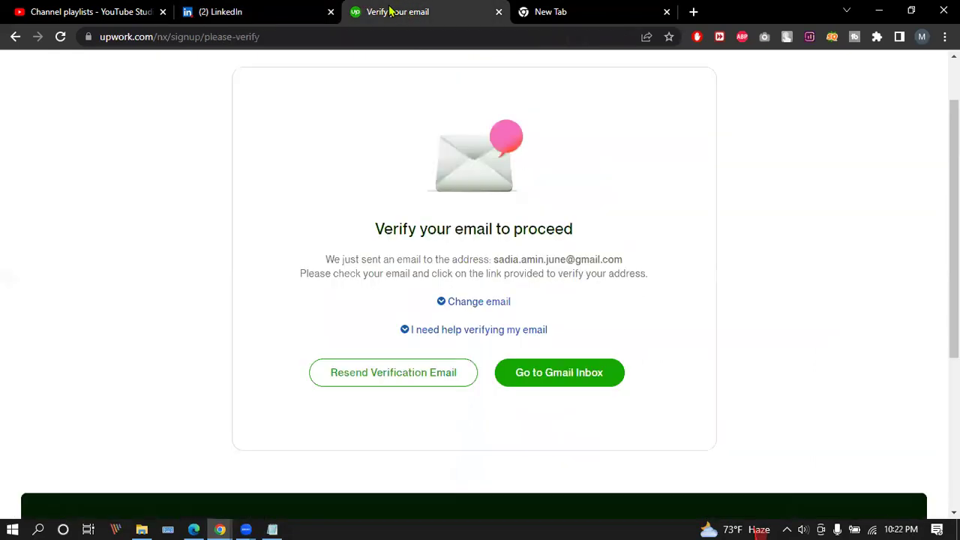
# Close the Upwork verification tab and return to the LinkedIn Premium page
pyautogui.click(499, 12)
pyautogui.click(253, 13)
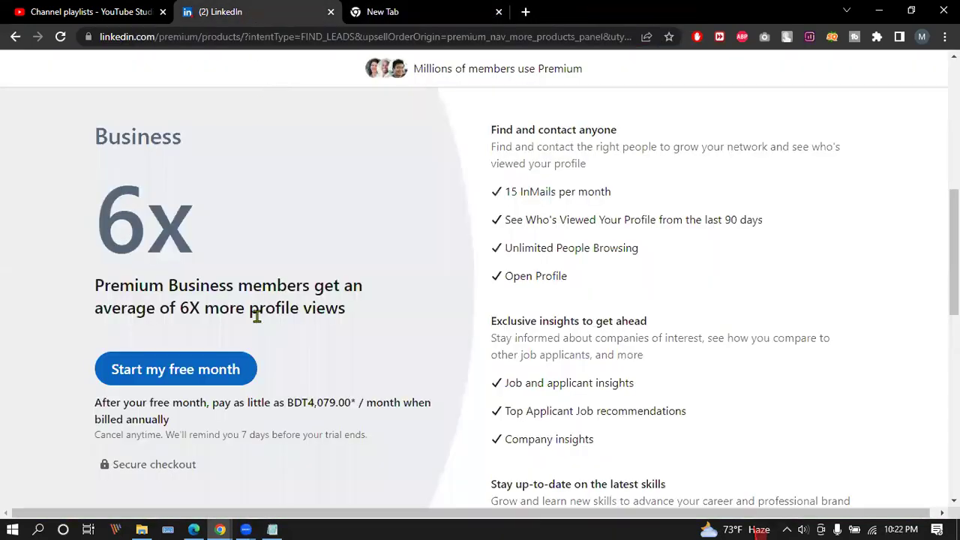
pyautogui.scroll(-3, 275, 217)
pyautogui.scroll(7, 274, 217)
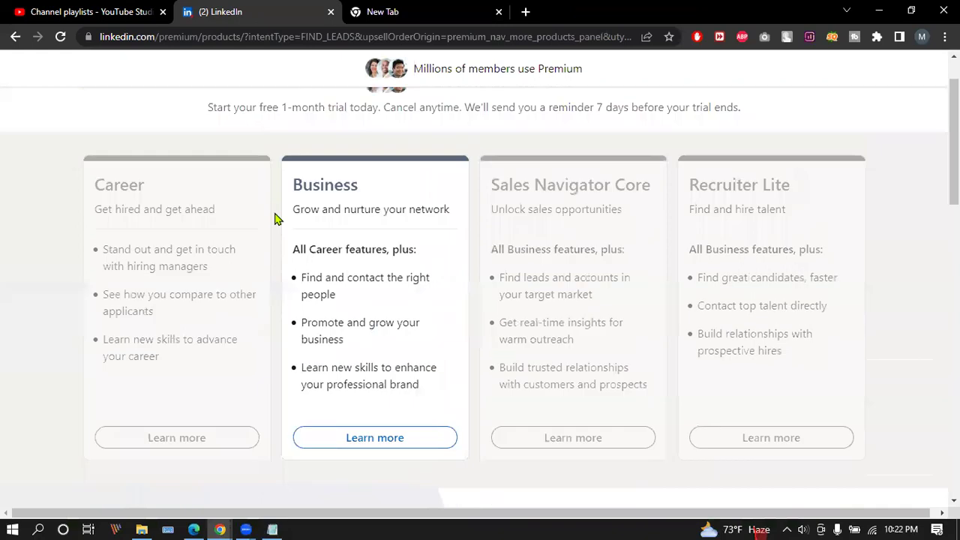
pyautogui.scroll(2, 275, 214)
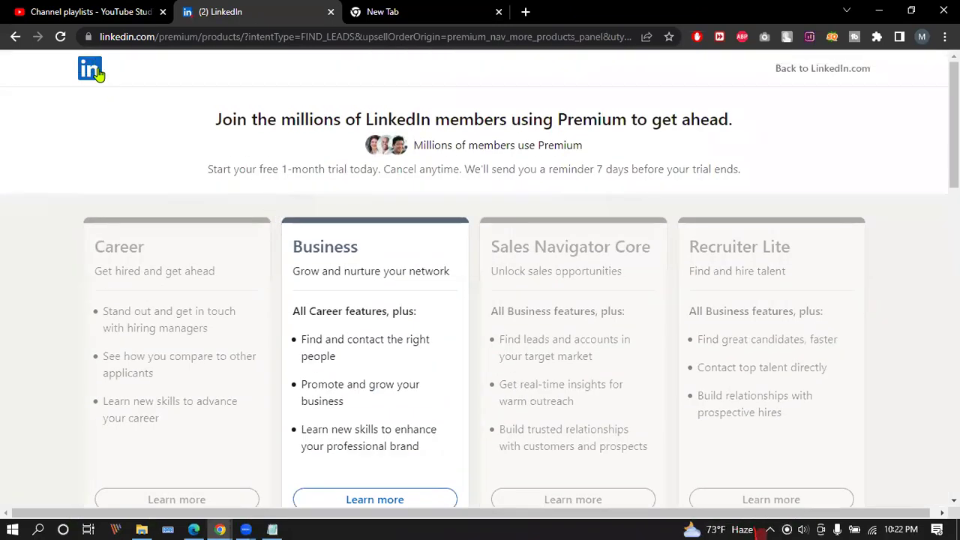
# Load linkedin.com from the address bar, go to My Network, and start a search
pyautogui.click(167, 47)
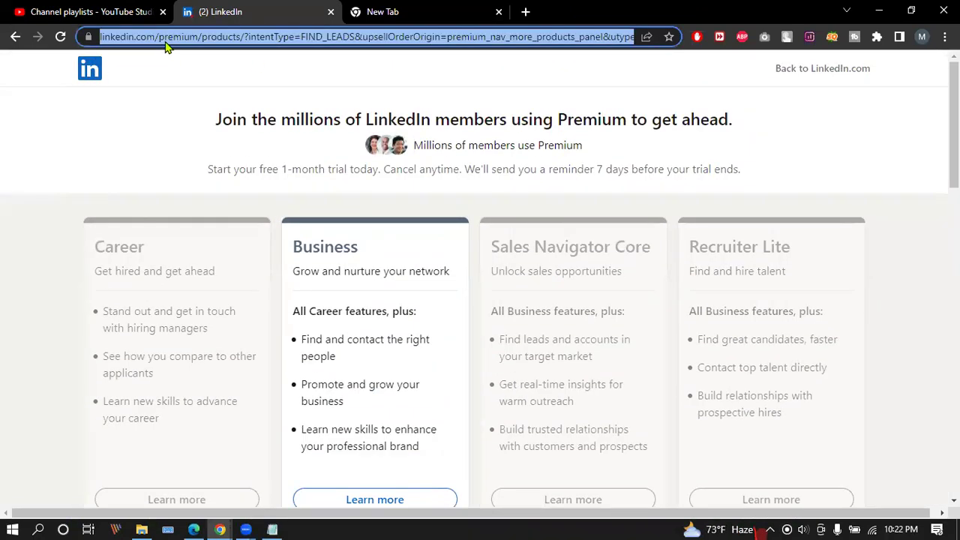
pyautogui.write('li')
pyautogui.press('Return')
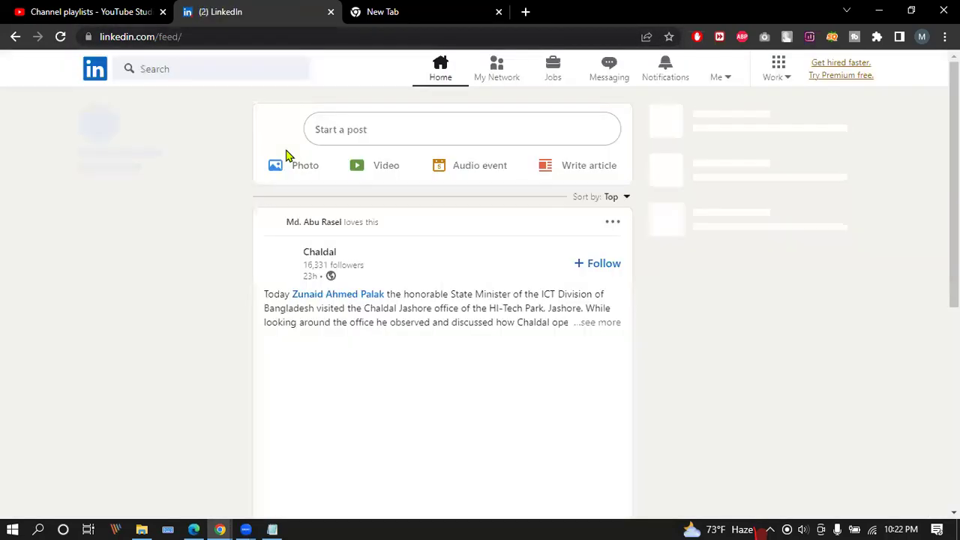
pyautogui.click(500, 71)
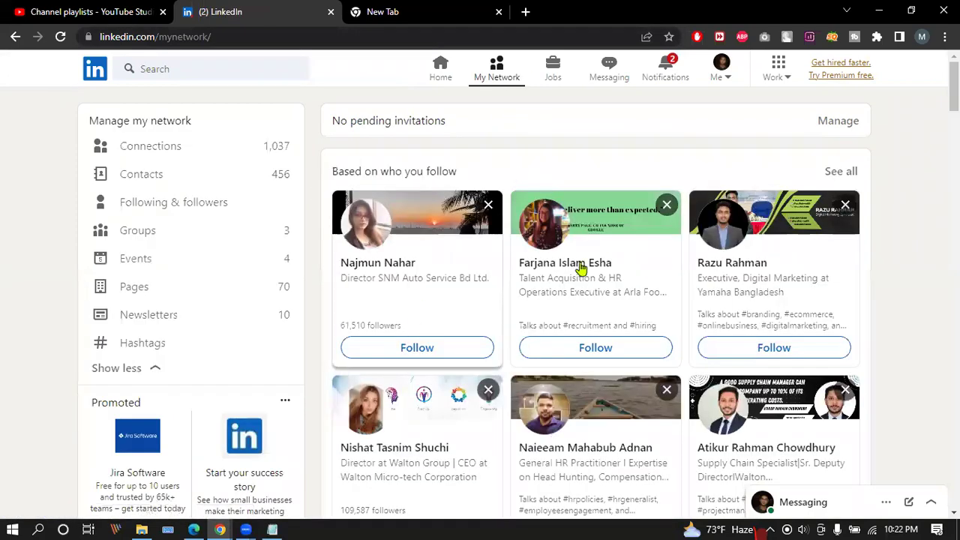
pyautogui.scroll(-10, 601, 236)
pyautogui.scroll(4, 586, 263)
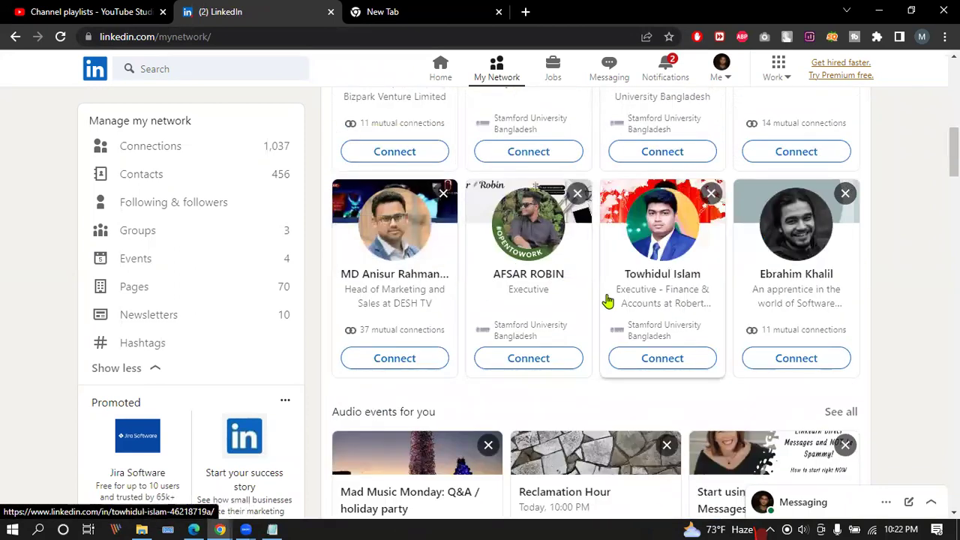
pyautogui.click(205, 68)
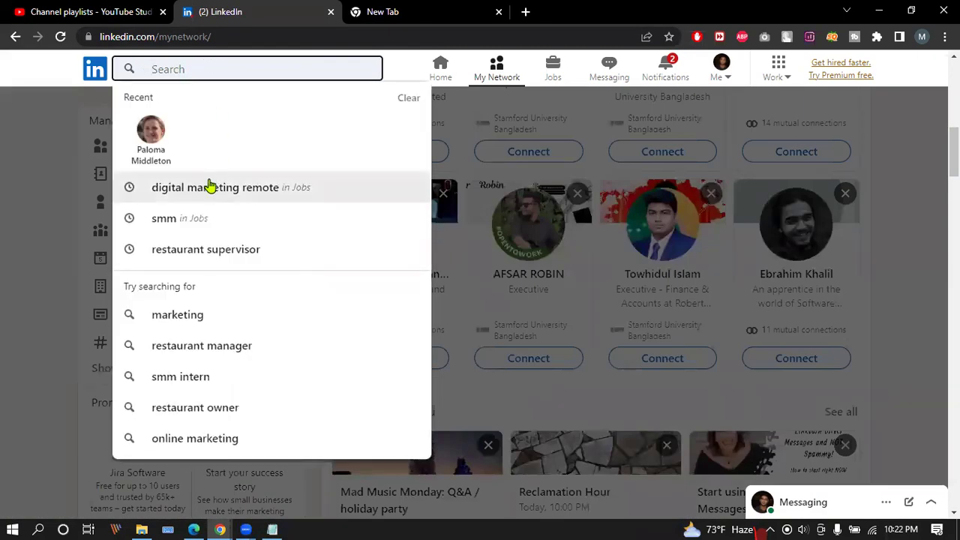
# Search for 'restaurant manager' and open the first two people's profiles in new tabs
pyautogui.click(208, 351)
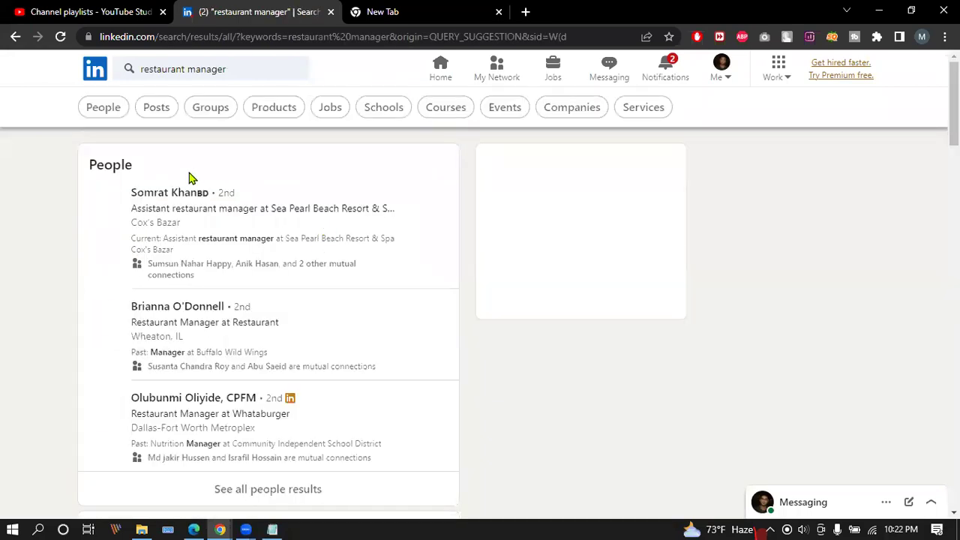
pyautogui.rightClick(182, 193)
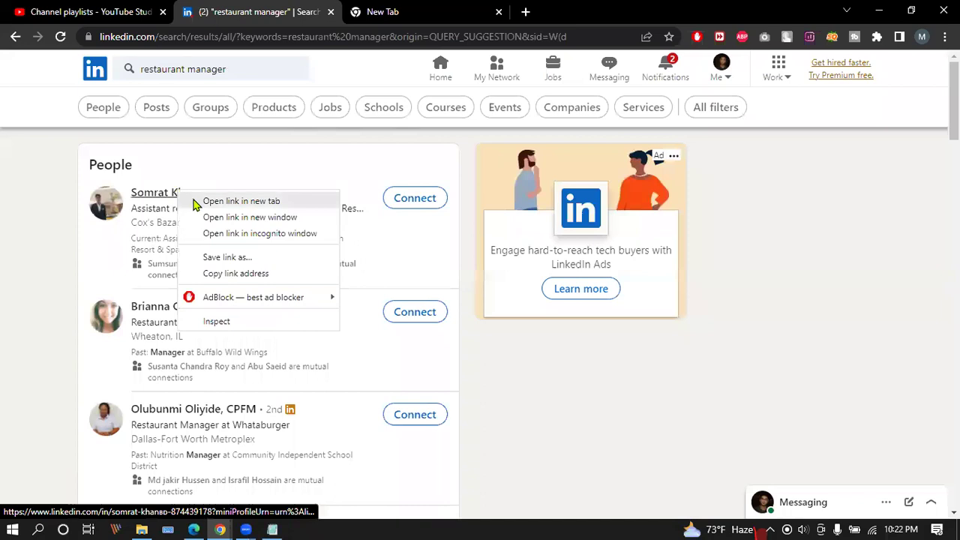
pyautogui.click(225, 201)
pyautogui.rightClick(165, 315)
pyautogui.click(184, 324)
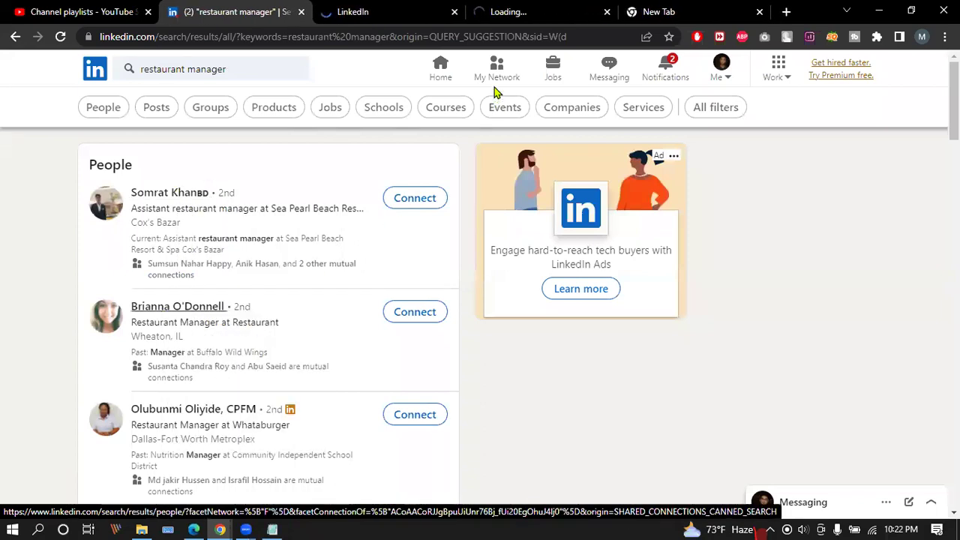
# Review the first restaurant manager's contact info, then return to the search results
pyautogui.click(370, 16)
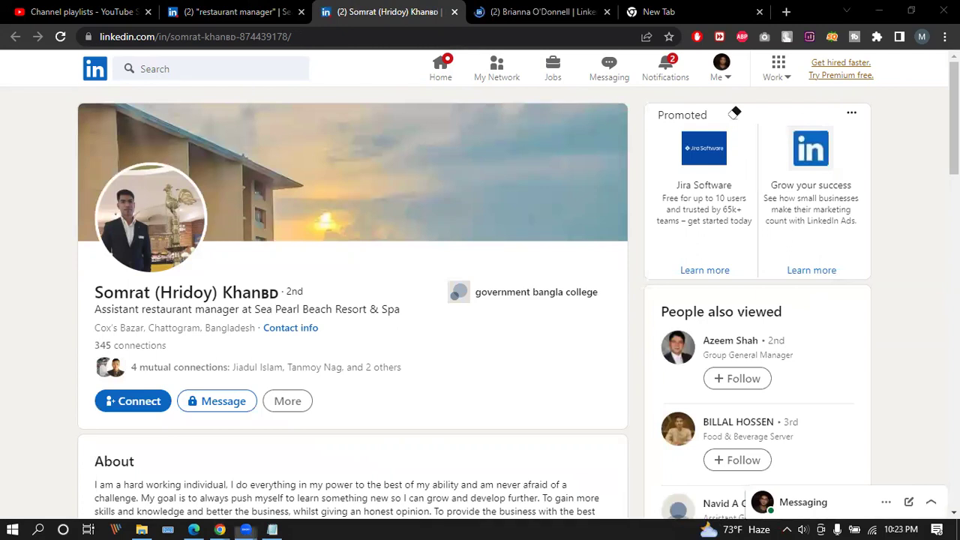
pyautogui.click(294, 328)
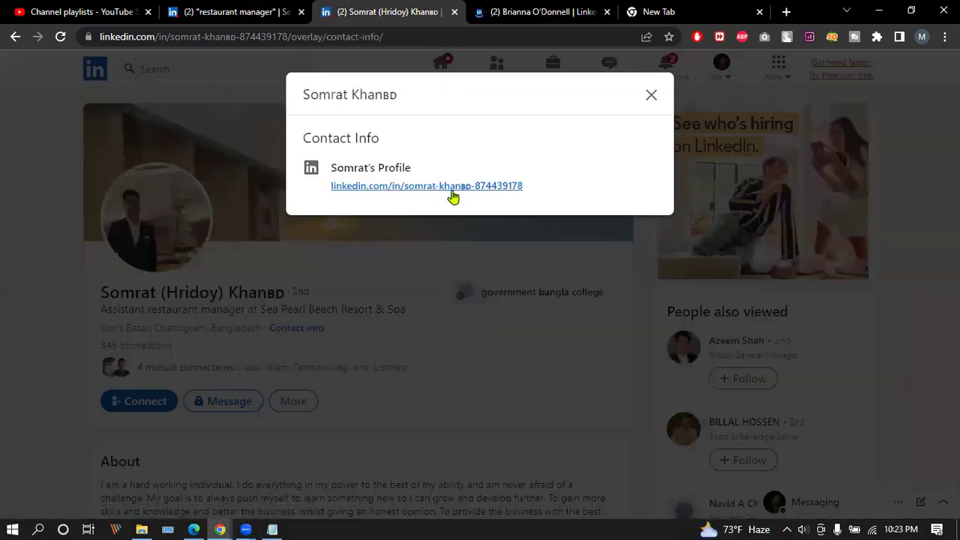
pyautogui.click(651, 95)
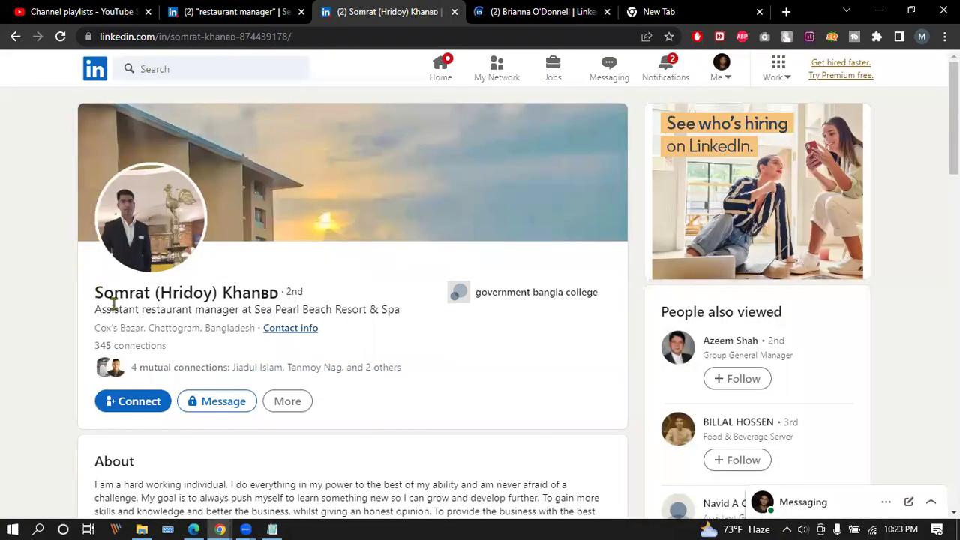
pyautogui.scroll(-3, 235, 345)
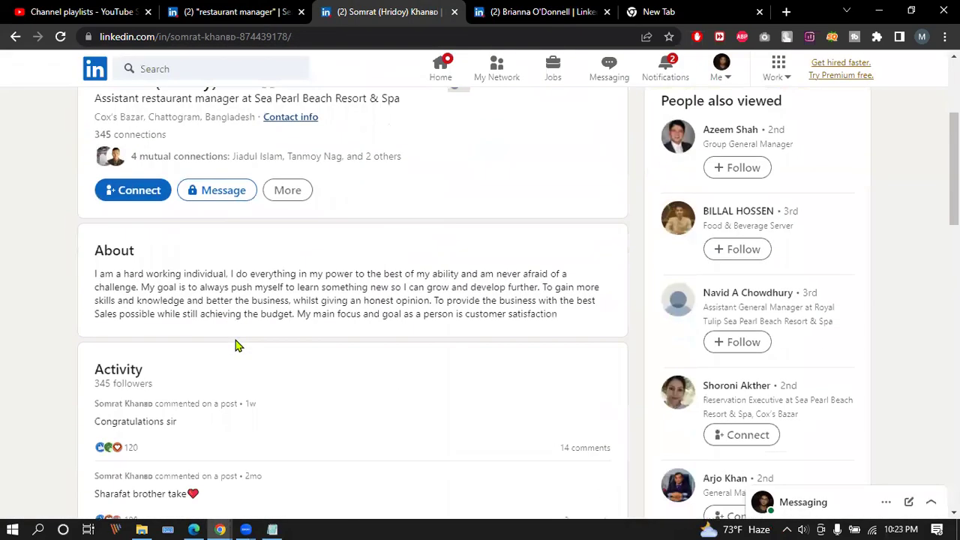
pyautogui.scroll(-3, 223, 315)
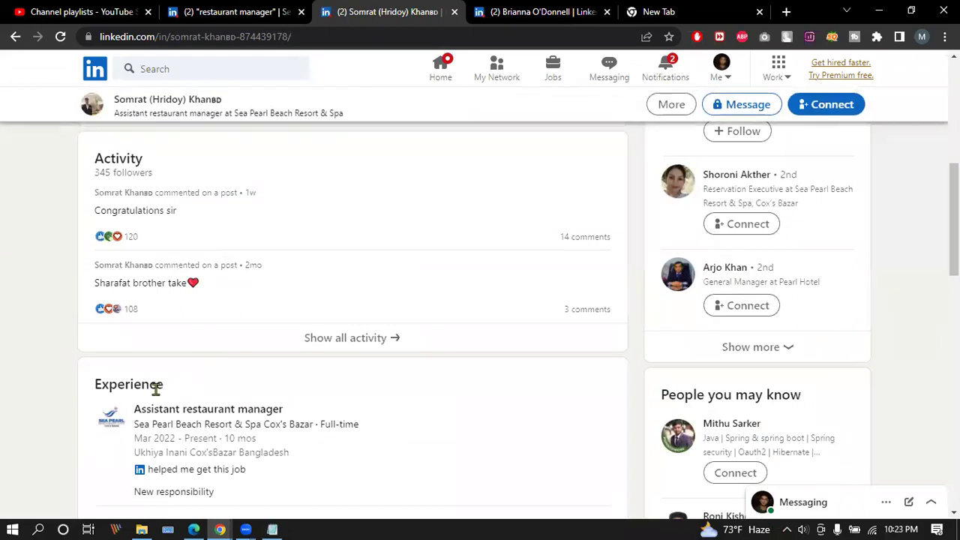
pyautogui.scroll(6, 362, 399)
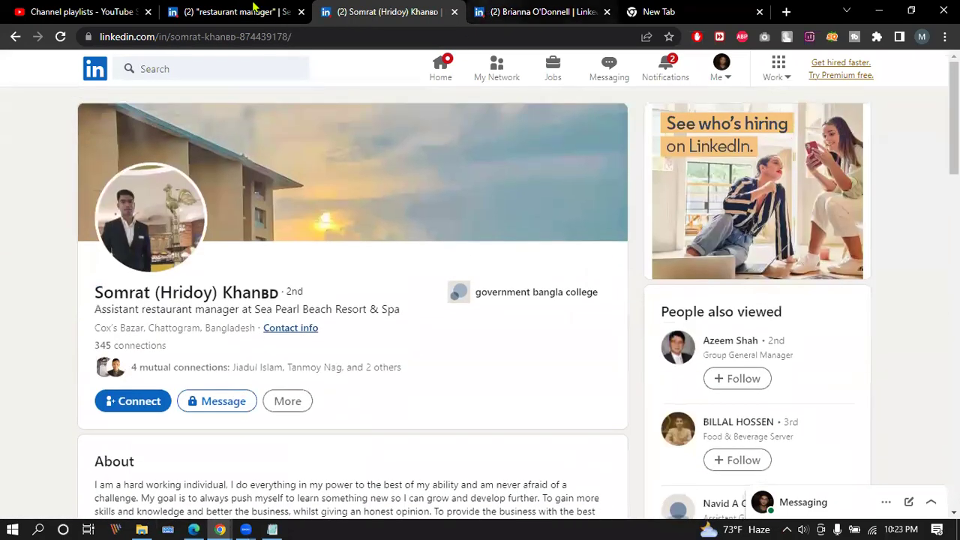
pyautogui.click(191, 11)
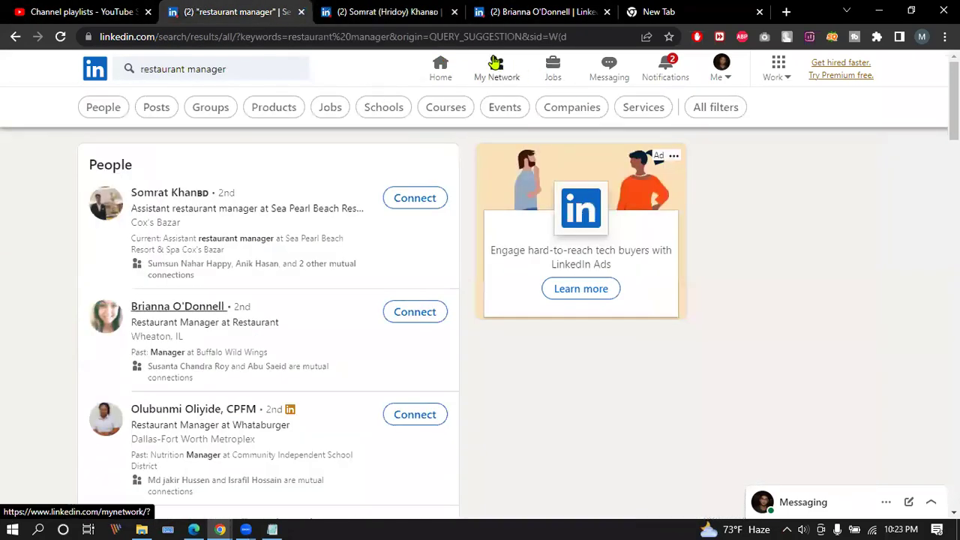
# Load the LinkedIn home feed in the empty new tab
pyautogui.click(659, 11)
pyautogui.write('l')
pyautogui.press('Return')
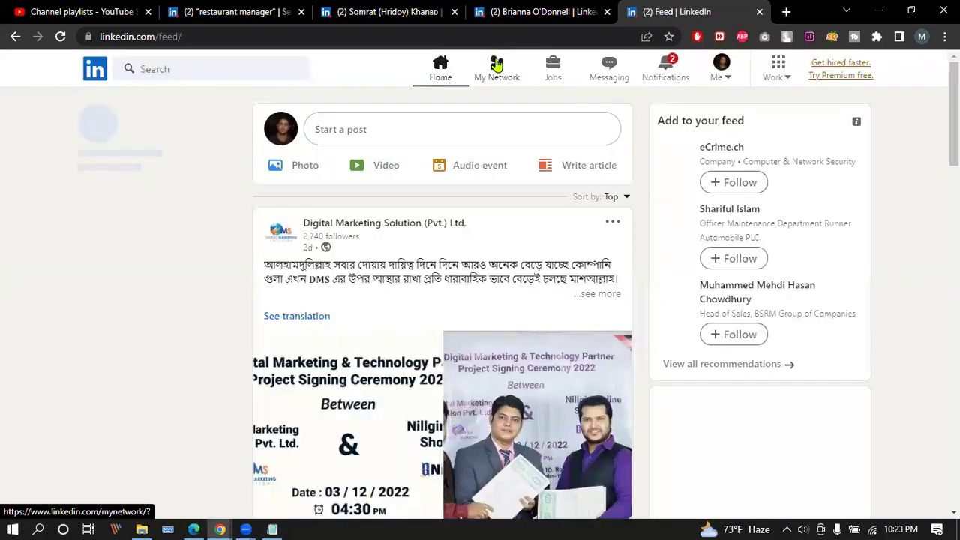
# Go to My Network and open the full list of 1,037 connections
pyautogui.click(497, 66)
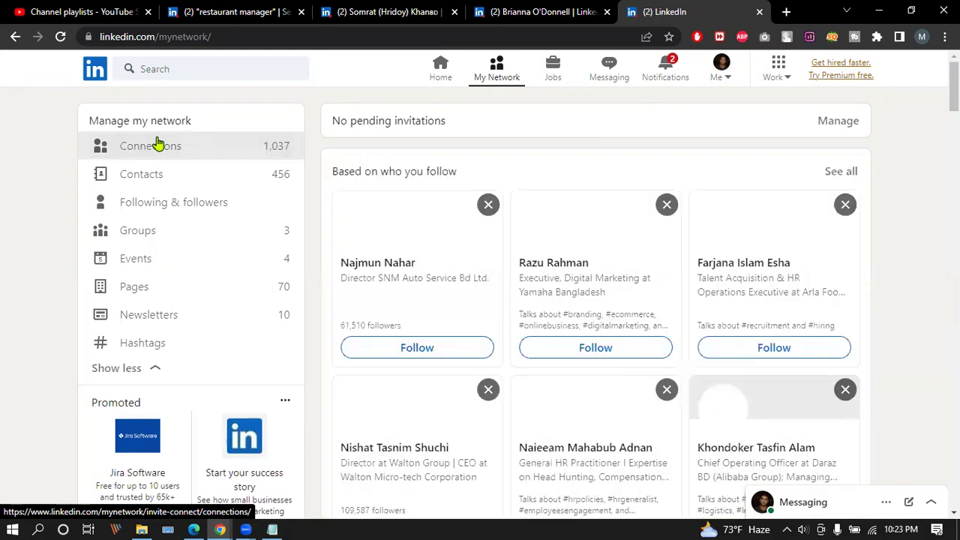
pyautogui.click(157, 144)
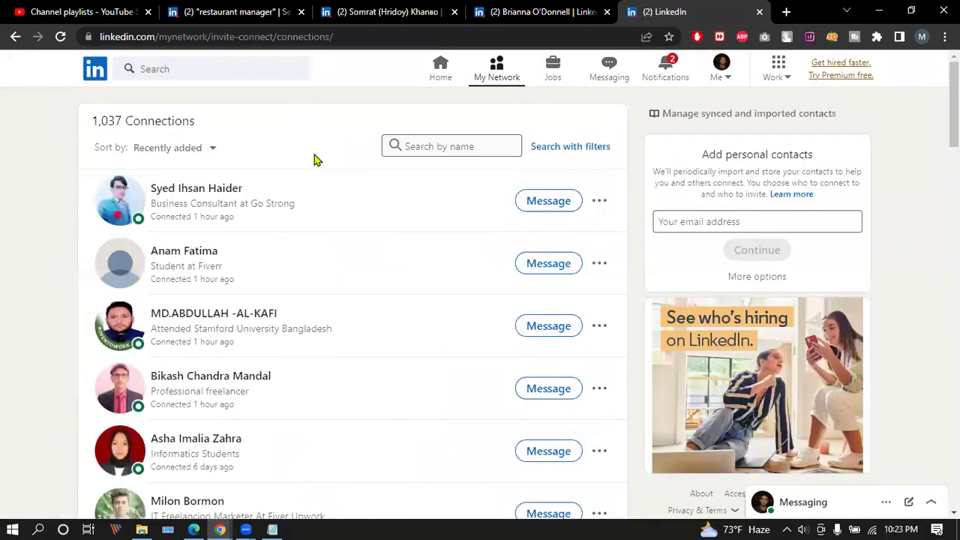
pyautogui.scroll(-4, 303, 163)
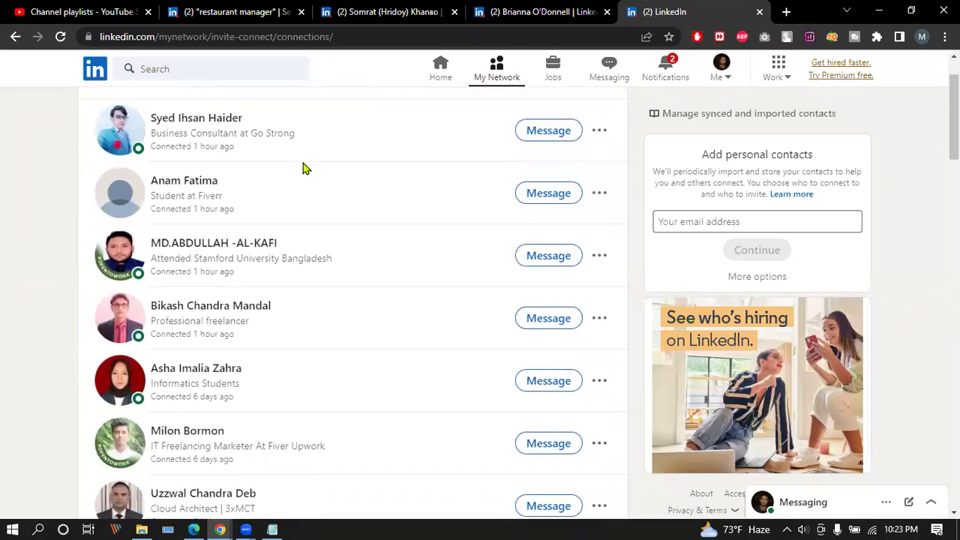
pyautogui.scroll(-1, 304, 168)
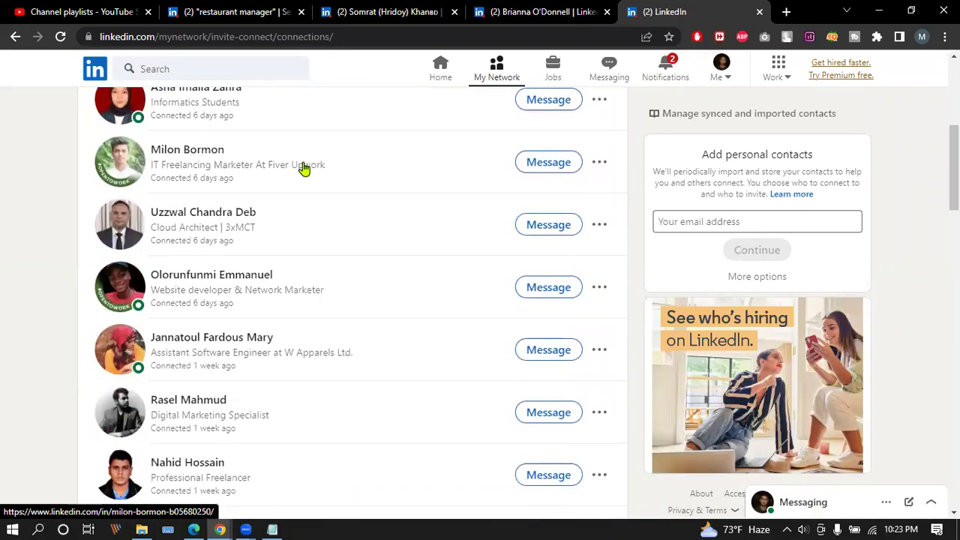
# Open five connections' profiles in new tabs: Cloud Architect, website developer, software engineer, digital marketer, Stamford graduate
pyautogui.rightClick(203, 217)
pyautogui.click(248, 219)
pyautogui.rightClick(212, 279)
pyautogui.click(217, 281)
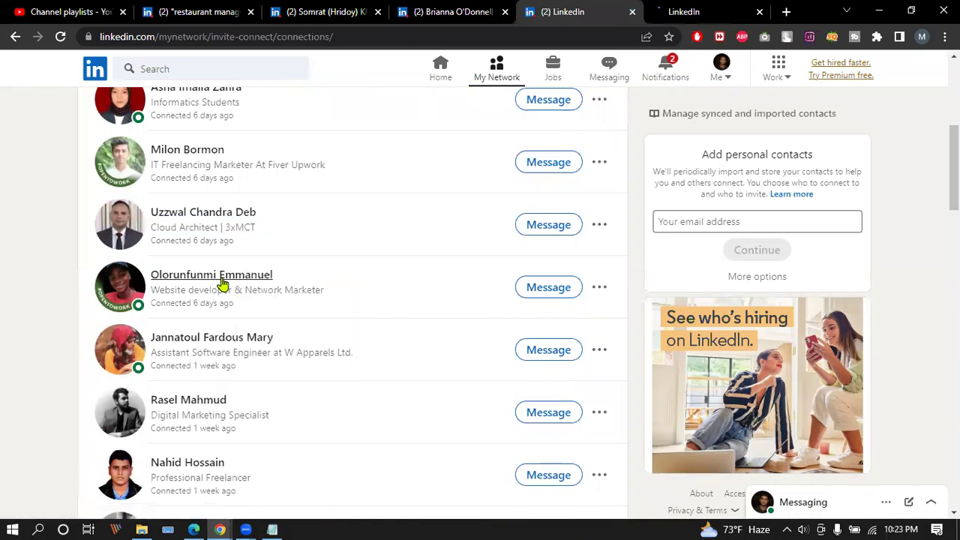
pyautogui.rightClick(215, 339)
pyautogui.click(236, 345)
pyautogui.rightClick(186, 404)
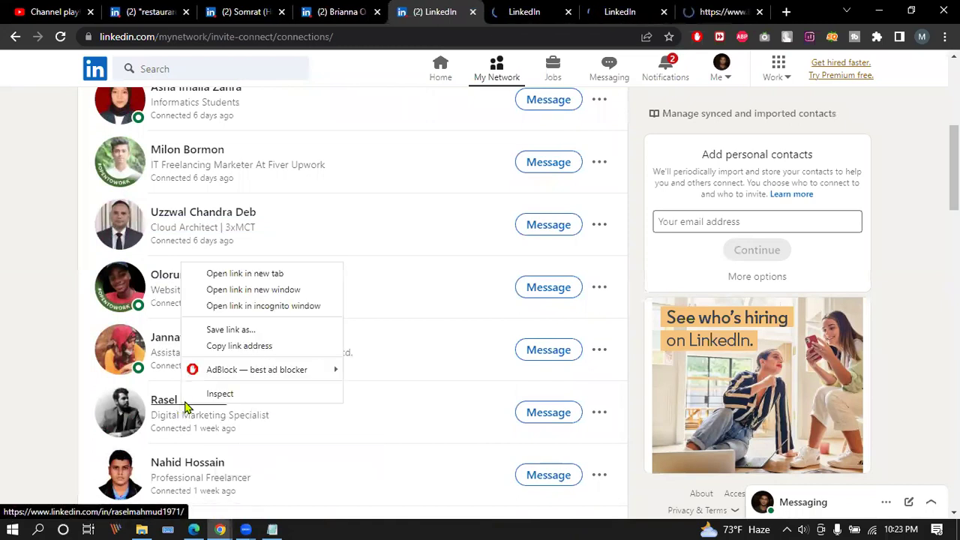
pyautogui.click(268, 274)
pyautogui.scroll(3, 289, 279)
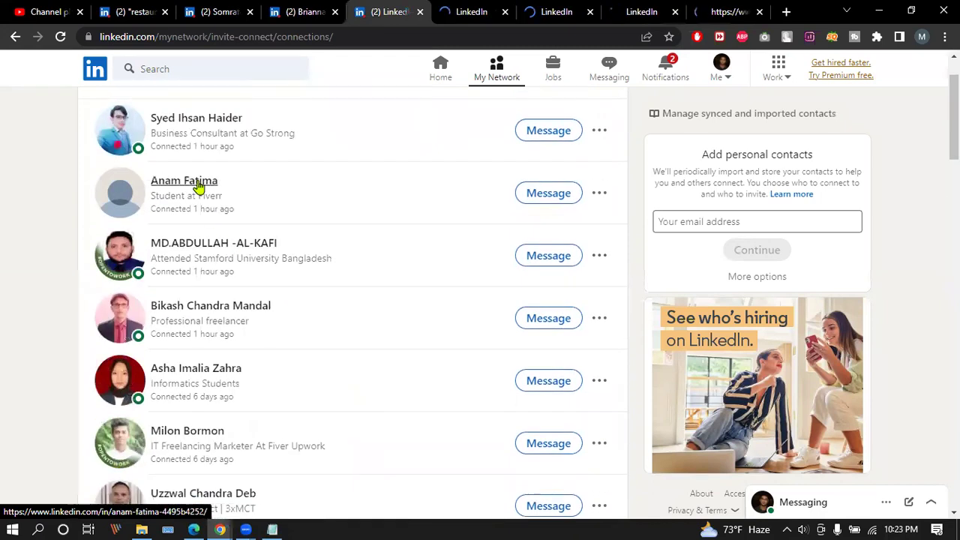
pyautogui.rightClick(208, 247)
pyautogui.click(268, 250)
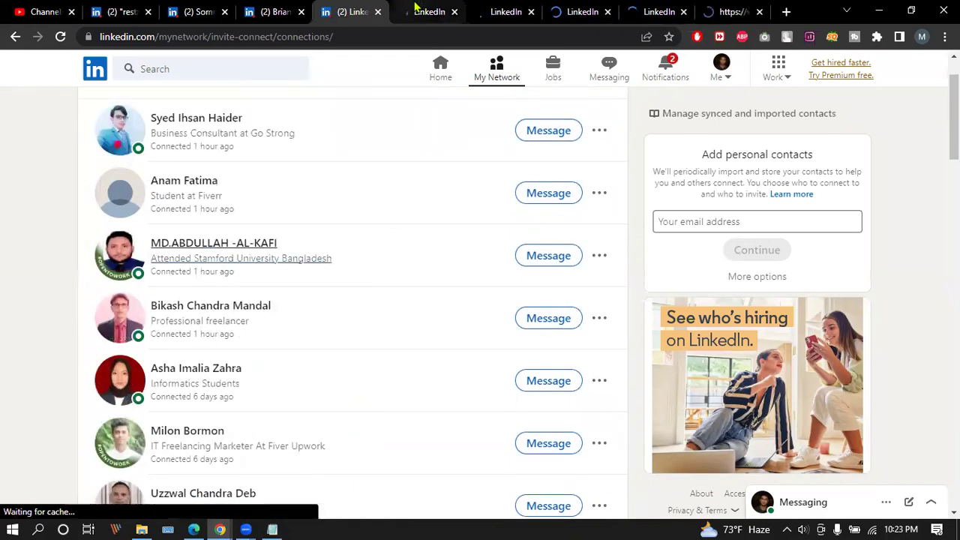
pyautogui.click(424, 11)
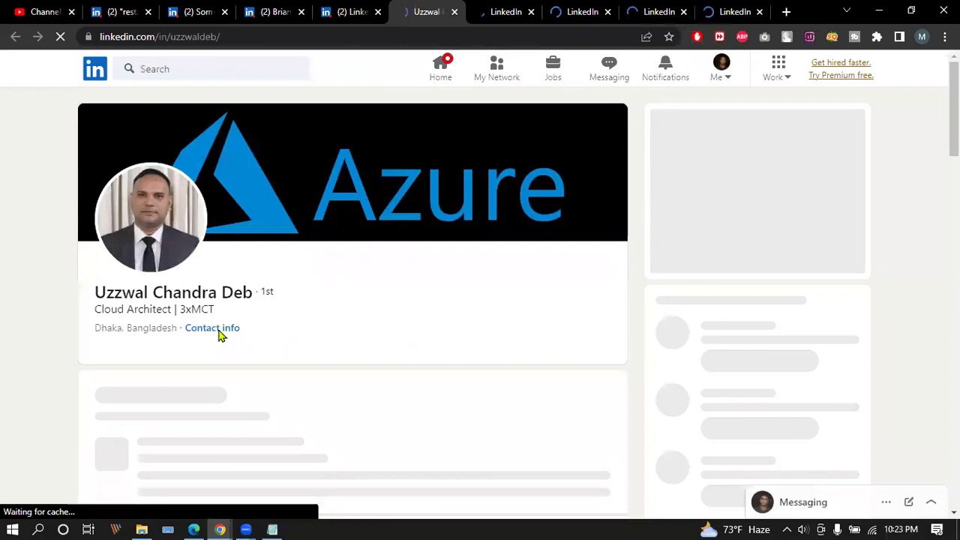
# Show the Cloud Architect's contact info and select its profile link, phone, address and email
pyautogui.click(216, 330)
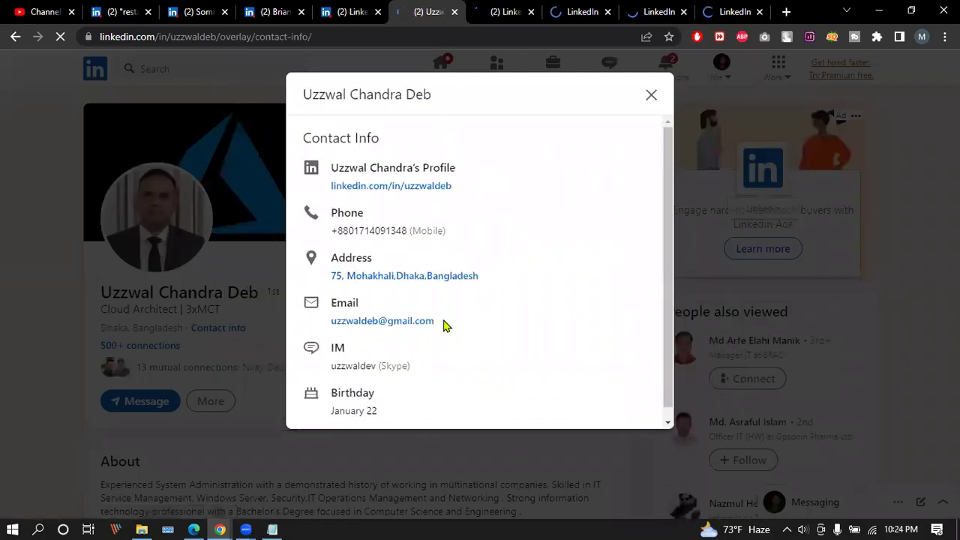
pyautogui.scroll(-1, 483, 266)
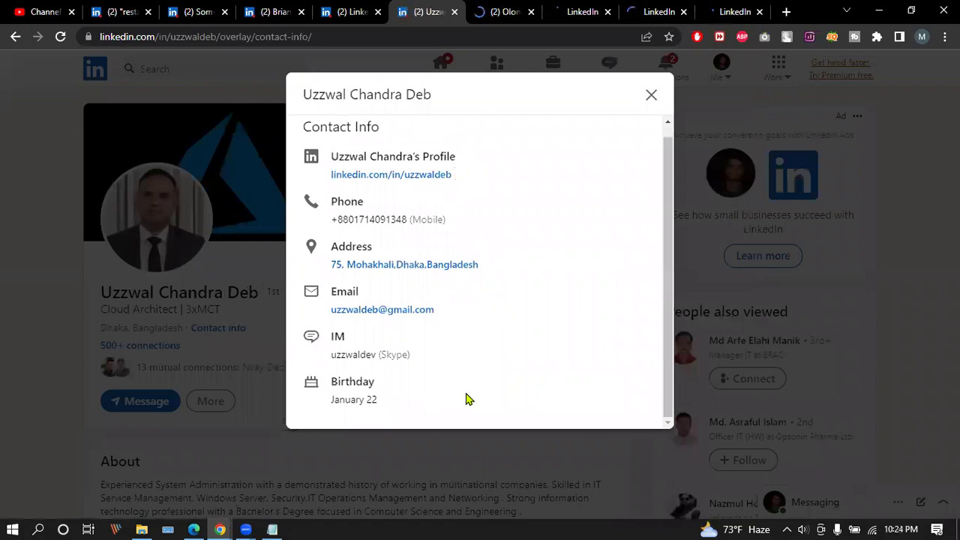
pyautogui.scroll(1, 472, 386)
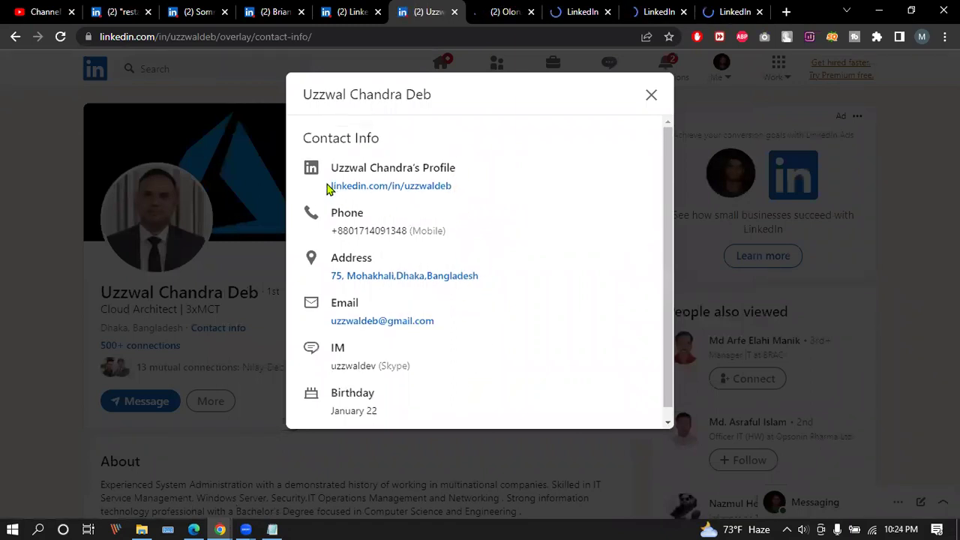
pyautogui.moveTo(329, 186); pyautogui.dragTo(540, 189)
pyautogui.moveTo(331, 231); pyautogui.dragTo(524, 237)
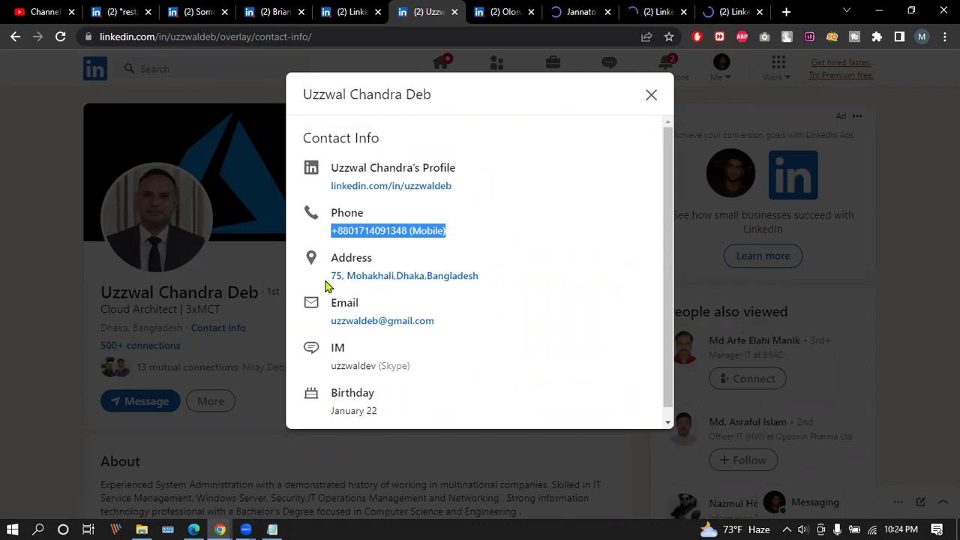
pyautogui.moveTo(328, 276); pyautogui.dragTo(563, 280)
pyautogui.moveTo(315, 327); pyautogui.dragTo(497, 327)
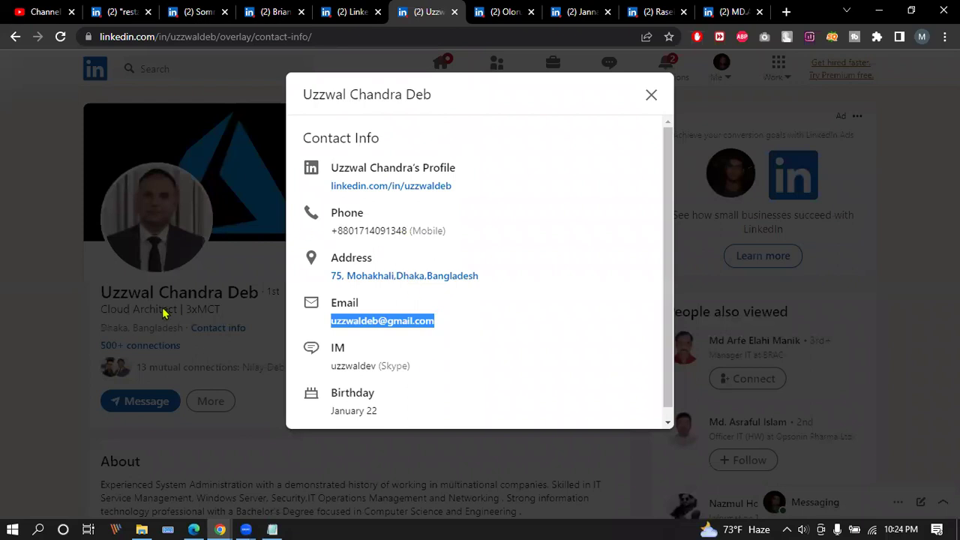
# Reselect the owner's name, full profile link, address line and email address
pyautogui.moveTo(331, 168); pyautogui.dragTo(420, 166)
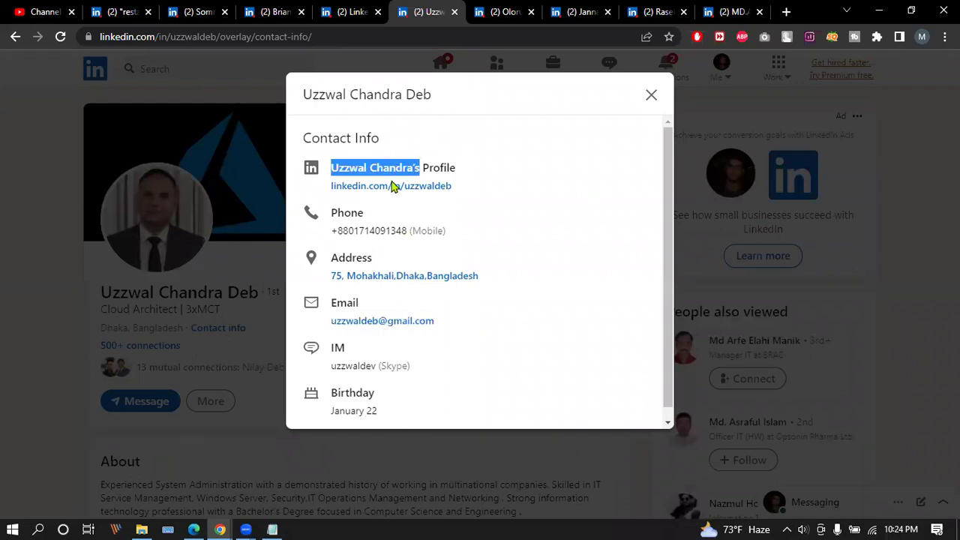
pyautogui.tripleClick(478, 186)
pyautogui.click(478, 226)
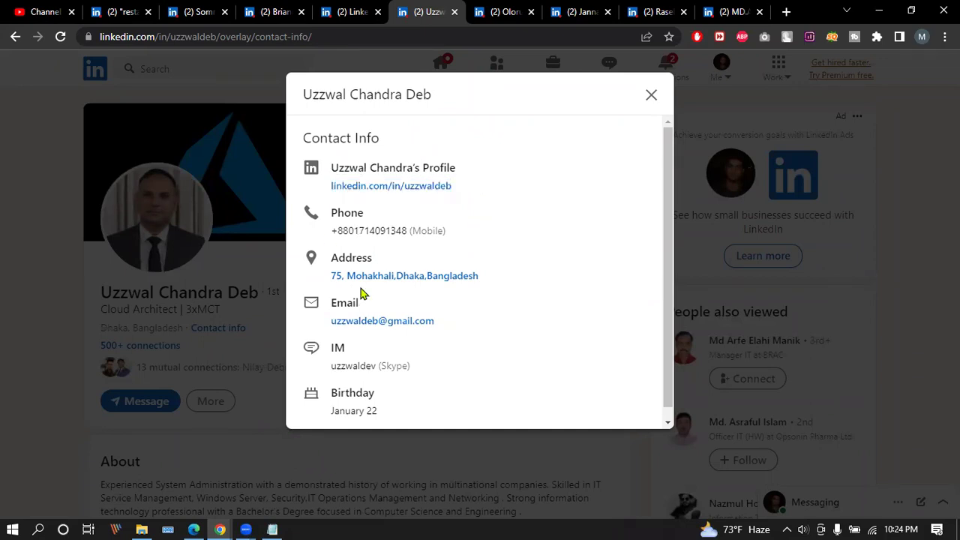
pyautogui.tripleClick(504, 296)
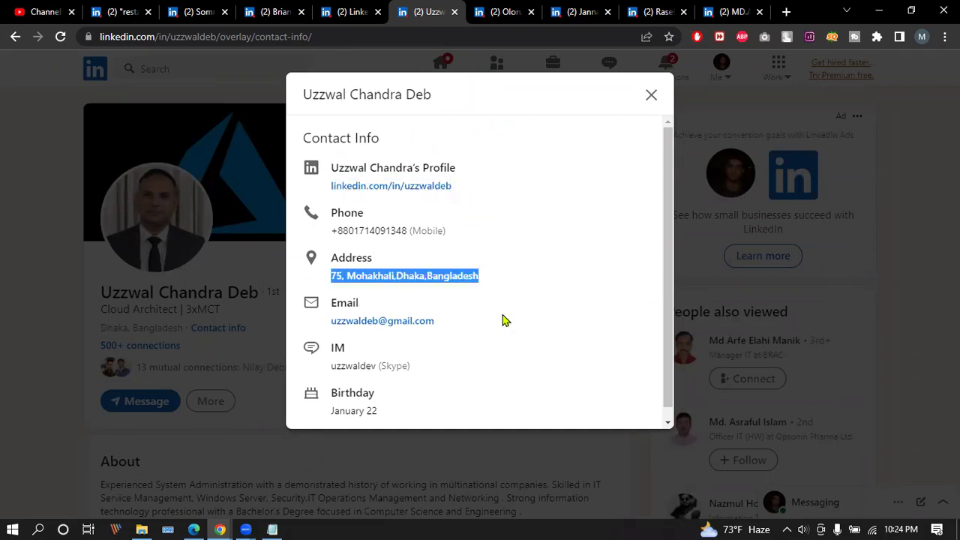
pyautogui.tripleClick(435, 322)
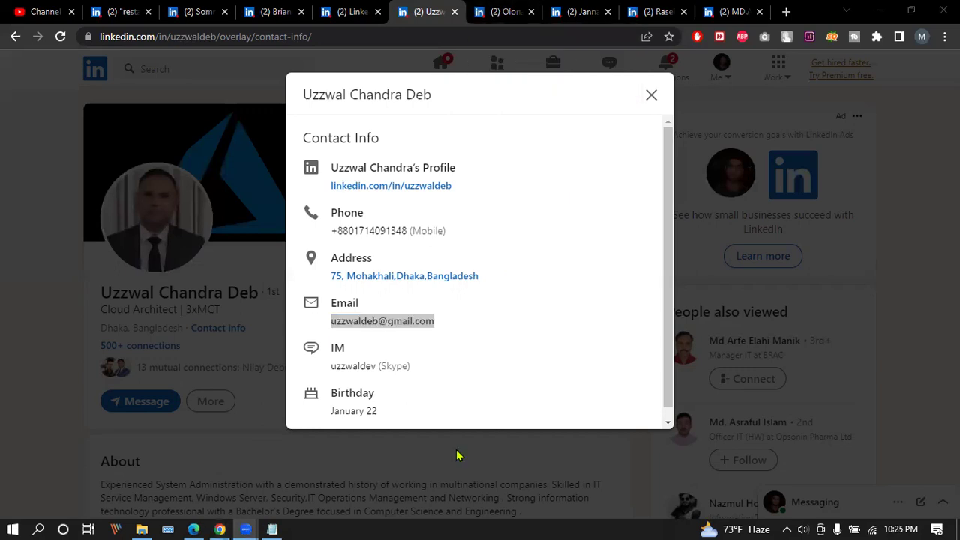
# Adjust the system volume control and close it
pyautogui.click(804, 528)
pyautogui.scroll(1, 793, 526)
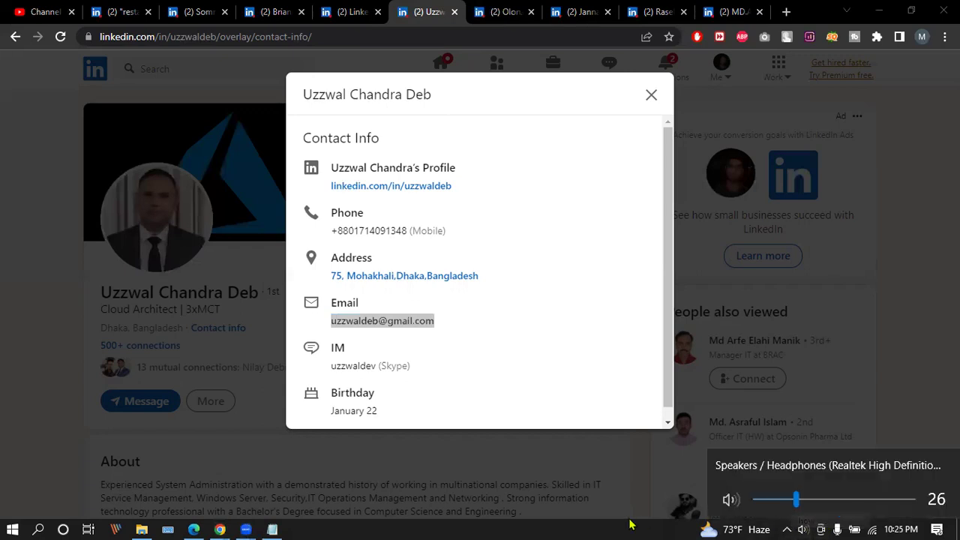
pyautogui.click(632, 523)
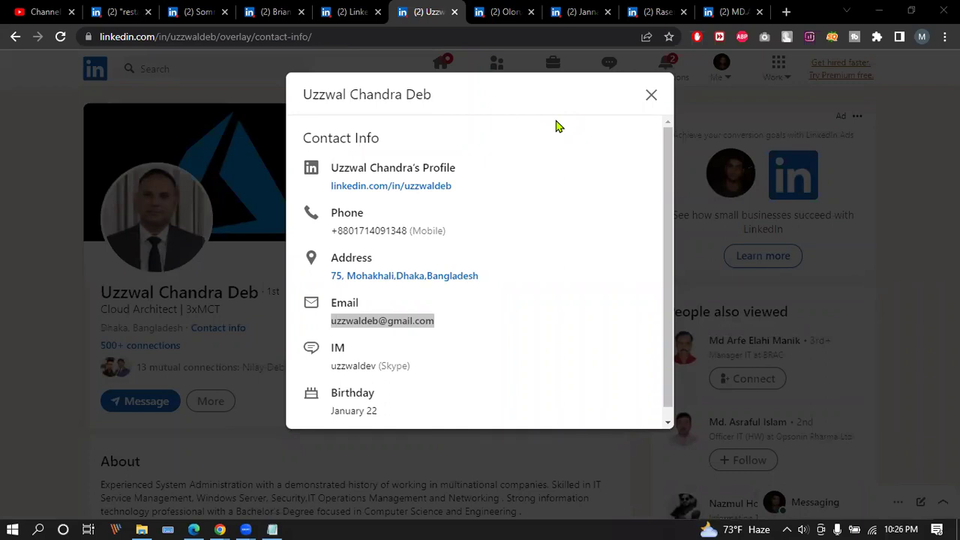
# Close the Cloud Architect's contact info and check the website developer's and software engineer's contact details
pyautogui.click(650, 99)
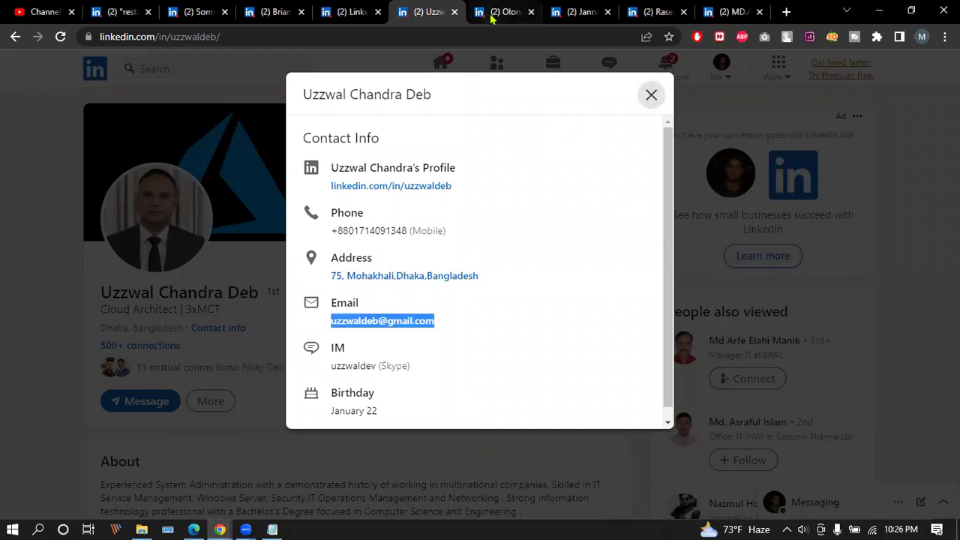
pyautogui.click(501, 13)
pyautogui.click(264, 328)
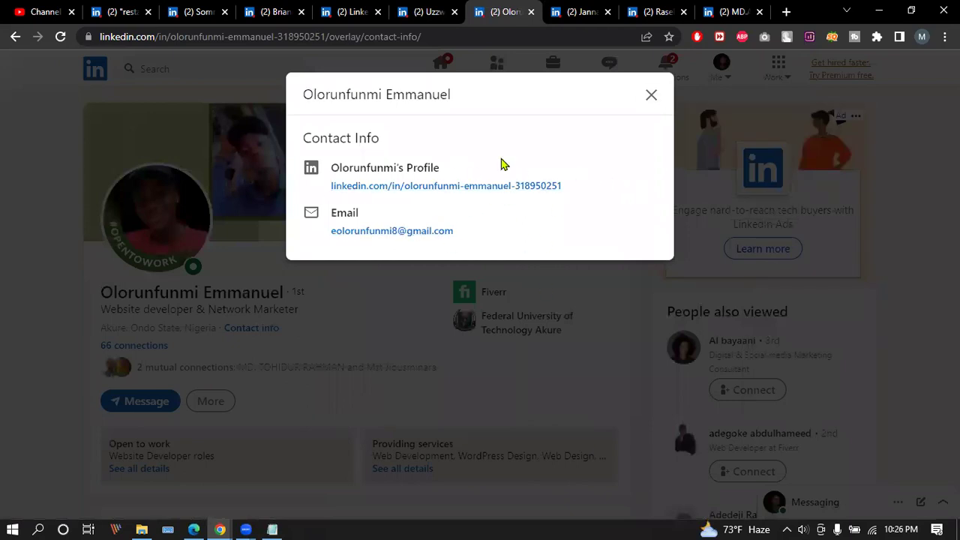
pyautogui.click(651, 96)
pyautogui.click(580, 11)
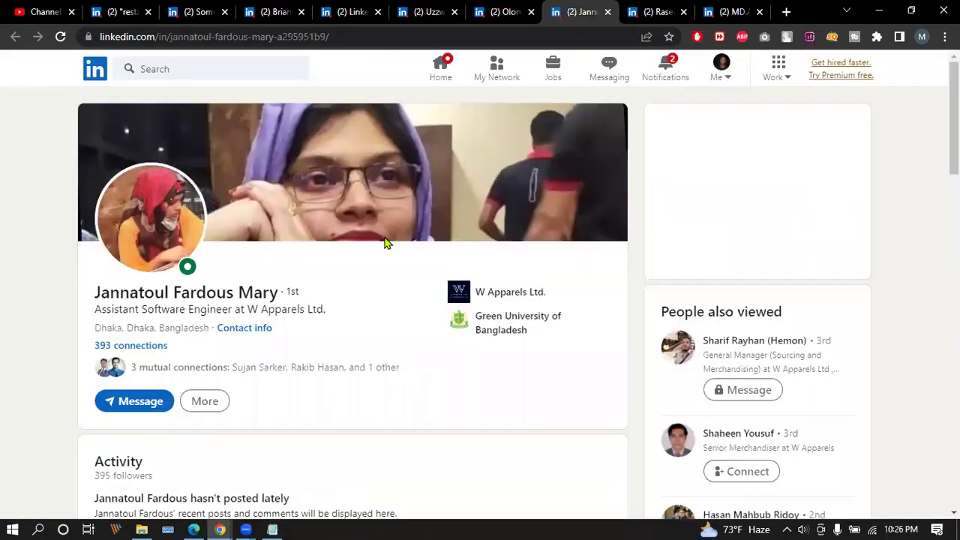
pyautogui.click(255, 329)
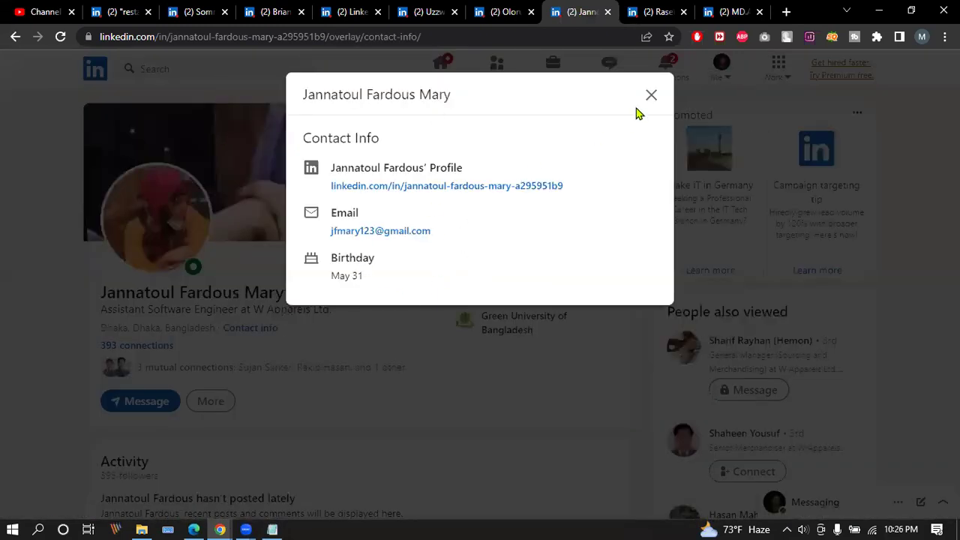
pyautogui.click(650, 95)
# Check the digital marketer's and Stamford graduate's contact details, then open a new blank tab
pyautogui.click(653, 11)
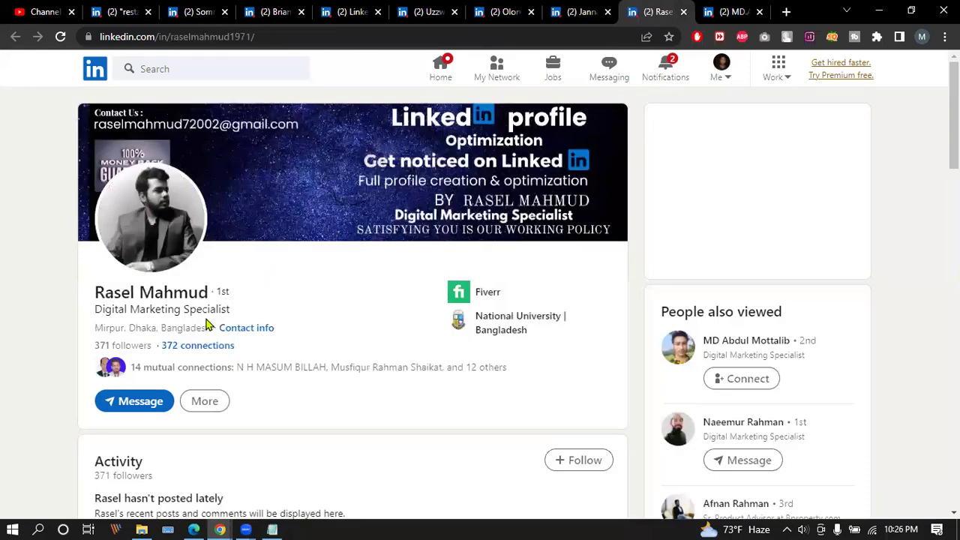
pyautogui.click(245, 334)
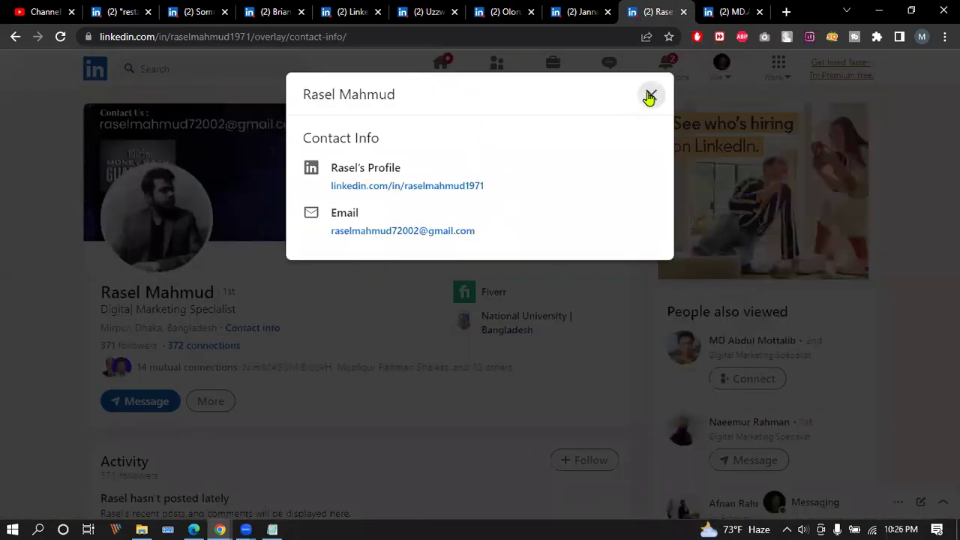
pyautogui.click(650, 94)
pyautogui.click(740, 10)
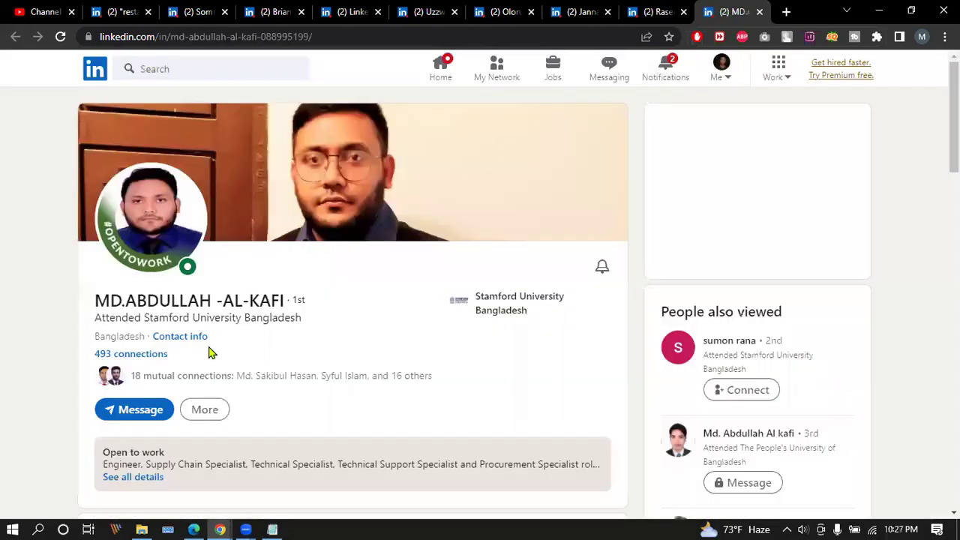
pyautogui.click(196, 339)
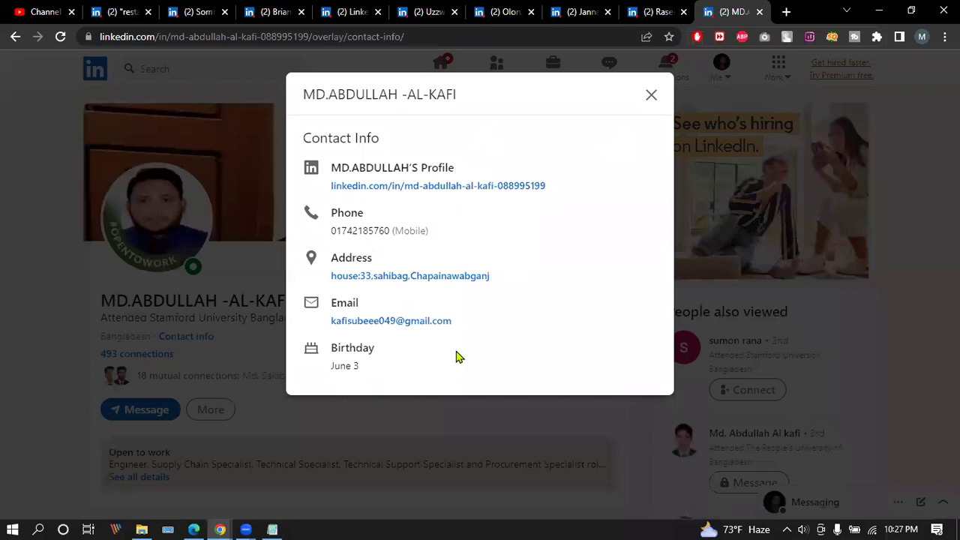
pyautogui.click(650, 96)
pyautogui.click(786, 12)
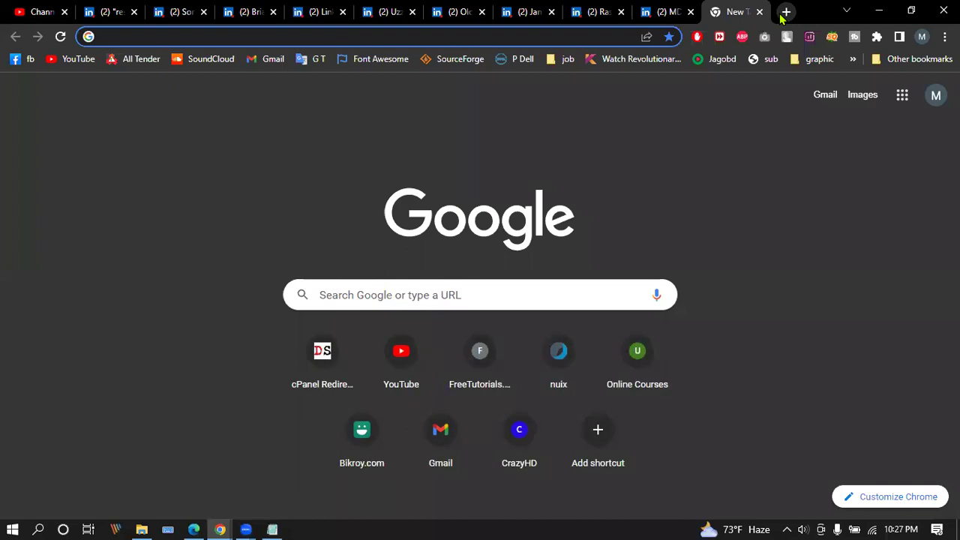
# Go to bproperty.com and set the search purpose to Buy with Ready completion status
pyautogui.write('b')
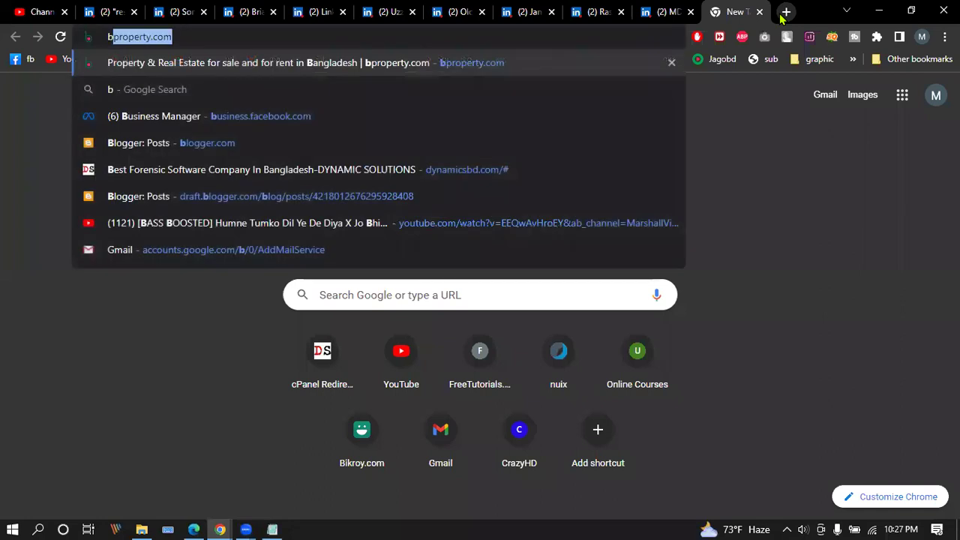
pyautogui.press('Return')
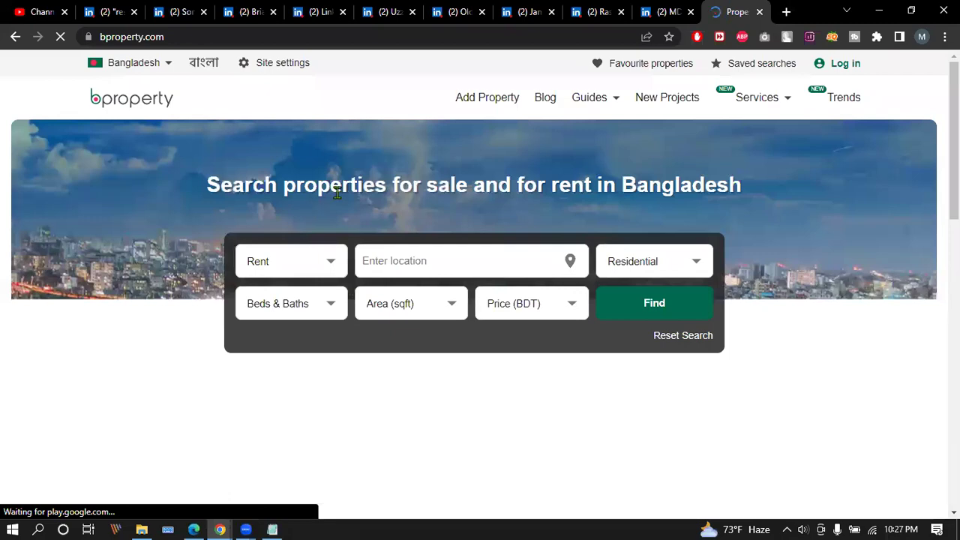
pyautogui.scroll(-10, 358, 193)
pyautogui.scroll(10, 357, 191)
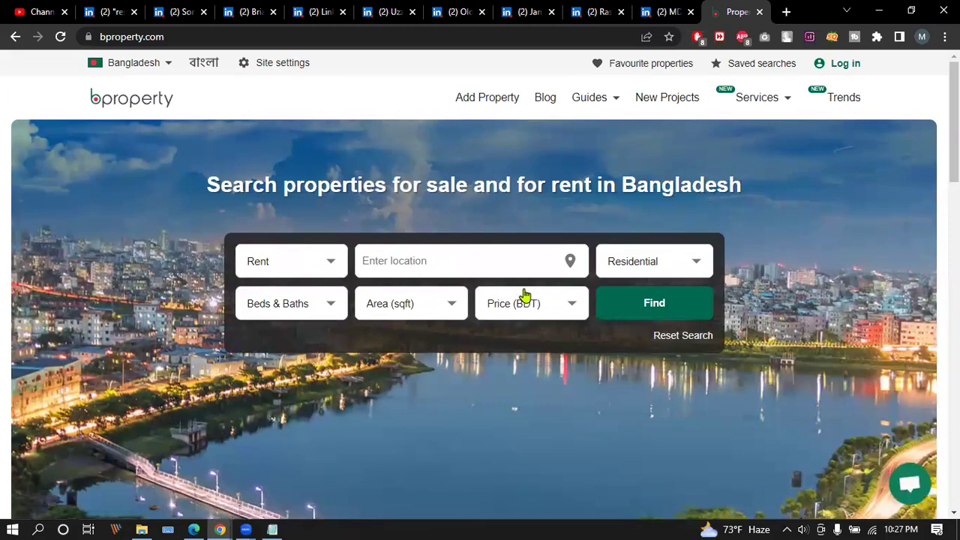
pyautogui.scroll(-2, 311, 158)
pyautogui.click(307, 124)
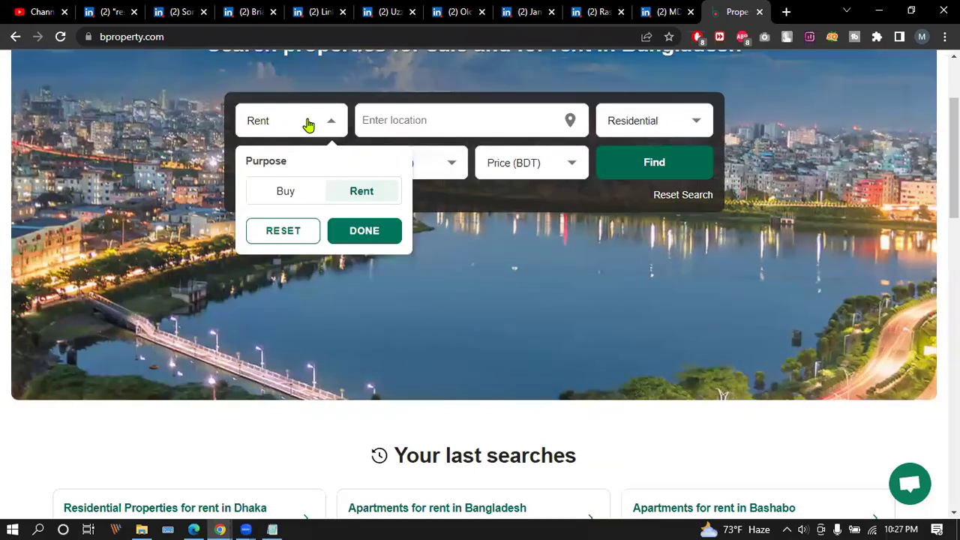
pyautogui.click(293, 191)
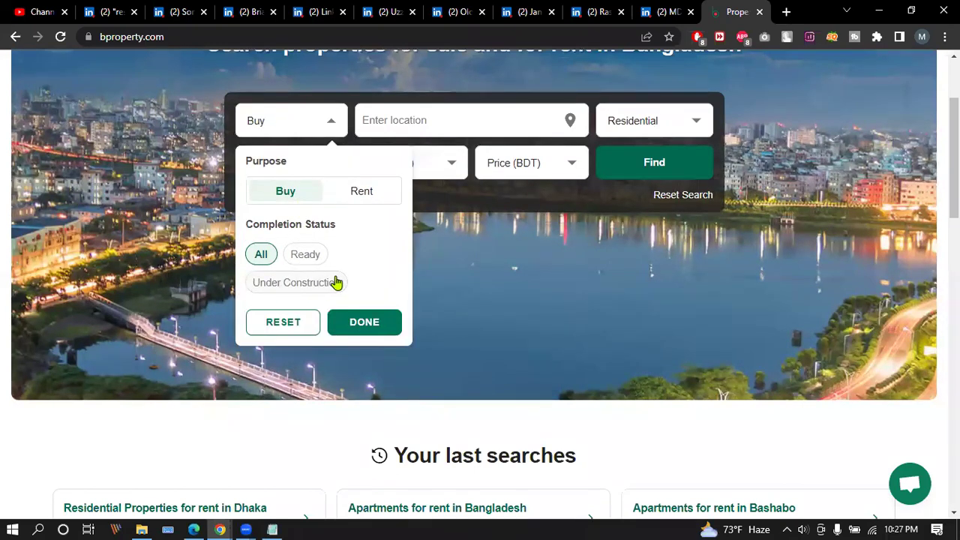
pyautogui.click(298, 258)
pyautogui.click(376, 327)
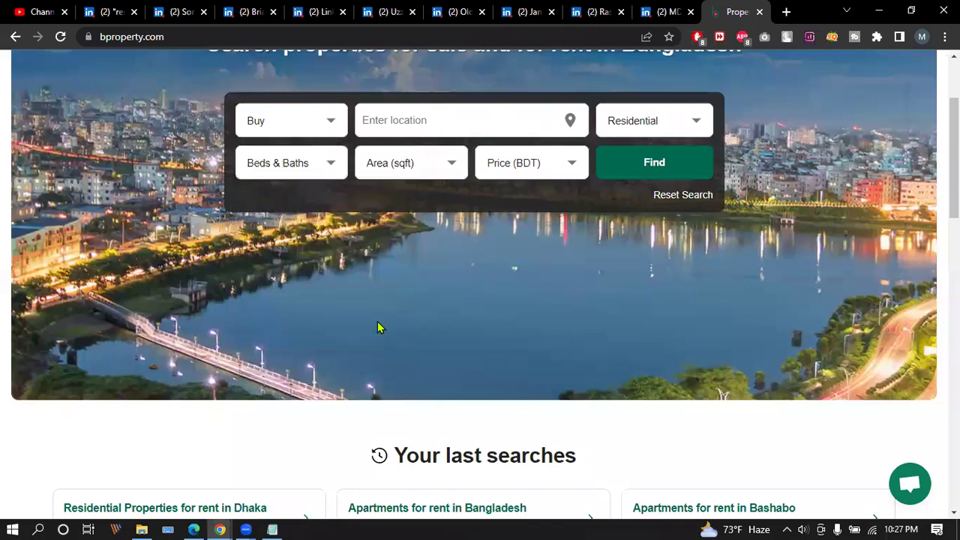
# Set the location to Dhaka and run the residential property search
pyautogui.click(450, 117)
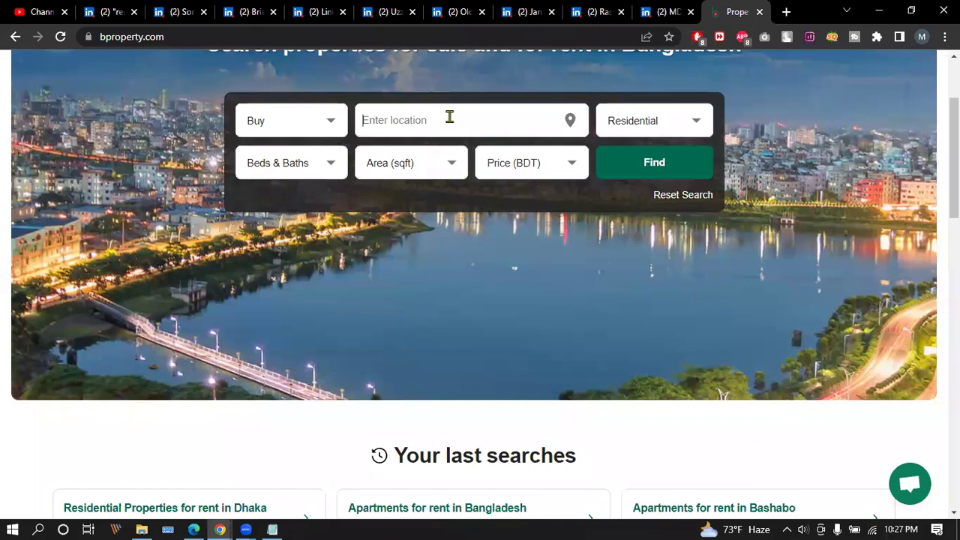
pyautogui.write('dhaka')
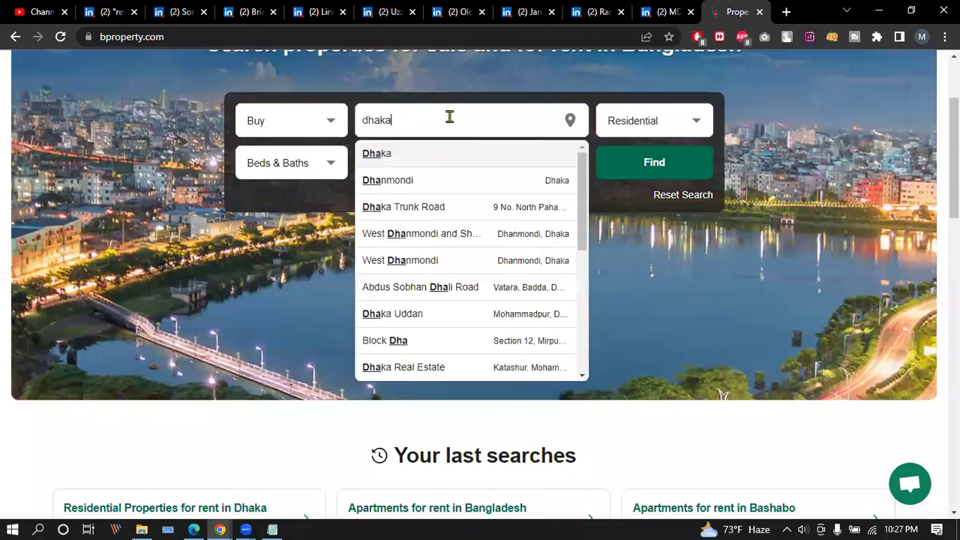
pyautogui.click(407, 153)
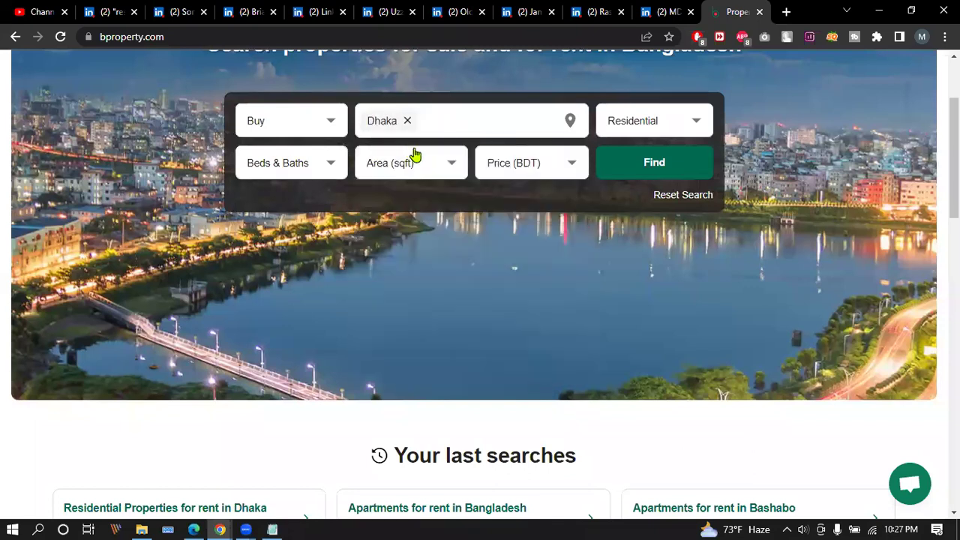
pyautogui.click(405, 168)
pyautogui.click(664, 129)
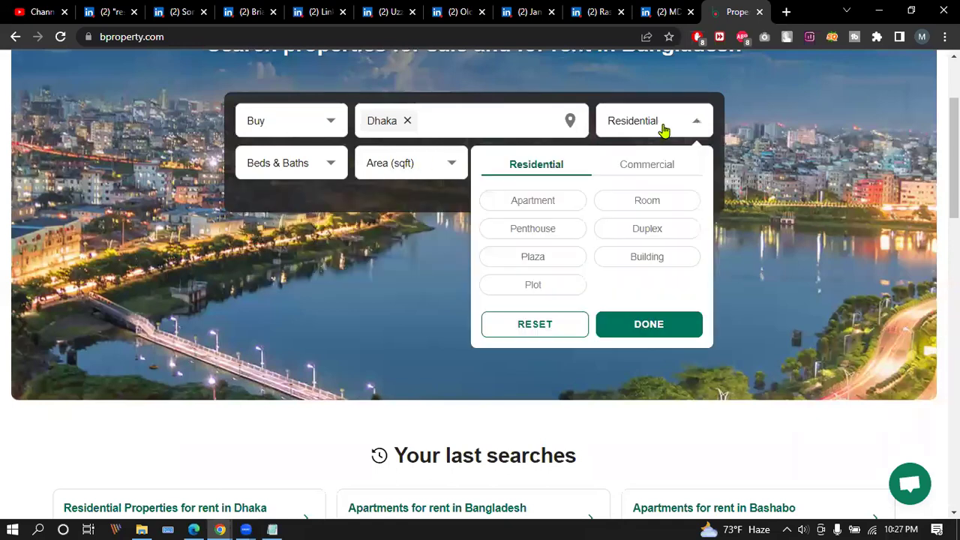
pyautogui.click(664, 129)
pyautogui.click(654, 161)
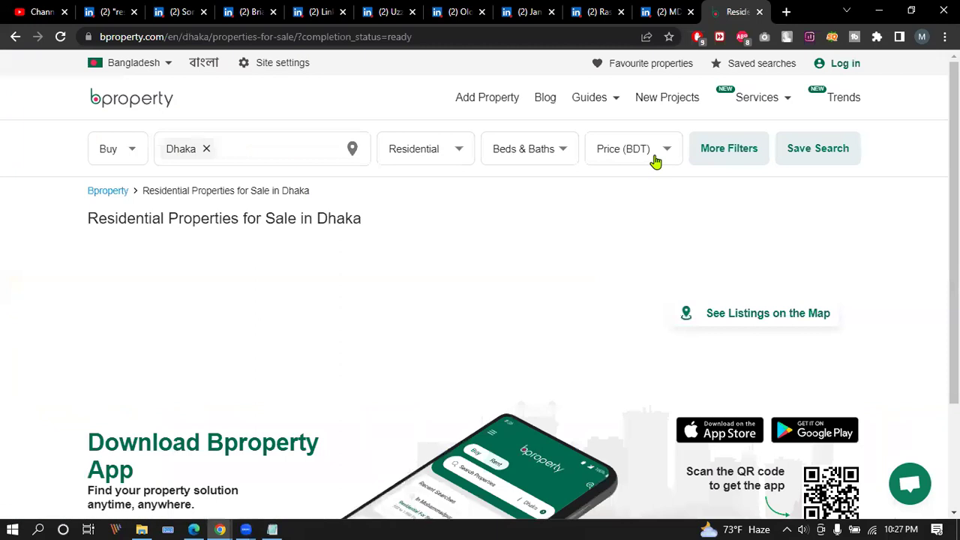
# Open the BDT 1.26 Crore, 4-bed Block E Banasree flat listing and view its photo gallery
pyautogui.scroll(-2, 639, 199)
pyautogui.scroll(-1, 556, 196)
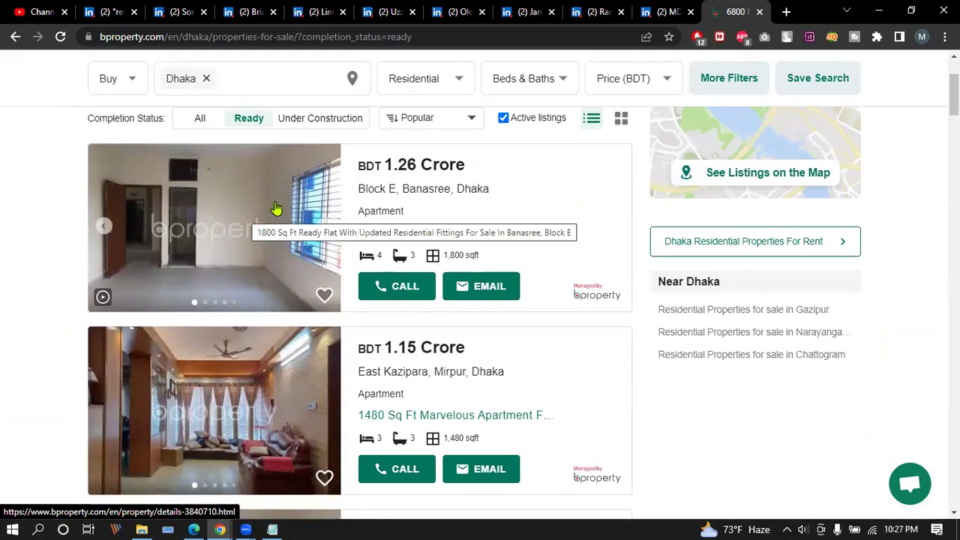
pyautogui.scroll(-2, 276, 208)
pyautogui.scroll(-1, 297, 262)
pyautogui.scroll(2, 297, 261)
pyautogui.scroll(1, 296, 261)
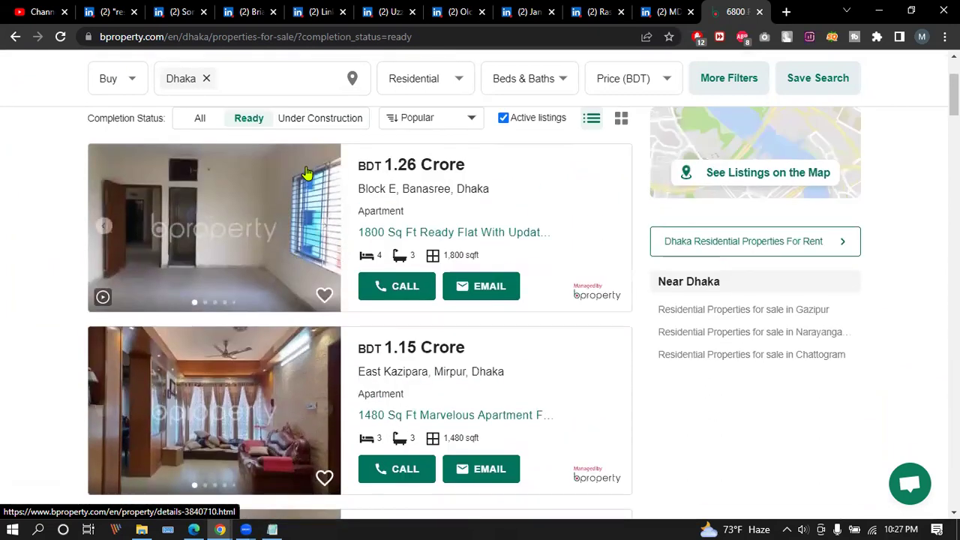
pyautogui.scroll(-2, 246, 184)
pyautogui.scroll(-1, 245, 184)
pyautogui.scroll(-1, 245, 184)
pyautogui.scroll(6, 245, 184)
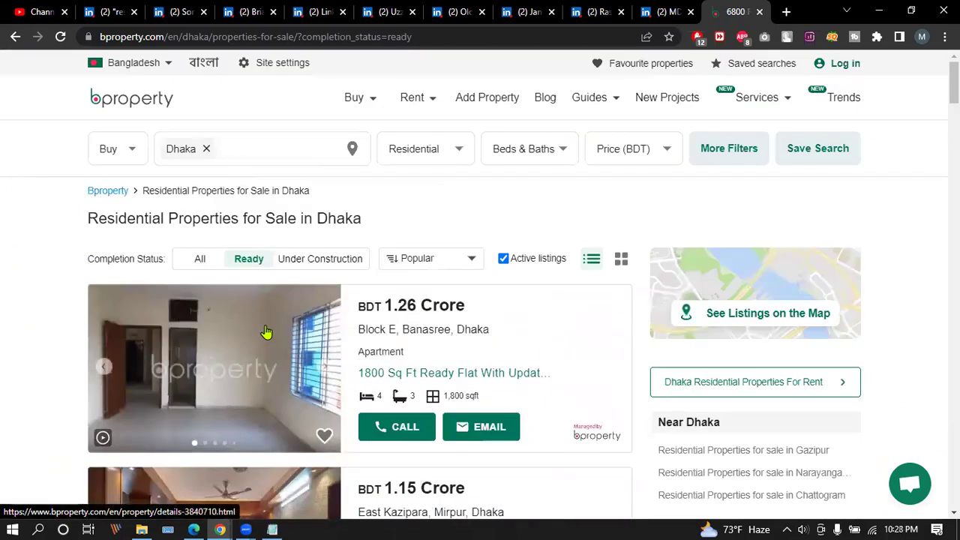
pyautogui.rightClick(266, 332)
pyautogui.click(484, 314)
pyautogui.click(289, 328)
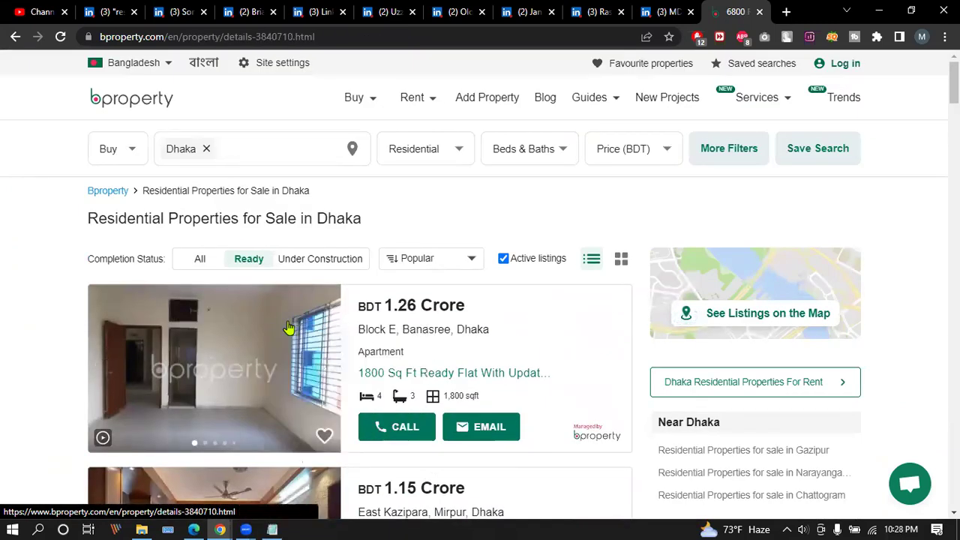
pyautogui.scroll(-2, 398, 281)
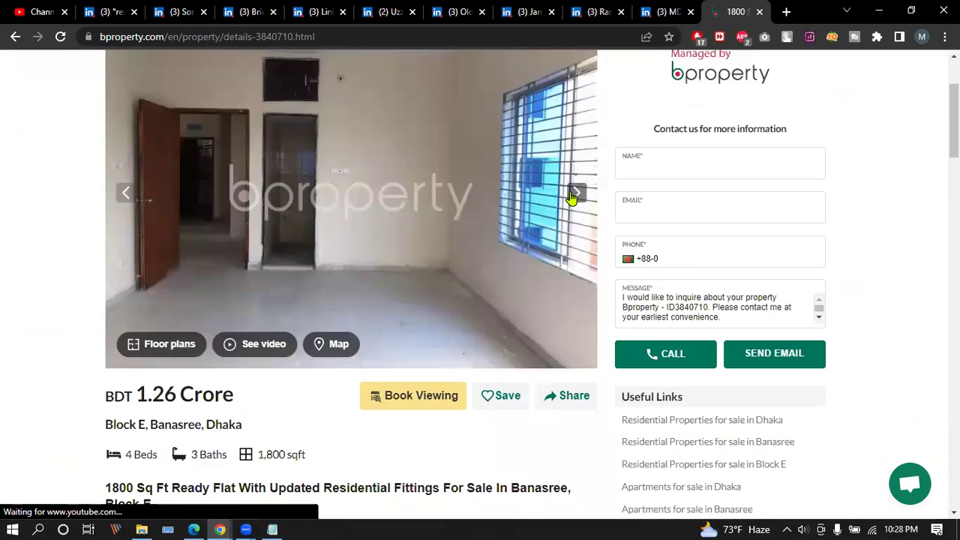
pyautogui.click(573, 196)
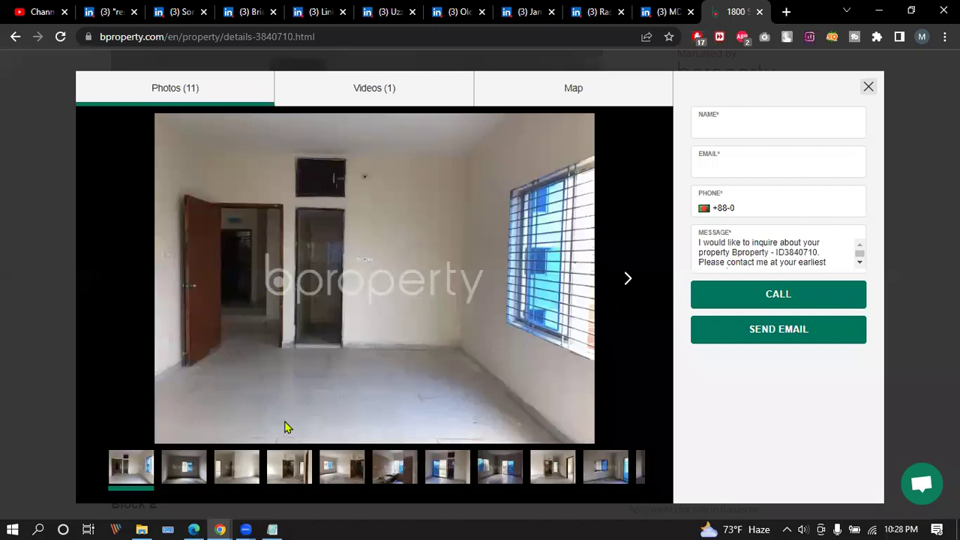
# Browse the Banasree flat's room photos up to the bedroom shot, then show the Videos (1) gallery
pyautogui.click(185, 479)
pyautogui.click(230, 479)
pyautogui.click(279, 476)
pyautogui.click(329, 476)
pyautogui.click(391, 476)
pyautogui.click(424, 477)
pyautogui.click(478, 476)
pyautogui.click(531, 476)
pyautogui.click(563, 477)
pyautogui.click(623, 476)
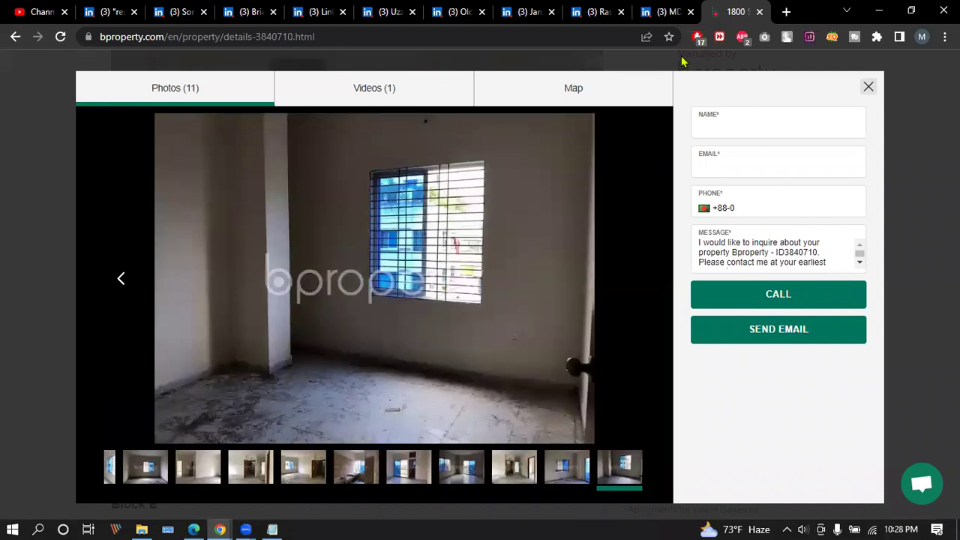
pyautogui.click(547, 467)
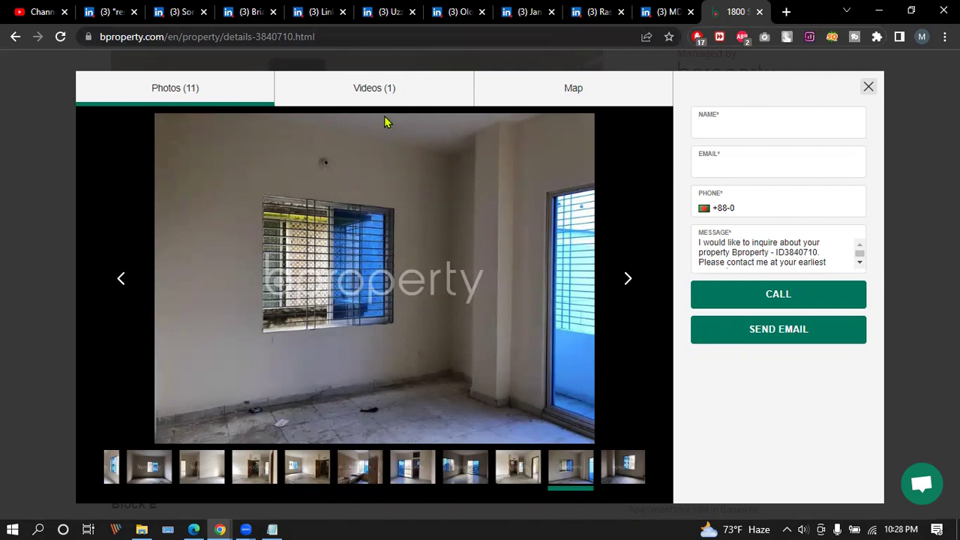
pyautogui.click(380, 93)
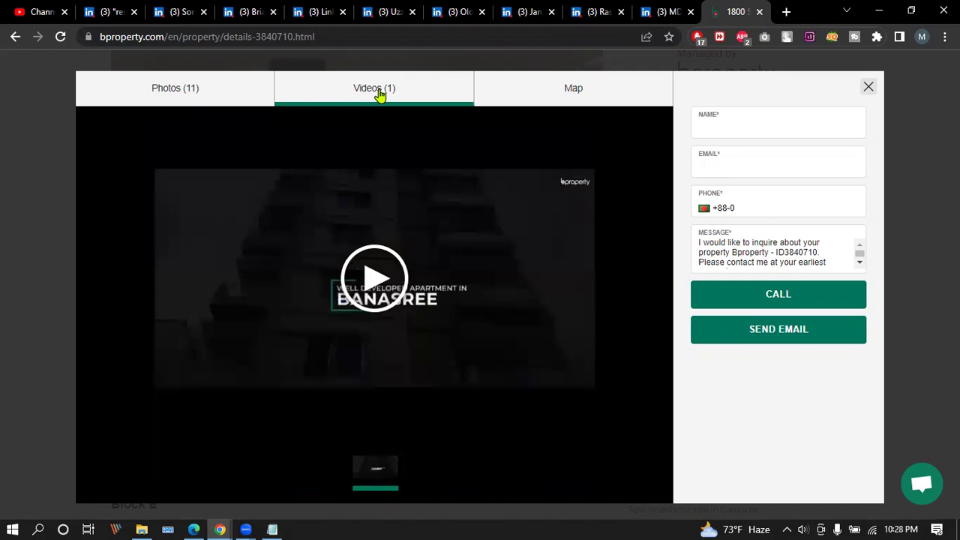
# Play the Banasree walkthrough video muted, skipping ahead from 0:10 to about 0:42
pyautogui.click(378, 281)
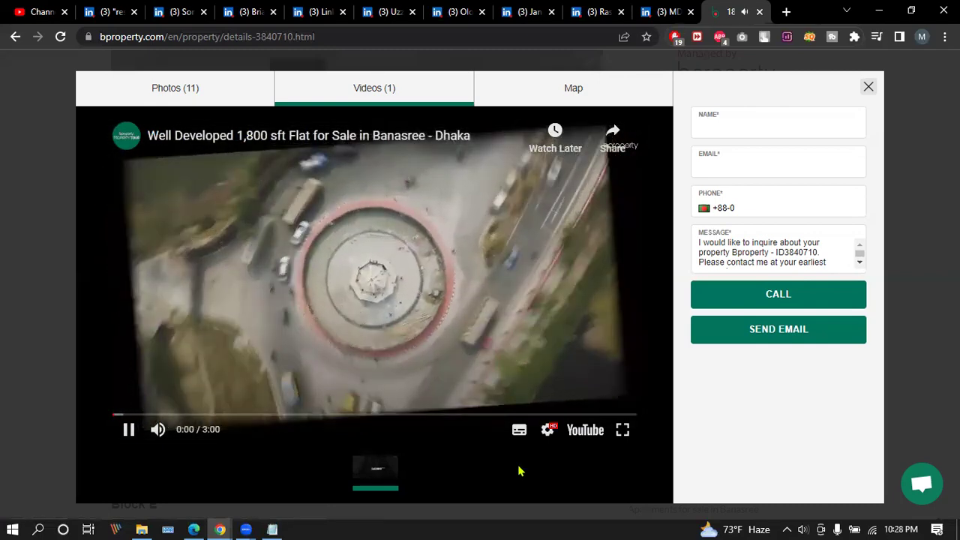
pyautogui.click(157, 429)
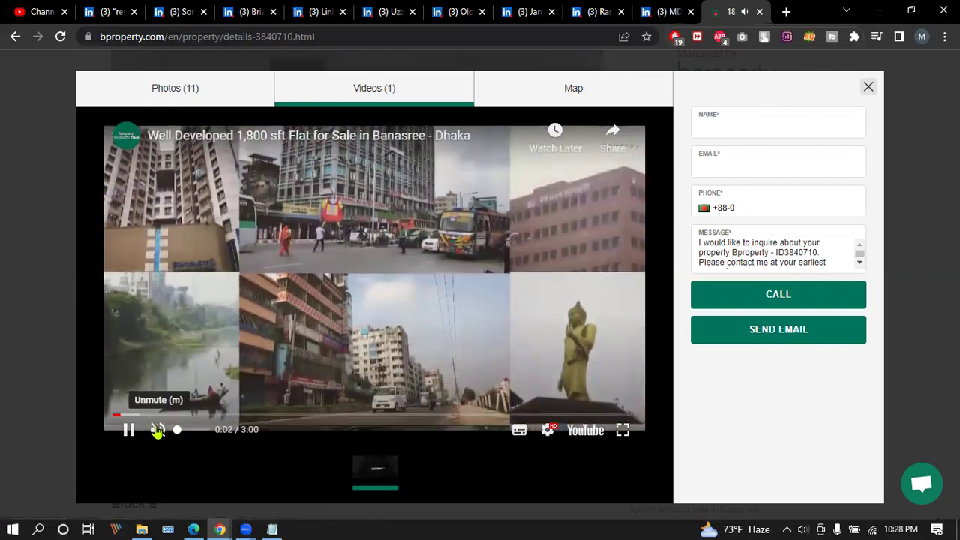
pyautogui.click(142, 414)
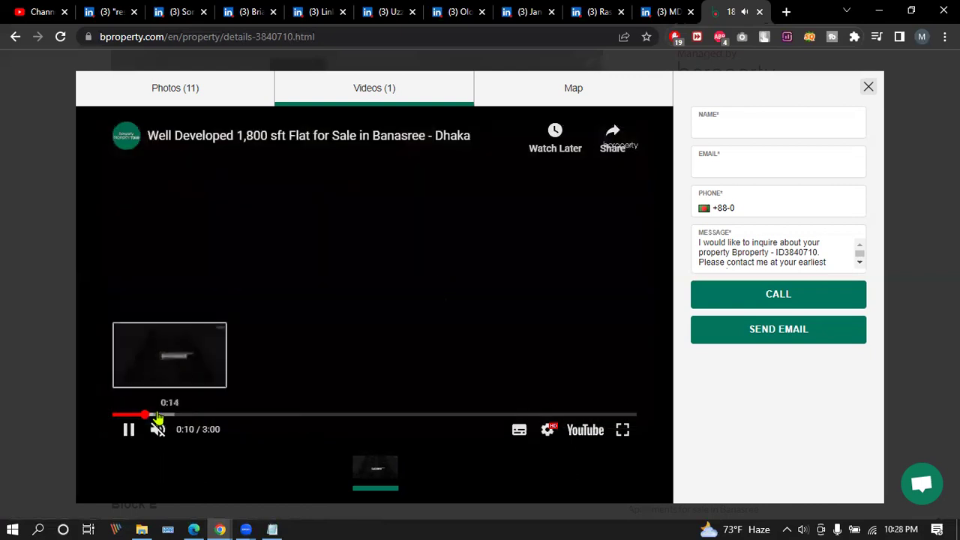
pyautogui.click(161, 414)
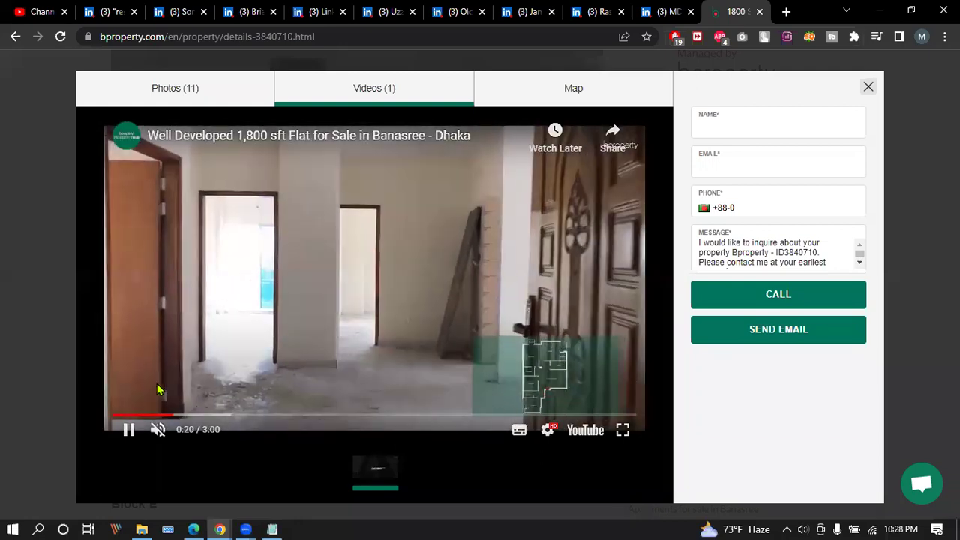
pyautogui.click(193, 415)
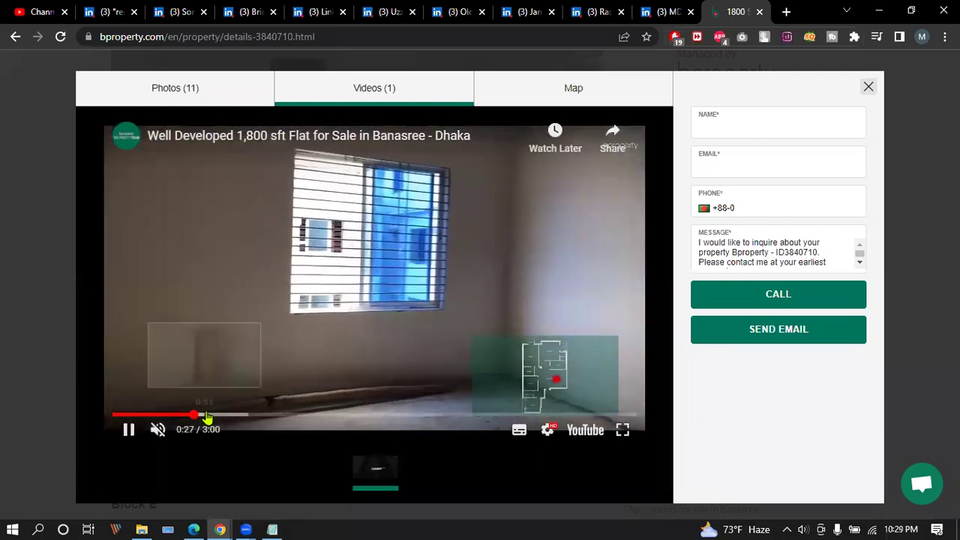
pyautogui.click(209, 416)
pyautogui.click(227, 416)
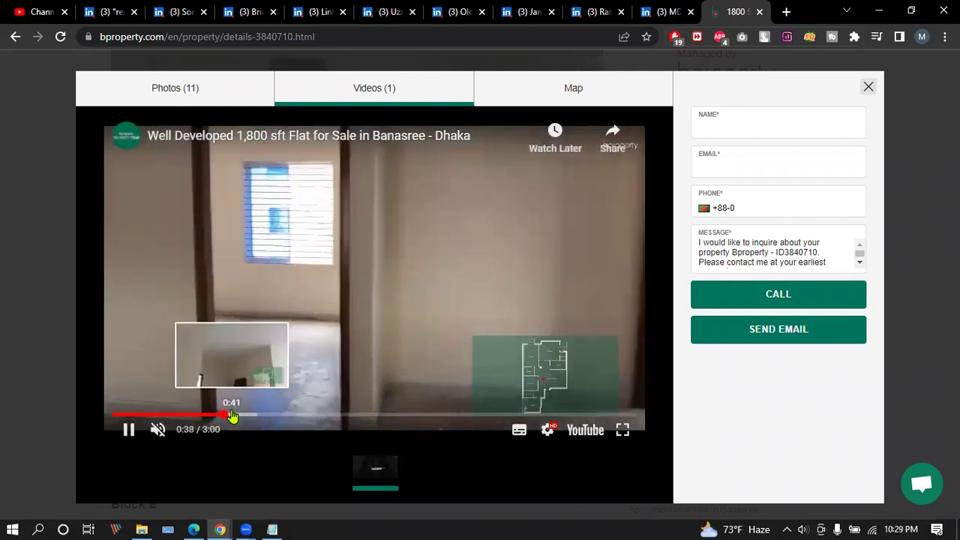
pyautogui.click(233, 416)
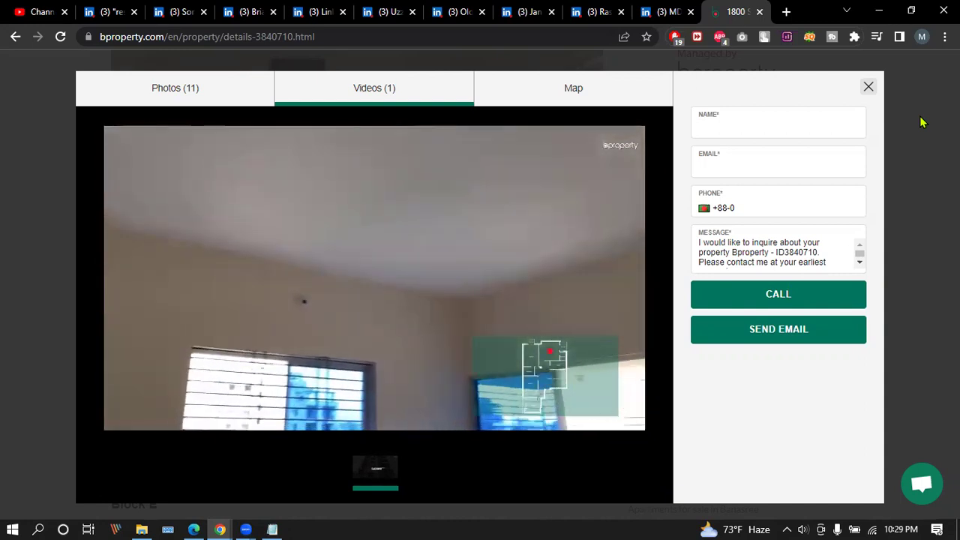
pyautogui.moveTo(478, 251)
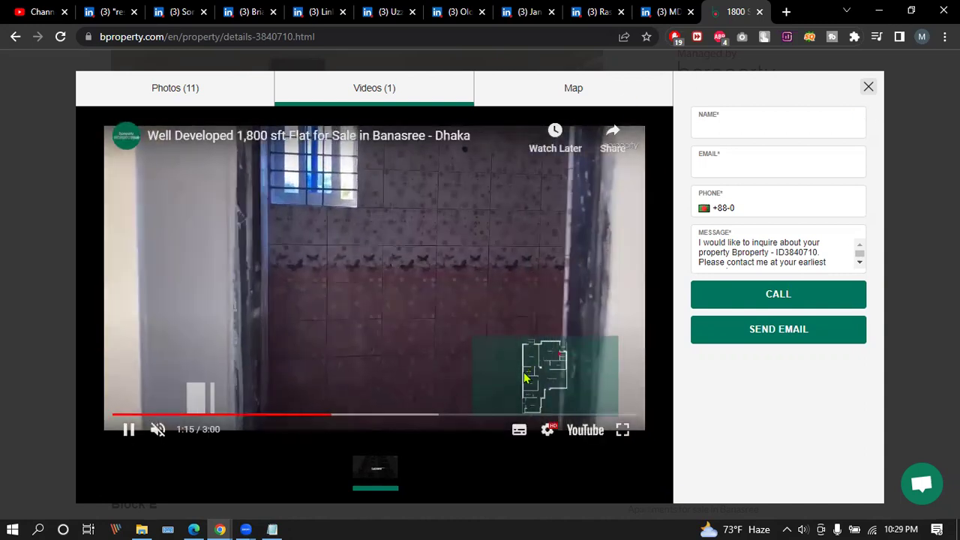
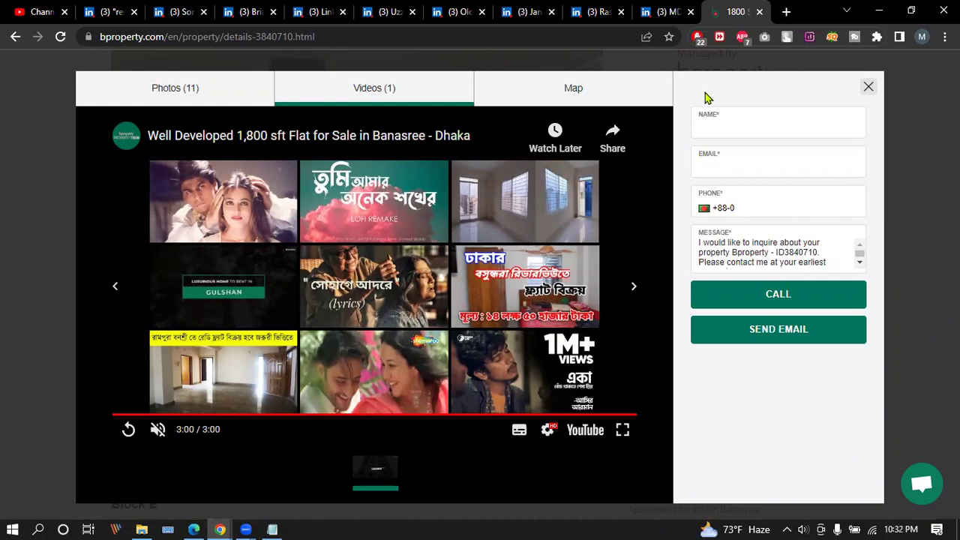
# Close the bproperty video viewer and select the listing ID ID3840710 at the top of the page
pyautogui.click(869, 87)
pyautogui.scroll(2, 542, 347)
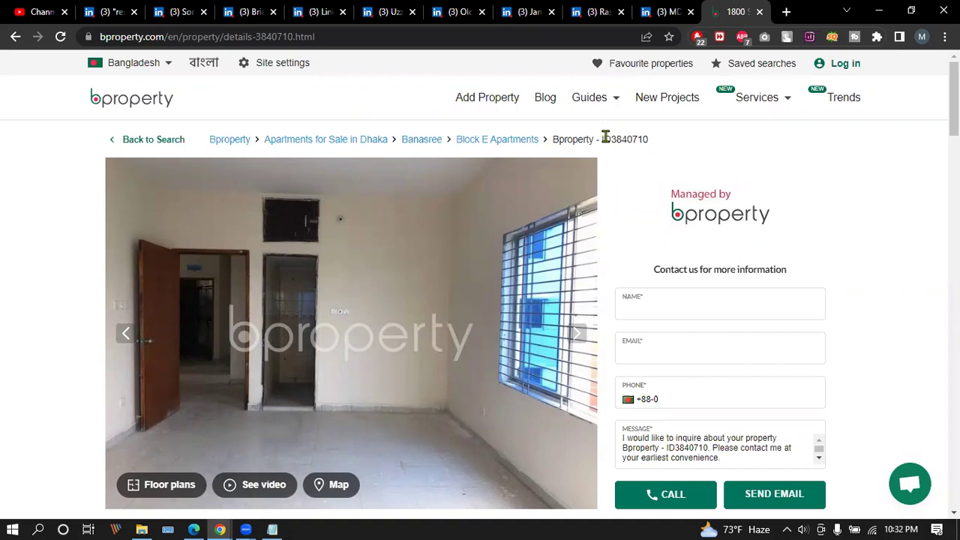
pyautogui.moveTo(603, 139); pyautogui.dragTo(652, 144)
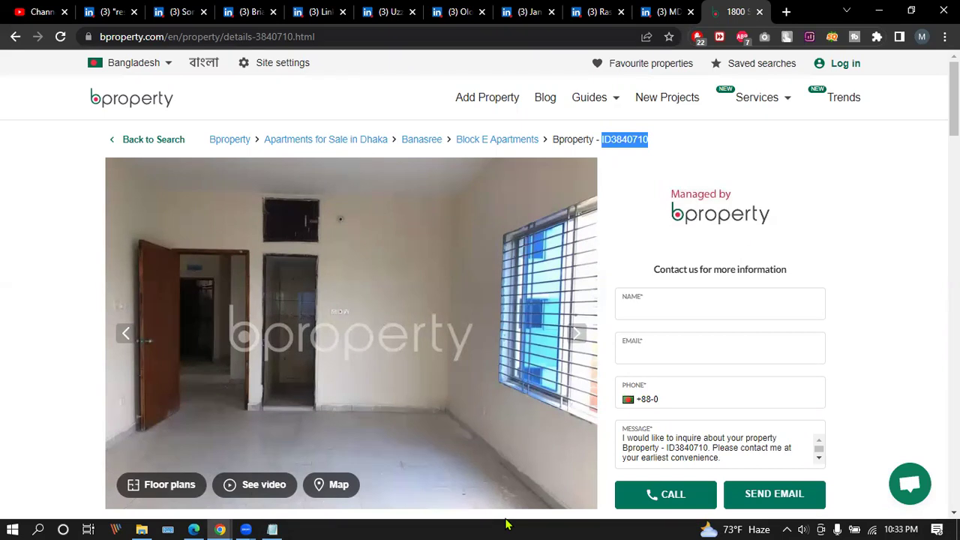
pyautogui.hotkey('alt', 'Tab')
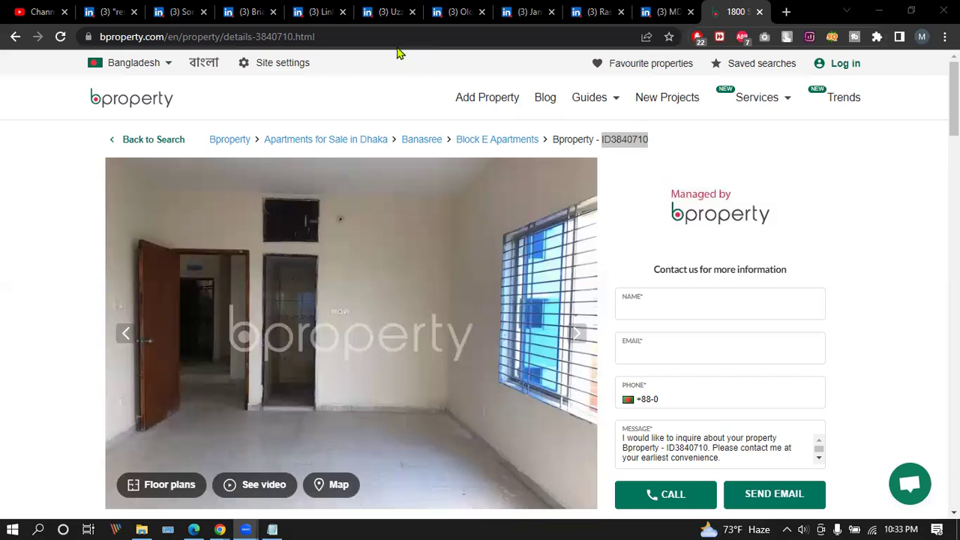
# Look through the two LinkedIn profile tabs, then go via the home feed to the Jobs page
pyautogui.click(672, 9)
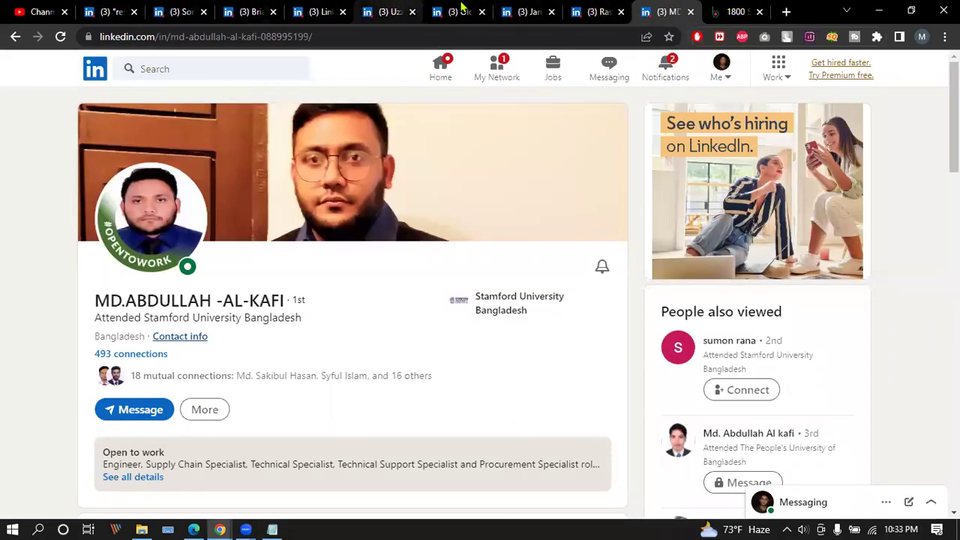
pyautogui.click(454, 11)
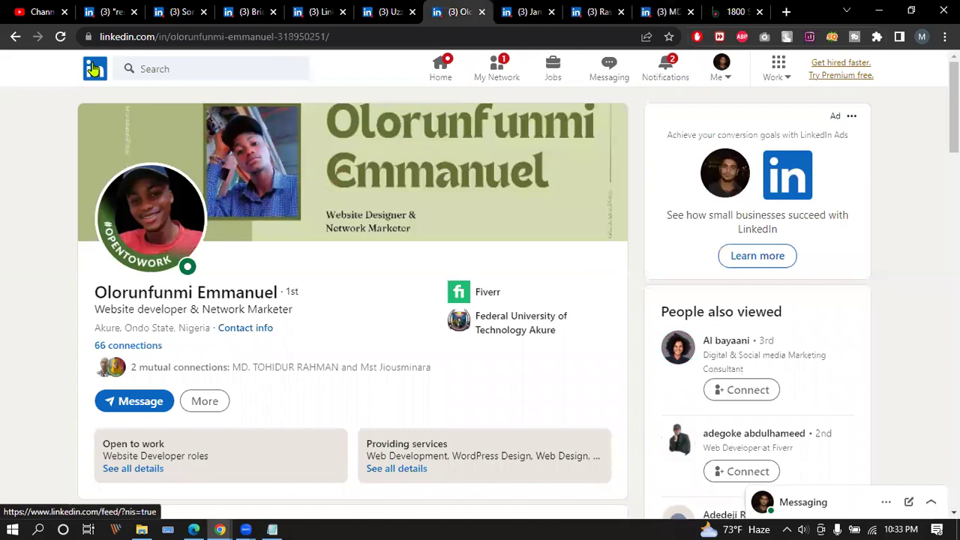
pyautogui.click(95, 69)
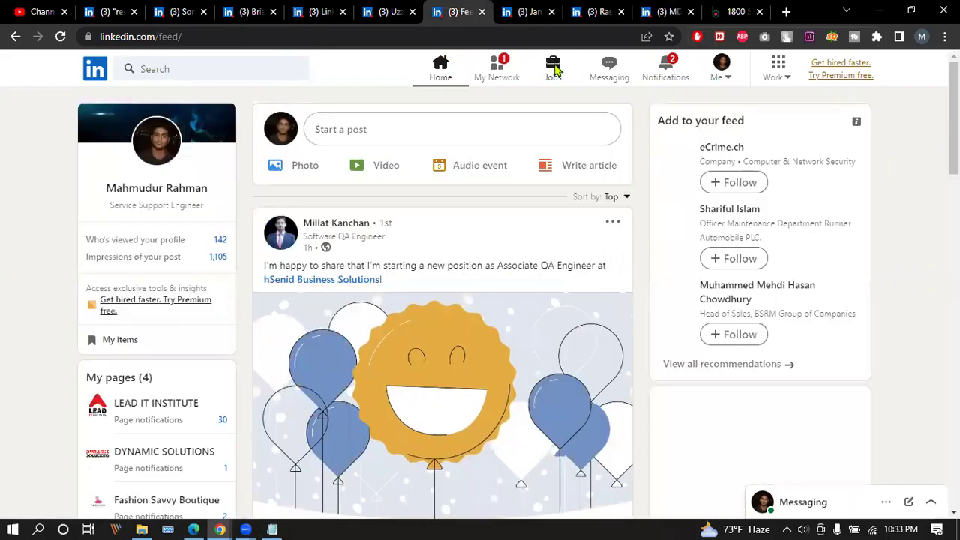
pyautogui.click(555, 69)
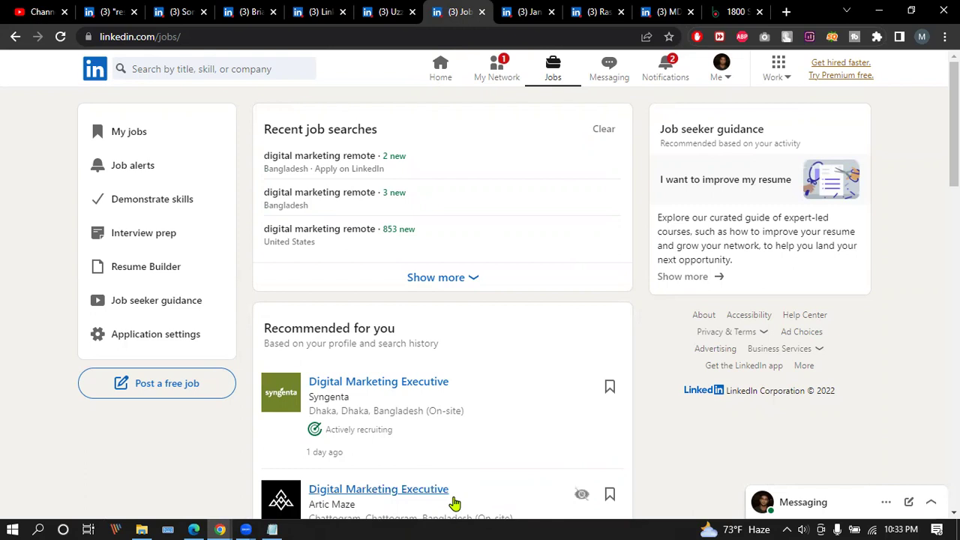
pyautogui.hotkey('alt', 'Tab')
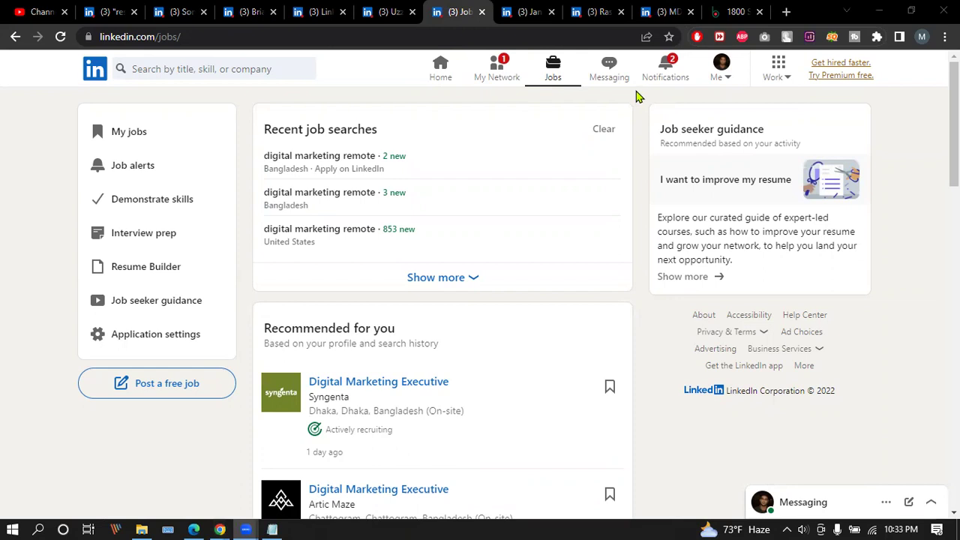
pyautogui.click(787, 11)
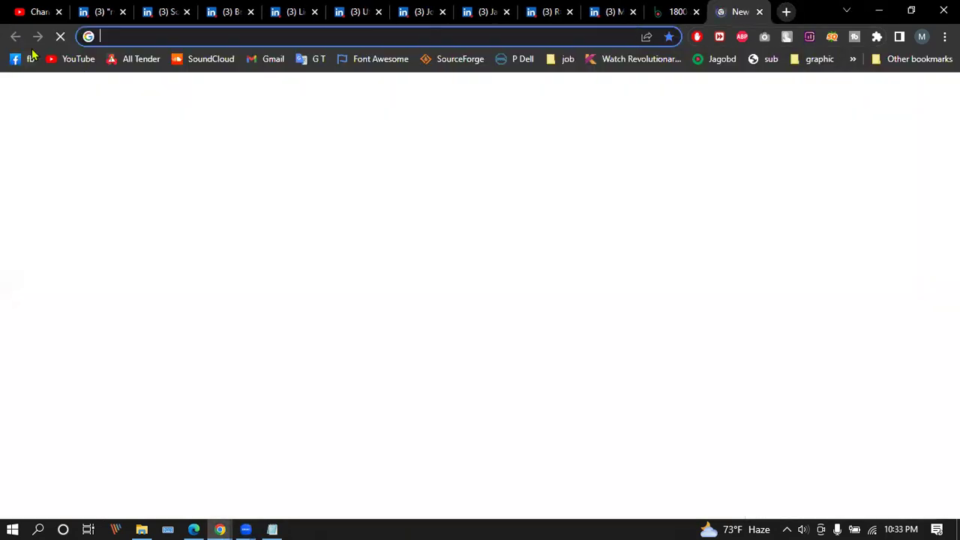
# Search 'doctors email address list' and open the DOCTOR EMAIL LISTS result in a background tab
pyautogui.click(175, 36)
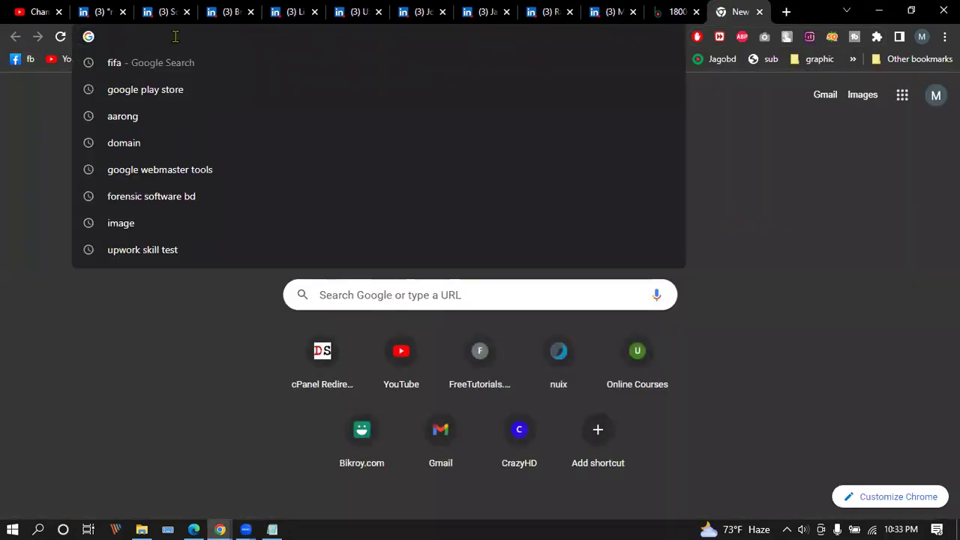
pyautogui.write('d')
pyautogui.press('BackSpace')
pyautogui.press('BackSpace')
pyautogui.write('doc')
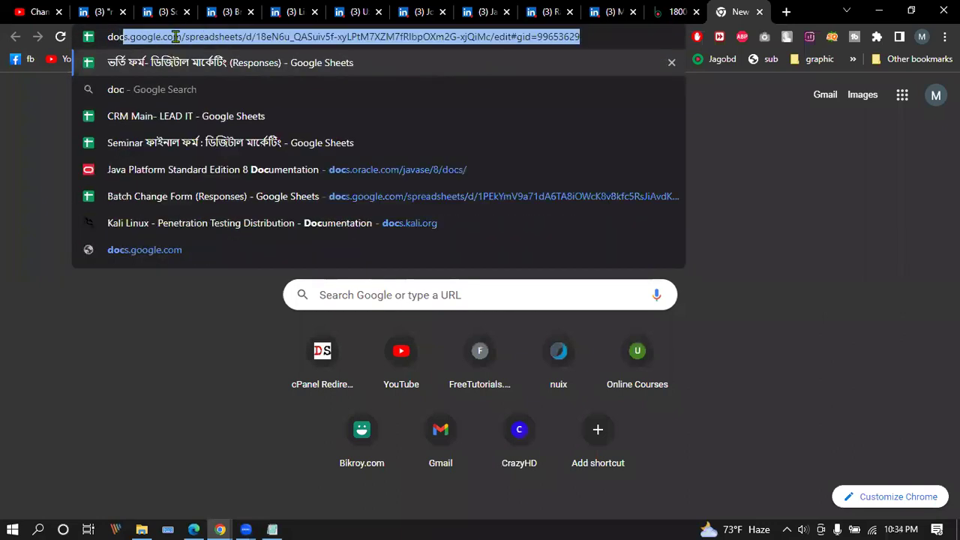
pyautogui.write('tors email')
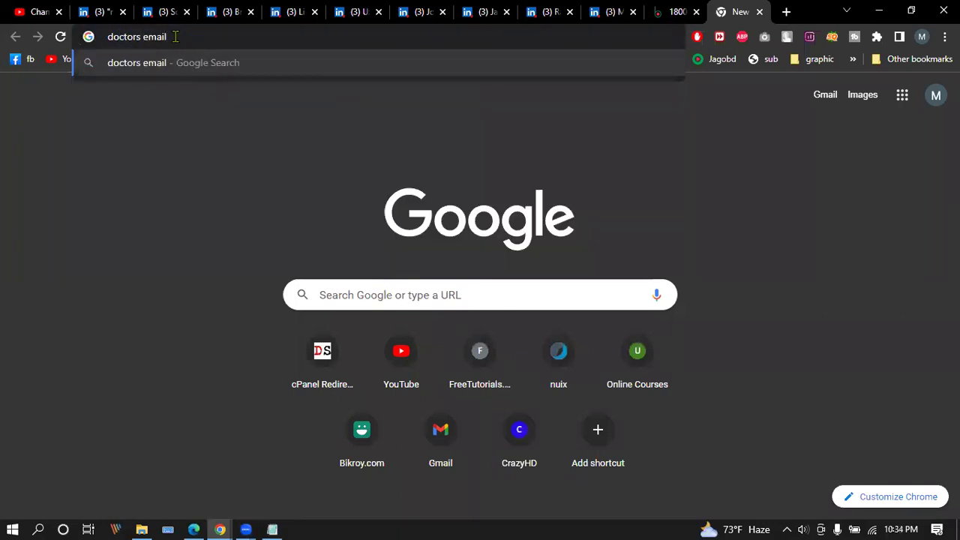
pyautogui.press('Return')
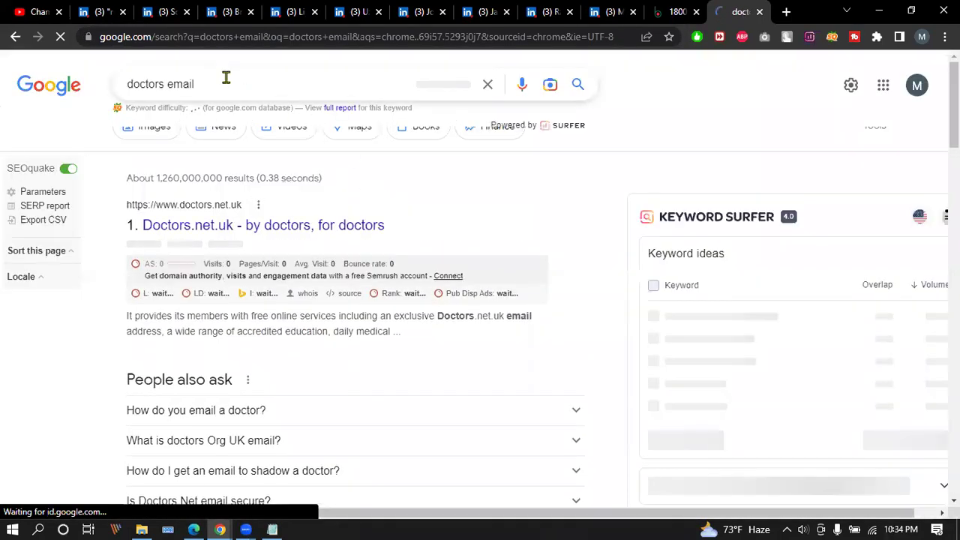
pyautogui.click(225, 83)
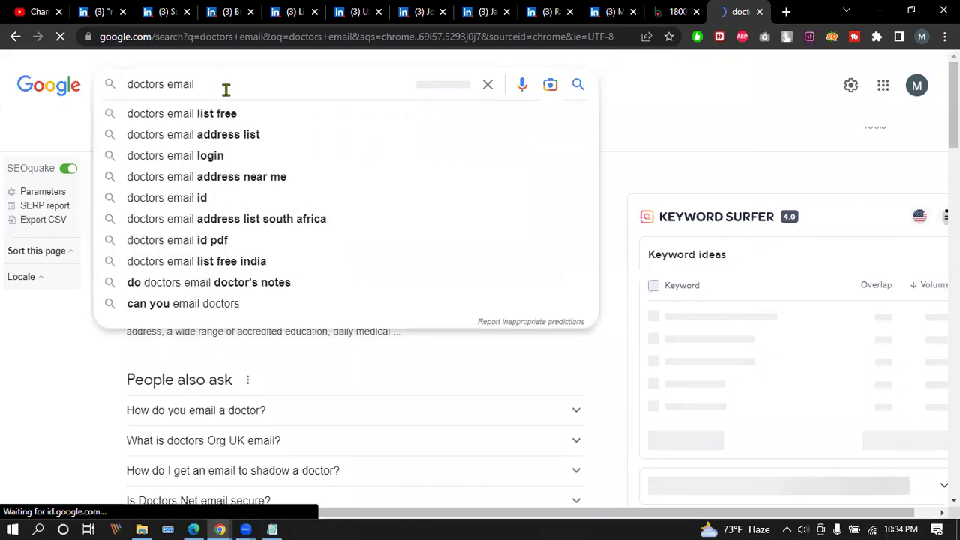
pyautogui.click(240, 137)
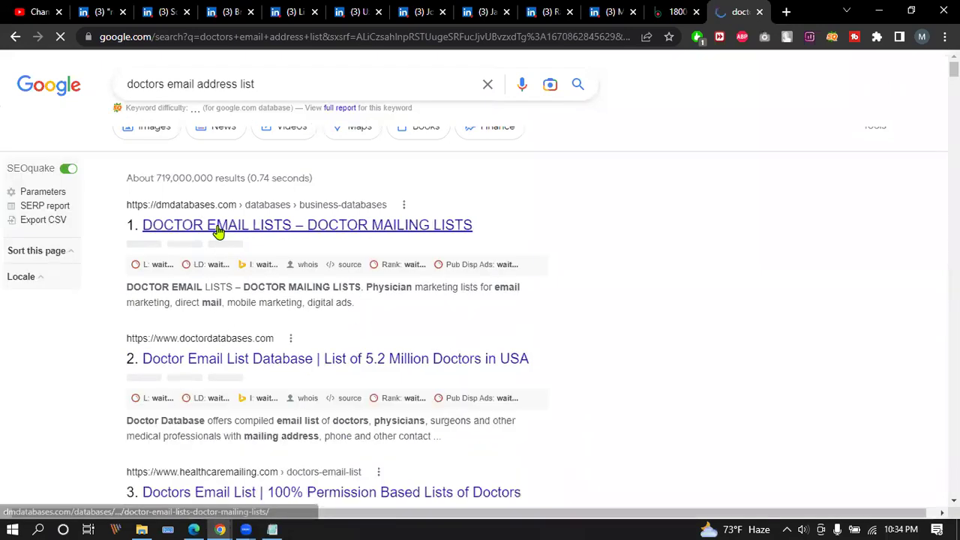
pyautogui.middleClick(217, 228)
# In a new tab, search for 'popular diagnostic center' using the corrected spelling
pyautogui.click(785, 14)
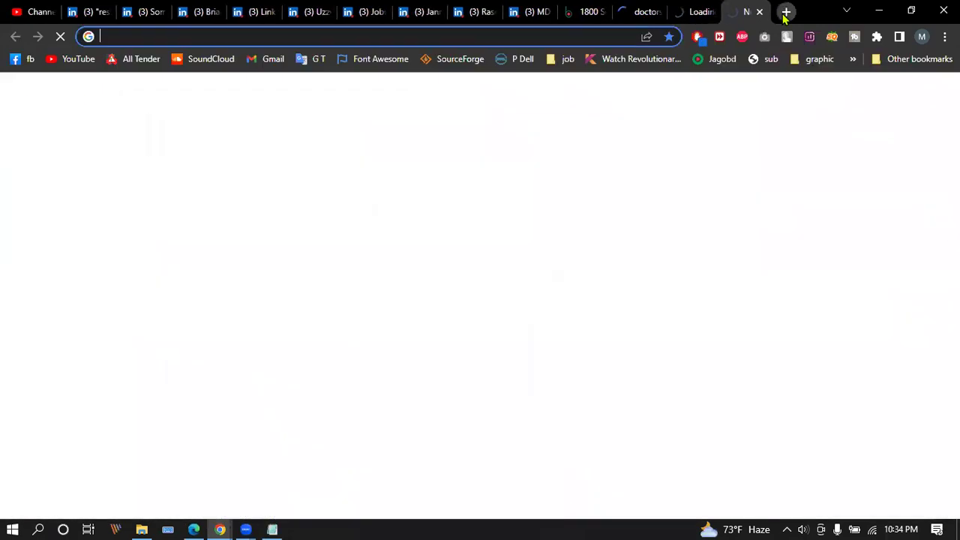
pyautogui.write('p')
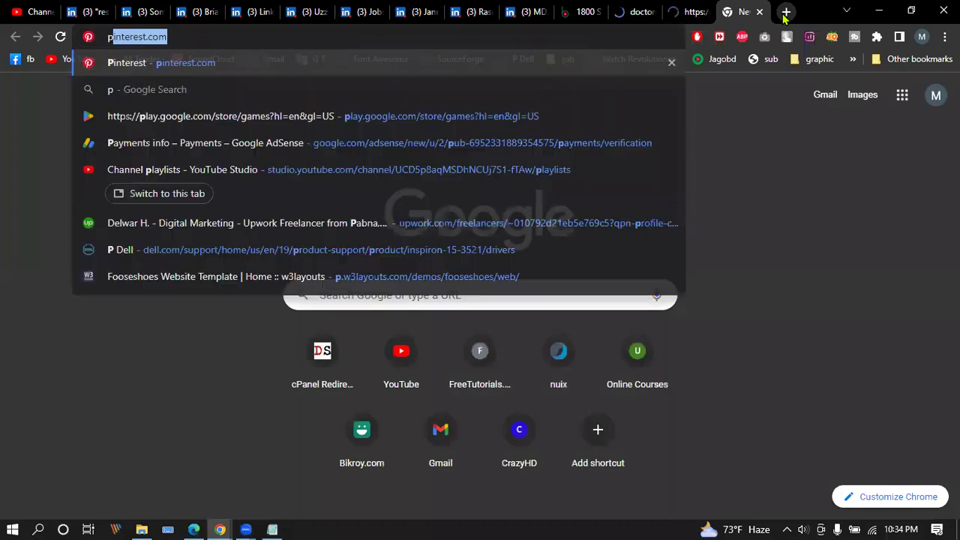
pyautogui.write('opuler ')
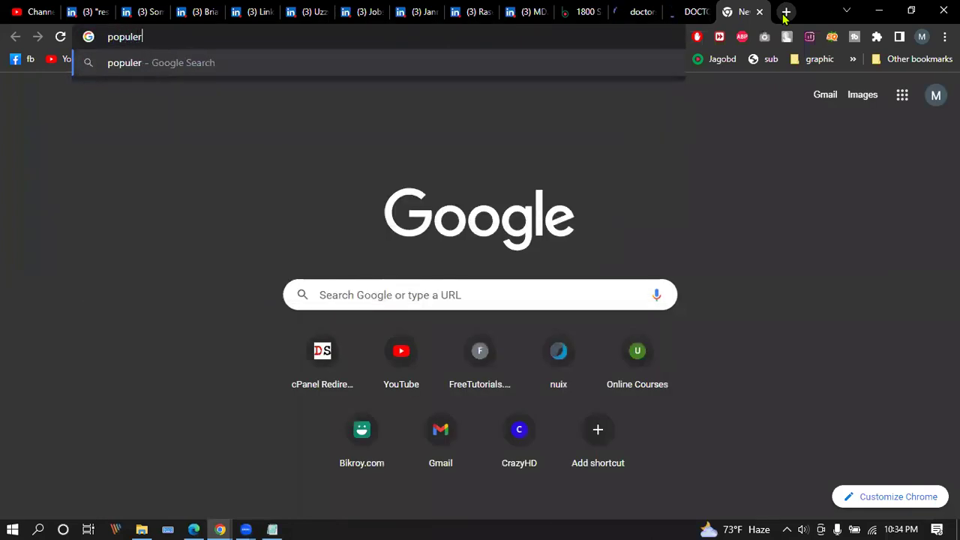
pyautogui.write('diagonstic center')
pyautogui.press('Return')
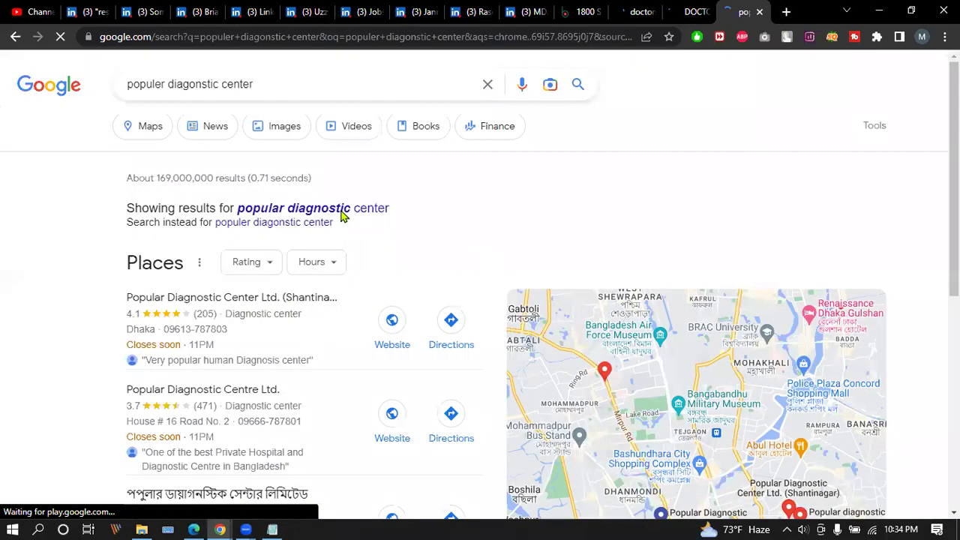
pyautogui.click(341, 212)
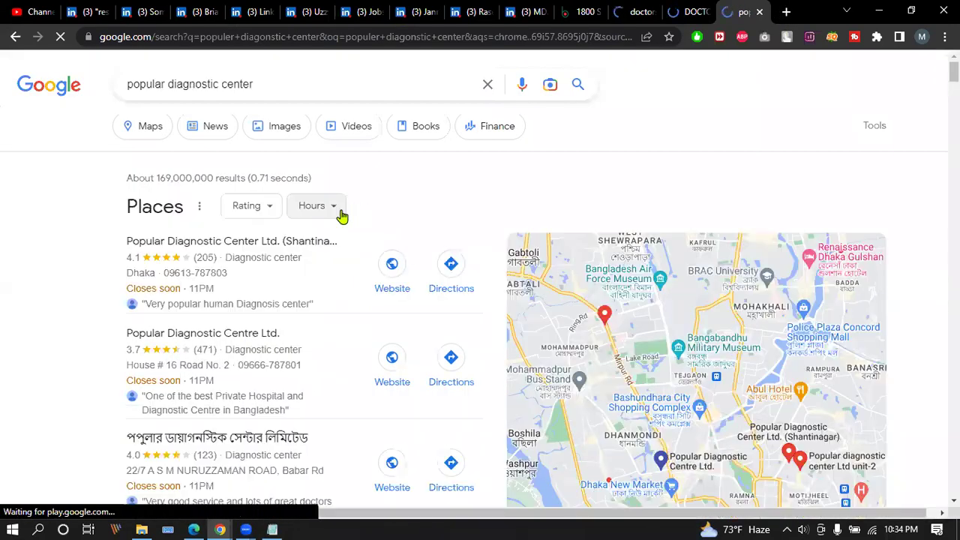
# On the Popular Diagnostic Find Doctors page, filter by All Speciality, All Branches and Everyday, closing the chat popup
pyautogui.click(392, 289)
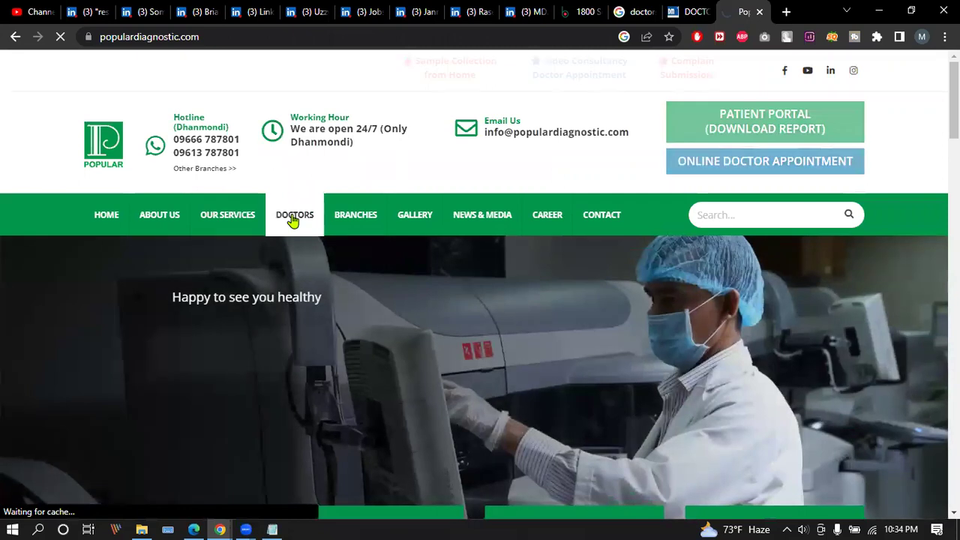
pyautogui.click(292, 217)
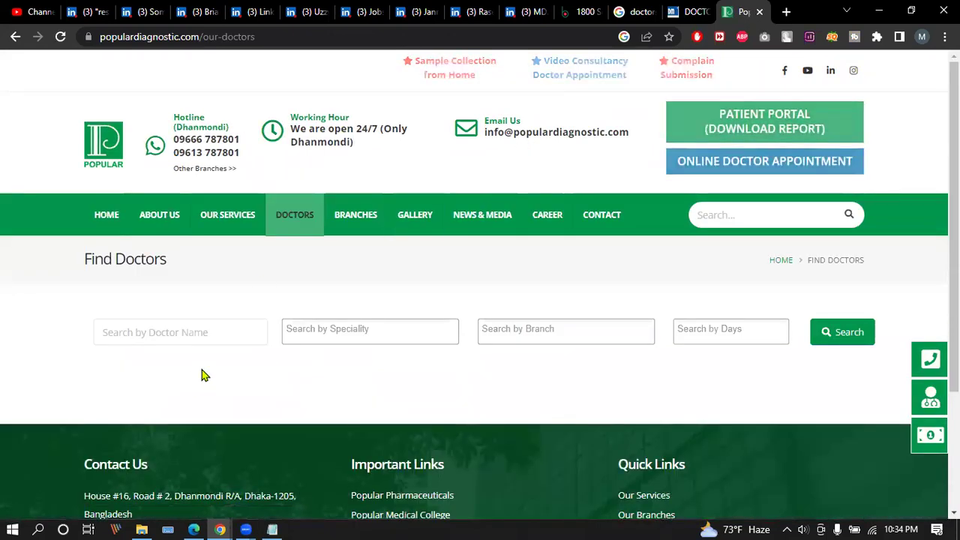
pyautogui.click(403, 338)
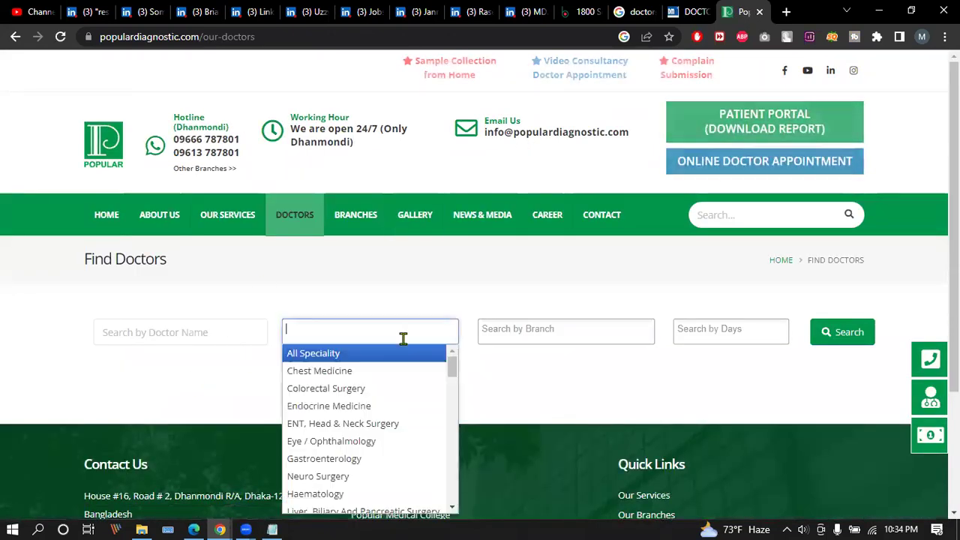
pyautogui.click(344, 355)
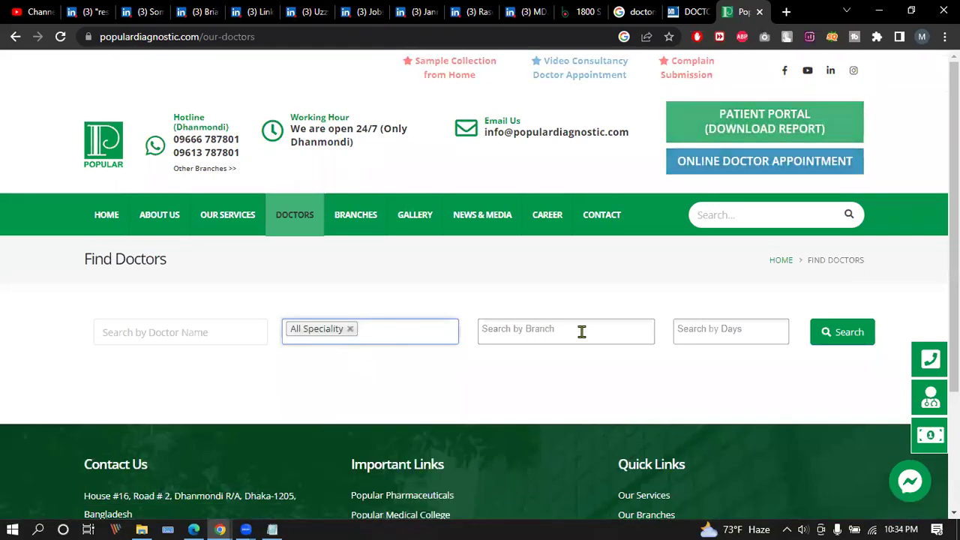
pyautogui.click(581, 333)
pyautogui.click(509, 361)
pyautogui.click(684, 332)
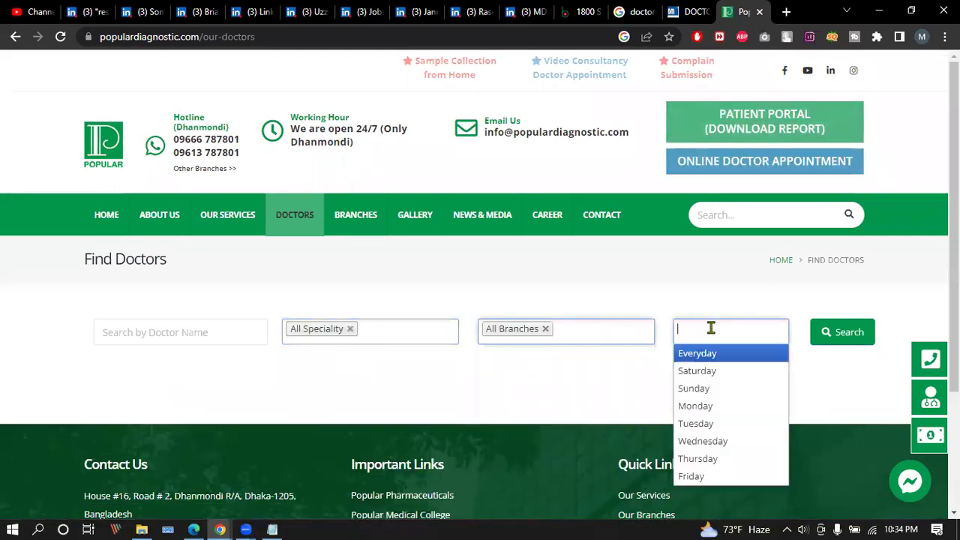
pyautogui.click(704, 359)
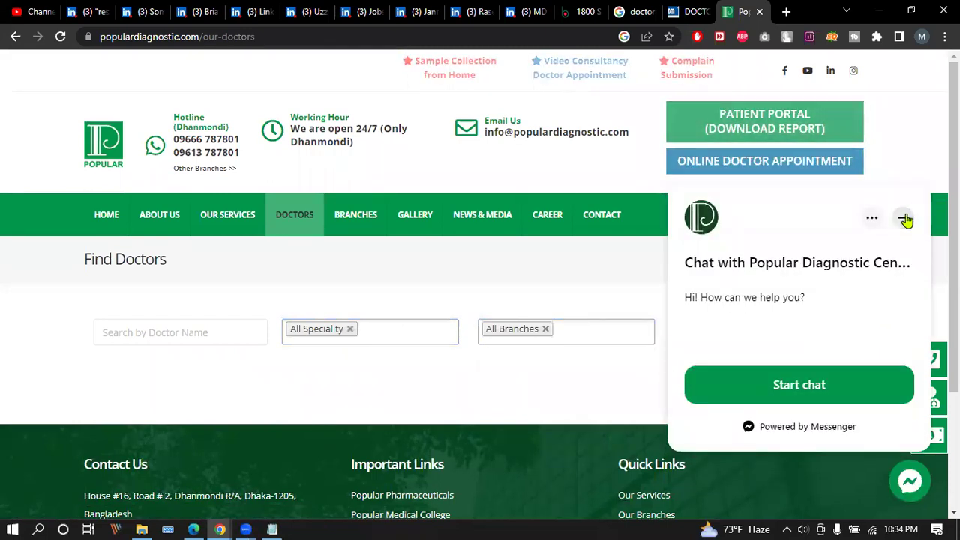
pyautogui.click(904, 219)
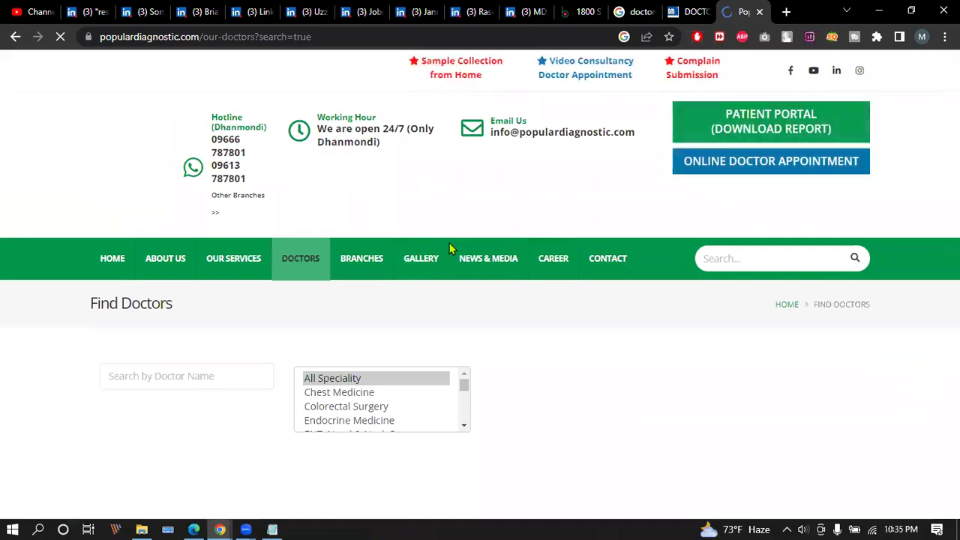
# Scroll through the Medicine doctors at Dhanmondi, Mymensingh, Shantinagar and Barisal, then go to the DOCTOR EMAIL LISTS tab
pyautogui.scroll(-5, 16, 169)
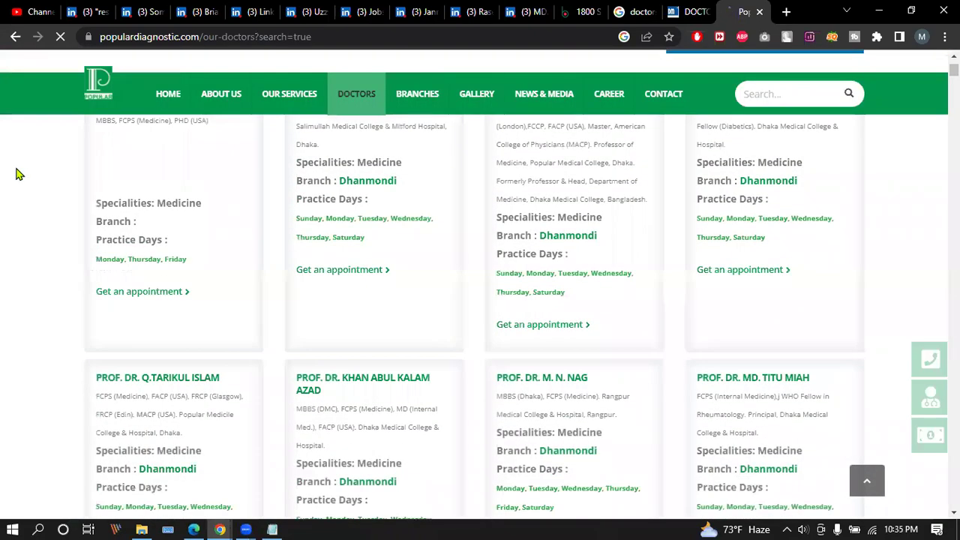
pyautogui.scroll(1, 65, 255)
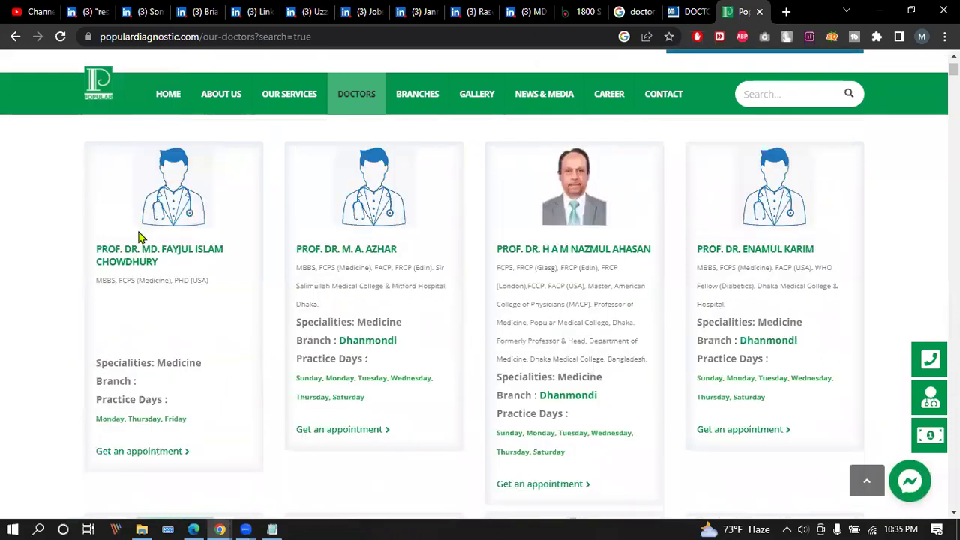
pyautogui.scroll(-5, 145, 276)
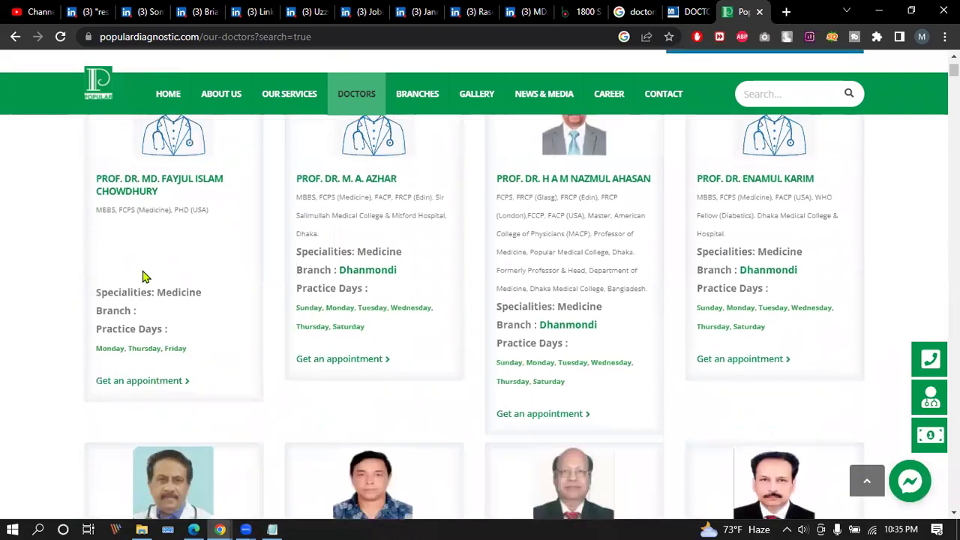
pyautogui.scroll(-3, 222, 229)
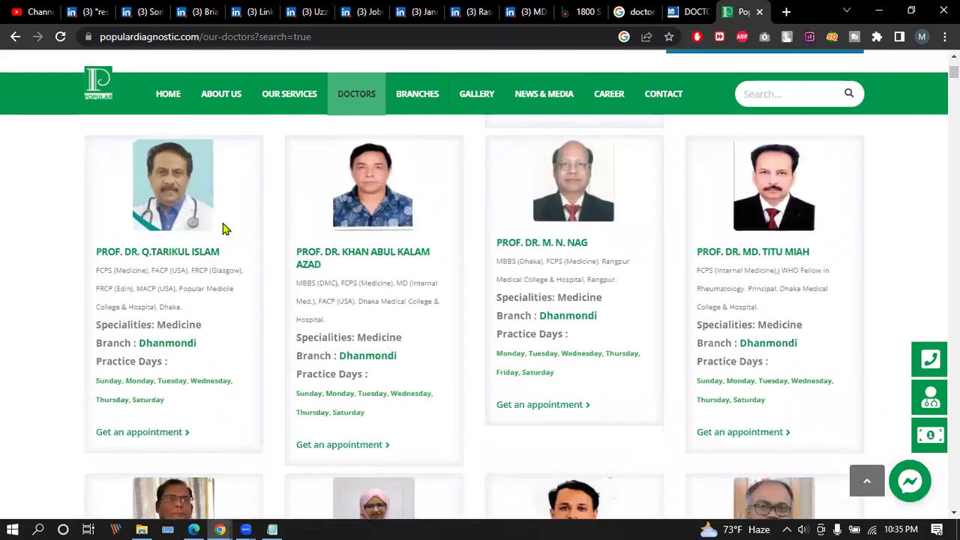
pyautogui.scroll(-6, 223, 229)
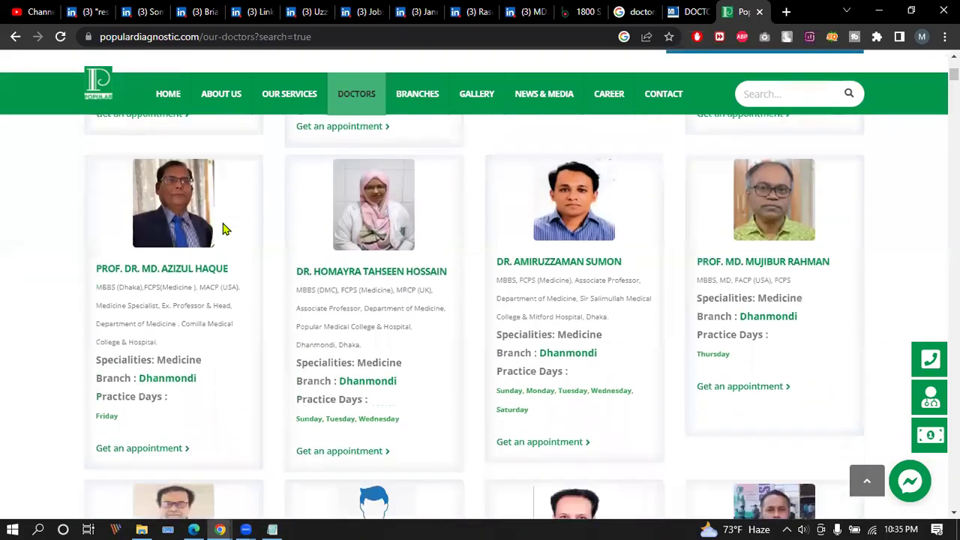
pyautogui.scroll(-4, 223, 229)
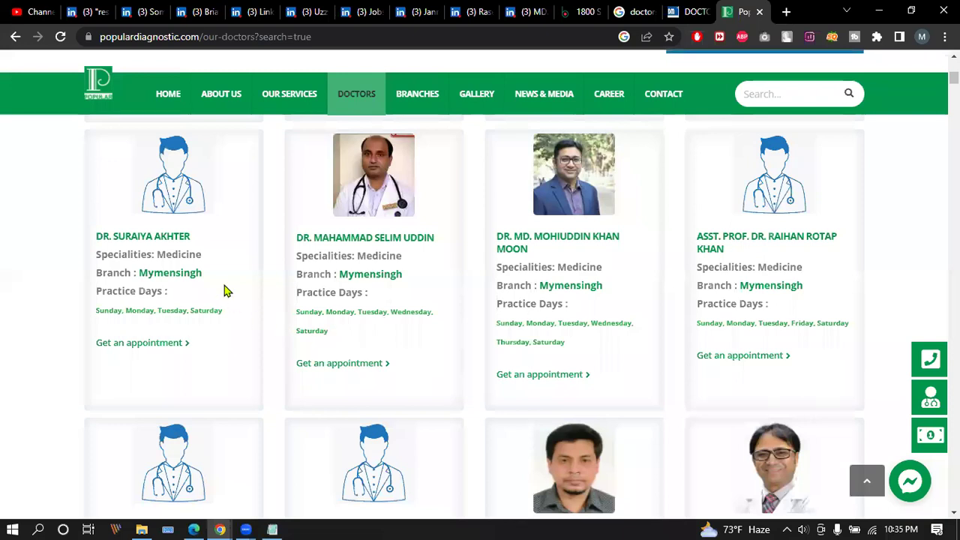
pyautogui.scroll(-6, 220, 315)
pyautogui.scroll(-6, 223, 314)
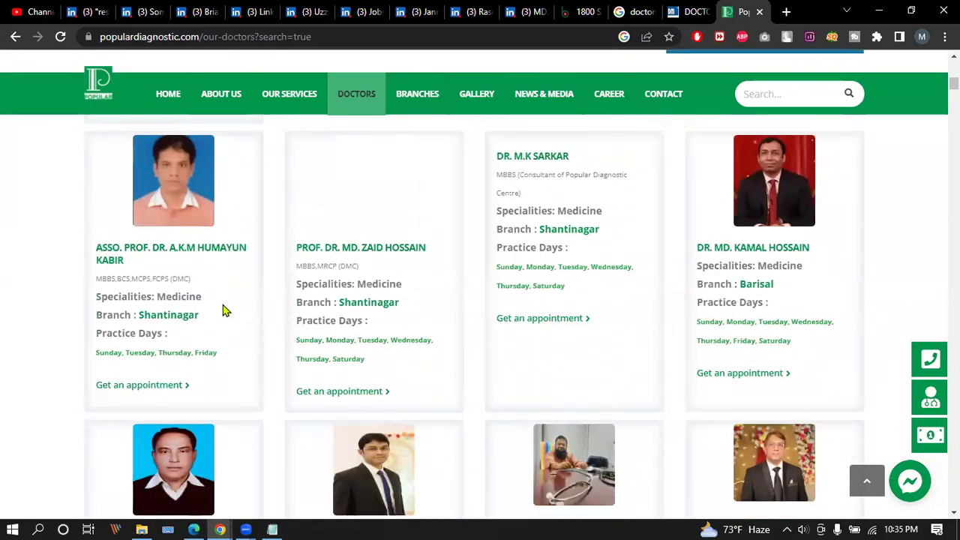
pyautogui.scroll(-1, 223, 310)
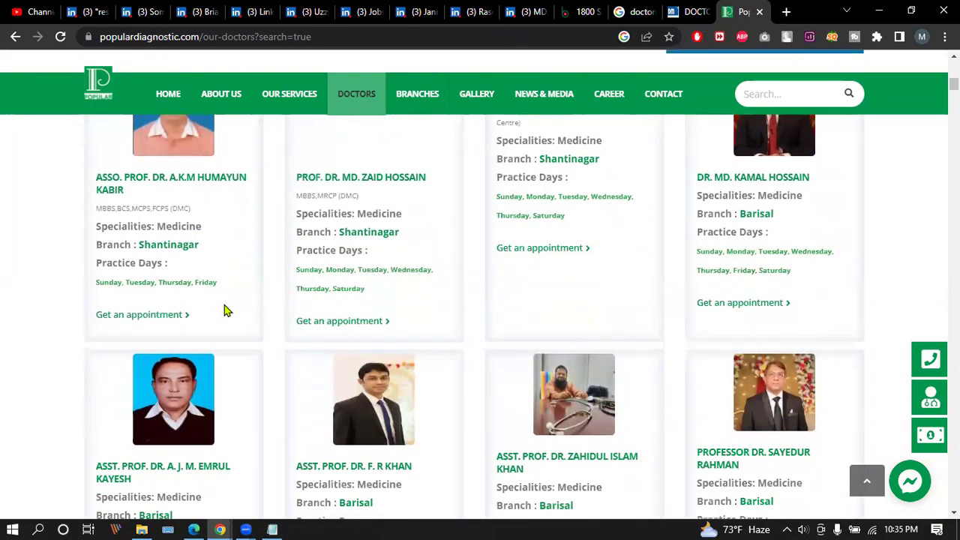
pyautogui.scroll(-15, 228, 310)
pyautogui.scroll(-15, 227, 310)
pyautogui.scroll(20, 239, 287)
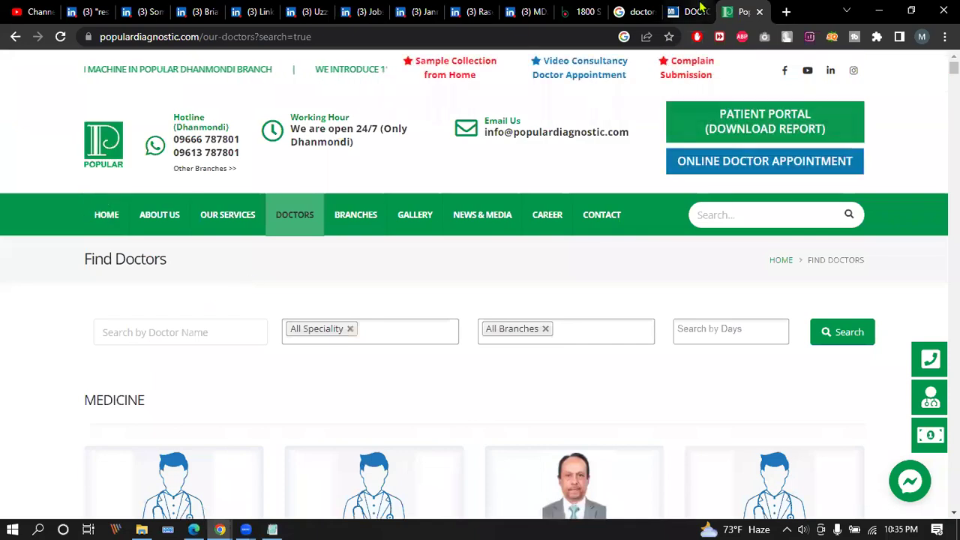
pyautogui.click(700, 8)
# Glance at the Google results, then scroll the DMDatabases doctor email lists page down to the Info Request Form
pyautogui.click(637, 11)
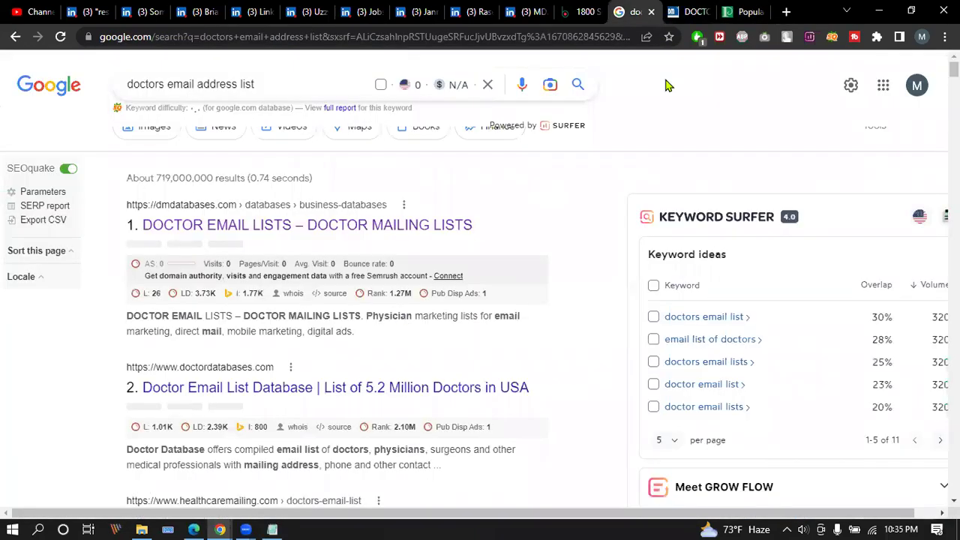
pyautogui.hotkey('ctrl', 'Tab')
pyautogui.scroll(-3, 481, 280)
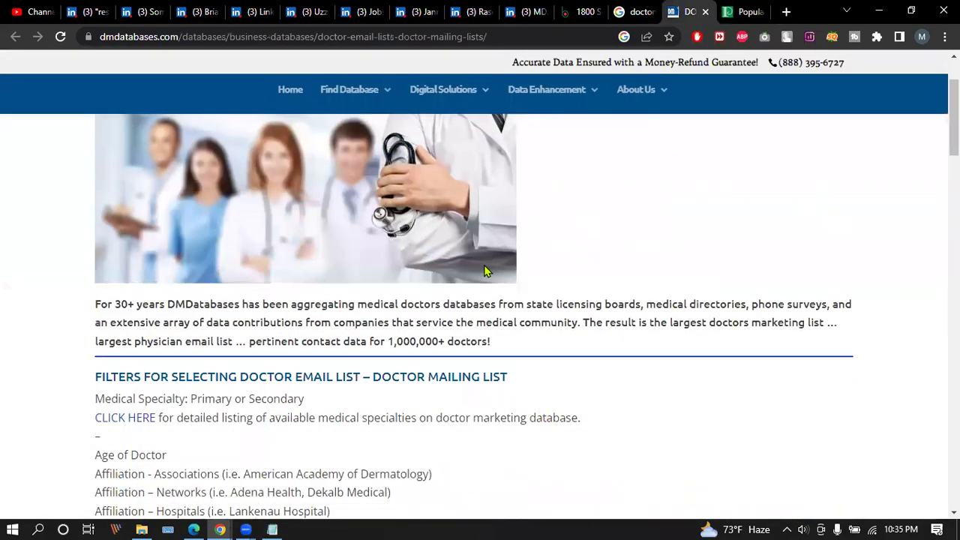
pyautogui.scroll(-3, 495, 271)
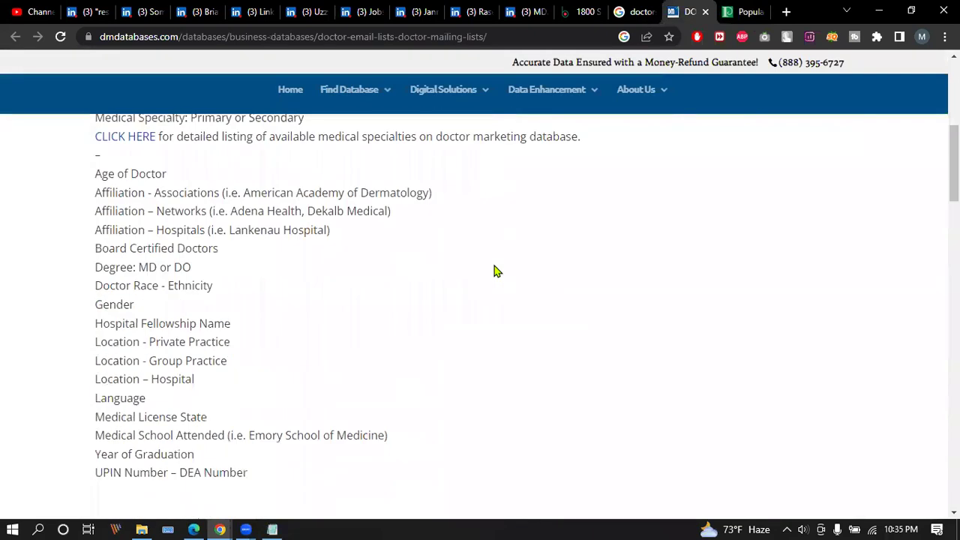
pyautogui.scroll(-5, 304, 307)
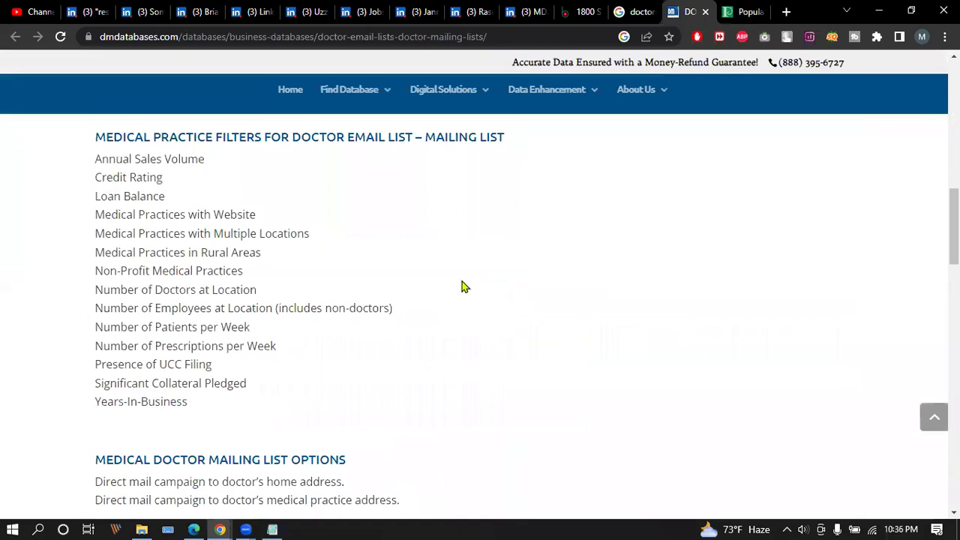
pyautogui.scroll(-5, 459, 358)
pyautogui.scroll(-1, 608, 338)
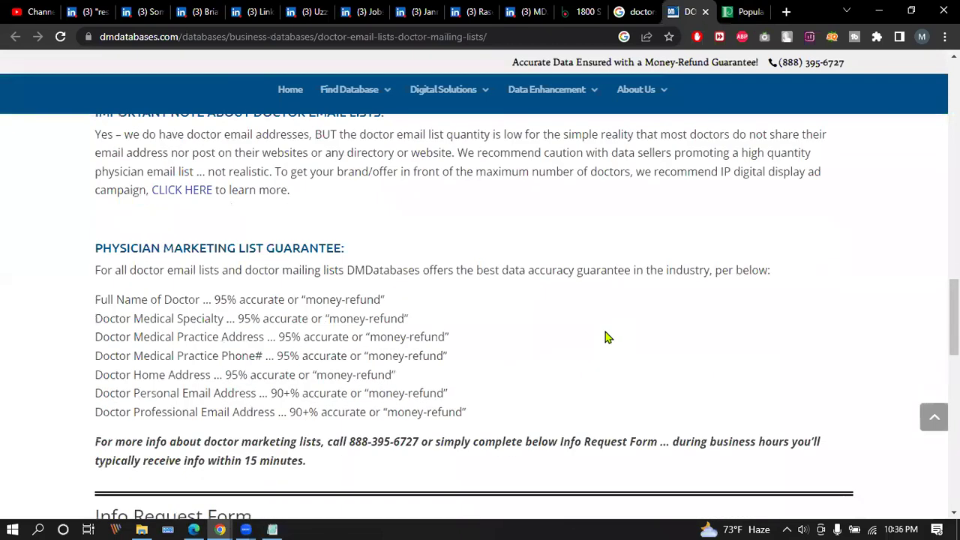
pyautogui.scroll(-4, 606, 335)
pyautogui.scroll(-5, 606, 333)
pyautogui.scroll(-3, 604, 333)
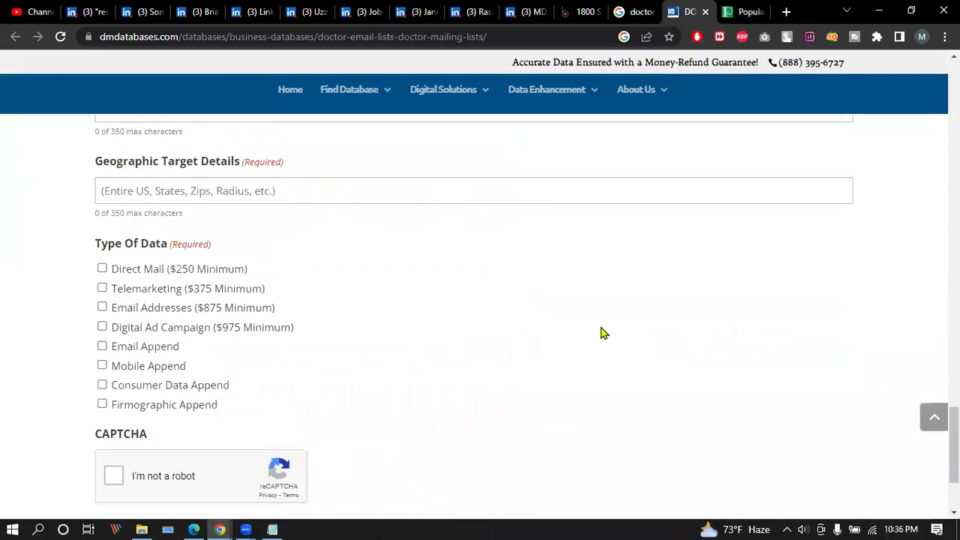
# Scroll the 'doctors email address list' results to the bottom and select all the page text
pyautogui.click(618, 10)
pyautogui.scroll(-3, 458, 234)
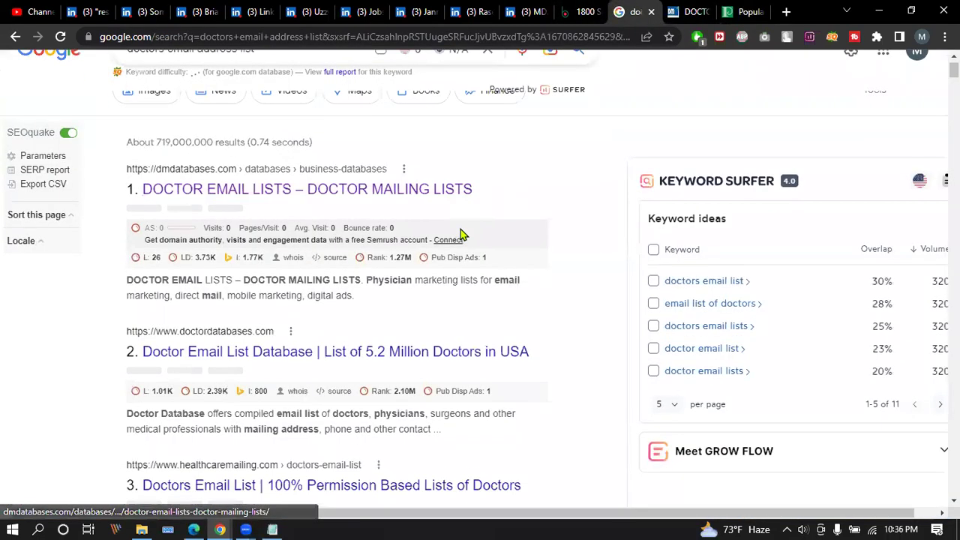
pyautogui.scroll(-2, 465, 262)
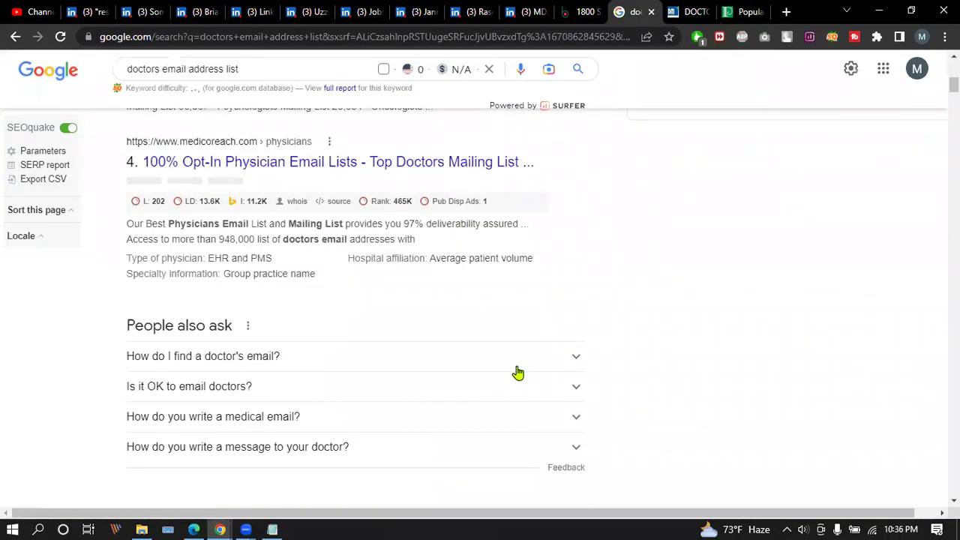
pyautogui.scroll(-4, 518, 371)
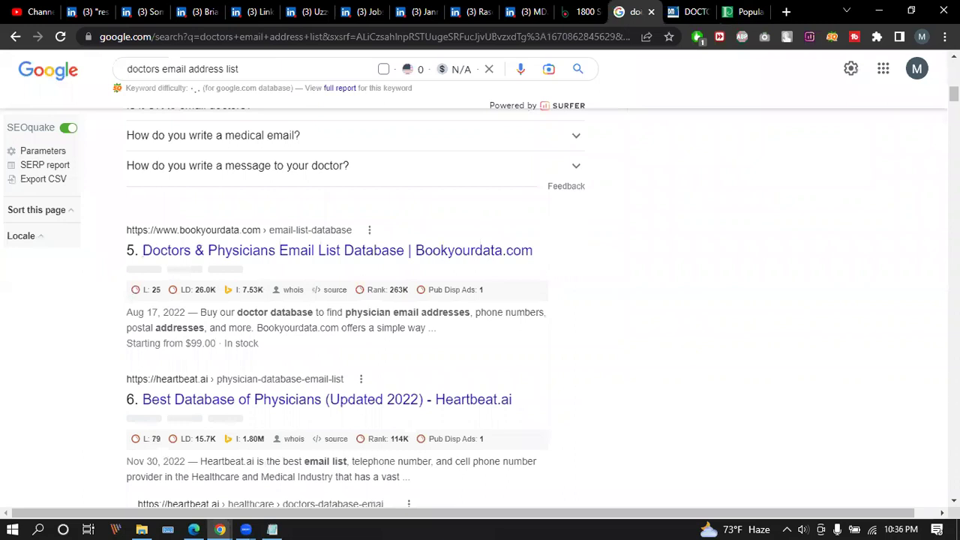
pyautogui.moveTo(953, 93); pyautogui.dragTo(953, 278)
pyautogui.hotkey('ctrl', 'a')
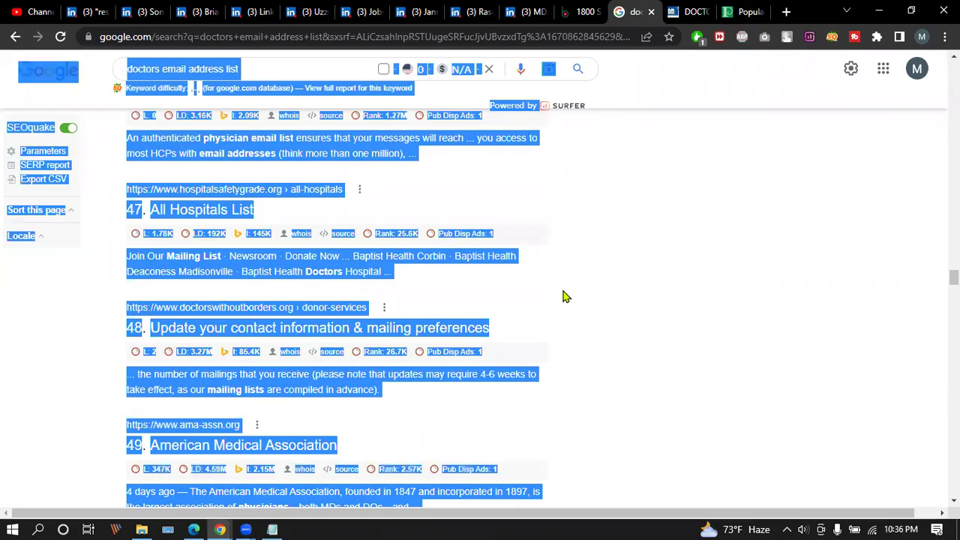
# Load h-supertools.com in a new tab
pyautogui.click(786, 11)
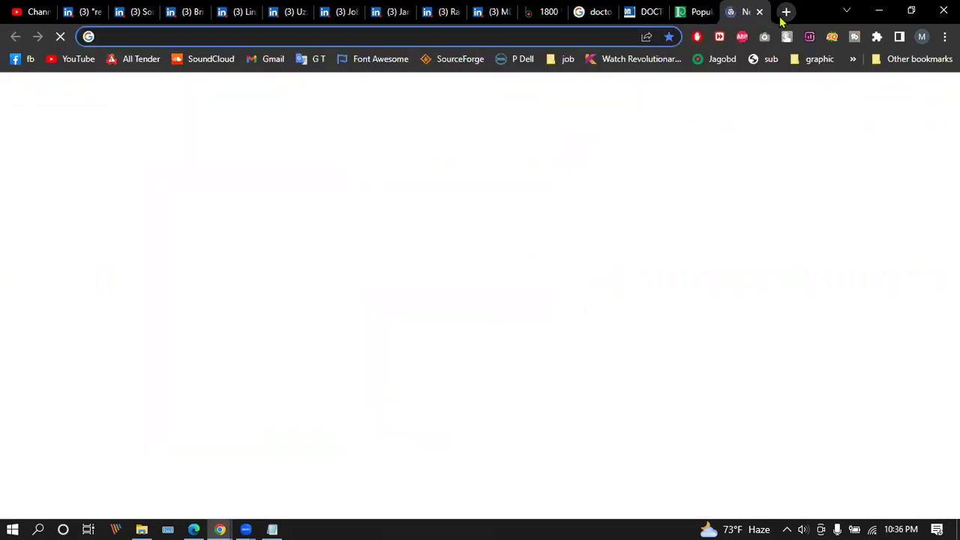
pyautogui.write('h')
pyautogui.press('Return')
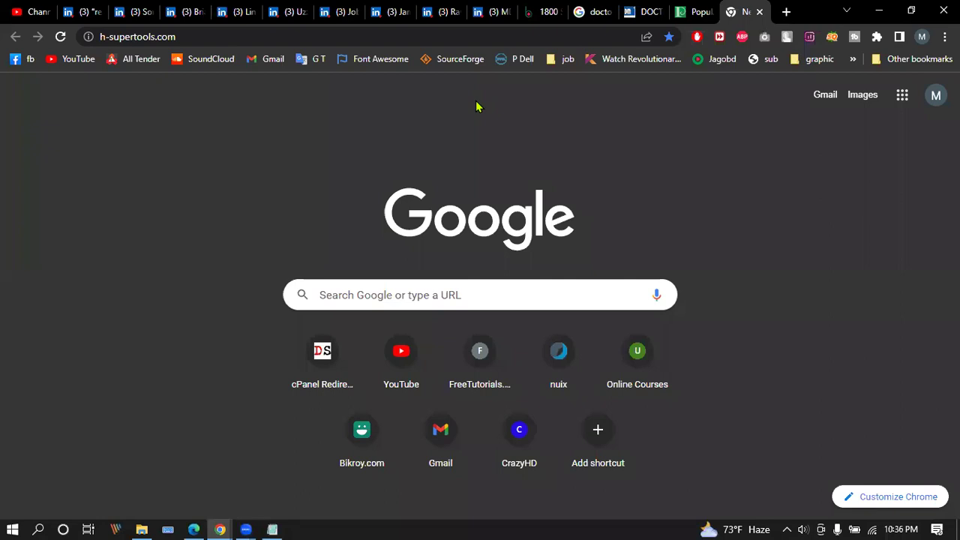
# In another new tab, search Google for 'email extractor' and scroll the results
pyautogui.click(787, 11)
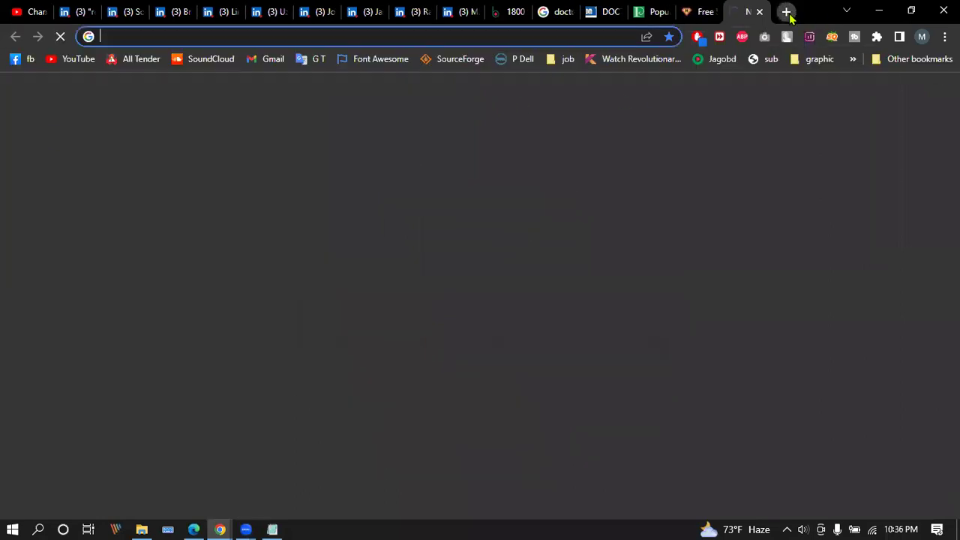
pyautogui.write('e')
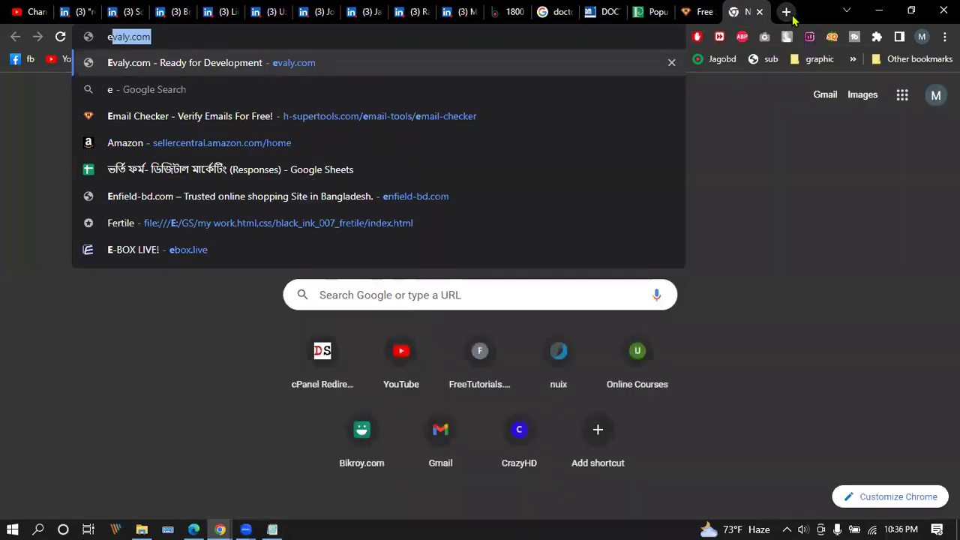
pyautogui.write('mail e')
pyautogui.write('x')
pyautogui.press('BackSpace')
pyautogui.write('xtractor')
pyautogui.press('Return')
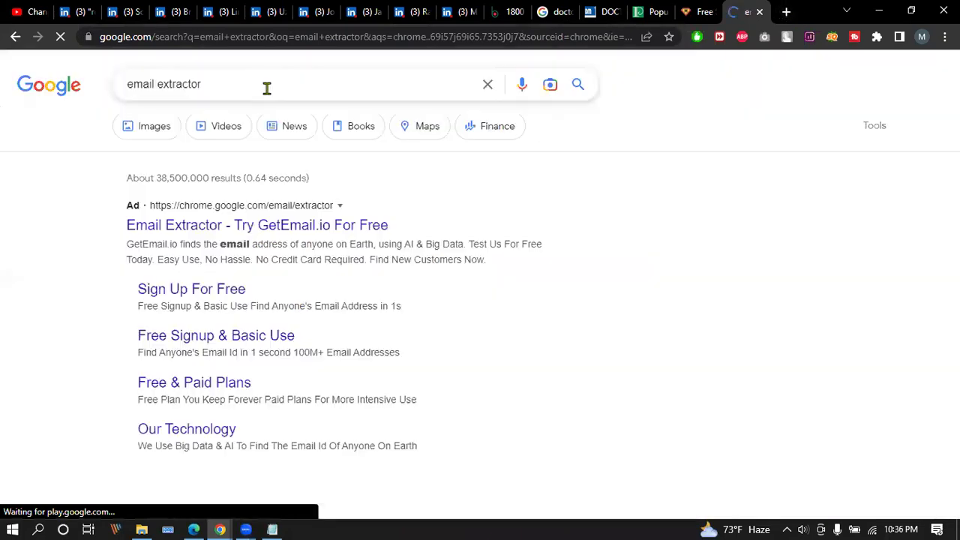
pyautogui.scroll(-3, 537, 263)
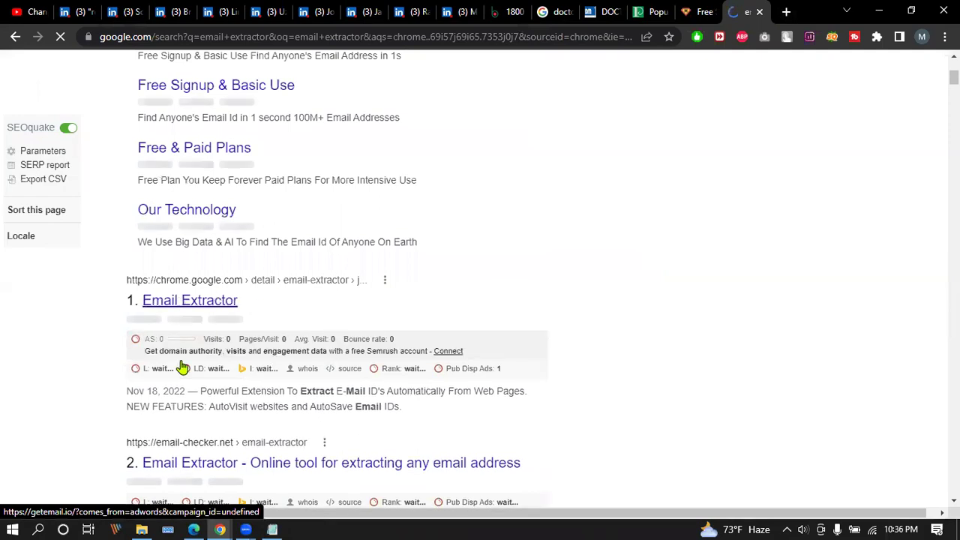
# Log in to H-supertools with the saved account e-mail and the account password
pyautogui.click(687, 8)
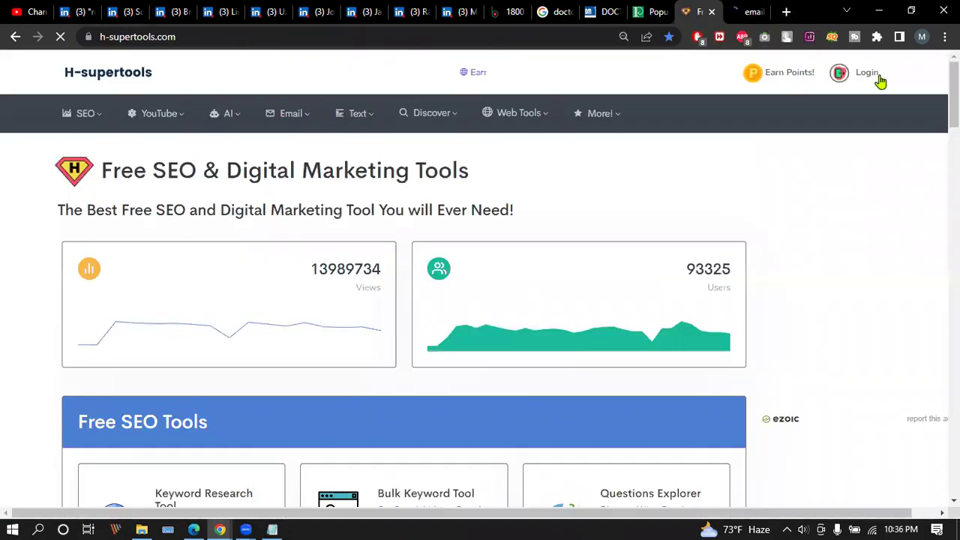
pyautogui.click(868, 71)
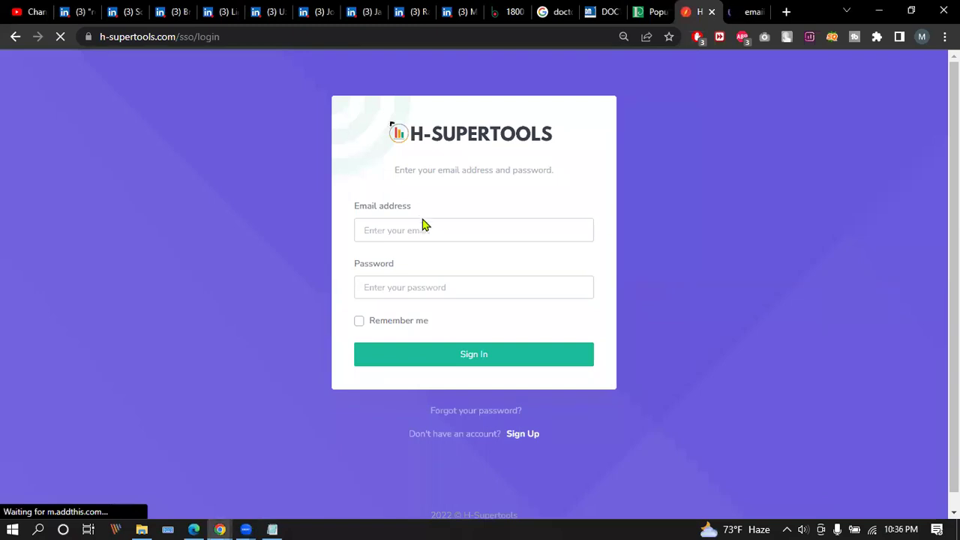
pyautogui.click(424, 228)
pyautogui.click(486, 264)
pyautogui.click(428, 286)
pyautogui.write('******')
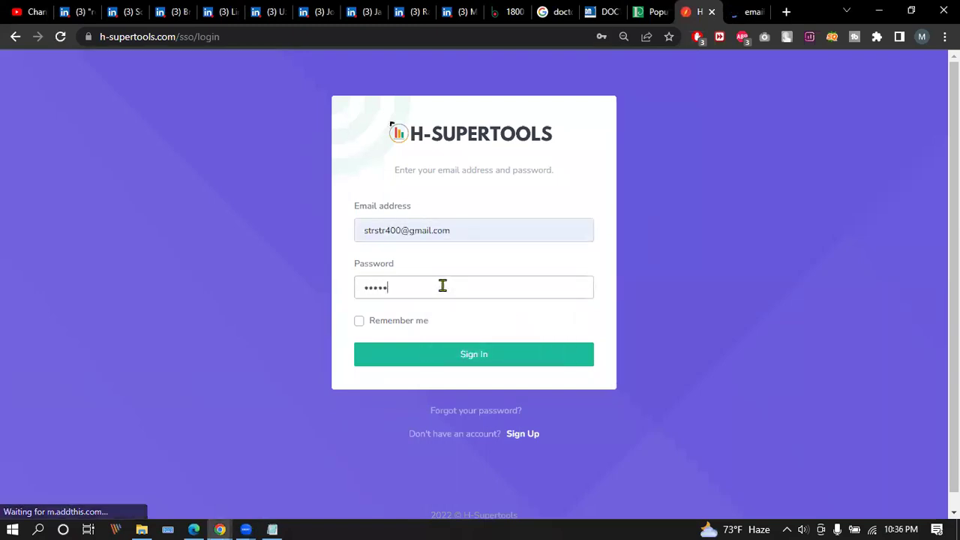
pyautogui.click(503, 351)
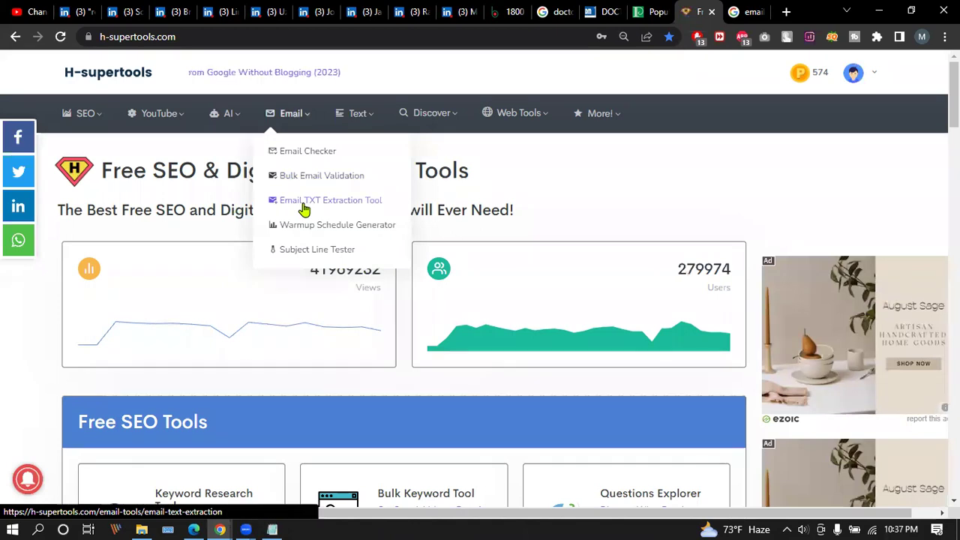
# Paste the copied doctor email list search-result text into the Email Text Extractor's Paste Text Here box
pyautogui.click(166, 299)
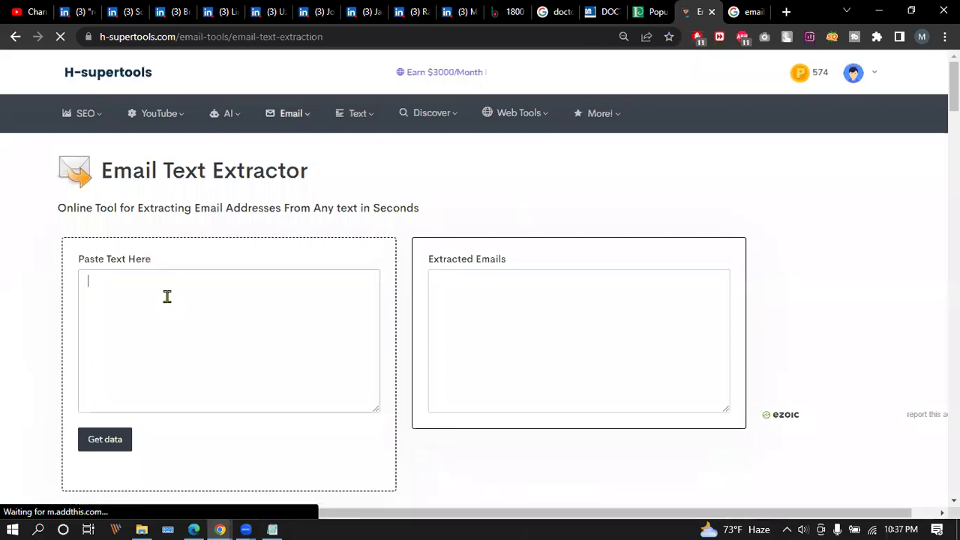
pyautogui.hotkey('ctrl', 'v')
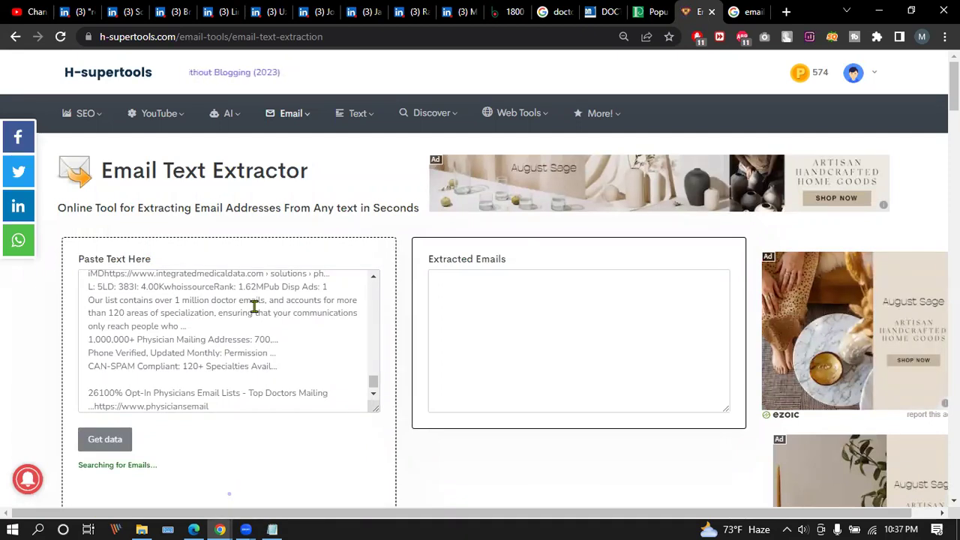
pyautogui.scroll(-1, 254, 306)
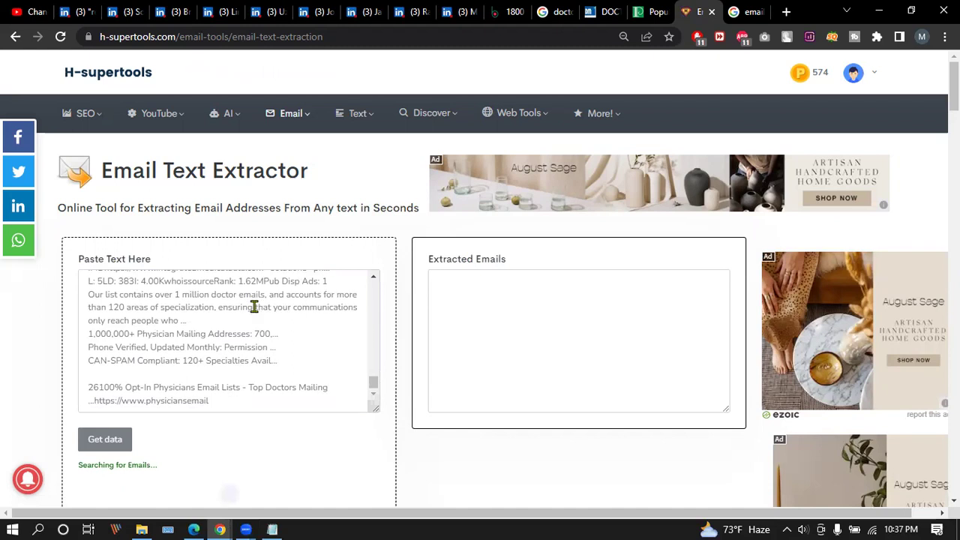
pyautogui.scroll(-1, 17, 332)
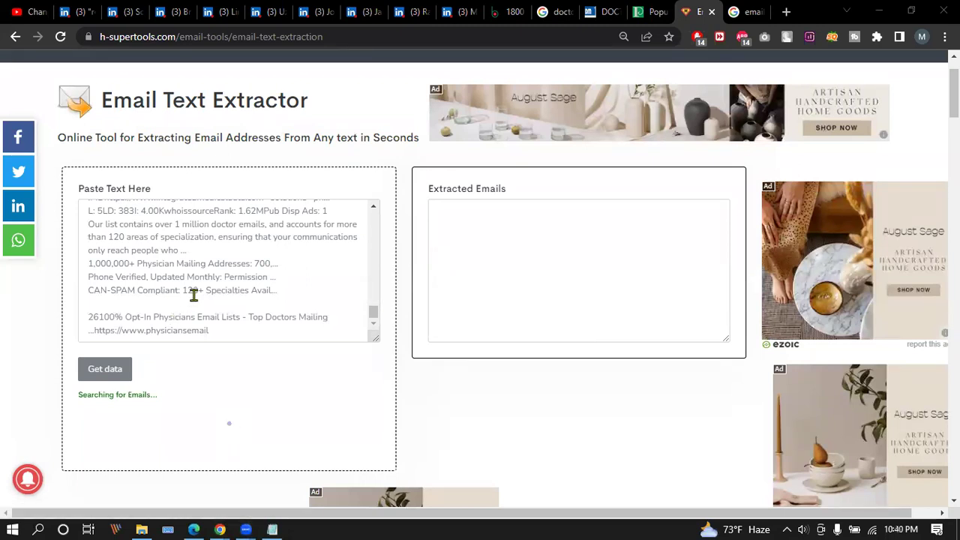
pyautogui.scroll(5, 201, 300)
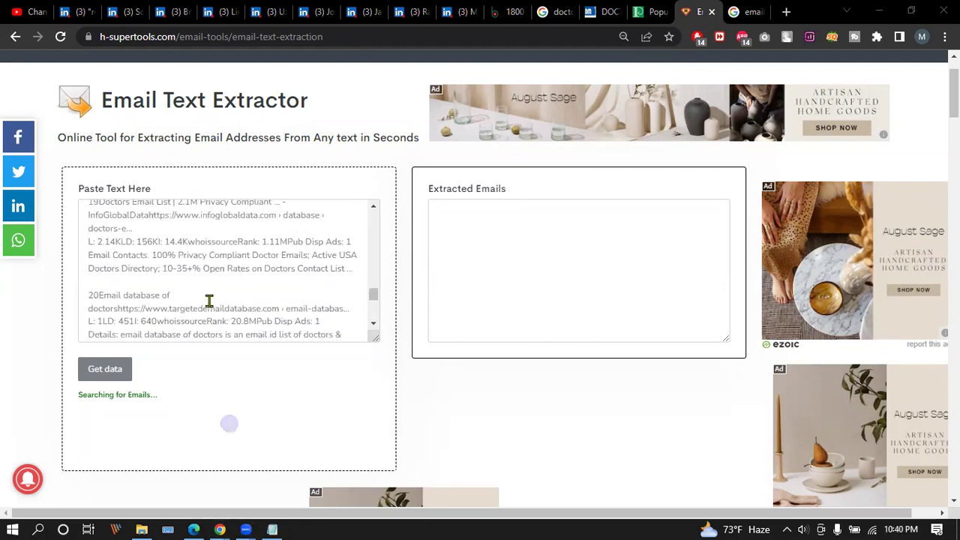
pyautogui.scroll(1, 209, 301)
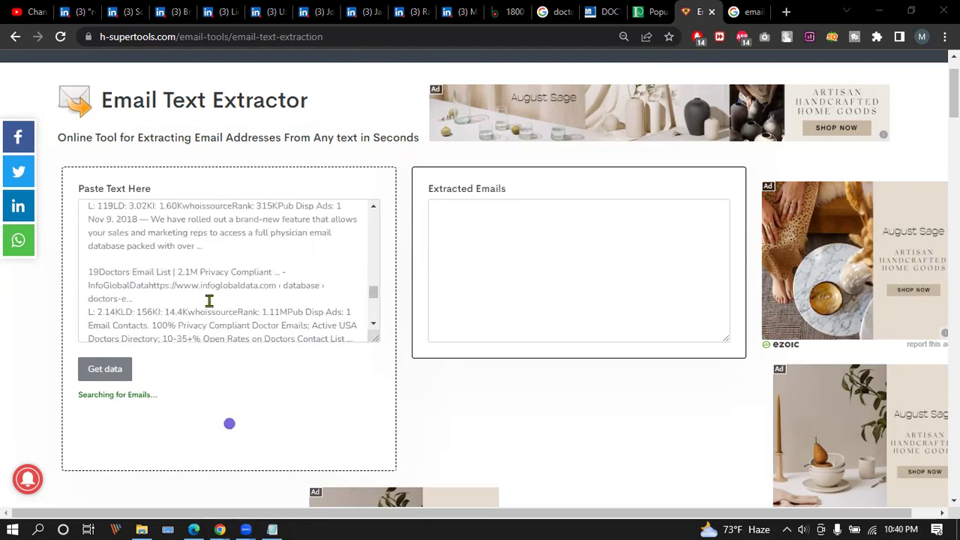
pyautogui.scroll(2, 210, 301)
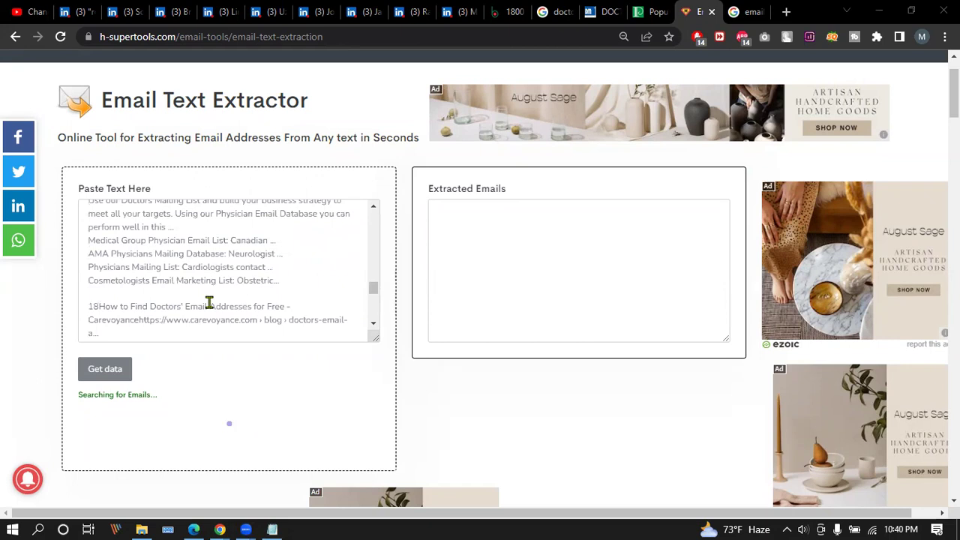
pyautogui.scroll(1, 209, 302)
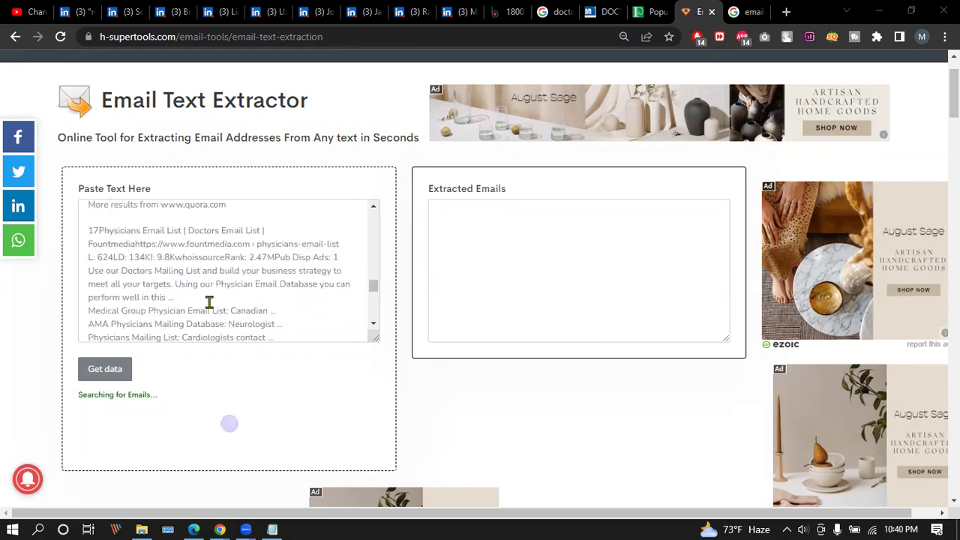
pyautogui.scroll(3, 209, 303)
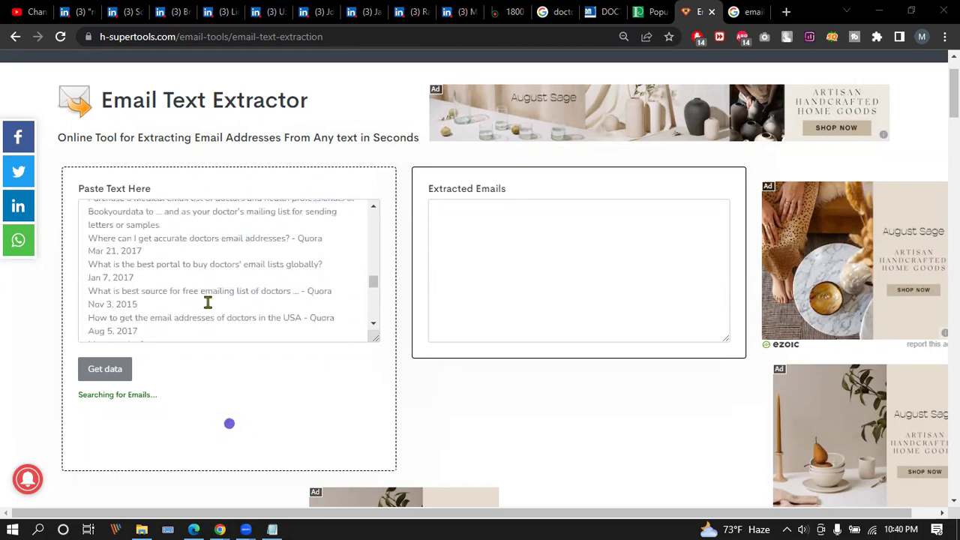
pyautogui.scroll(3, 208, 302)
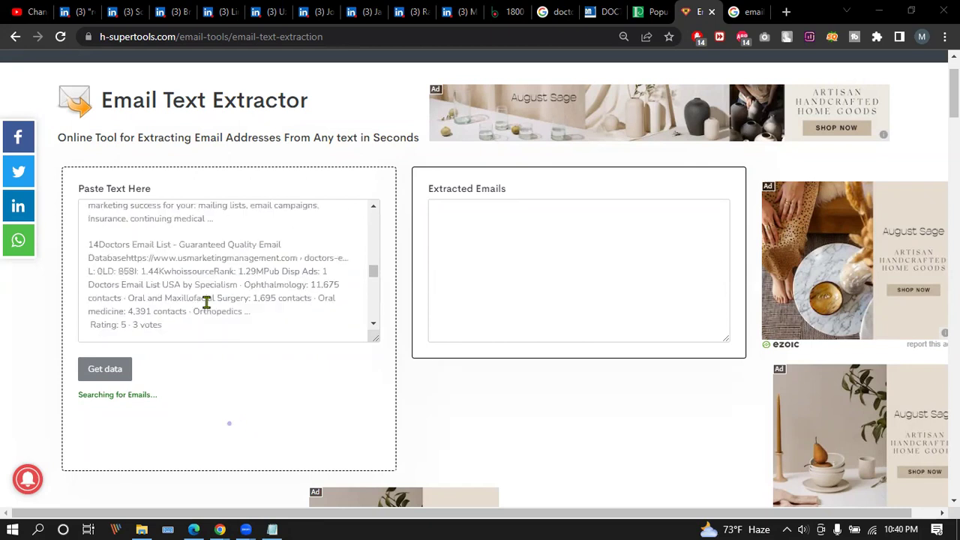
pyautogui.scroll(2, 192, 292)
pyautogui.scroll(1, 192, 292)
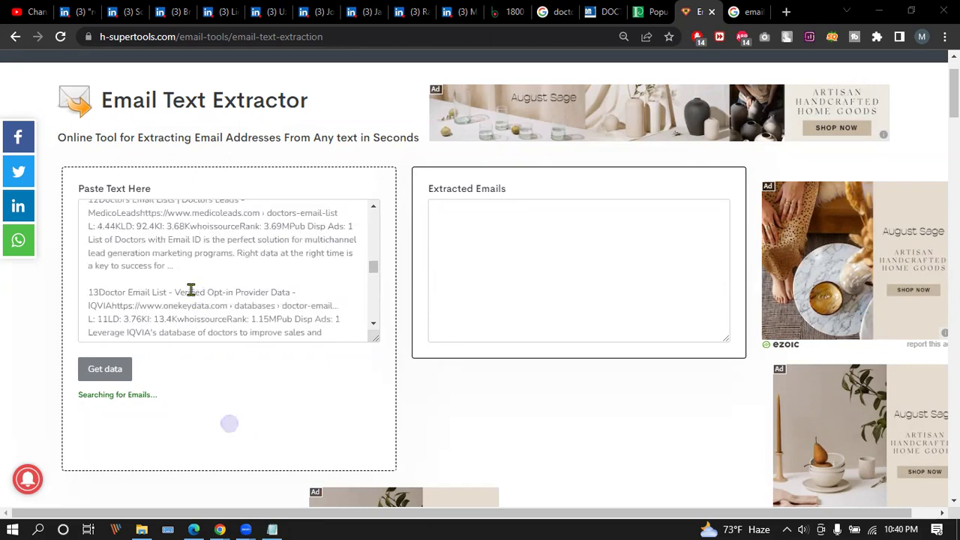
pyautogui.scroll(7, 202, 294)
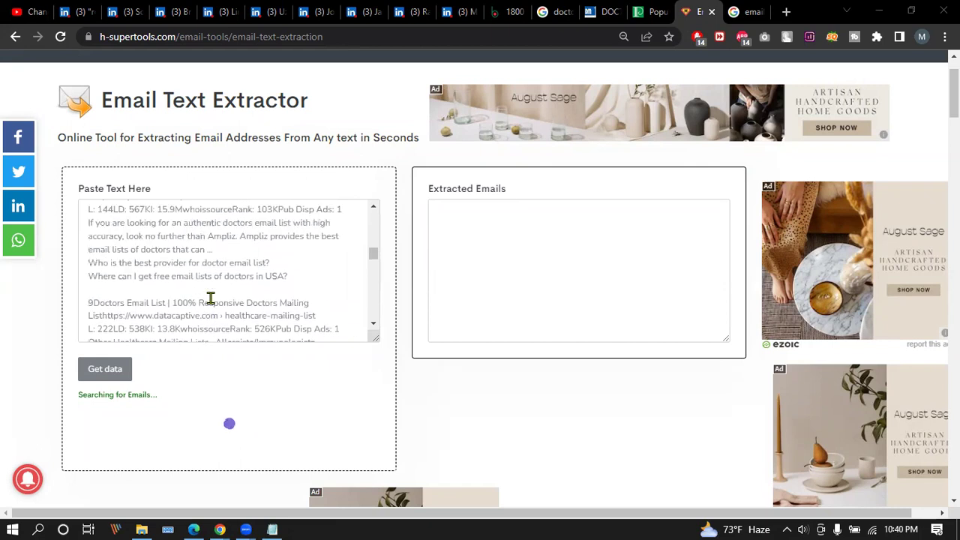
pyautogui.scroll(8, 211, 297)
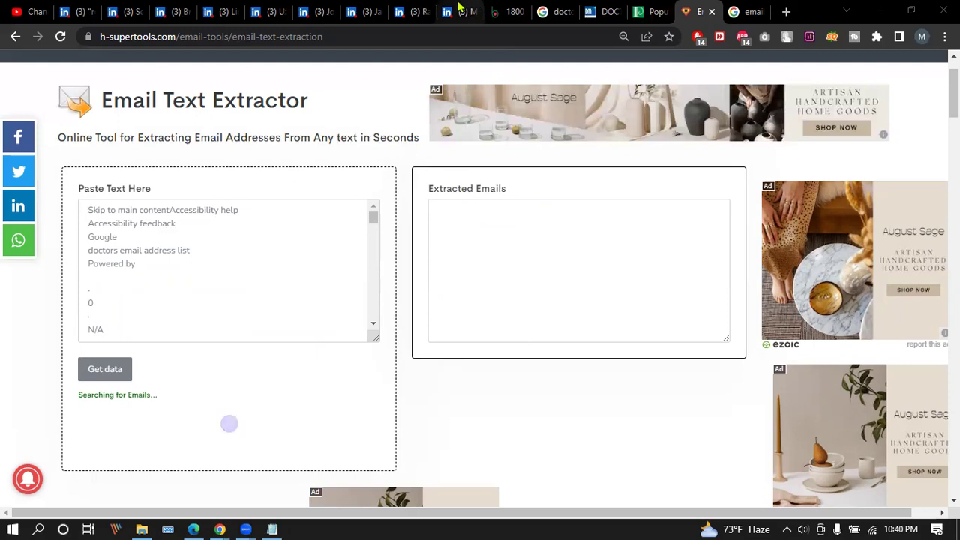
# Cycle through the LinkedIn profile tabs and open a connection's Contact info
pyautogui.click(388, 6)
pyautogui.click(412, 7)
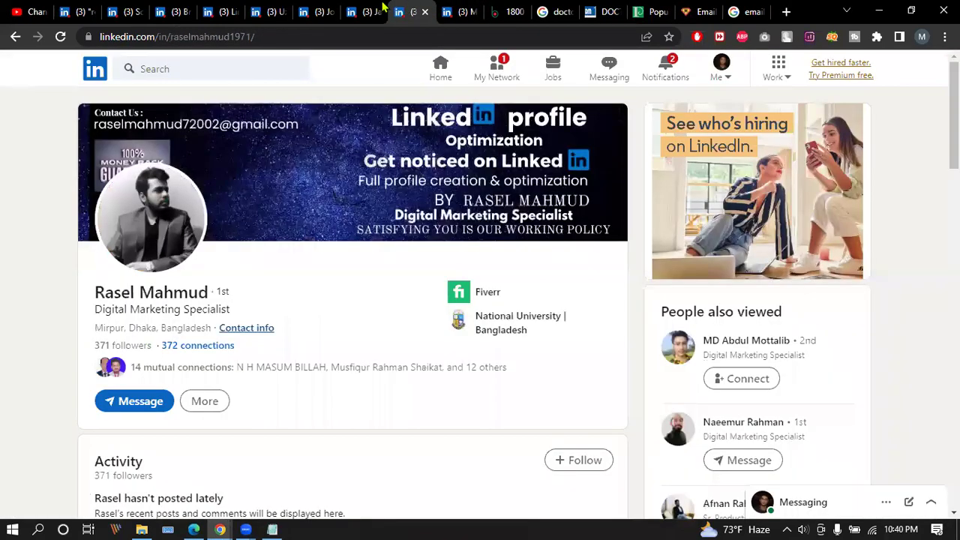
pyautogui.click(309, 6)
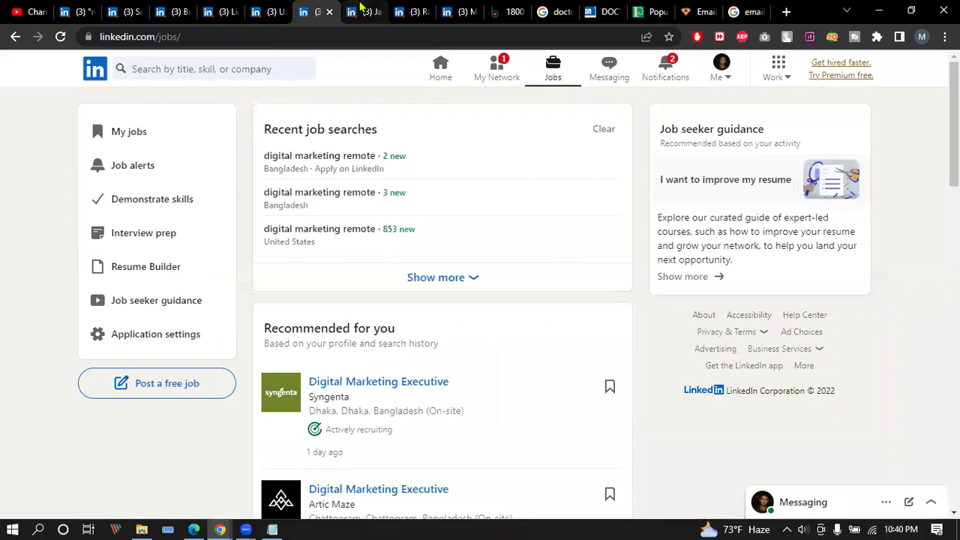
pyautogui.click(360, 6)
pyautogui.click(412, 8)
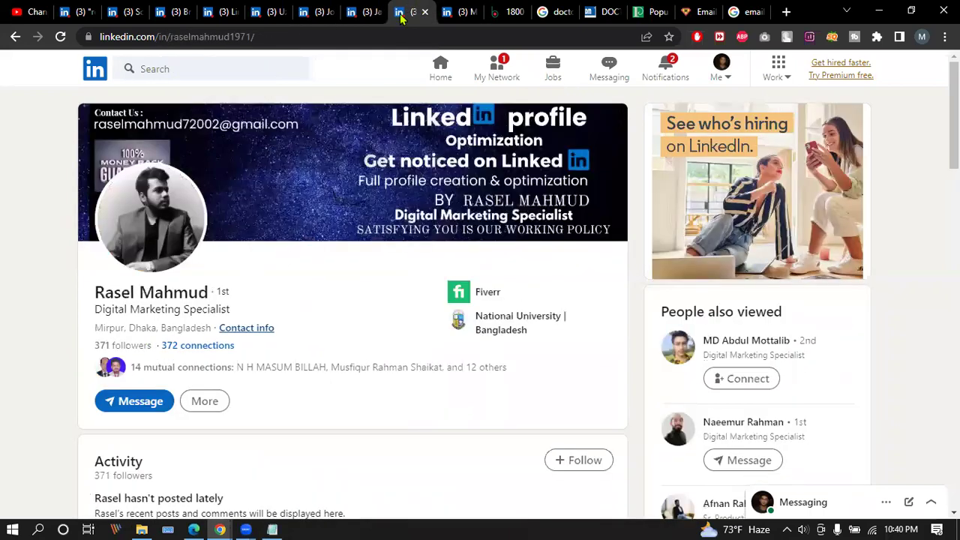
pyautogui.click(248, 335)
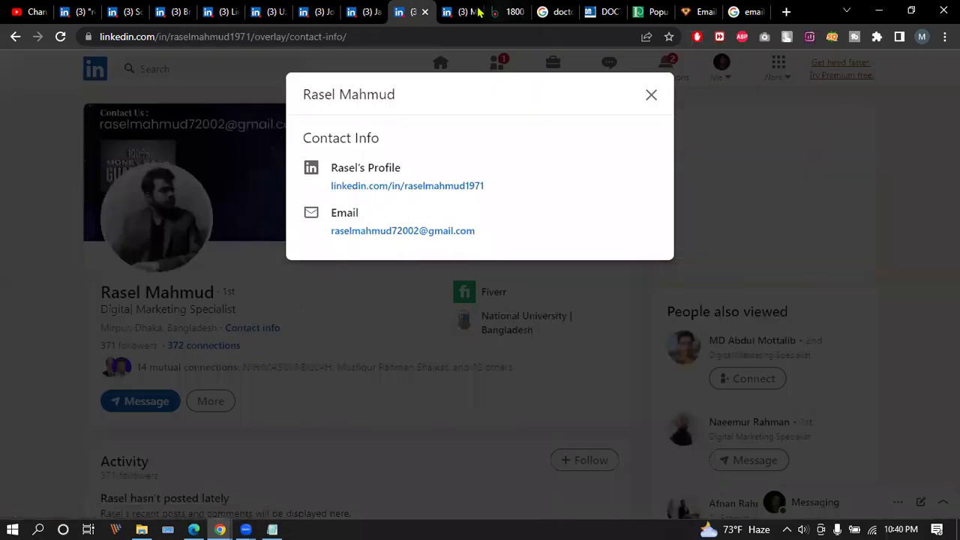
pyautogui.click(444, 9)
pyautogui.click(185, 336)
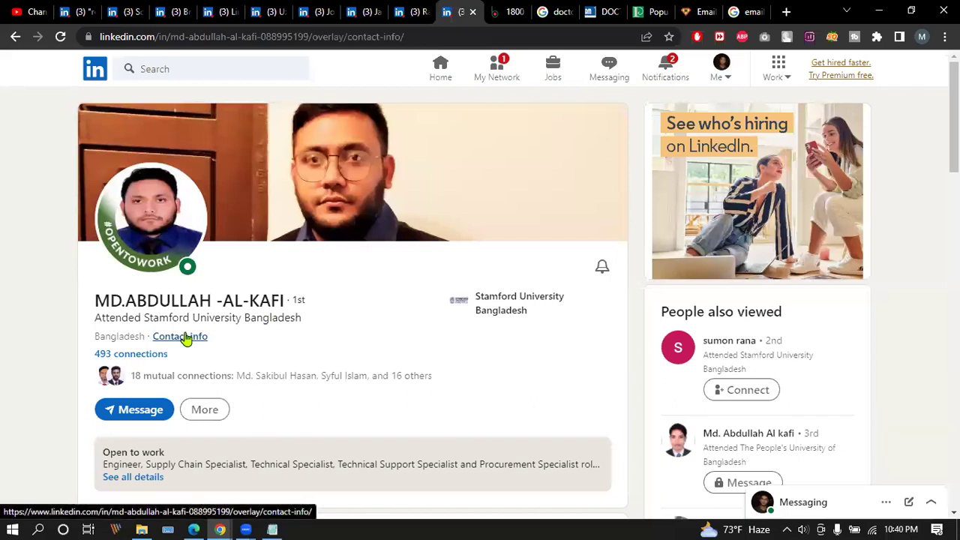
# Select the connection's full contact details, from name to birthday, and copy them
pyautogui.moveTo(295, 95); pyautogui.dragTo(454, 398)
pyautogui.click(454, 399)
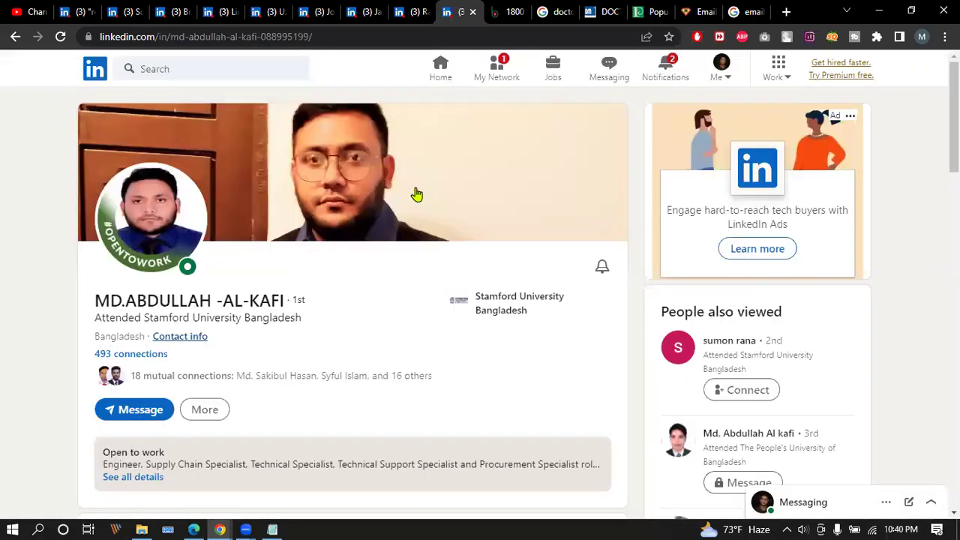
pyautogui.click(193, 339)
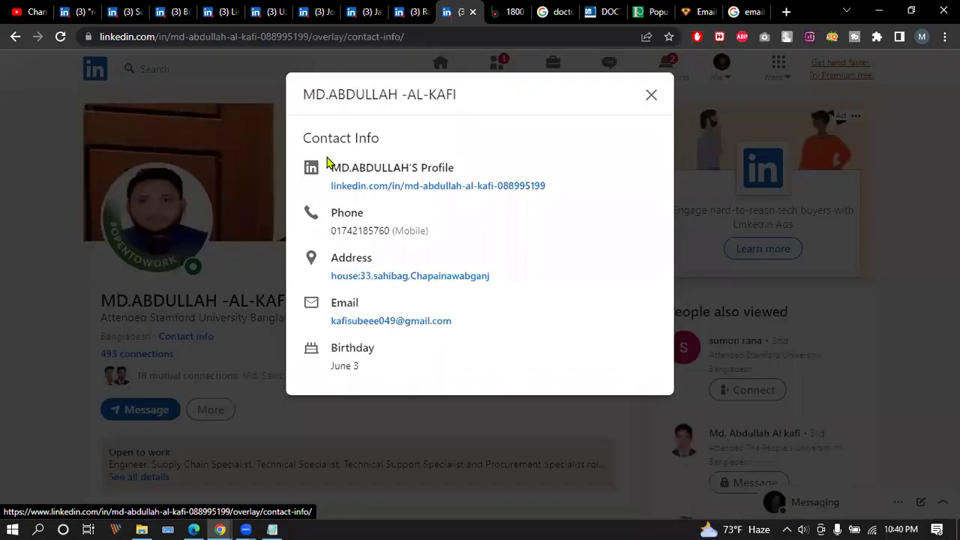
pyautogui.moveTo(303, 96); pyautogui.dragTo(457, 407)
pyautogui.click(454, 398)
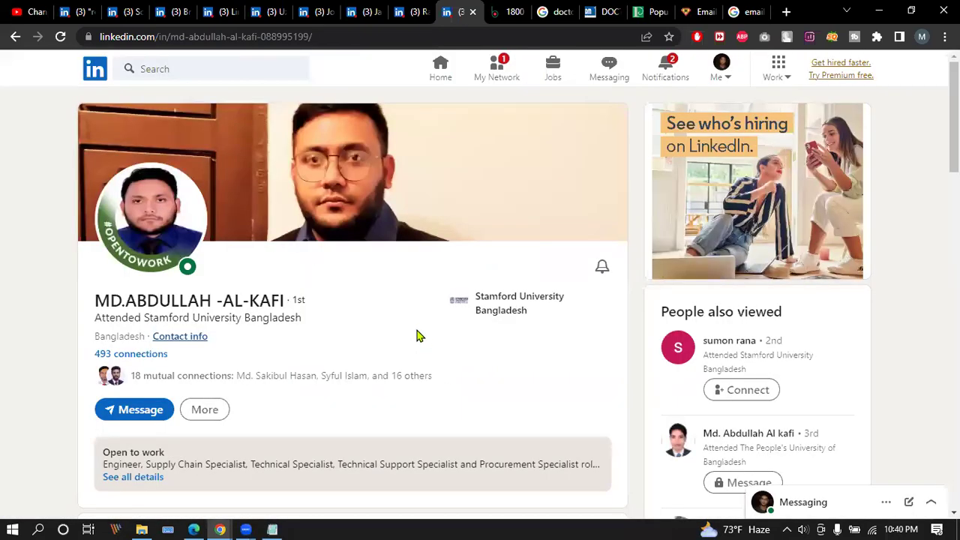
pyautogui.click(167, 339)
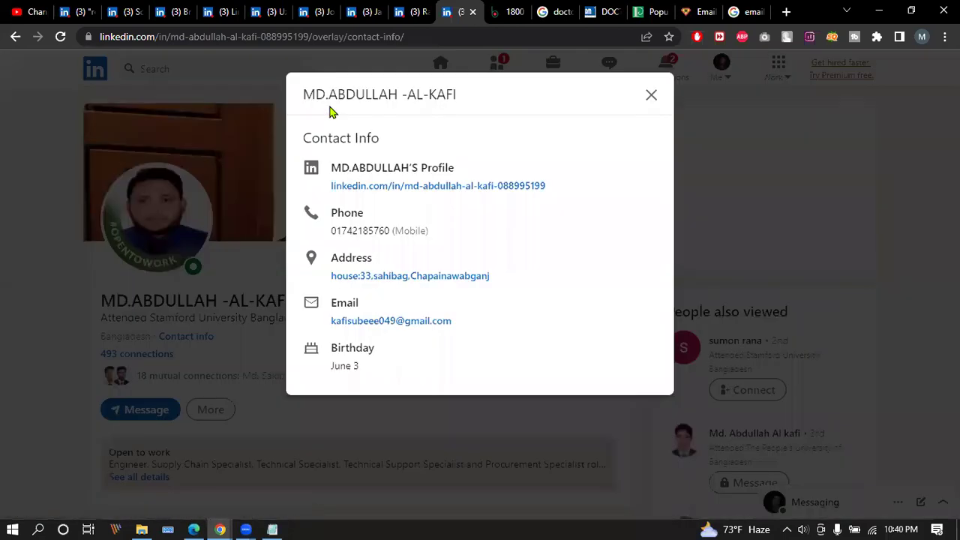
pyautogui.moveTo(306, 91); pyautogui.dragTo(416, 355)
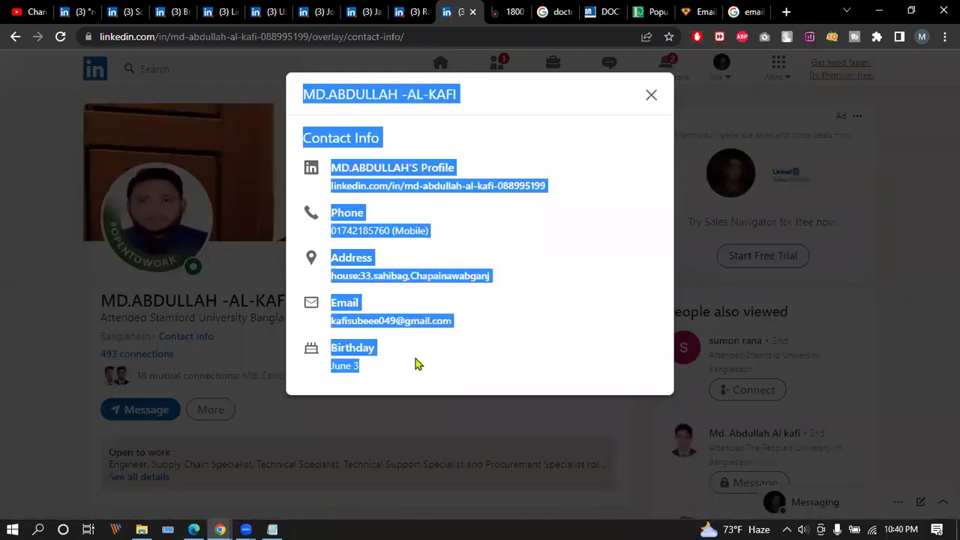
pyautogui.rightClick(341, 92)
pyautogui.click(367, 100)
# Replace the Email Text Extractor's old pasted text with the copied contact info
pyautogui.click(702, 11)
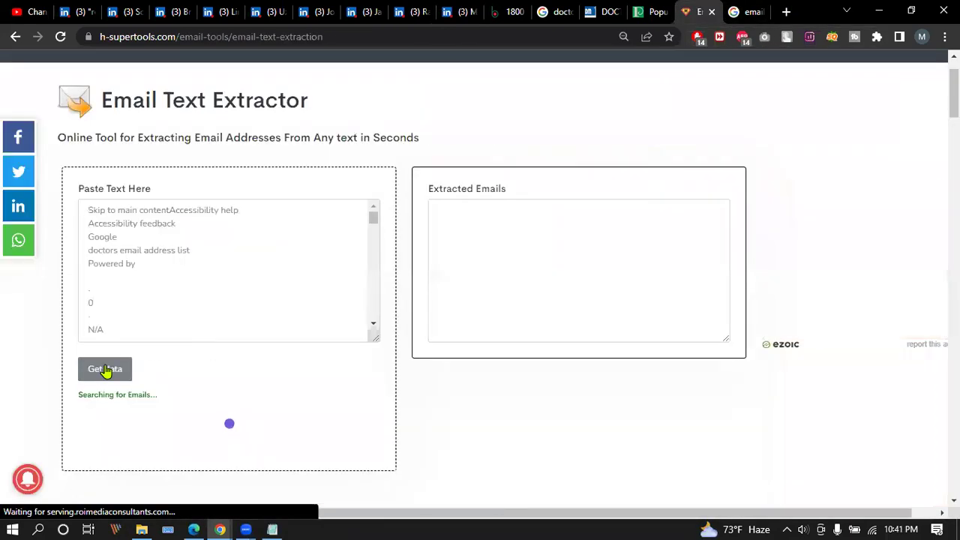
pyautogui.hotkey('ctrl', 'a')
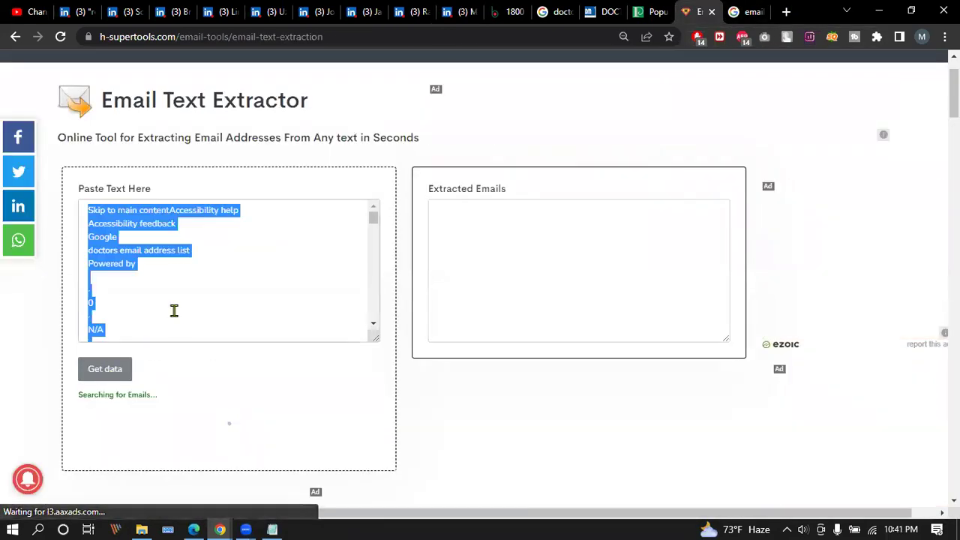
pyautogui.press('BackSpace')
pyautogui.hotkey('ctrl', 'v')
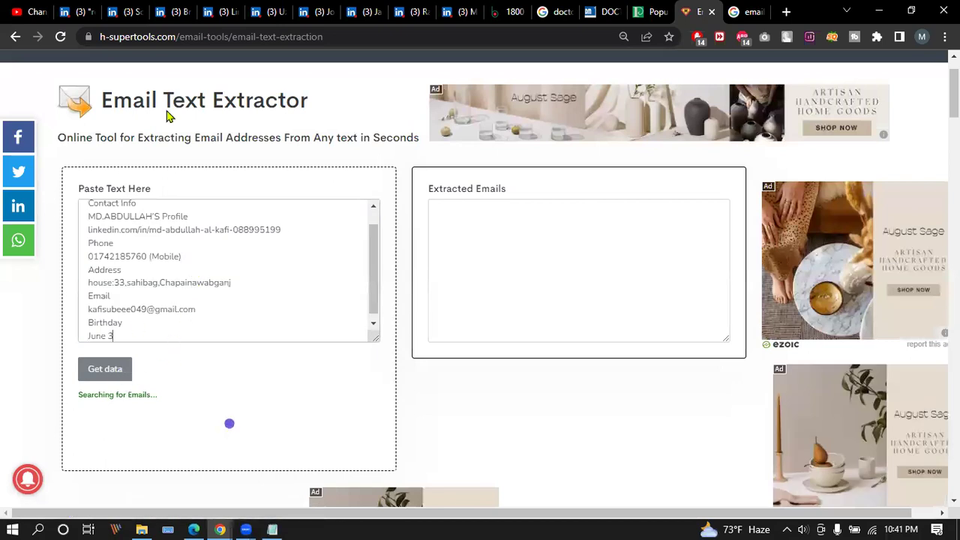
# Reload the extractor, paste the contact info again and extract its one email address
pyautogui.click(126, 105)
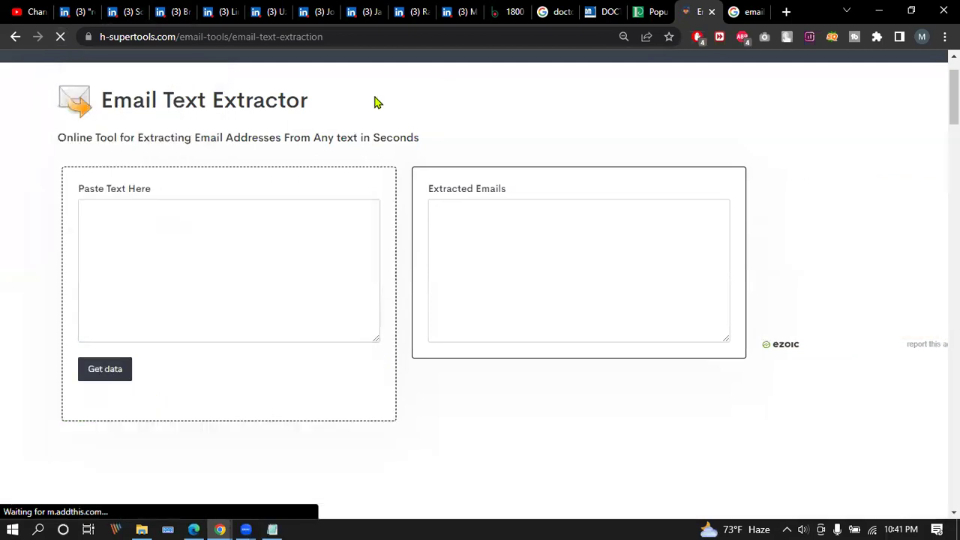
pyautogui.click(127, 230)
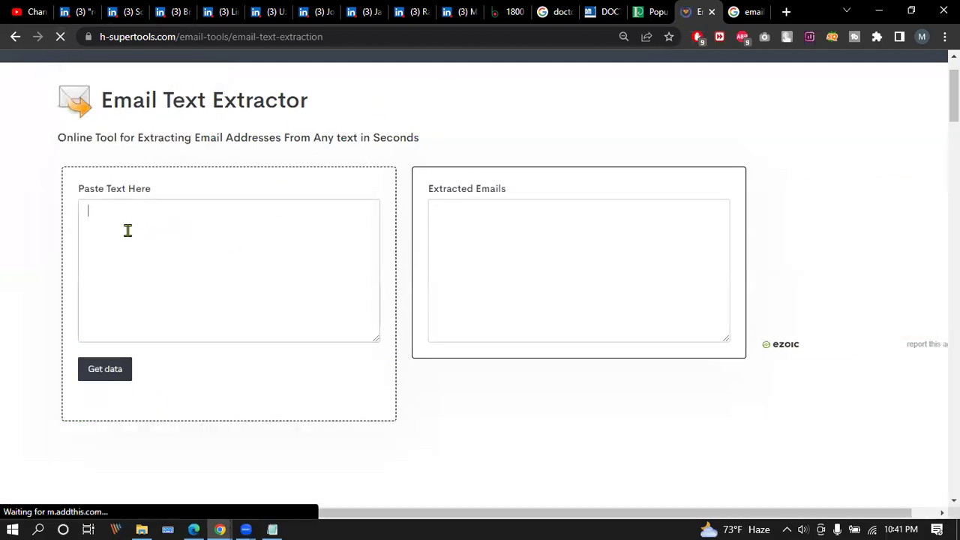
pyautogui.hotkey('ctrl', 'v')
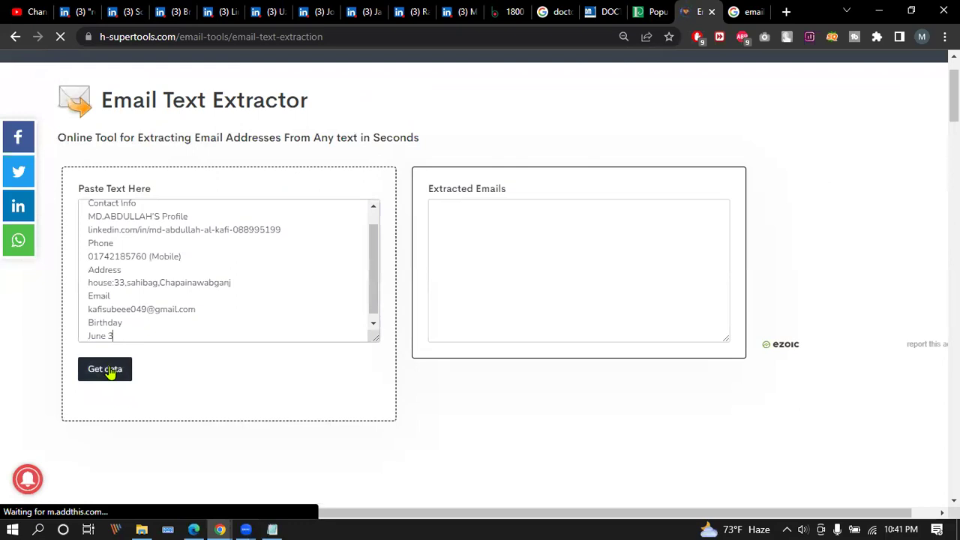
pyautogui.click(109, 371)
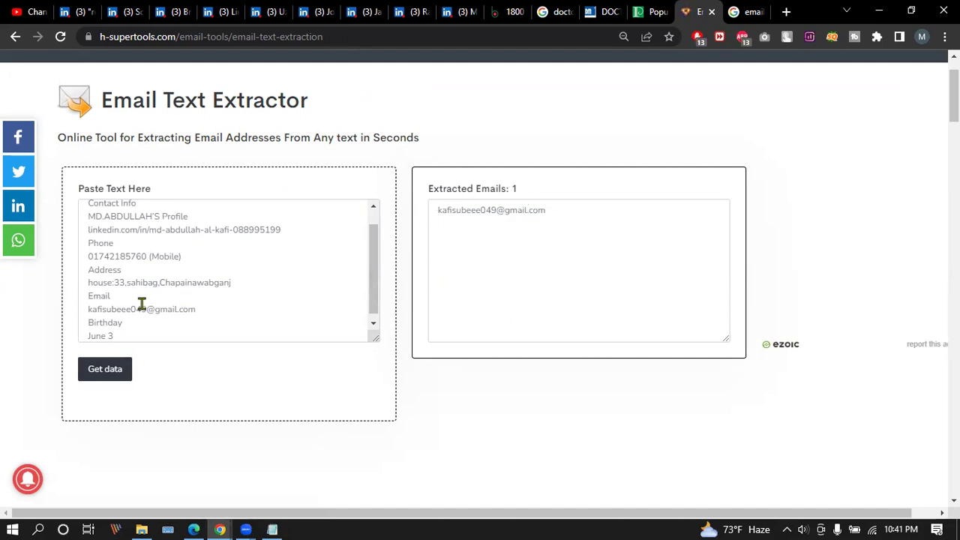
pyautogui.moveTo(440, 210); pyautogui.dragTo(625, 208)
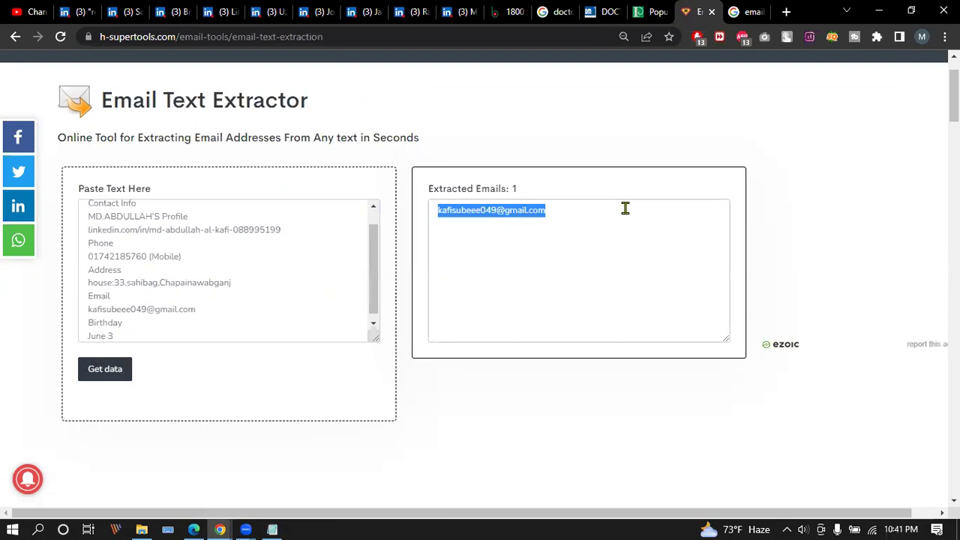
pyautogui.click(595, 242)
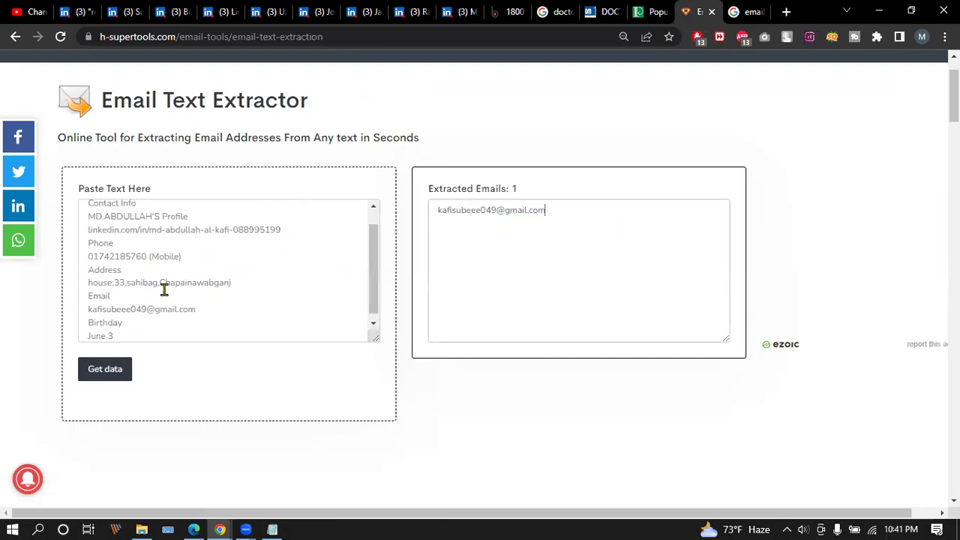
pyautogui.scroll(1, 164, 290)
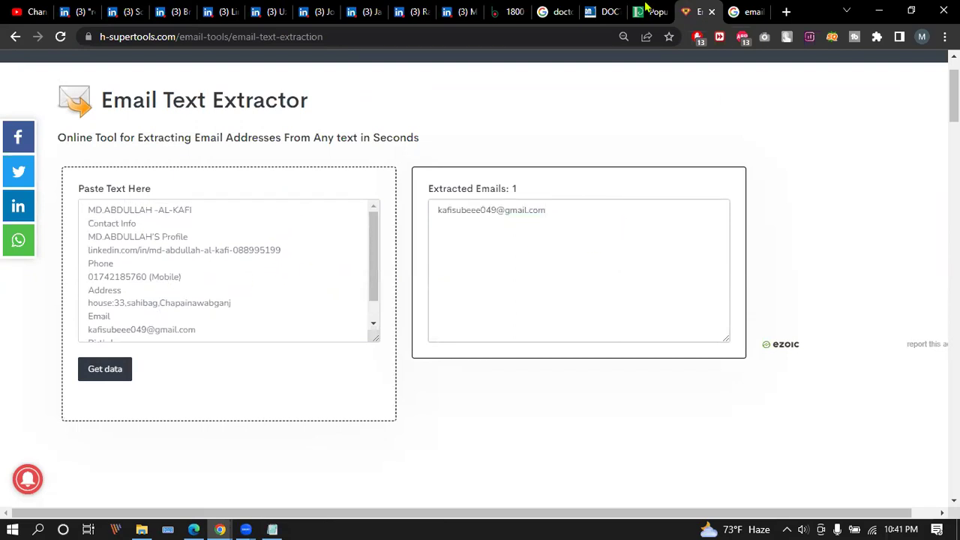
pyautogui.click(559, 11)
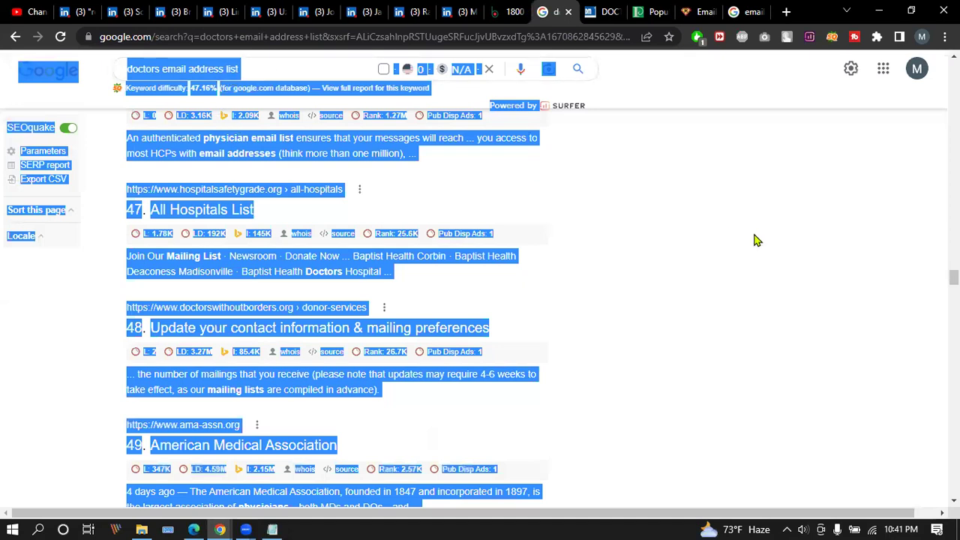
# Clear leftover selections on the doctors email results, then select the results from entry 40 onward
pyautogui.click(725, 235)
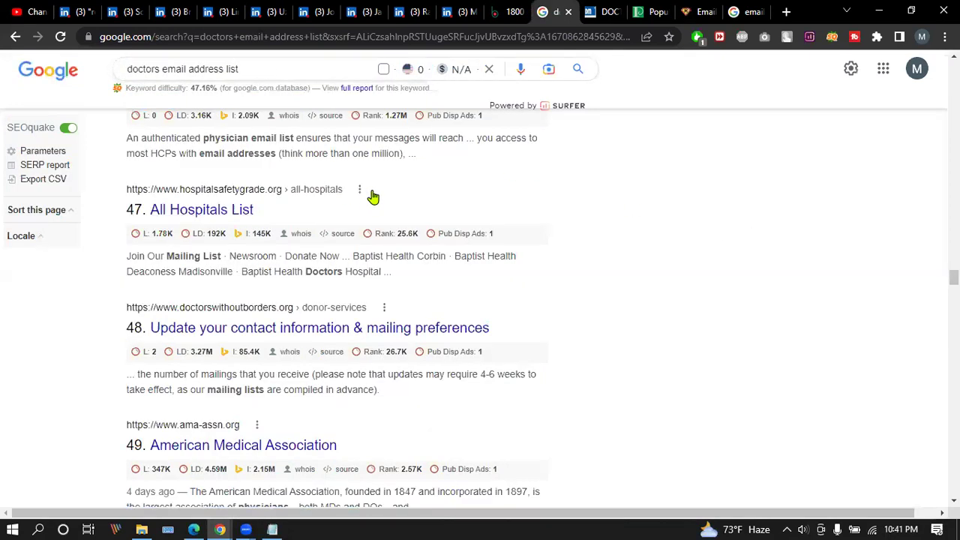
pyautogui.hotkey('ctrl', 'a')
pyautogui.click(178, 143)
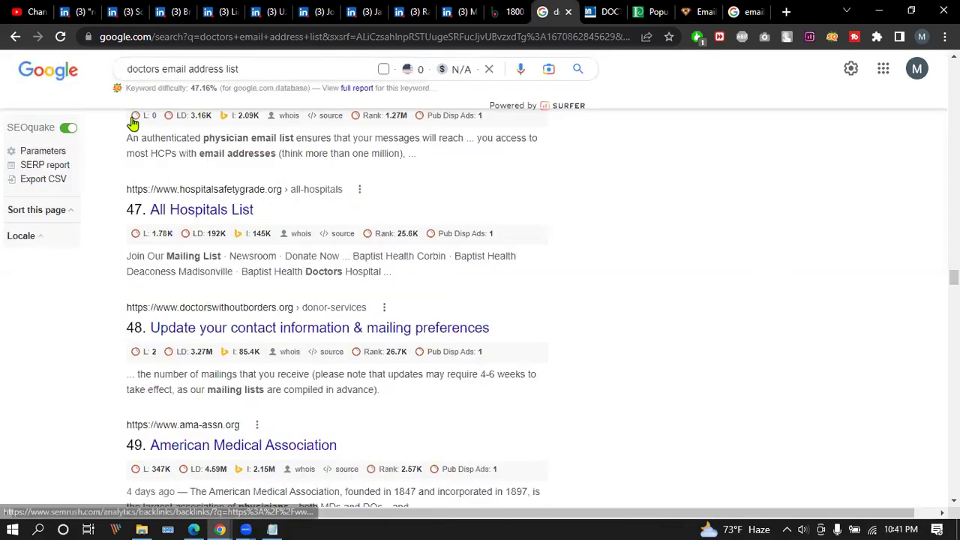
pyautogui.moveTo(113, 79); pyautogui.dragTo(467, 284)
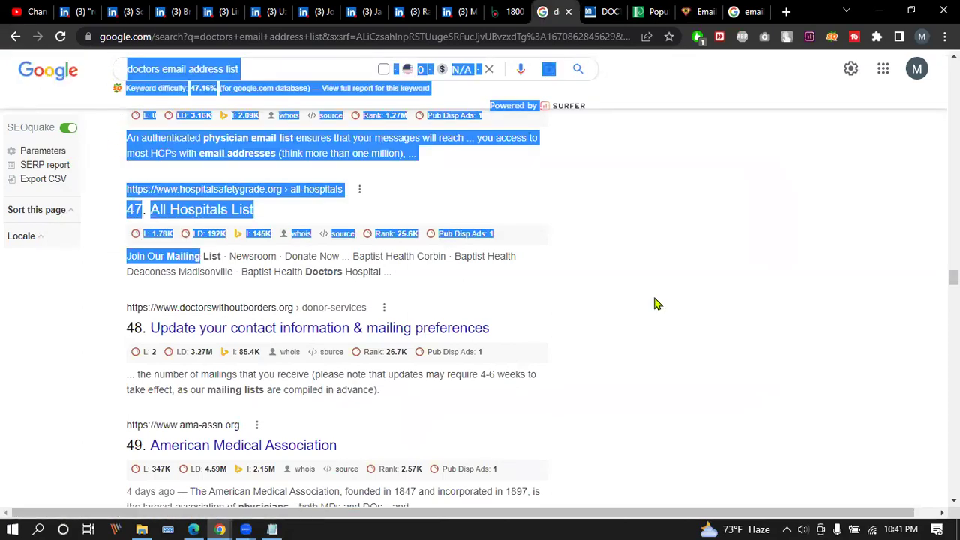
pyautogui.click(801, 281)
pyautogui.scroll(10, 354, 257)
pyautogui.moveTo(111, 158); pyautogui.dragTo(417, 525)
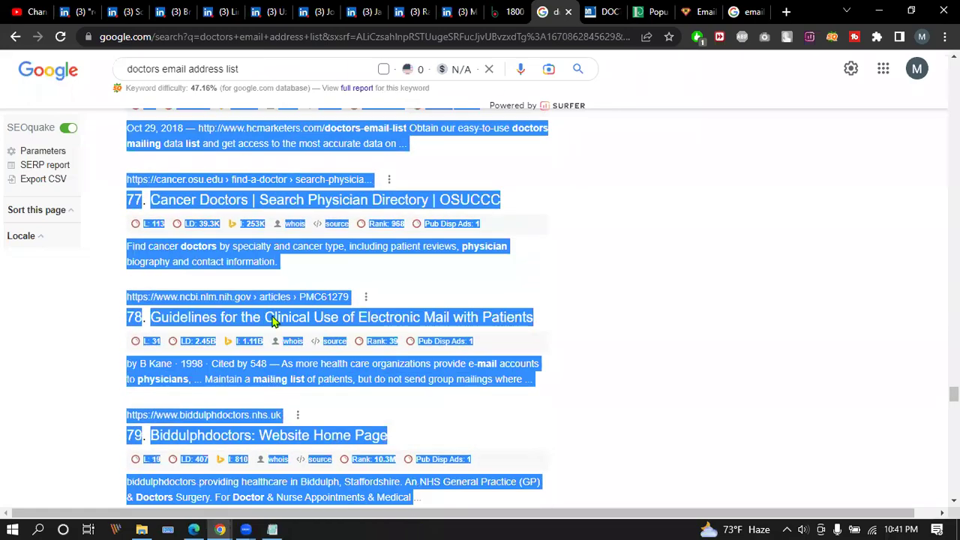
# Copy the selected results into the extractor's paste box in place of the old text and extract 6 emails
pyautogui.rightClick(244, 303)
pyautogui.click(293, 407)
pyautogui.click(696, 11)
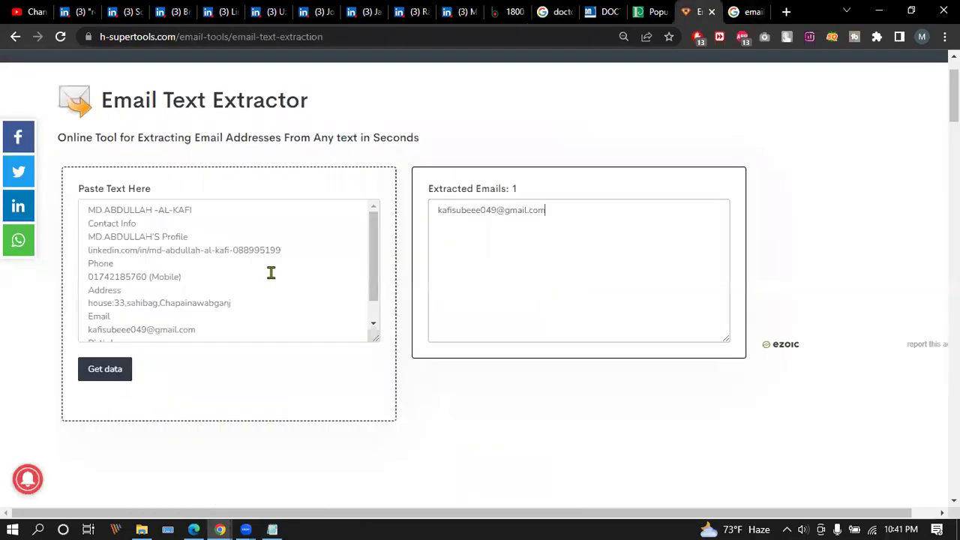
pyautogui.click(252, 312)
pyautogui.hotkey('ctrl', 'a')
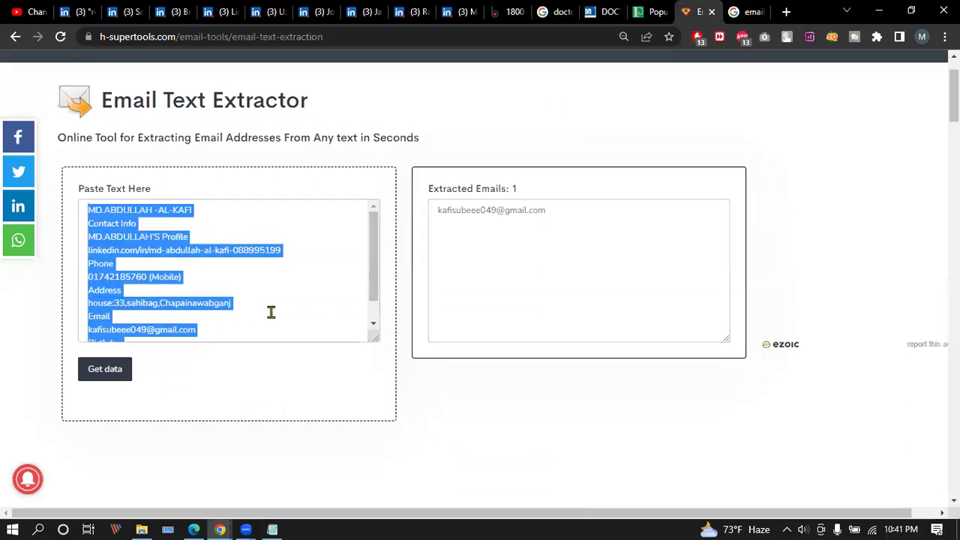
pyautogui.press('BackSpace')
pyautogui.hotkey('ctrl', 'v')
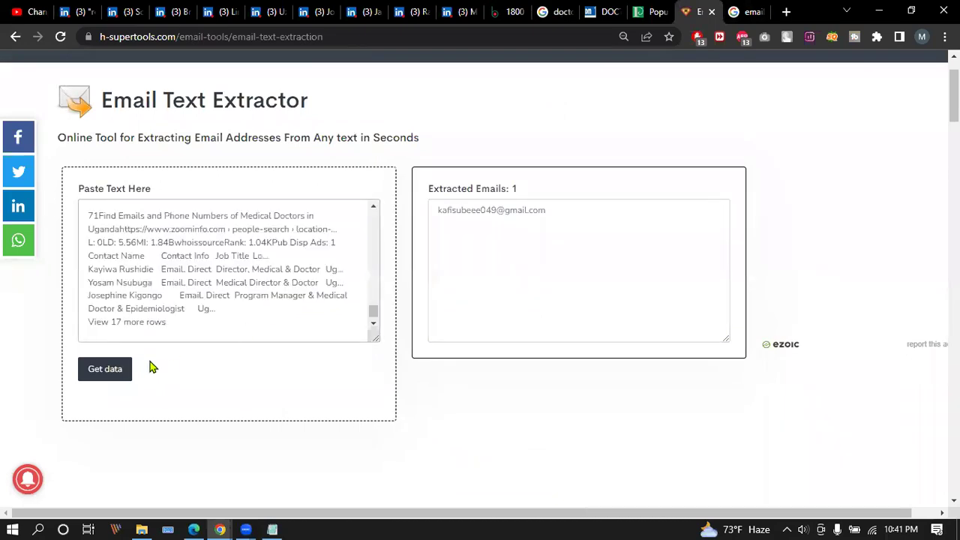
pyautogui.click(121, 370)
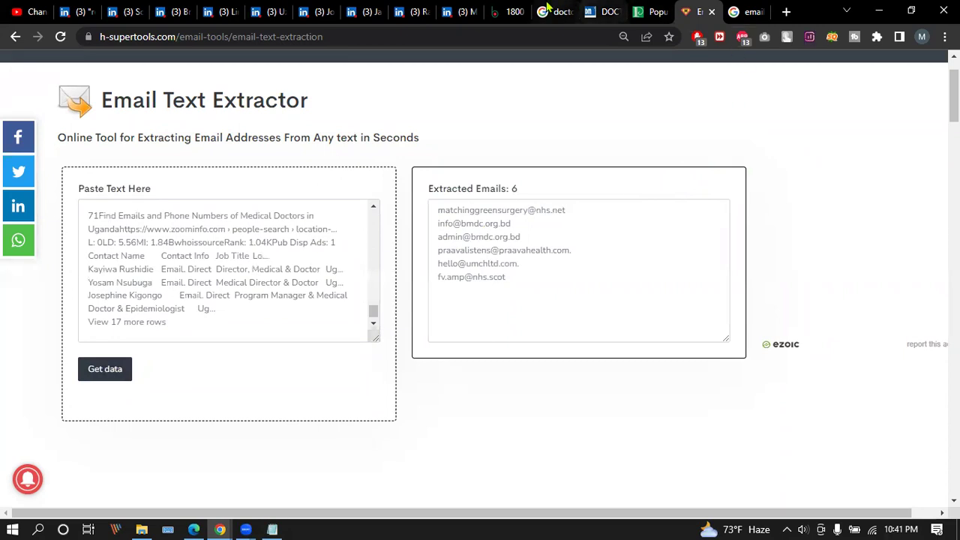
pyautogui.click(559, 12)
pyautogui.click(765, 275)
pyautogui.scroll(-12, 765, 275)
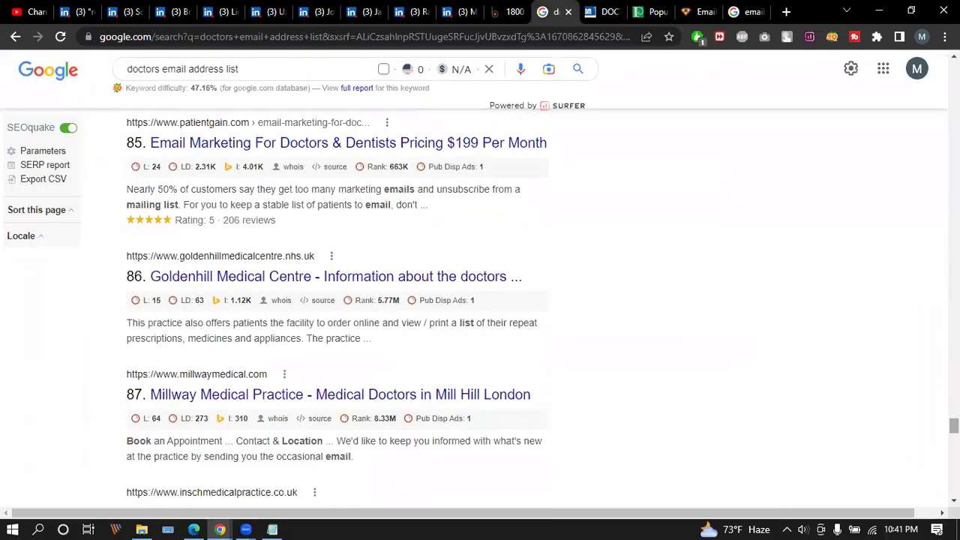
# Go to page 2 of the Google results and copy its results text
pyautogui.scroll(-15, 764, 274)
pyautogui.click(334, 399)
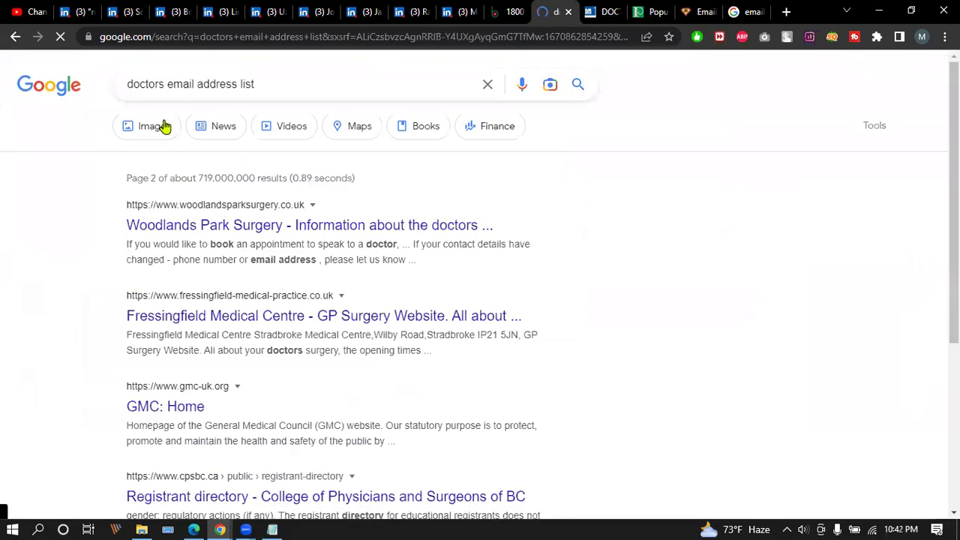
pyautogui.moveTo(161, 321); pyautogui.dragTo(550, 338)
pyautogui.scroll(-1, 480, 375)
pyautogui.moveTo(561, 303)
pyautogui.mouseDown()
pyautogui.moveTo(572, 282)
pyautogui.moveTo(575, 306)
pyautogui.mouseUp()
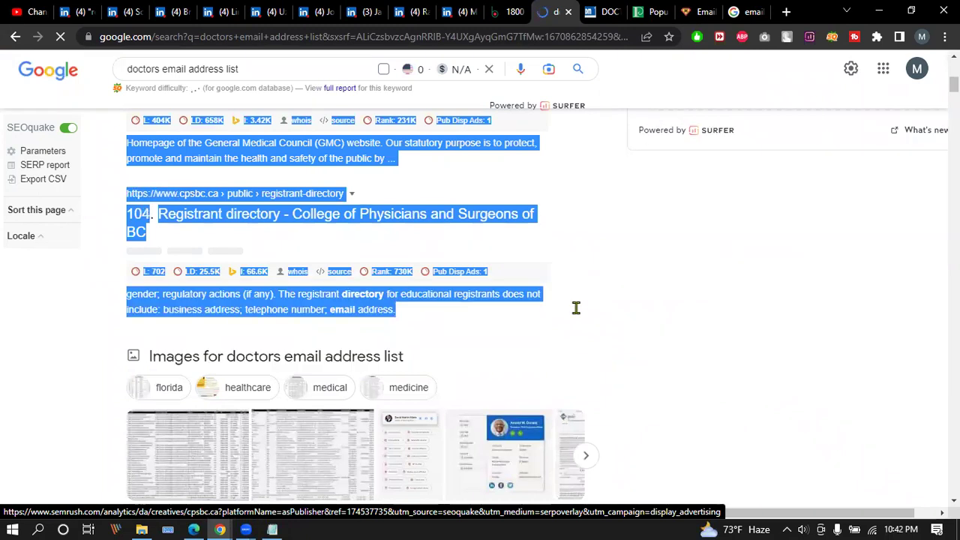
pyautogui.rightClick(298, 308)
pyautogui.click(316, 322)
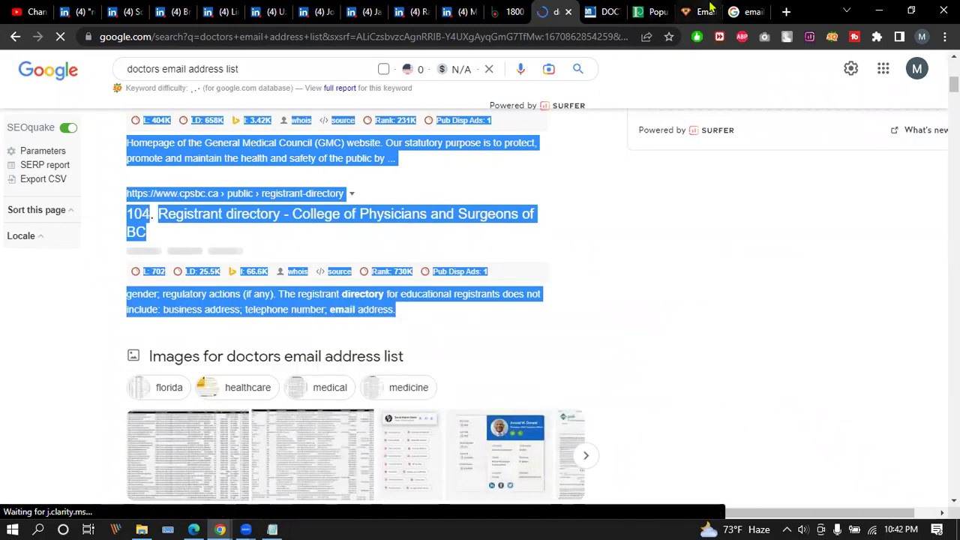
# Delete the old text from the Email Text Extractor's paste box
pyautogui.click(698, 11)
pyautogui.moveTo(182, 313); pyautogui.dragTo(140, 231)
pyautogui.press('BackSpace')
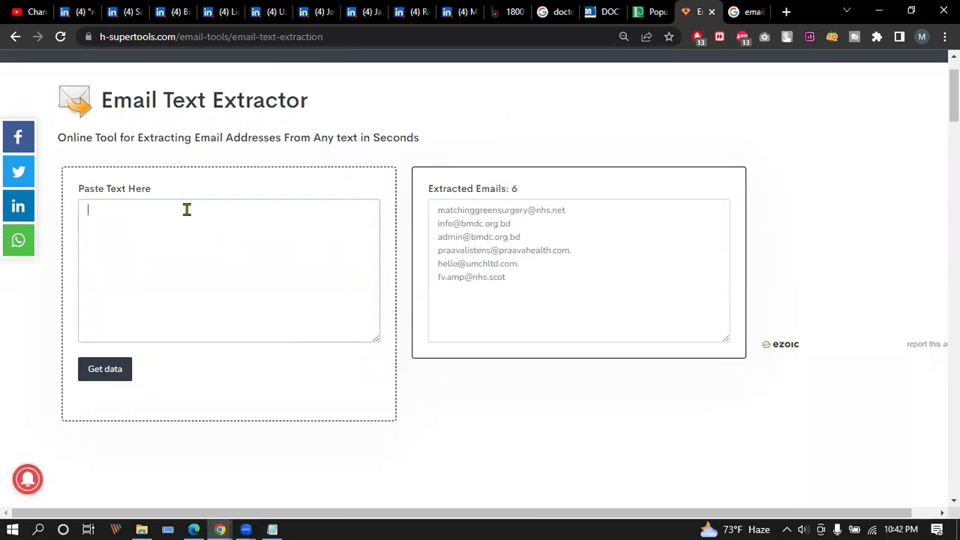
# Paste the page 2 results, starting at entry 101, and run Get data to search for emails
pyautogui.hotkey('ctrl', 'v')
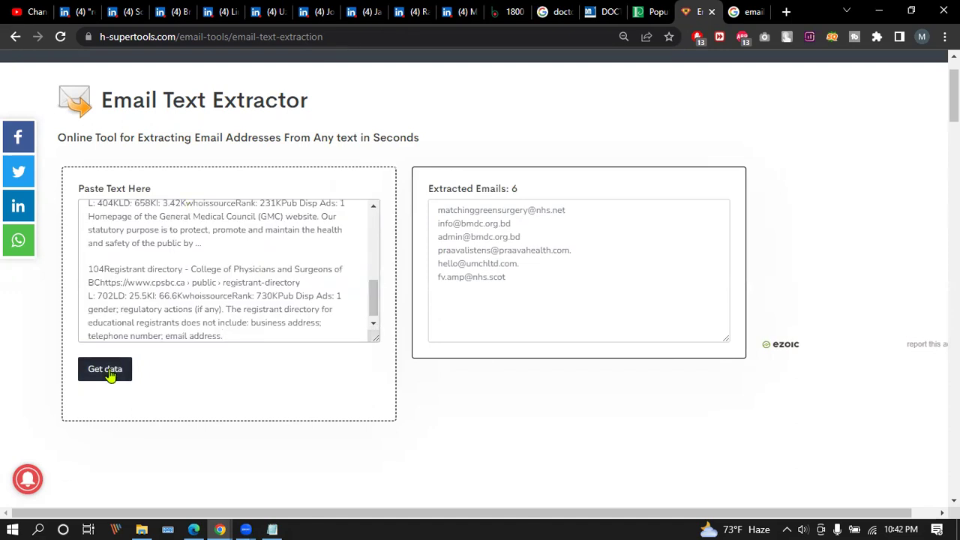
pyautogui.click(108, 372)
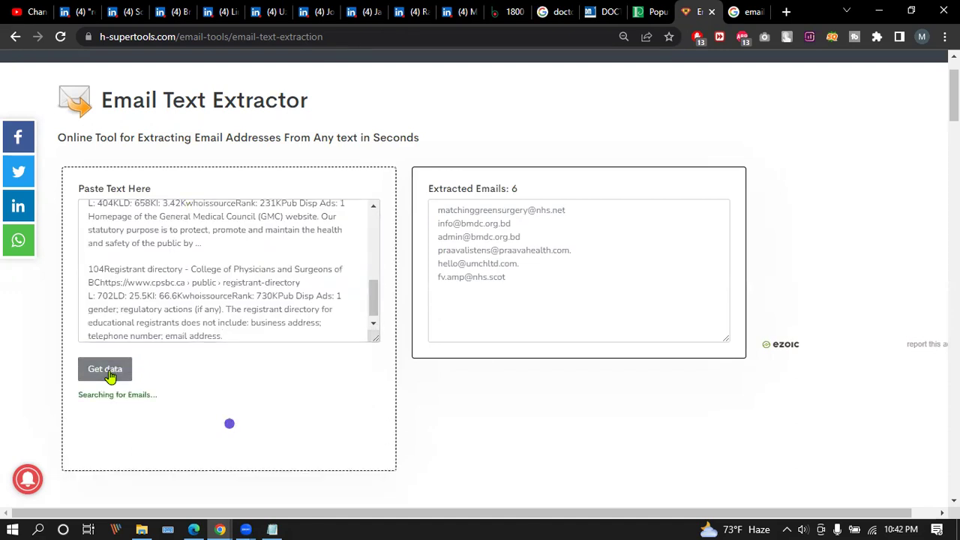
pyautogui.scroll(4, 195, 272)
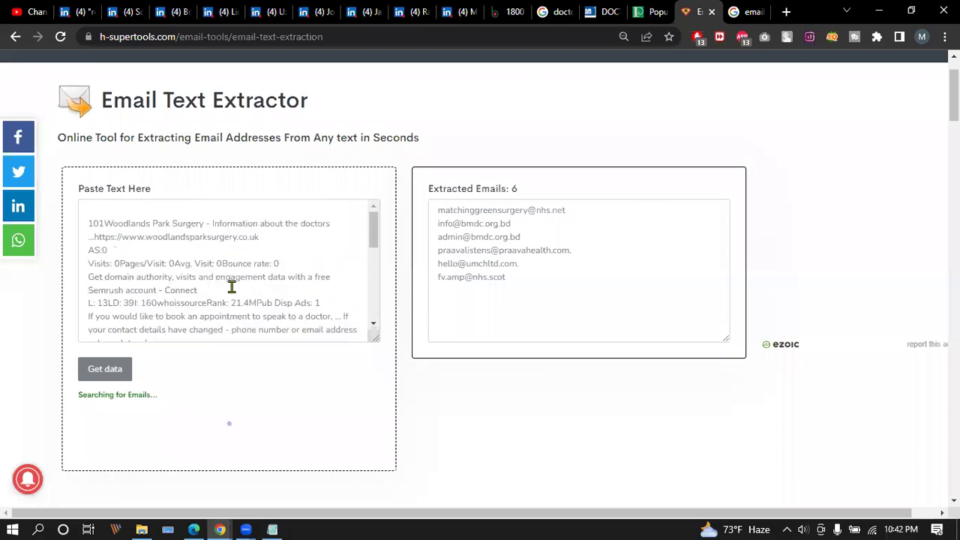
pyautogui.scroll(-4, 234, 286)
pyautogui.scroll(-3, 234, 285)
pyautogui.scroll(5, 262, 253)
pyautogui.scroll(-4, 261, 248)
pyautogui.scroll(-2, 260, 198)
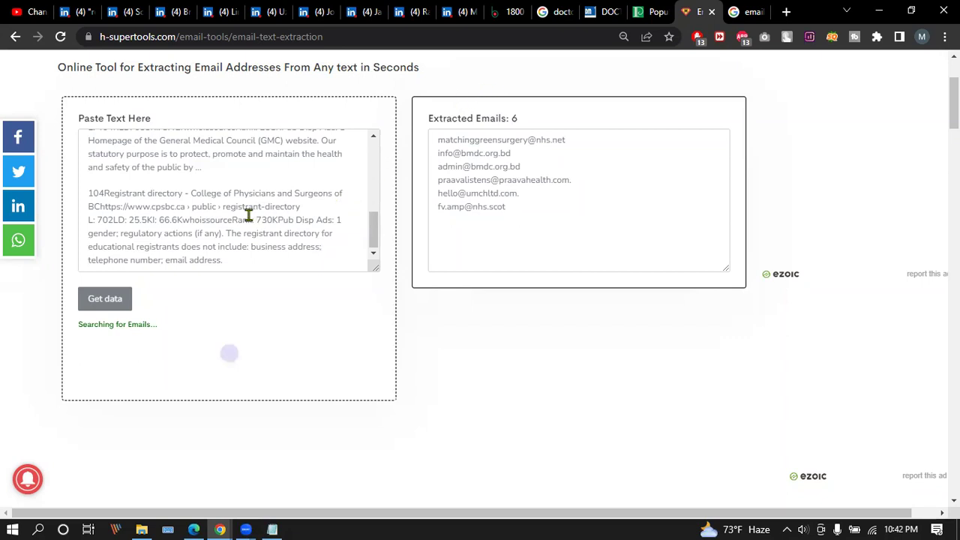
pyautogui.scroll(10, 248, 216)
pyautogui.scroll(5, 248, 215)
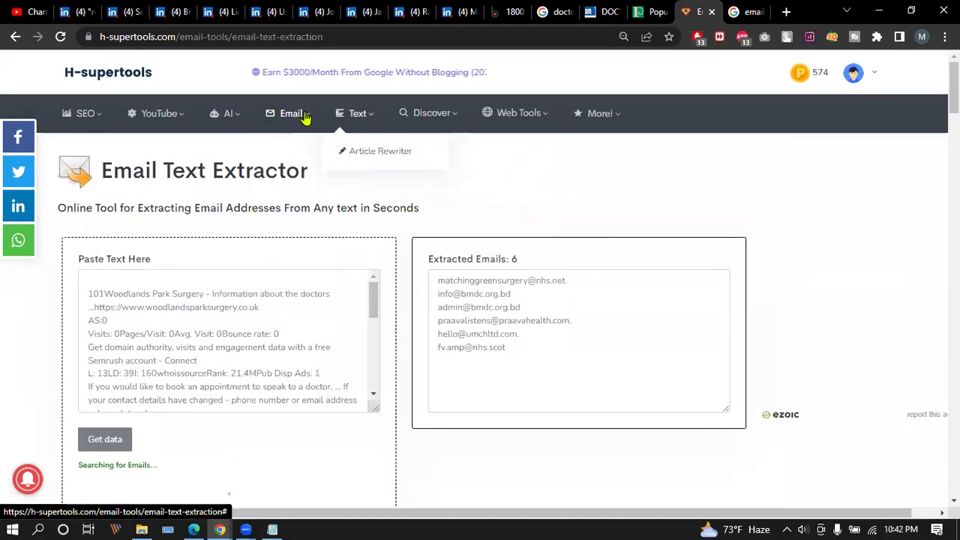
# Reopen the Email TXT Extraction Tool, paste the page 2 results and run Get data
pyautogui.moveTo(300, 117)
pyautogui.click(320, 208)
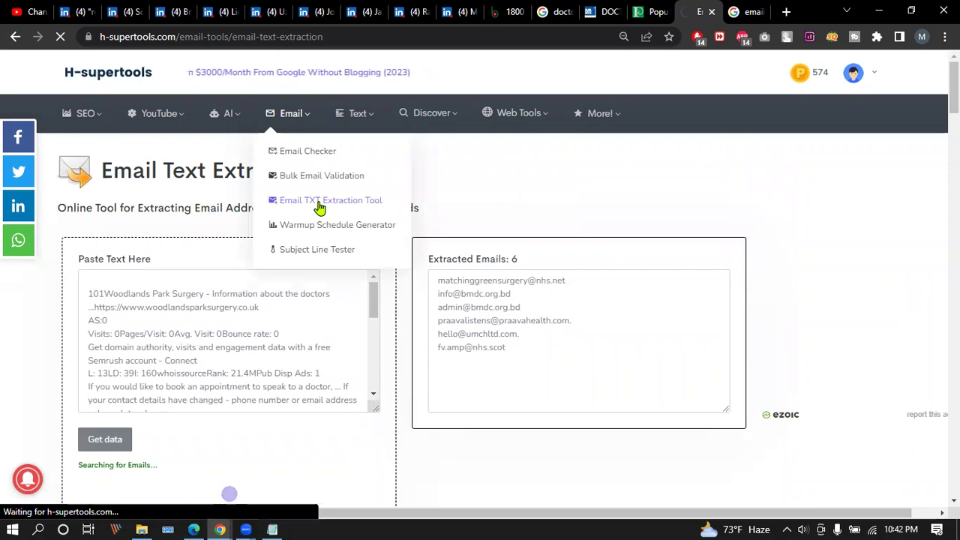
pyautogui.click(157, 304)
pyautogui.hotkey('ctrl', 'v')
pyautogui.click(120, 442)
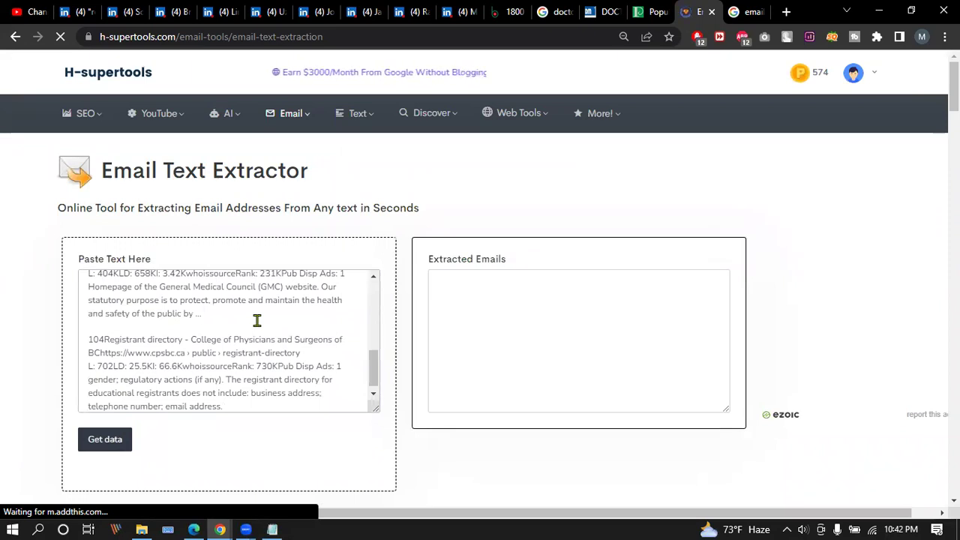
# Add a test Gmail address on a new line after the GMC entry and extract again
pyautogui.press('Return')
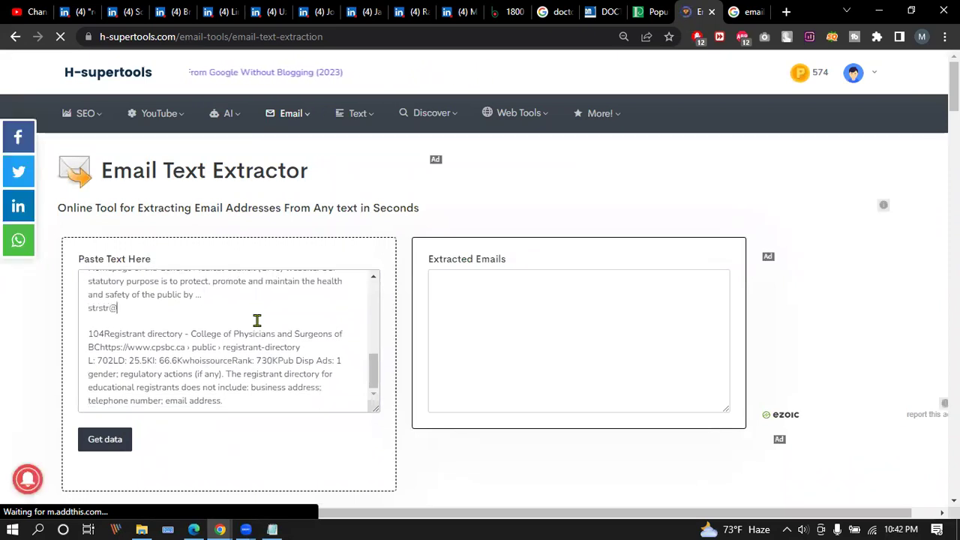
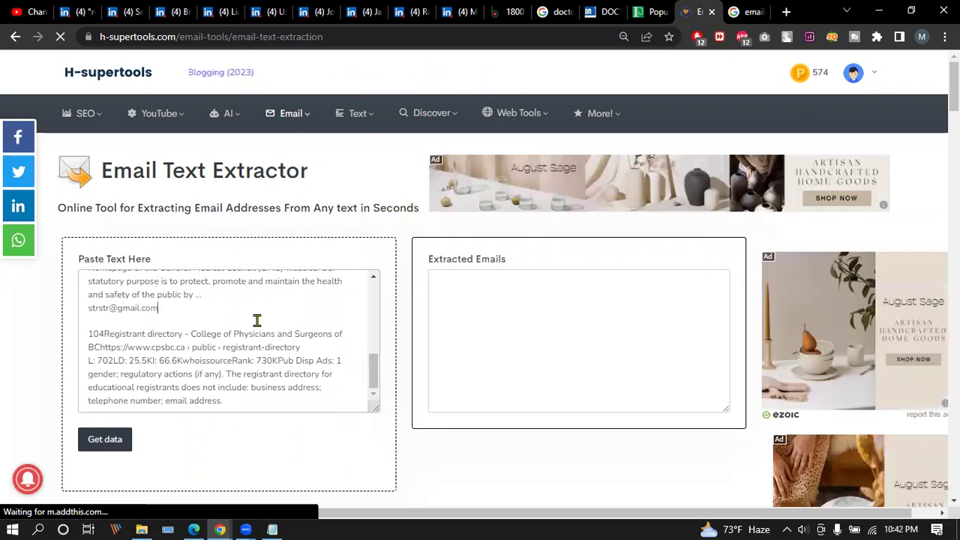
pyautogui.click(209, 363)
pyautogui.click(108, 446)
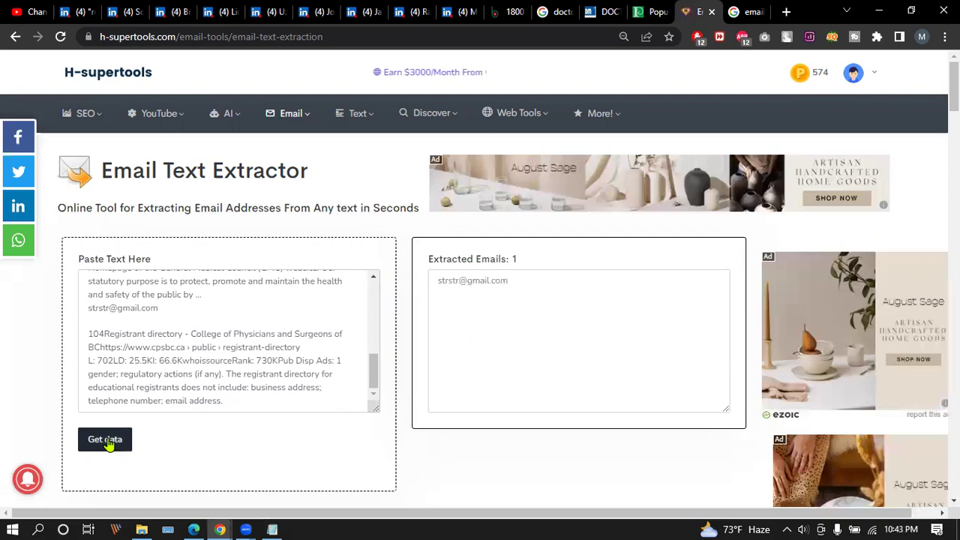
# Delete the test address and rerun extraction, leaving 1 extracted email
pyautogui.moveTo(176, 311); pyautogui.dragTo(63, 298)
pyautogui.press('BackSpace')
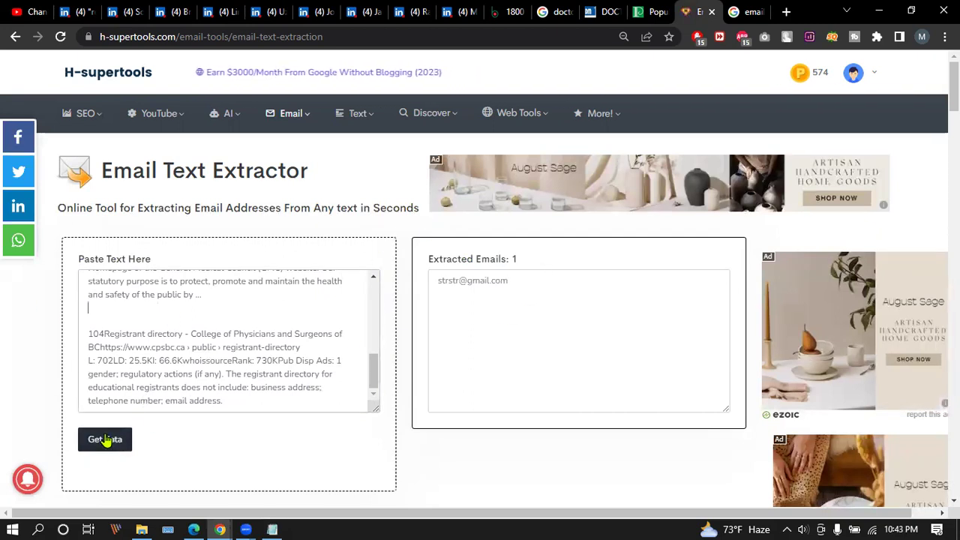
pyautogui.click(105, 440)
pyautogui.scroll(-2, 186, 300)
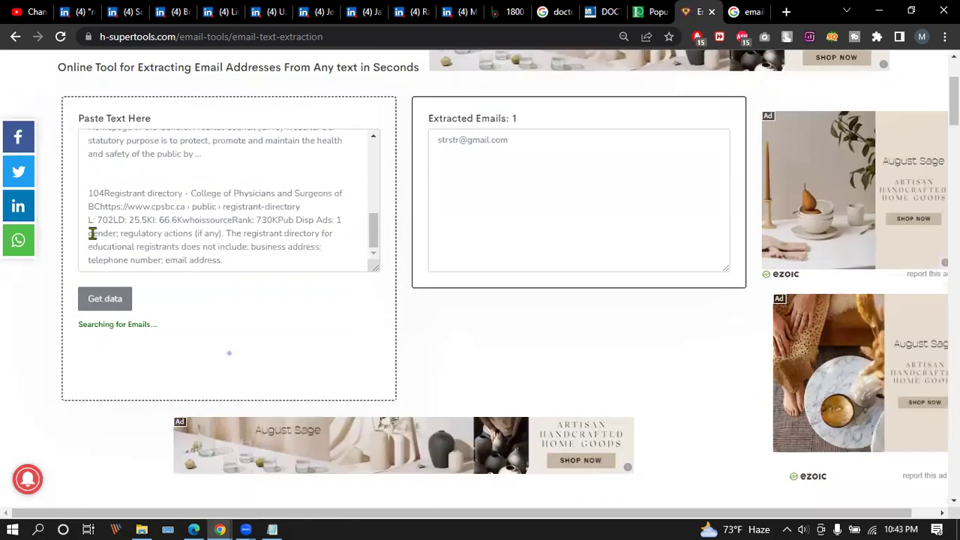
pyautogui.scroll(5, 195, 266)
pyautogui.scroll(2, 195, 266)
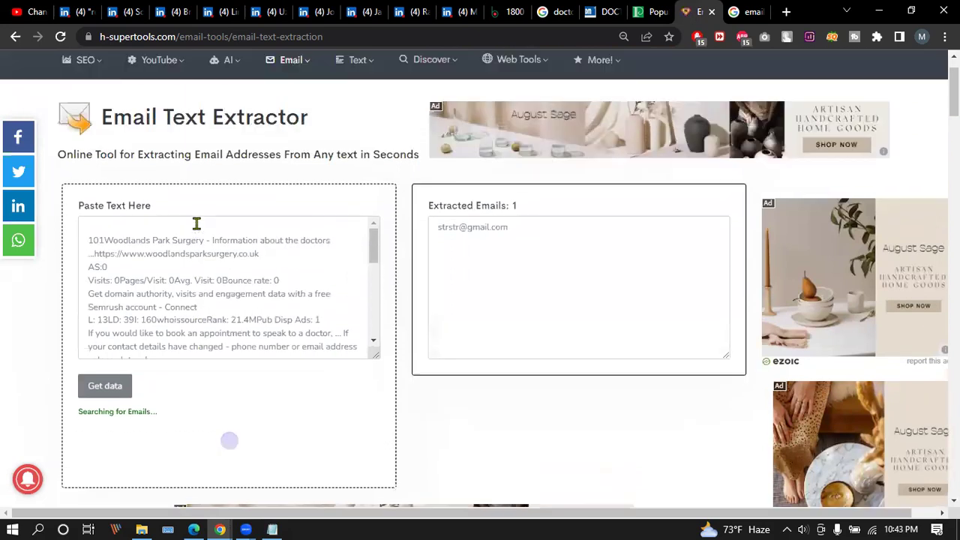
pyautogui.scroll(-4, 315, 280)
pyautogui.scroll(-2, 225, 315)
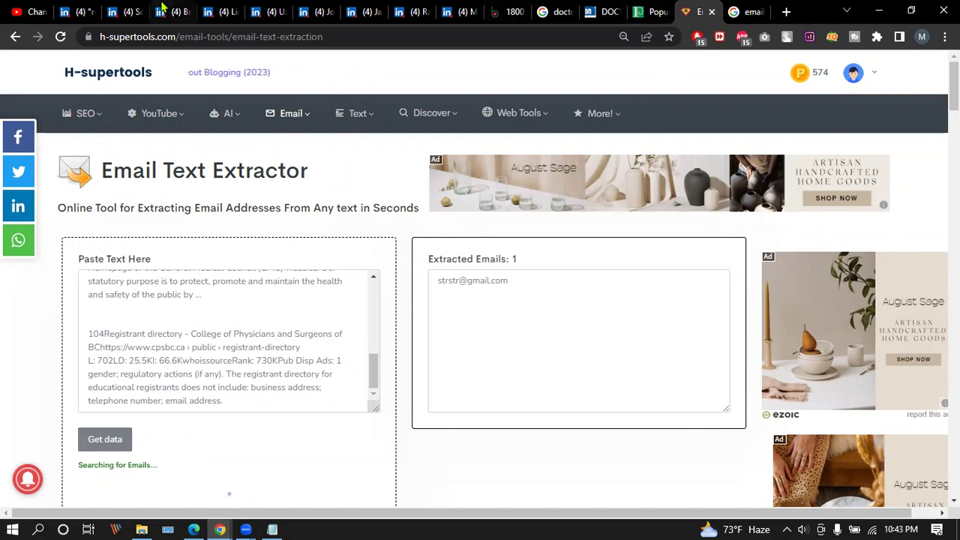
# Return to the doctors email search results and open the full image results
pyautogui.click(597, 9)
pyautogui.click(574, 9)
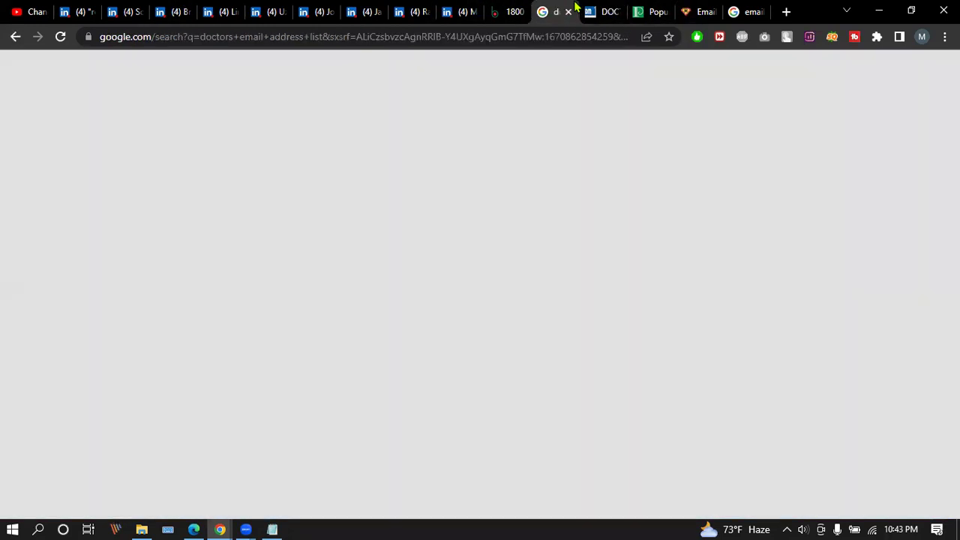
pyautogui.click(619, 256)
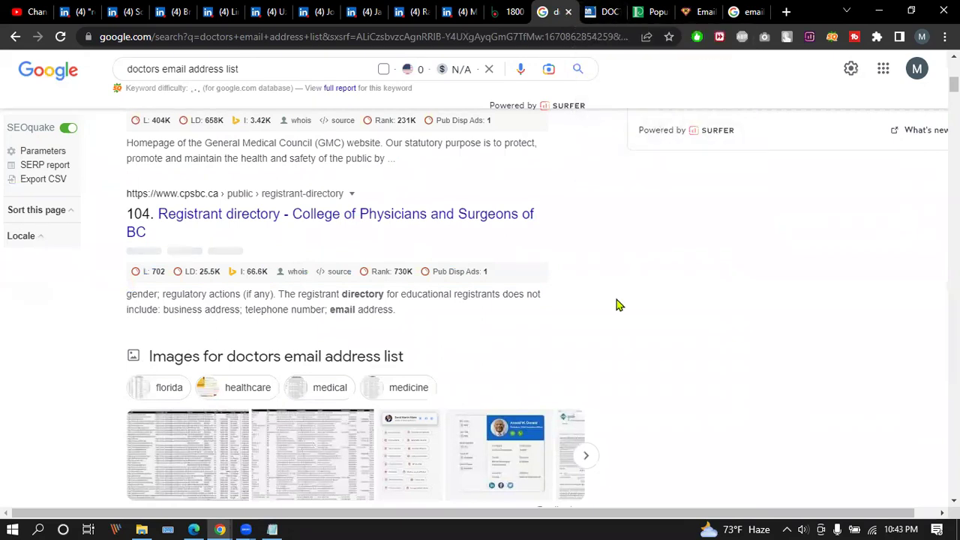
pyautogui.scroll(-3, 646, 239)
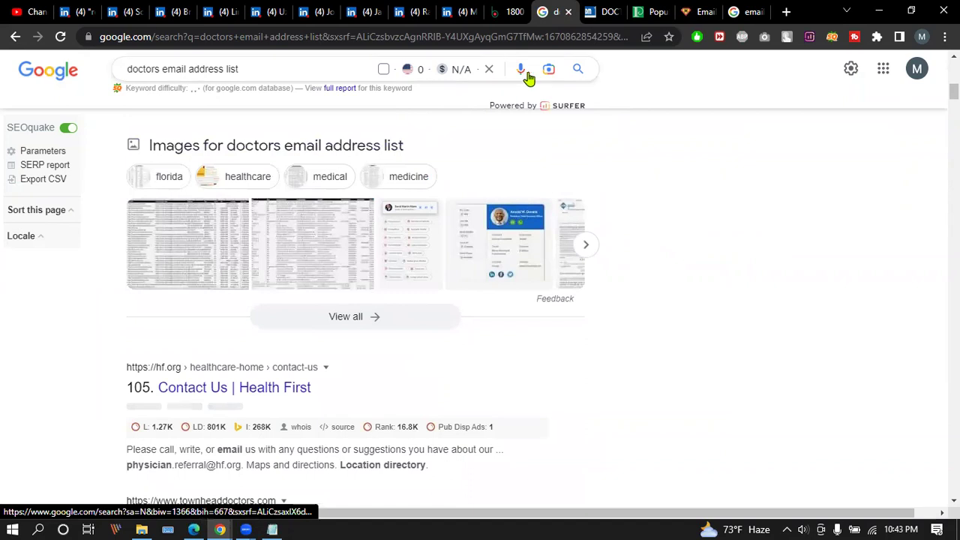
pyautogui.click(163, 251)
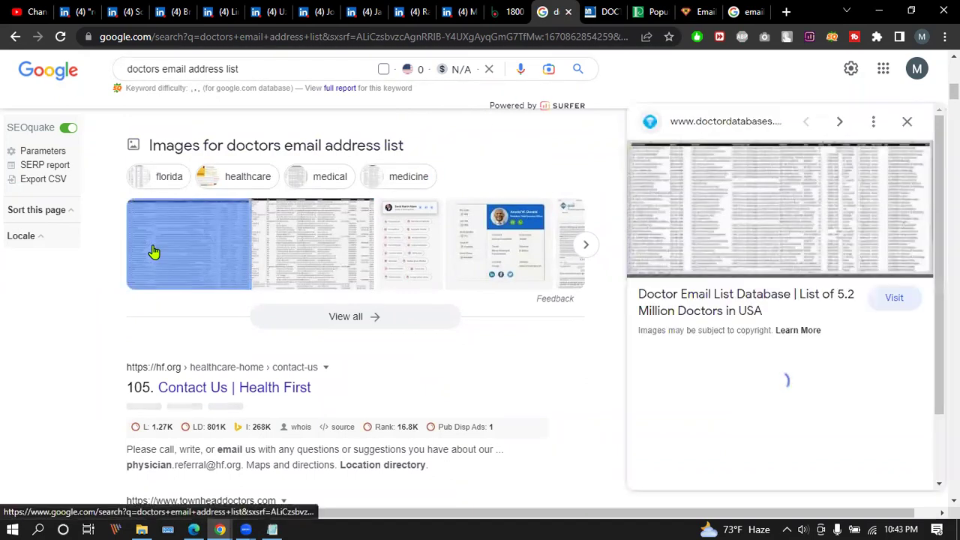
pyautogui.click(351, 315)
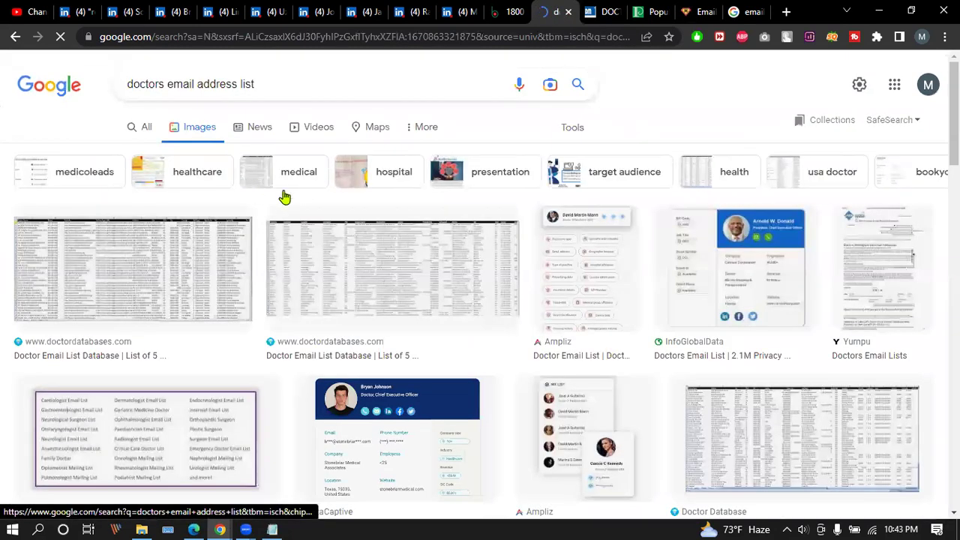
pyautogui.scroll(-3, 456, 263)
pyautogui.scroll(3, 300, 187)
# Open the doctordatabases.com image result's page in a new tab
pyautogui.click(253, 84)
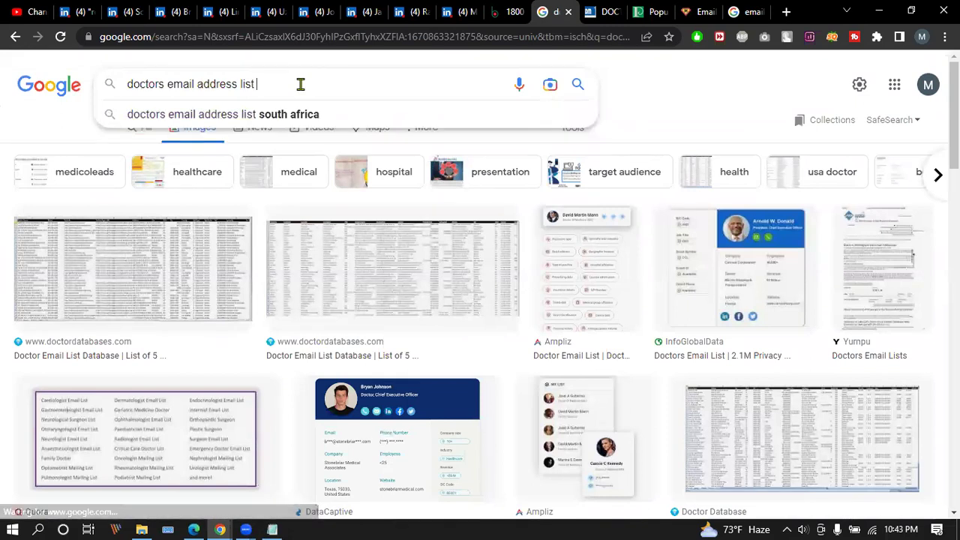
pyautogui.click(626, 98)
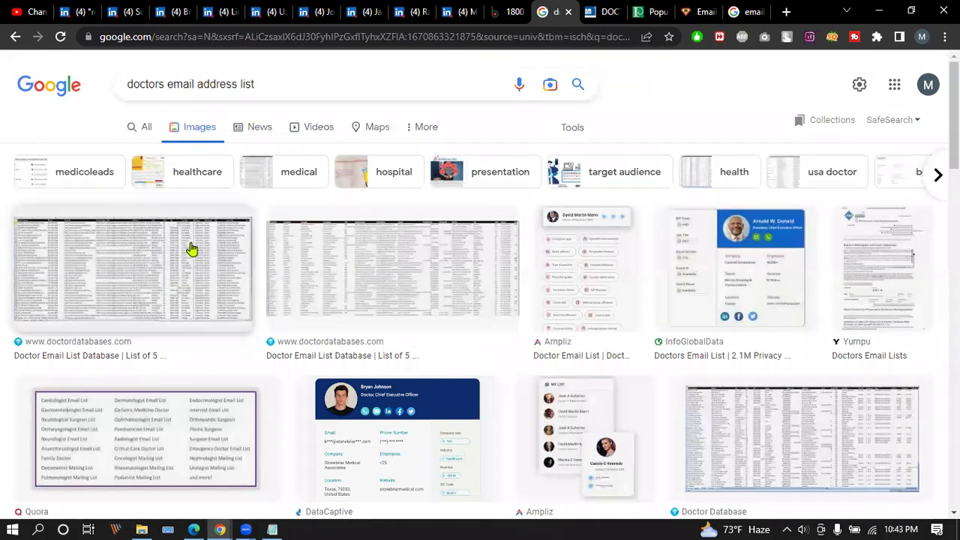
pyautogui.click(418, 269)
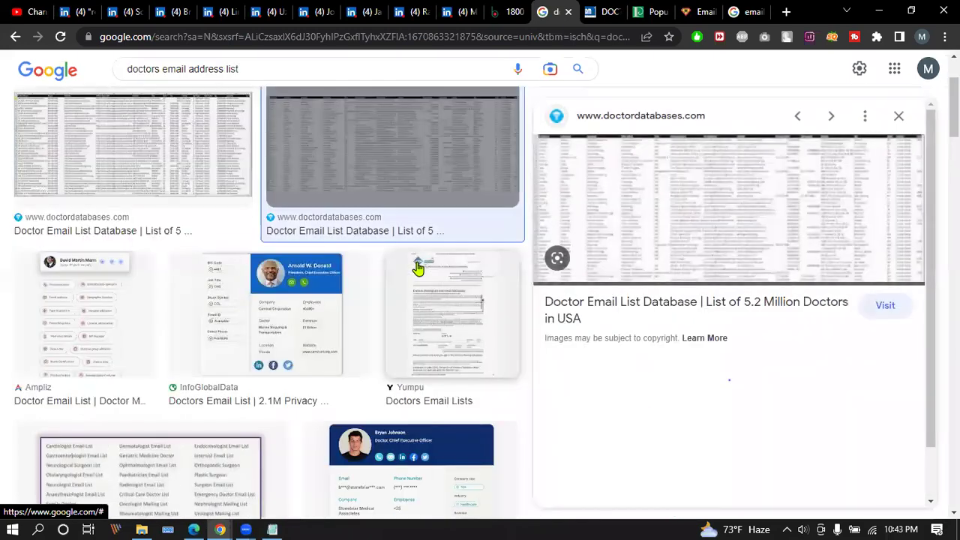
pyautogui.click(698, 239)
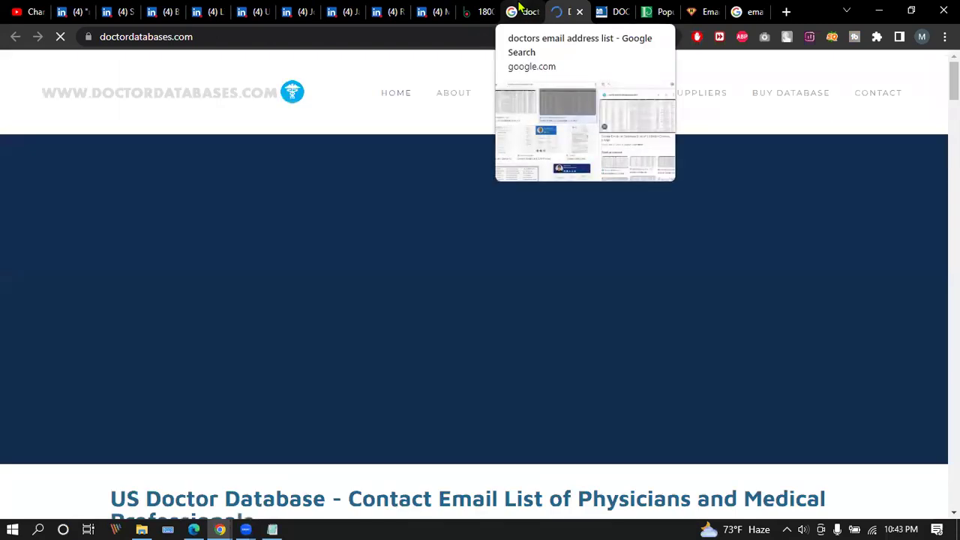
pyautogui.click(525, 9)
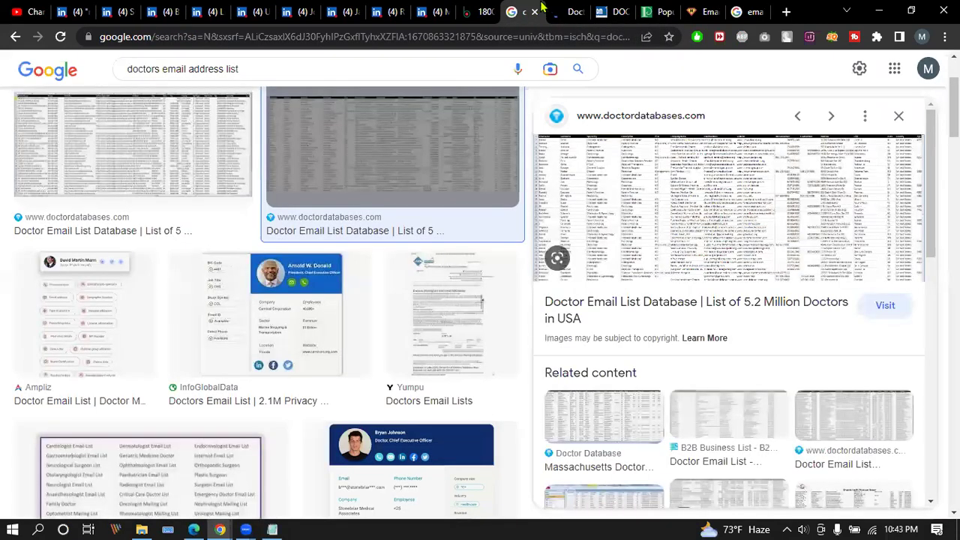
pyautogui.rightClick(640, 197)
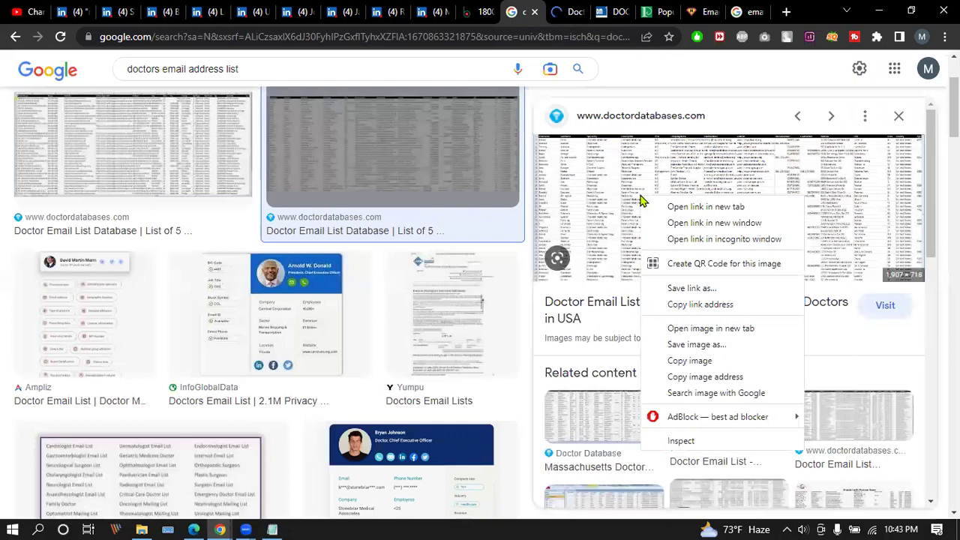
pyautogui.press('Escape')
# Open the Targeted Email Database spreadsheet image in a new tab and view it
pyautogui.scroll(-2, 253, 337)
pyautogui.click(188, 345)
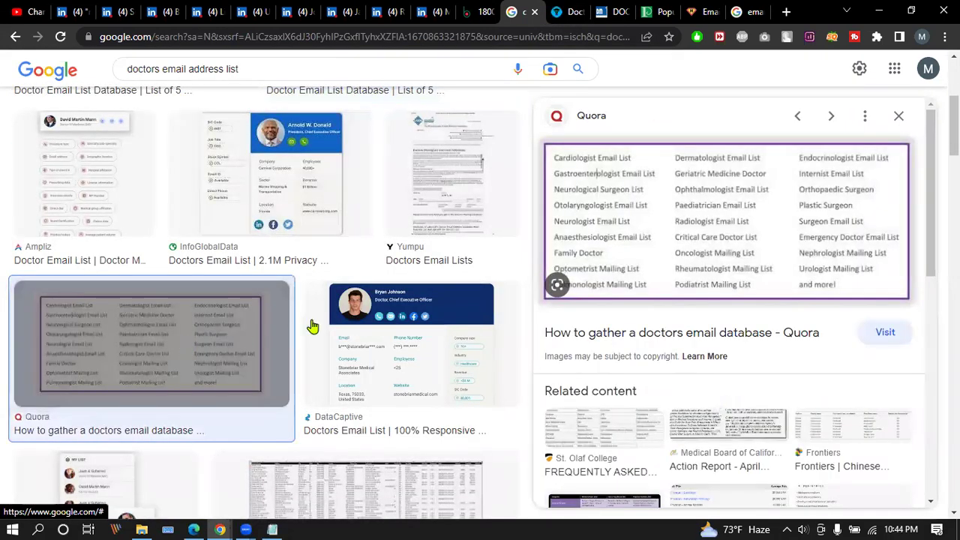
pyautogui.scroll(-2, 371, 304)
pyautogui.click(339, 383)
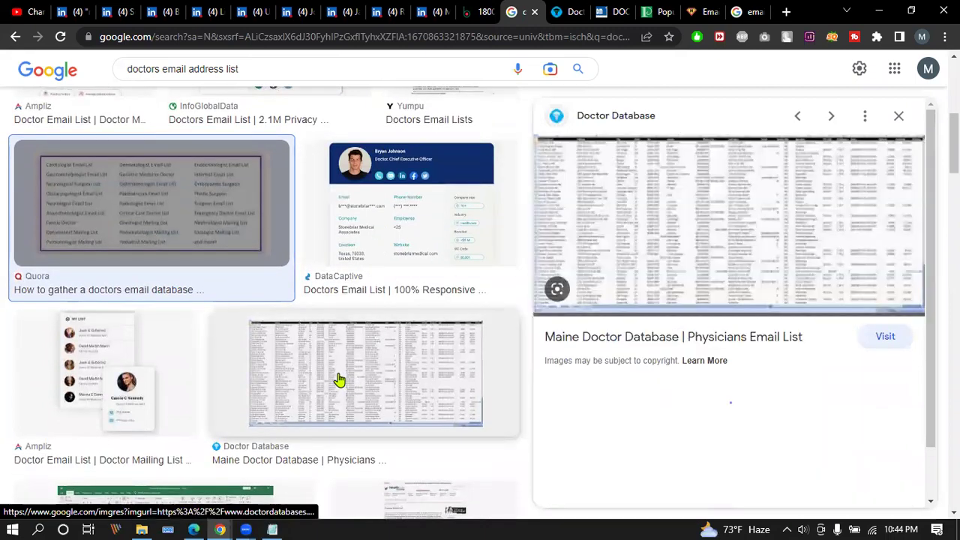
pyautogui.scroll(-4, 381, 270)
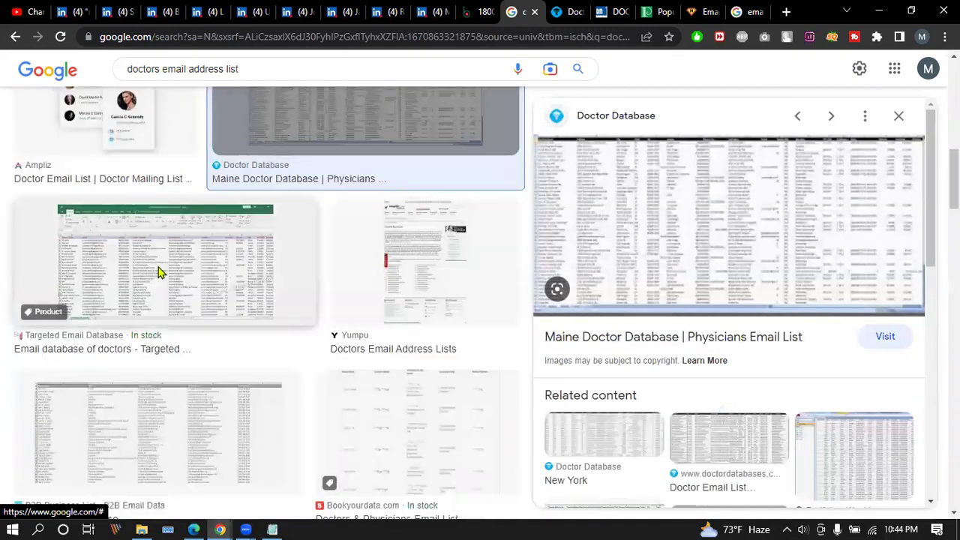
pyautogui.click(158, 267)
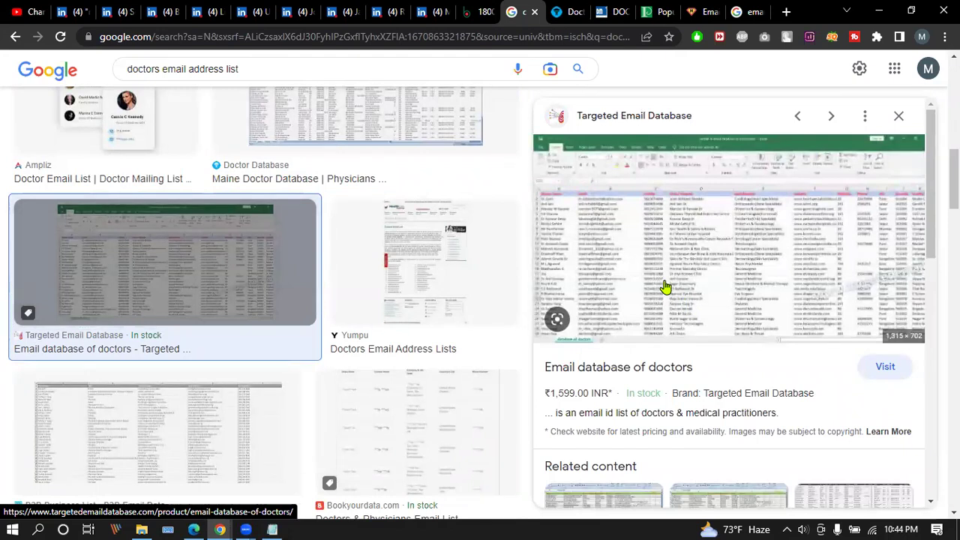
pyautogui.rightClick(665, 287)
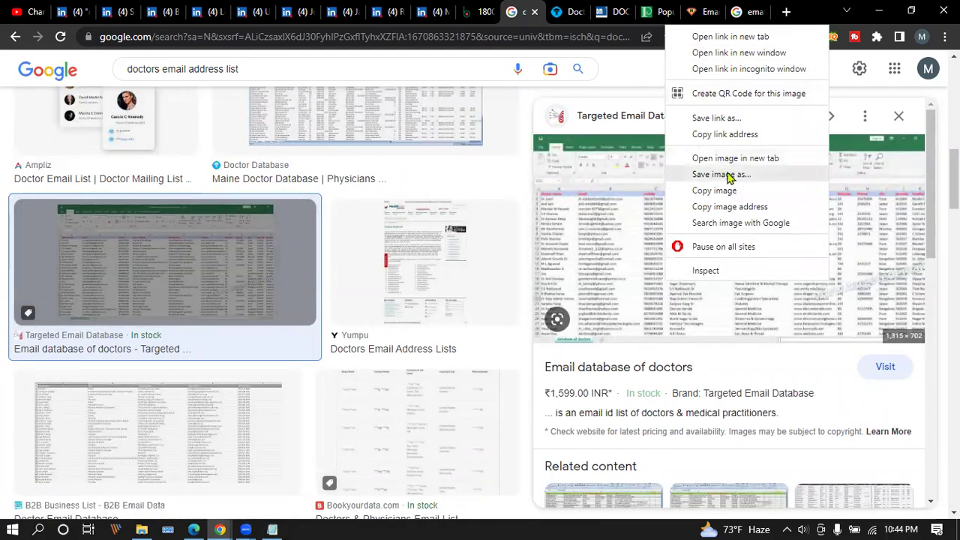
pyautogui.click(723, 157)
pyautogui.click(574, 11)
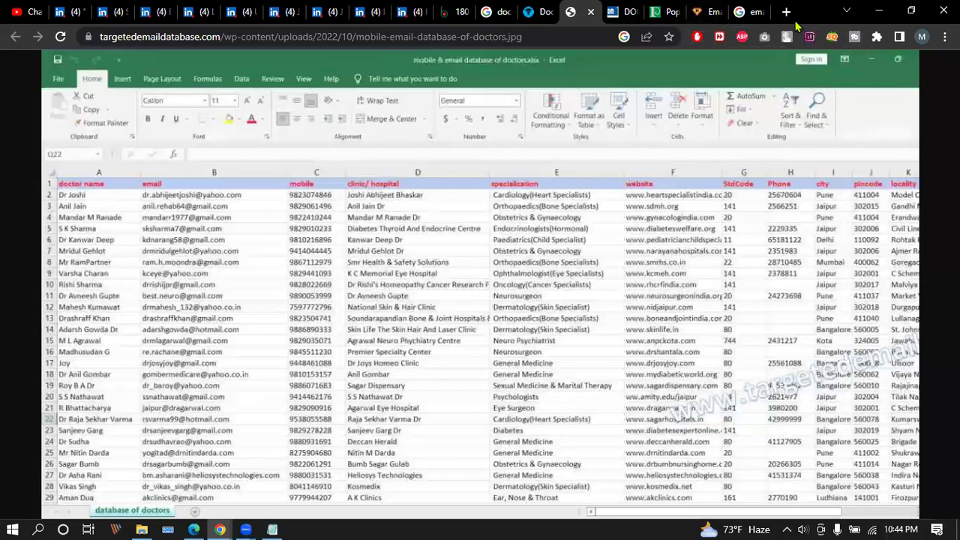
# Search Google for 'chrome web store' from a new tab and go to the store's Extensions page
pyautogui.click(786, 11)
pyautogui.click(877, 36)
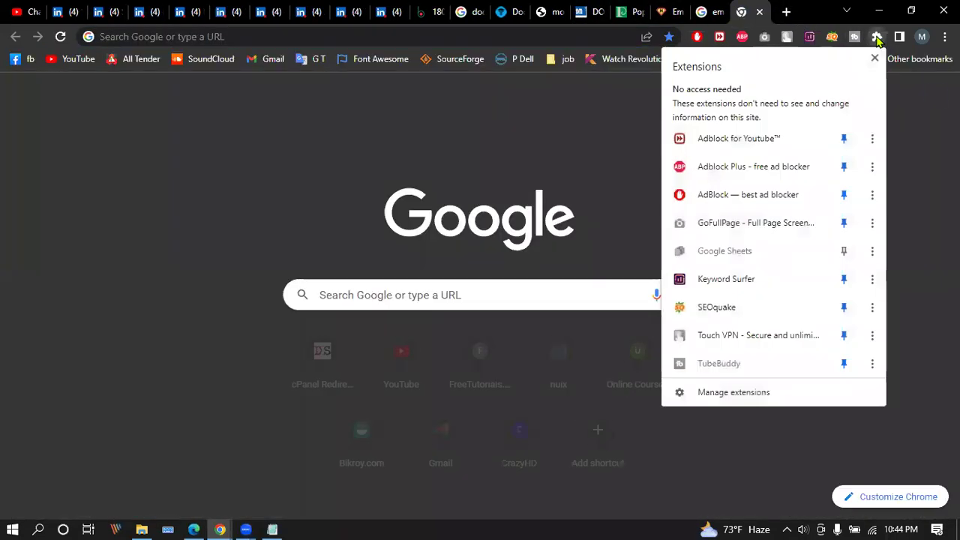
pyautogui.click(525, 147)
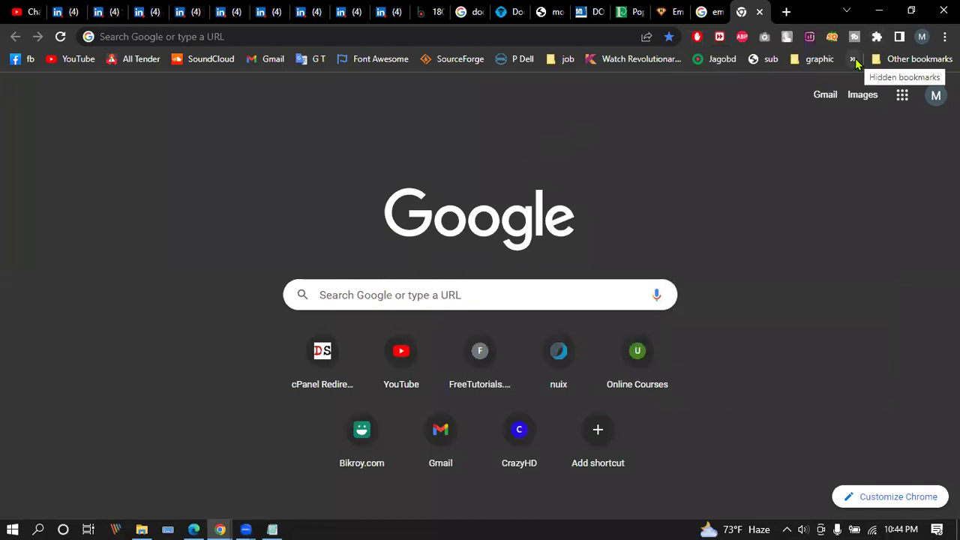
pyautogui.click(430, 30)
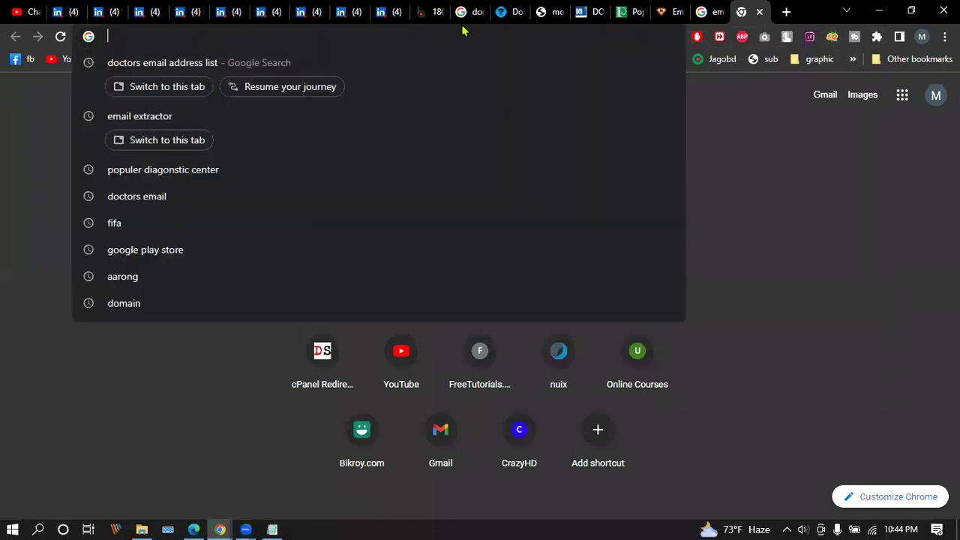
pyautogui.write('chrome')
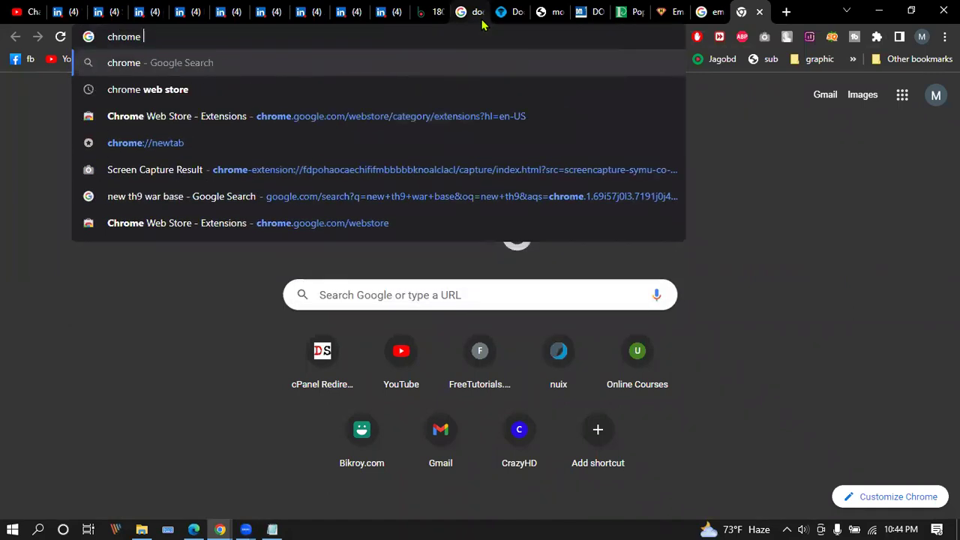
pyautogui.press('Down')
pyautogui.press('Return')
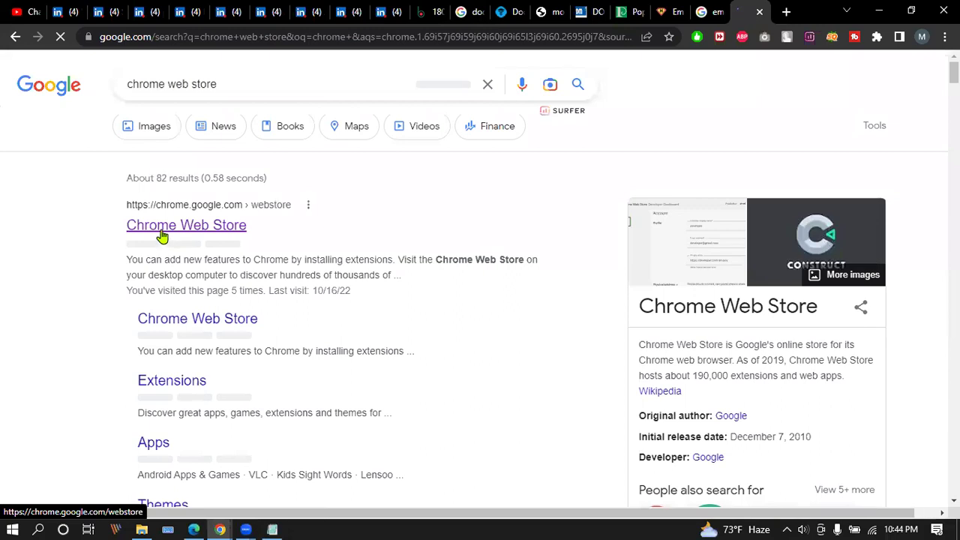
pyautogui.click(161, 227)
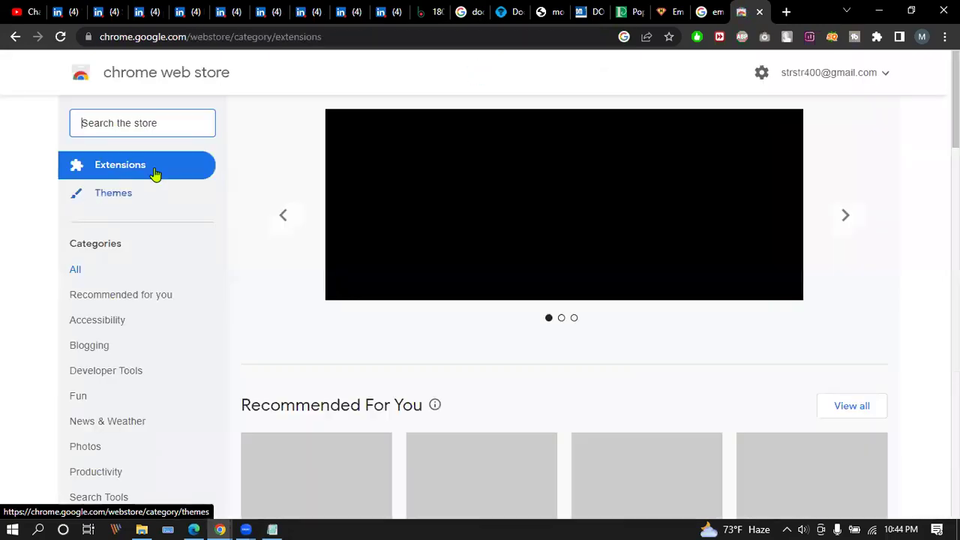
pyautogui.click(163, 122)
# Search the store for 'blackbox' and add Blackbox - Select. Copy. Paste & Search to Chrome
pyautogui.write('bl')
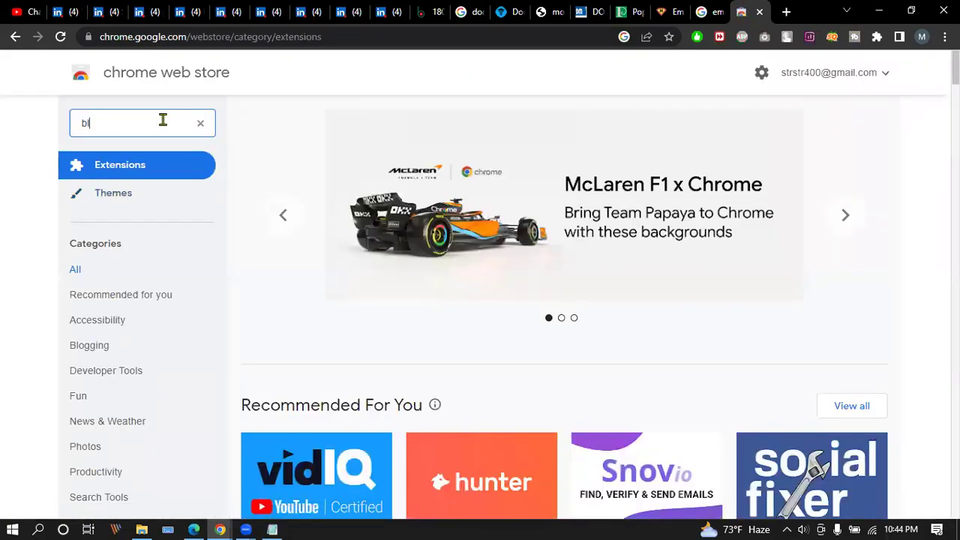
pyautogui.write('ackbok')
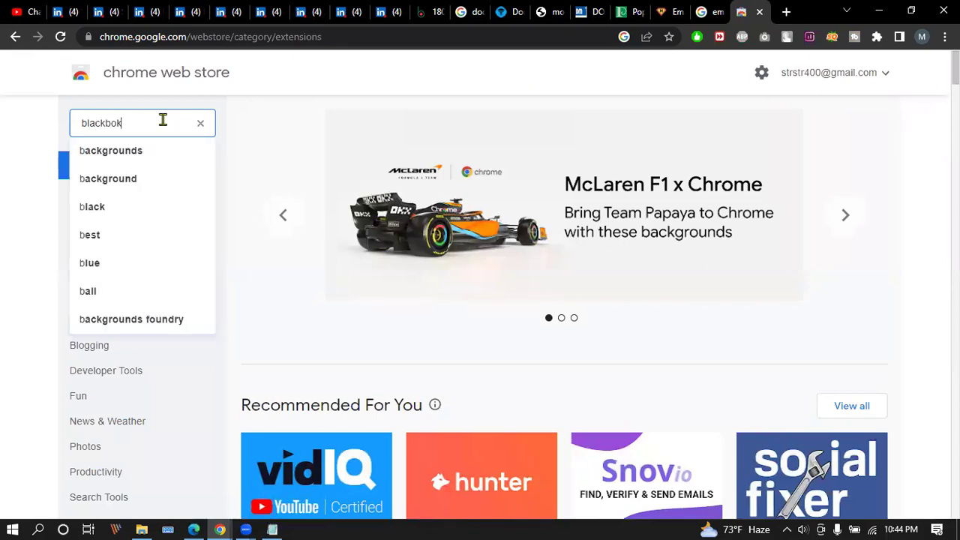
pyautogui.press('BackSpace')
pyautogui.write('x')
pyautogui.press('Return')
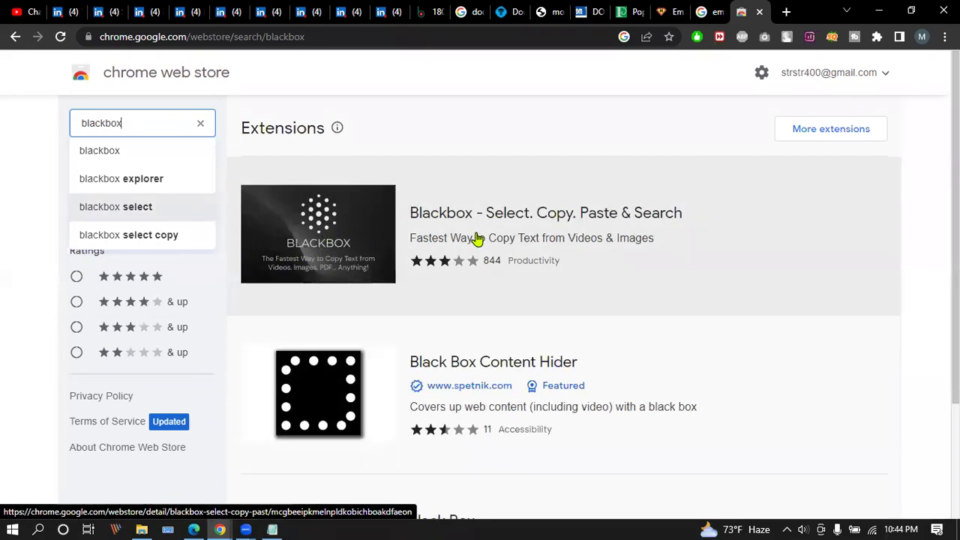
pyautogui.click(511, 219)
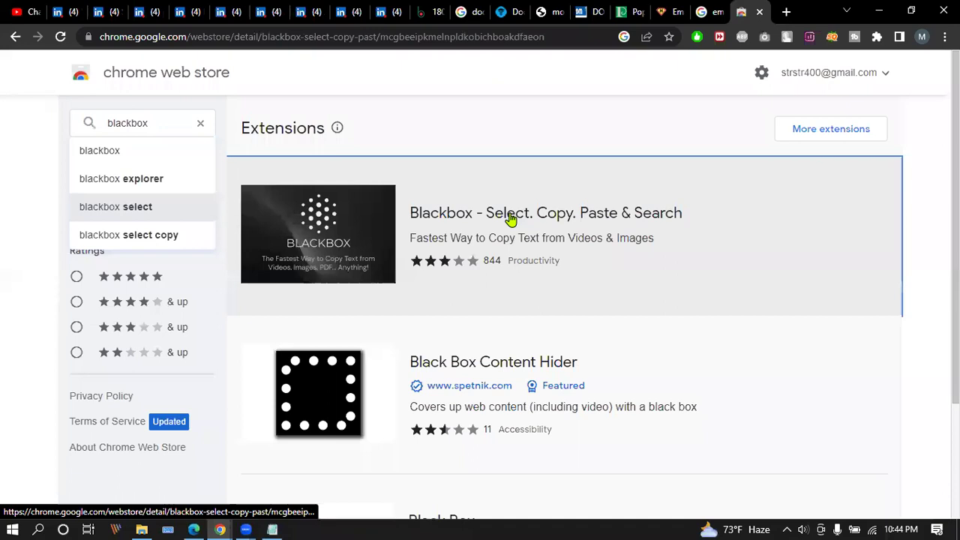
pyautogui.click(784, 172)
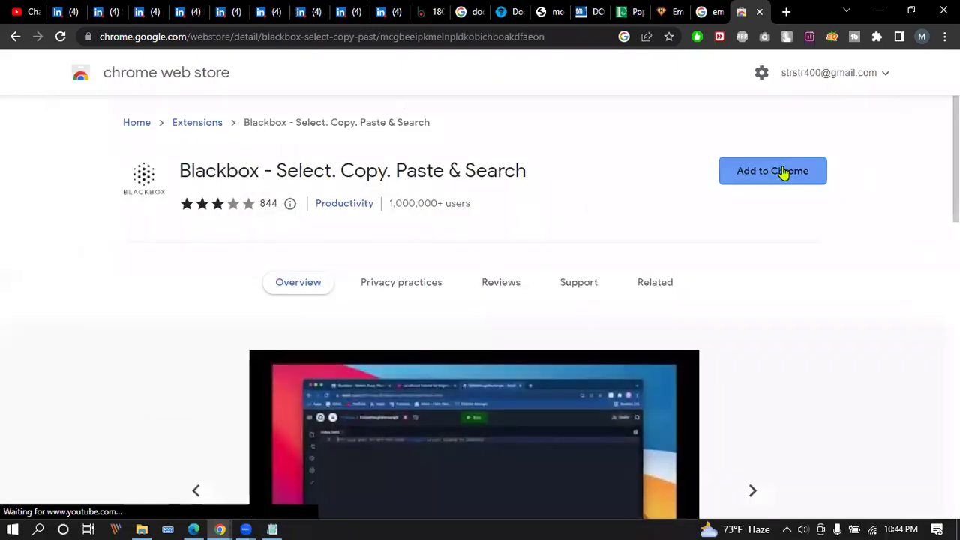
pyautogui.click(586, 159)
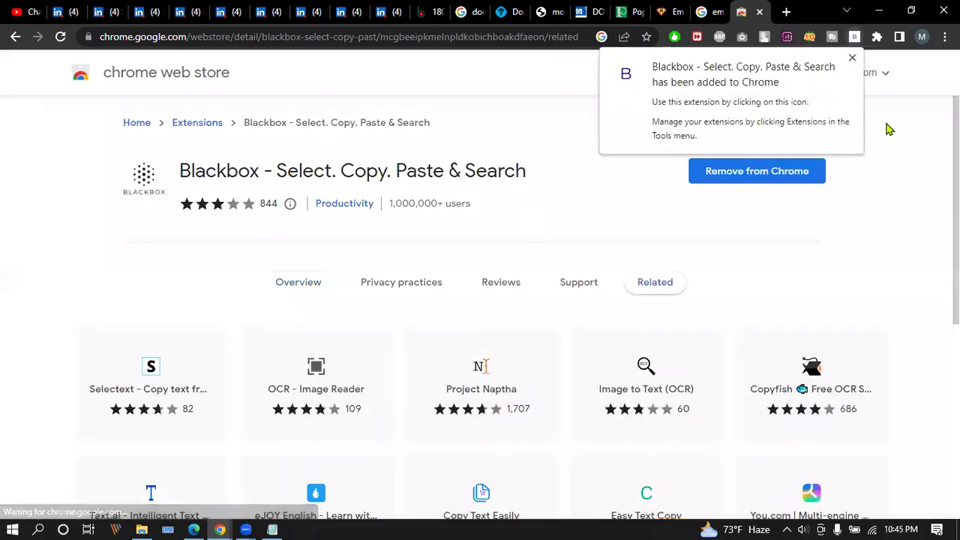
# Pin the Blackbox extension to the browser toolbar
pyautogui.click(852, 59)
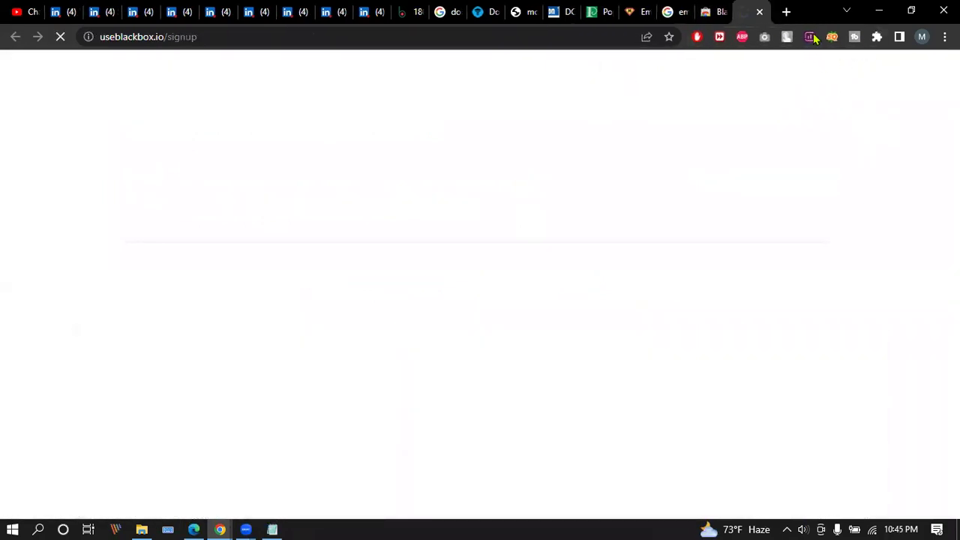
pyautogui.click(878, 37)
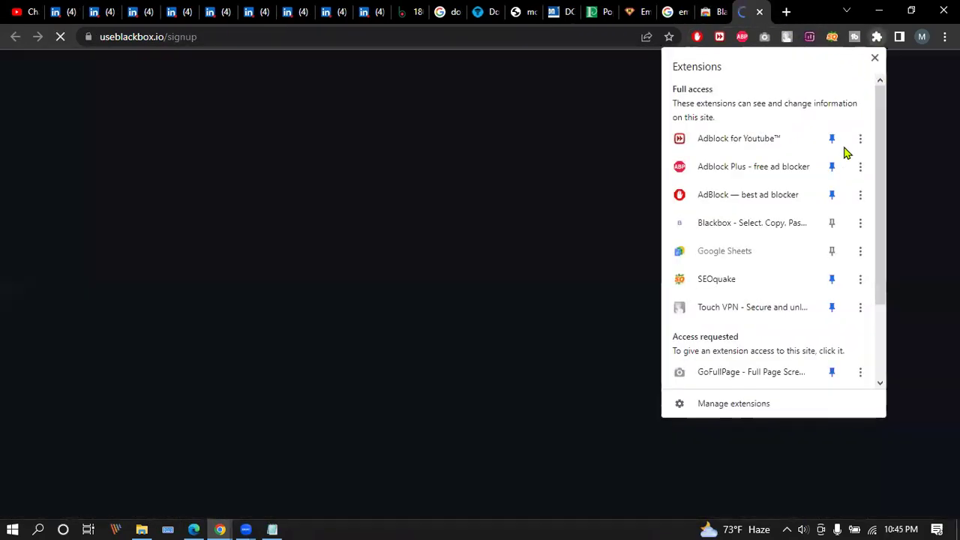
pyautogui.click(832, 224)
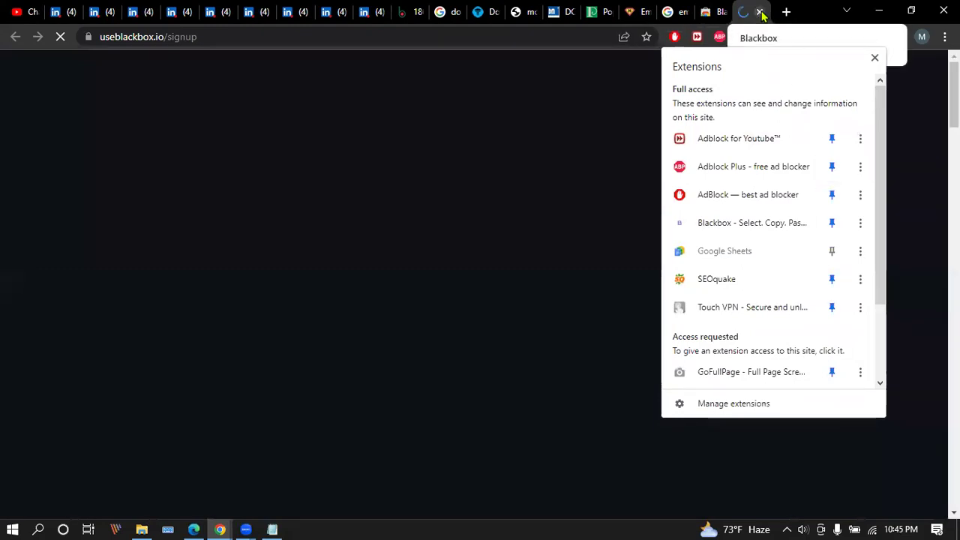
pyautogui.click(548, 105)
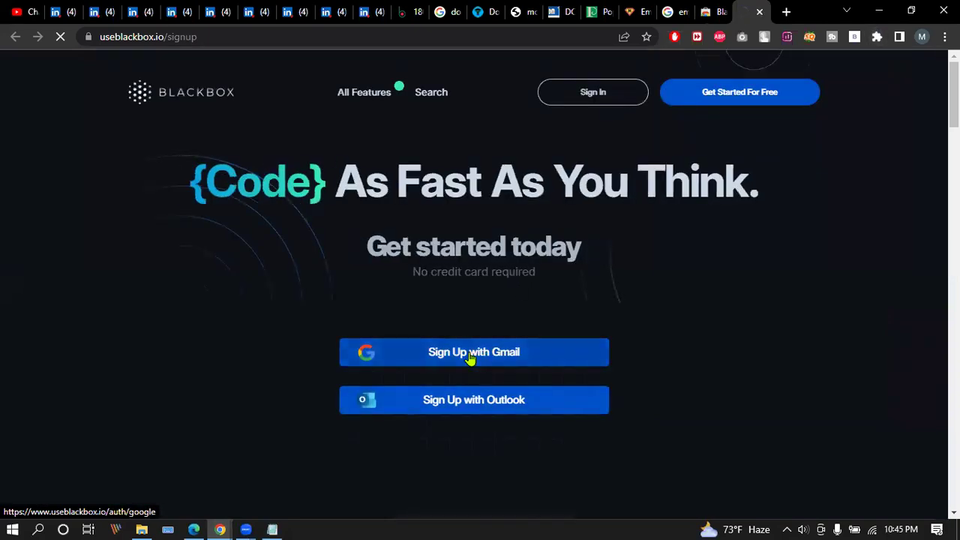
# Sign in to Blackbox with a Google account, reaching the Free Plan home page
pyautogui.click(469, 359)
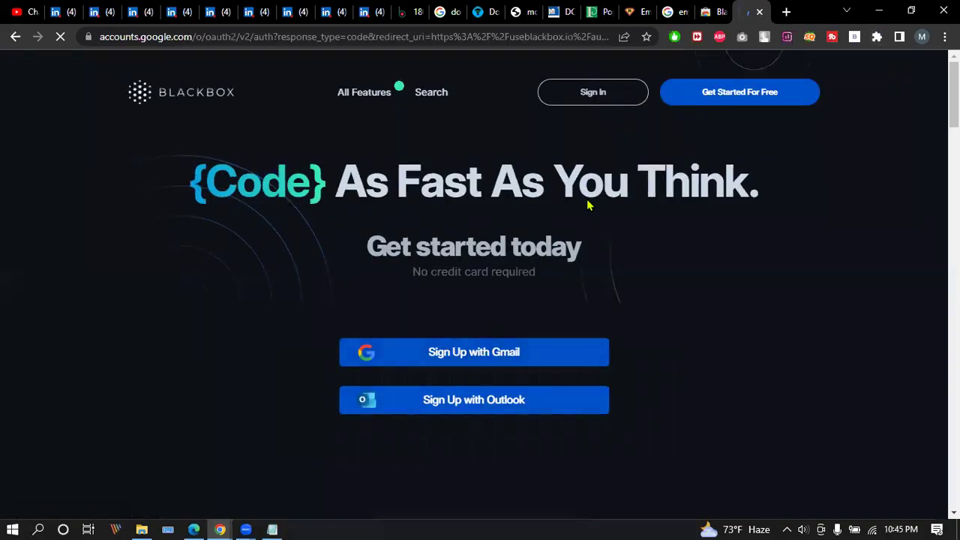
pyautogui.click(563, 203)
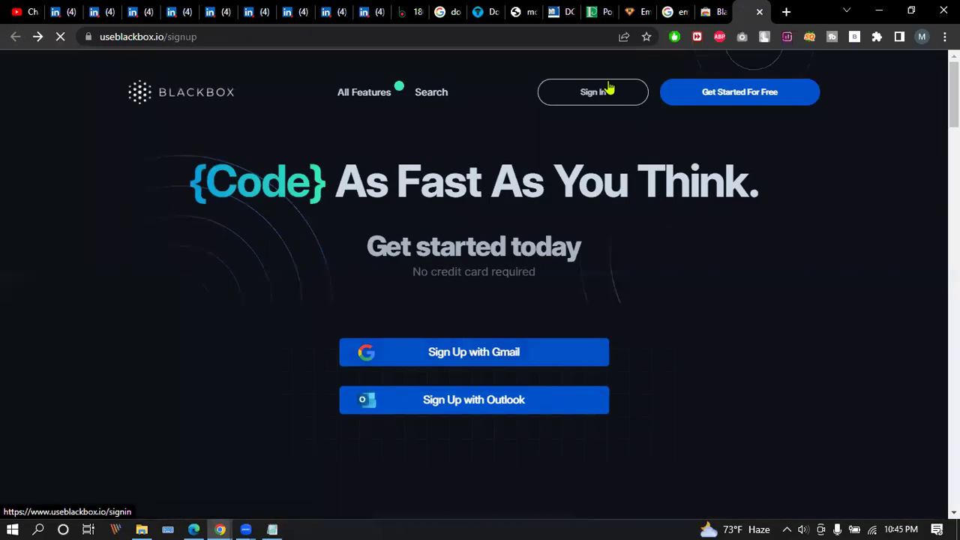
pyautogui.click(609, 88)
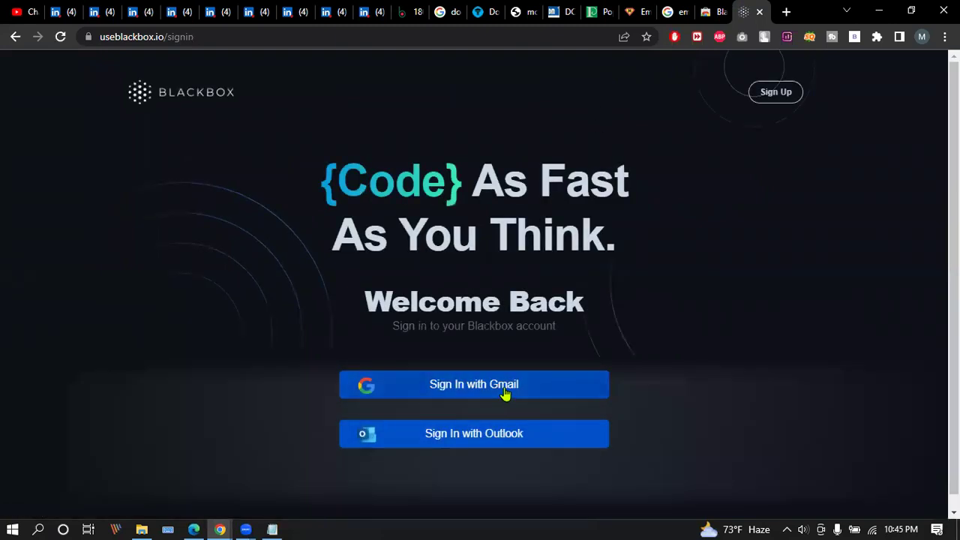
pyautogui.click(505, 386)
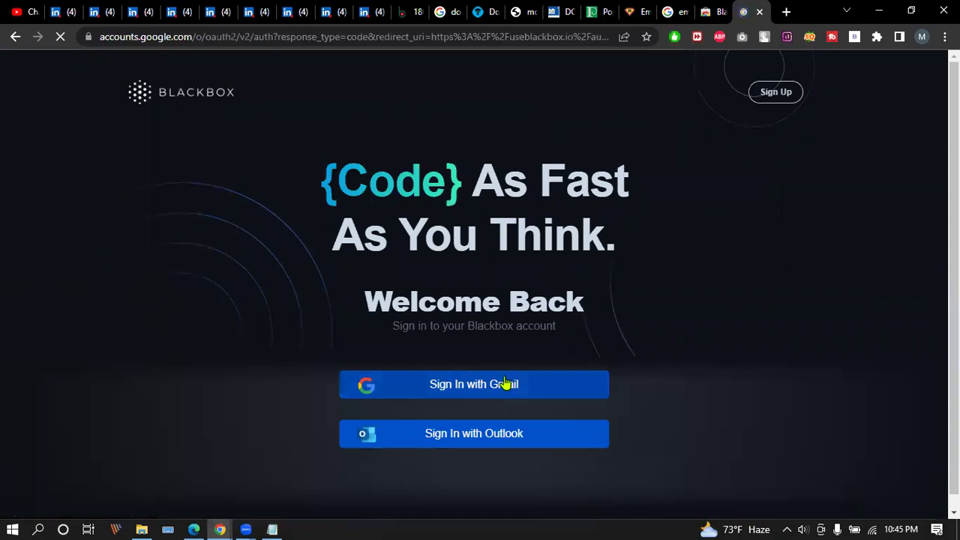
pyautogui.click(443, 276)
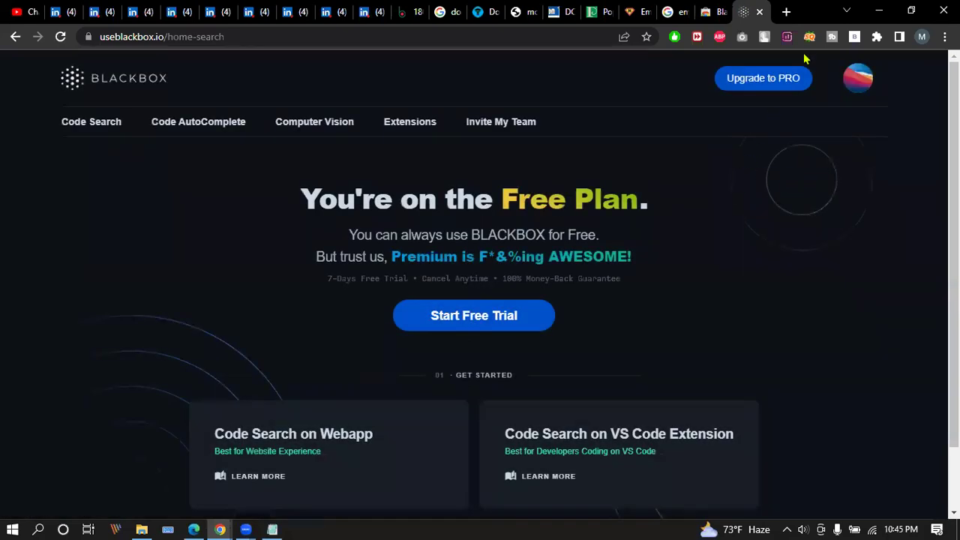
# Close the Blackbox, Chrome Web Store and Google search results tabs
pyautogui.click(759, 12)
pyautogui.click(760, 12)
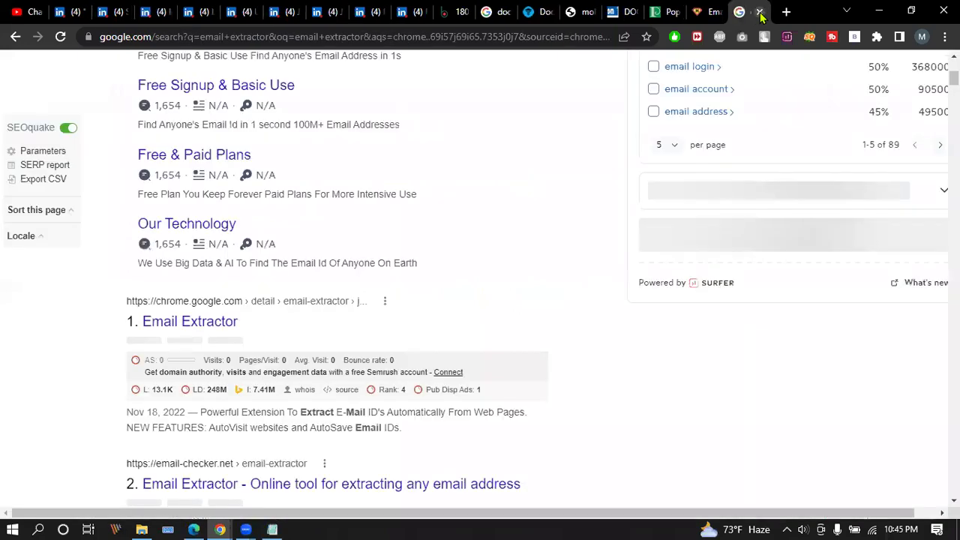
pyautogui.click(760, 12)
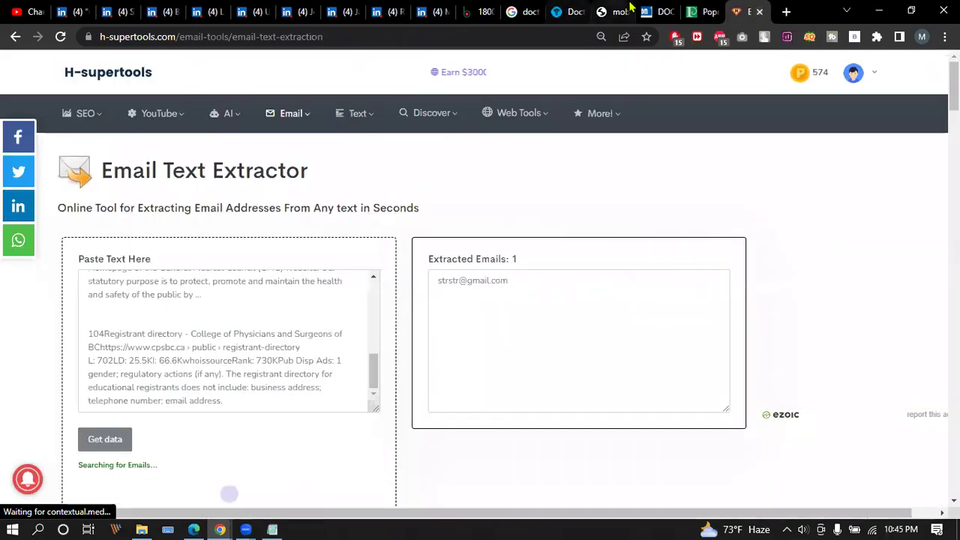
# Open the doctors' database spreadsheet image, mark its email column, and minimise Chrome
pyautogui.click(702, 12)
pyautogui.click(757, 11)
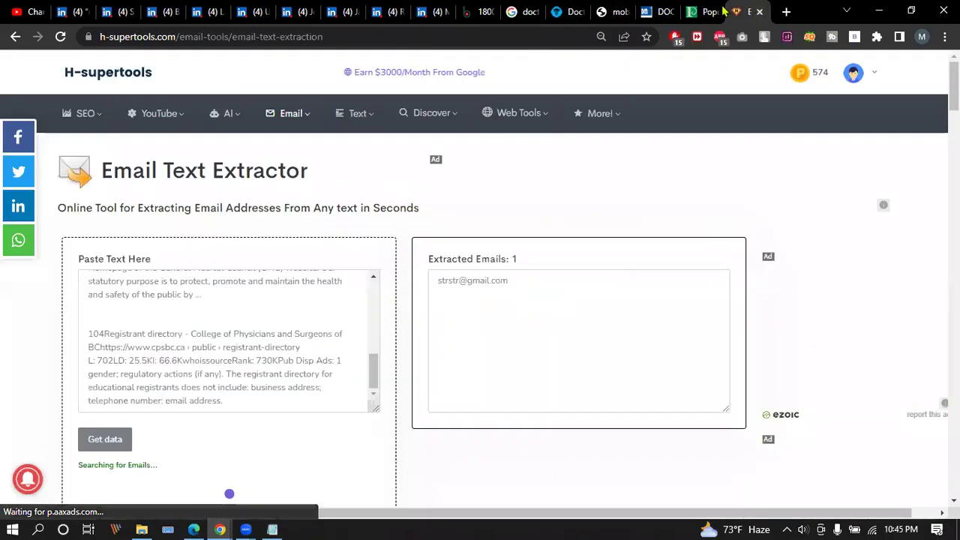
pyautogui.click(575, 12)
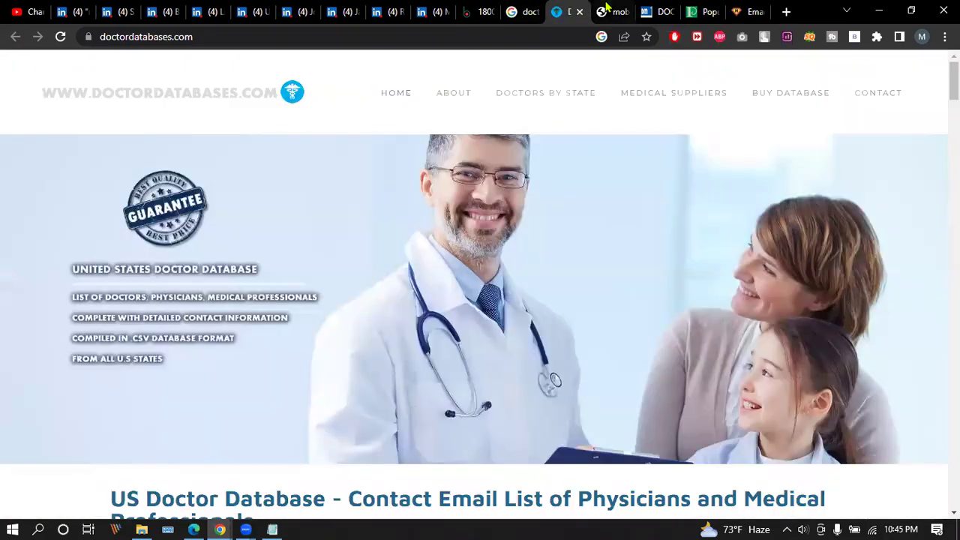
pyautogui.click(607, 10)
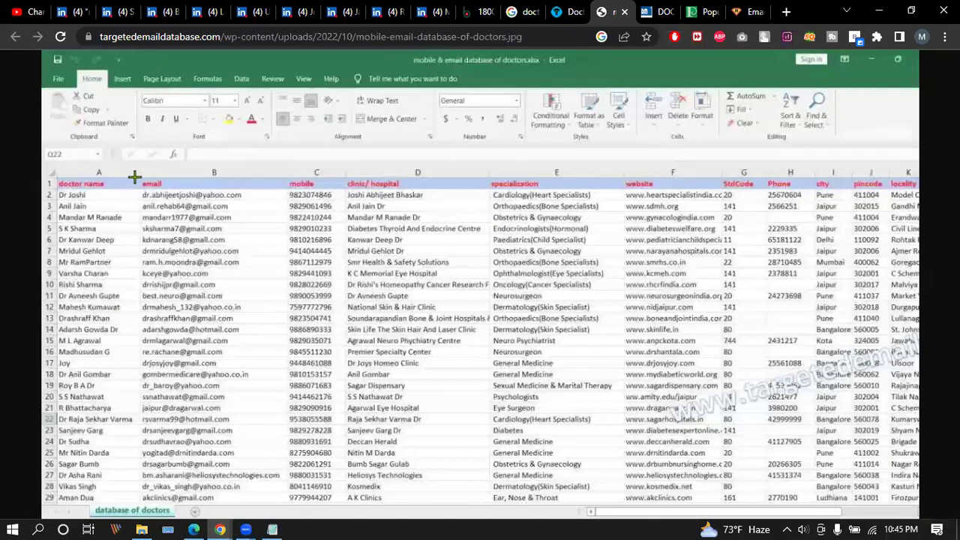
pyautogui.moveTo(138, 177)
pyautogui.mouseDown()
pyautogui.moveTo(206, 412)
pyautogui.moveTo(283, 449)
pyautogui.mouseUp()
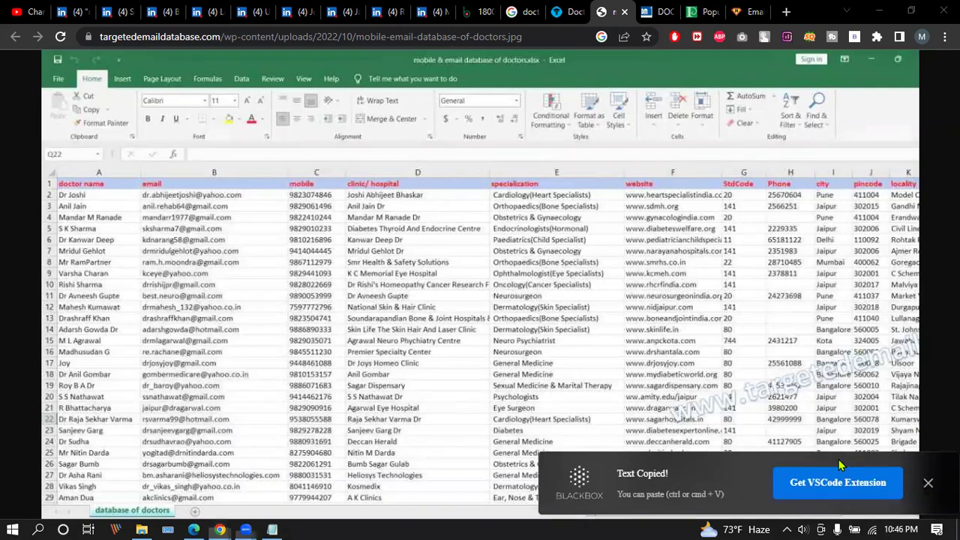
pyautogui.click(882, 12)
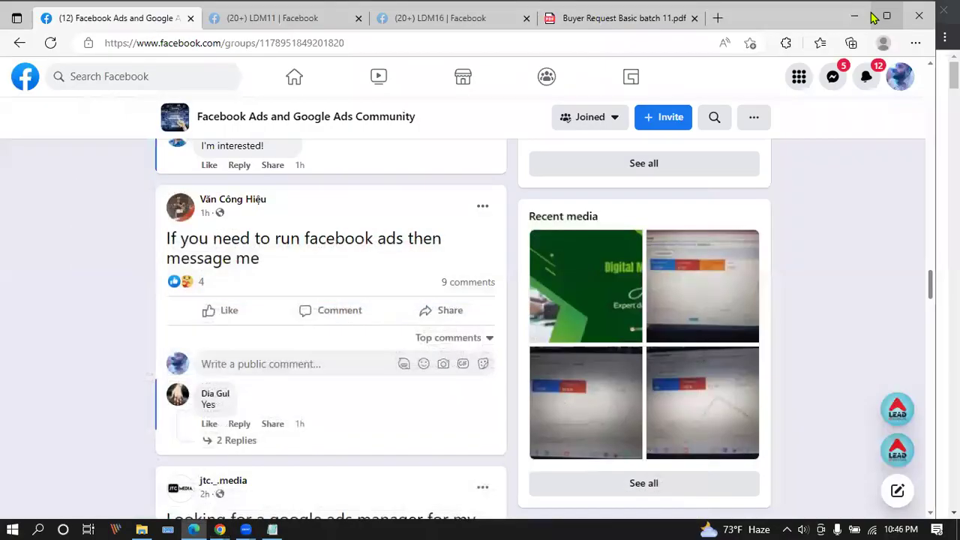
# Minimise the Facebook, Upwork and buyer com folder windows, then view and close the Word document
pyautogui.click(855, 12)
pyautogui.click(880, 10)
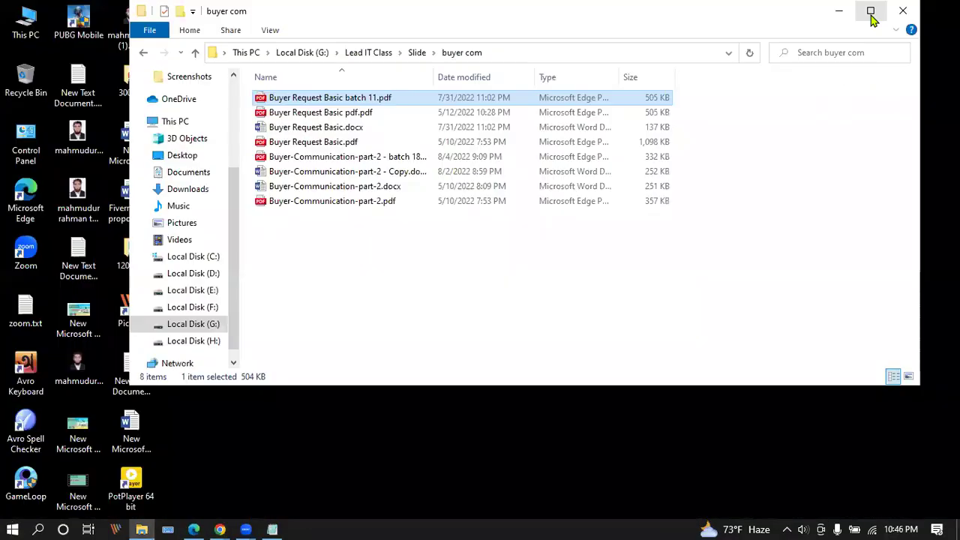
pyautogui.click(840, 12)
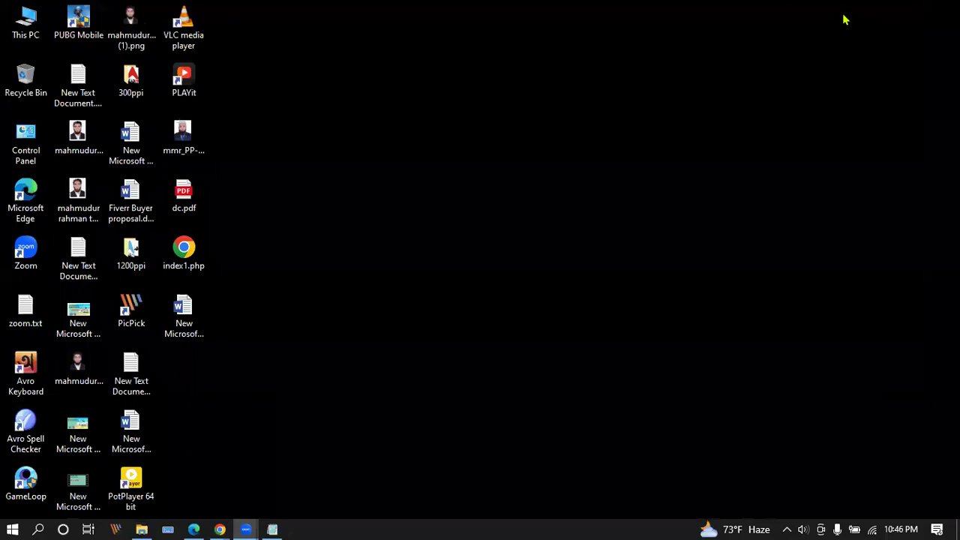
pyautogui.doubleClick(204, 334)
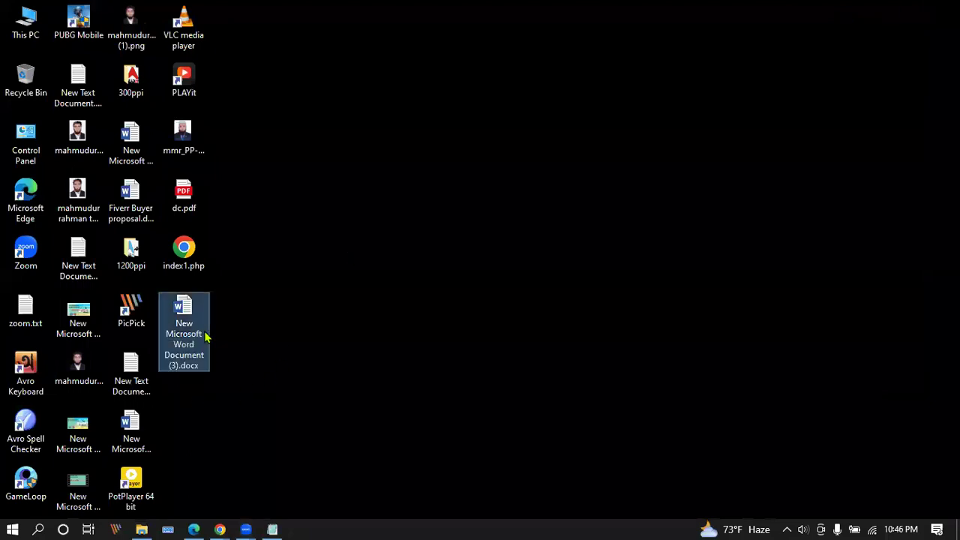
pyautogui.scroll(-10, 422, 255)
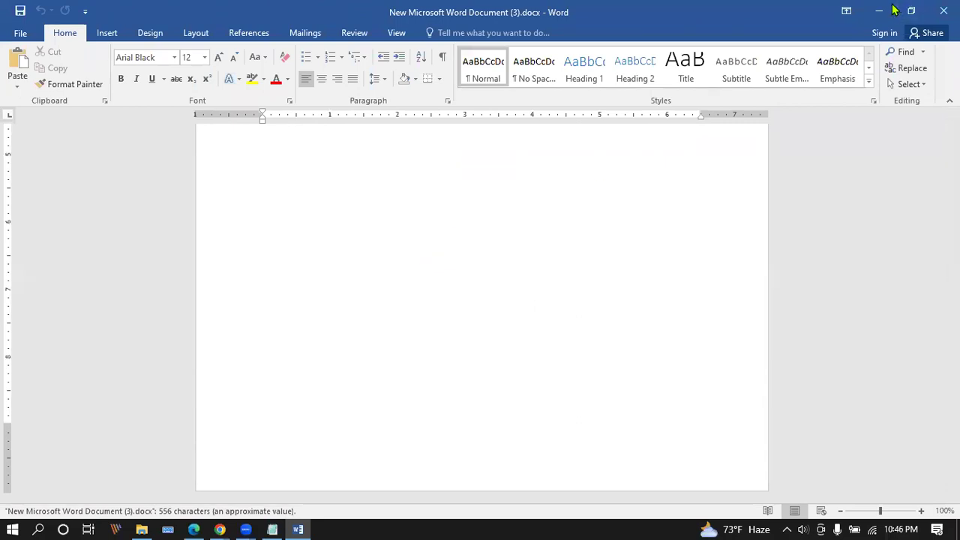
pyautogui.click(944, 11)
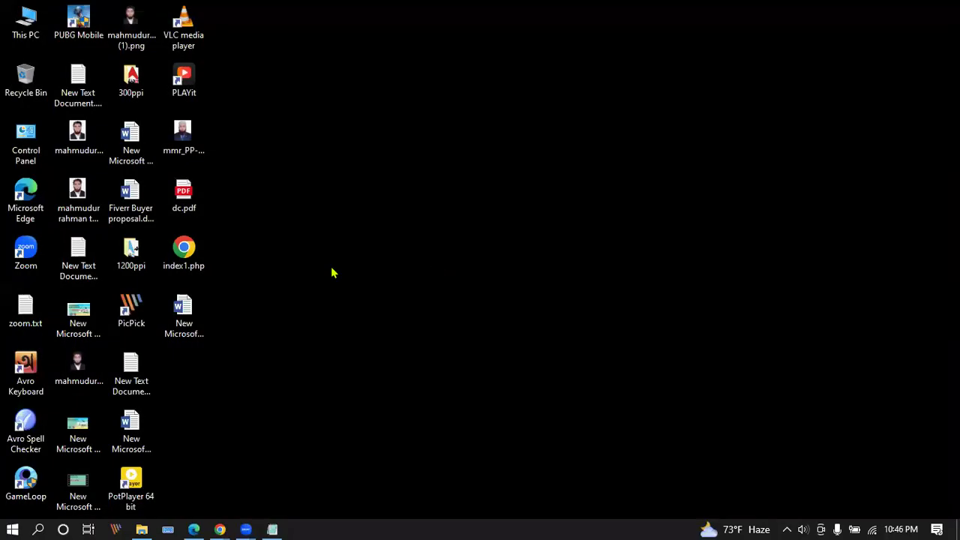
# Bring up the desktop's New submenu of file types to create
pyautogui.rightClick(182, 390)
pyautogui.click(203, 459)
pyautogui.rightClick(200, 395)
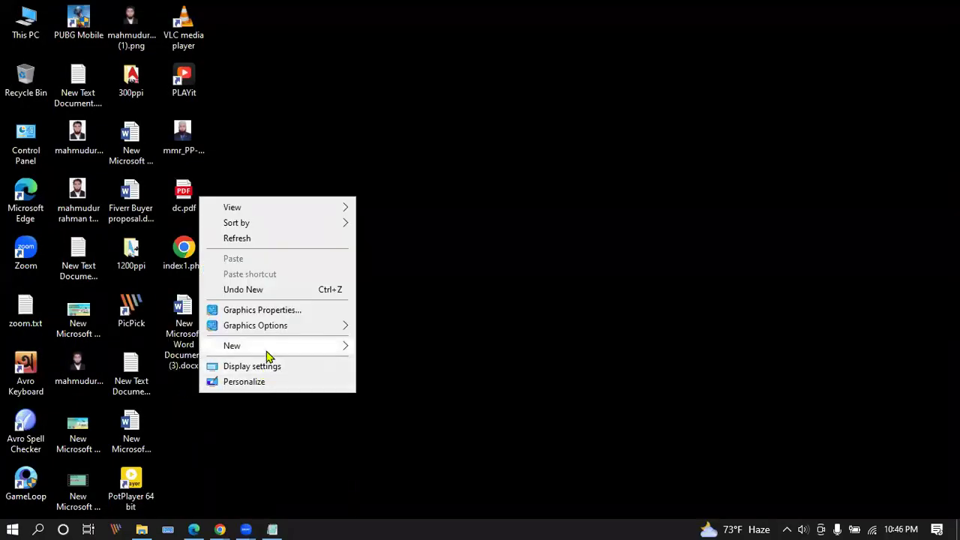
pyautogui.moveTo(268, 349)
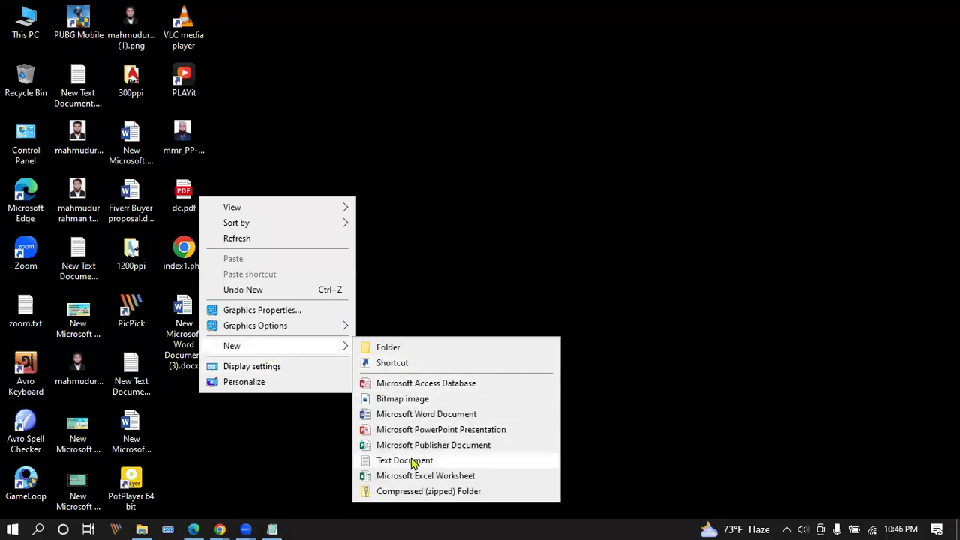
# Create New Text Document (4).txt on the desktop and paste the doctors' email addresses into it
pyautogui.press('Return')
pyautogui.doubleClick(183, 429)
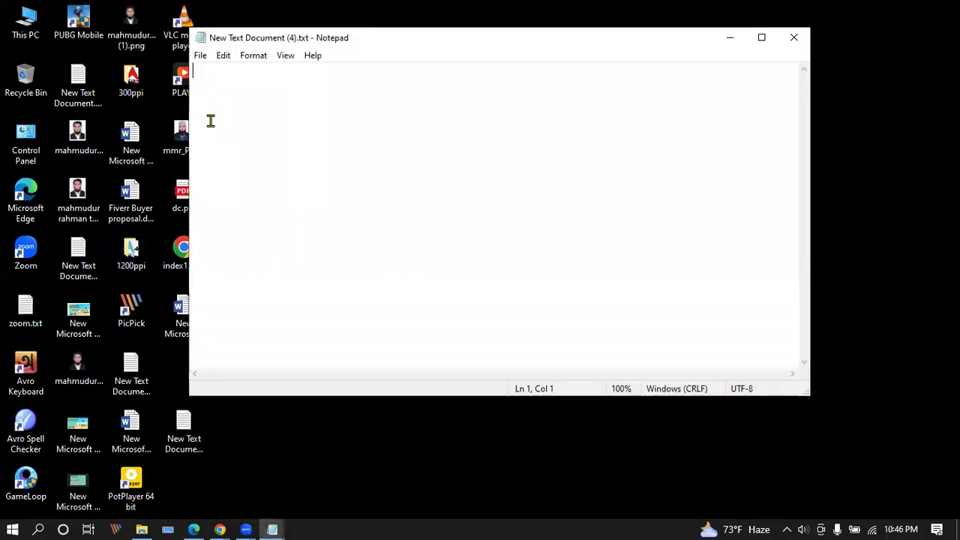
pyautogui.hotkey('ctrl', 'v')
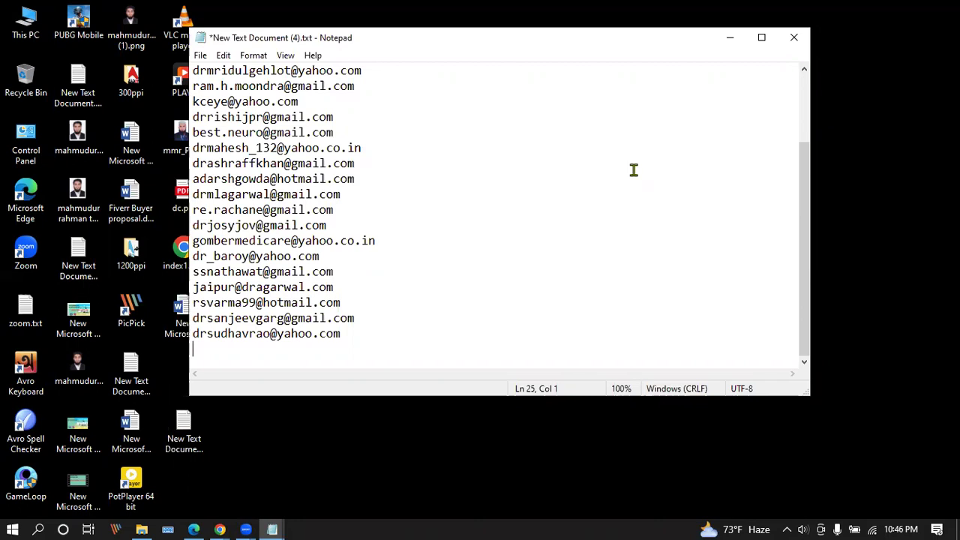
pyautogui.click(220, 529)
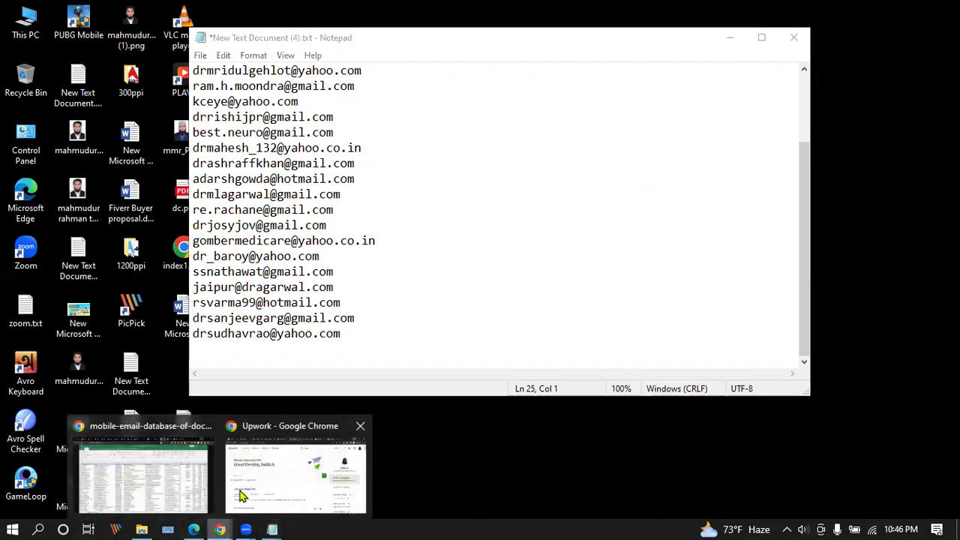
# Select the table region of the doctors' database image and copy its extracted text
pyautogui.click(192, 479)
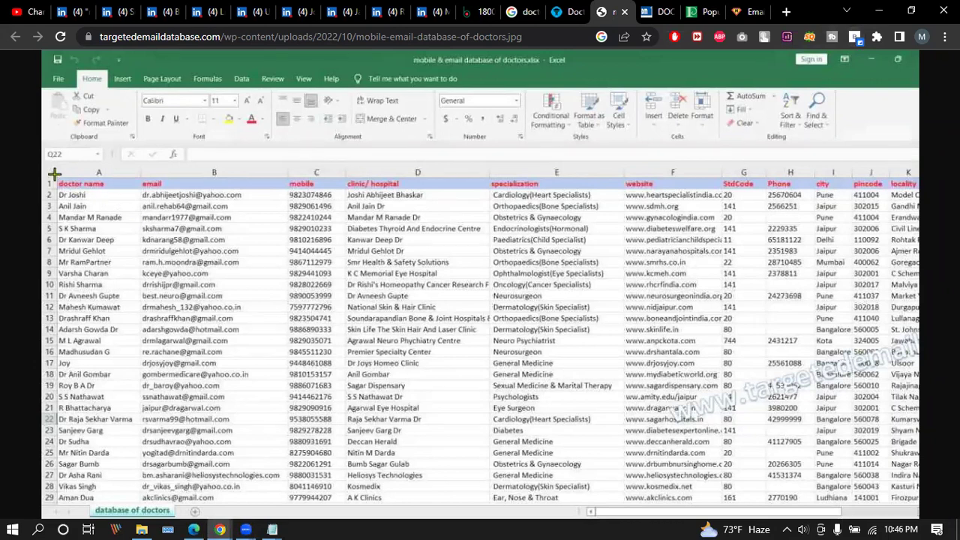
pyautogui.moveTo(55, 188); pyautogui.dragTo(725, 504)
pyautogui.hotkey('ctrl', 'c')
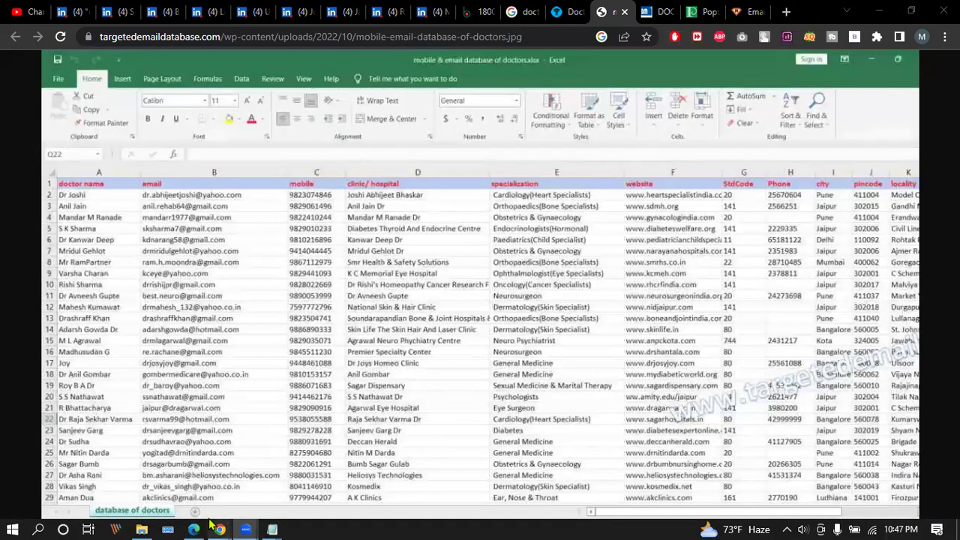
# In New Text Document (4).txt, clear all lines, paste the doctor contact details, and discard the changes
pyautogui.moveTo(272, 530)
pyautogui.click(321, 494)
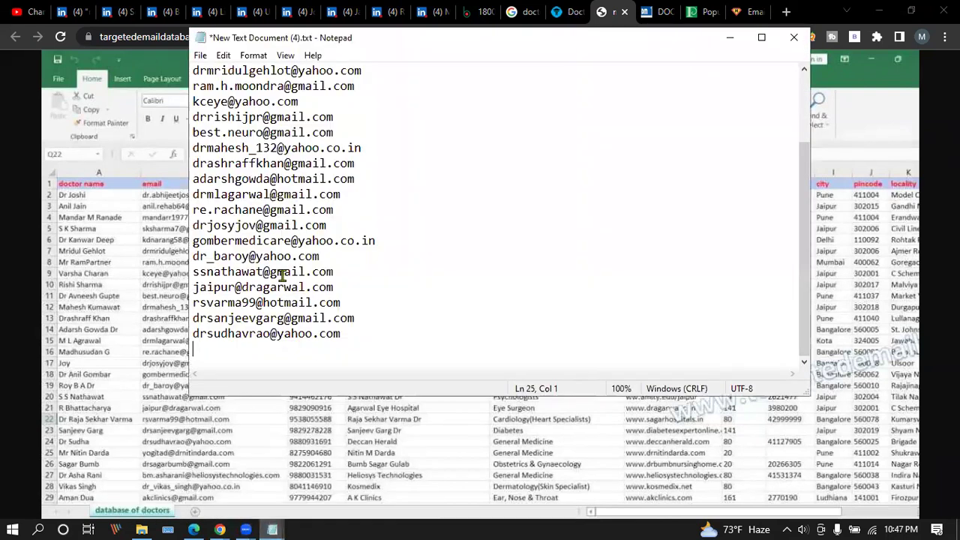
pyautogui.moveTo(355, 351); pyautogui.dragTo(194, 71)
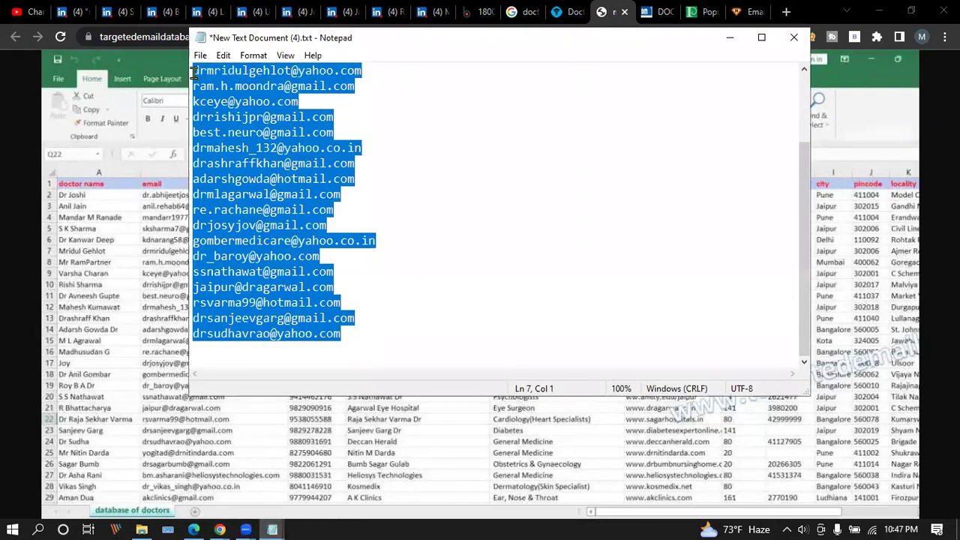
pyautogui.press('Delete')
pyautogui.hotkey('ctrl', 'a')
pyautogui.press('Delete')
pyautogui.hotkey('ctrl', 'v')
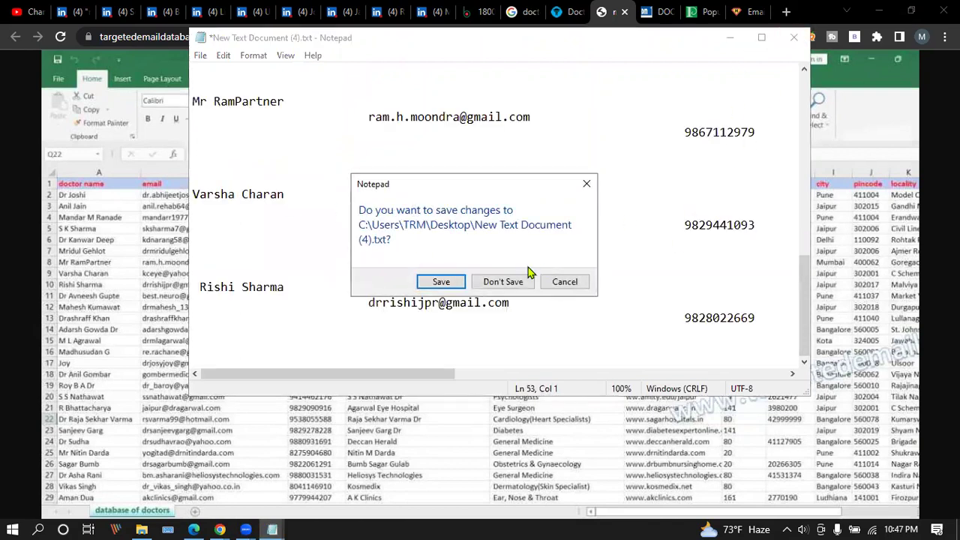
pyautogui.click(507, 281)
pyautogui.click(880, 11)
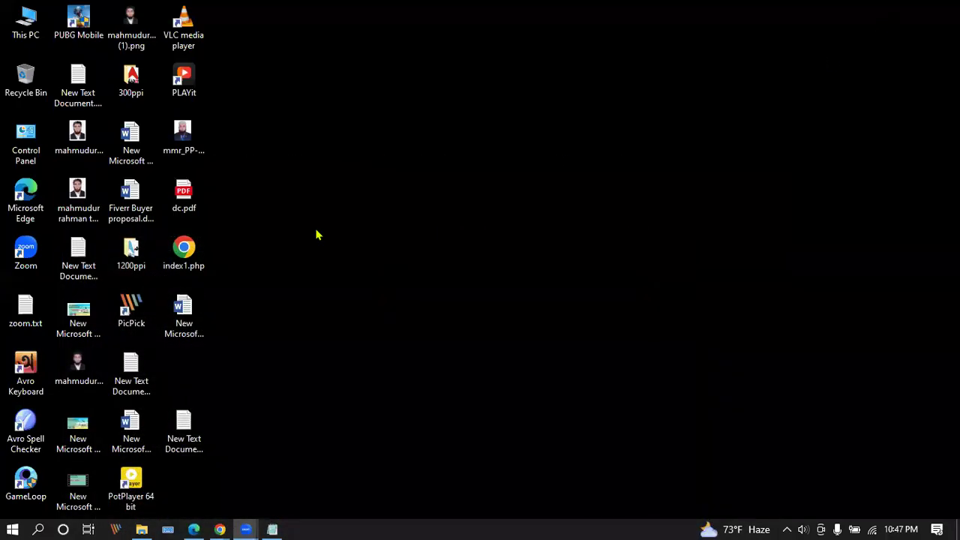
# Create a New Microsoft Excel Worksheet on the desktop with the default name and open it
pyautogui.rightClick(212, 367)
pyautogui.moveTo(288, 318)
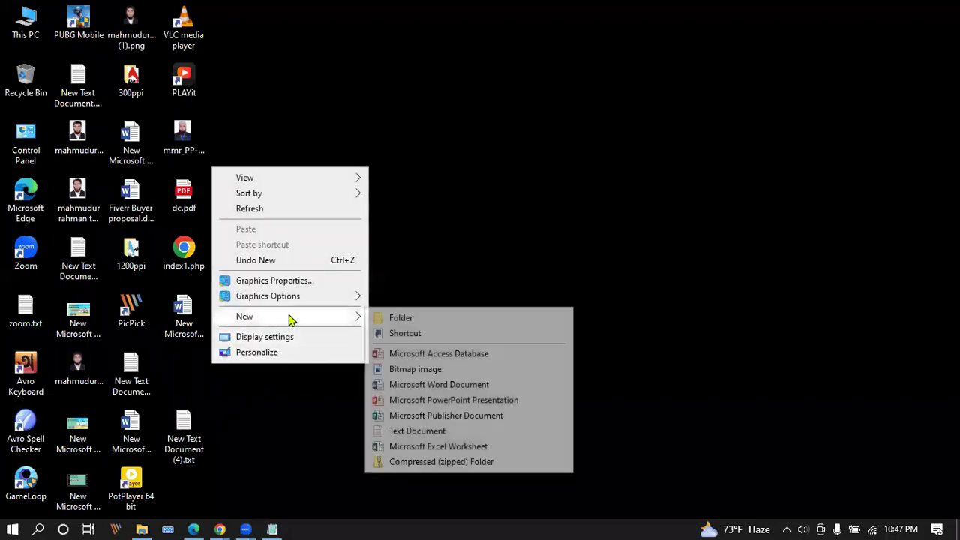
pyautogui.click(428, 449)
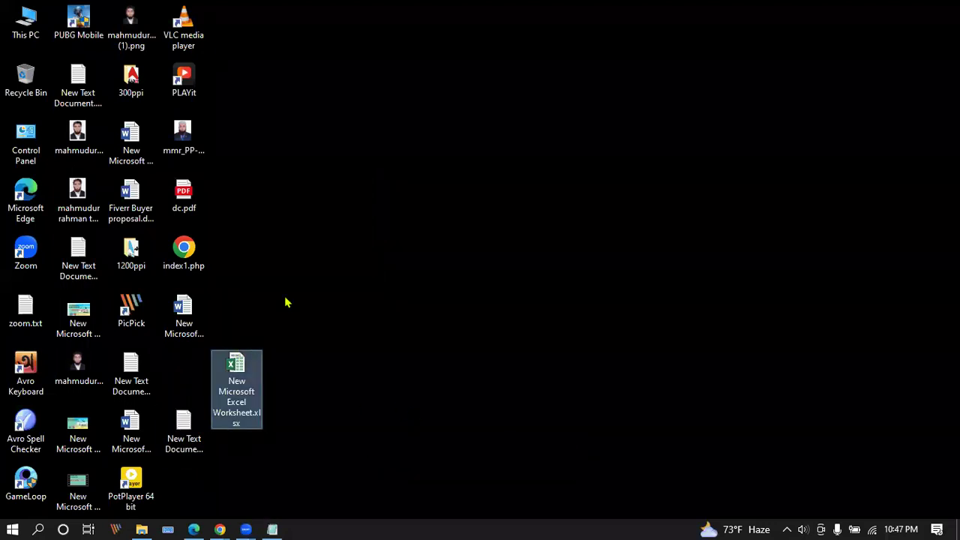
pyautogui.press('Return')
pyautogui.press('Return')
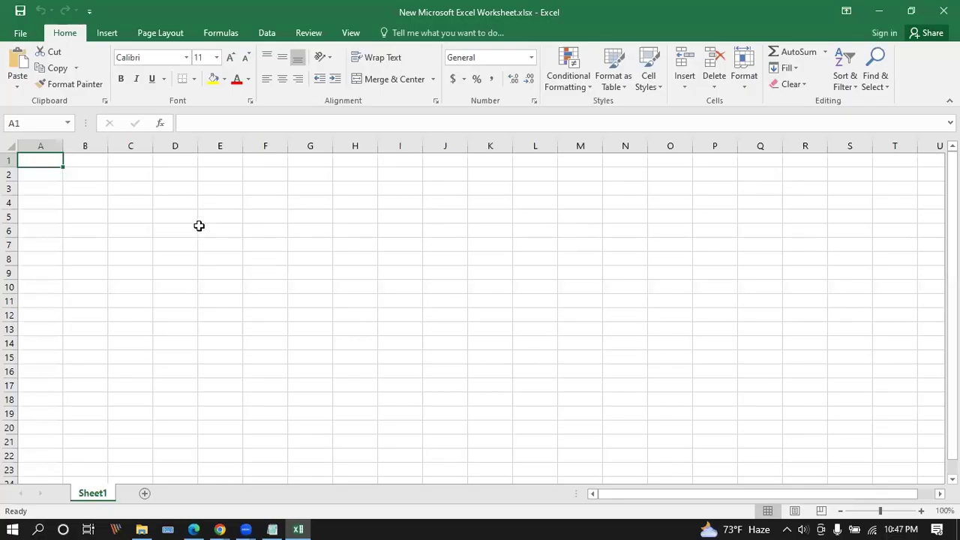
# Paste the doctor contact data into the sheet starting at A1
pyautogui.hotkey('ctrl', 'v')
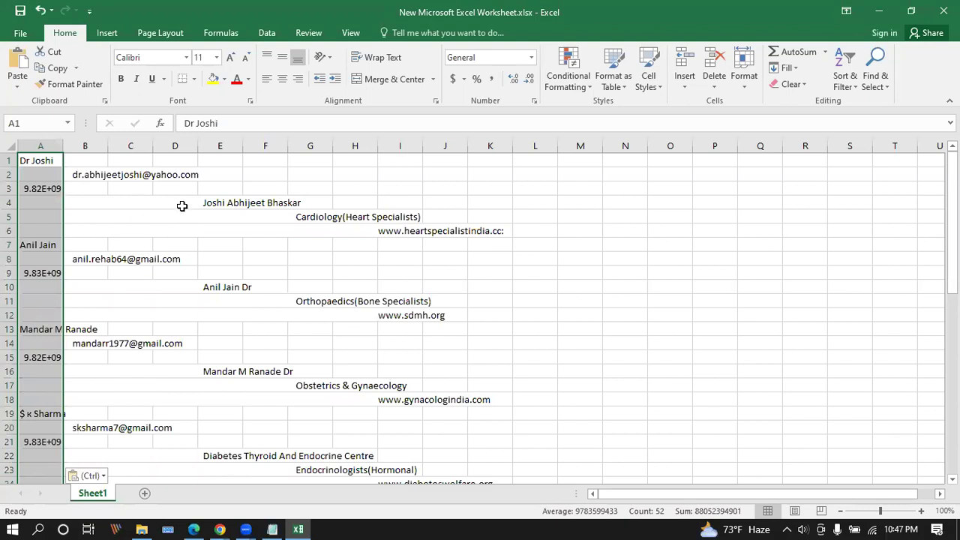
pyautogui.click(30, 160)
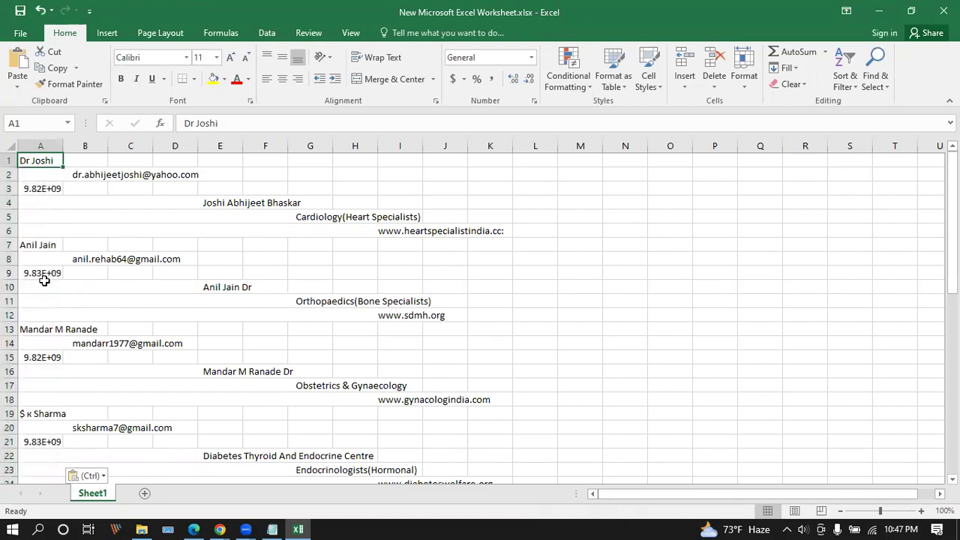
pyautogui.scroll(-18, 159, 262)
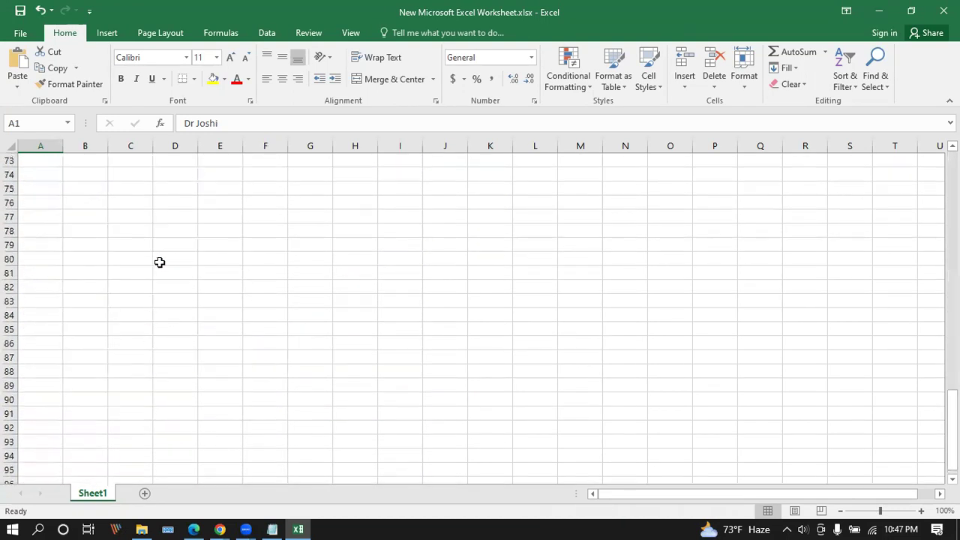
pyautogui.scroll(17, 160, 262)
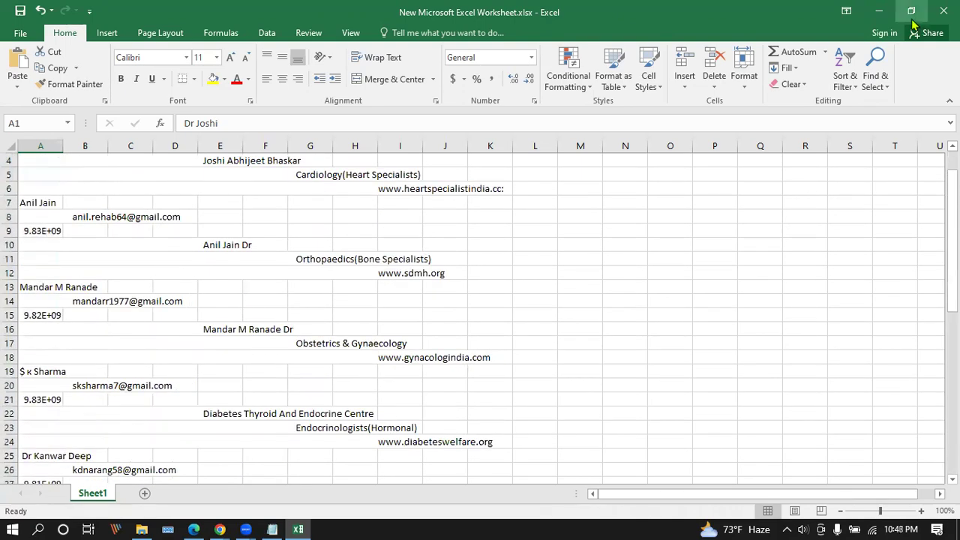
pyautogui.click(879, 10)
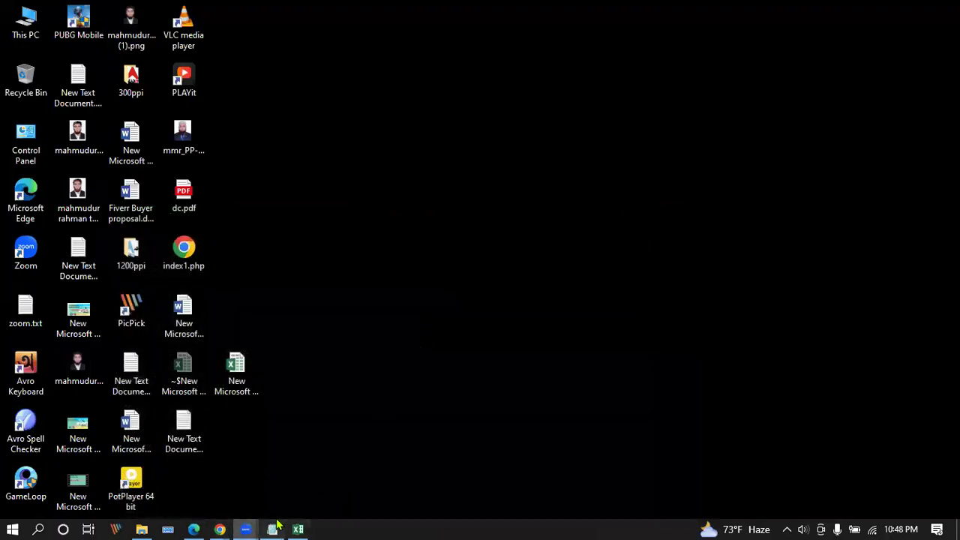
# Capture the doctor name column from the database image as text and clear the Excel sheet
pyautogui.moveTo(219, 529)
pyautogui.click(138, 478)
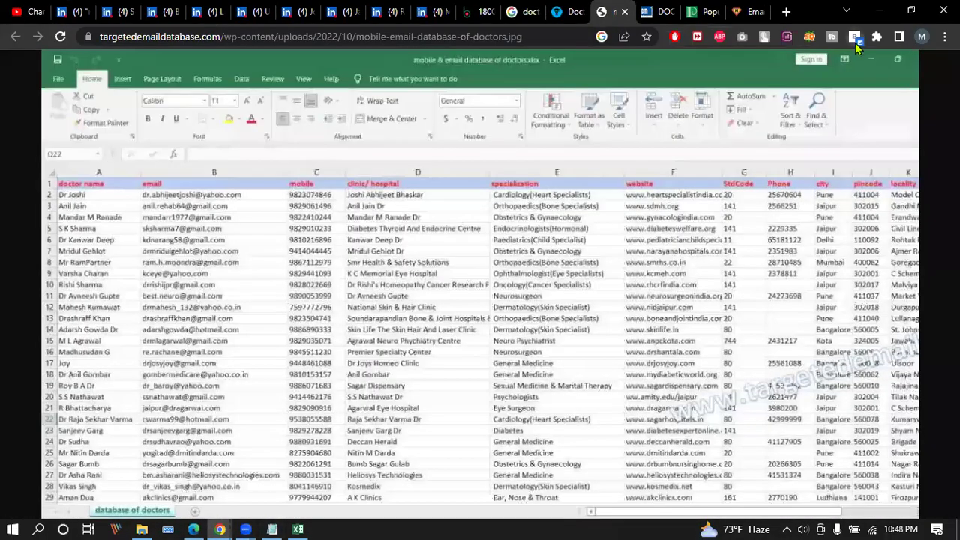
pyautogui.moveTo(57, 187); pyautogui.dragTo(140, 495)
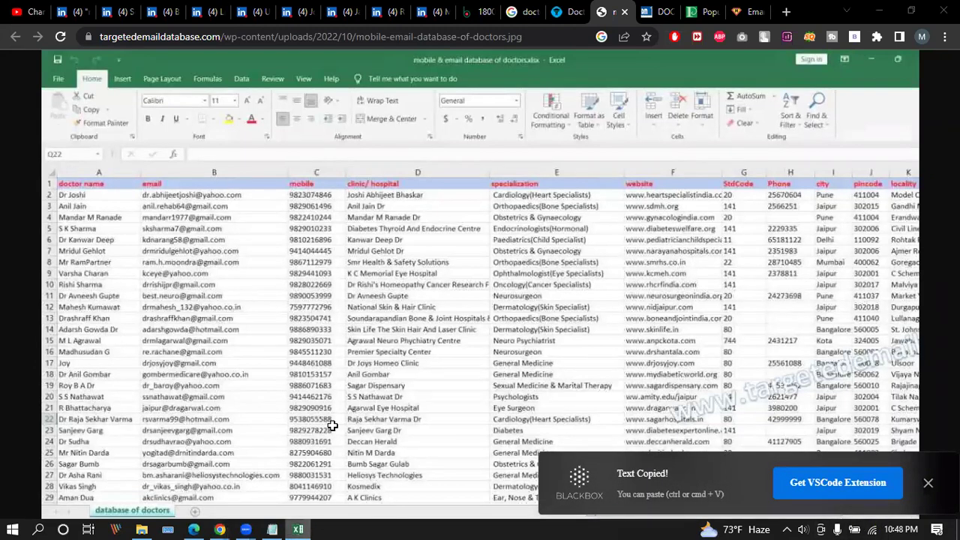
pyautogui.click(299, 529)
pyautogui.click(41, 9)
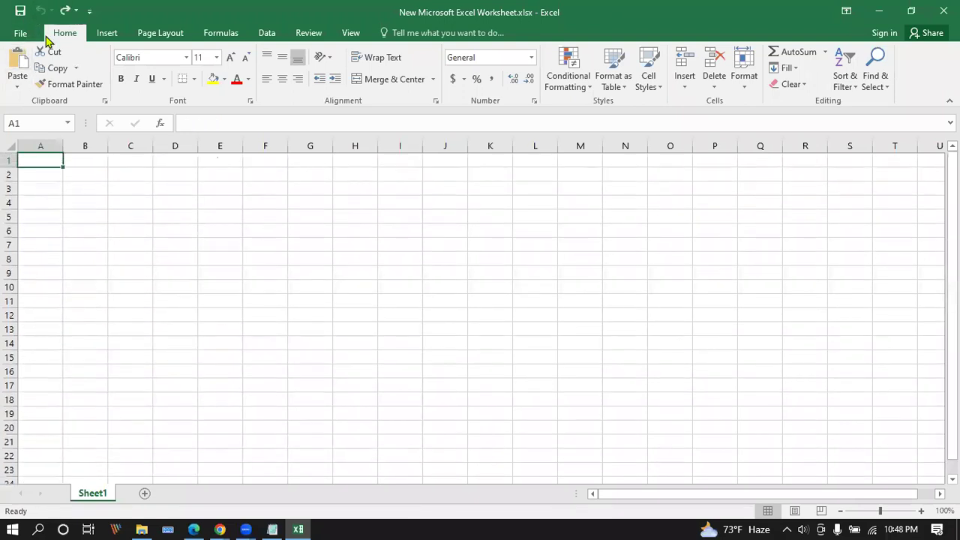
# Paste the doctor names into column A and widen it to fit
pyautogui.hotkey('ctrl', 'v')
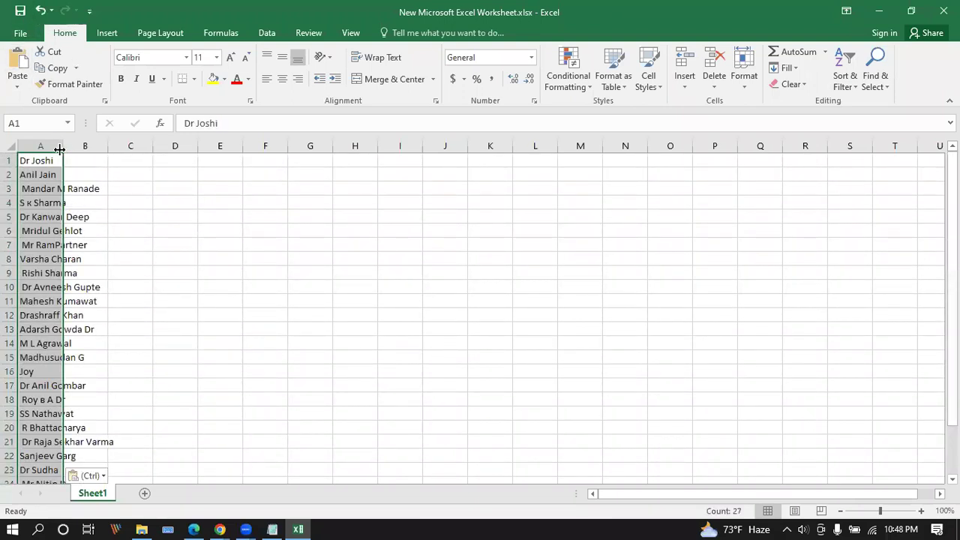
pyautogui.moveTo(63, 145); pyautogui.dragTo(120, 153)
pyautogui.click(212, 217)
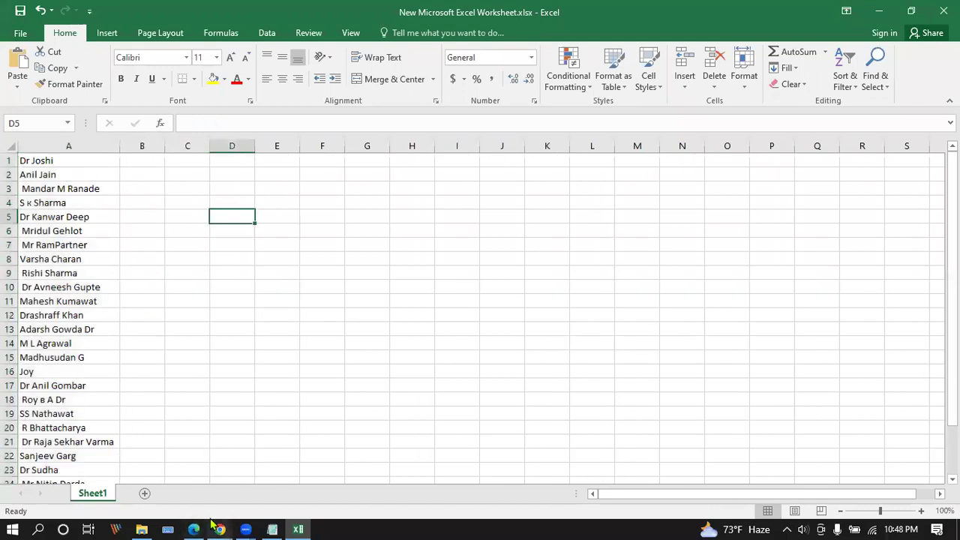
# Capture the email column from the image, paste it into B1, and widen column B
pyautogui.moveTo(220, 530)
pyautogui.click(167, 479)
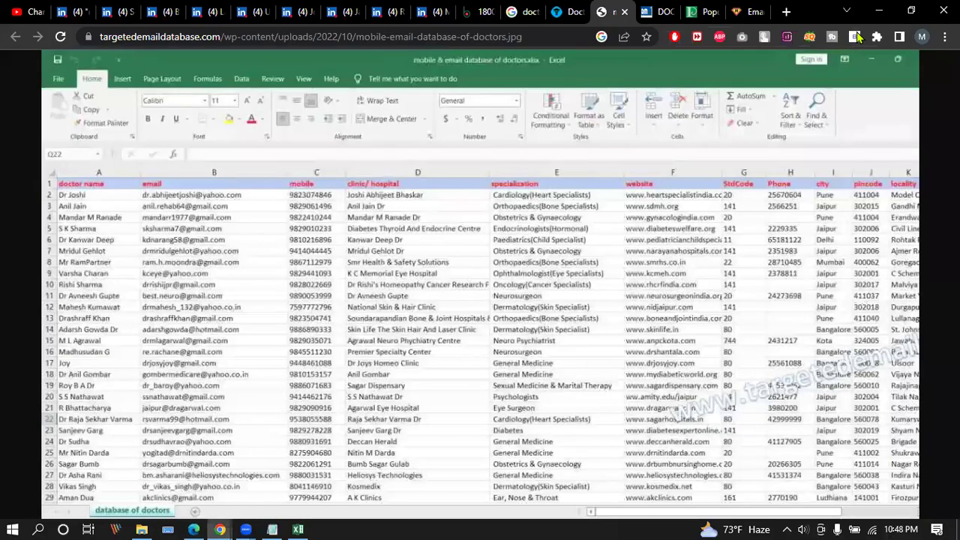
pyautogui.moveTo(140, 189); pyautogui.dragTo(288, 493)
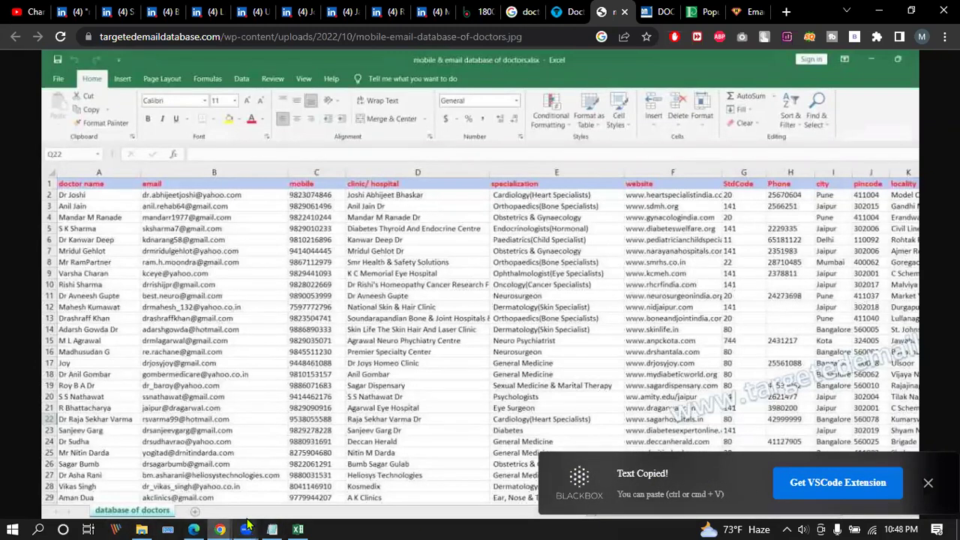
pyautogui.click(298, 528)
pyautogui.click(143, 162)
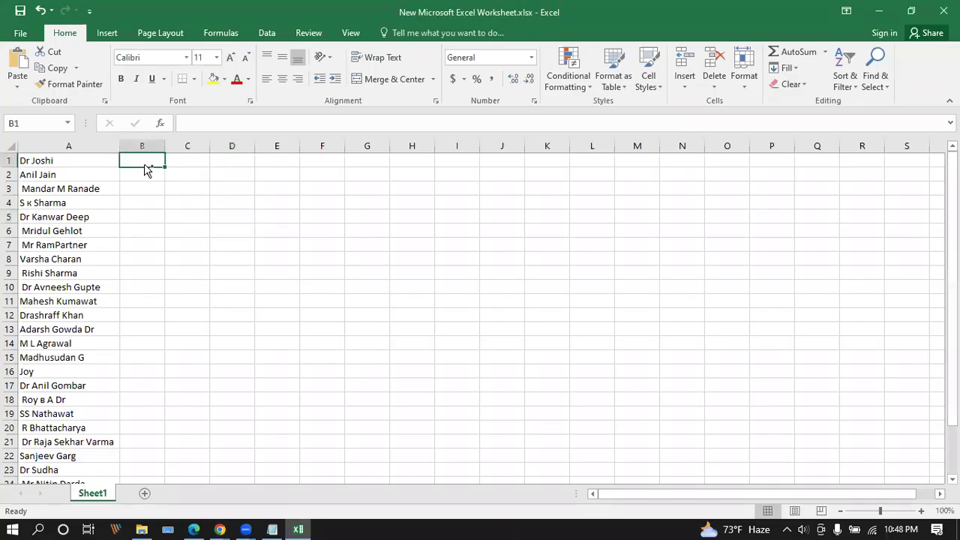
pyautogui.hotkey('ctrl', 'v')
pyautogui.moveTo(165, 147); pyautogui.dragTo(279, 154)
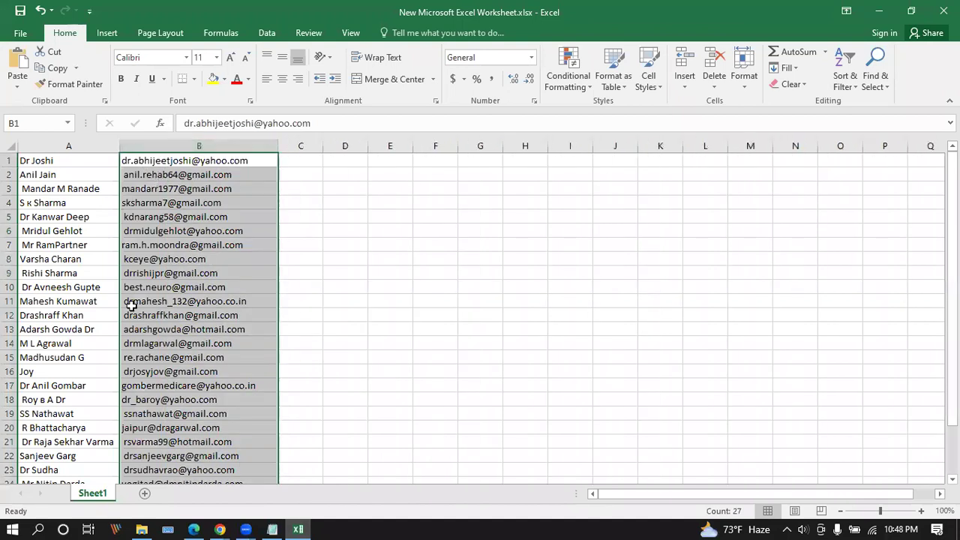
pyautogui.scroll(-4, 363, 338)
pyautogui.click(369, 362)
pyautogui.scroll(4, 368, 365)
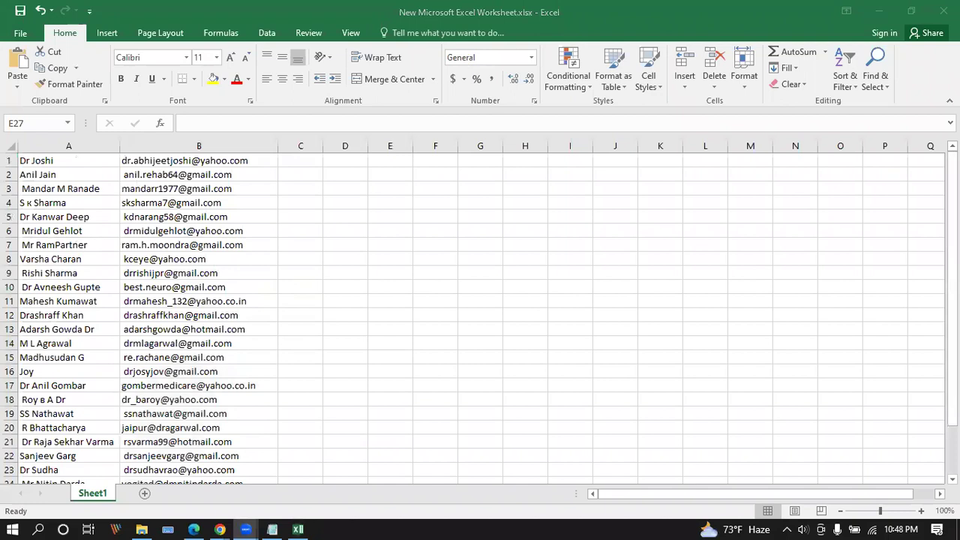
pyautogui.click(881, 12)
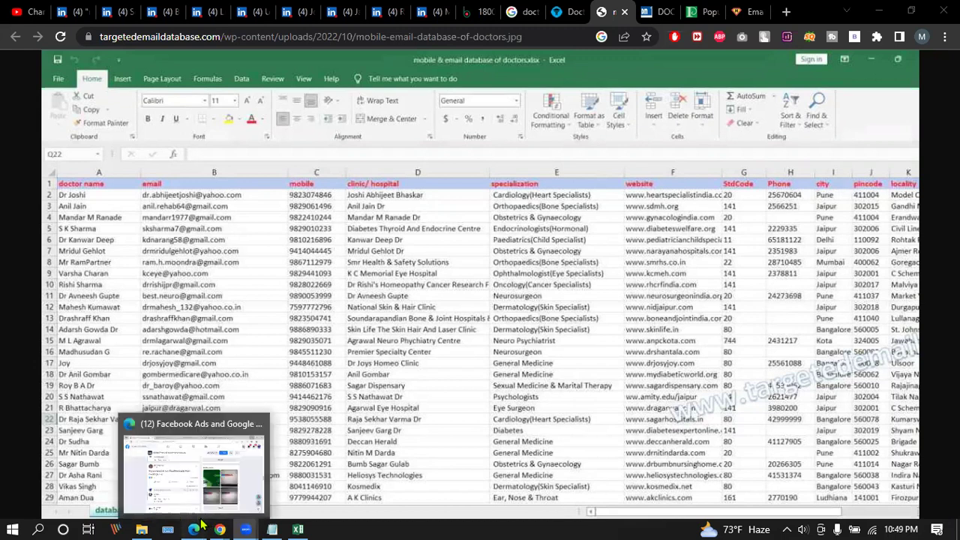
# Look over the LDM11, LDM16 and Facebook Ads and Google Ads Community group tabs
pyautogui.click(195, 529)
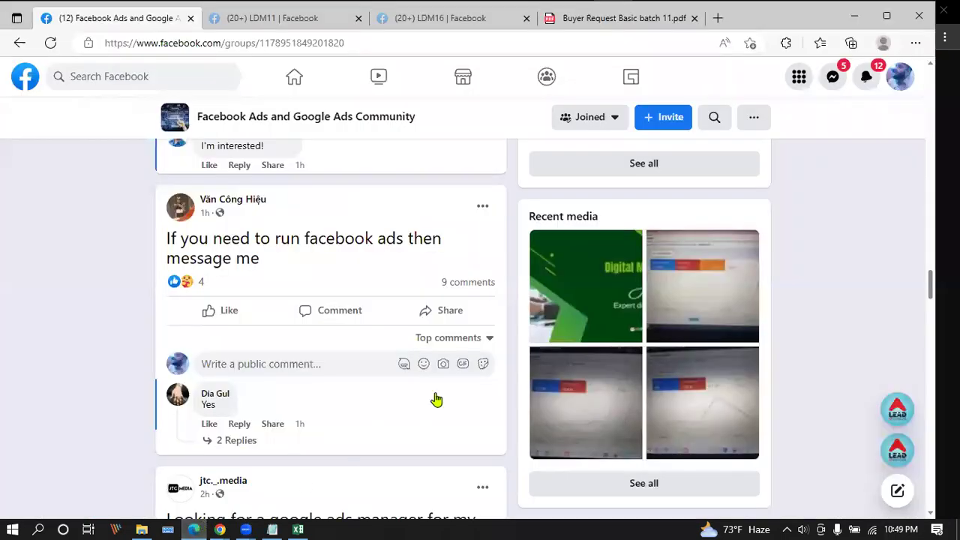
pyautogui.click(273, 18)
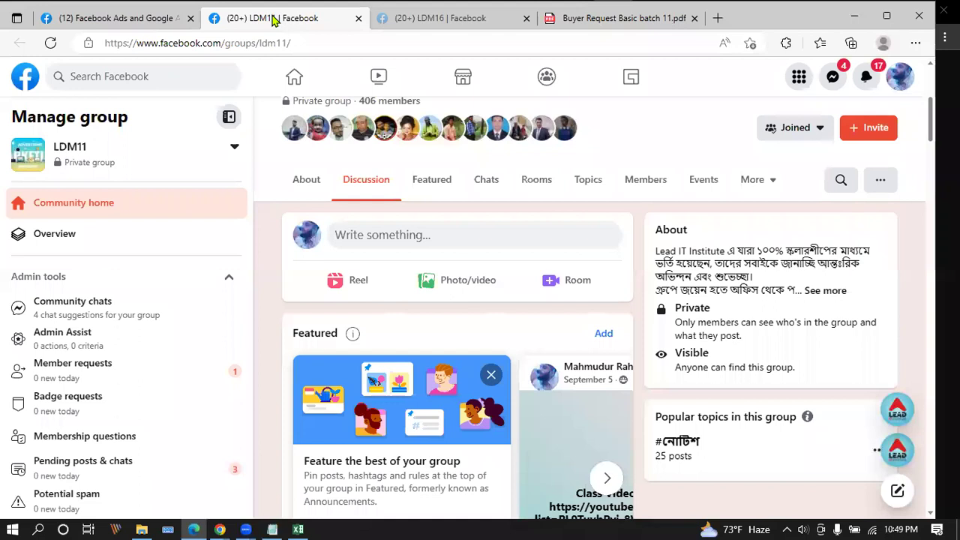
pyautogui.click(419, 27)
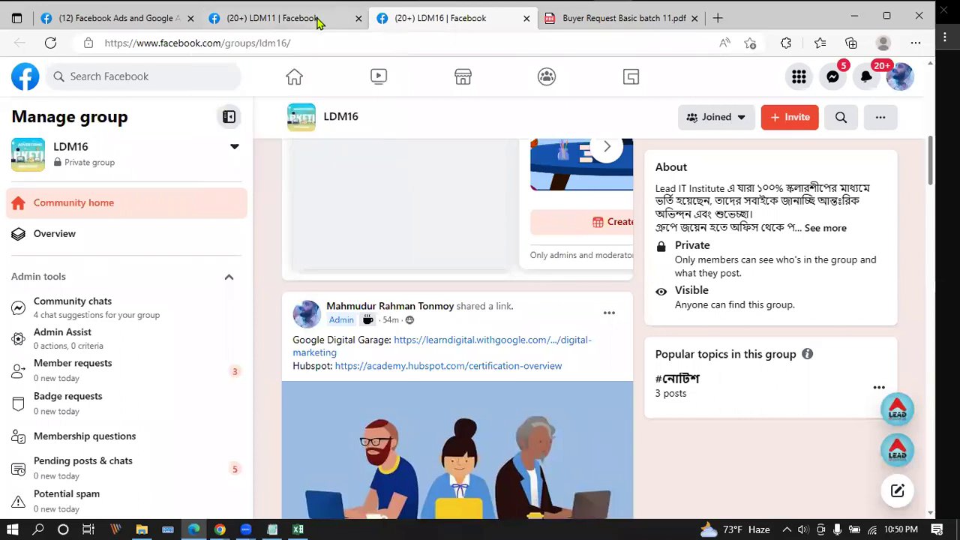
pyautogui.click(320, 24)
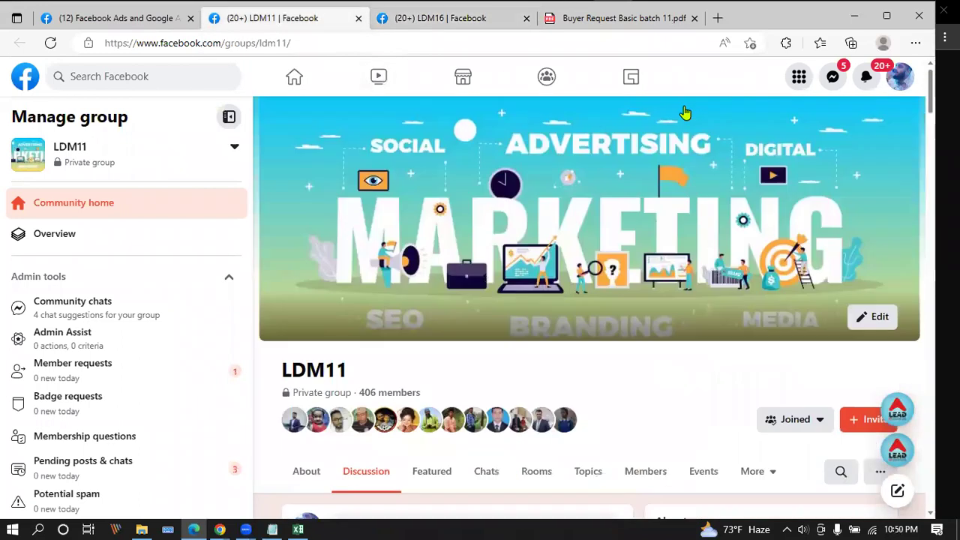
pyautogui.click(106, 20)
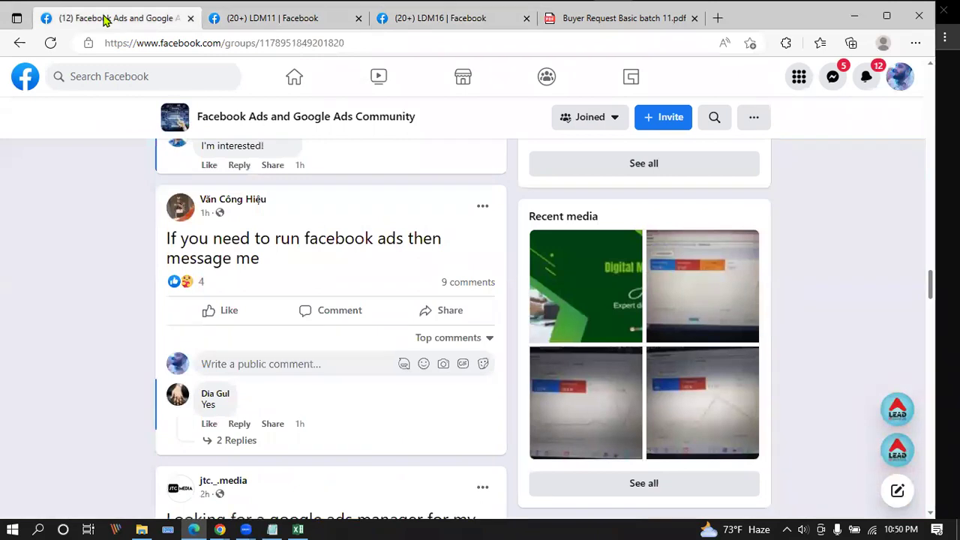
# Open business.facebook.com in the Buyer Request PDF tab to reach the ChiC Page home
pyautogui.click(615, 20)
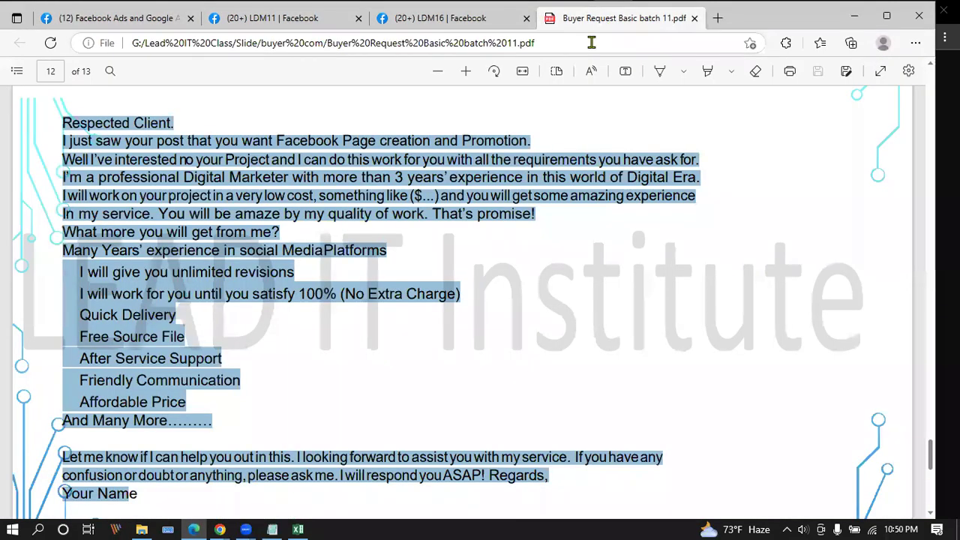
pyautogui.click(591, 42)
pyautogui.write('bus')
pyautogui.press('Return')
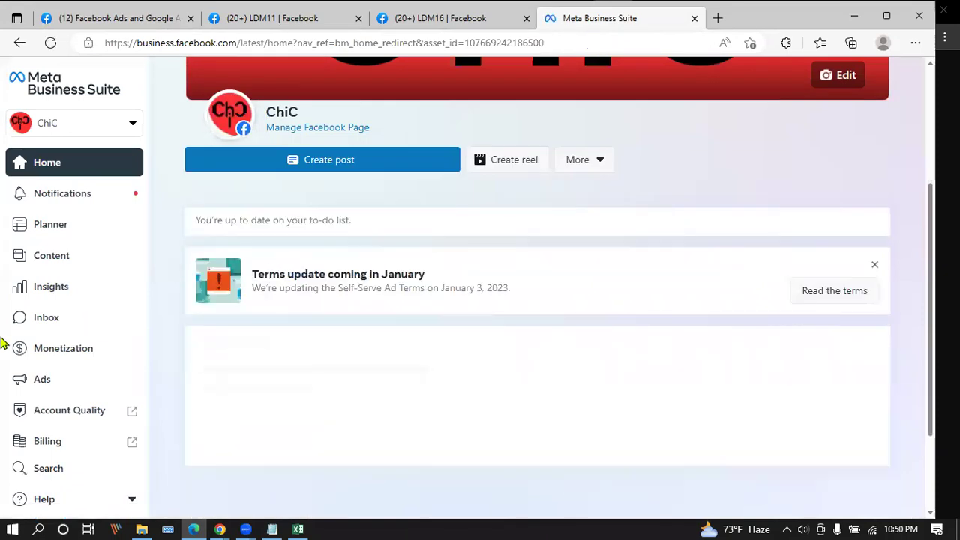
# Open Afsana market hub's Business settings in a new tab, showing its People list
pyautogui.click(126, 128)
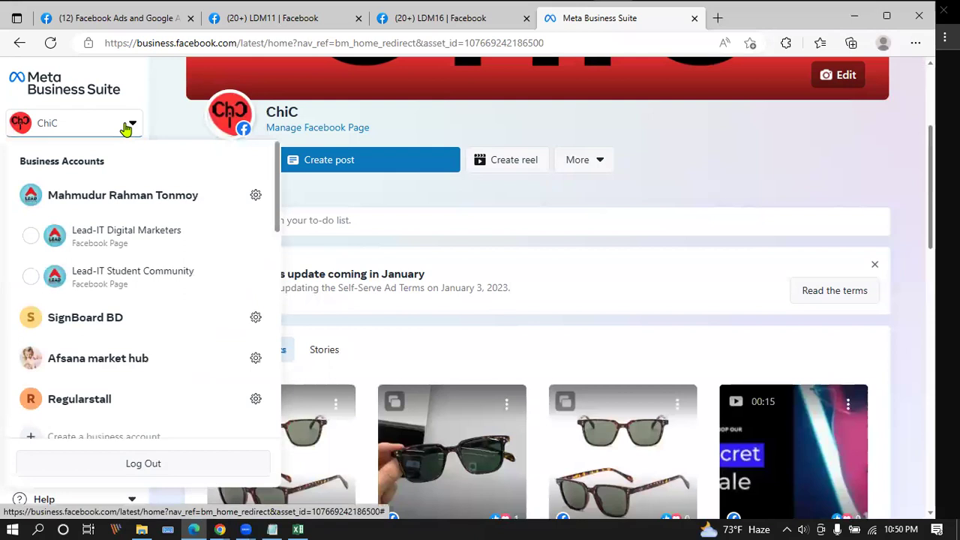
pyautogui.scroll(-1, 184, 221)
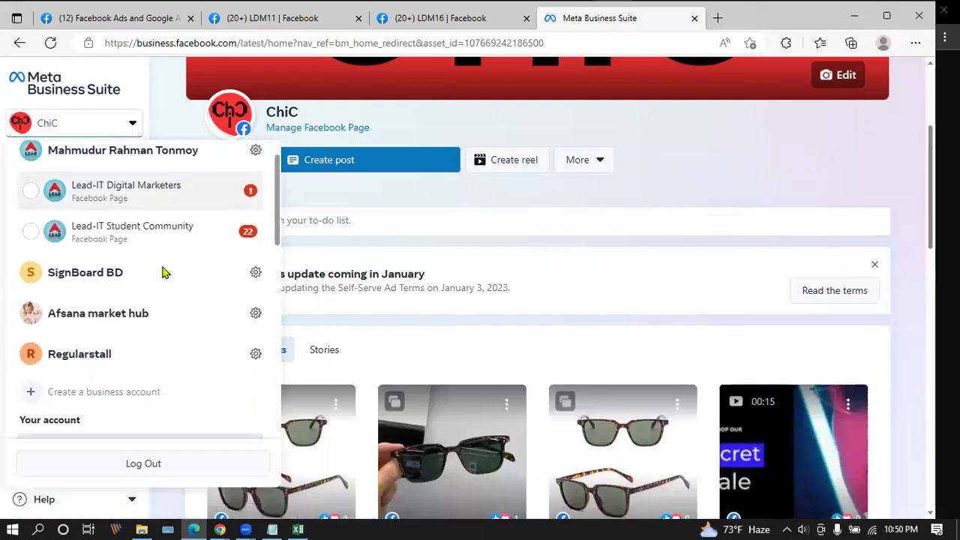
pyautogui.click(255, 316)
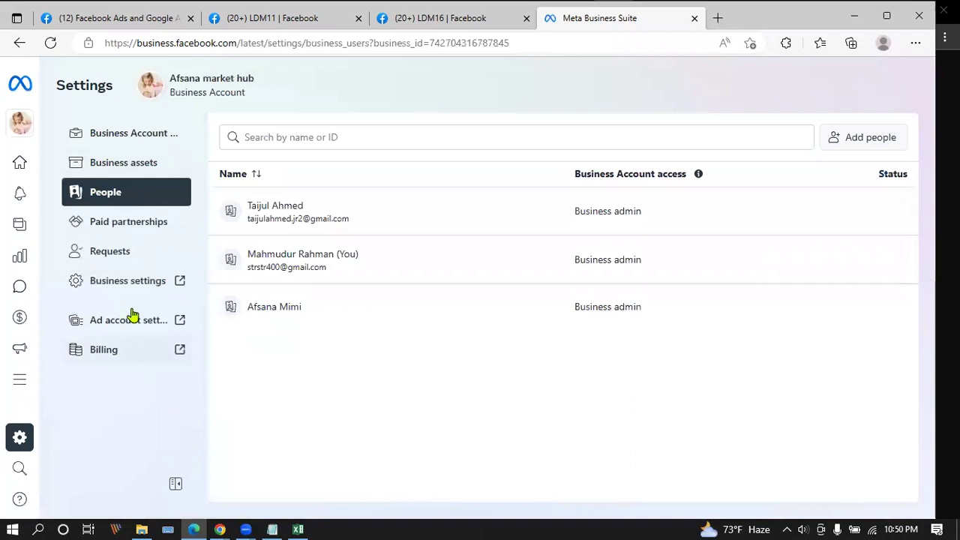
pyautogui.click(128, 281)
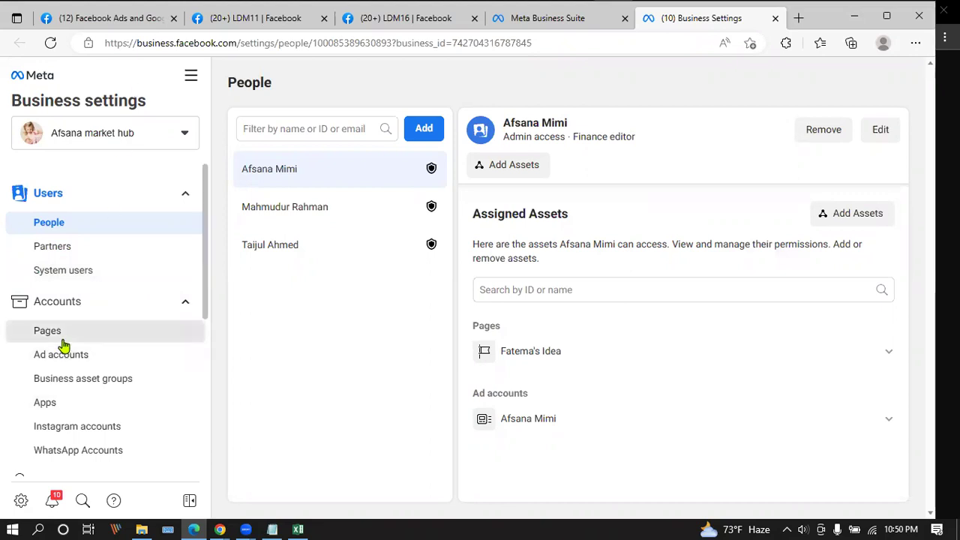
# Go to the business's Ad accounts page and open its ad account in Ads Manager
pyautogui.scroll(-2, 62, 346)
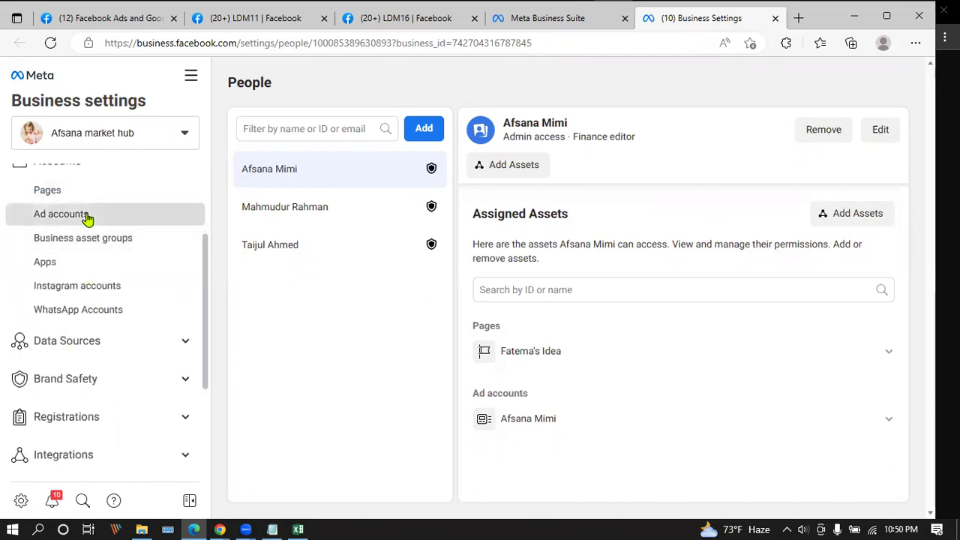
pyautogui.click(88, 217)
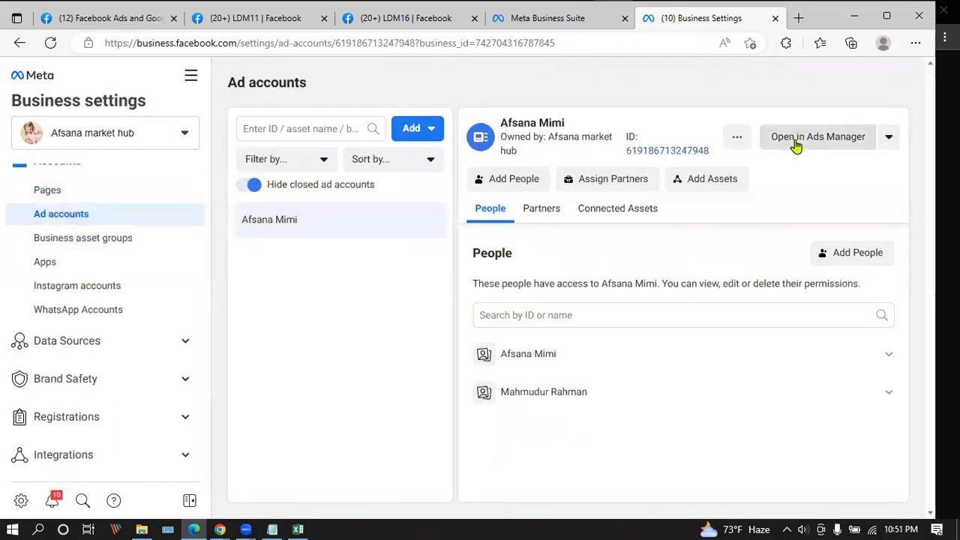
pyautogui.click(795, 144)
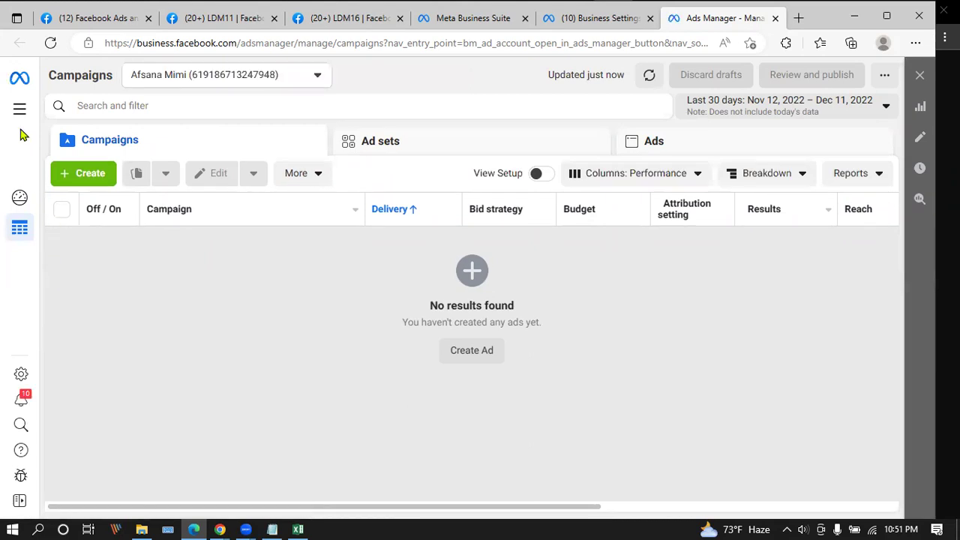
# Open the ad account's Payment settings through All tools and Billing
pyautogui.click(20, 111)
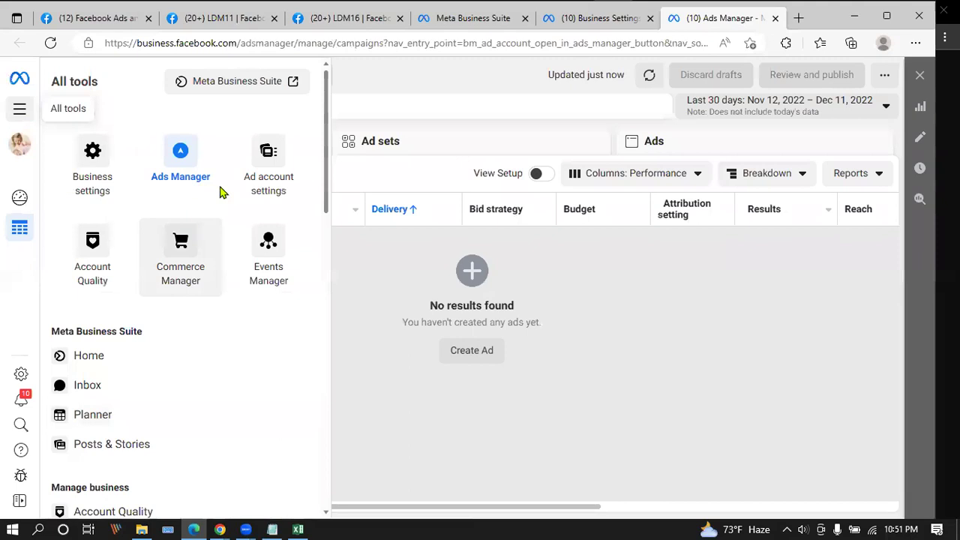
pyautogui.scroll(-3, 240, 236)
pyautogui.scroll(3, 240, 234)
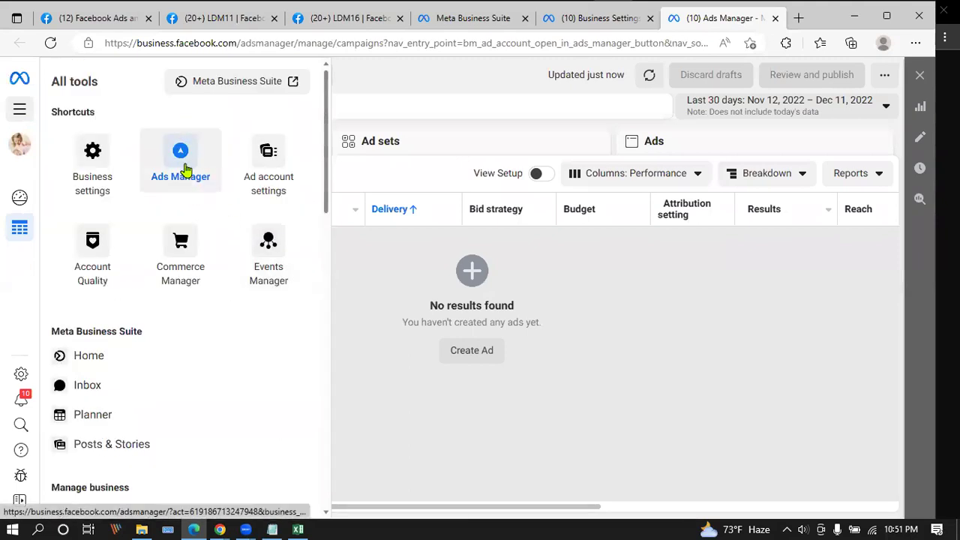
pyautogui.scroll(-4, 184, 171)
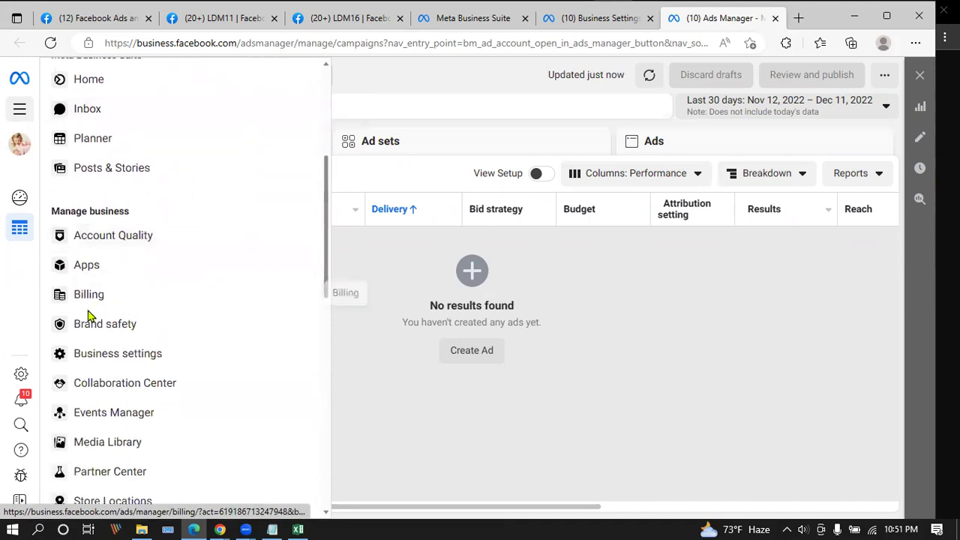
pyautogui.click(90, 295)
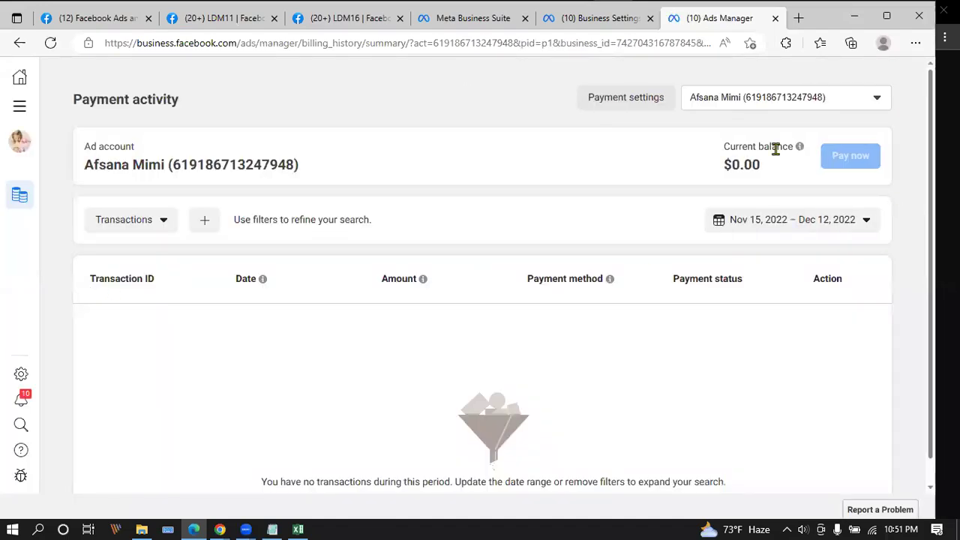
pyautogui.click(634, 99)
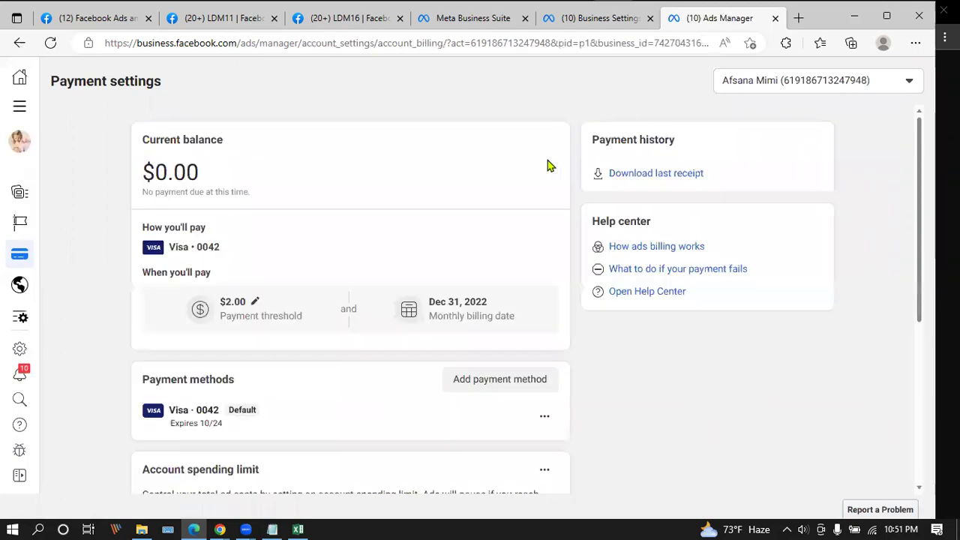
# Review the default Visa card and the failed $2.00 Oct 18, 2022 payment
pyautogui.scroll(-2, 343, 201)
pyautogui.scroll(-2, 343, 195)
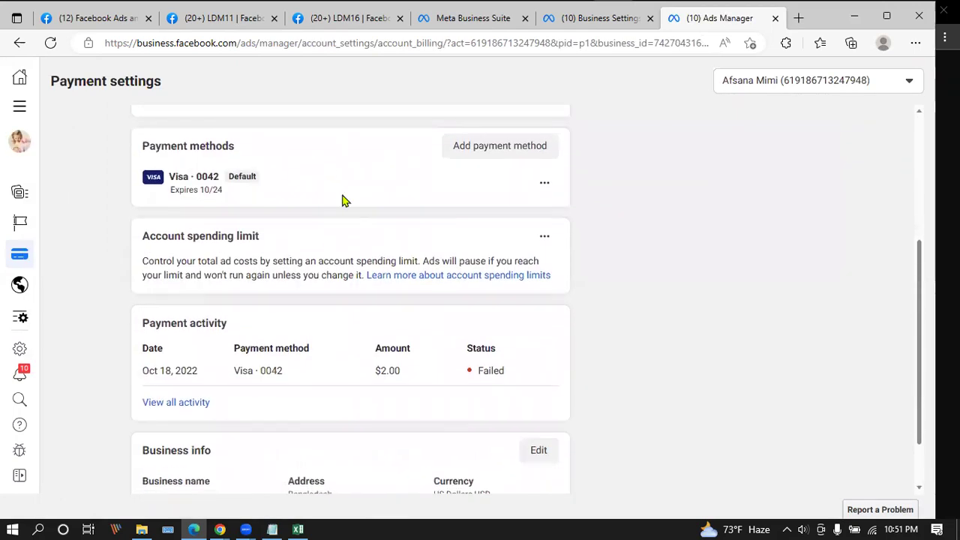
pyautogui.scroll(4, 343, 199)
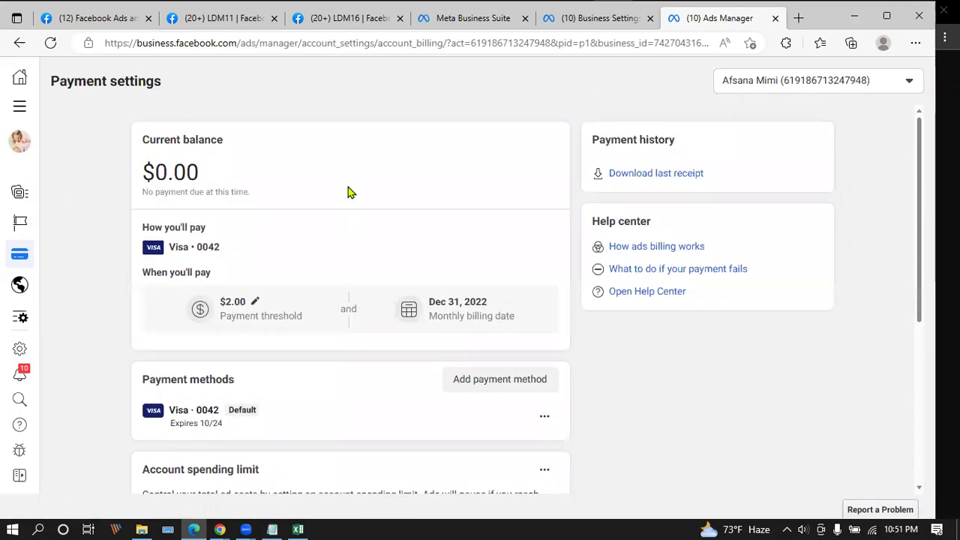
pyautogui.click(499, 381)
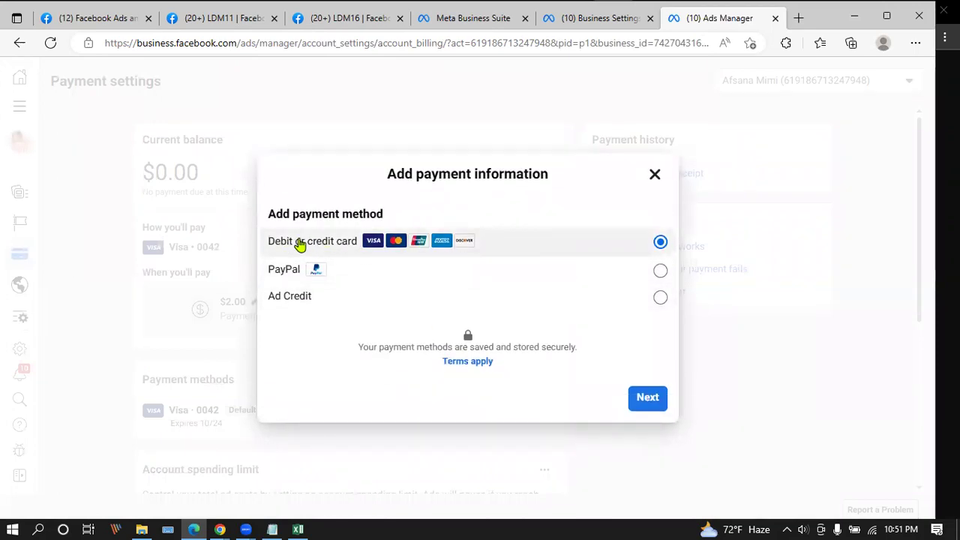
pyautogui.click(649, 400)
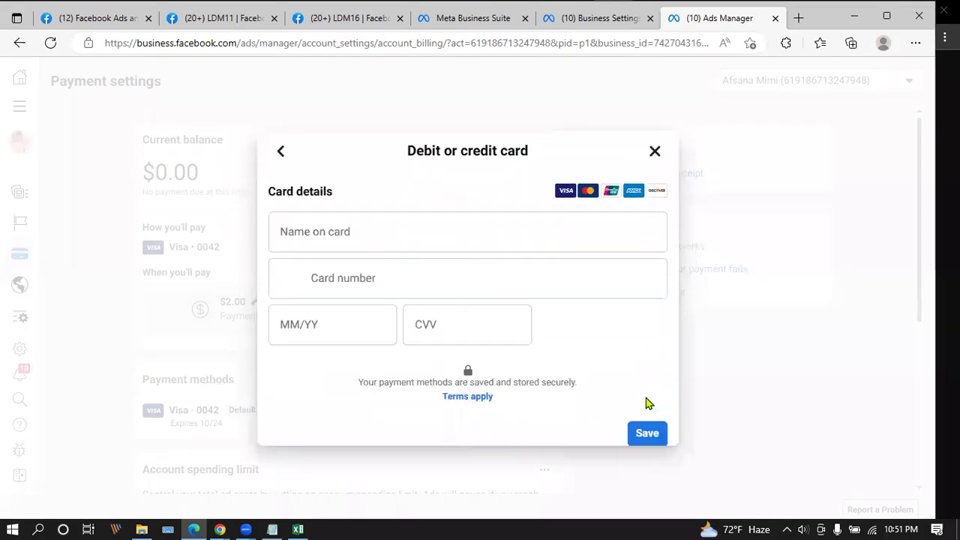
pyautogui.click(367, 221)
pyautogui.click(626, 272)
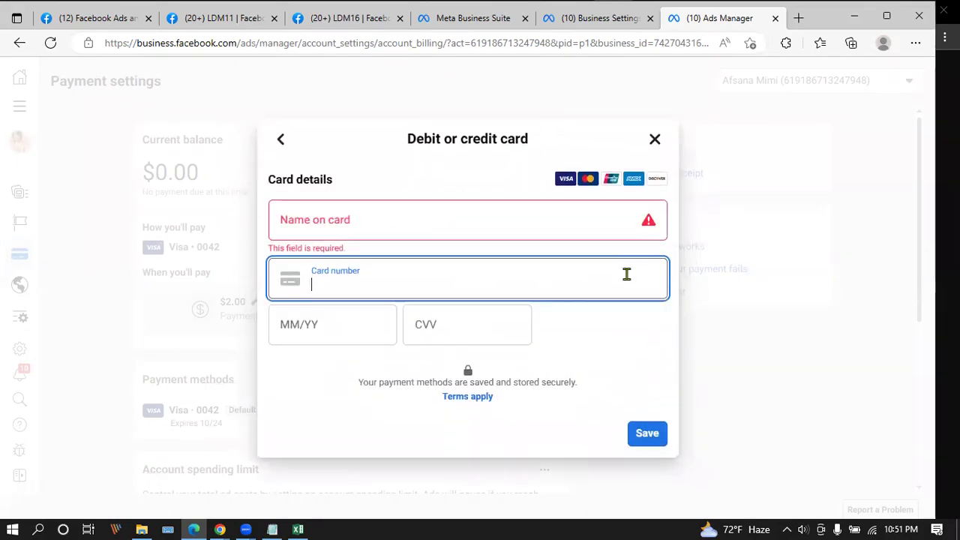
pyautogui.click(355, 323)
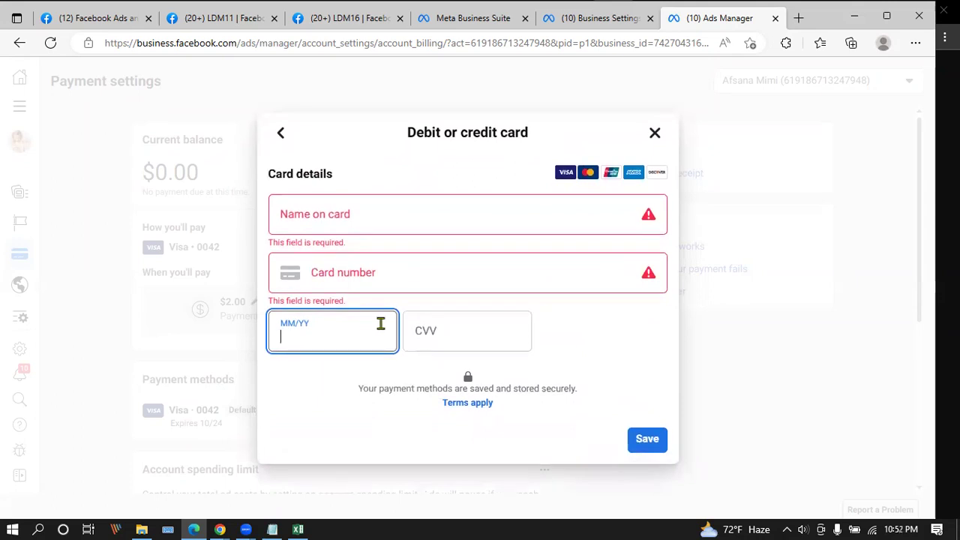
pyautogui.click(476, 324)
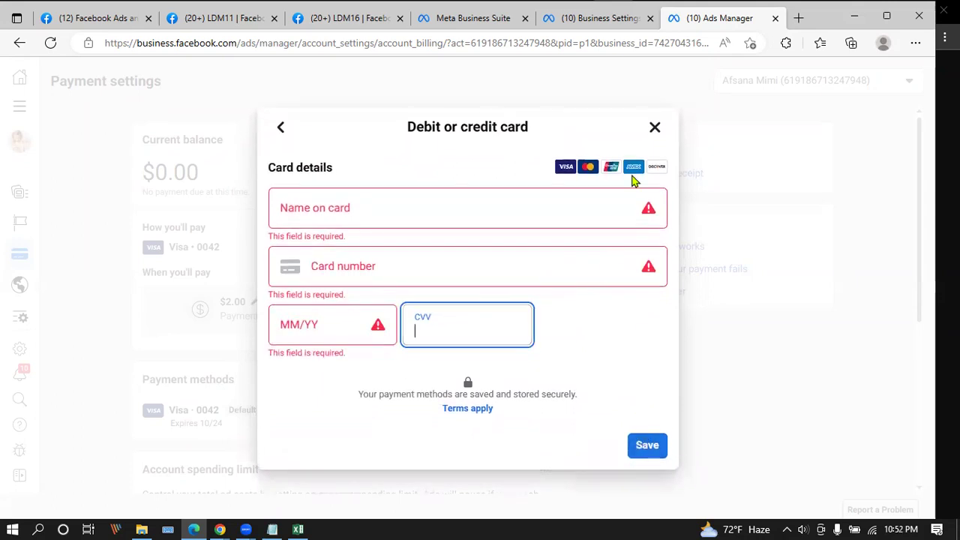
pyautogui.click(652, 128)
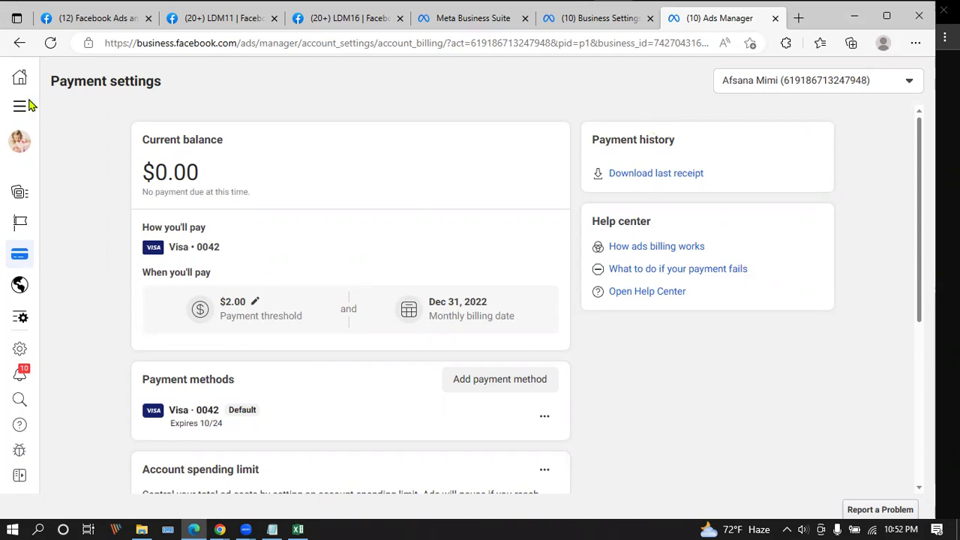
# Open the second business account's settings and look over its people list
pyautogui.moveTo(10, 106)
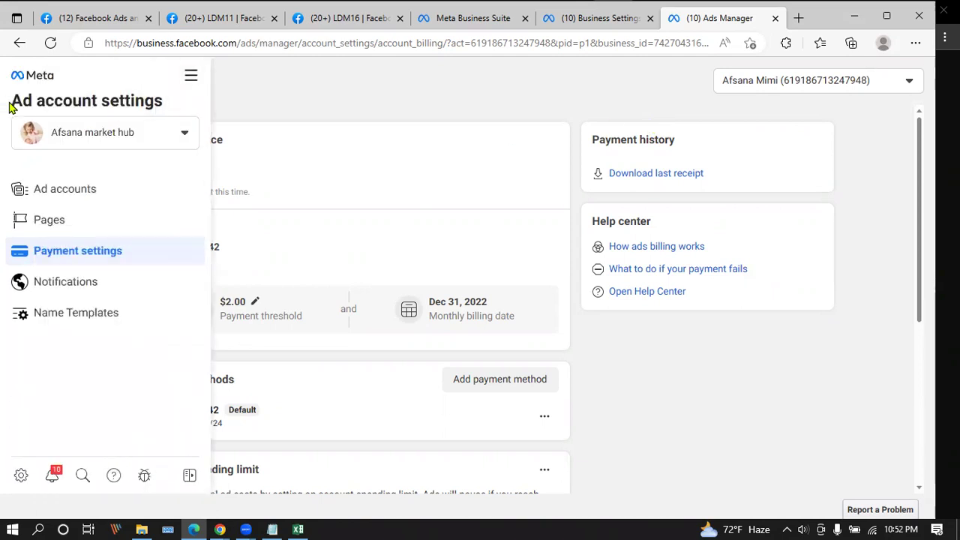
pyautogui.click(182, 134)
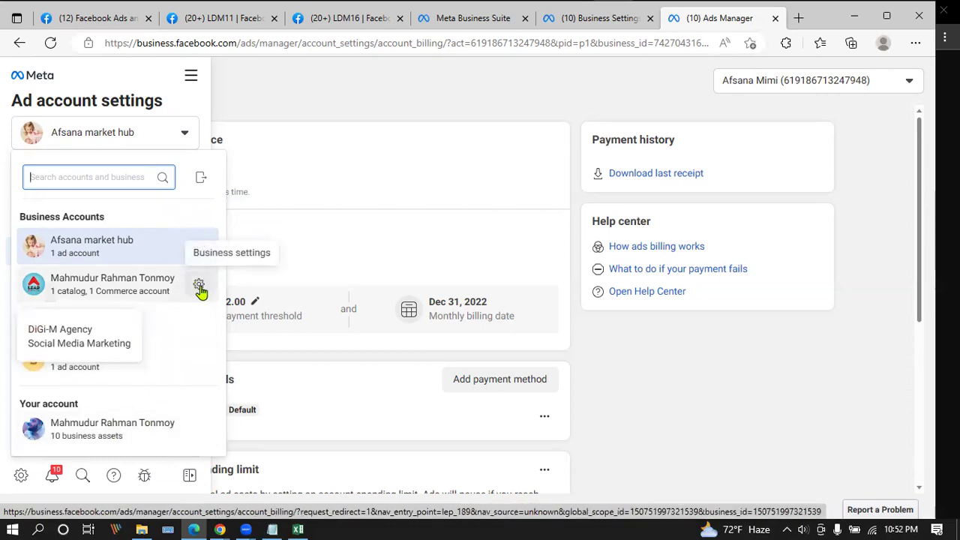
pyautogui.click(198, 288)
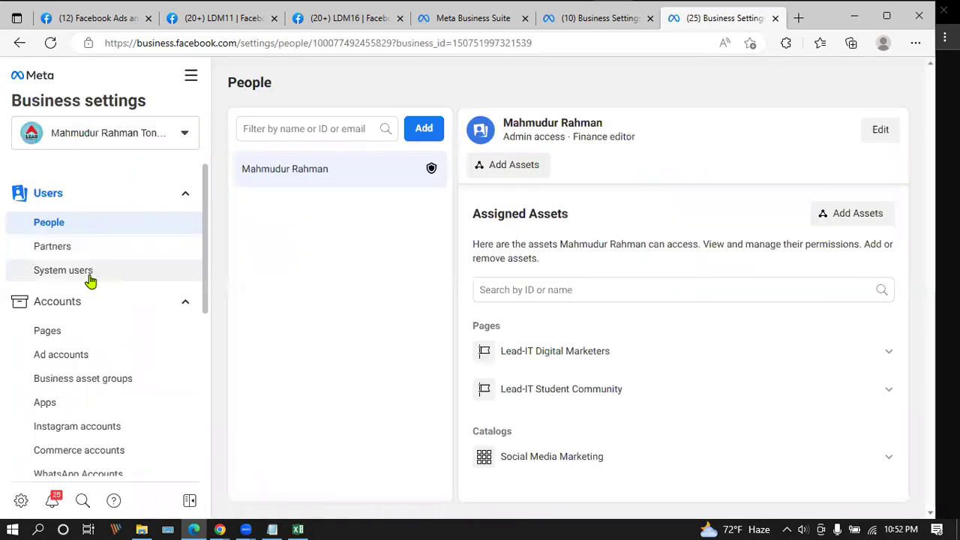
pyautogui.scroll(-3, 97, 362)
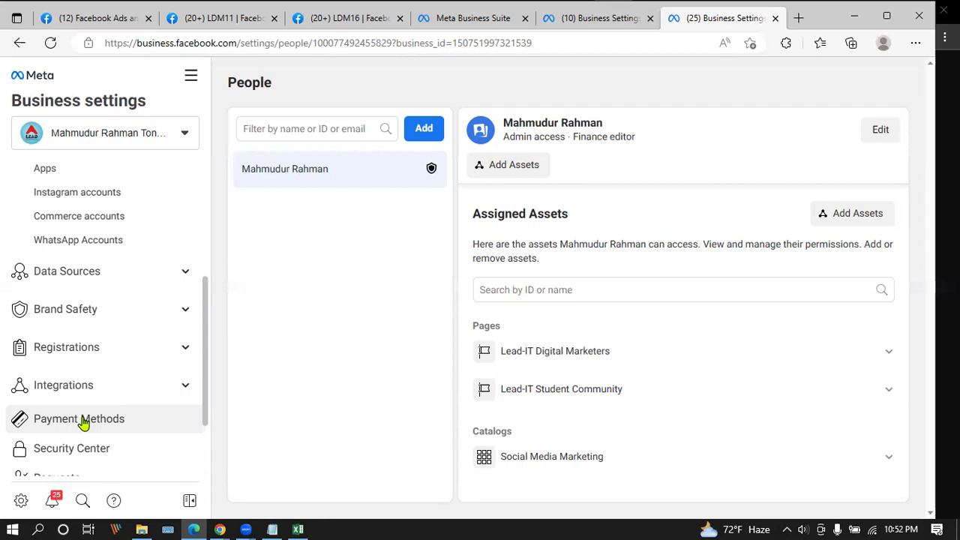
pyautogui.scroll(5, 87, 420)
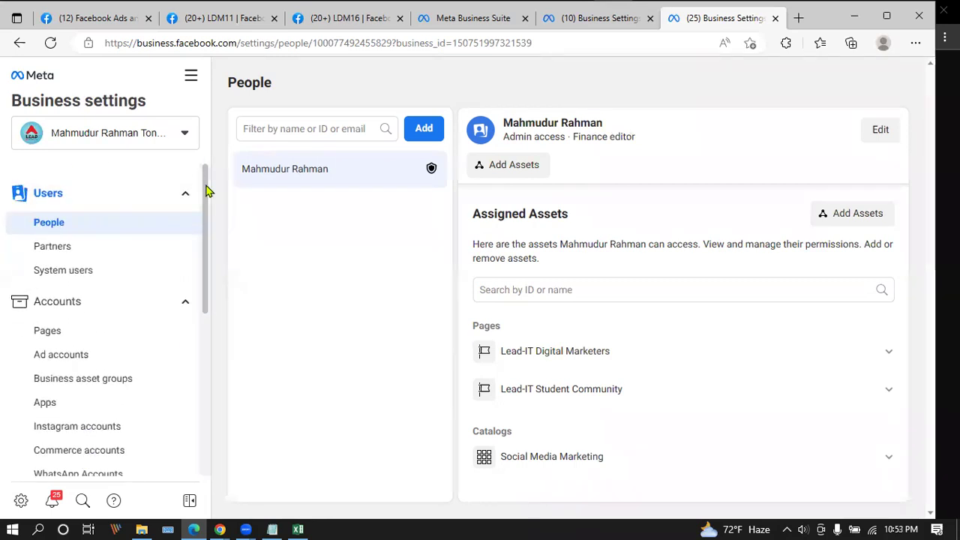
pyautogui.moveTo(207, 192); pyautogui.dragTo(201, 166)
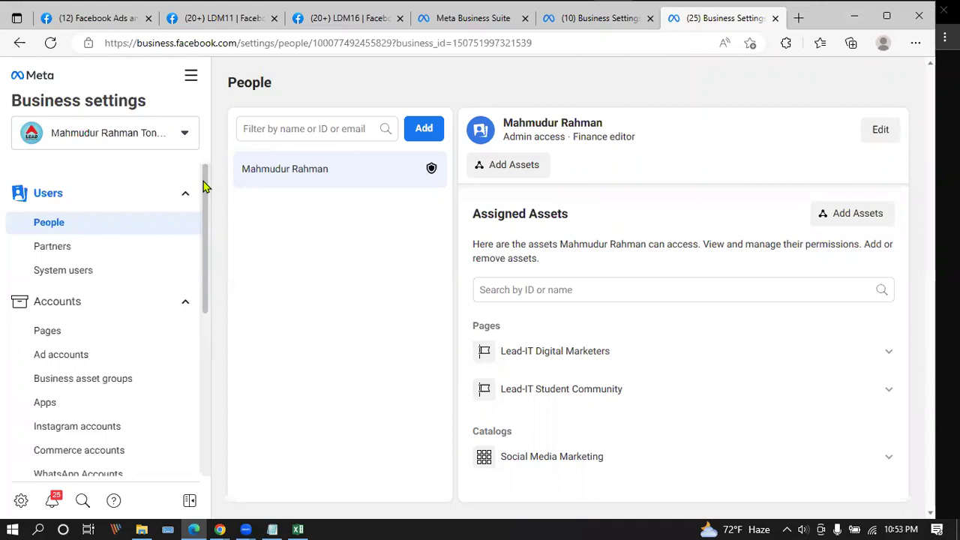
pyautogui.scroll(-5, 105, 289)
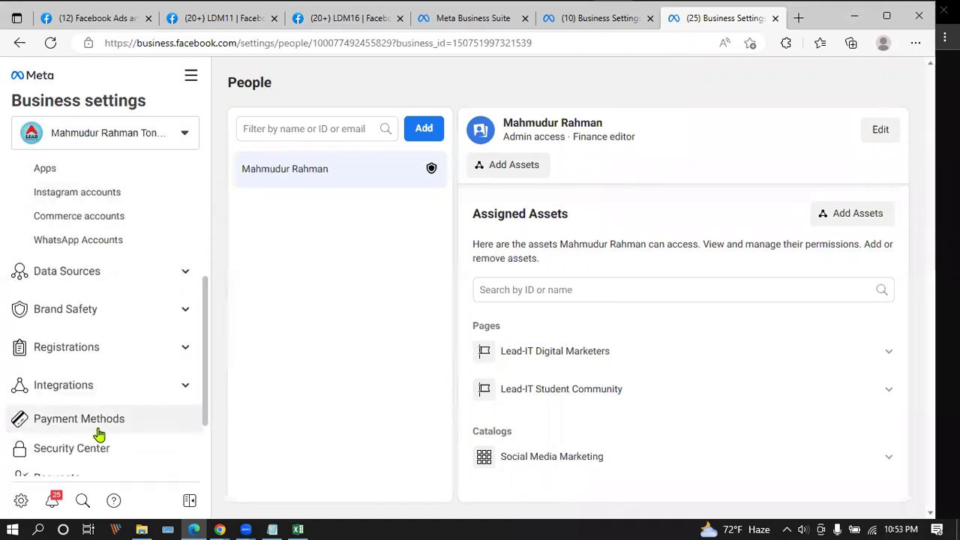
pyautogui.scroll(5, 139, 326)
# Review its Pages, then view Payment Methods, which shows no payment methods yet
pyautogui.click(45, 335)
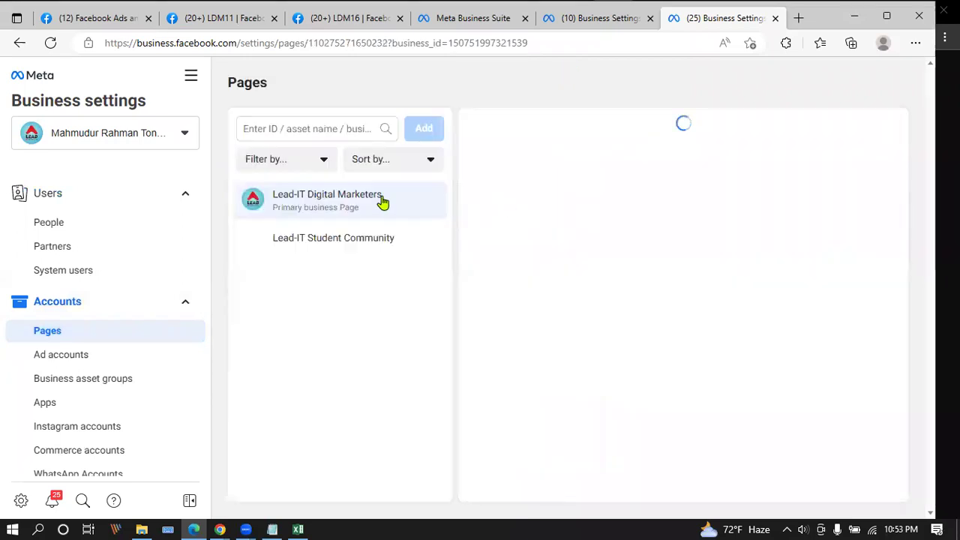
pyautogui.scroll(-4, 112, 390)
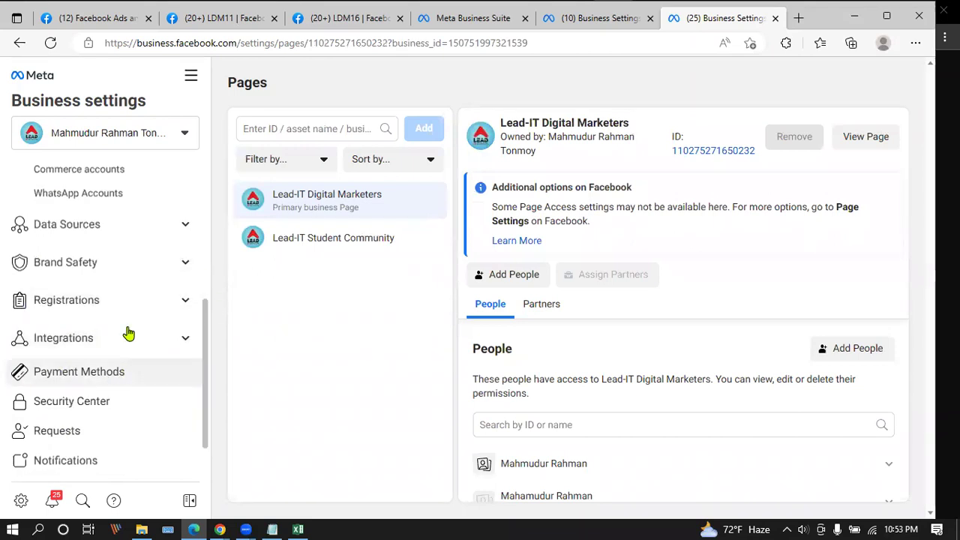
pyautogui.scroll(3, 160, 242)
pyautogui.scroll(-4, 154, 274)
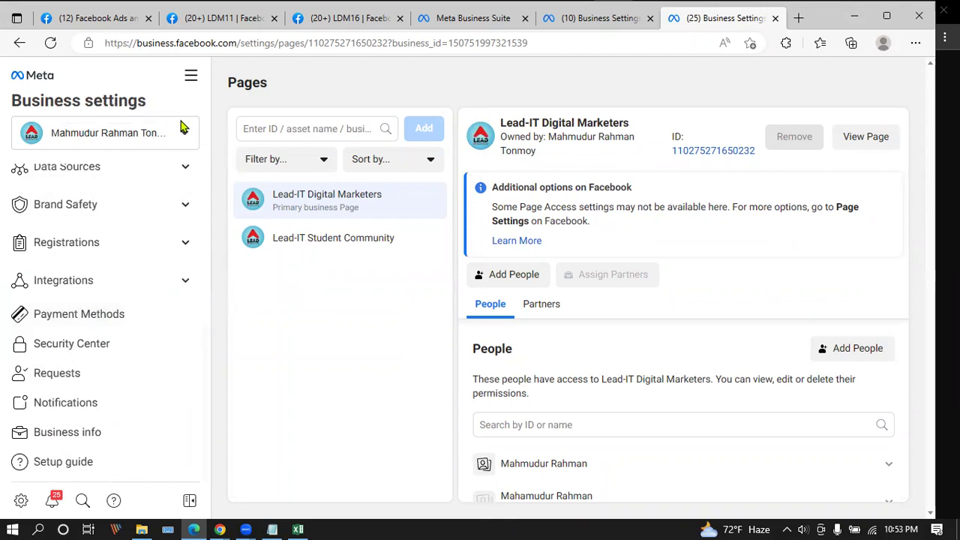
pyautogui.click(88, 319)
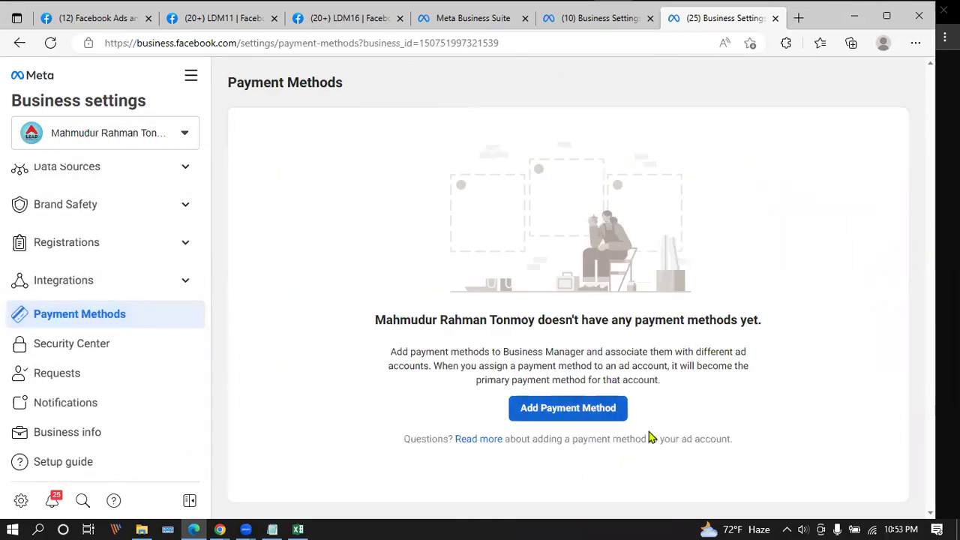
# Switch to Afsana market hub, check its empty Payment Methods page, then view Ad accounts
pyautogui.click(185, 135)
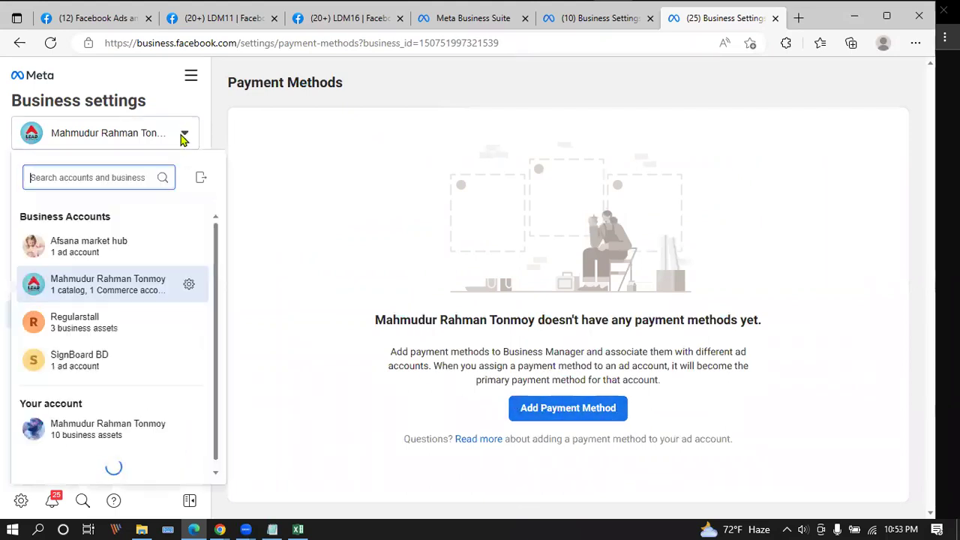
pyautogui.click(135, 251)
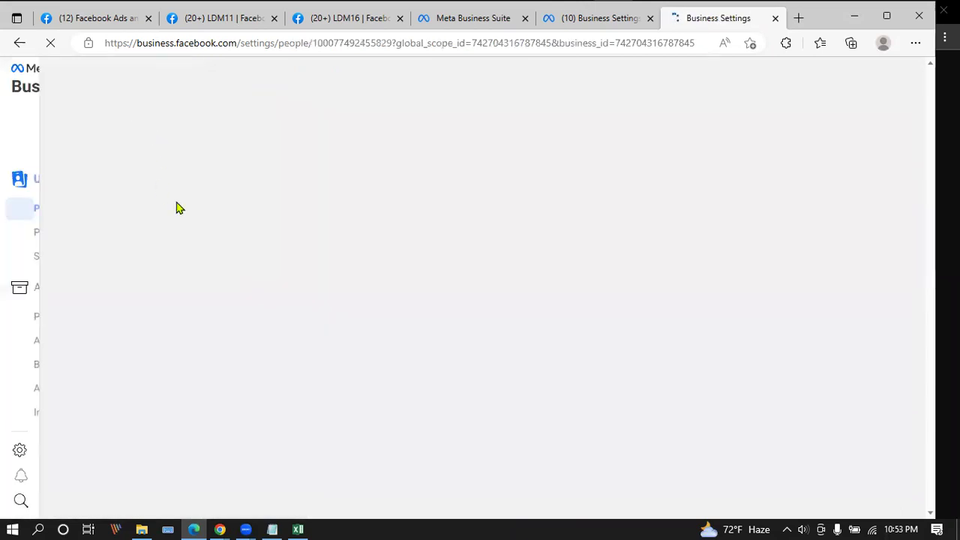
pyautogui.scroll(-3, 112, 265)
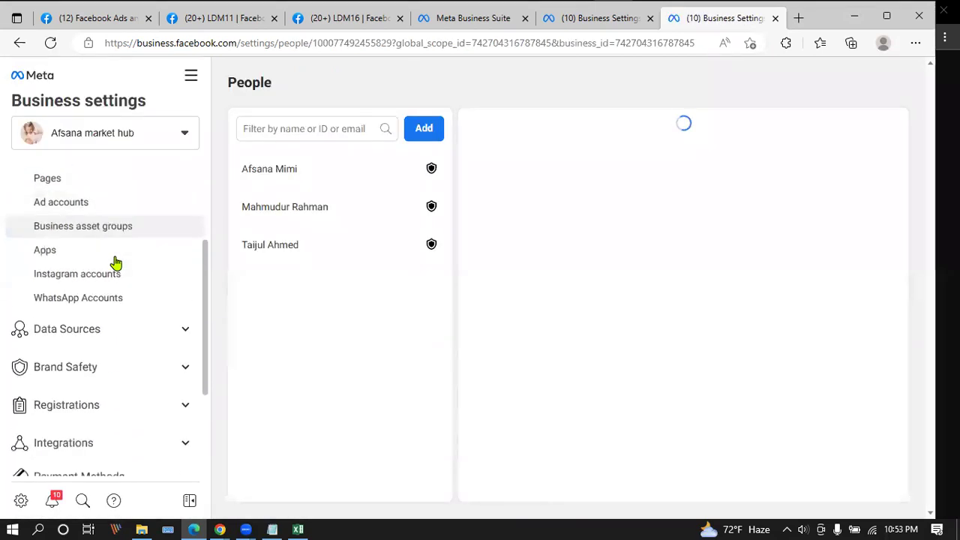
pyautogui.click(89, 442)
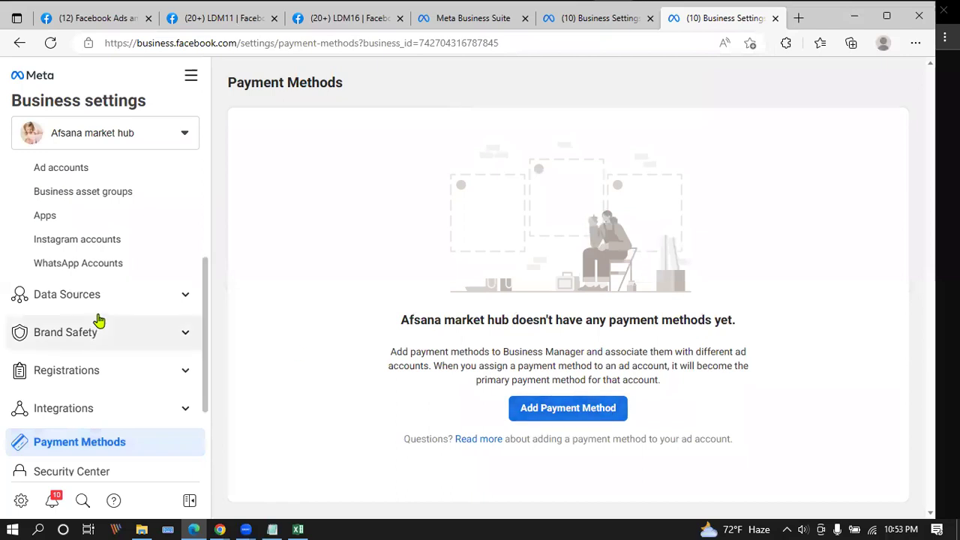
pyautogui.scroll(3, 45, 315)
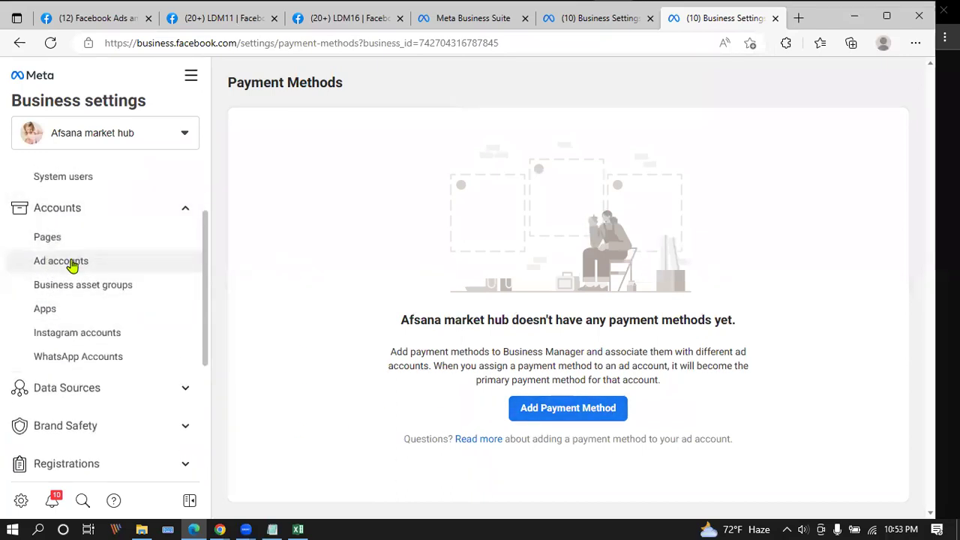
pyautogui.click(71, 262)
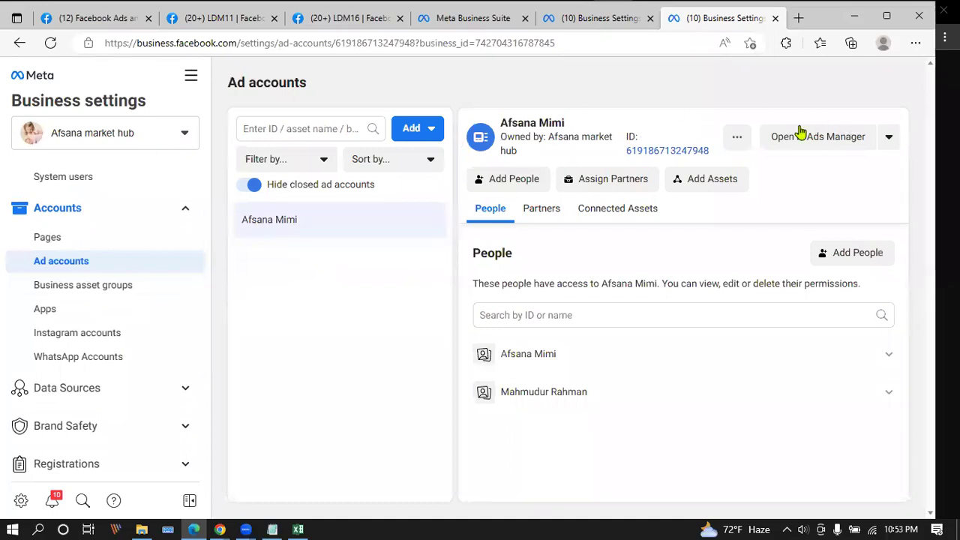
# Open the ad account in Ads Manager, then return to Business settings
pyautogui.click(803, 131)
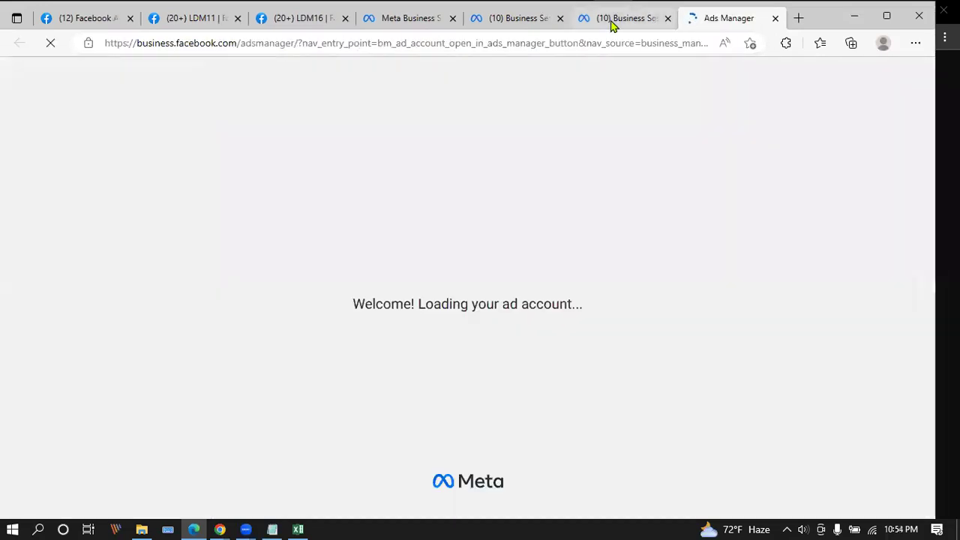
pyautogui.click(611, 20)
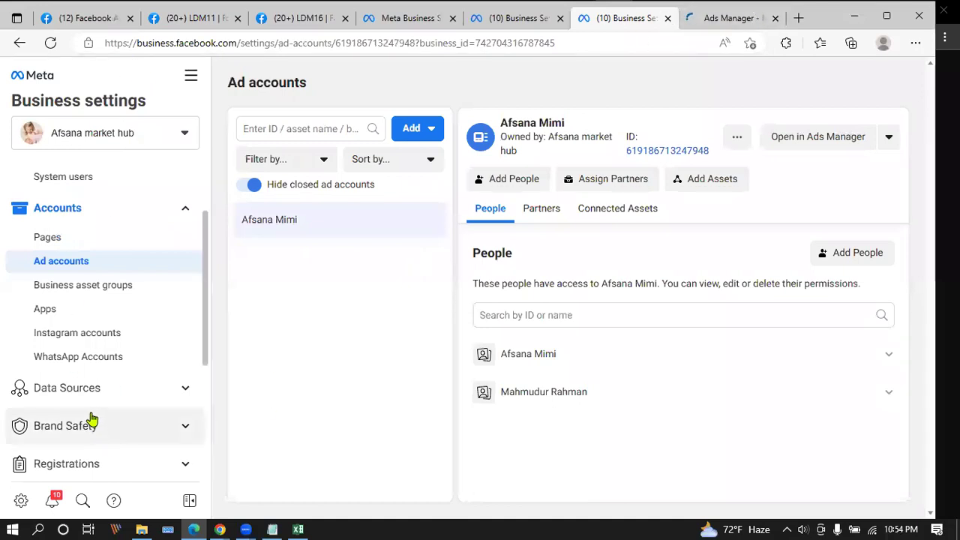
pyautogui.scroll(-3, 93, 422)
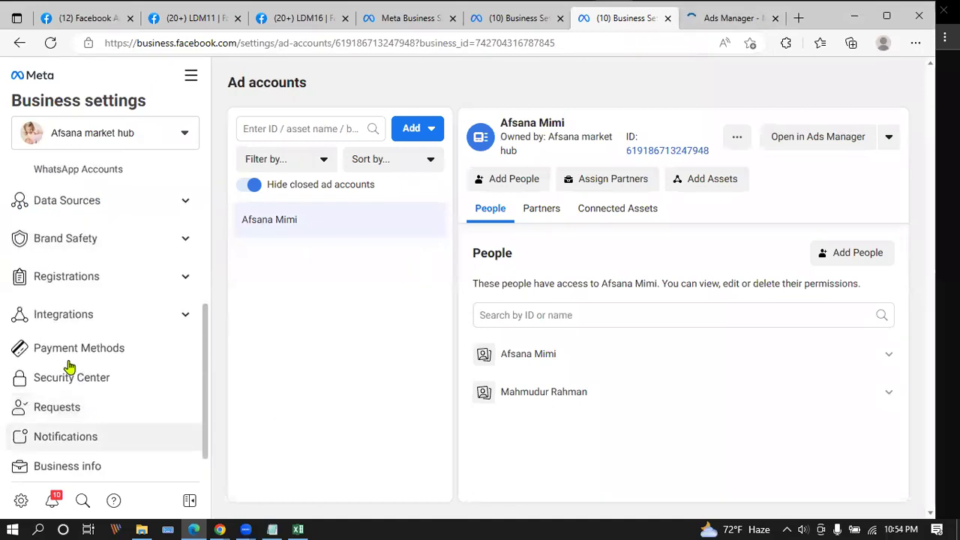
pyautogui.click(131, 133)
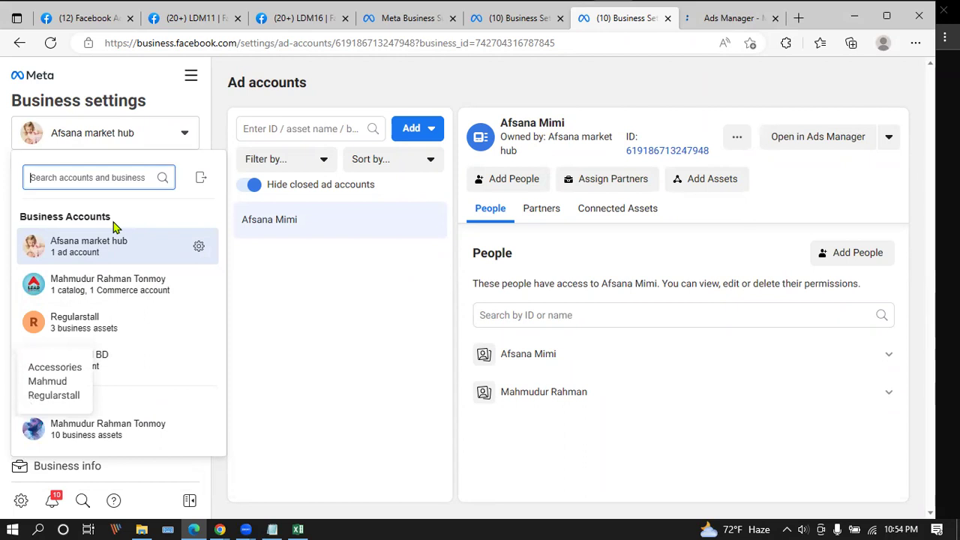
pyautogui.click(95, 129)
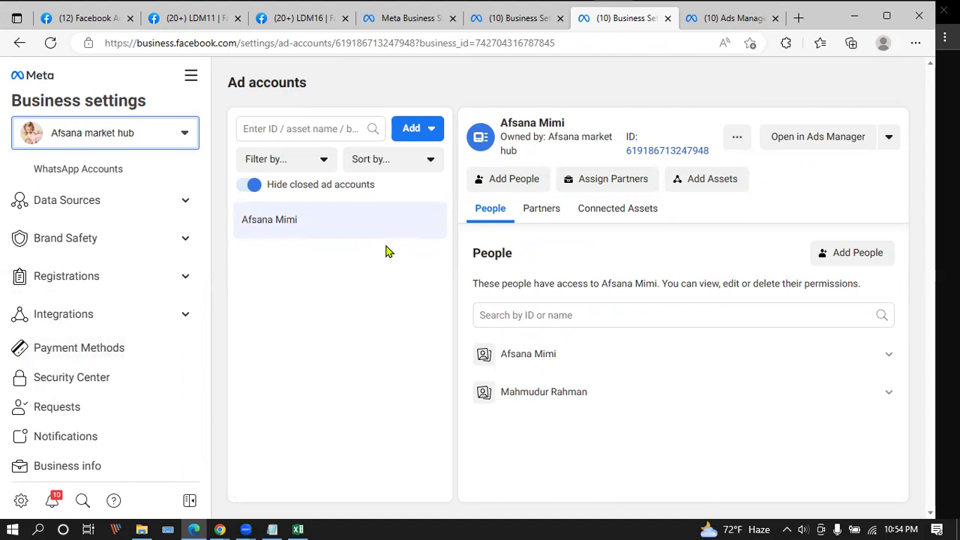
pyautogui.scroll(3, 135, 319)
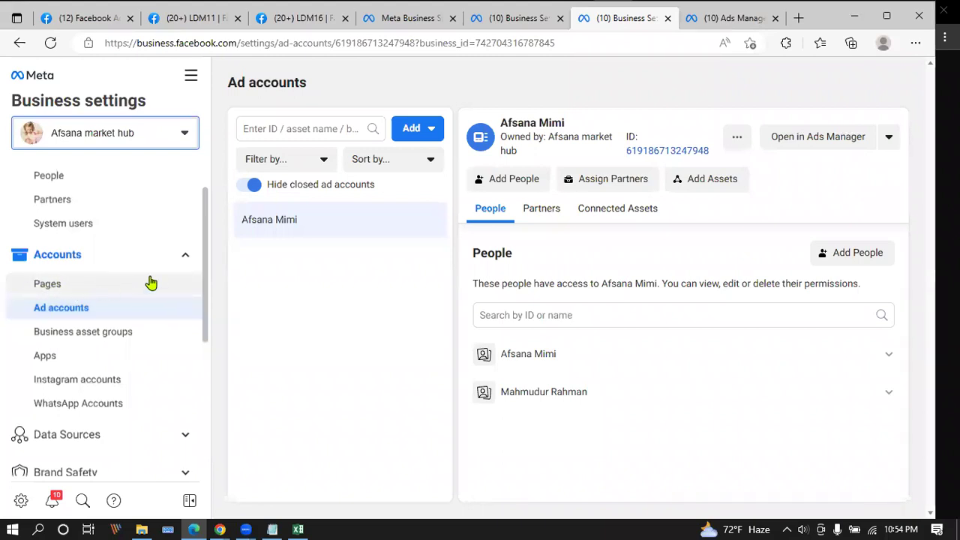
pyautogui.scroll(1, 157, 286)
# Close the business account list and switch to the Ads Manager Campaigns tab
pyautogui.click(167, 140)
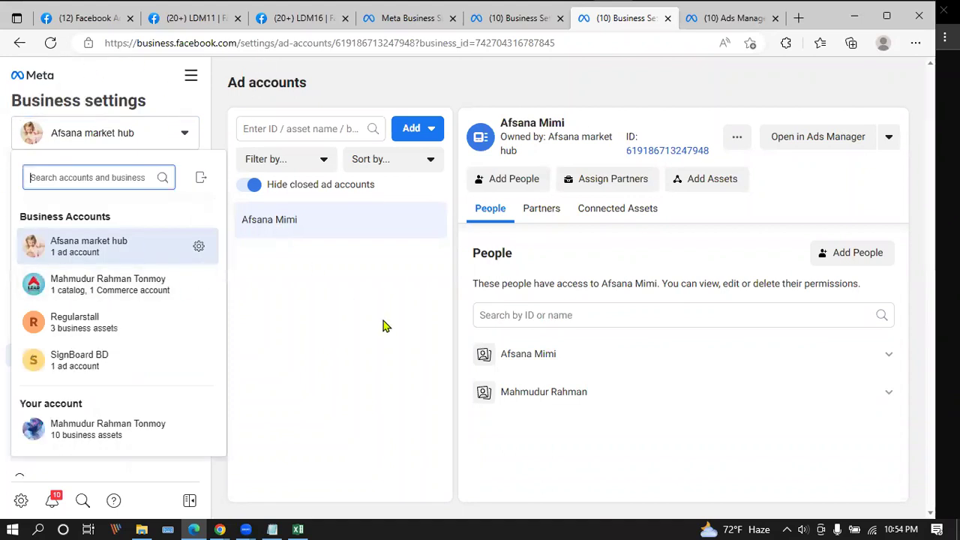
pyautogui.press('Escape')
pyautogui.scroll(-3, 161, 274)
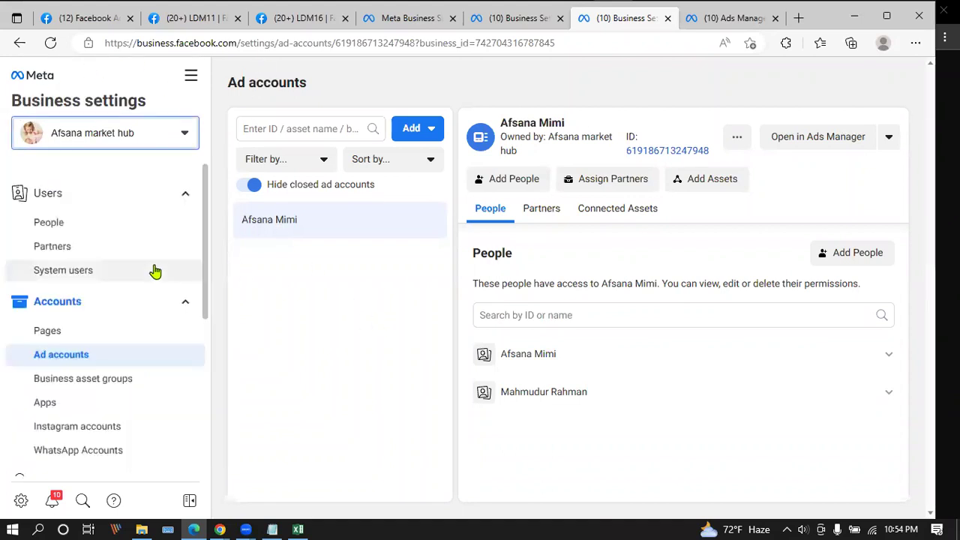
pyautogui.scroll(3, 96, 368)
pyautogui.scroll(-4, 96, 368)
pyautogui.scroll(2, 97, 368)
pyautogui.scroll(1, 97, 368)
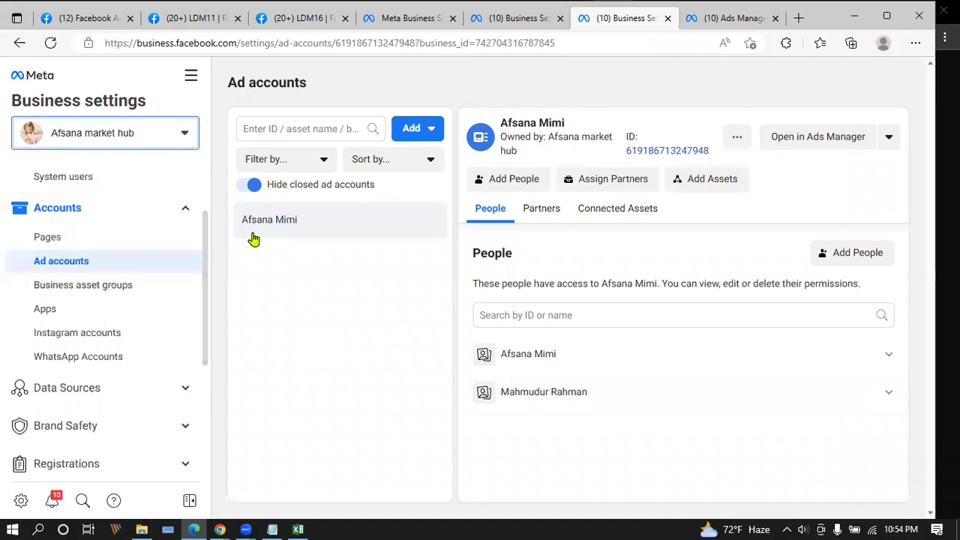
pyautogui.click(739, 19)
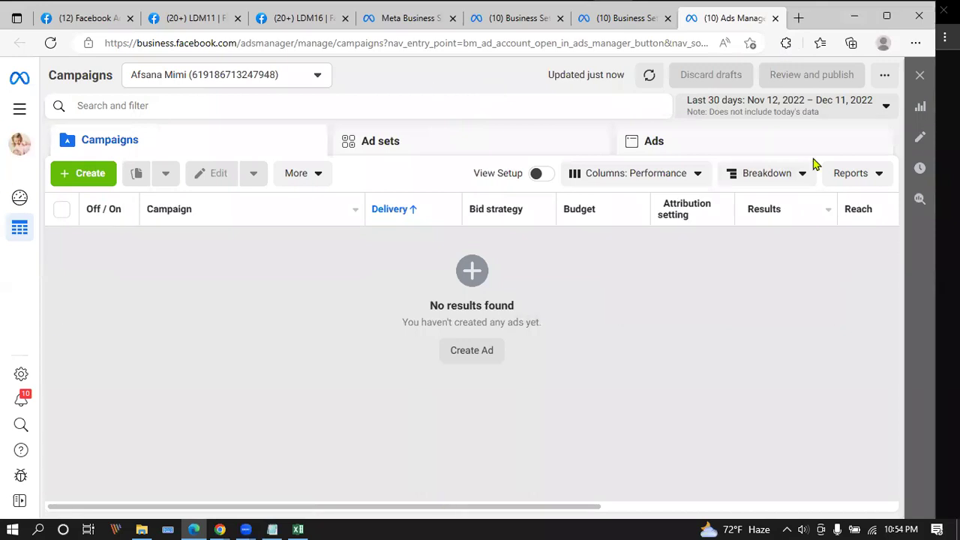
# Return to the Business Settings tab and highlight the Ad accounts heading
pyautogui.hotkey('ctrl', 'shift', 'Tab')
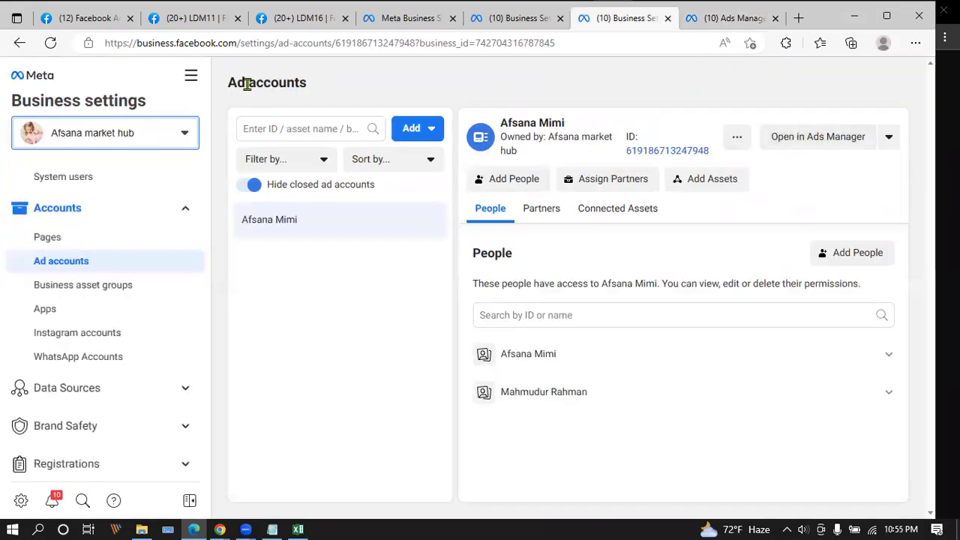
pyautogui.moveTo(227, 81); pyautogui.dragTo(307, 84)
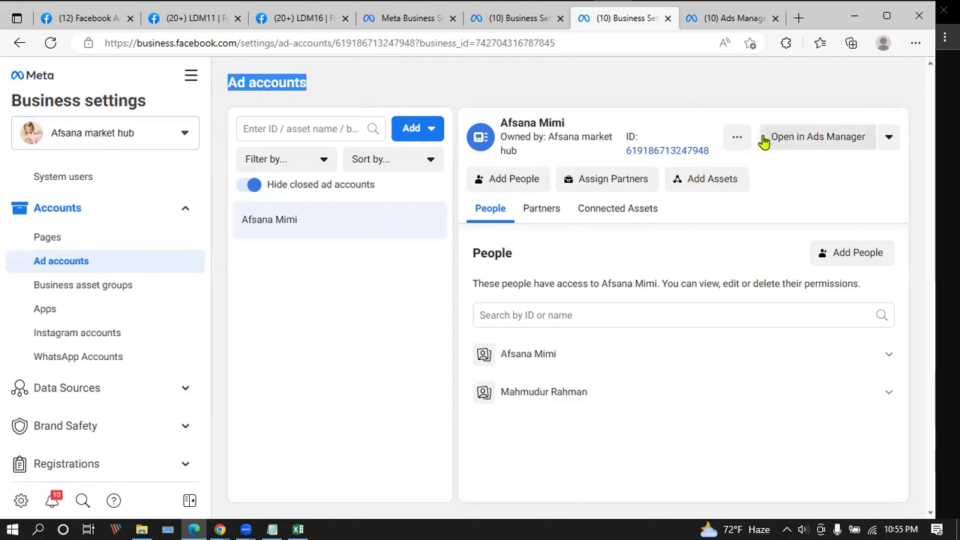
pyautogui.hotkey('alt', 'Tab')
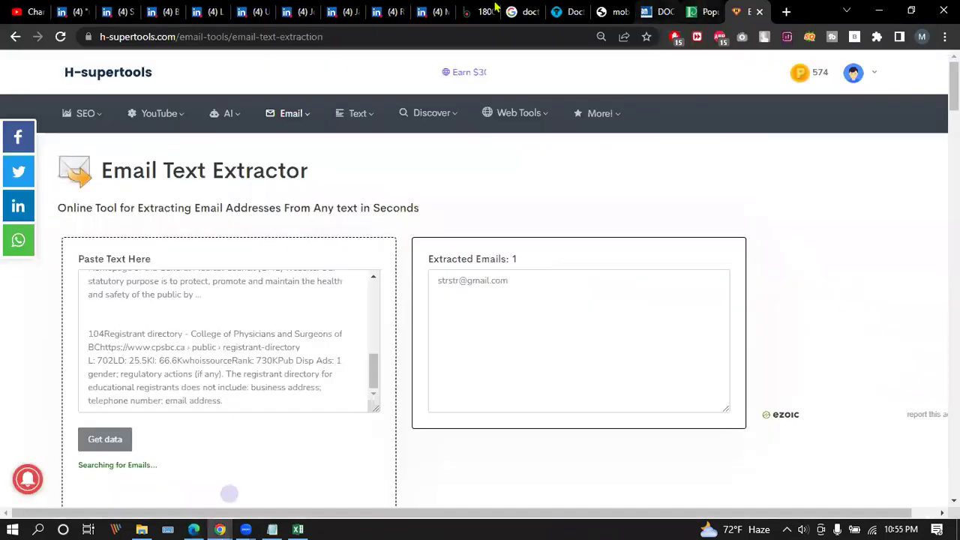
pyautogui.click(193, 530)
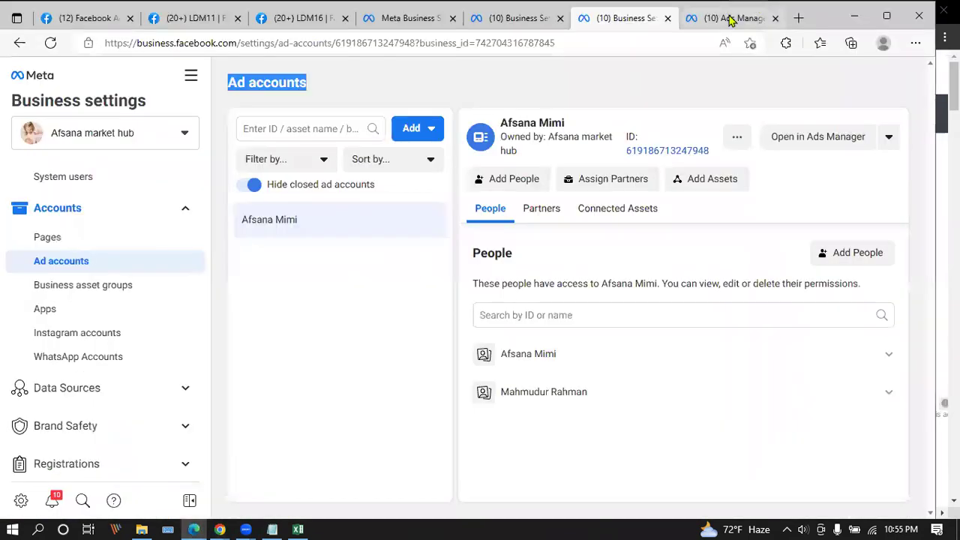
# Compare the empty Ads Manager campaigns with the ad account settings, then show the business list
pyautogui.click(731, 19)
pyautogui.click(887, 16)
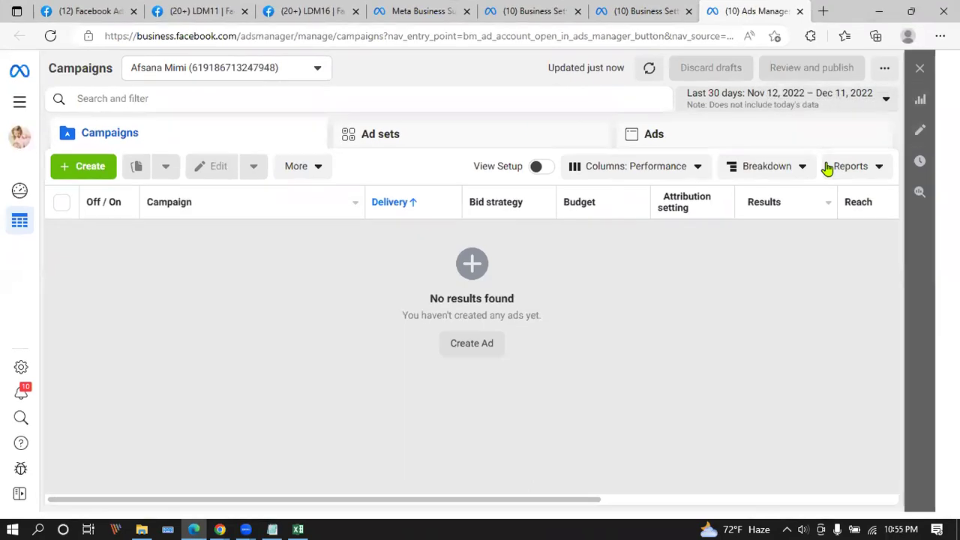
pyautogui.click(634, 12)
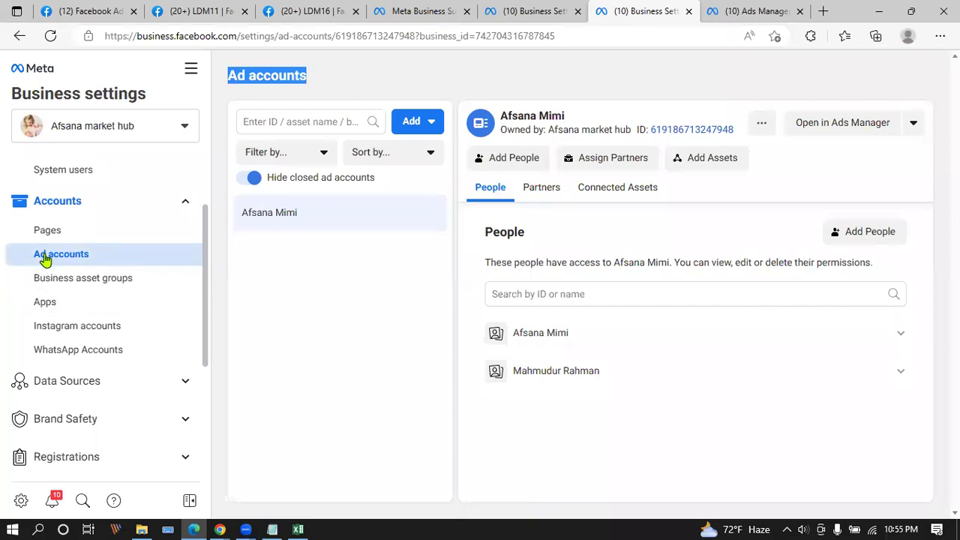
pyautogui.click(752, 10)
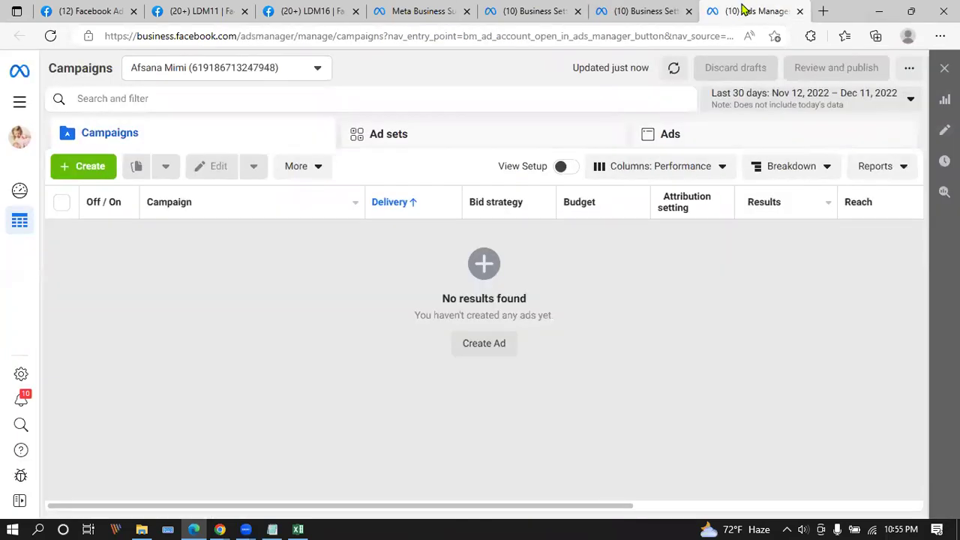
pyautogui.click(643, 11)
pyautogui.scroll(2, 135, 251)
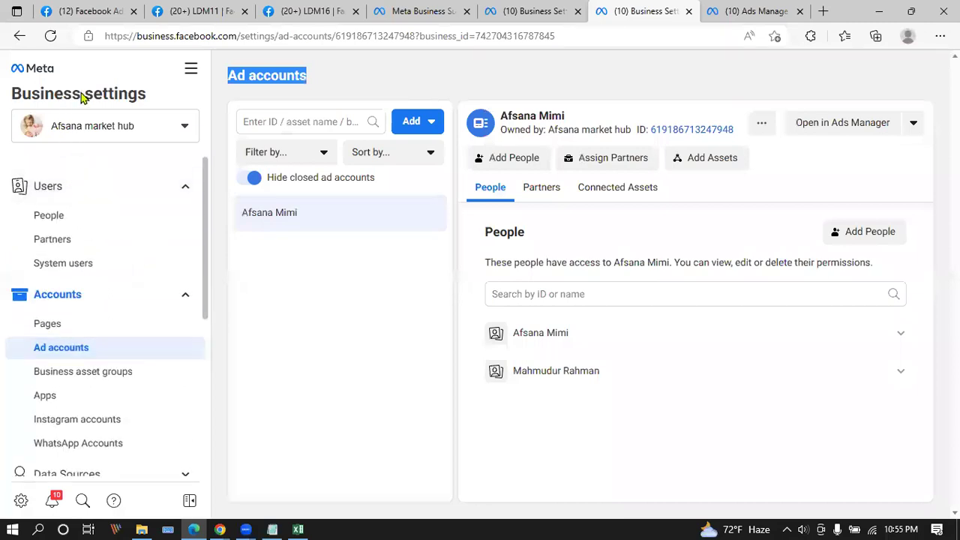
pyautogui.click(125, 132)
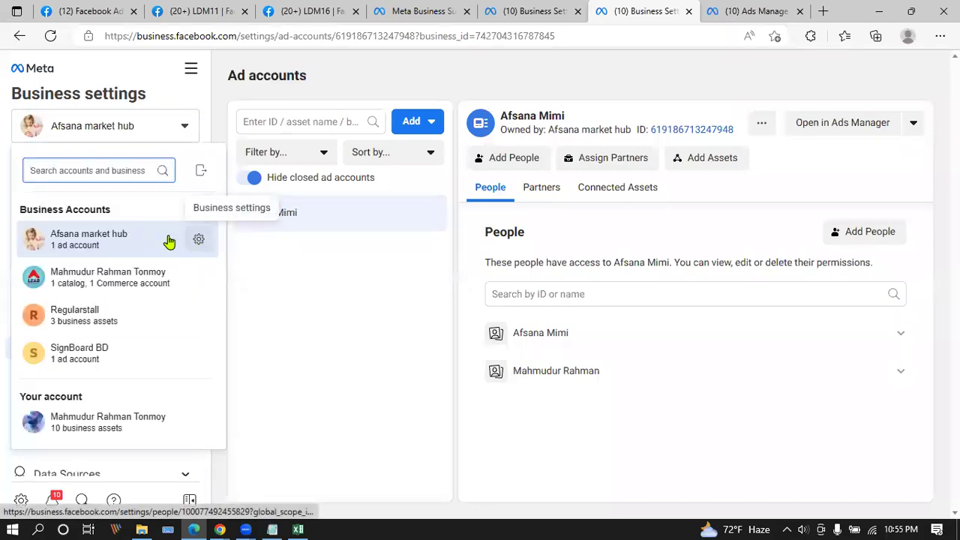
# Open the People settings and inspect each of the three people's access details
pyautogui.click(257, 279)
pyautogui.click(66, 218)
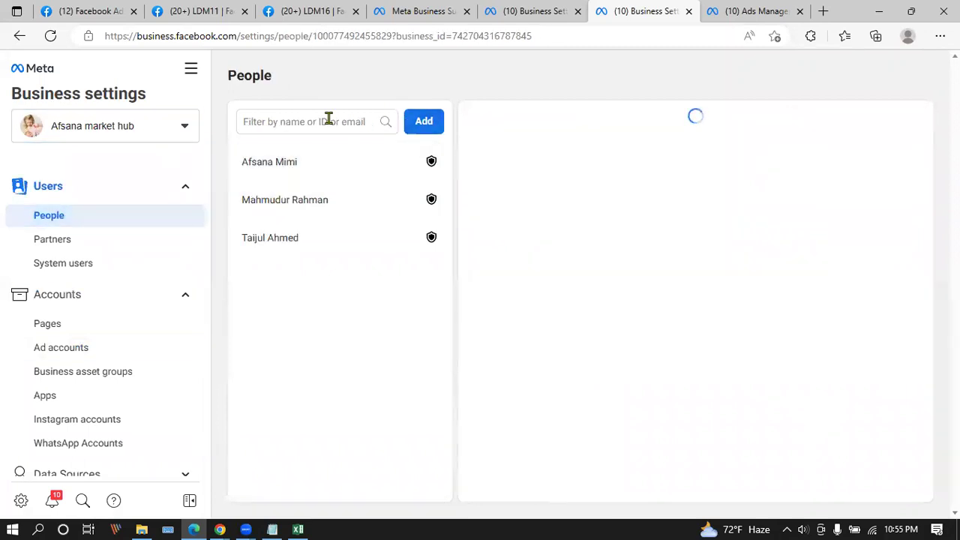
pyautogui.moveTo(225, 79); pyautogui.dragTo(315, 78)
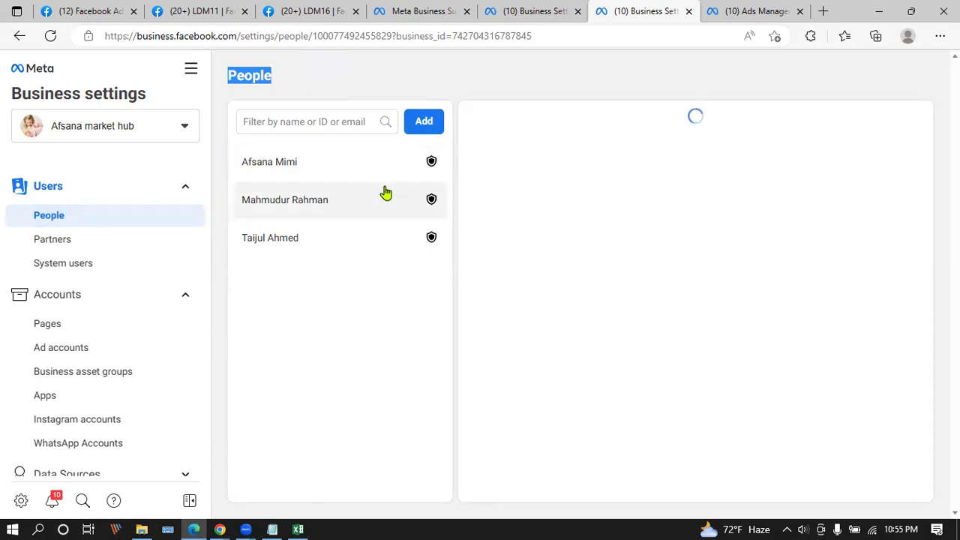
pyautogui.click(362, 247)
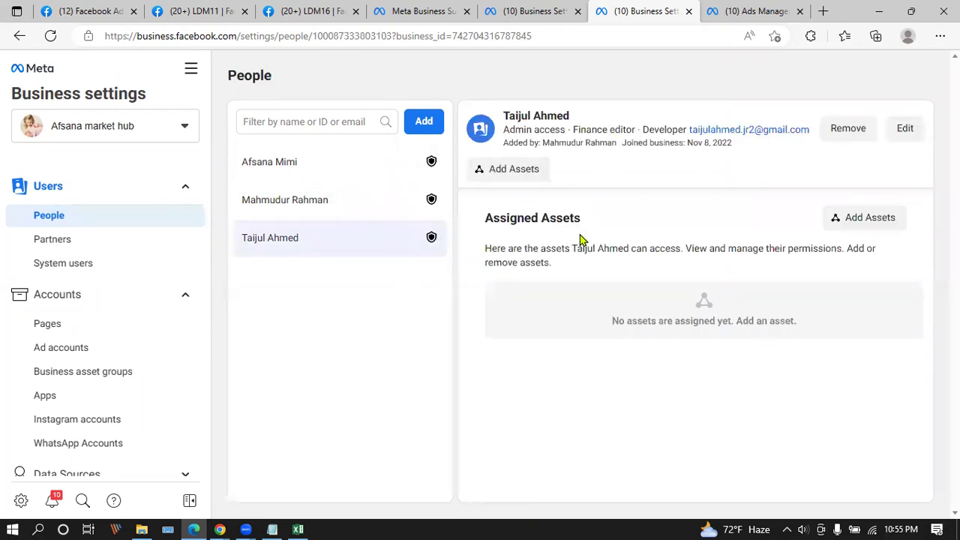
pyautogui.click(327, 197)
pyautogui.click(329, 165)
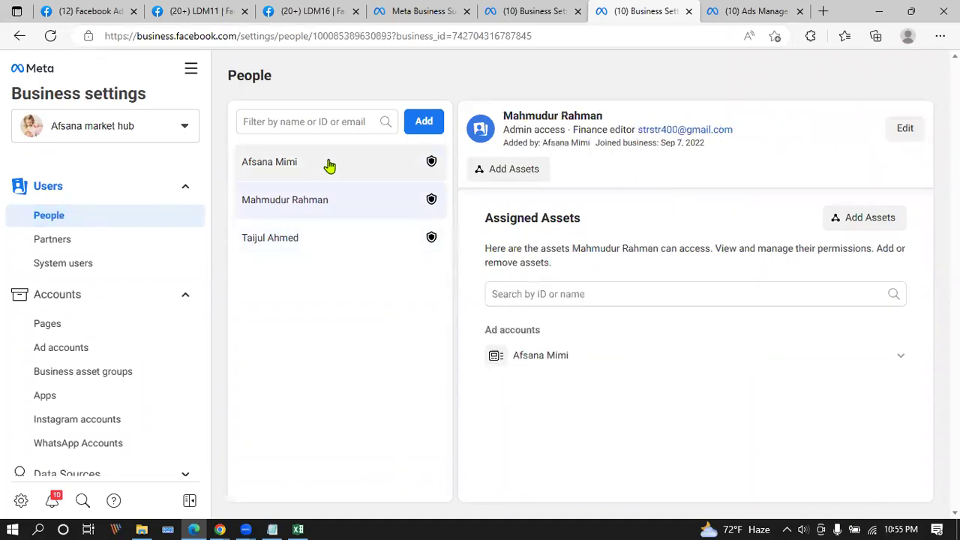
pyautogui.click(328, 236)
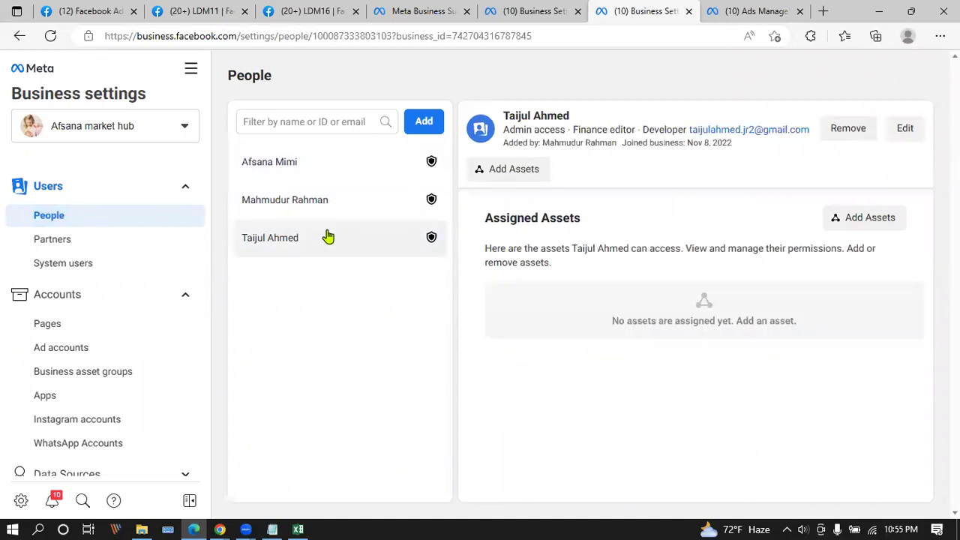
# Remove the third person, who has no assigned assets, and dismiss the success message
pyautogui.click(847, 129)
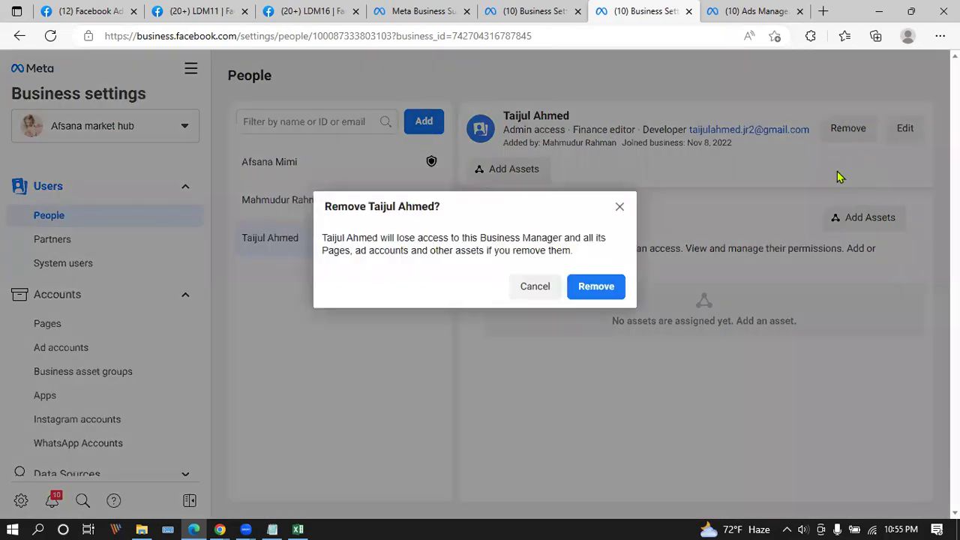
pyautogui.click(606, 286)
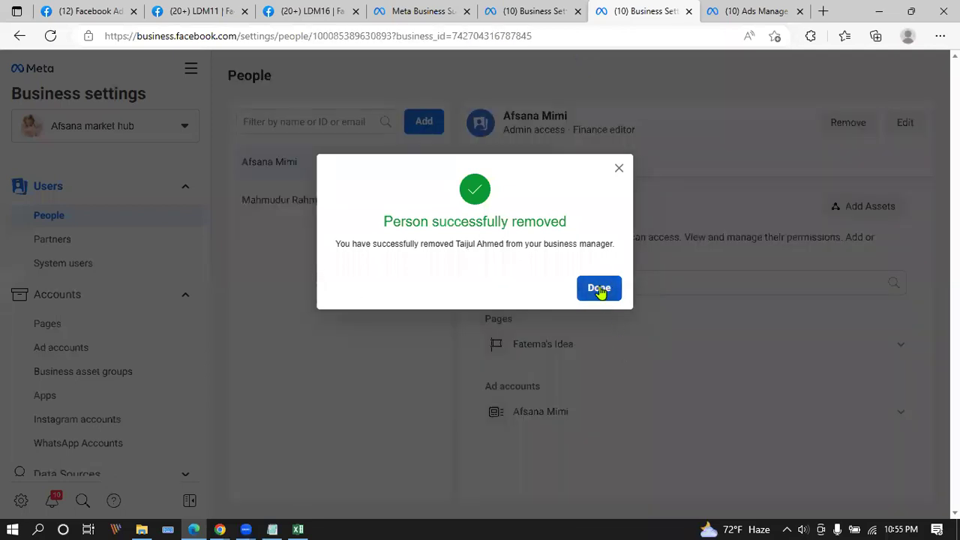
pyautogui.click(602, 287)
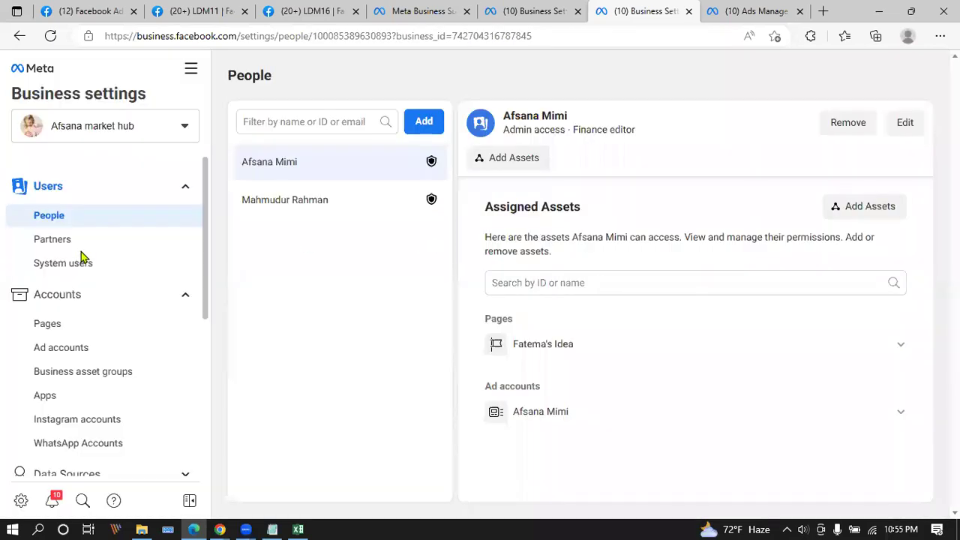
# Go through Pages to the Ad accounts page, then view Wednesday 14 in the Windows calendar
pyautogui.scroll(-2, 118, 227)
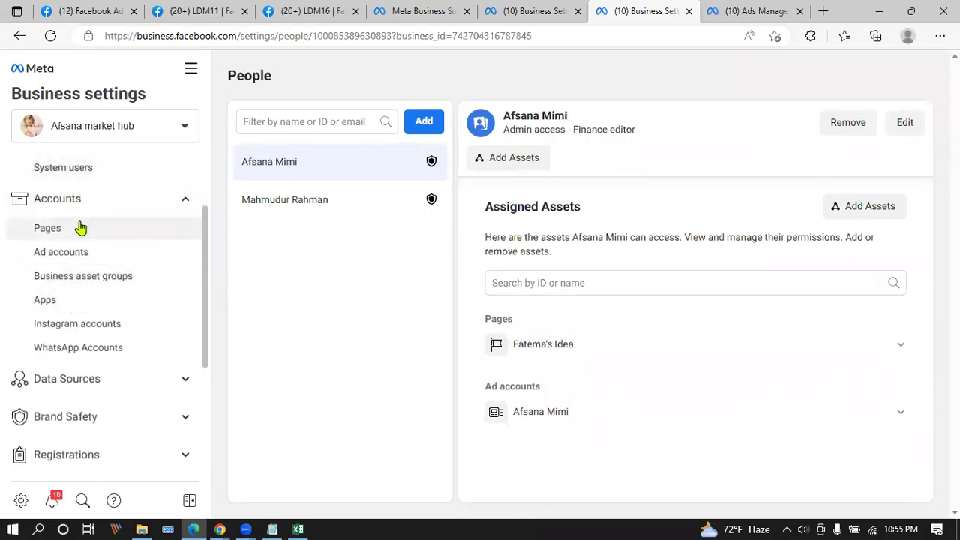
pyautogui.scroll(2, 83, 248)
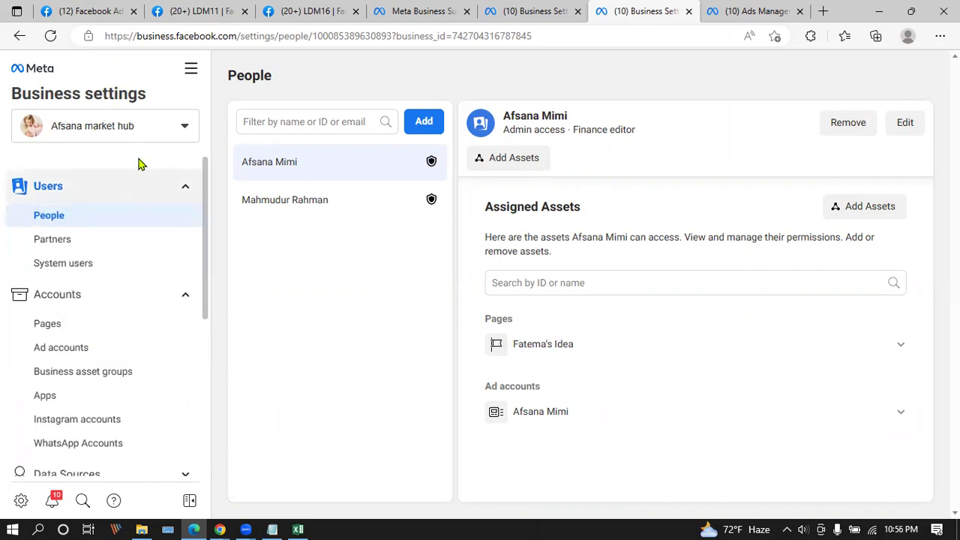
pyautogui.click(51, 326)
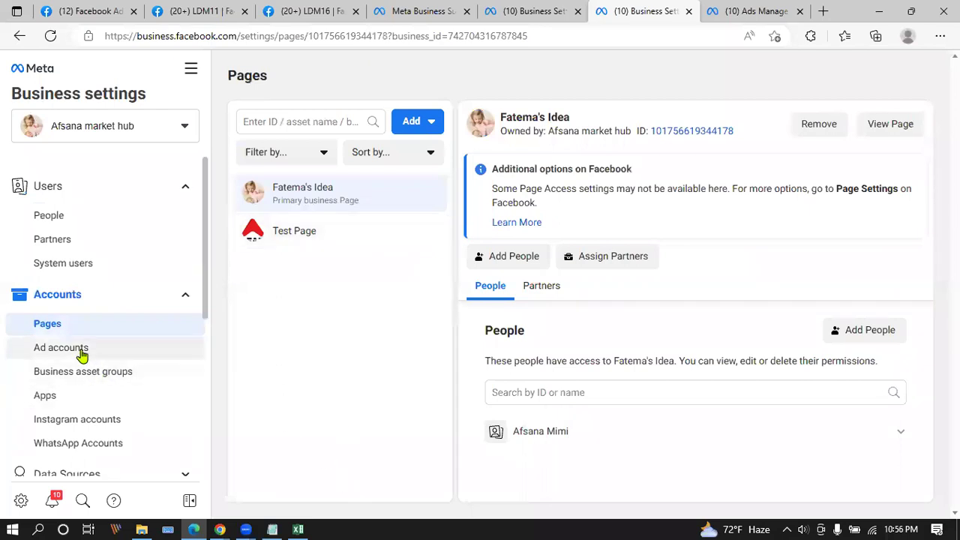
pyautogui.click(81, 355)
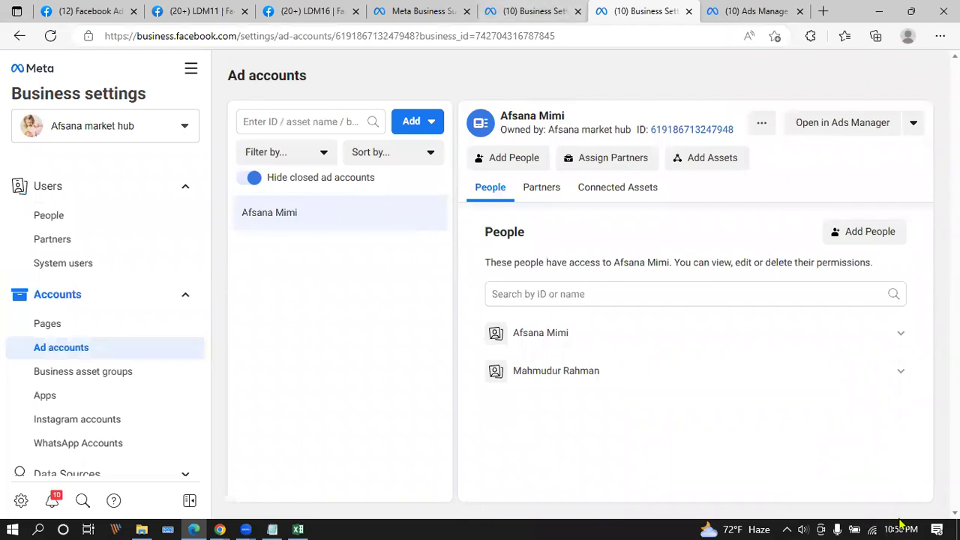
pyautogui.press('super+alt+d')
pyautogui.click(835, 224)
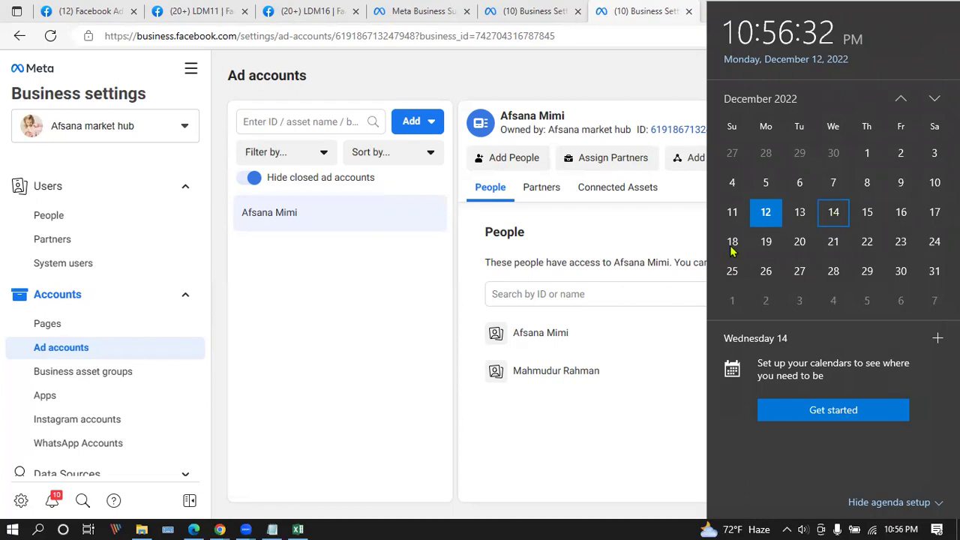
# Check the agendas for December 19 and 23, then close the calendar
pyautogui.click(779, 242)
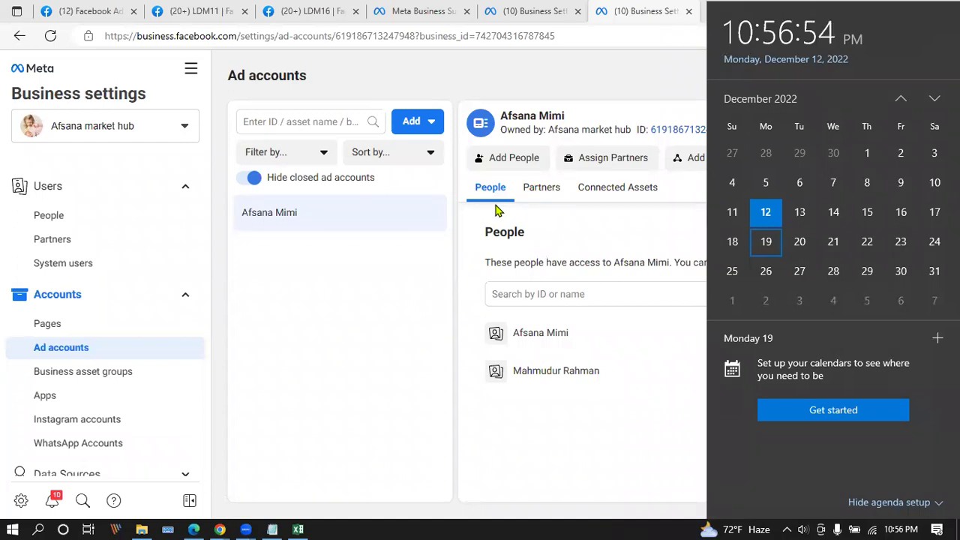
pyautogui.click(901, 244)
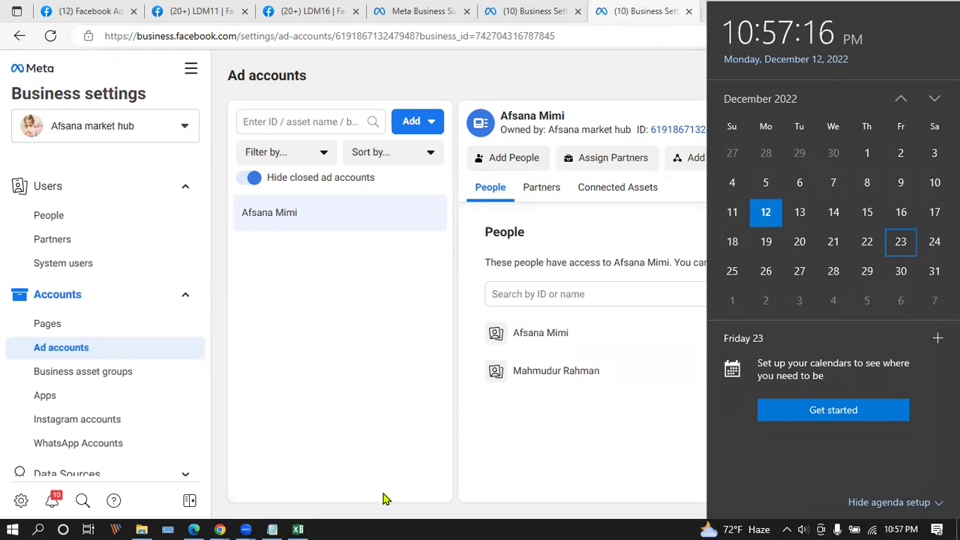
pyautogui.moveTo(194, 528)
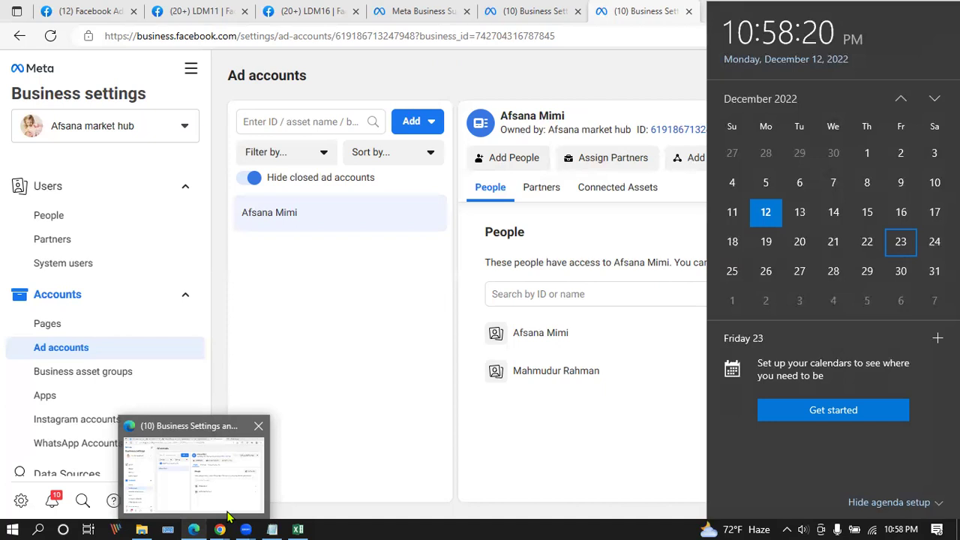
pyautogui.click(525, 95)
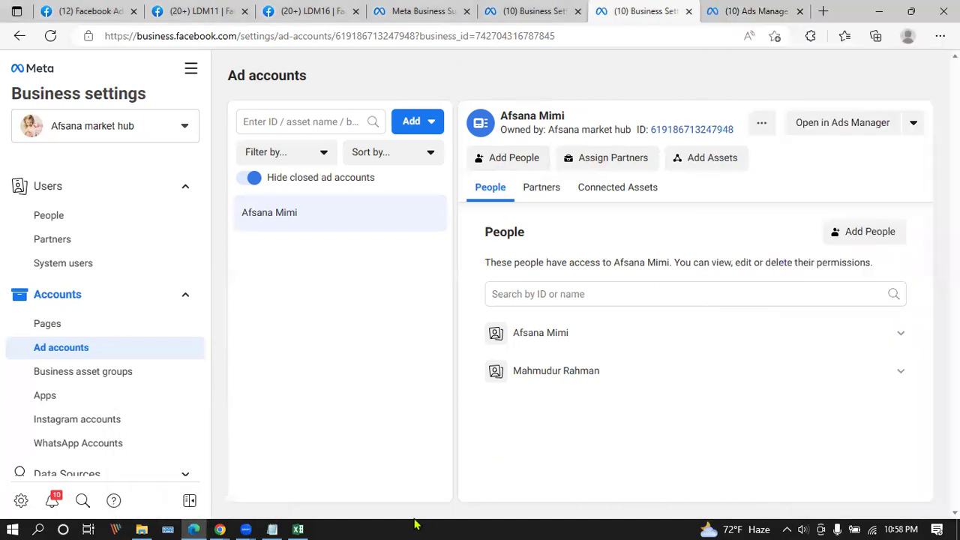
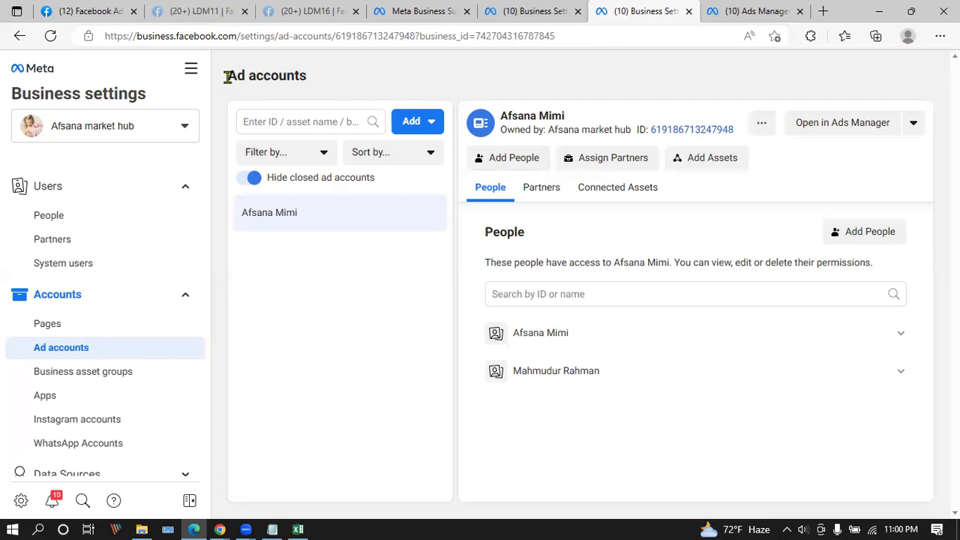
# Check today's date, Monday, December 12, 2022, in the taskbar calendar, then return to the browser
pyautogui.click(899, 523)
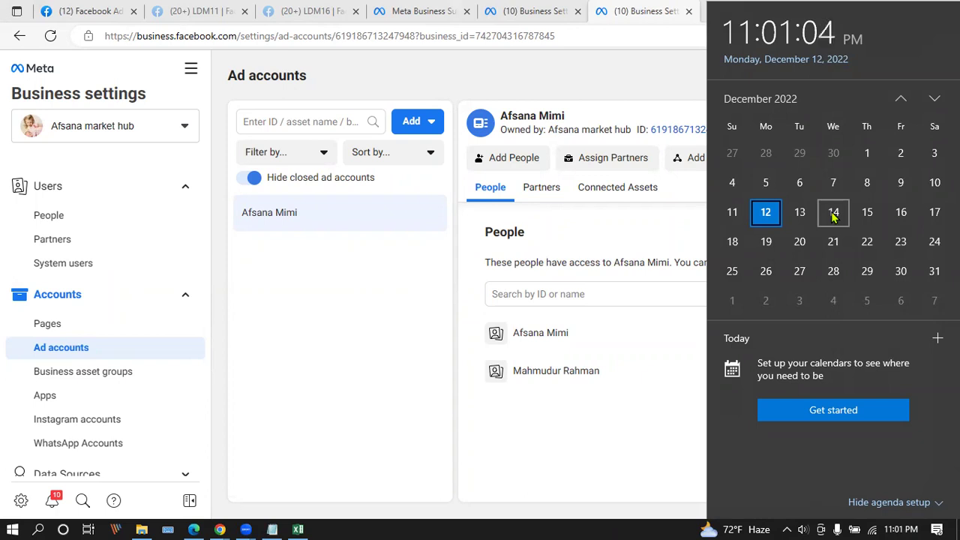
pyautogui.click(220, 530)
# Switch to the LinkedIn tab, dismiss the Contact Info popup, and open Jobs to list recent searches
pyautogui.click(168, 469)
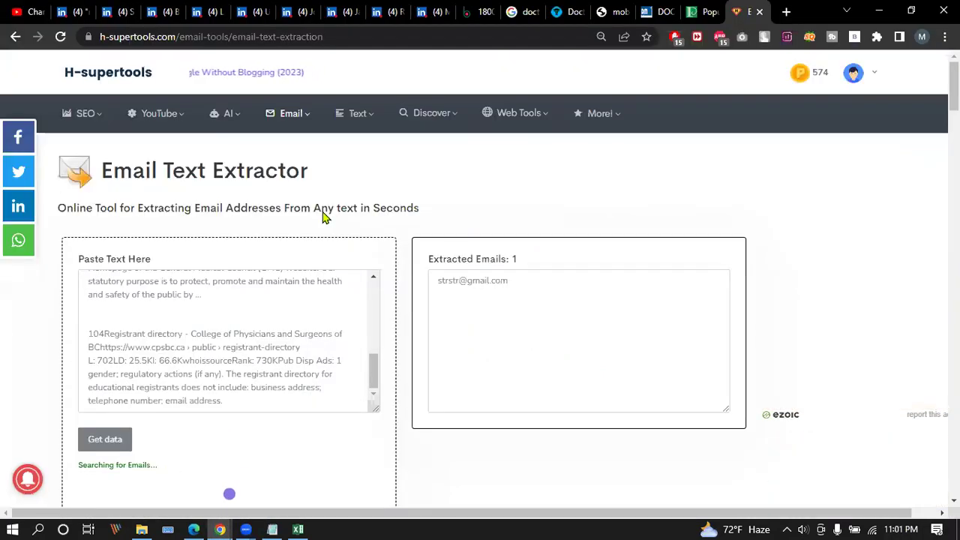
pyautogui.click(429, 9)
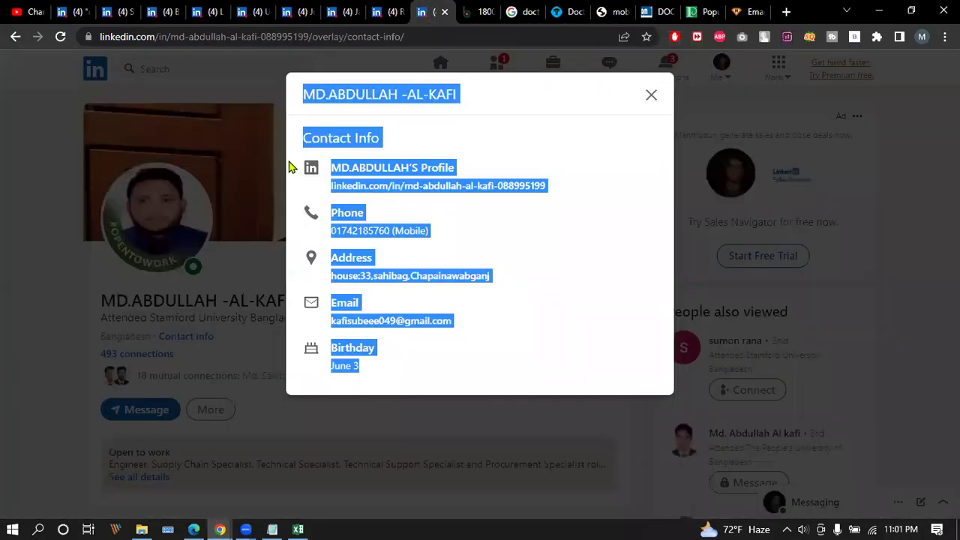
pyautogui.click(651, 95)
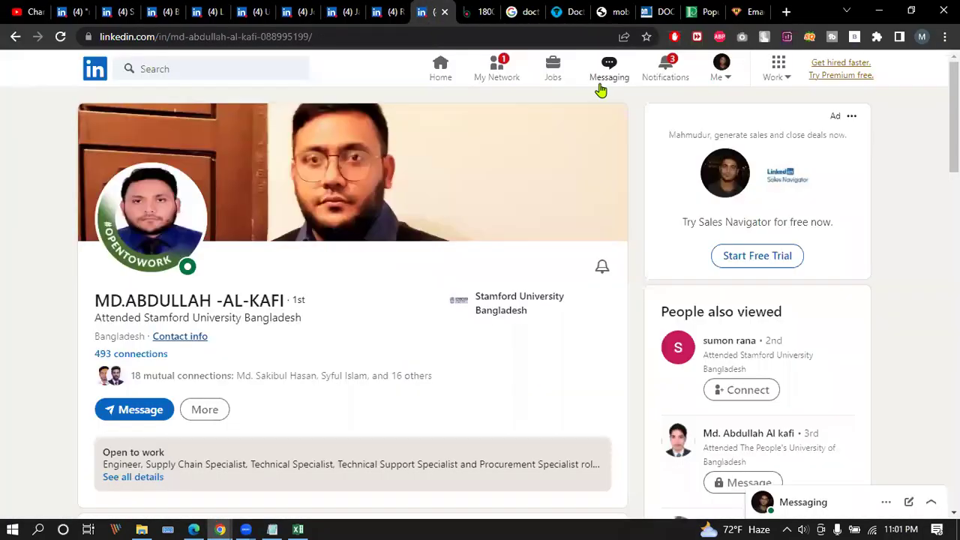
pyautogui.click(552, 76)
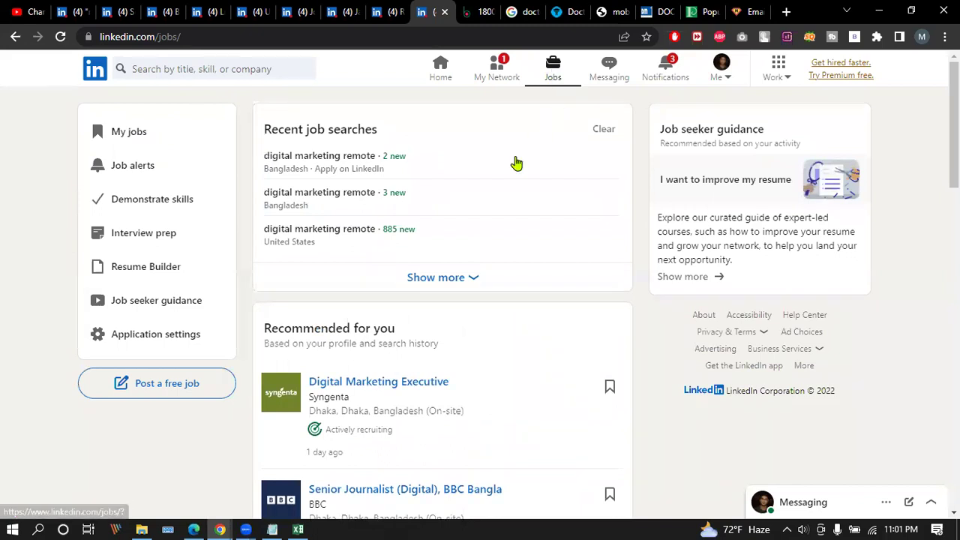
pyautogui.click(208, 68)
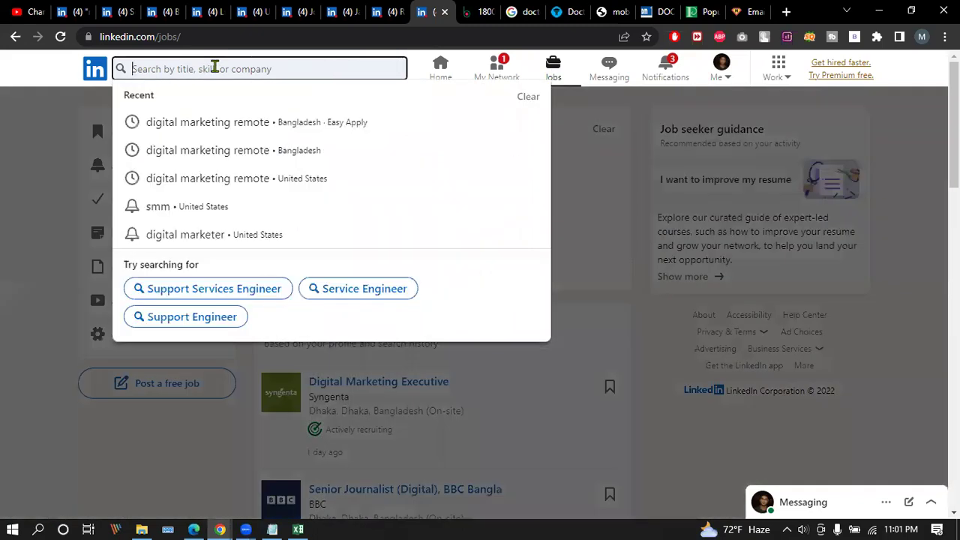
# Rerun the 'digital marketing remote' Bangladesh search filtered to Remote (32 results), then re-enable Easy Apply
pyautogui.click(232, 124)
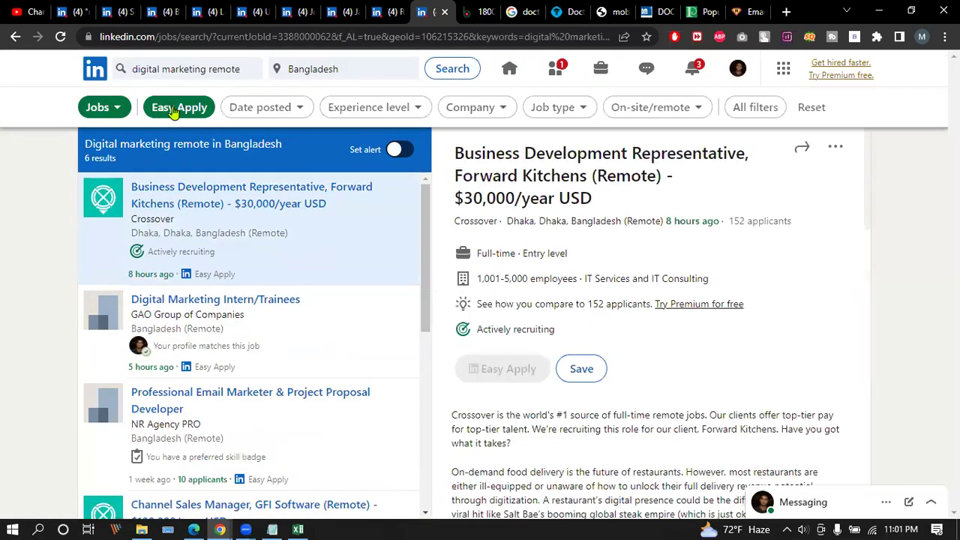
pyautogui.click(168, 109)
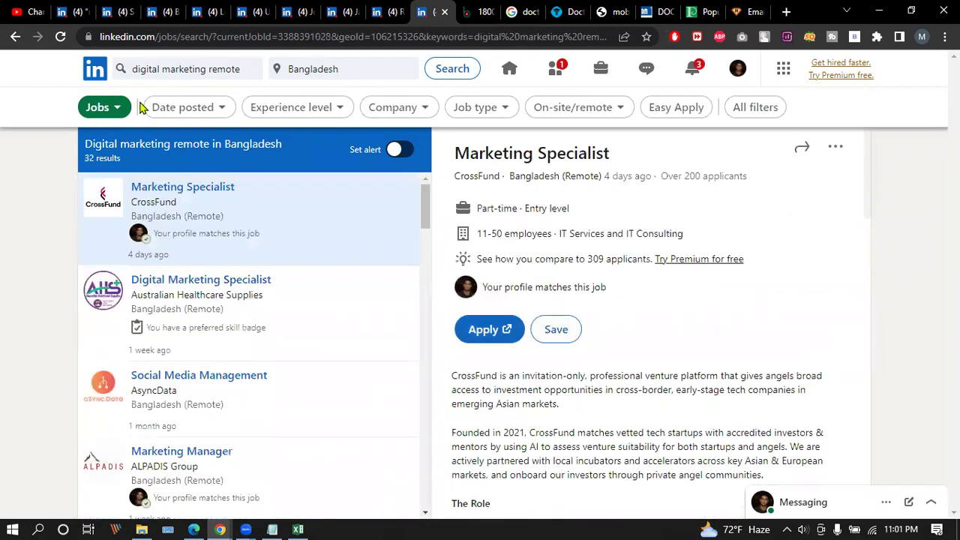
pyautogui.click(606, 111)
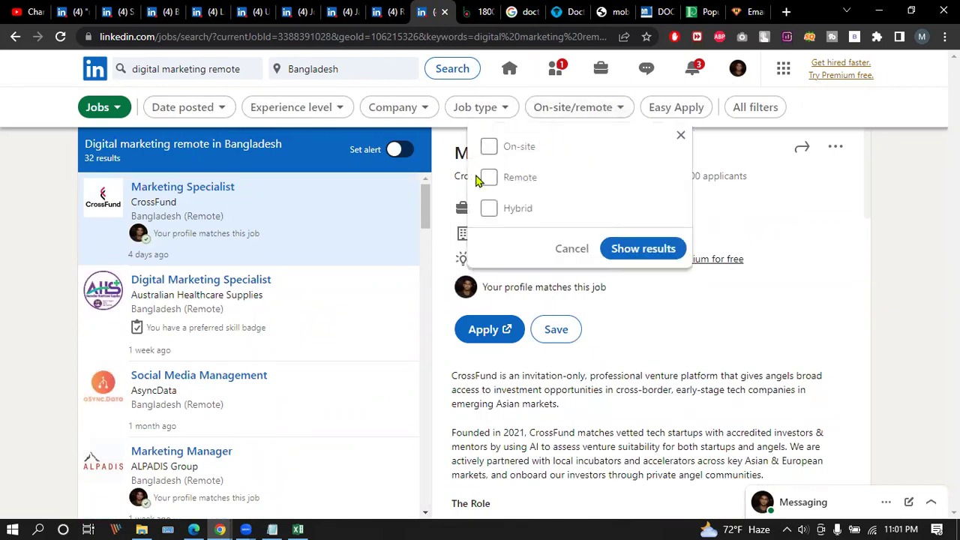
pyautogui.click(489, 180)
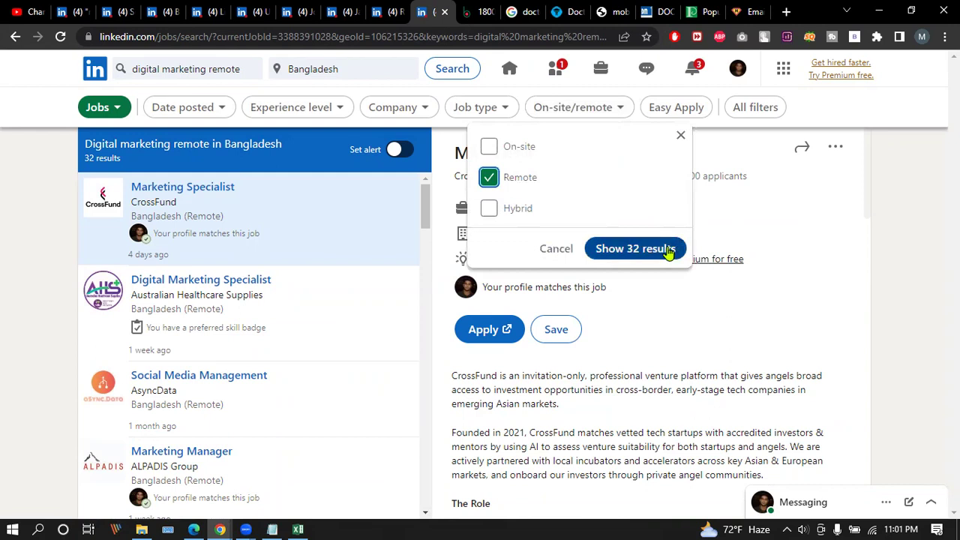
pyautogui.click(668, 249)
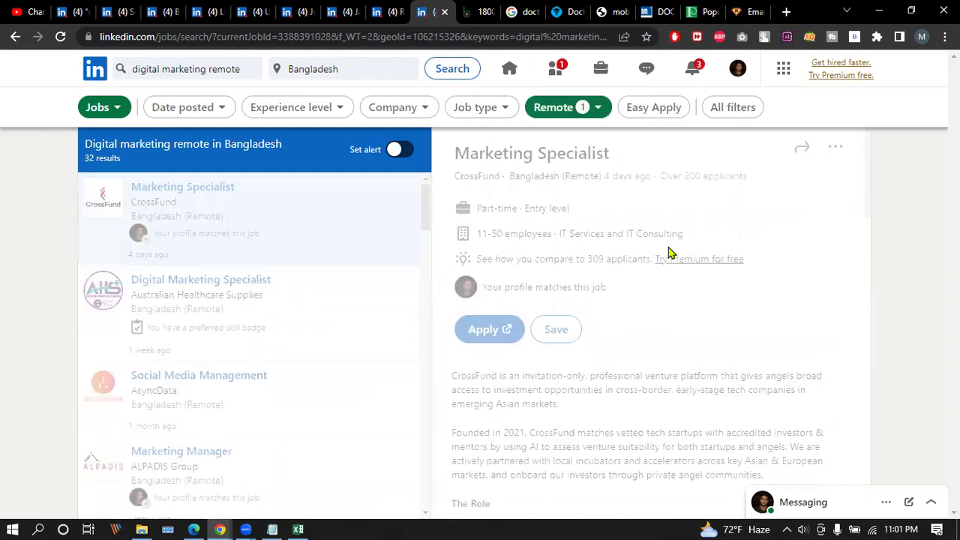
pyautogui.click(657, 108)
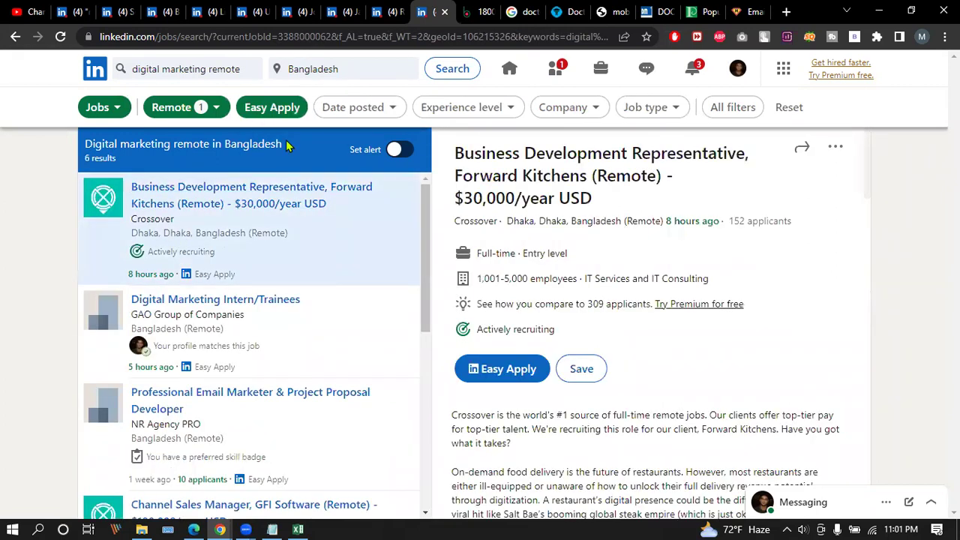
# Scroll through Crossover's Business Development Representative posting ($30,000/year, entry-level, remote) and the six-job list
pyautogui.scroll(-1, 521, 172)
pyautogui.scroll(1, 498, 195)
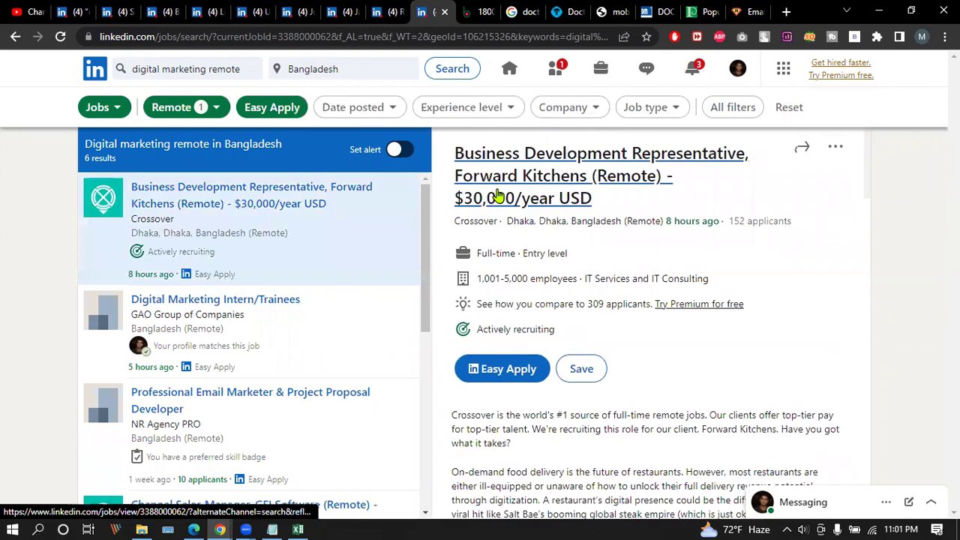
pyautogui.scroll(-2, 539, 194)
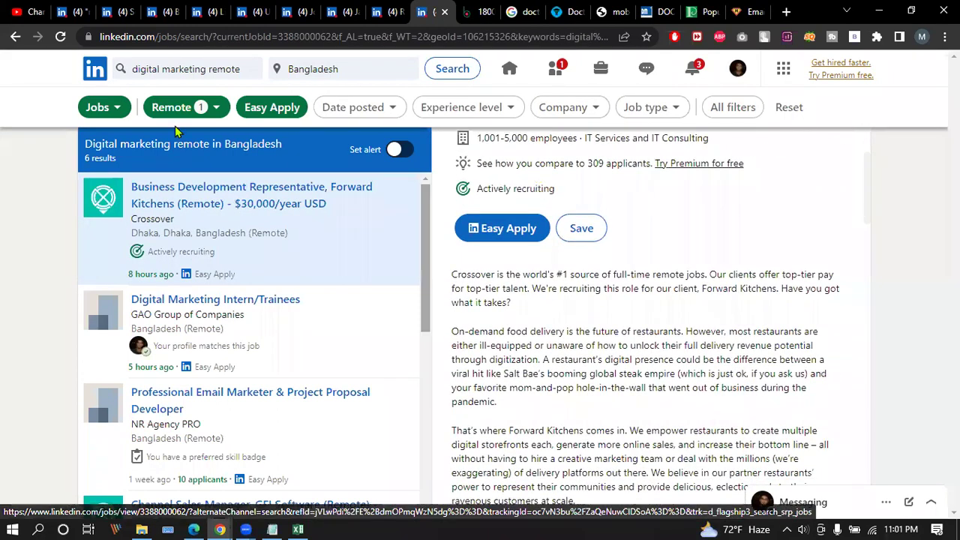
pyautogui.scroll(-6, 546, 222)
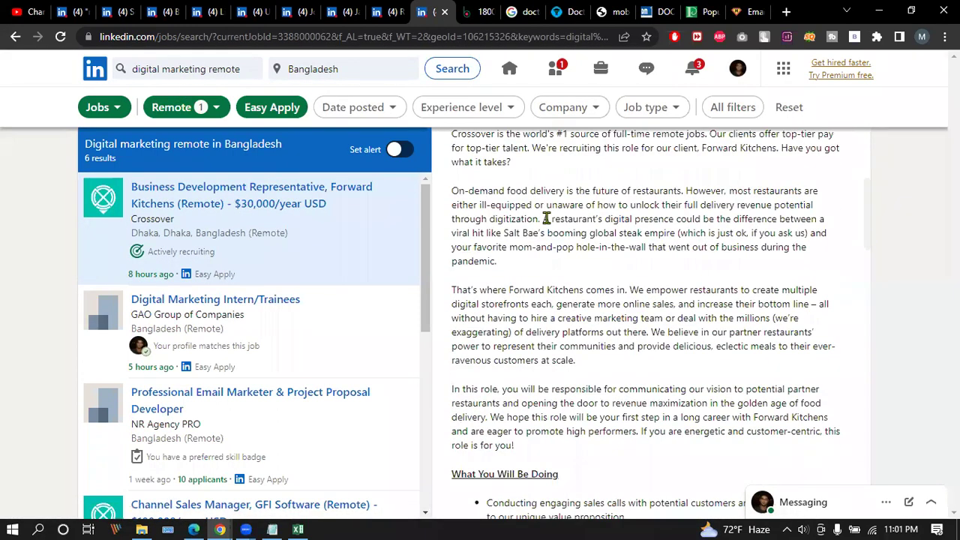
pyautogui.scroll(-7, 547, 217)
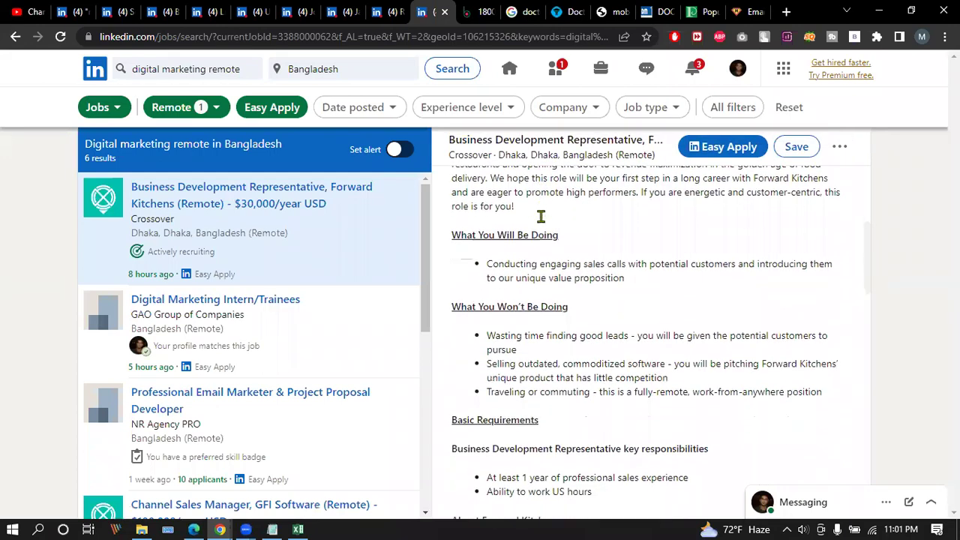
pyautogui.scroll(-6, 539, 222)
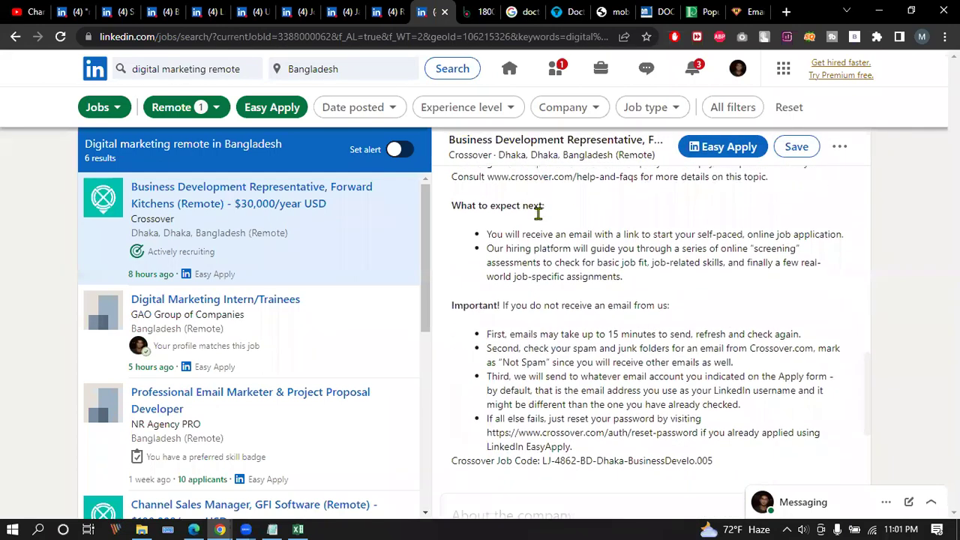
pyautogui.scroll(20, 538, 217)
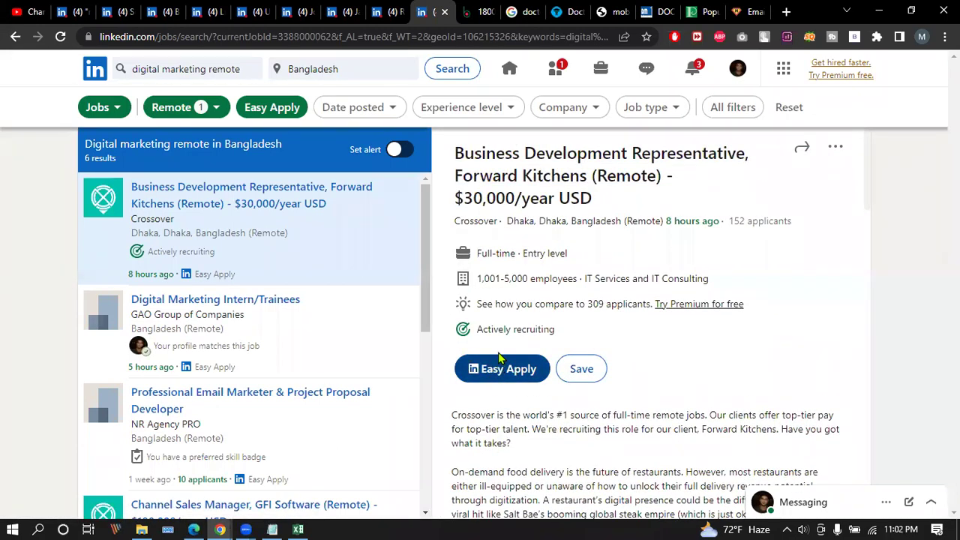
pyautogui.scroll(-1, 684, 264)
pyautogui.scroll(-6, 326, 257)
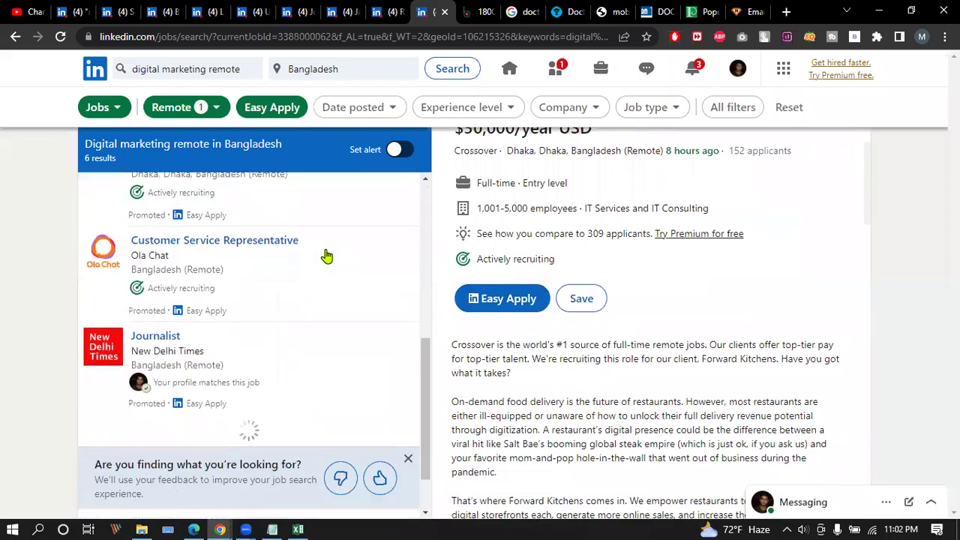
pyautogui.scroll(7, 326, 258)
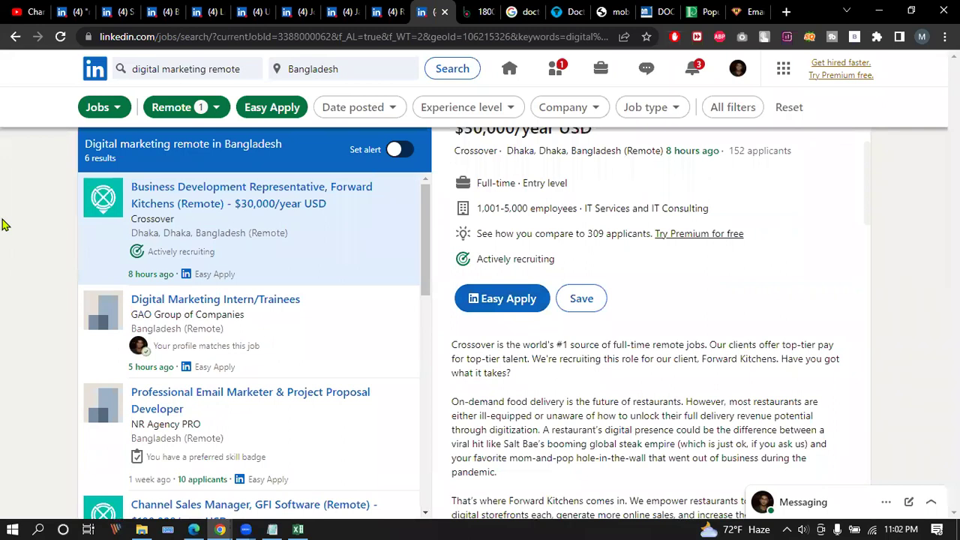
pyautogui.scroll(-2, 293, 257)
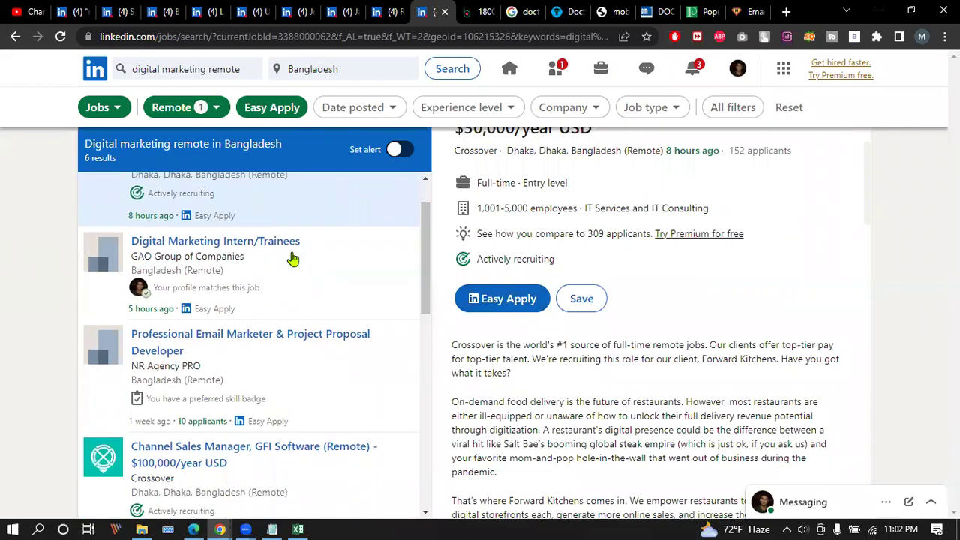